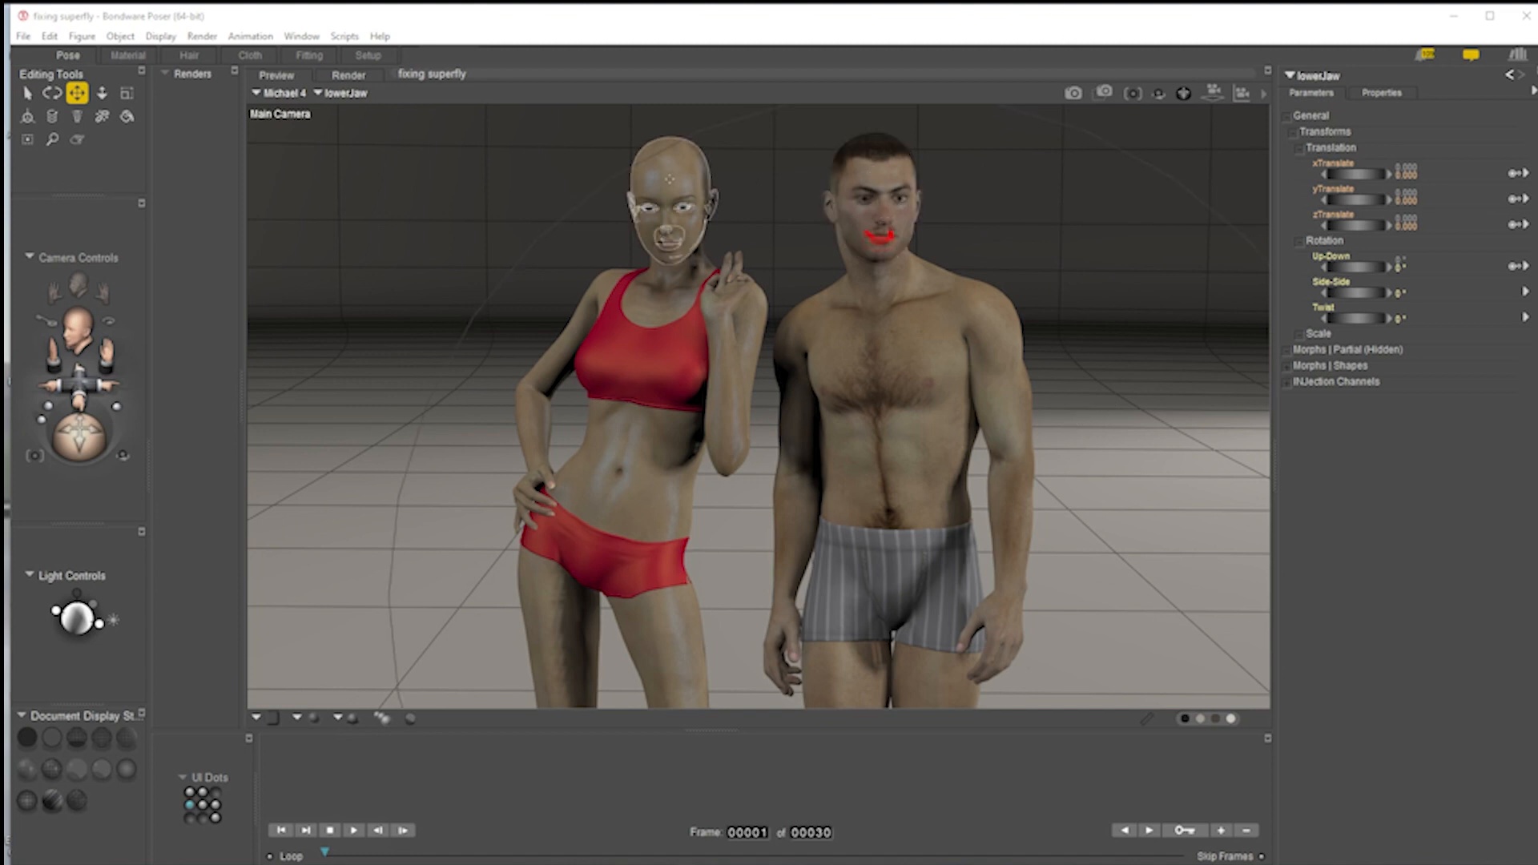
- Render the scene with both figures and bring up the finished render
left_click(1074, 93)
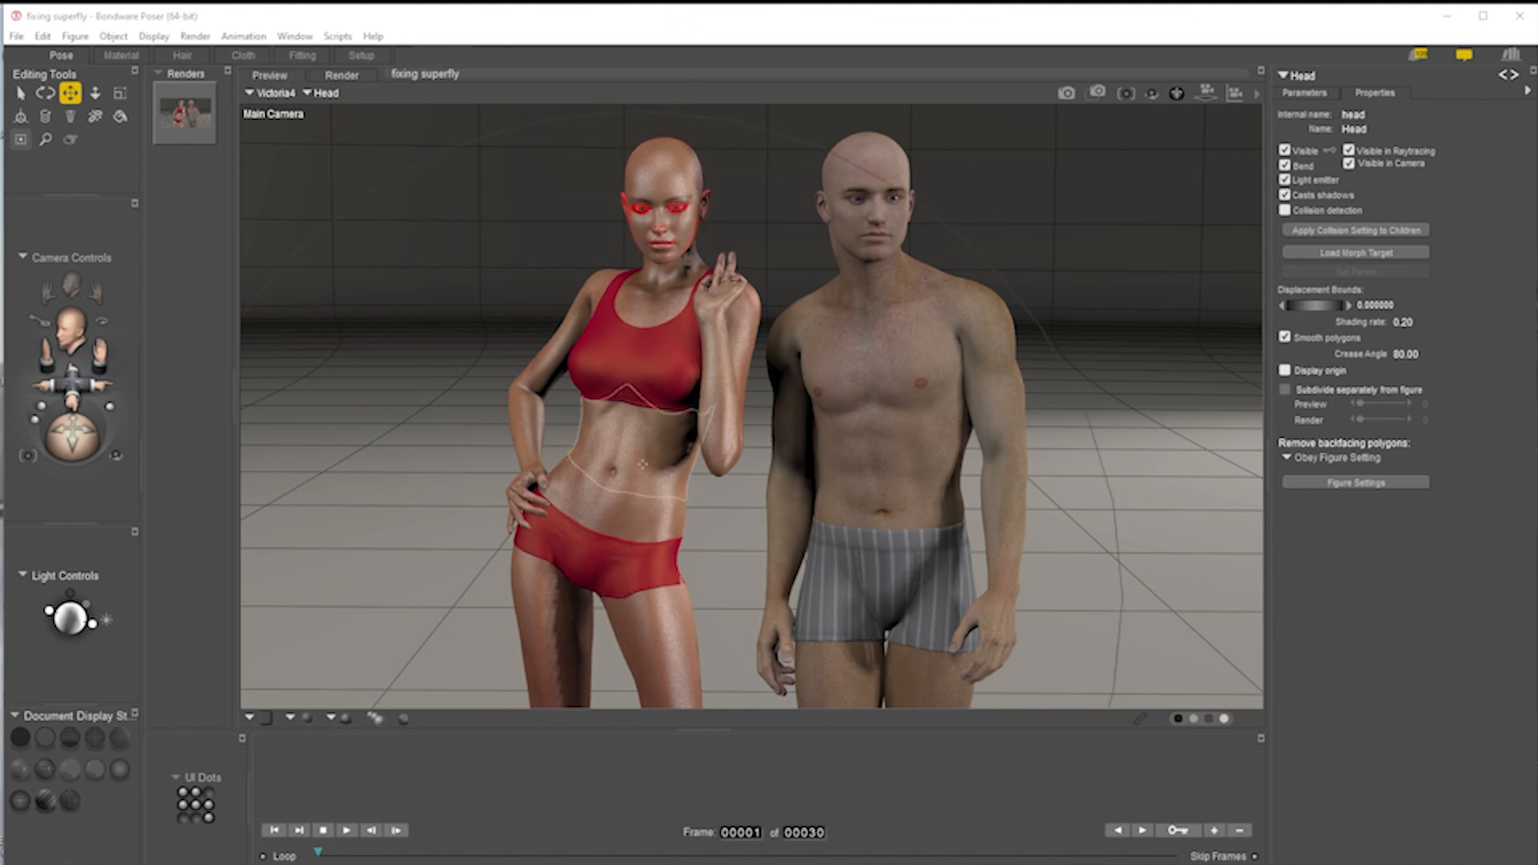
left_click(199, 124)
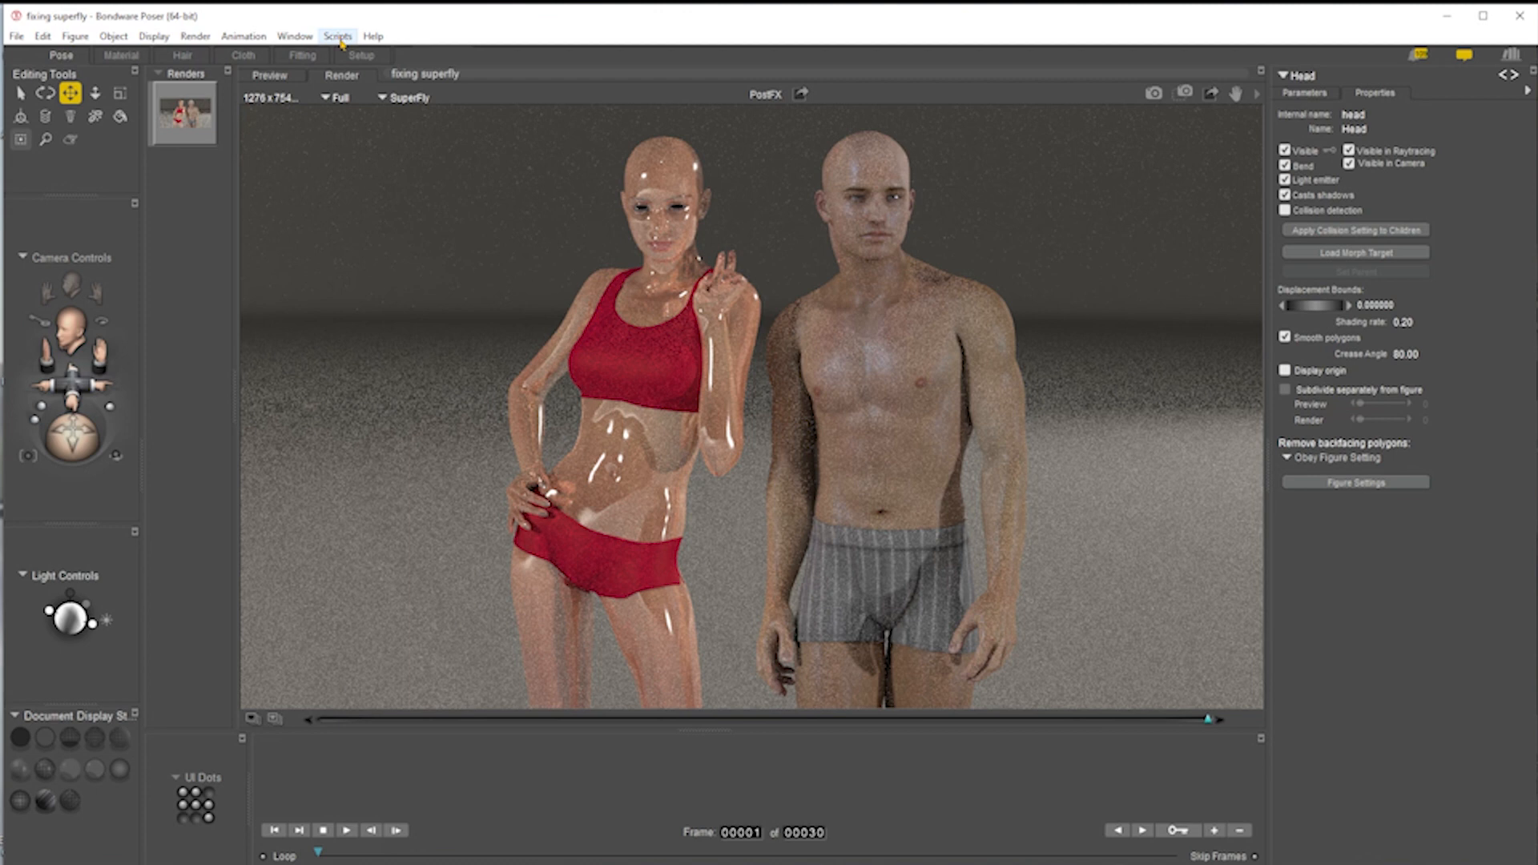
- Launch the EZSkin3 script for the female figure
left_click(339, 38)
mouse_move(385, 110)
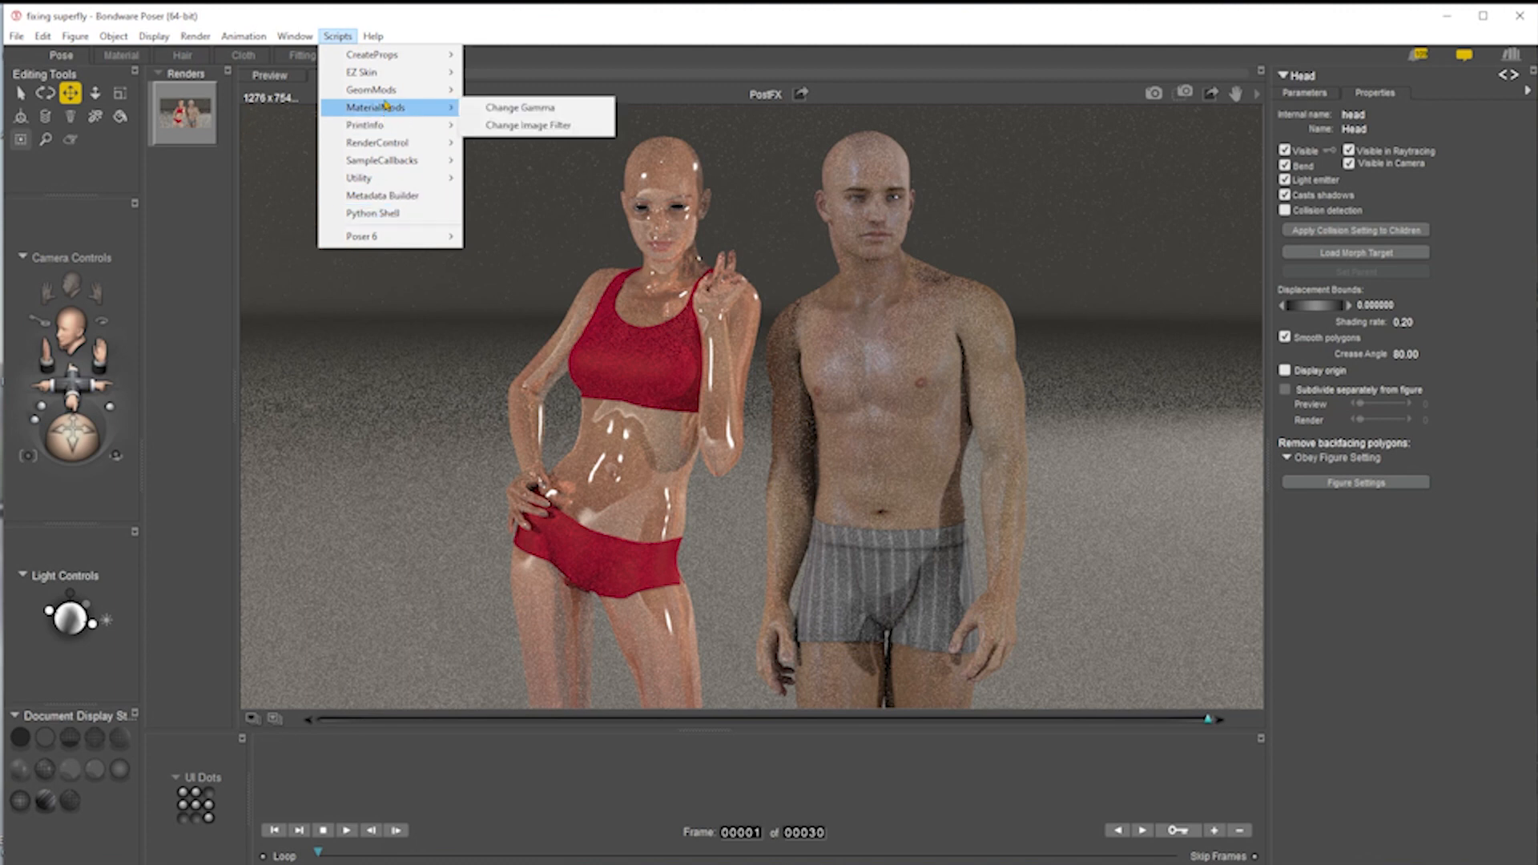
mouse_move(387, 75)
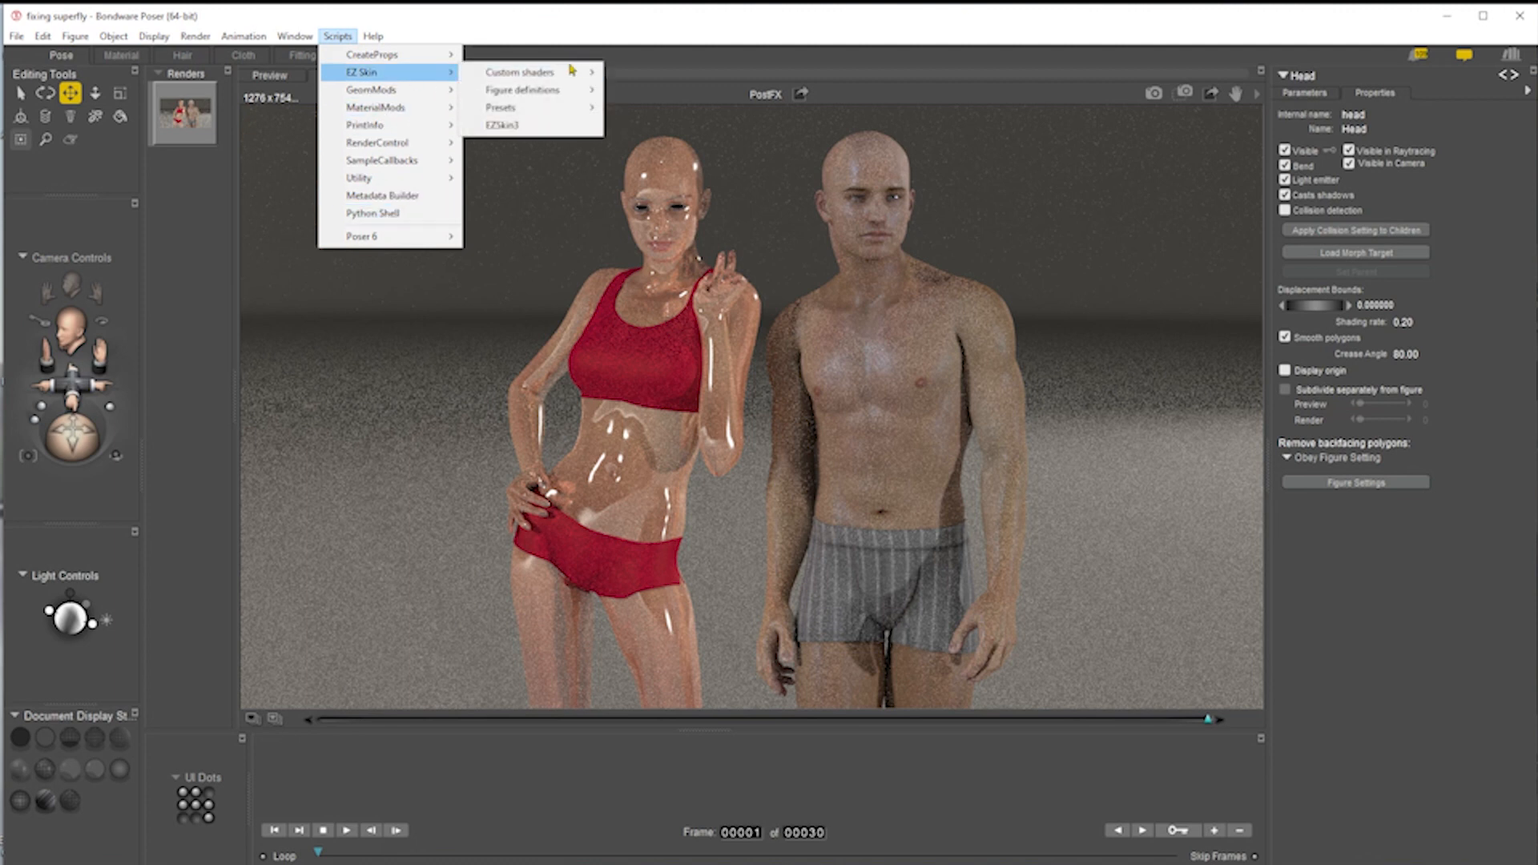
left_click(543, 130)
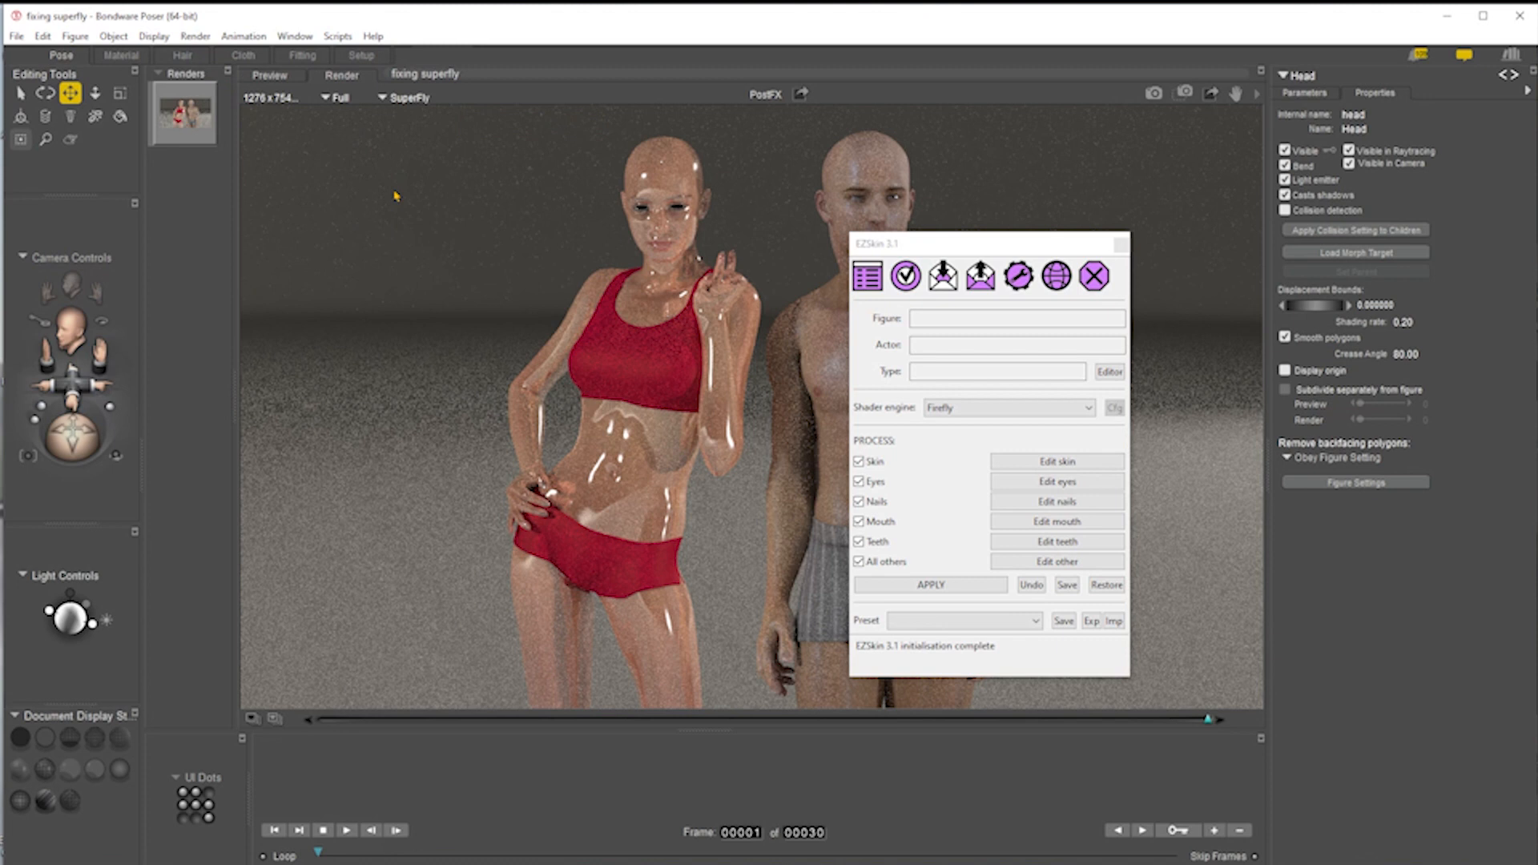
- Load the "3c Only procedurals" preset in EZSkin and apply it to the Victoria4 figure
left_click(1012, 621)
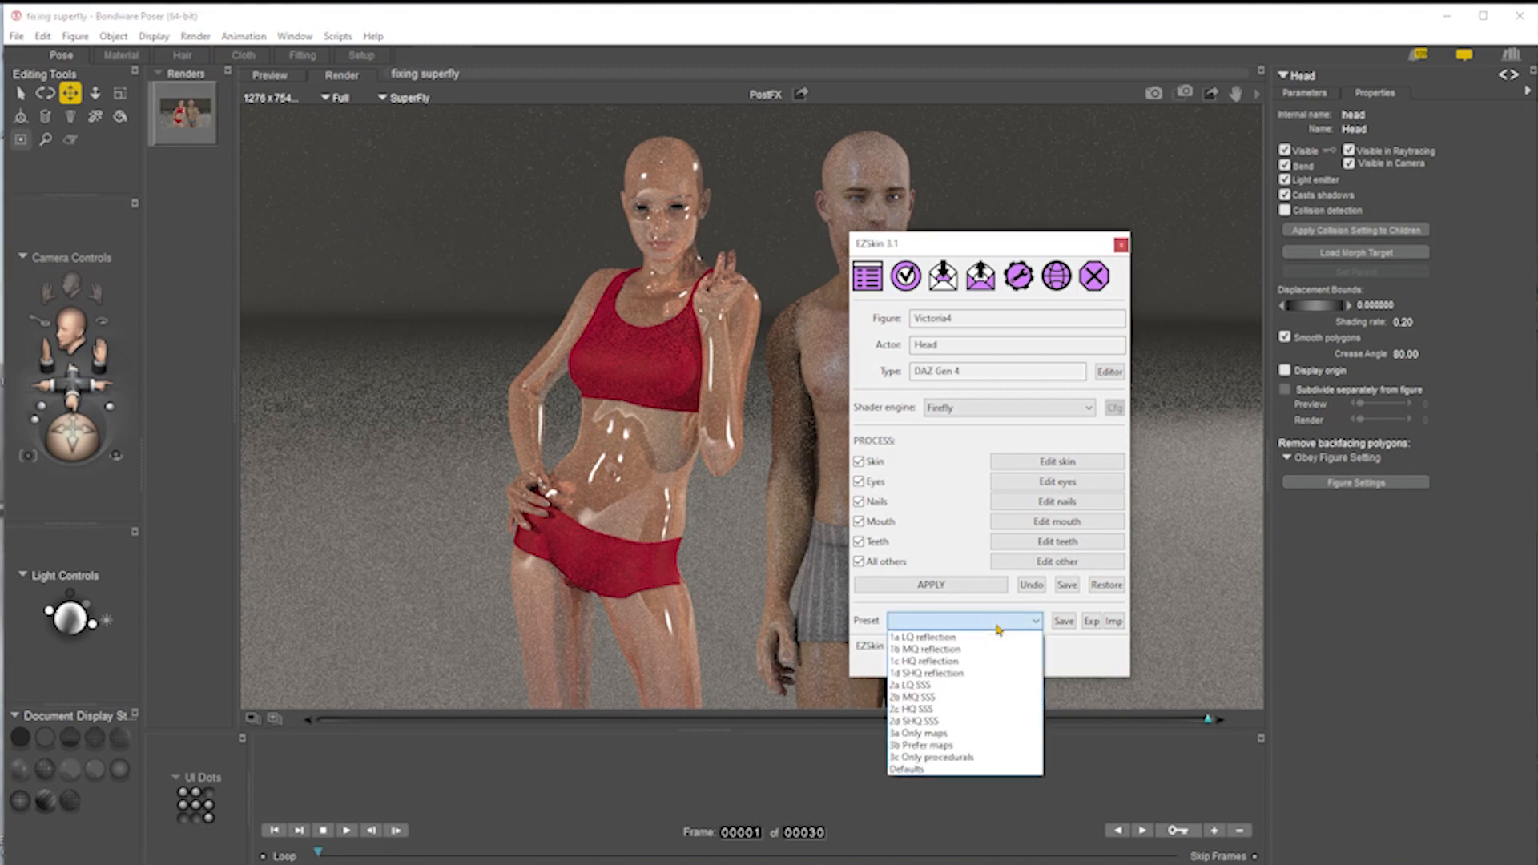
left_click(951, 757)
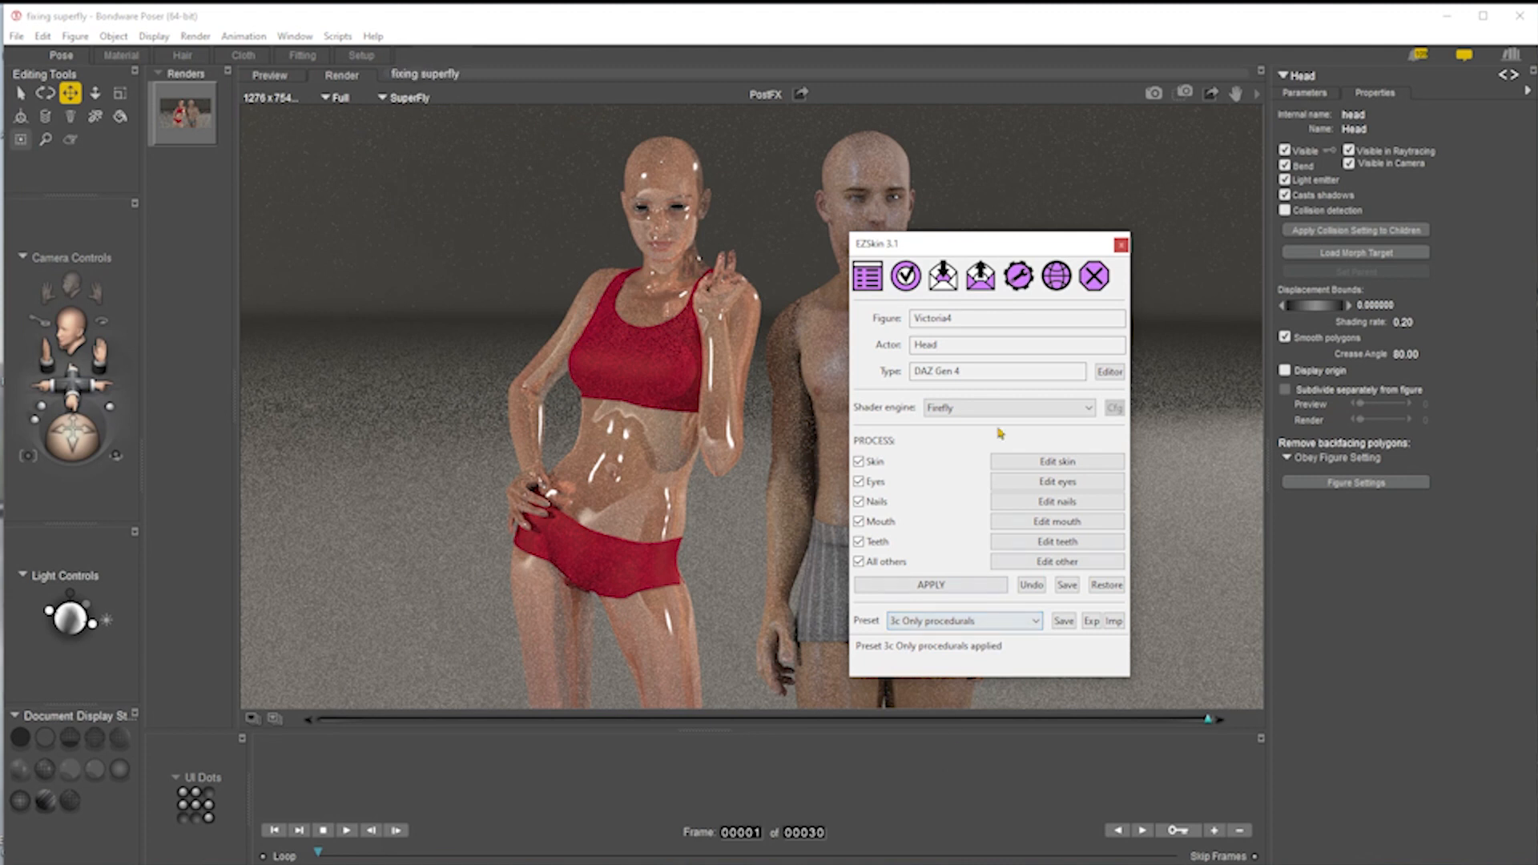
left_click(945, 589)
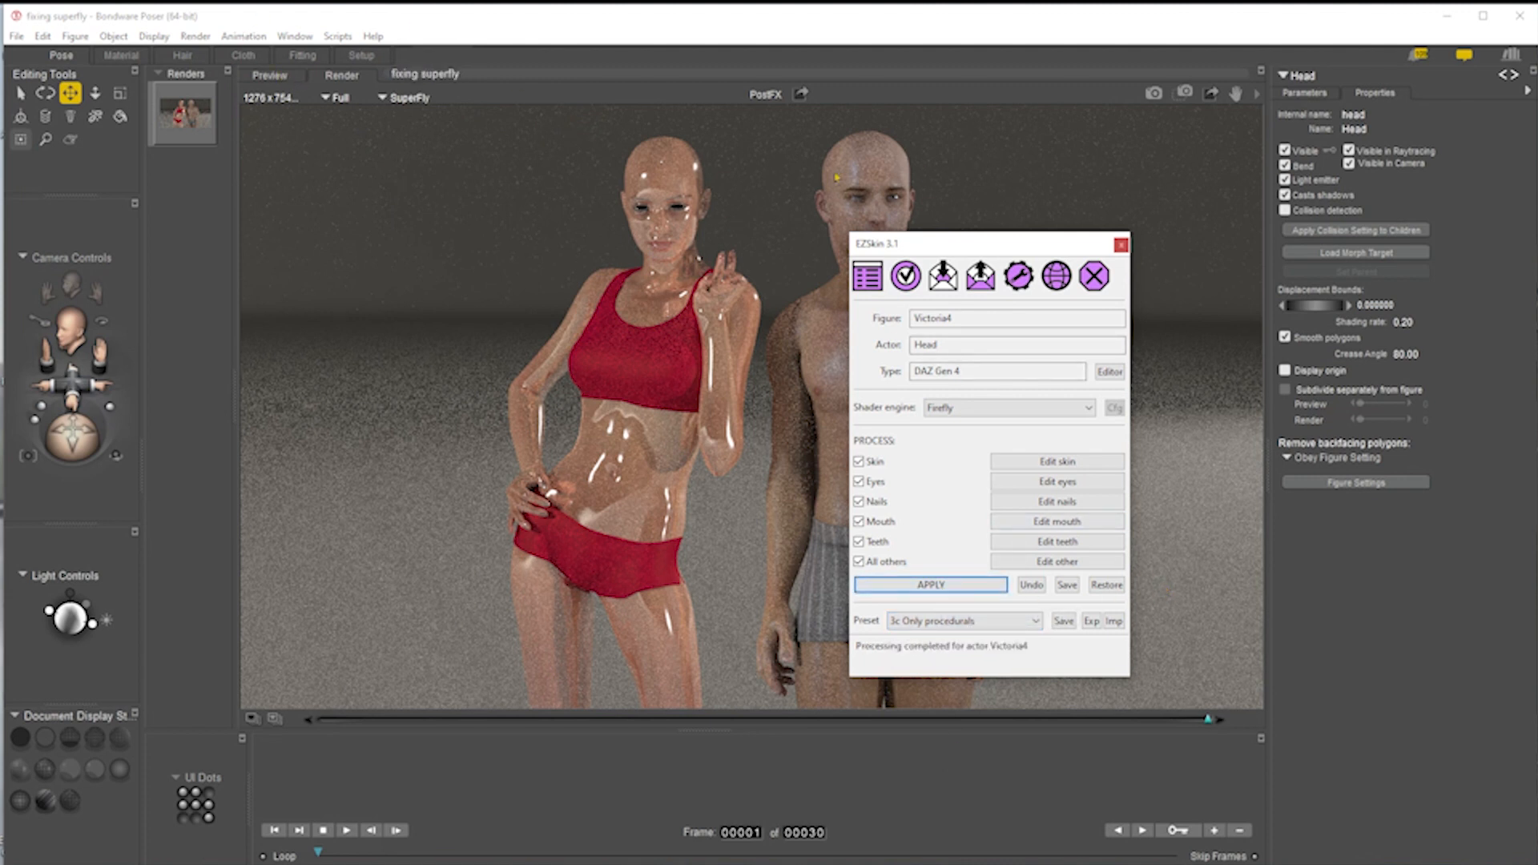
- Close EZSkin and render the scene again with the processed female skin
left_click(868, 276)
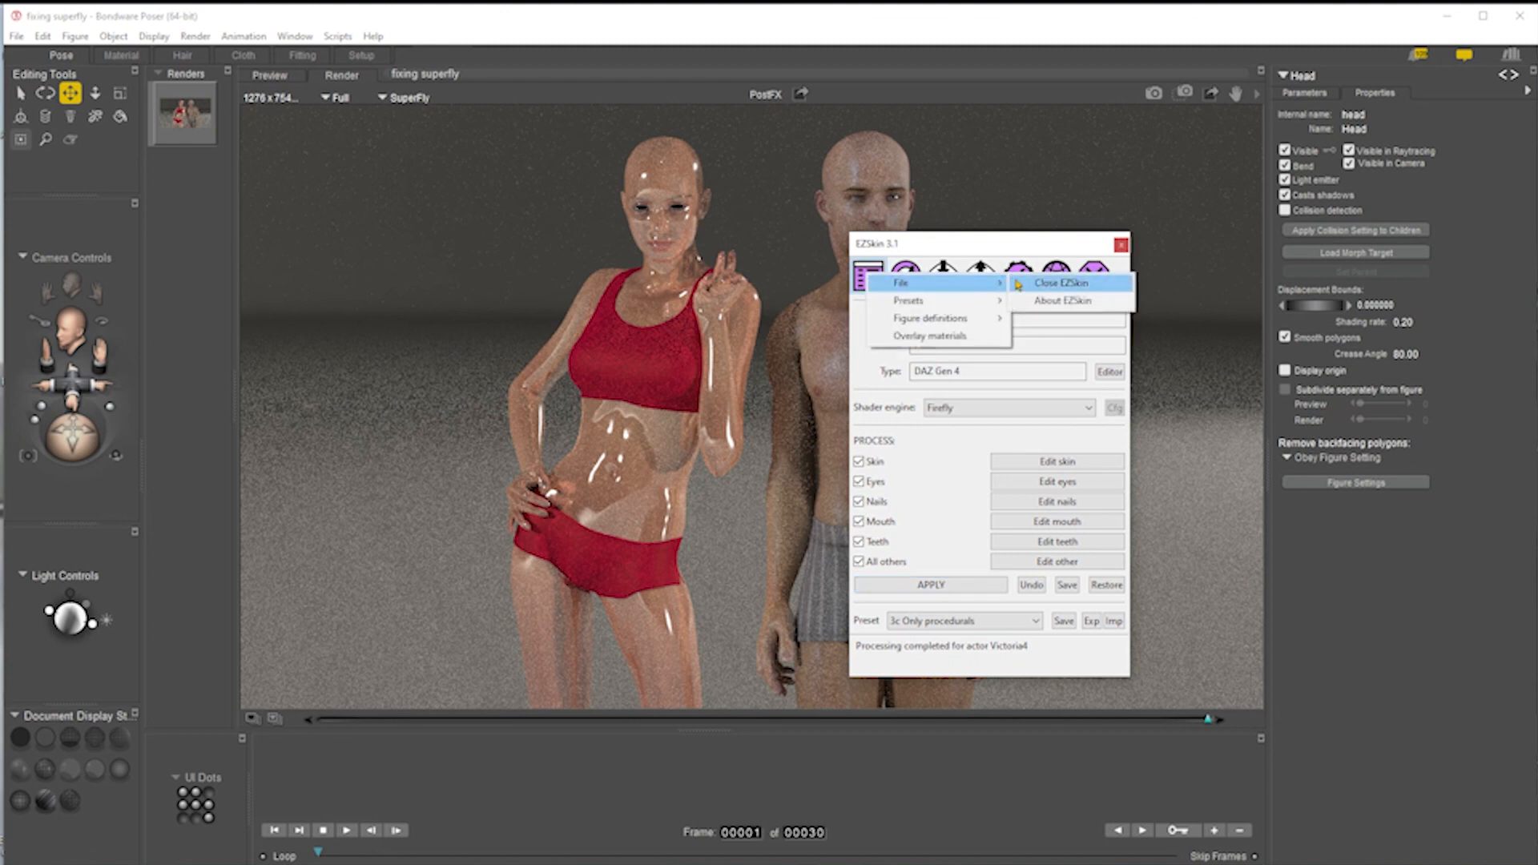
left_click(1019, 284)
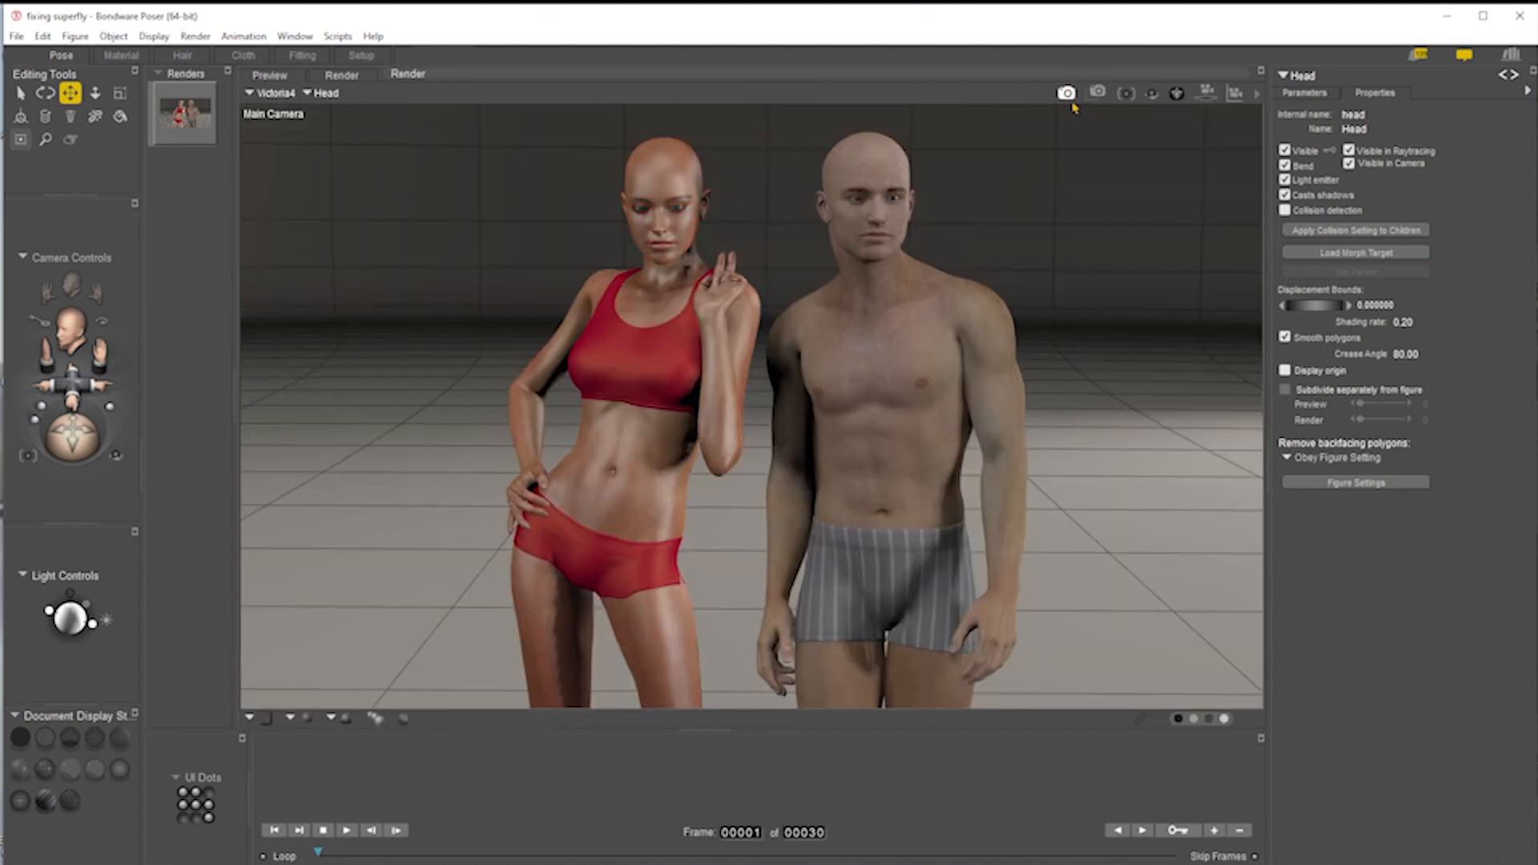
left_click(1066, 94)
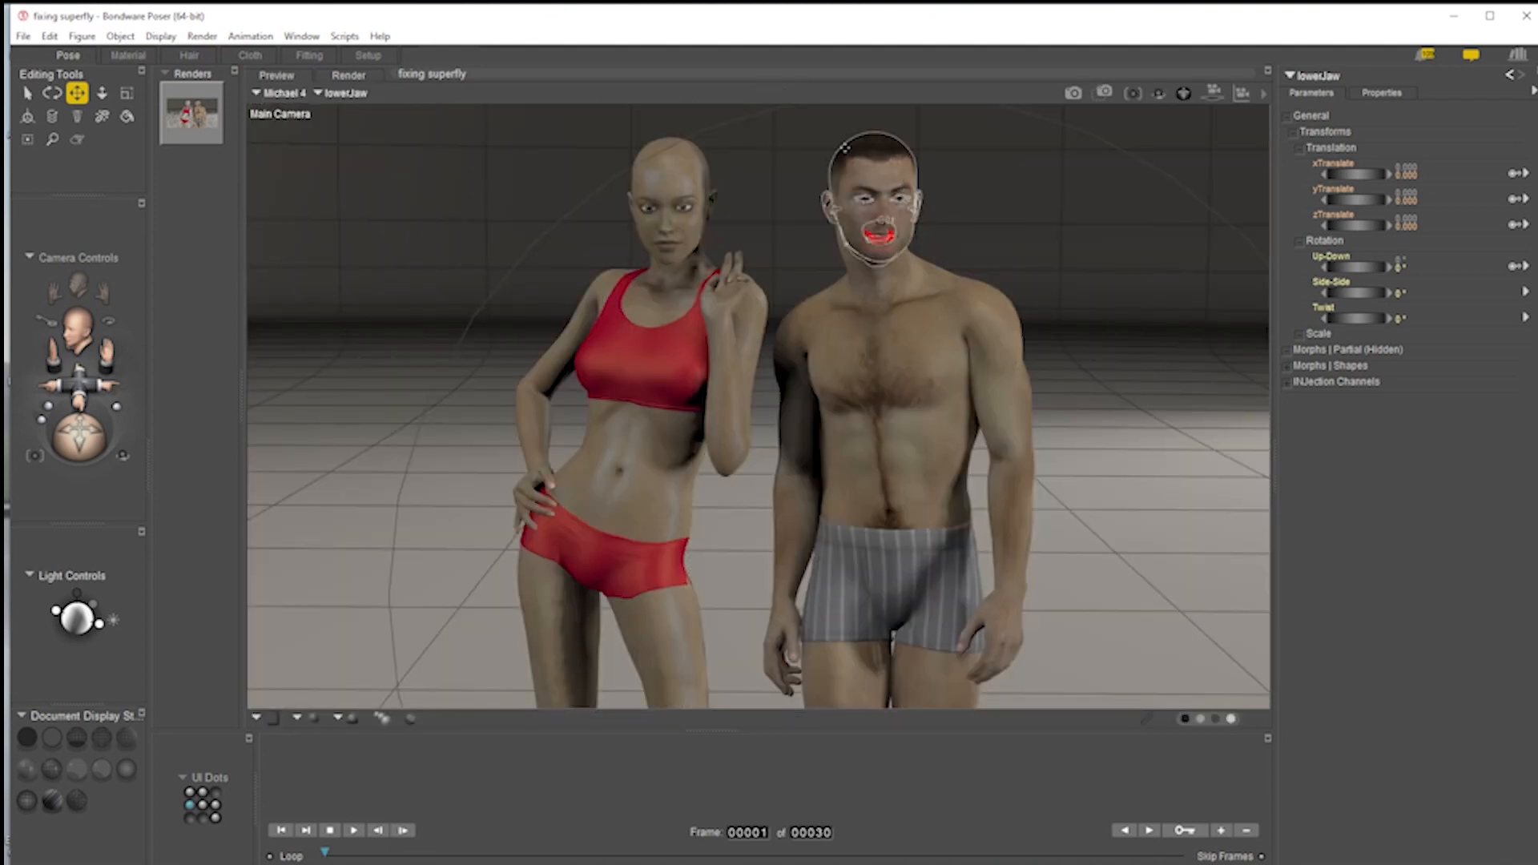
- Select the male figure's head, frame it through the Face Camera and render the close-up
left_click(875, 172)
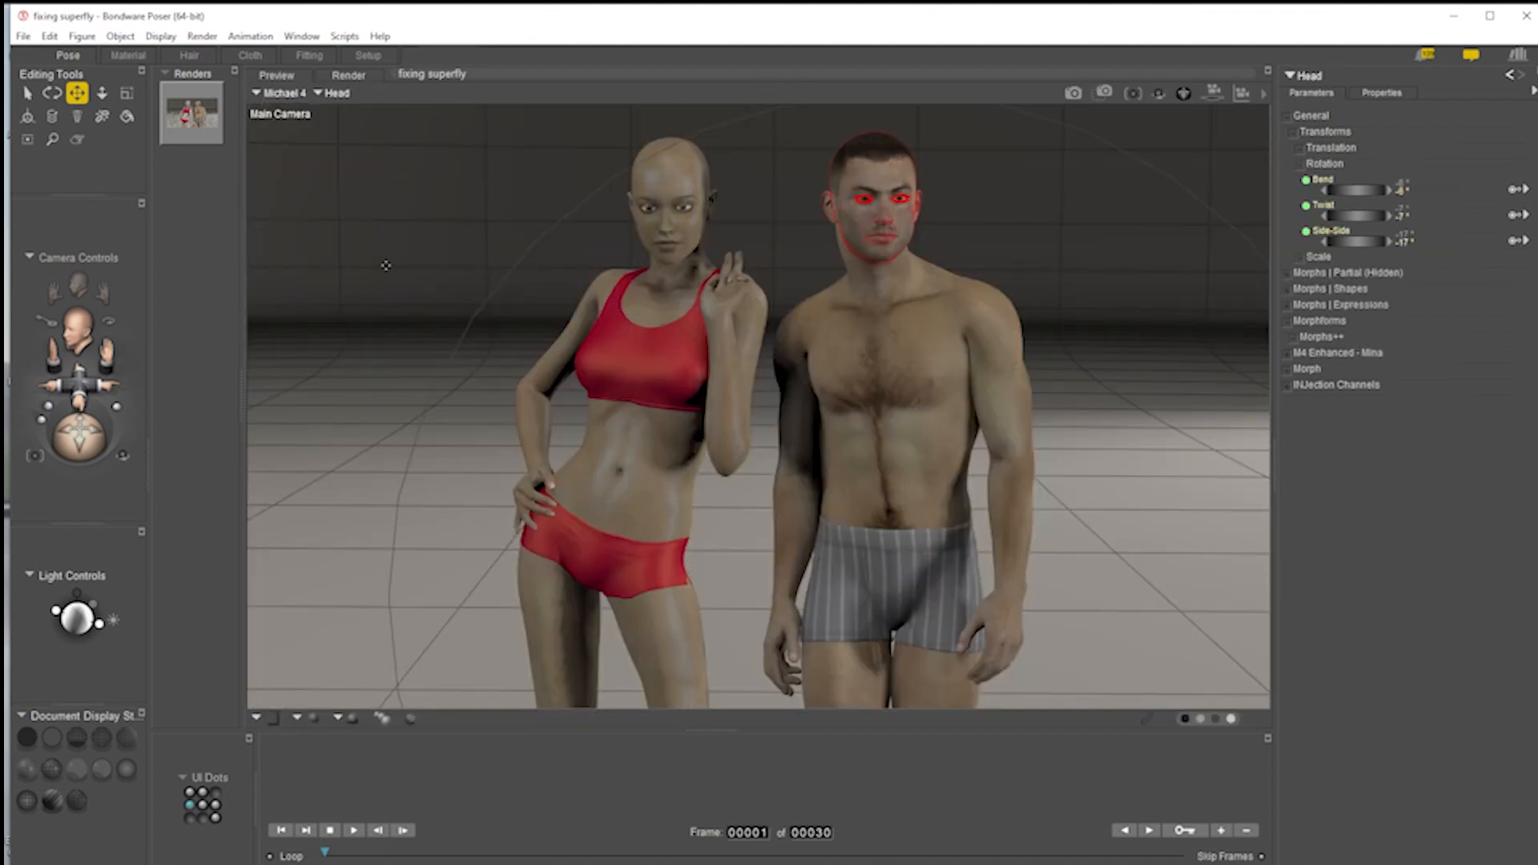
left_click(80, 285)
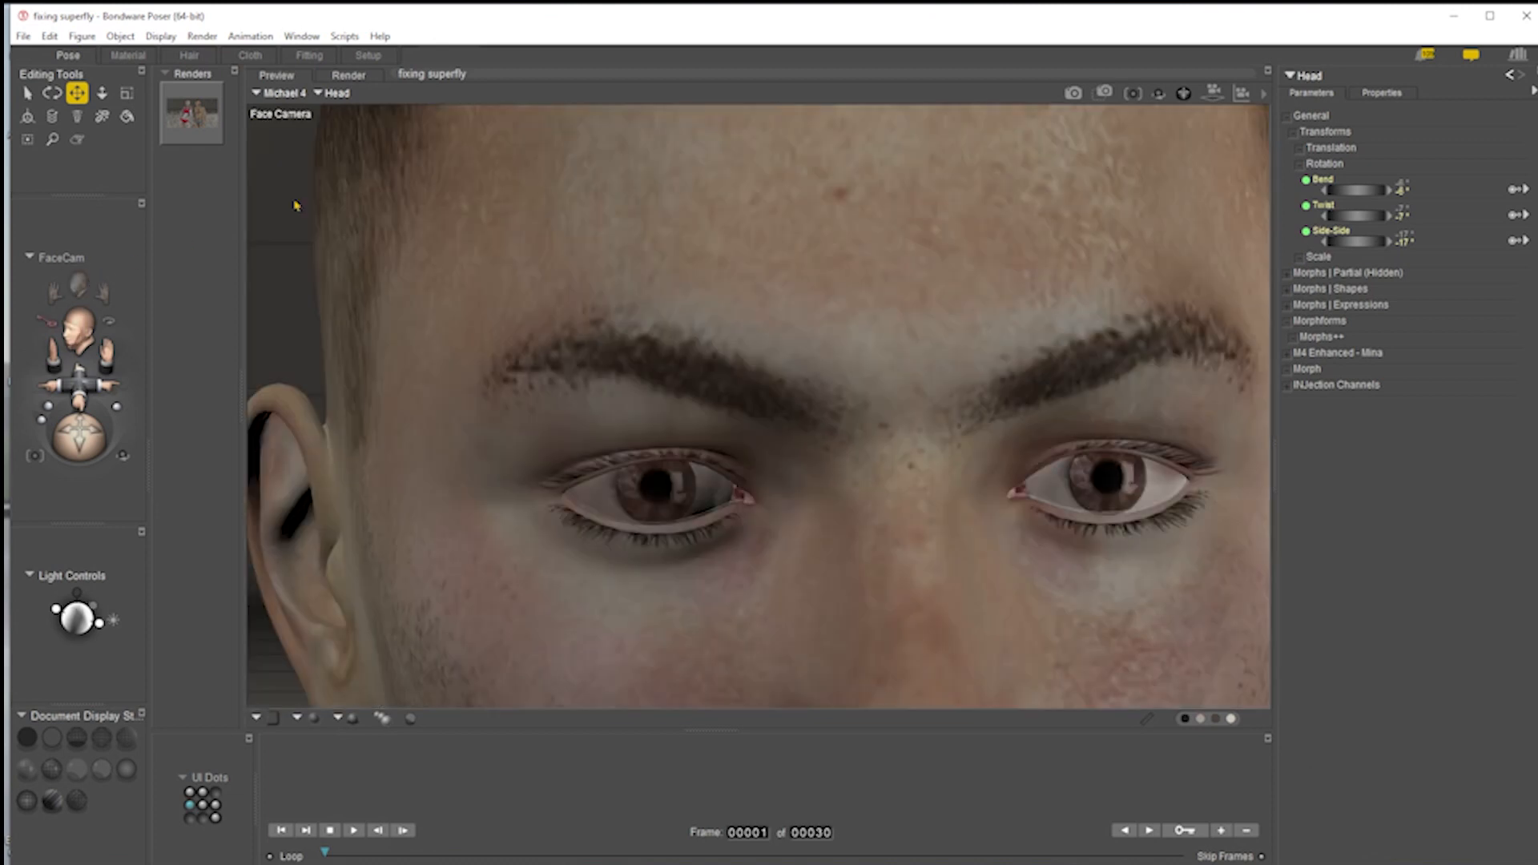
left_click_drag(78, 387, 85, 385)
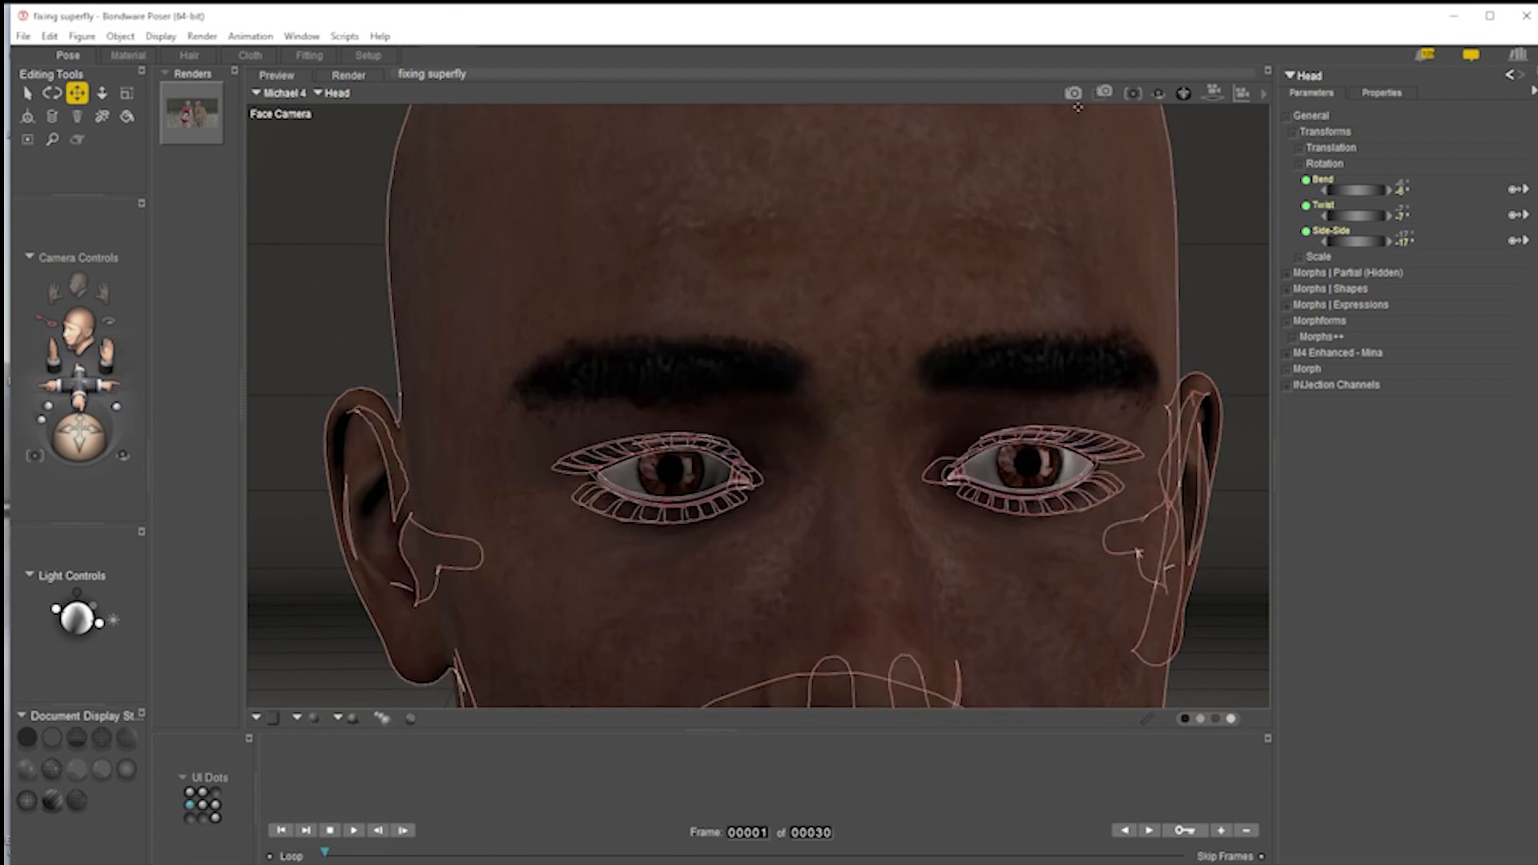
left_click(1073, 93)
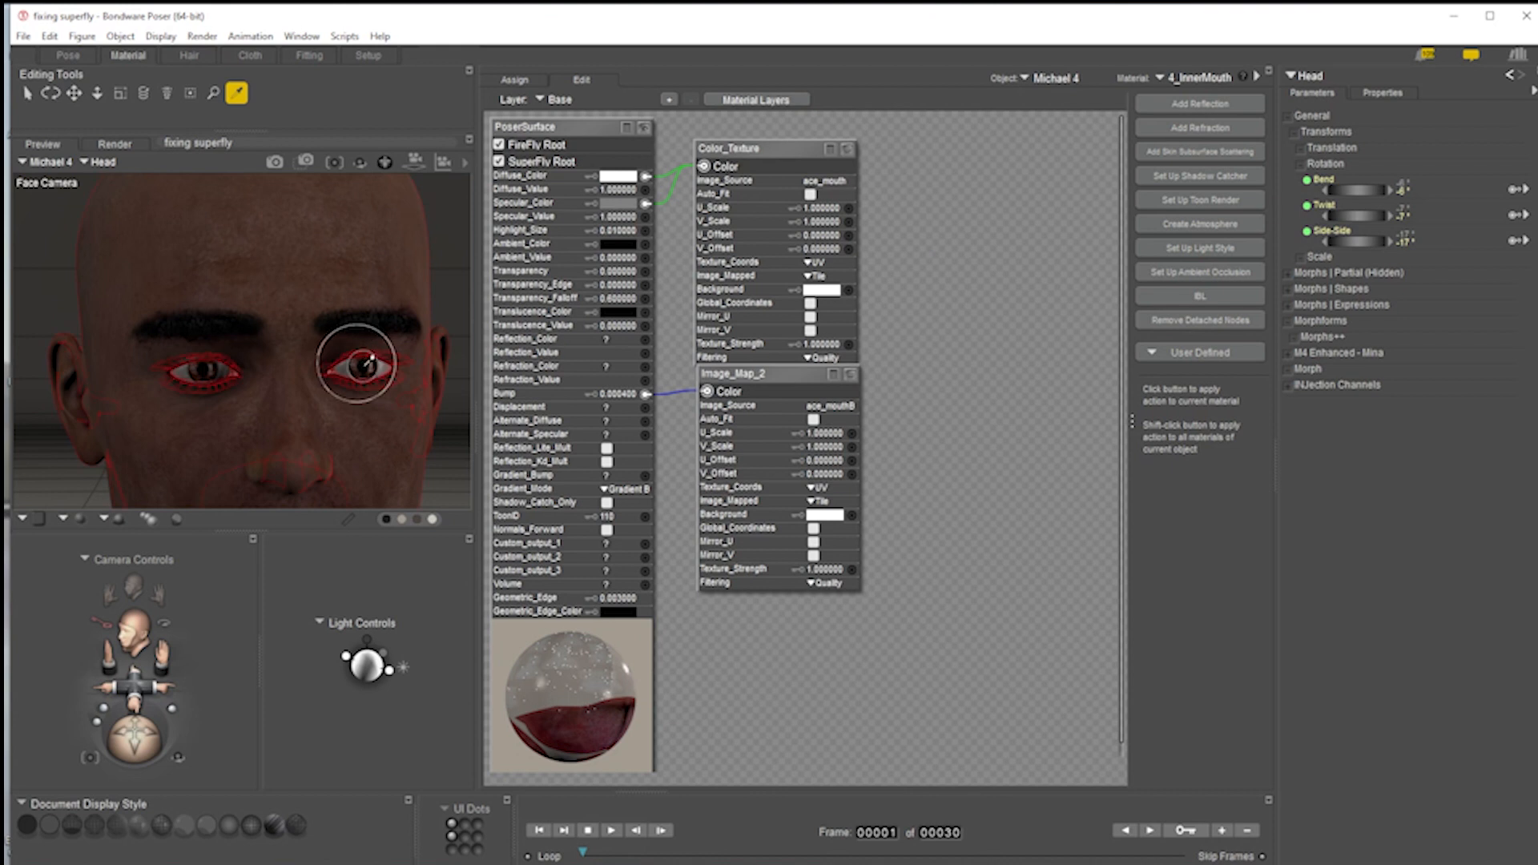
- Bring up the male figure's 7_EyeSurface material to inspect its shader settings
left_click(1225, 77)
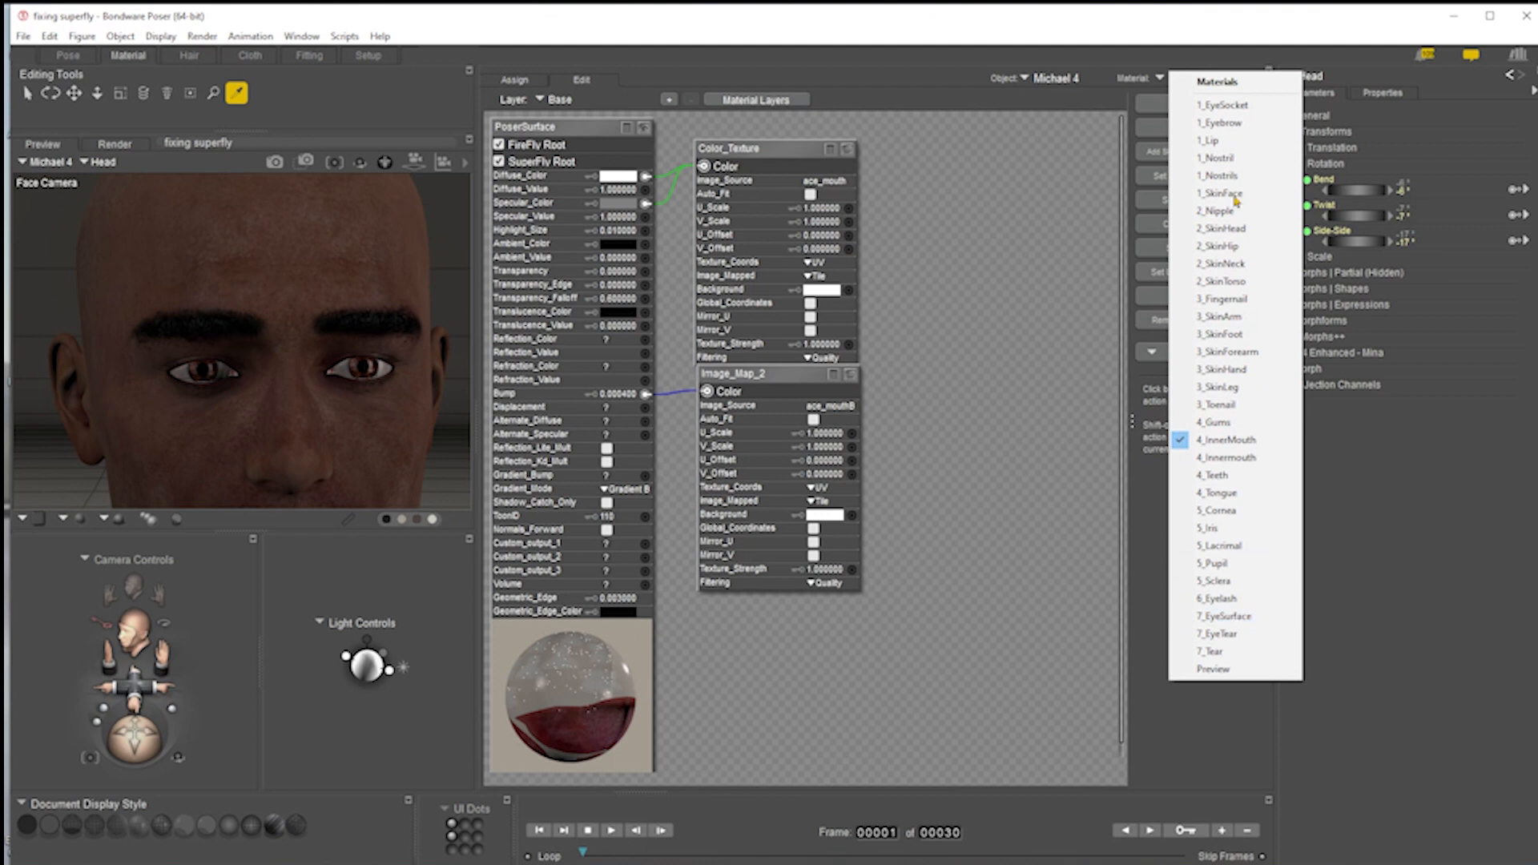
left_click(965, 362)
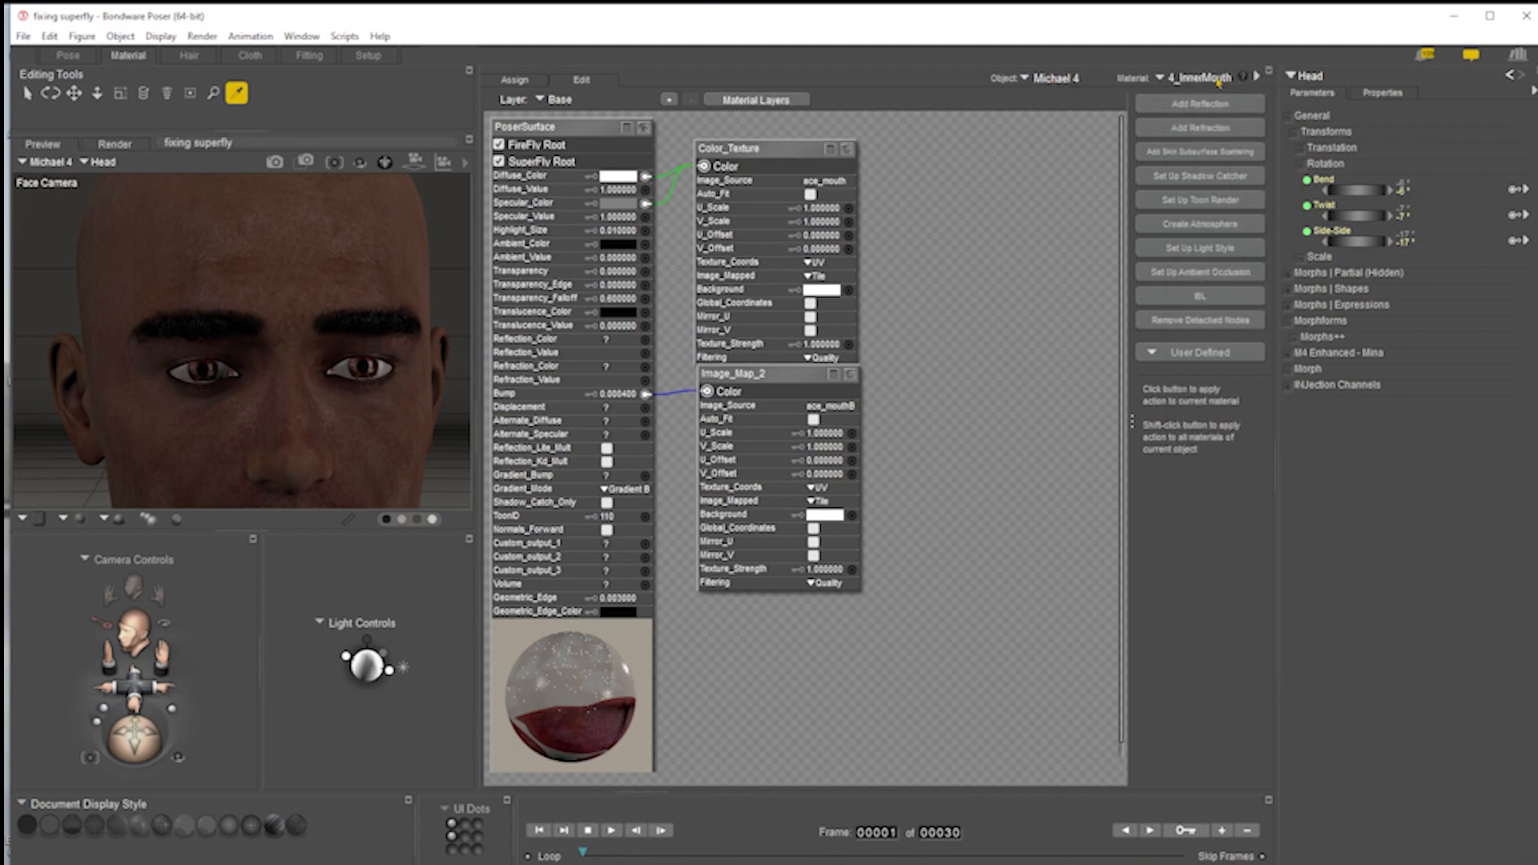
left_click(1218, 81)
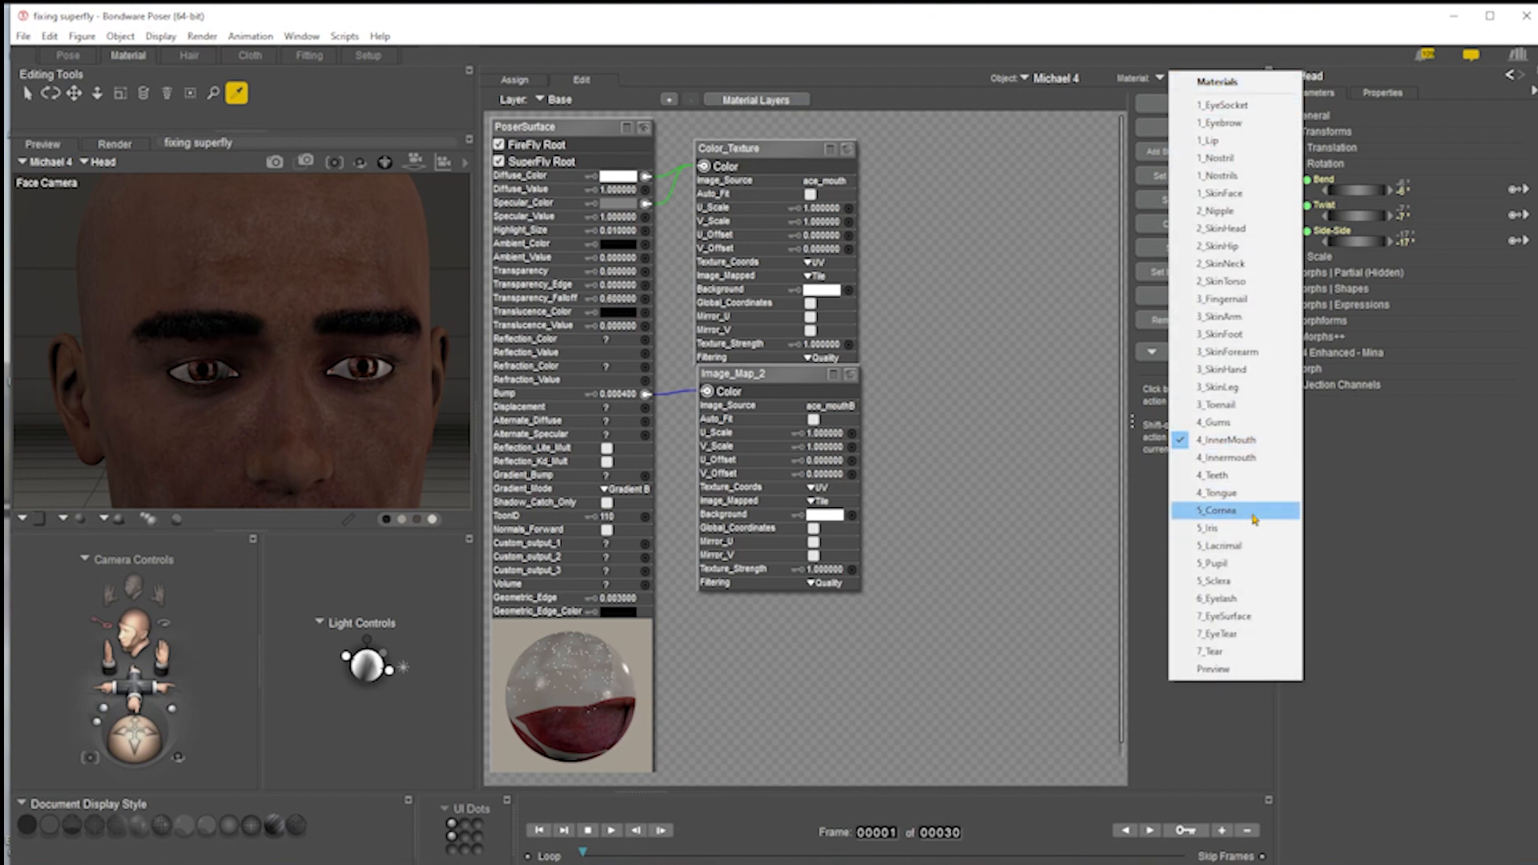
left_click(1227, 616)
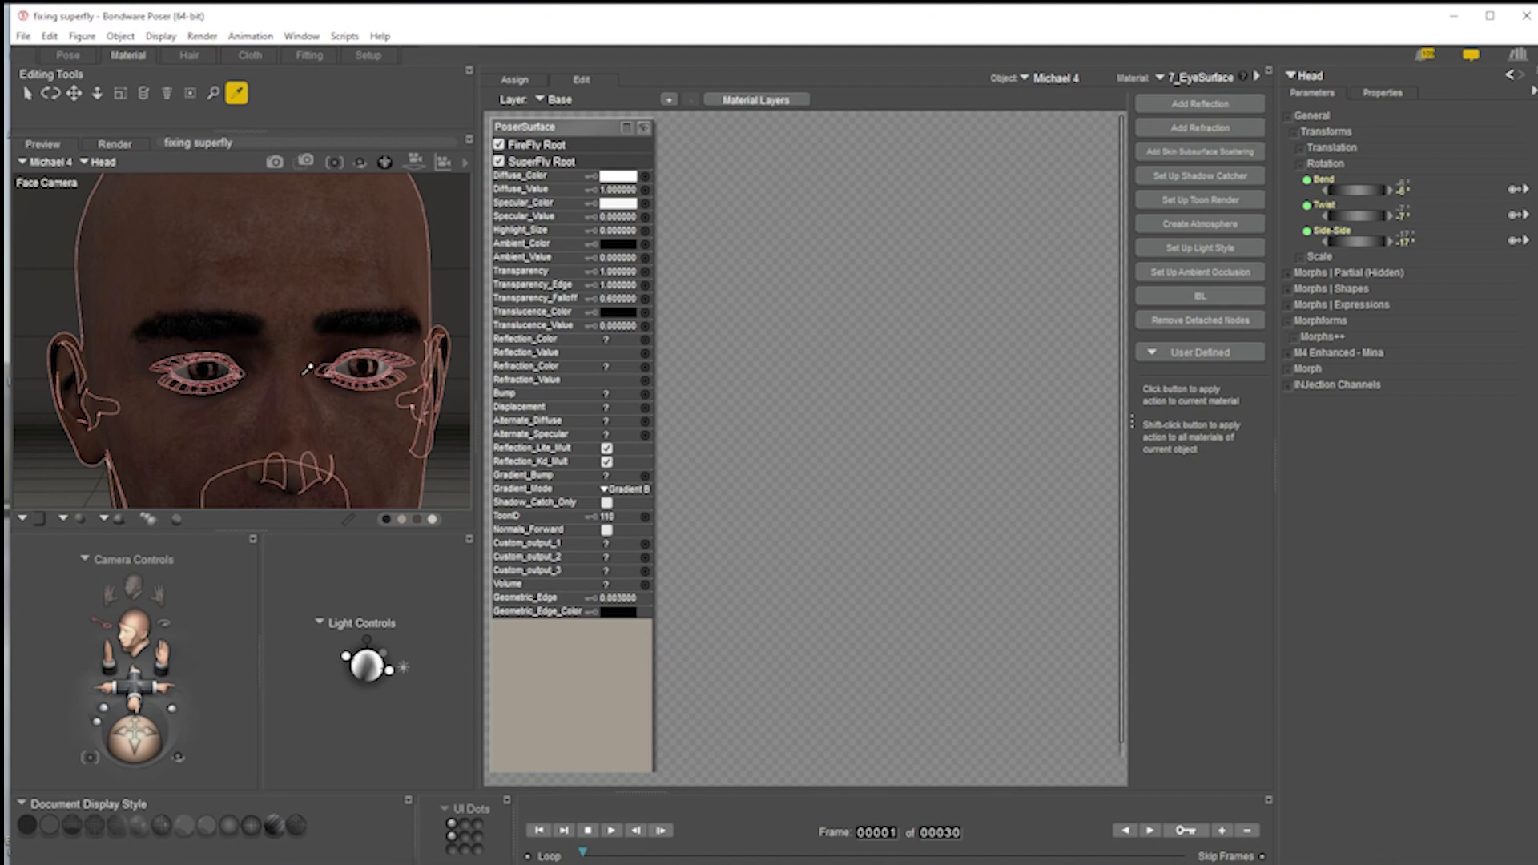
- In the 5_Cornea material, separate the Anisotropic node from the other nodes and expand its settings
left_click(1201, 77)
left_click(1244, 511)
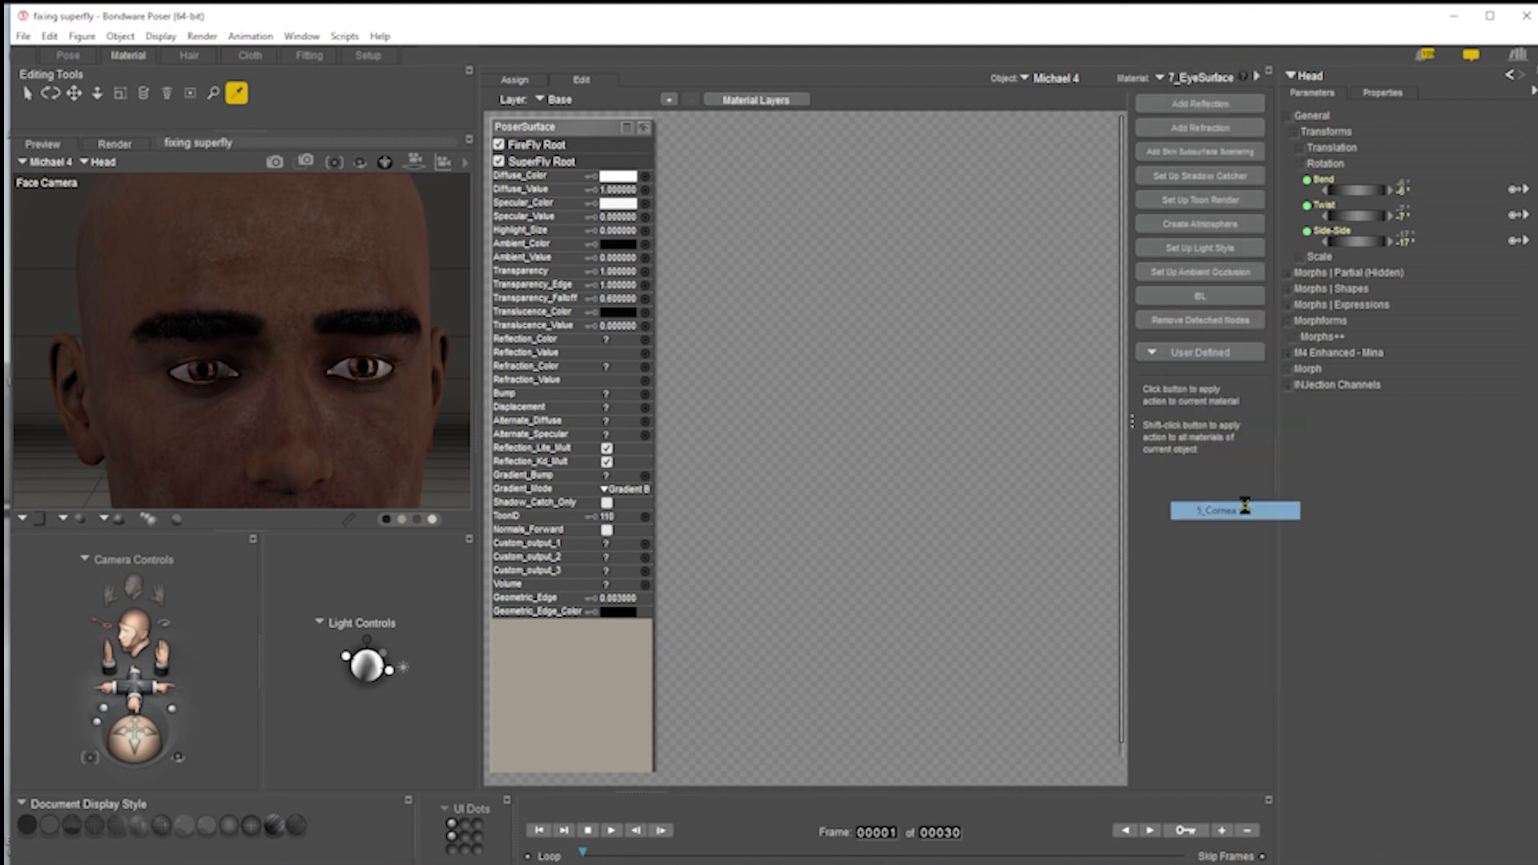
left_click_drag(753, 267, 819, 417)
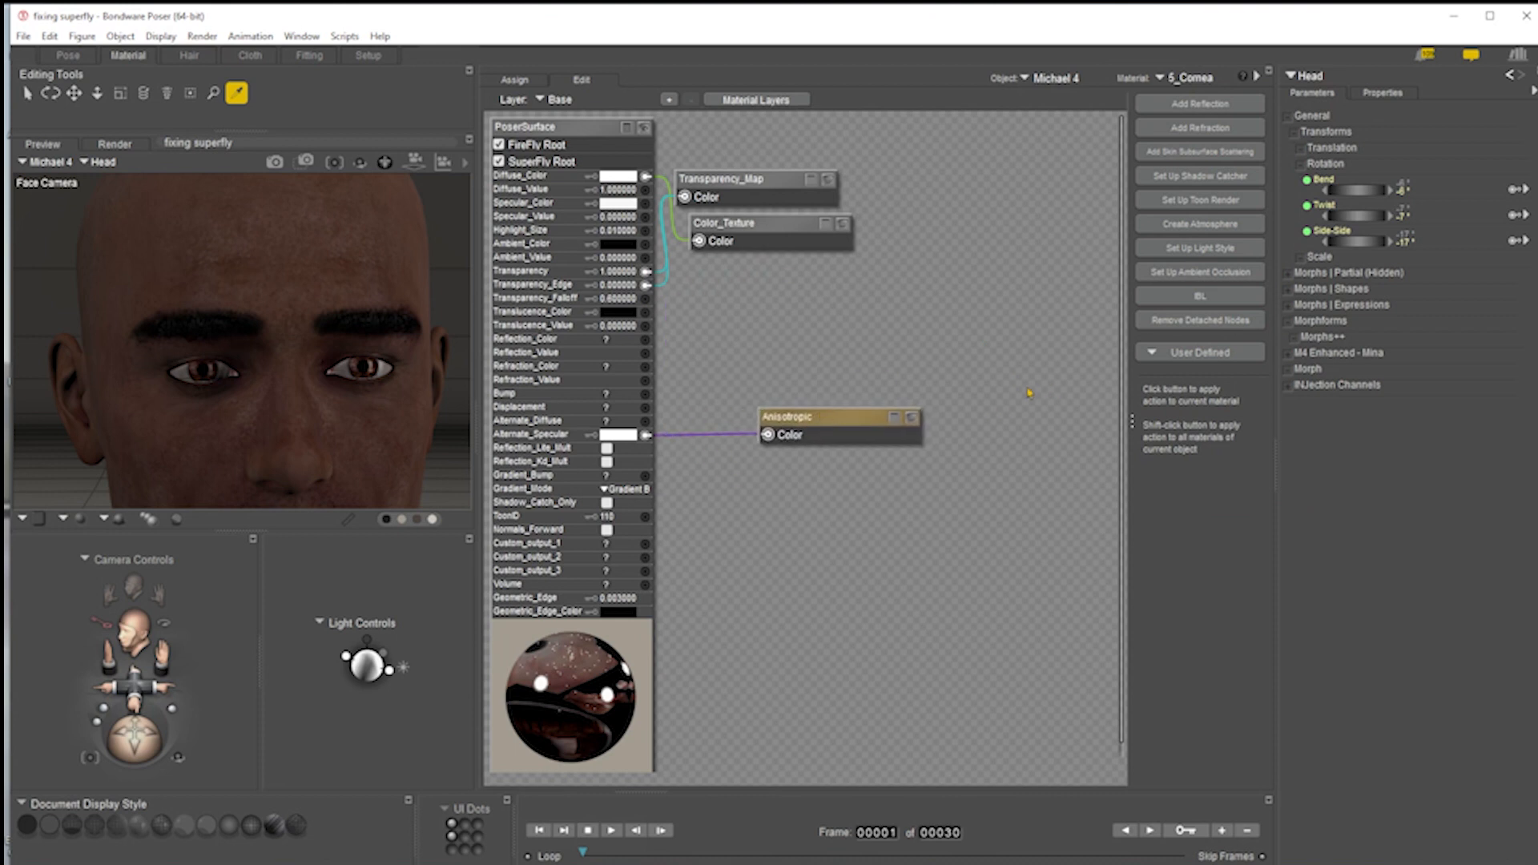
left_click(894, 419)
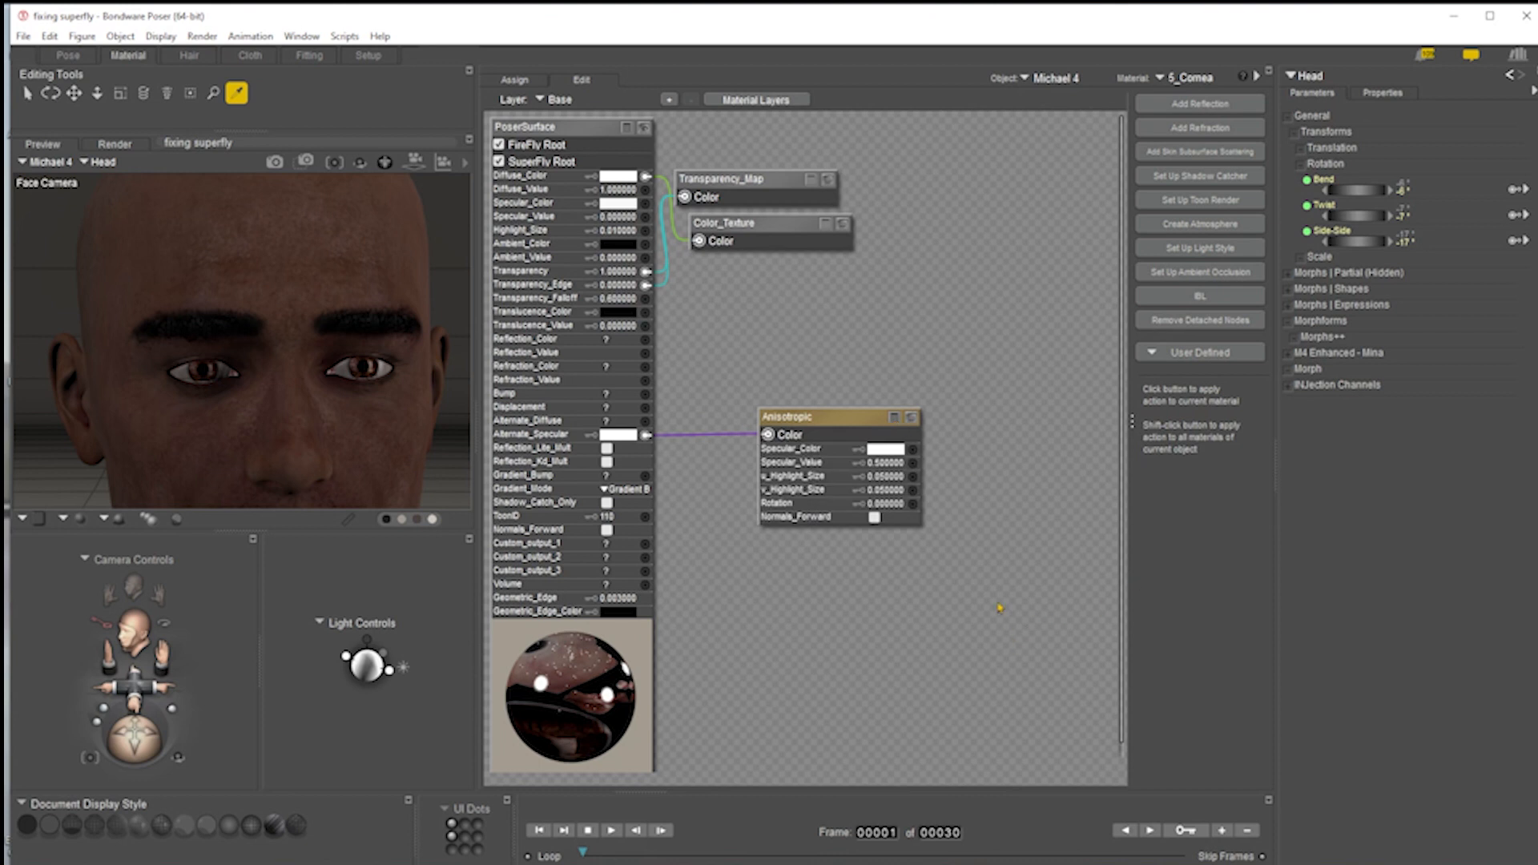
- Set the cornea Anisotropic node's Specular_Value to 0.1 and render a closer view of the eyes
left_click(889, 462)
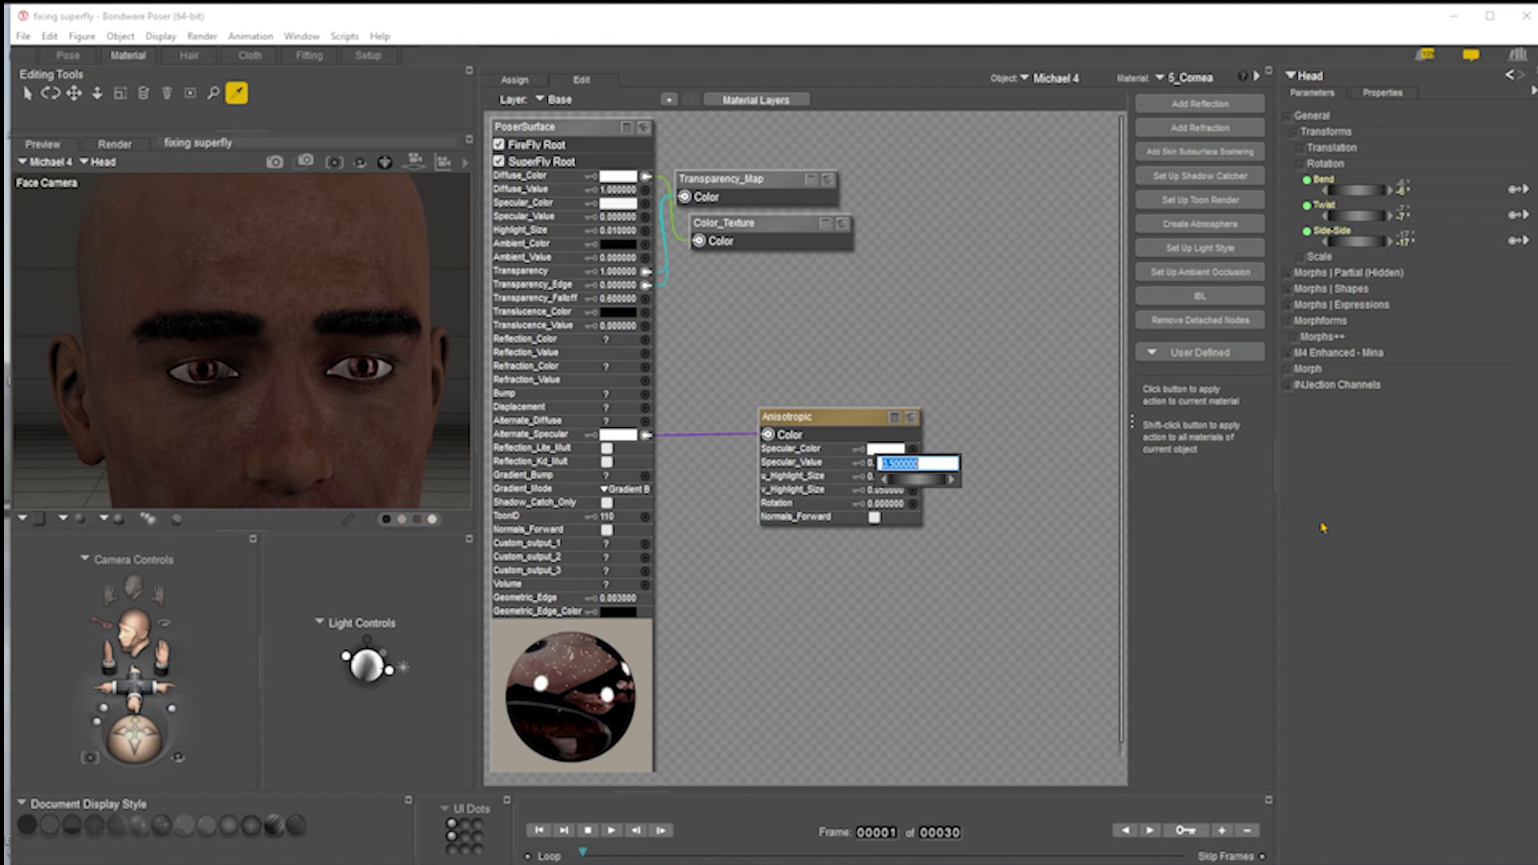
type(".1")
key("Return")
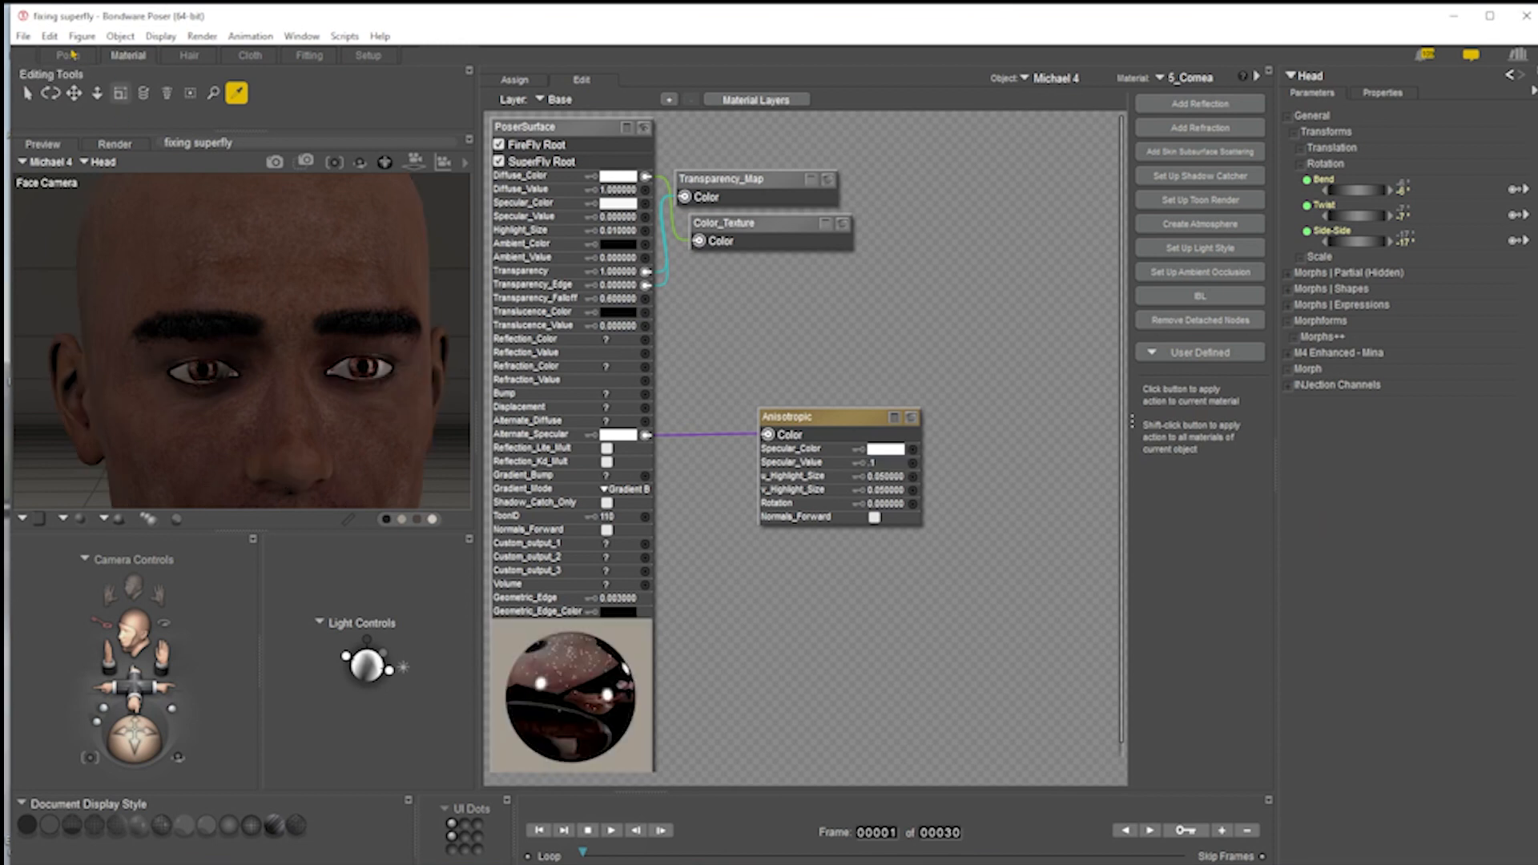
left_click_drag(415, 163, 404, 210)
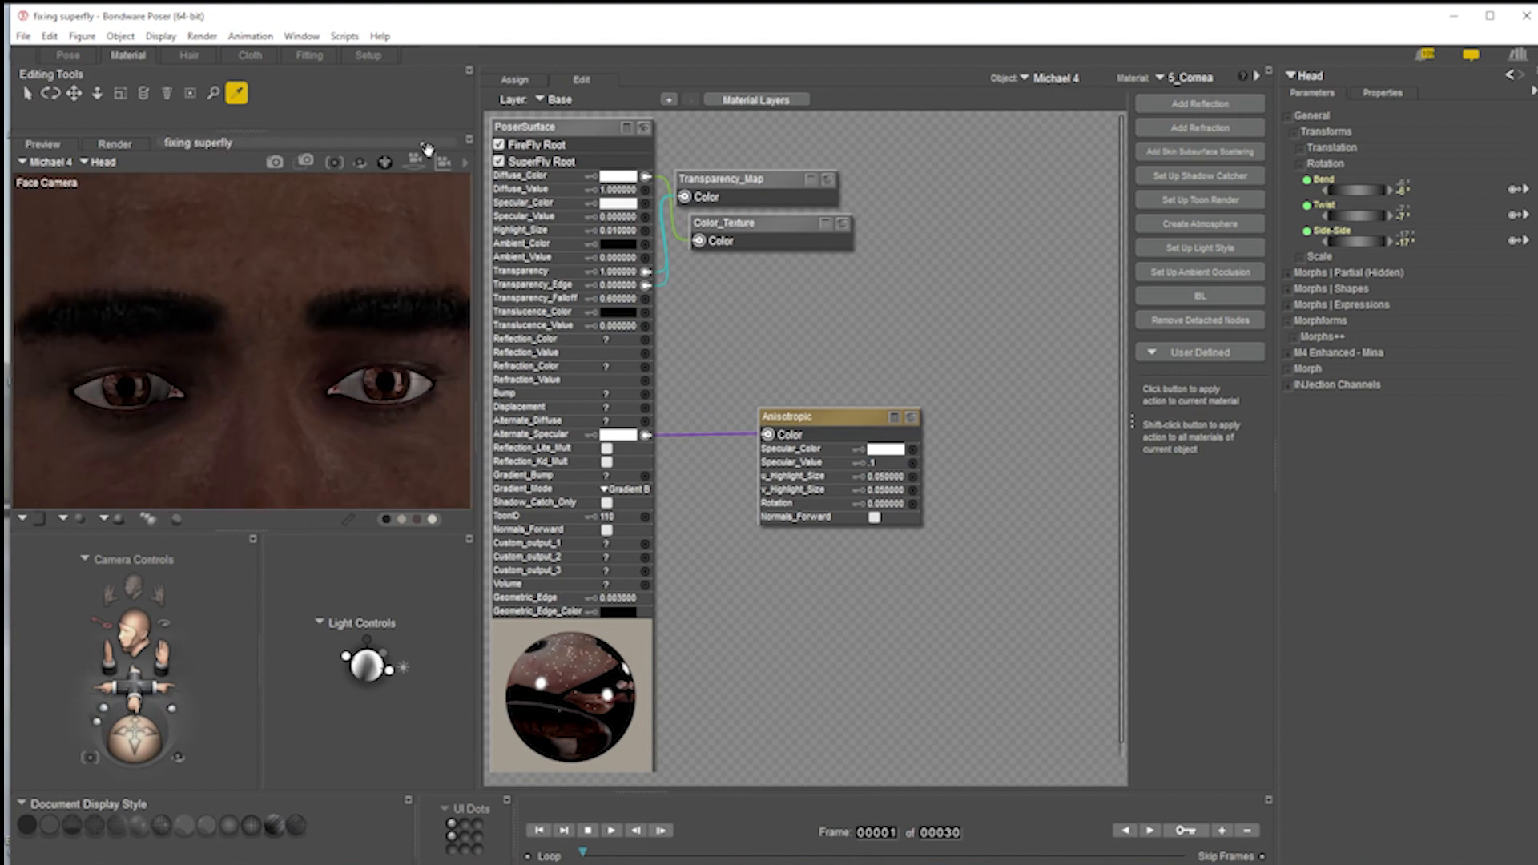
left_click(275, 161)
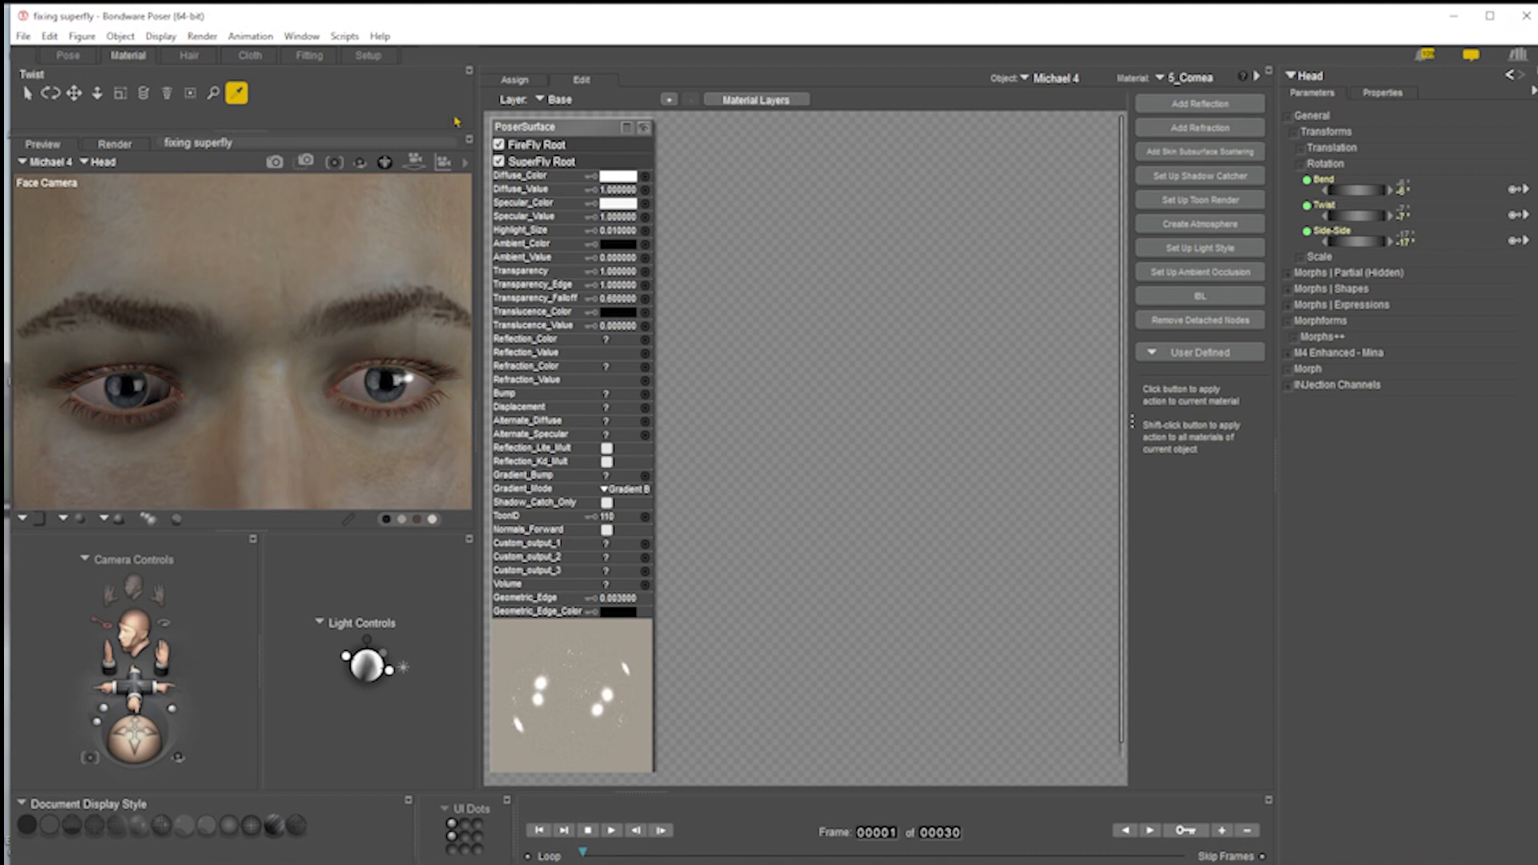
- Render the face close-up with the lighter skin and bring up the 1_SkinFace material
left_click(274, 162)
left_click(372, 235)
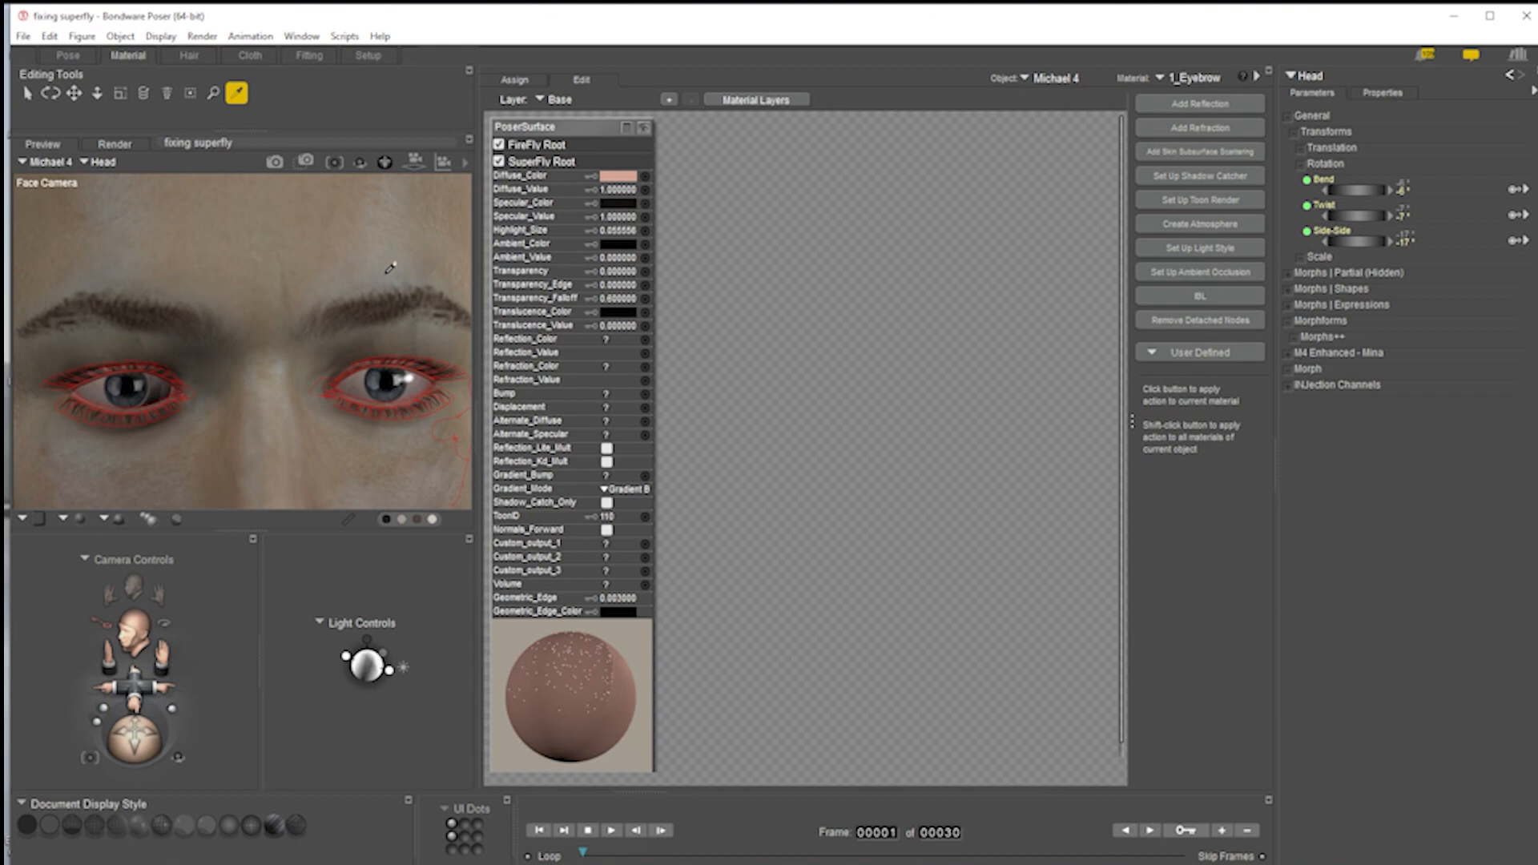
left_click(1197, 77)
left_click(1243, 196)
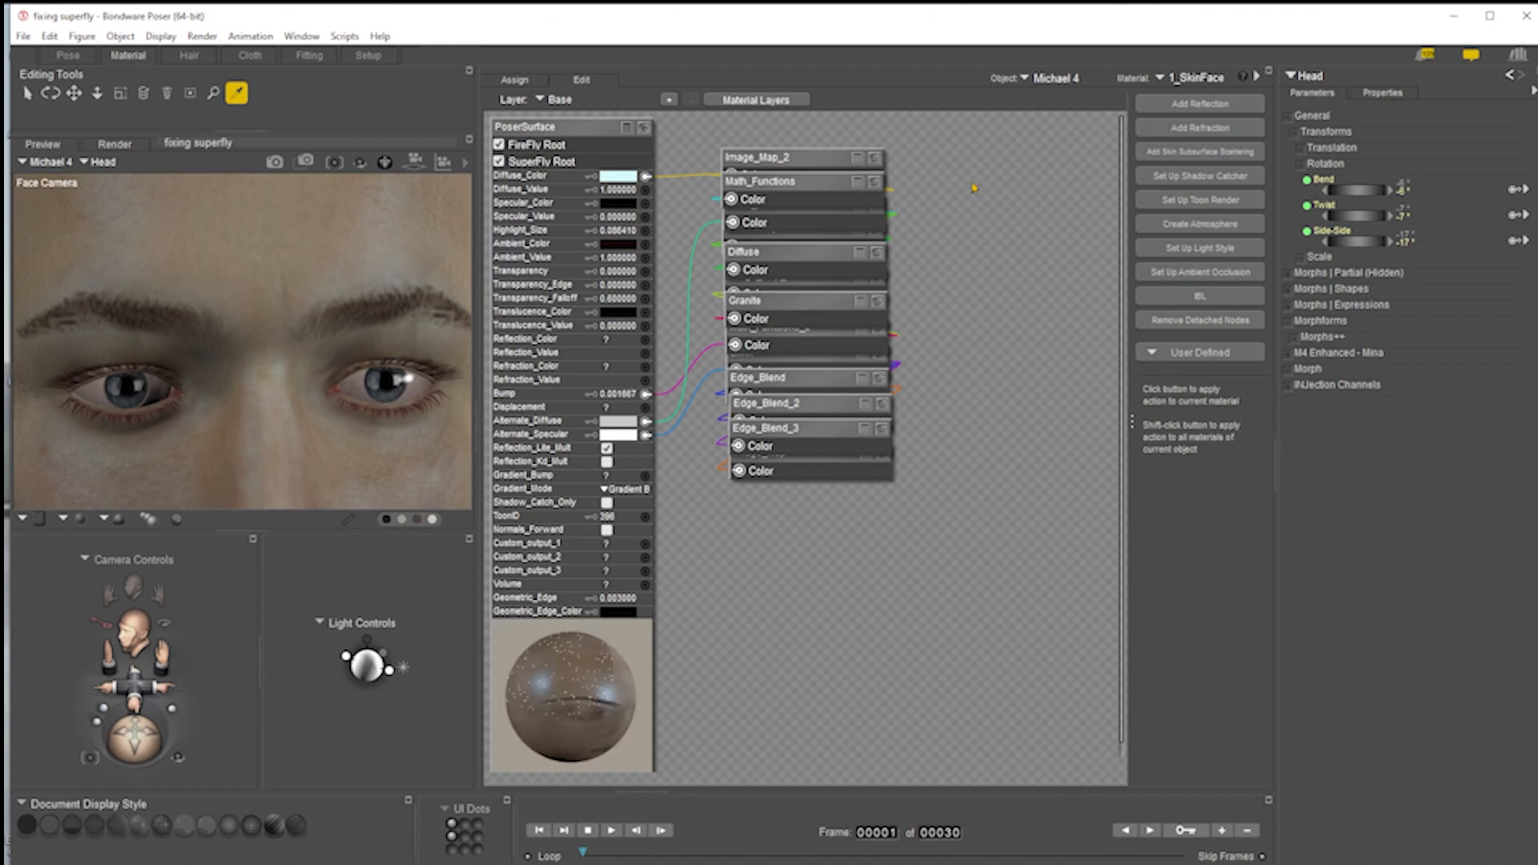
- Move the whole group of 1_SkinFace shader nodes farther from the PoserSurface node to reveal their connections
left_click_drag(976, 137, 723, 512)
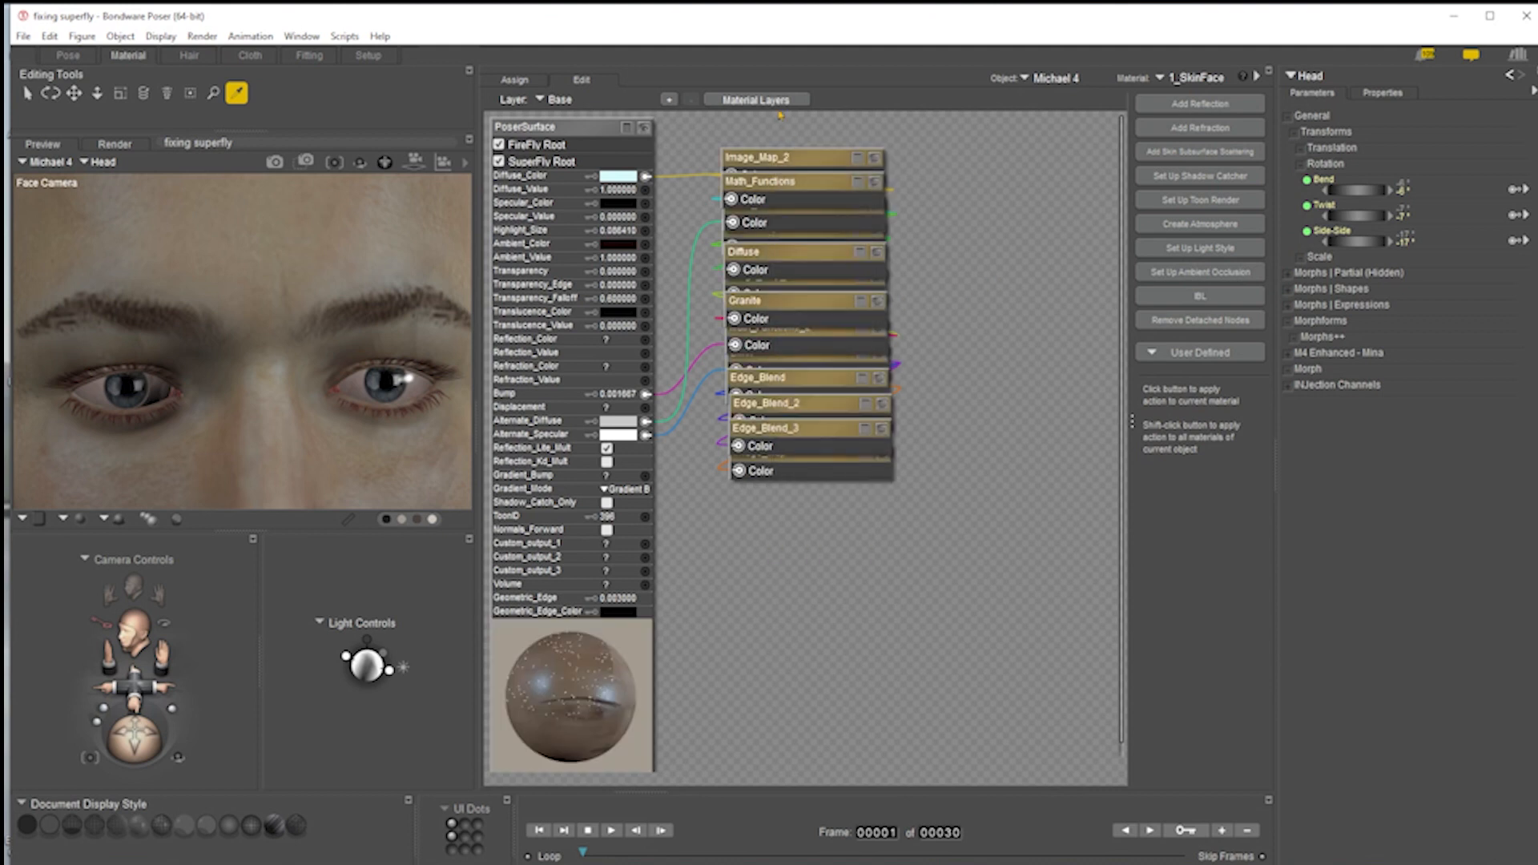
left_click_drag(778, 161, 954, 192)
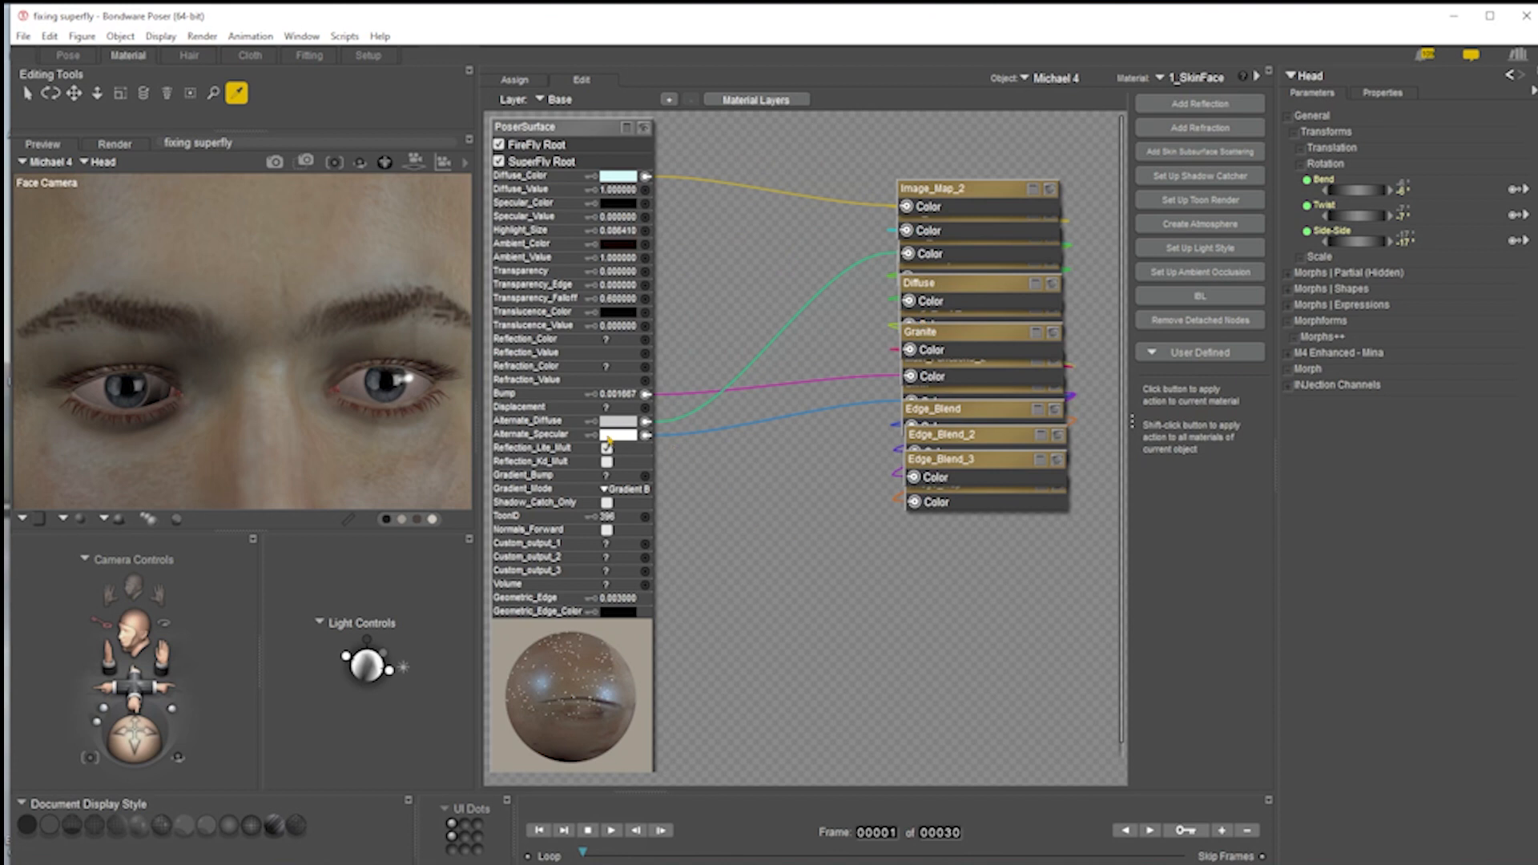
left_click(945, 393)
left_click_drag(953, 387, 900, 400)
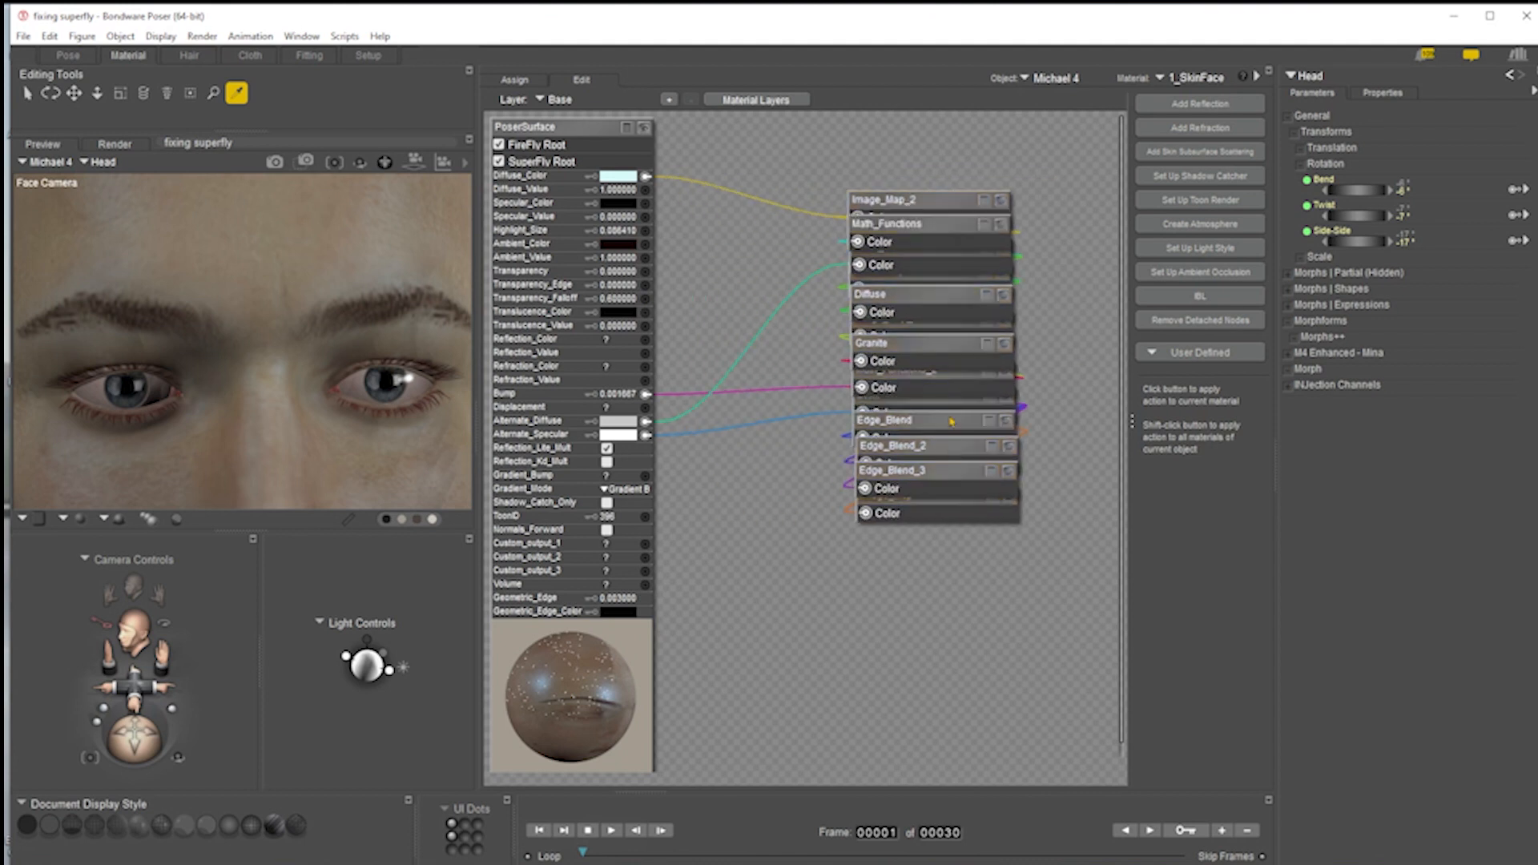
- Pull the Blinn node feeding Alternate_Specular out of the stack and expand its settings
left_click(907, 410)
left_click_drag(914, 407, 789, 412)
left_click(864, 402)
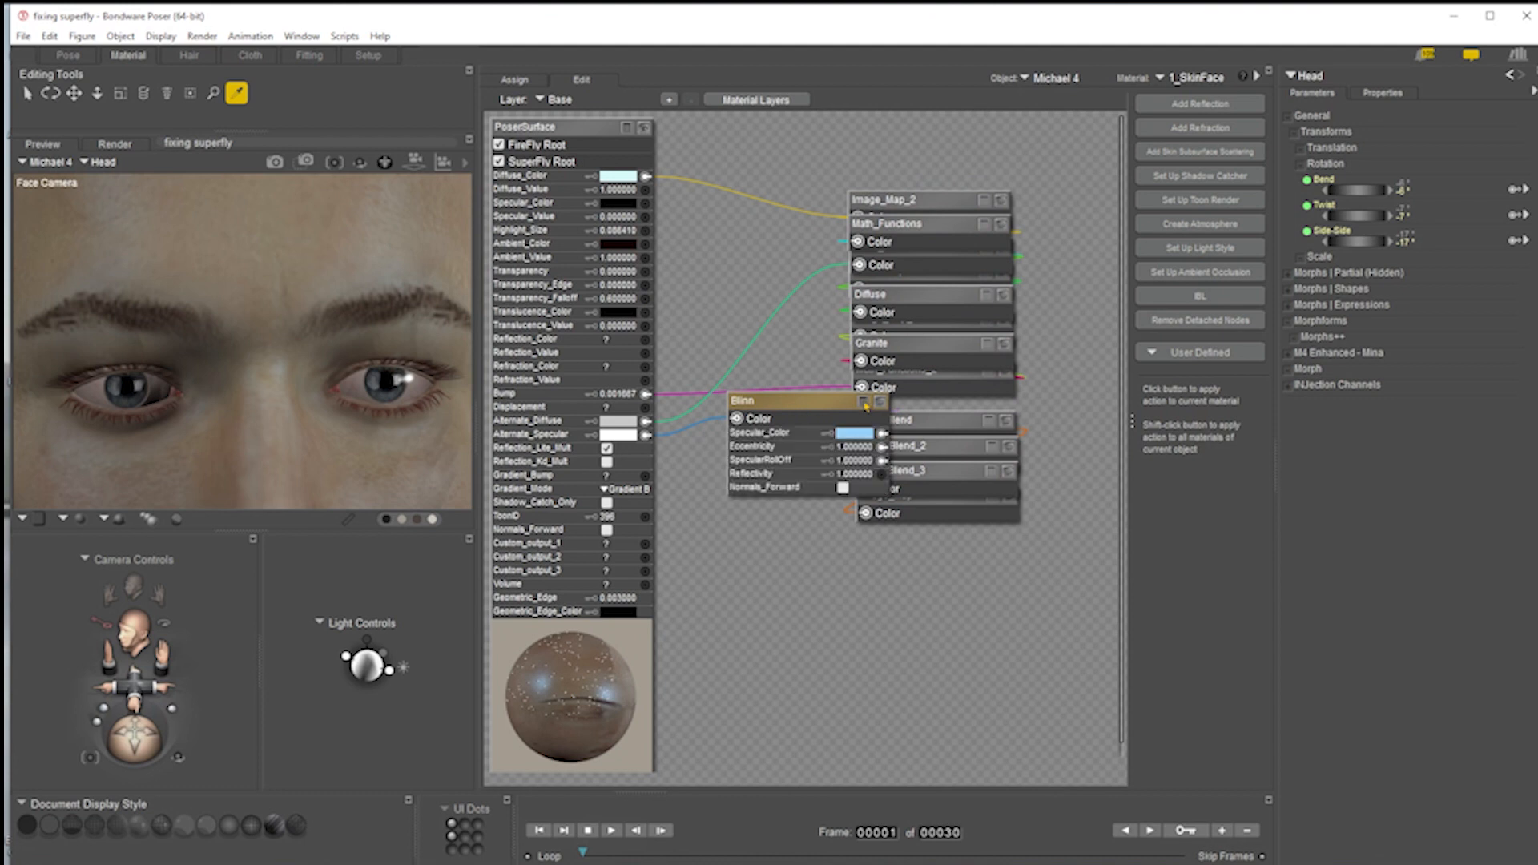
- Set the Blinn node's Reflectivity to 0.2 and render the face close-up
left_click(853, 478)
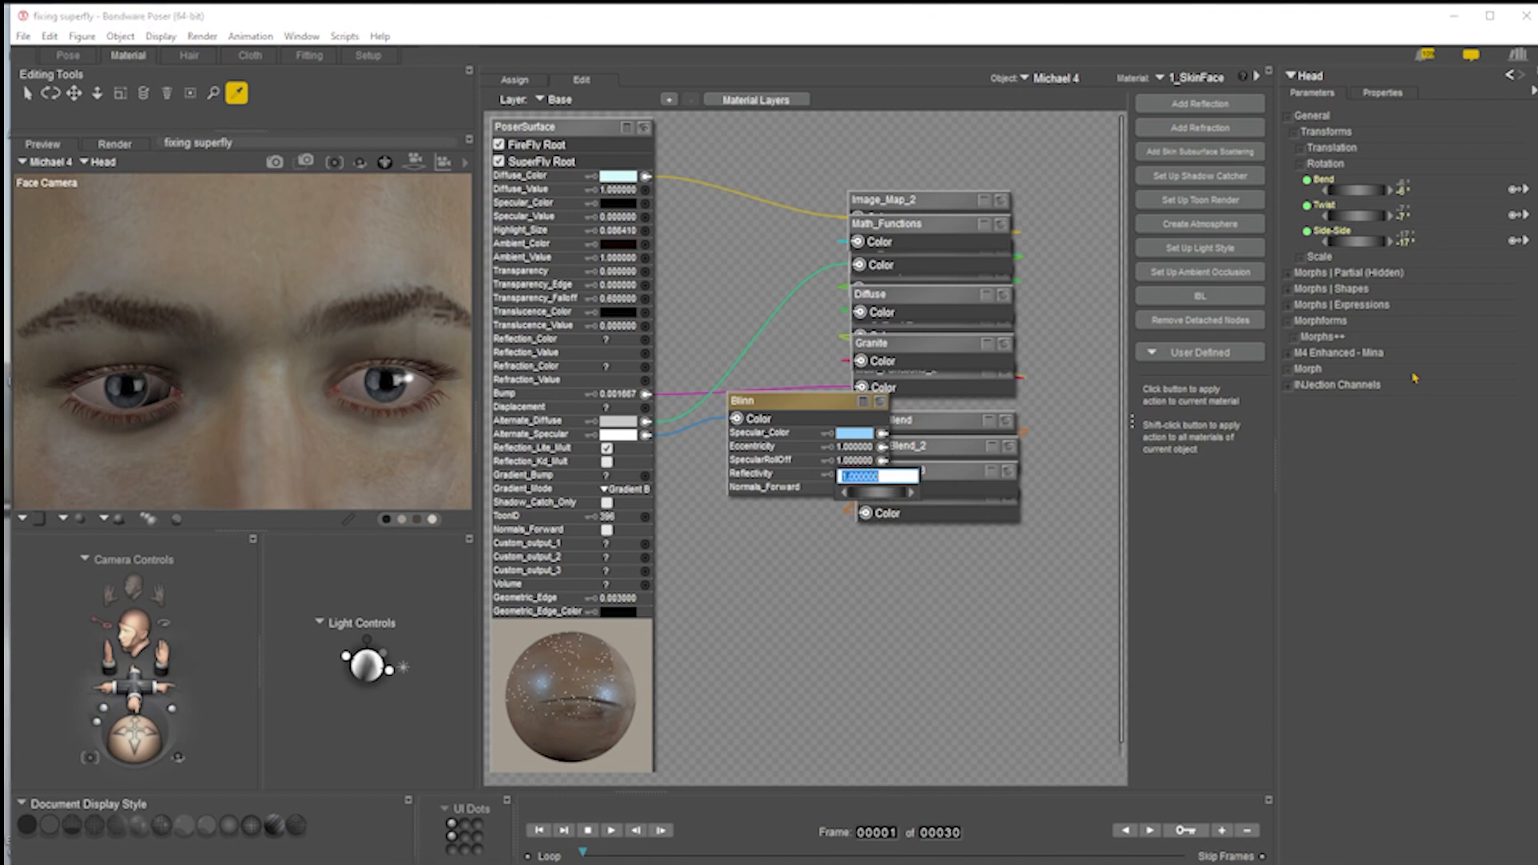
key("BackSpace")
type(".2")
key("Return")
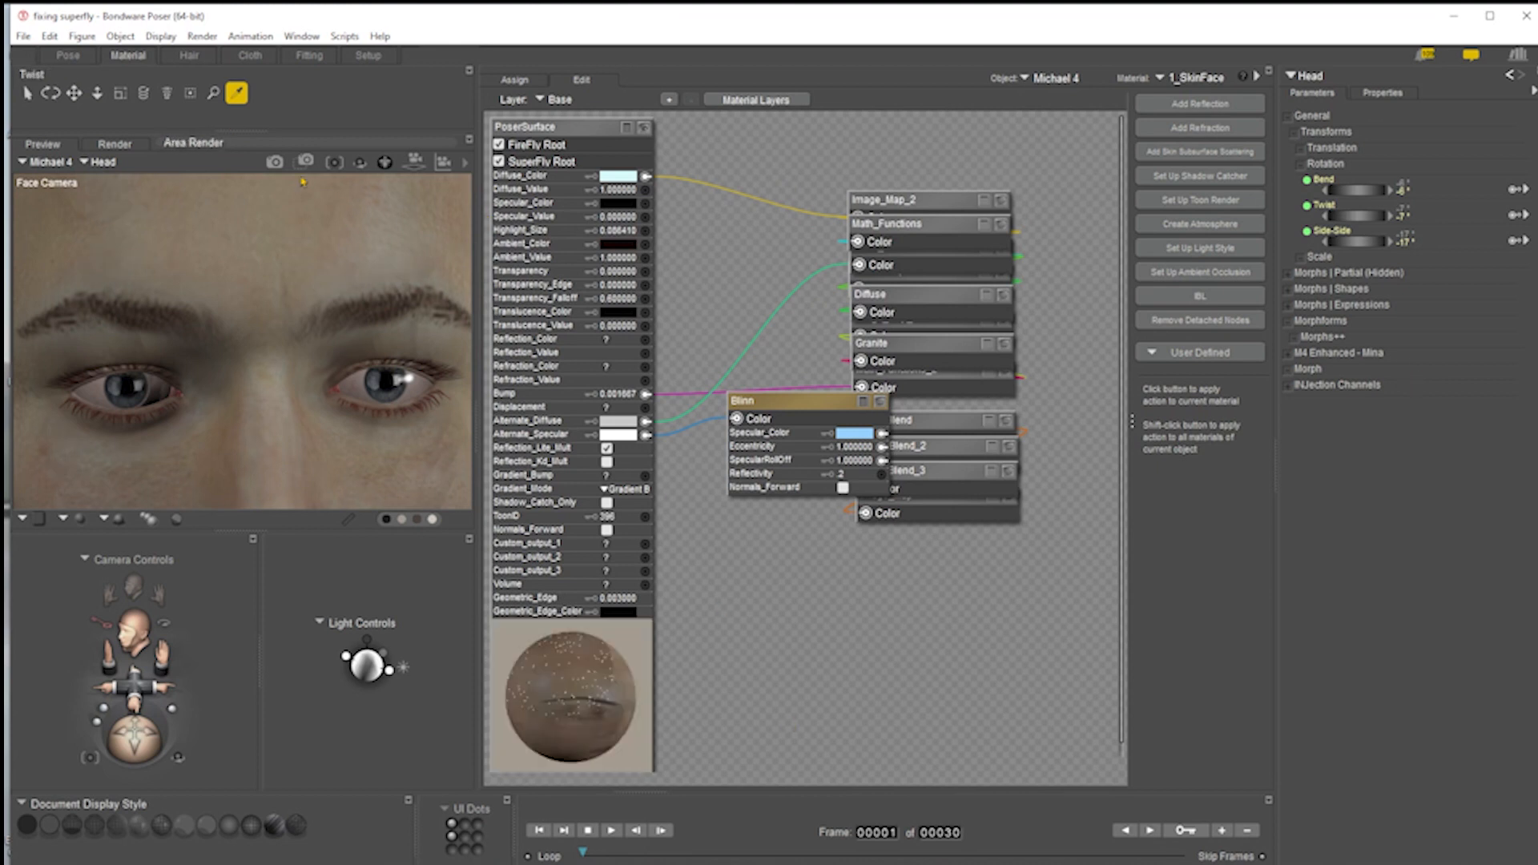
left_click(276, 164)
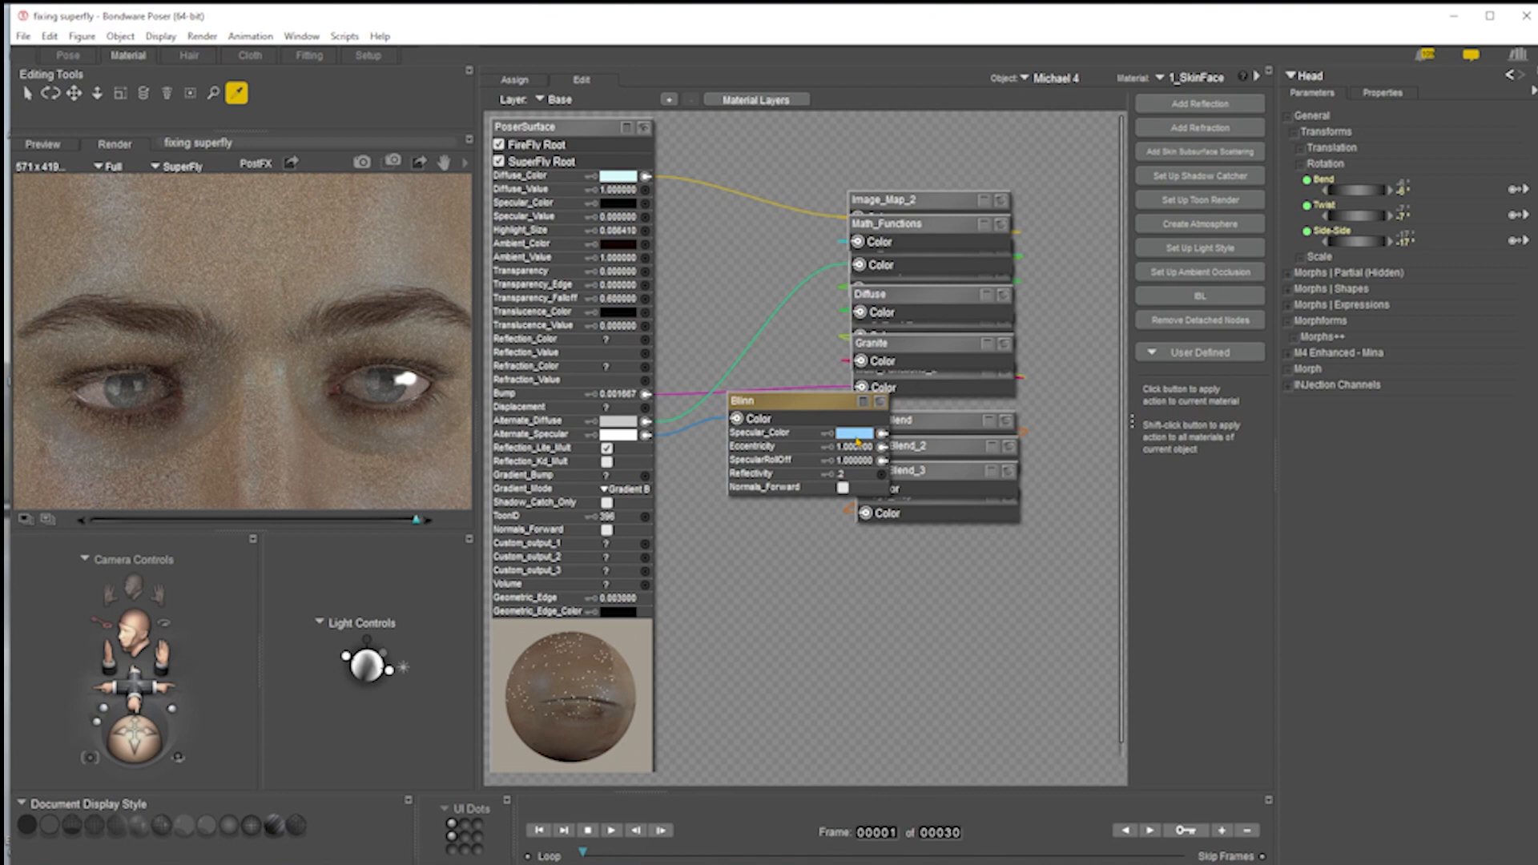
- Spread out the 1_SkinFace Blinn node and the Edge_Blend nodes feeding it so that their connections are readable
left_click_drag(818, 408, 765, 430)
left_click_drag(1033, 402, 923, 545)
left_click_drag(935, 429, 999, 444)
left_click_drag(739, 426, 784, 435)
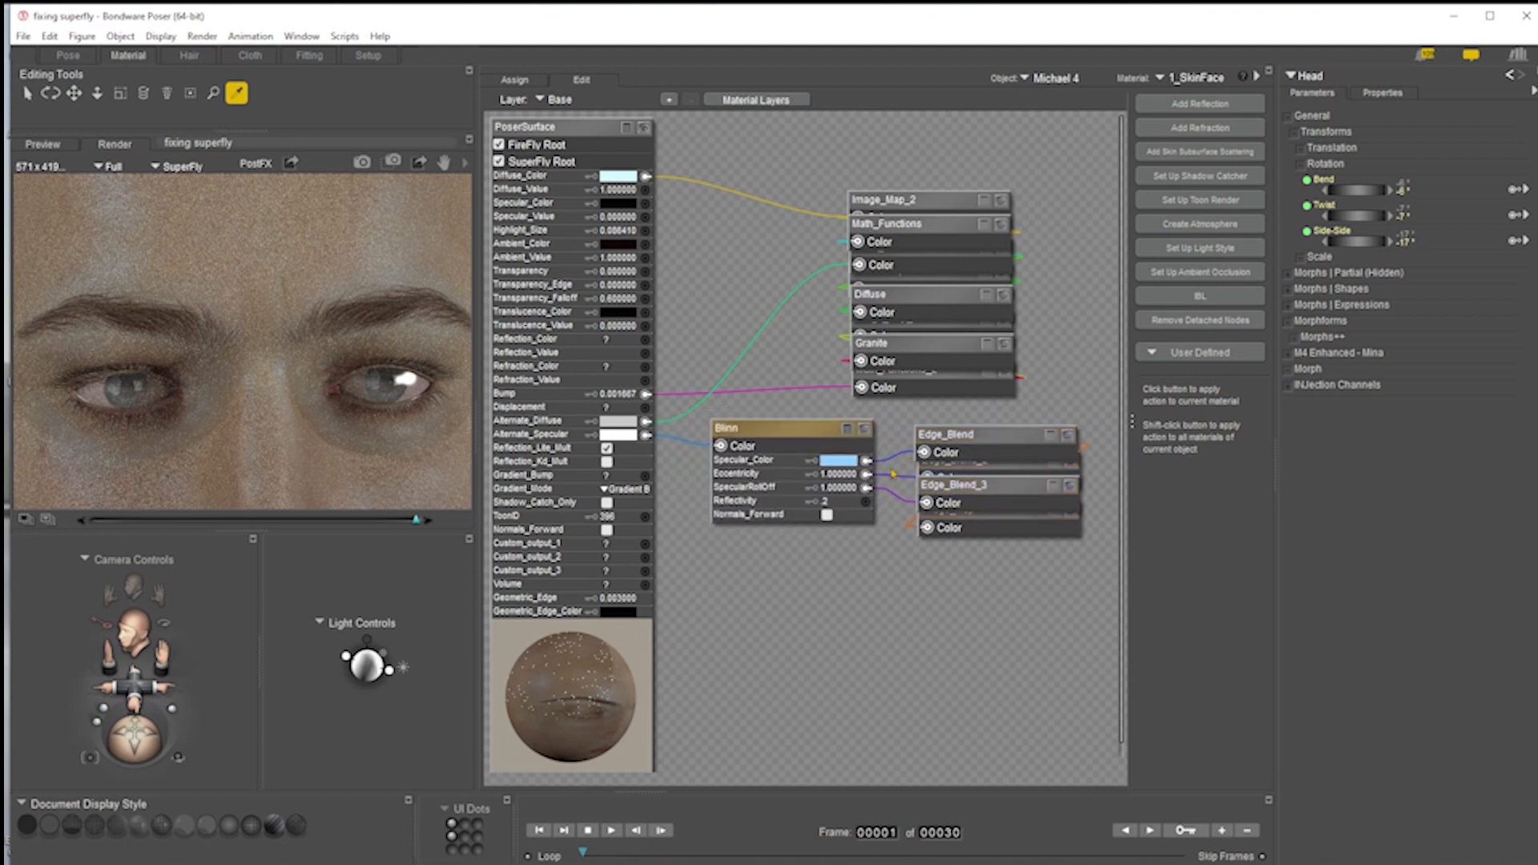
left_click(818, 572)
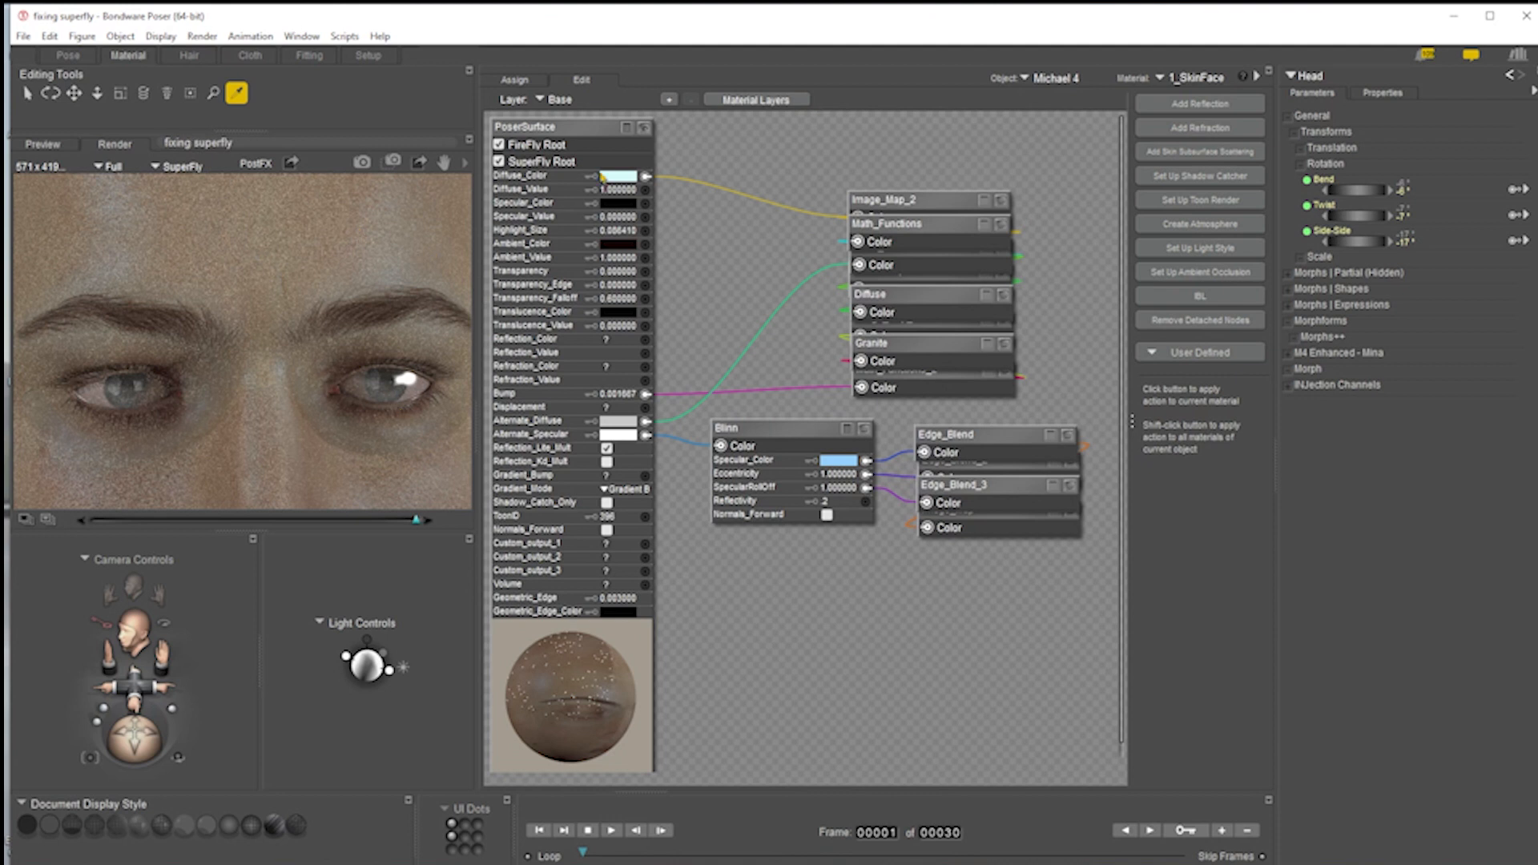
- Set Specular_Value to 0.5 on Michael 4's 7_EyeSurface material
left_click(1198, 77)
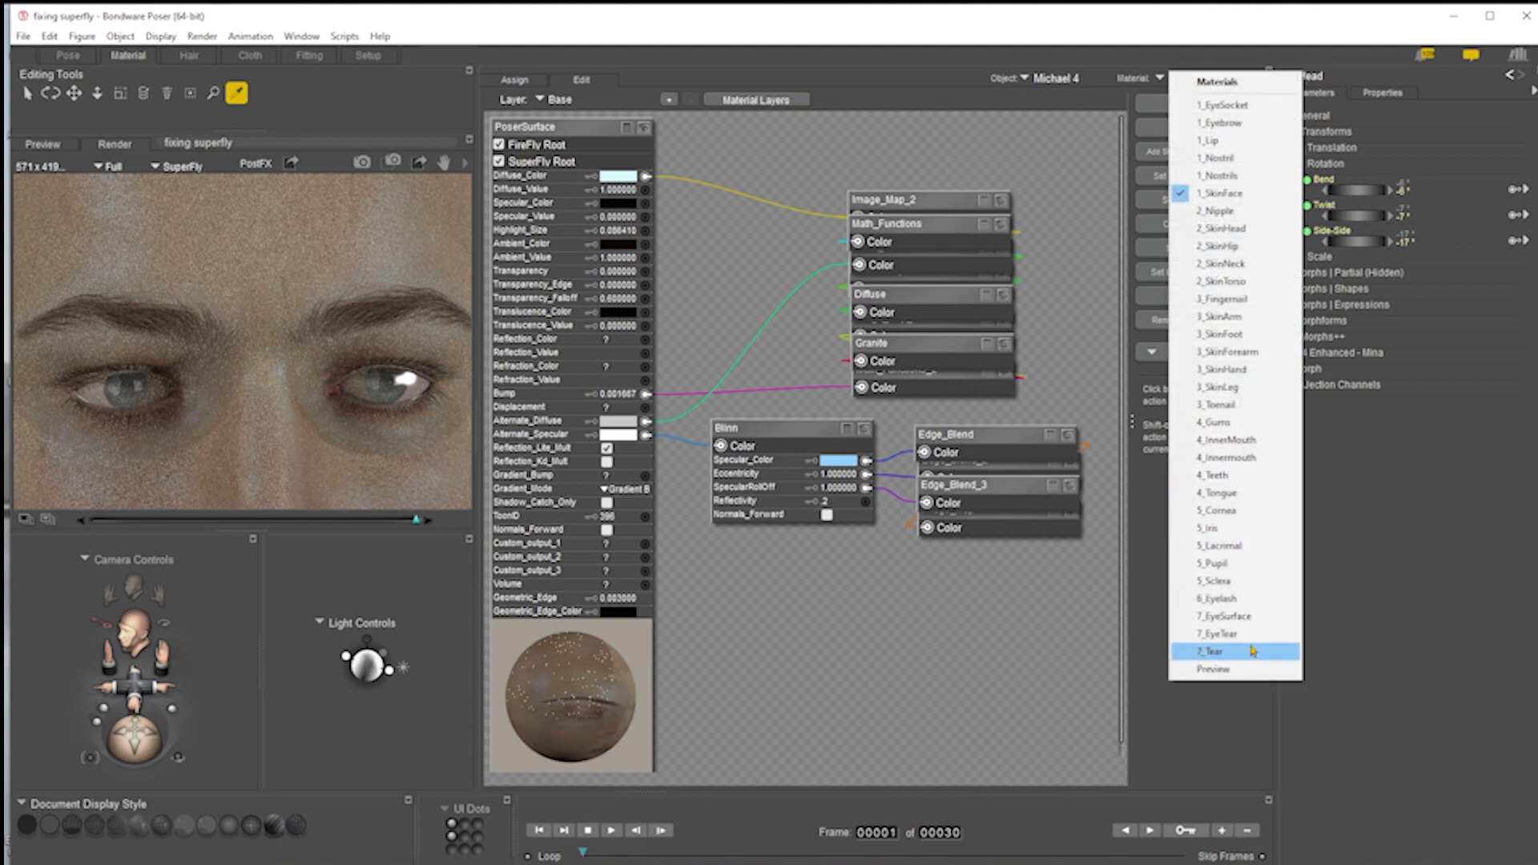
left_click(1233, 617)
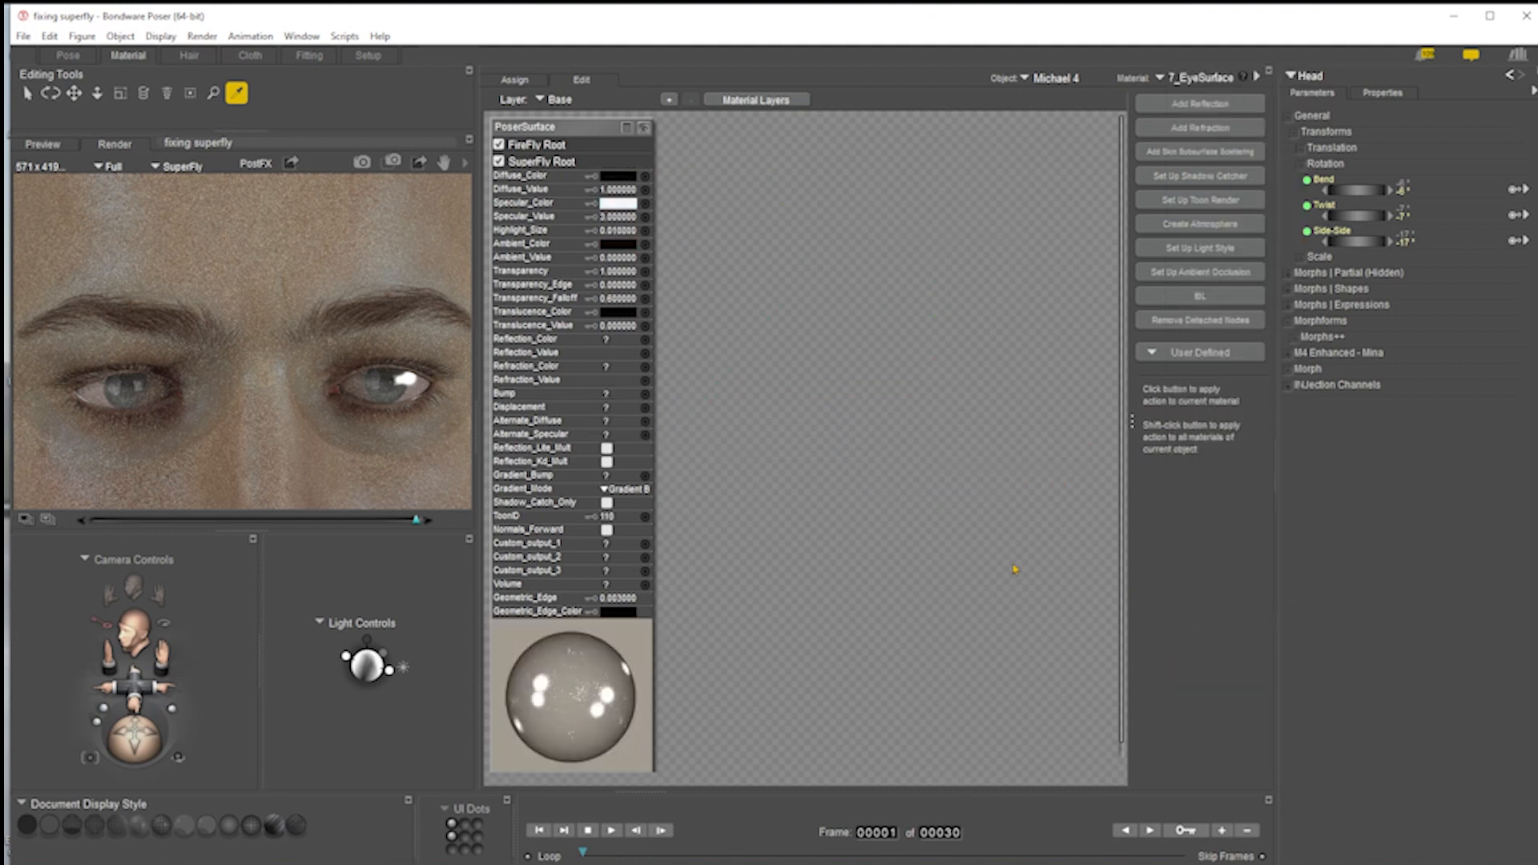
left_click(628, 224)
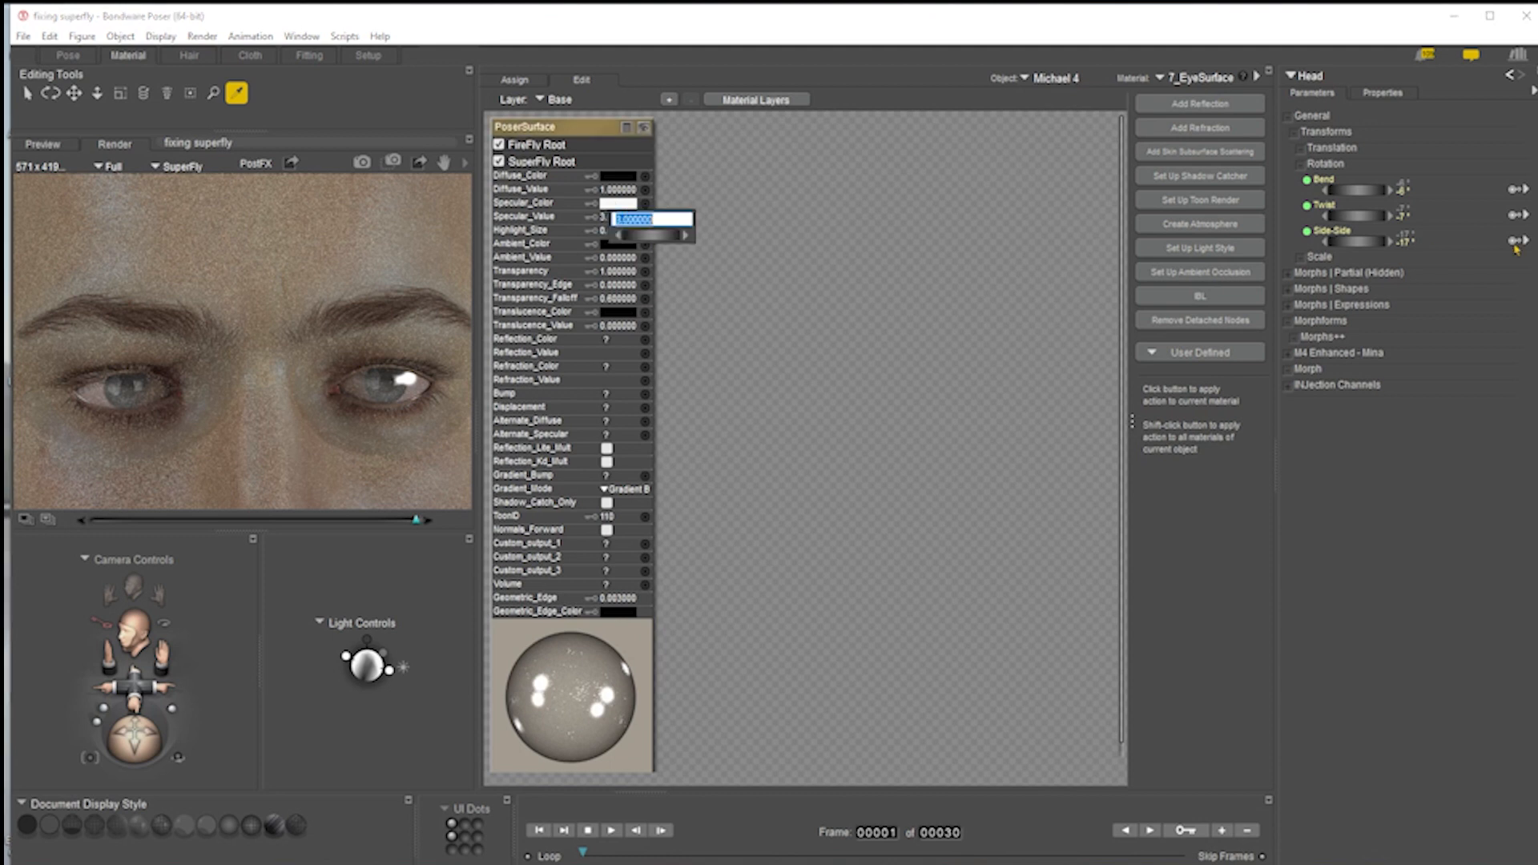
type("15")
key("Return")
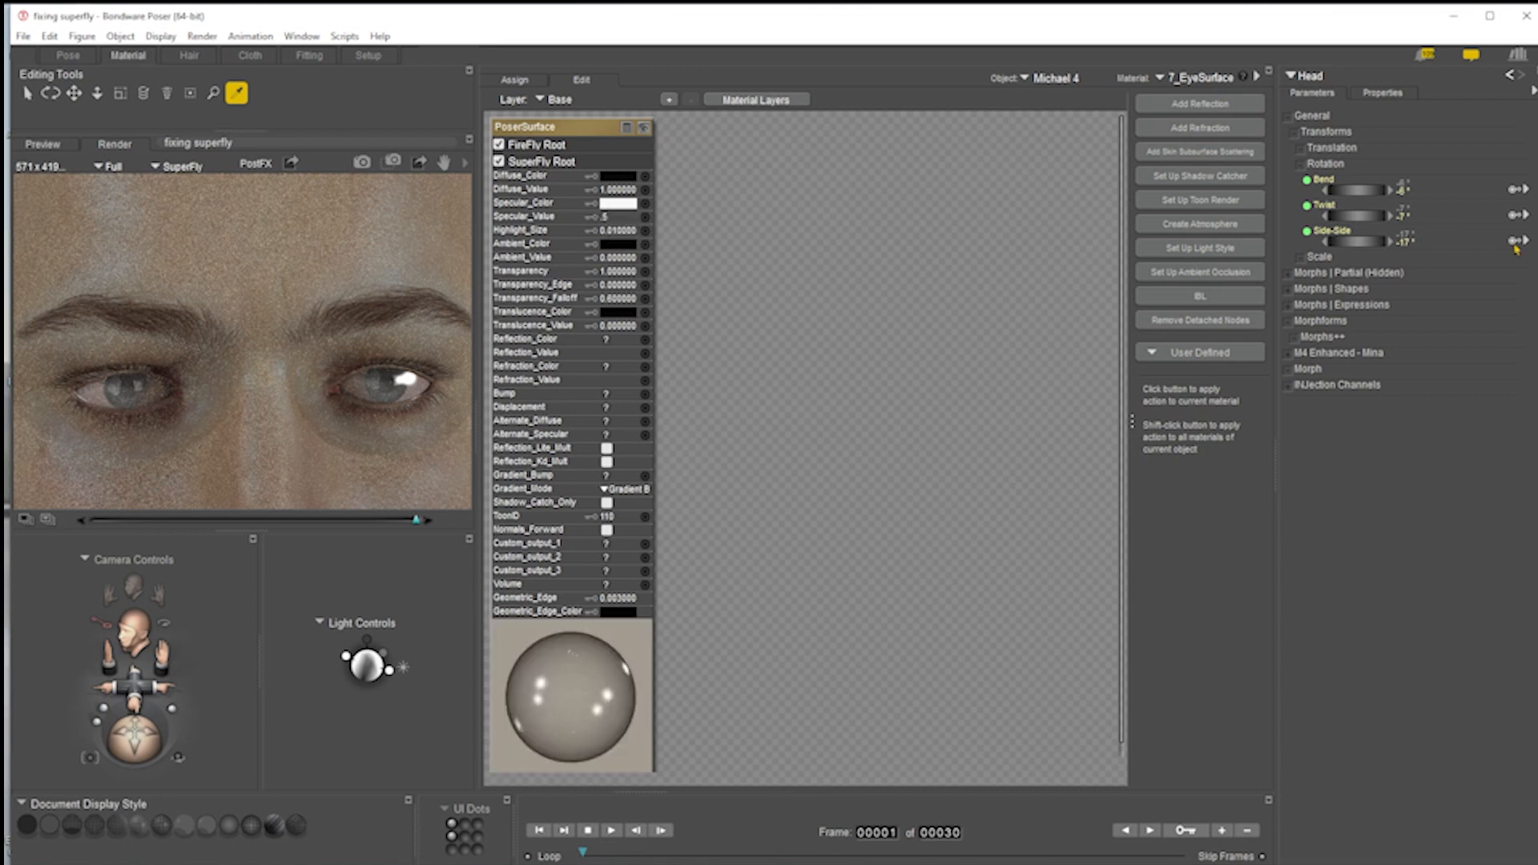
- Set the 5_Cornea material's Specular_Value to 0.5 and render the face close-up
left_click(1224, 78)
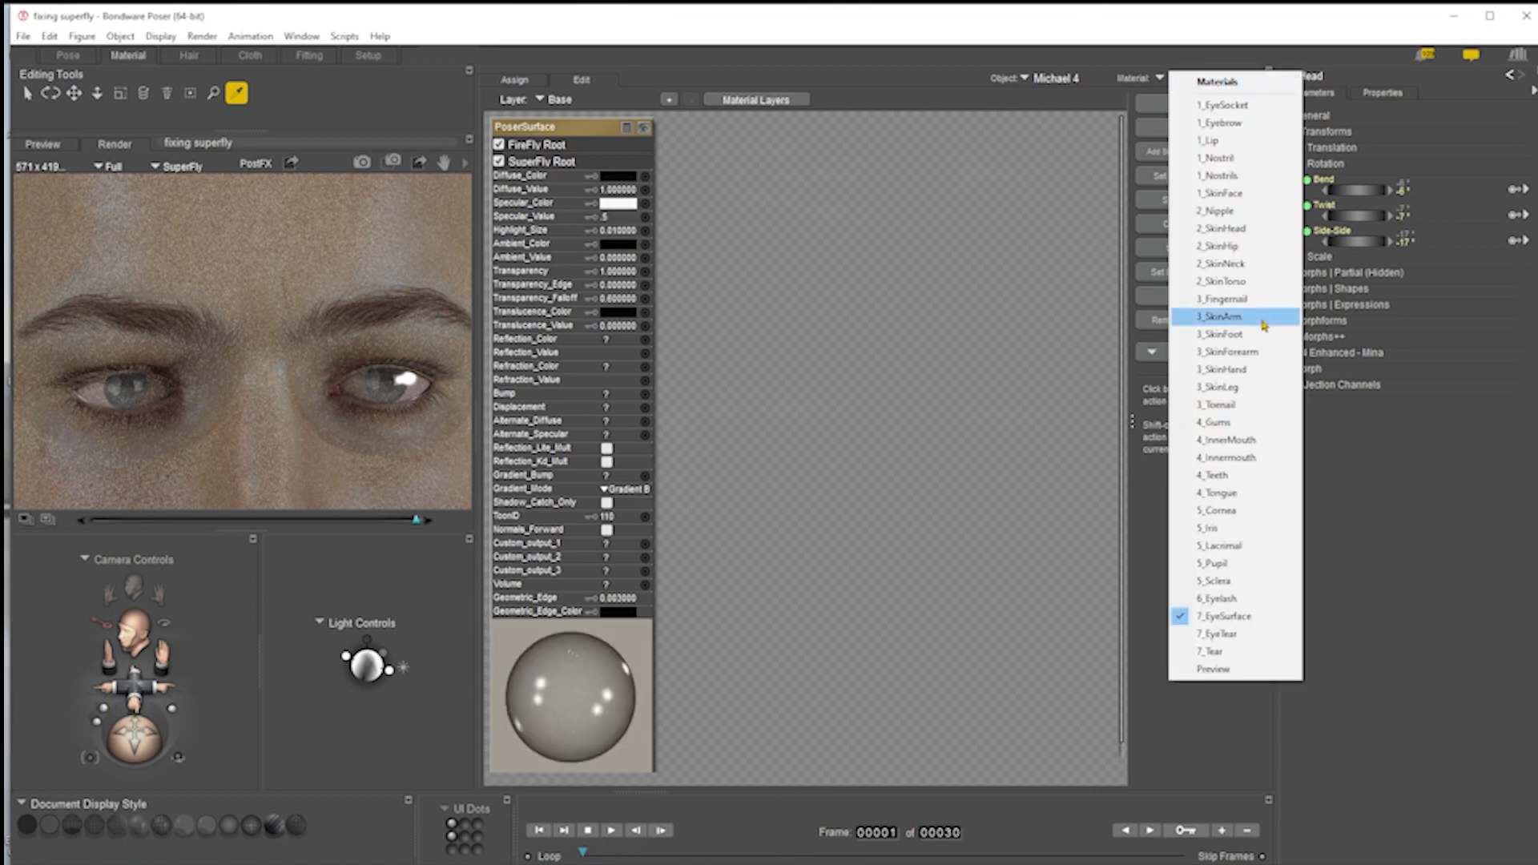
left_click(1236, 510)
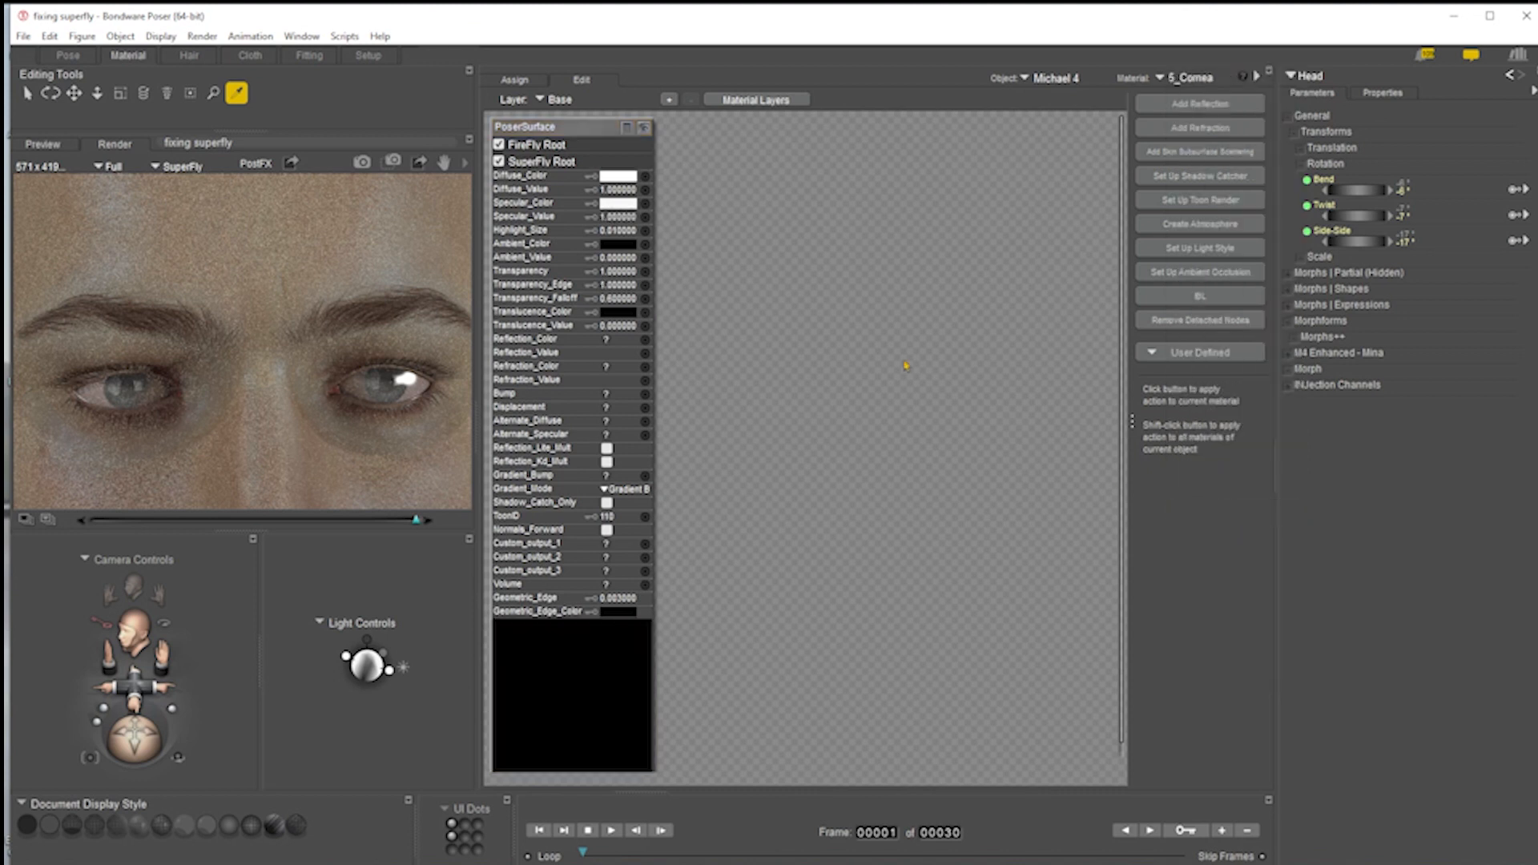
left_click(615, 218)
type(".5")
key("Return")
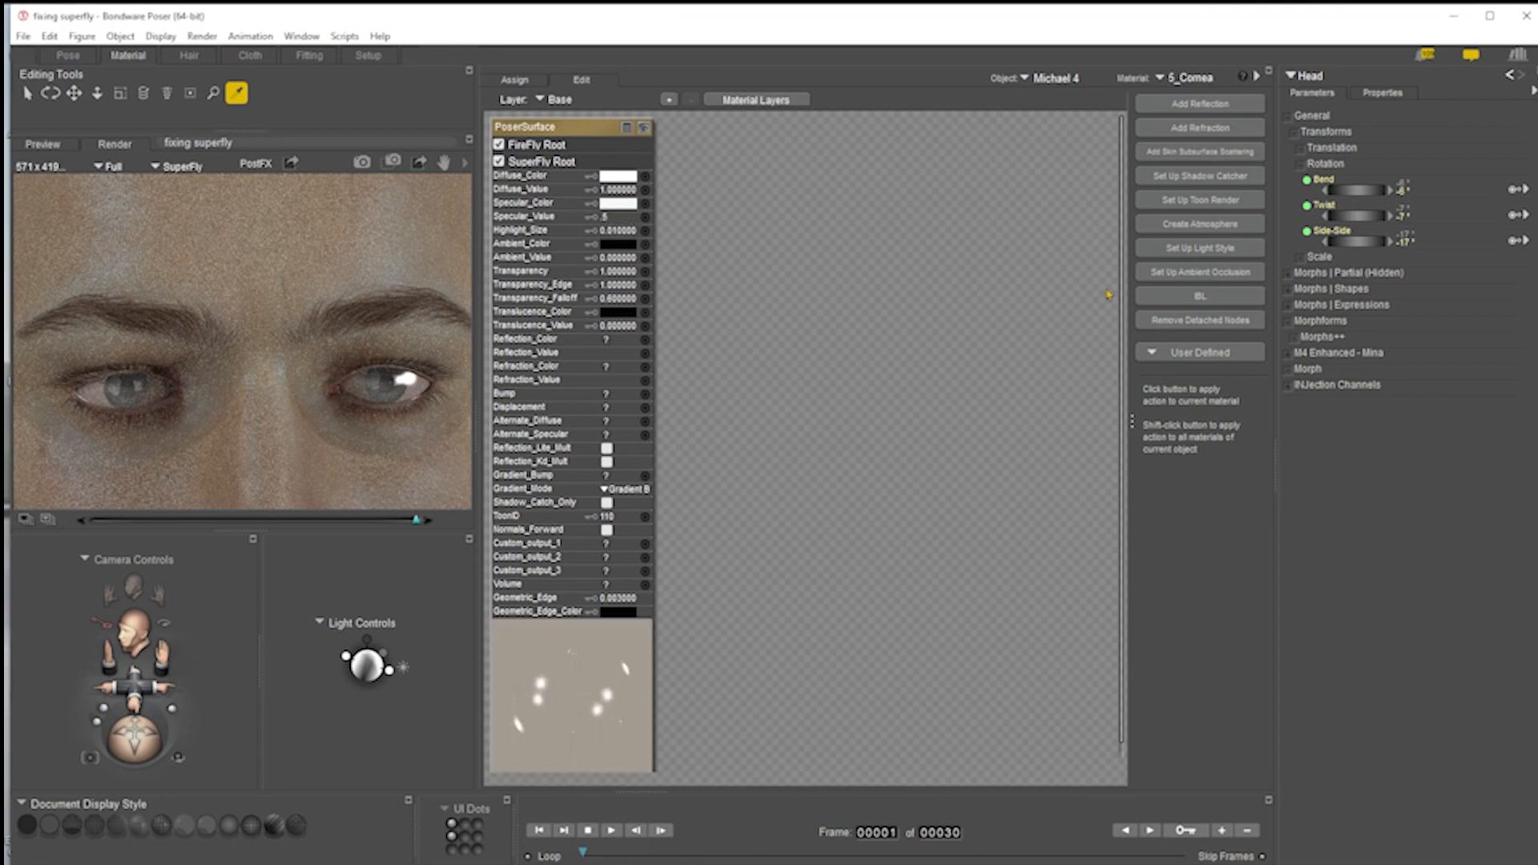
left_click(362, 161)
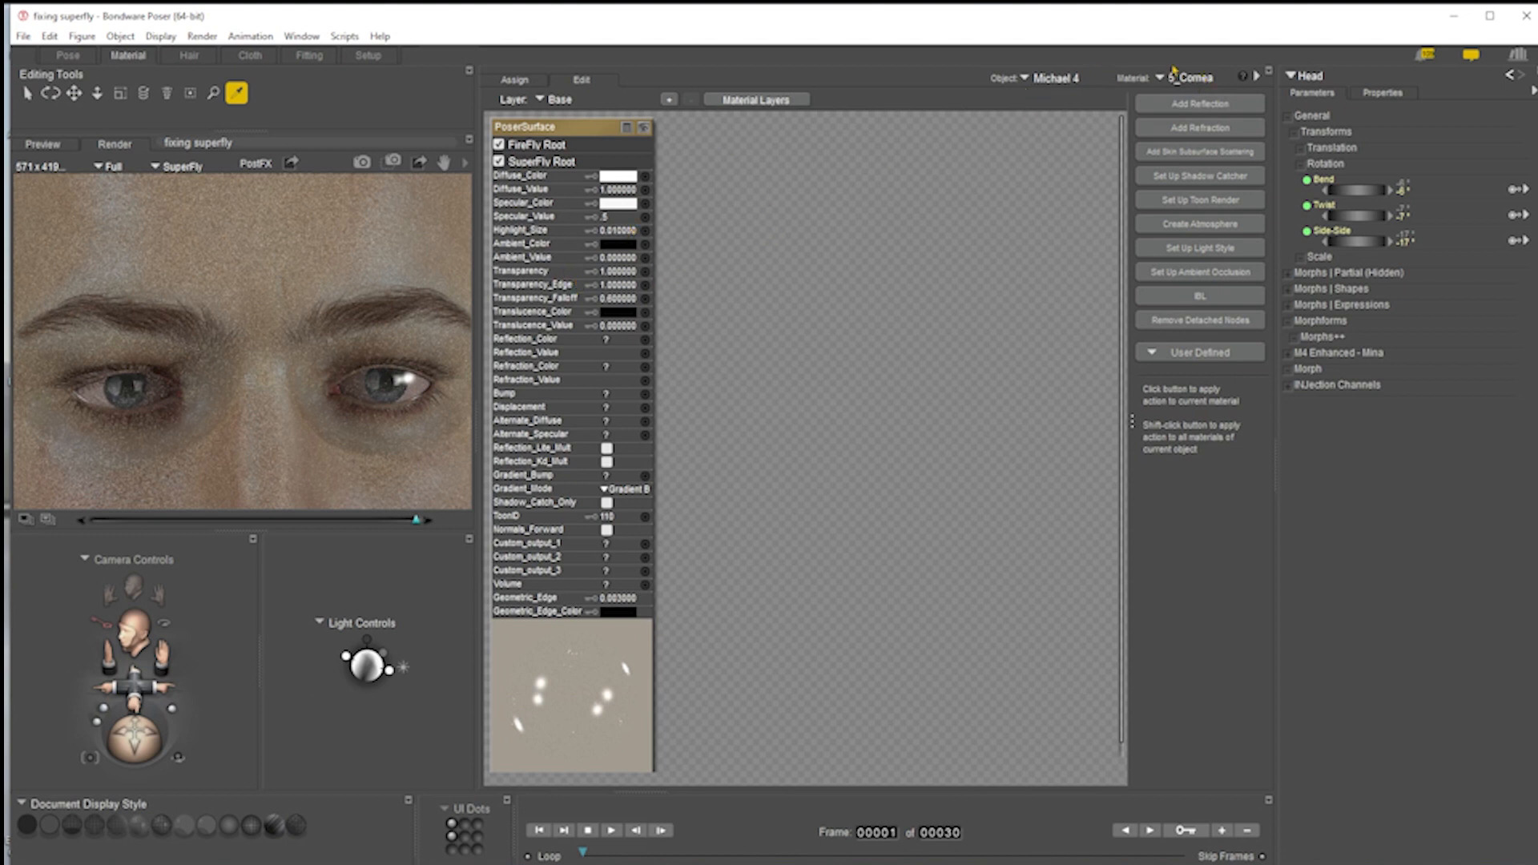
- Review the lighter skin's 7_EyeSurface material and bring up the same material on the darker skin with the white eyes
left_click(1193, 78)
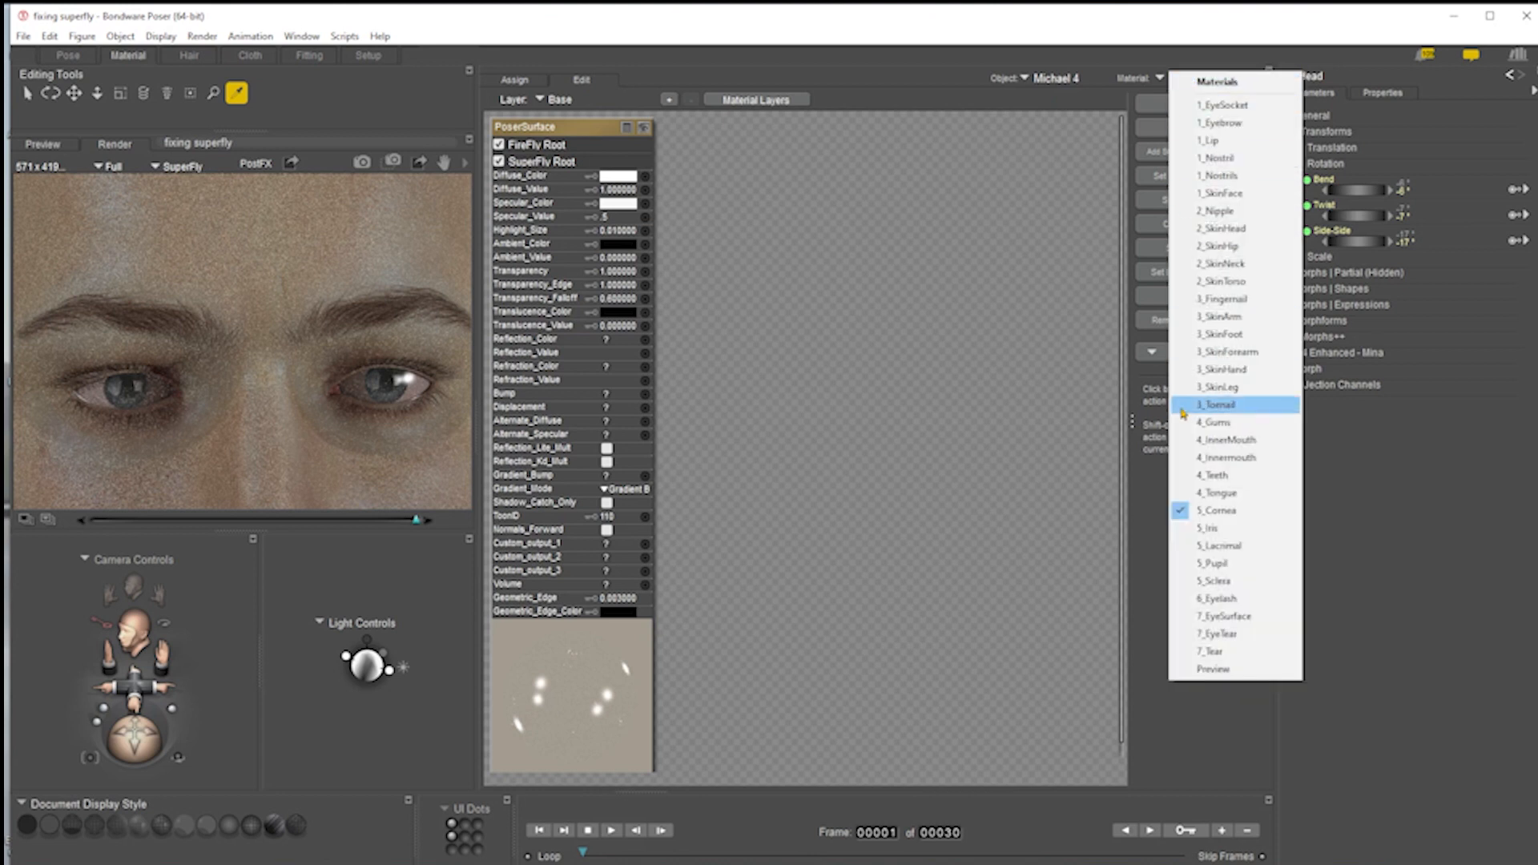
left_click(1231, 619)
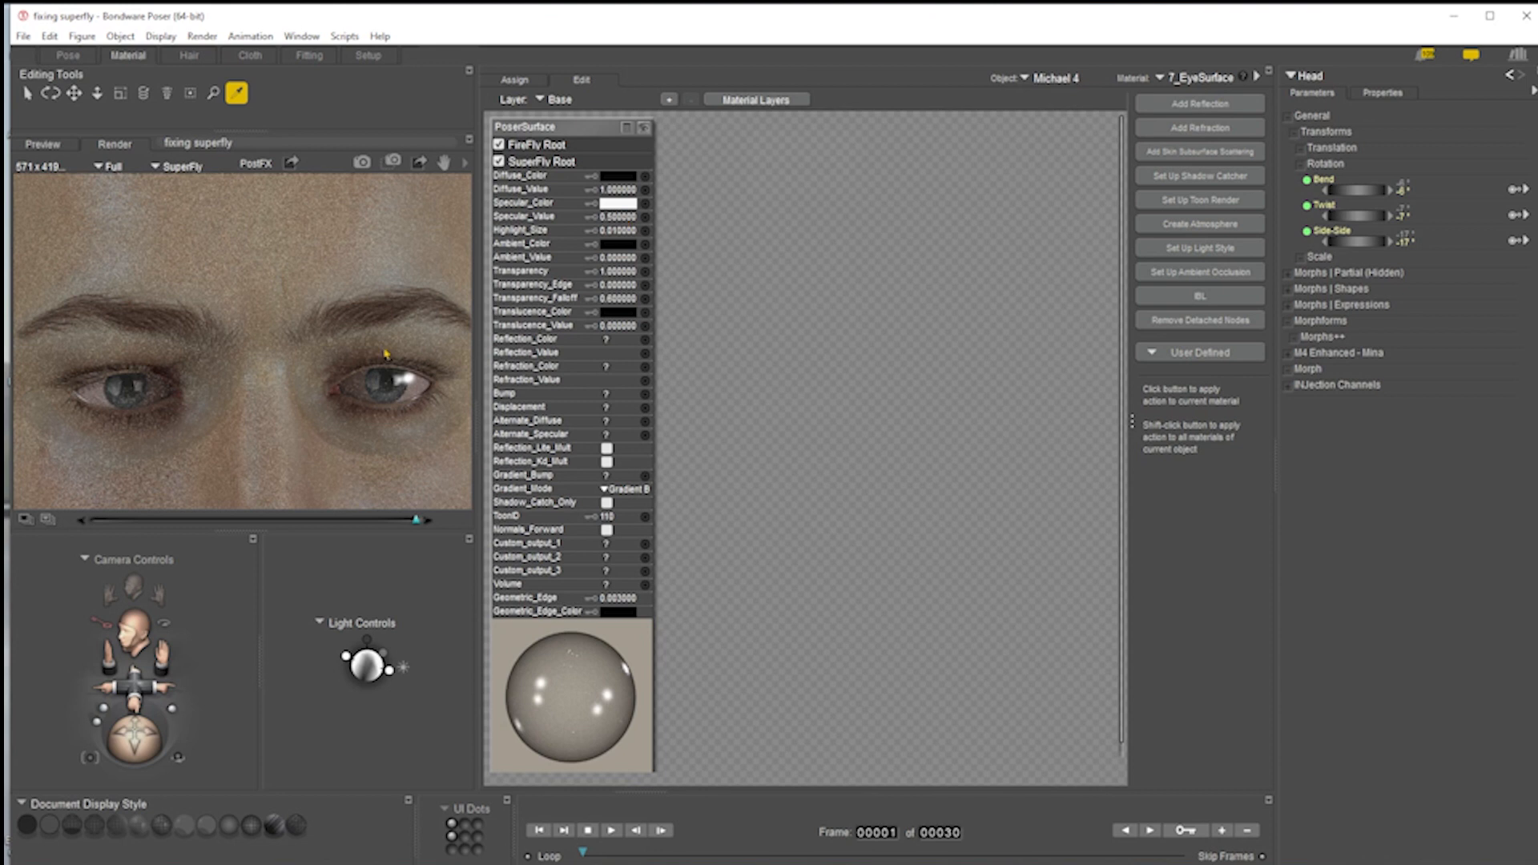
left_click(212, 311)
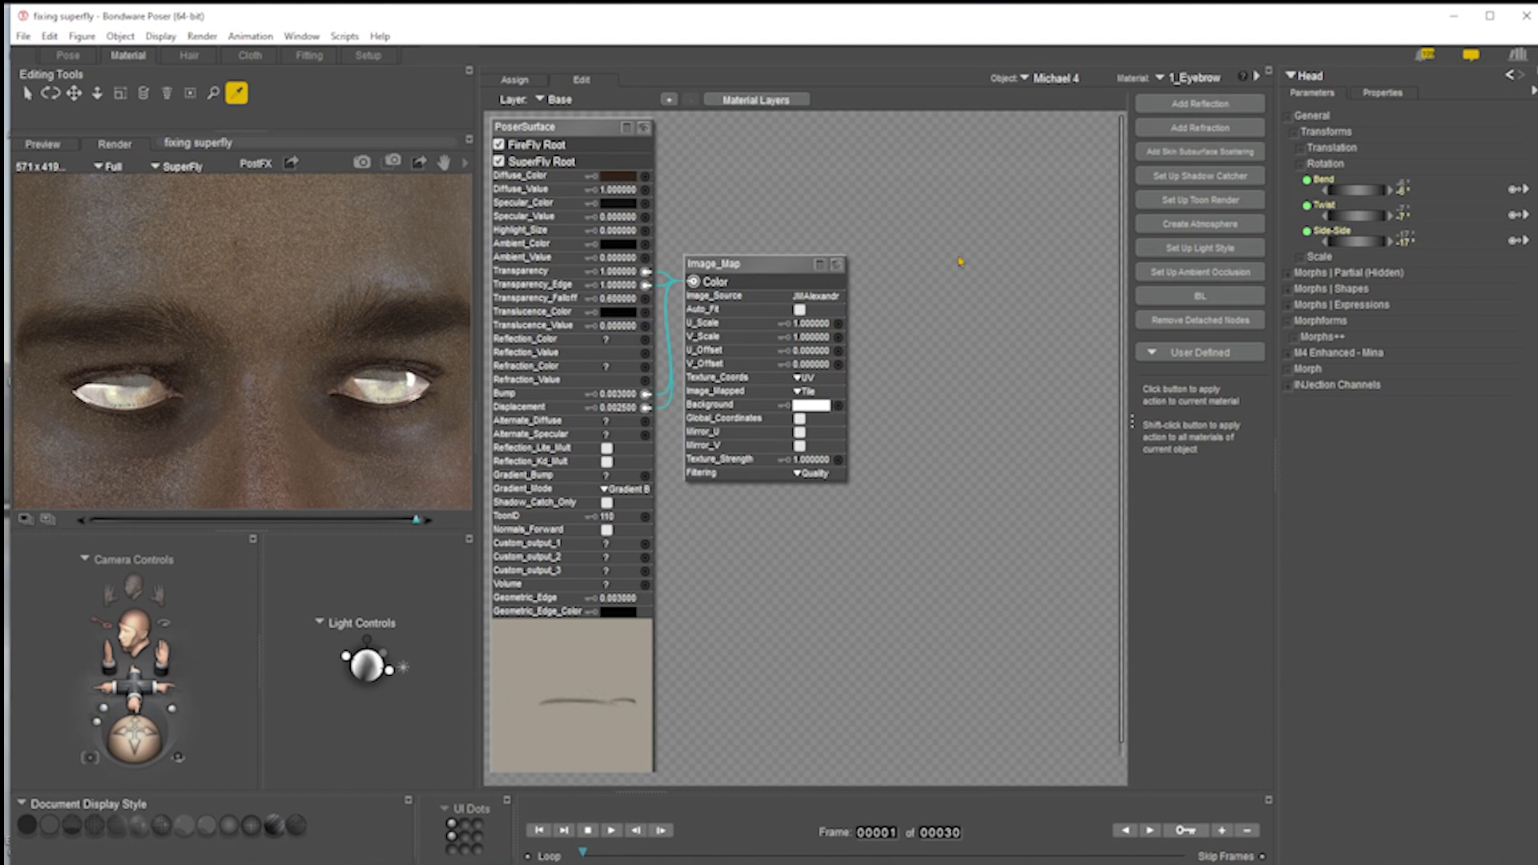
left_click(1195, 79)
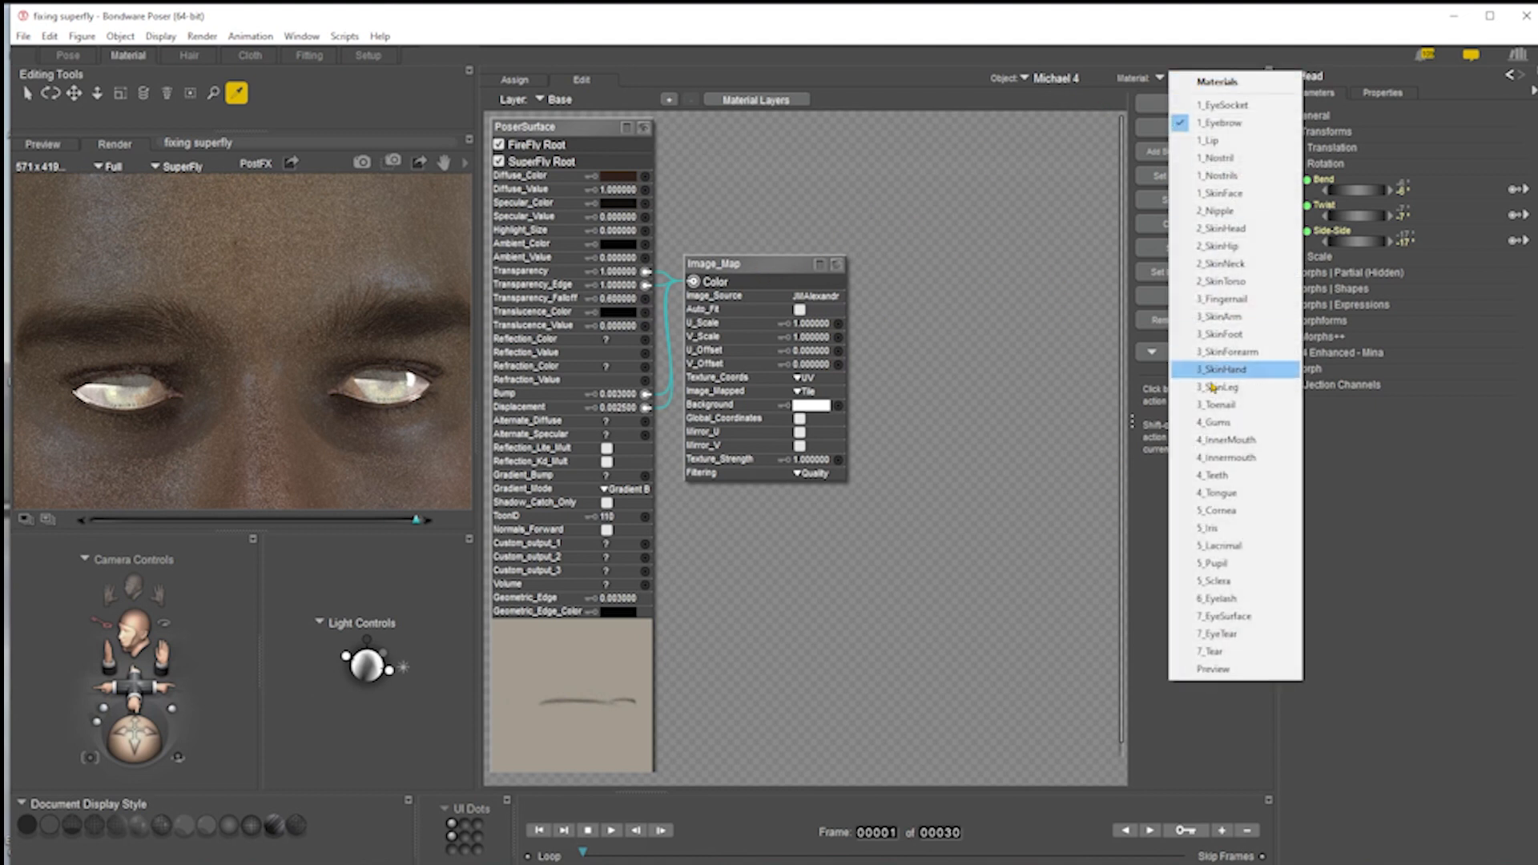
left_click(1226, 616)
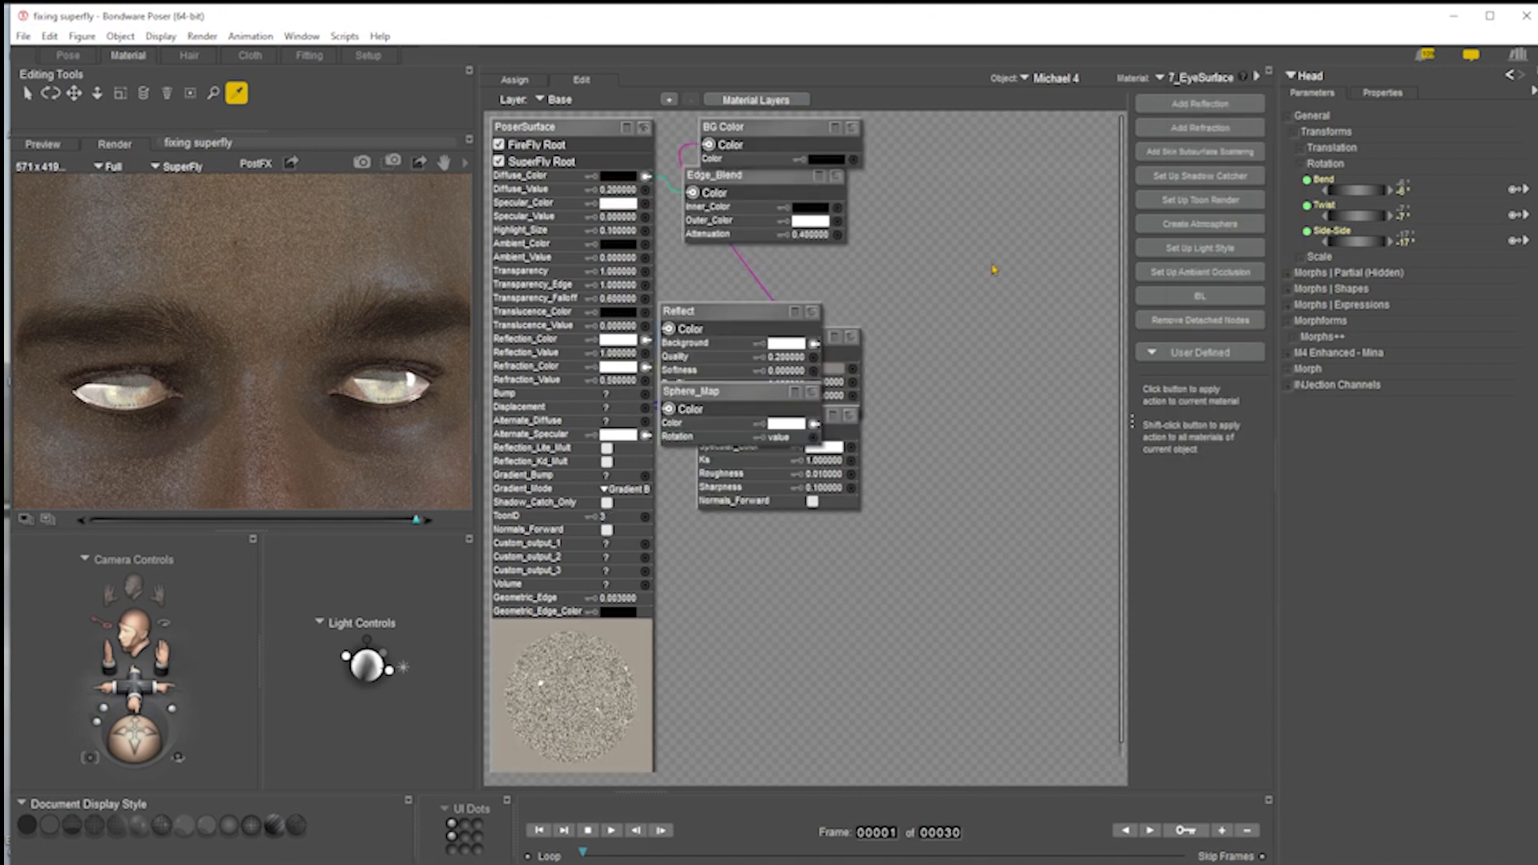
- Pull the Reflect and Sphere_Map nodes out of the 7_EyeSurface stack and delete the Sphere_Map node
left_click_drag(714, 272, 686, 395)
left_click(951, 340)
left_click_drag(730, 314, 996, 250)
left_click_drag(765, 398, 1030, 410)
left_click_drag(1008, 244, 889, 250)
left_click_drag(989, 404, 999, 387)
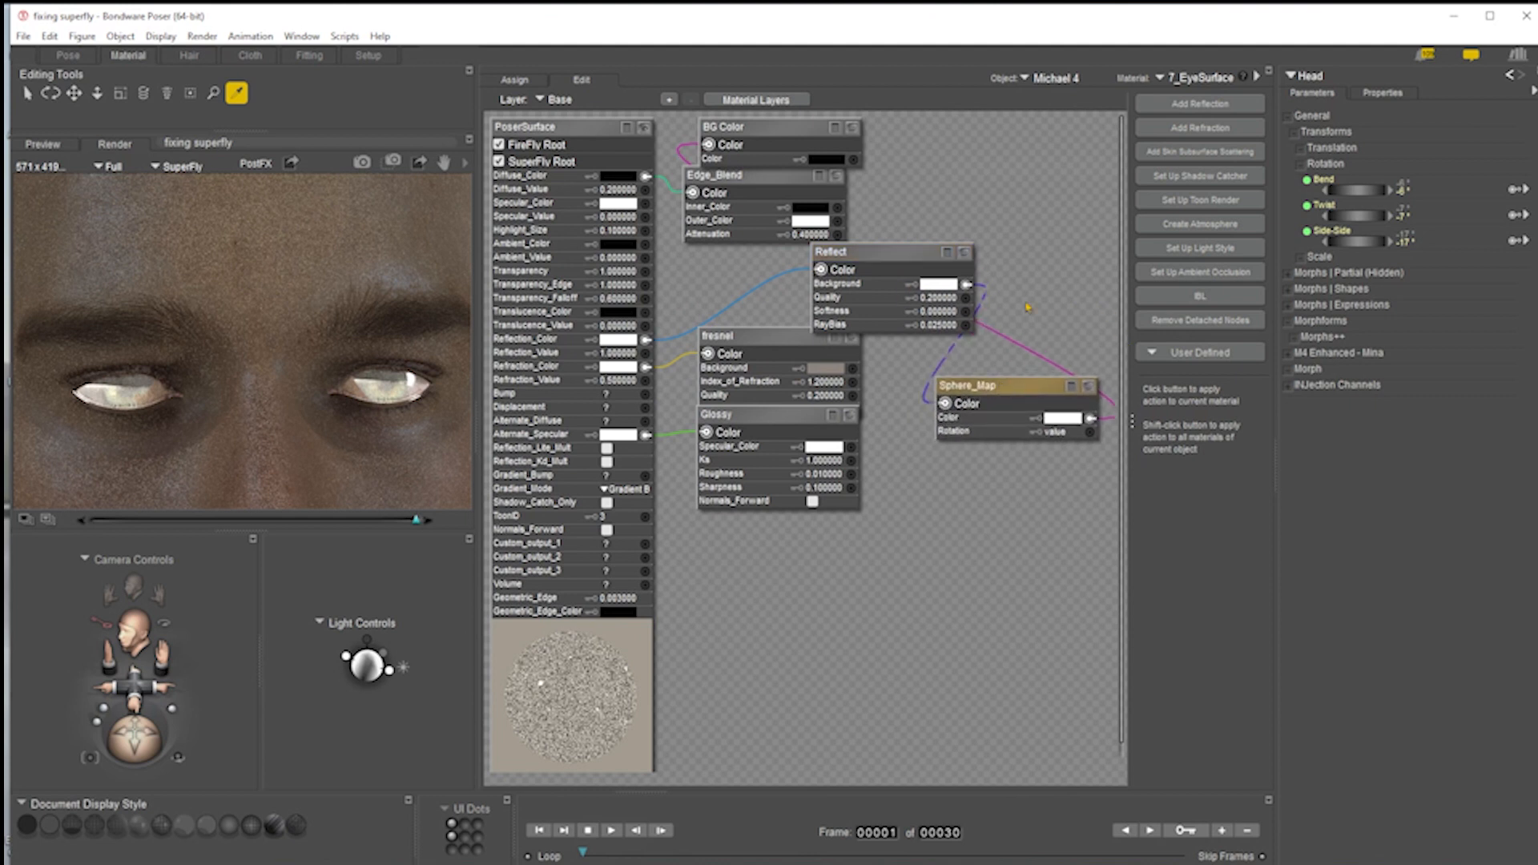
key("Delete")
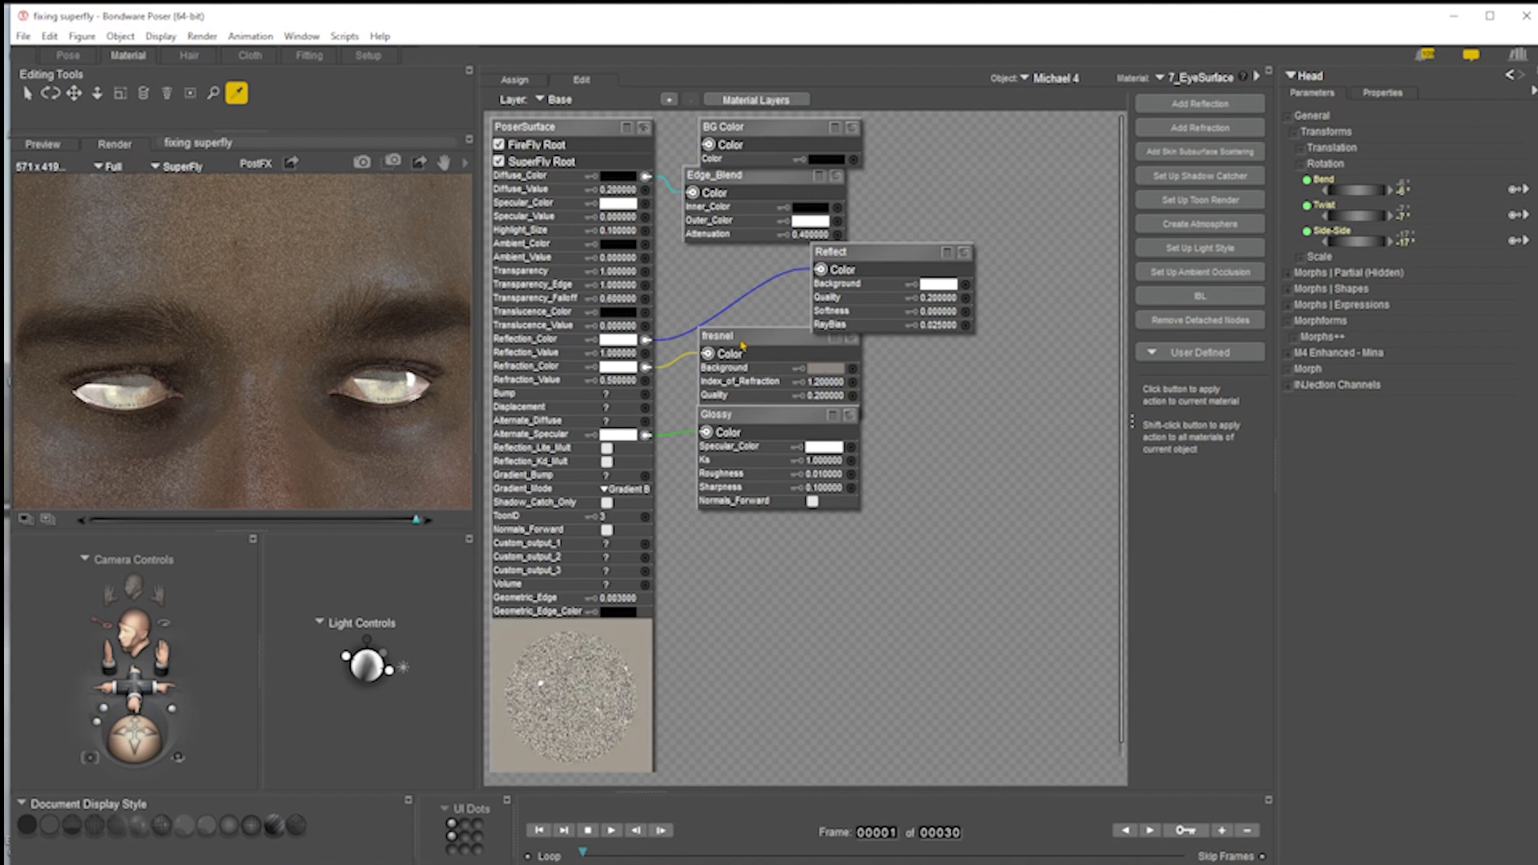
- Move the Glossy node clear of the fresnel node and set the 7_EyeSurface Refraction_Value to 0.1
left_click_drag(795, 425, 801, 490)
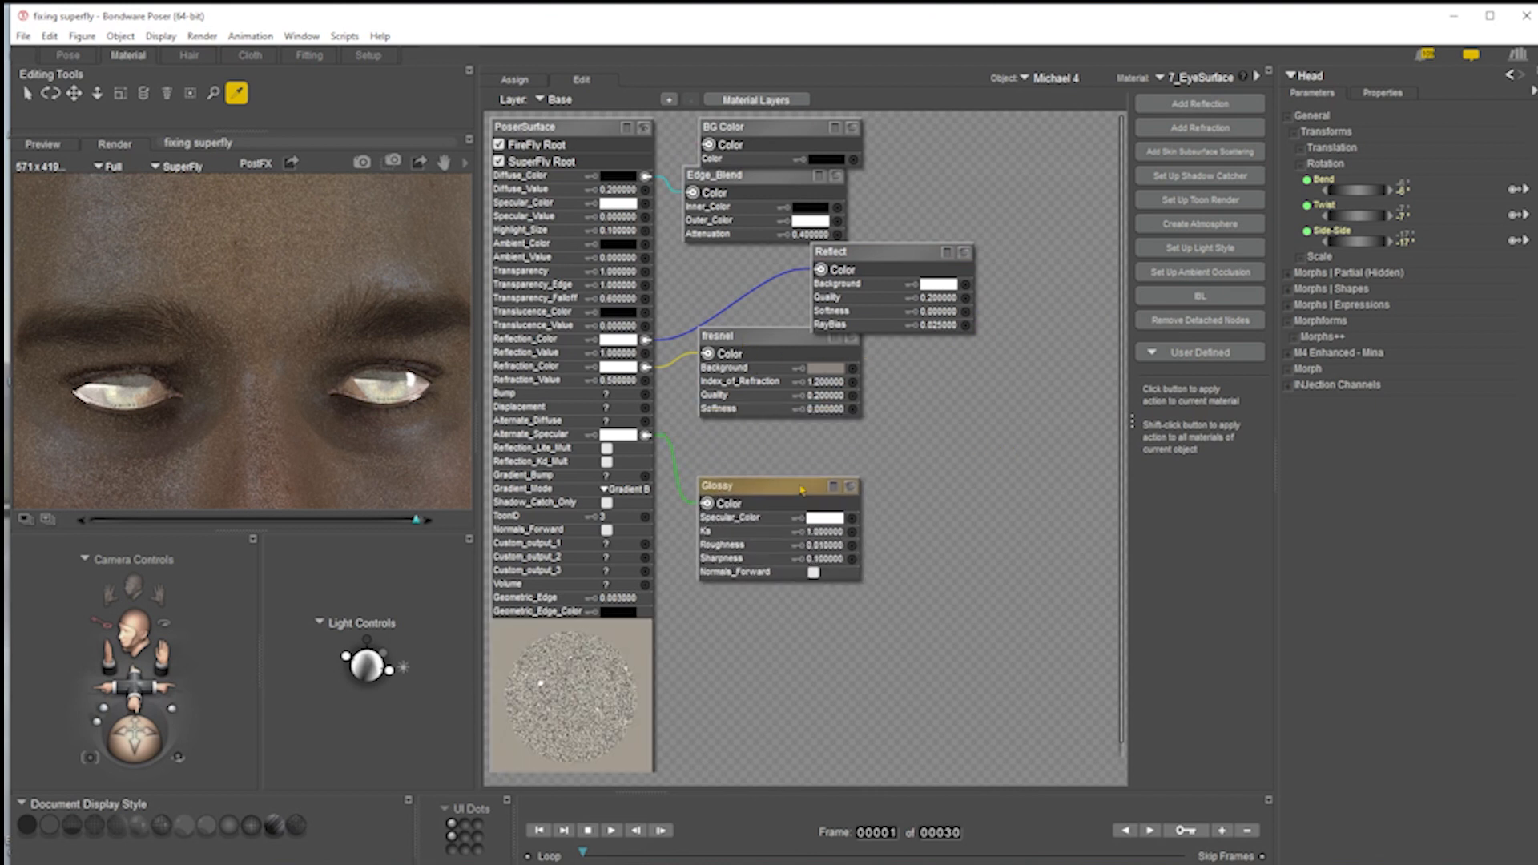
left_click(620, 384)
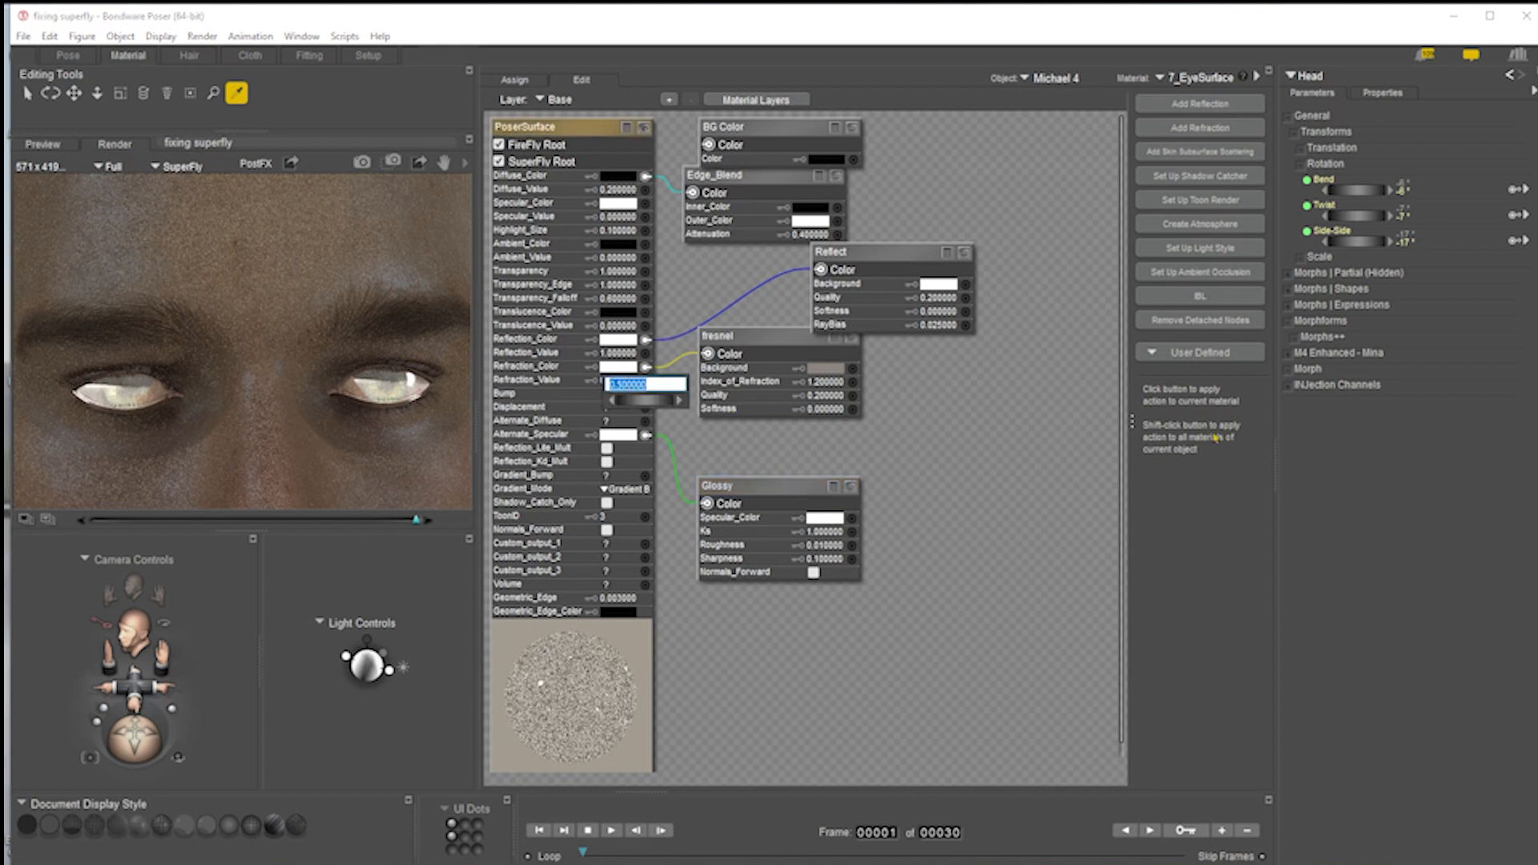
type(".1")
key("Return")
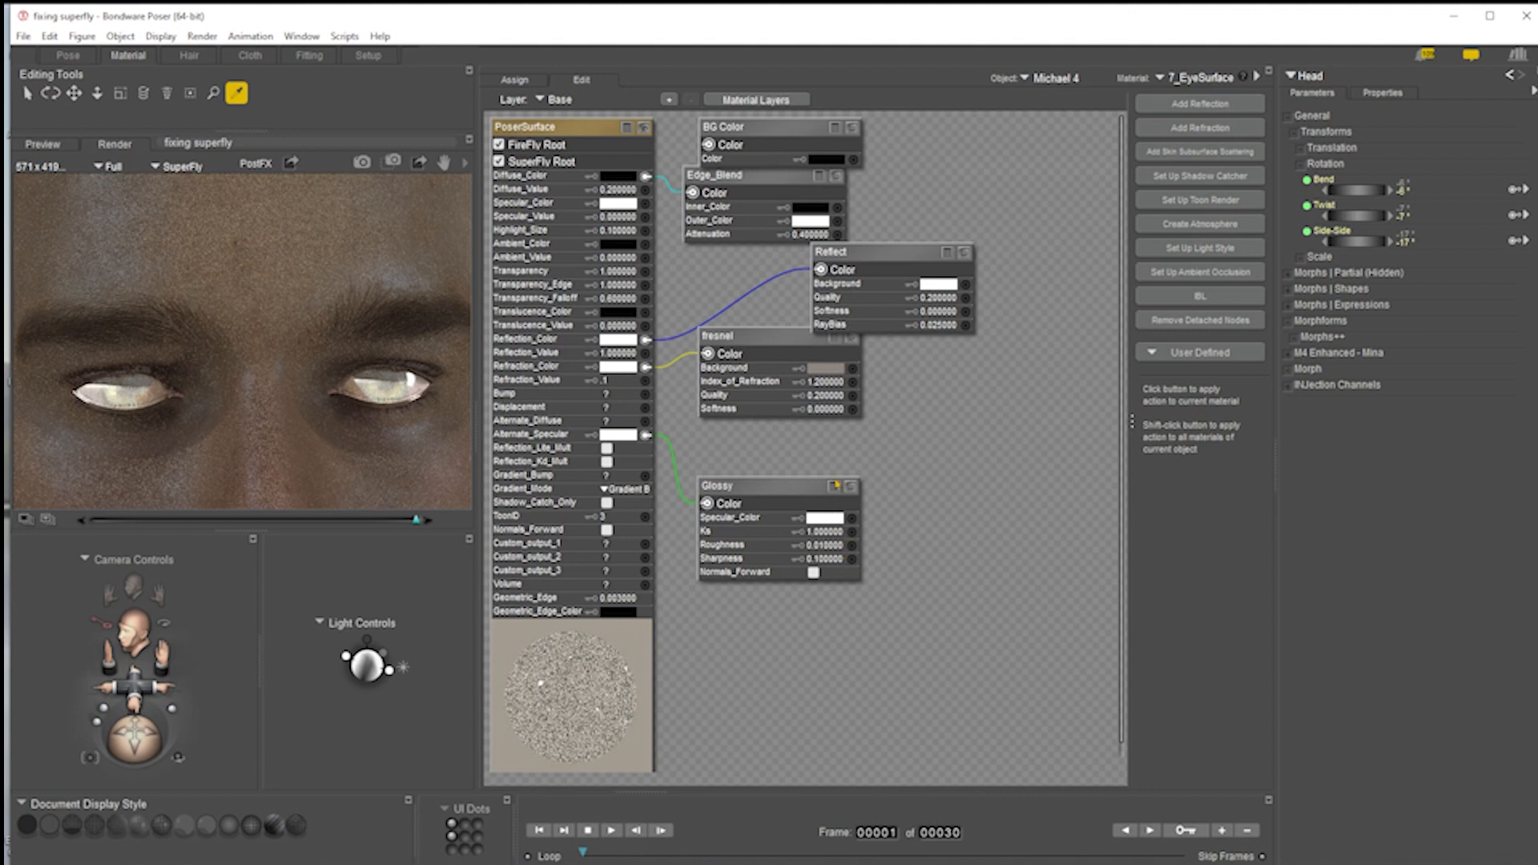
- Set Ks to 0.2 on the Glossy node feeding Alternate_Specular in the 7_EyeSurface material
left_click_drag(977, 470, 728, 665)
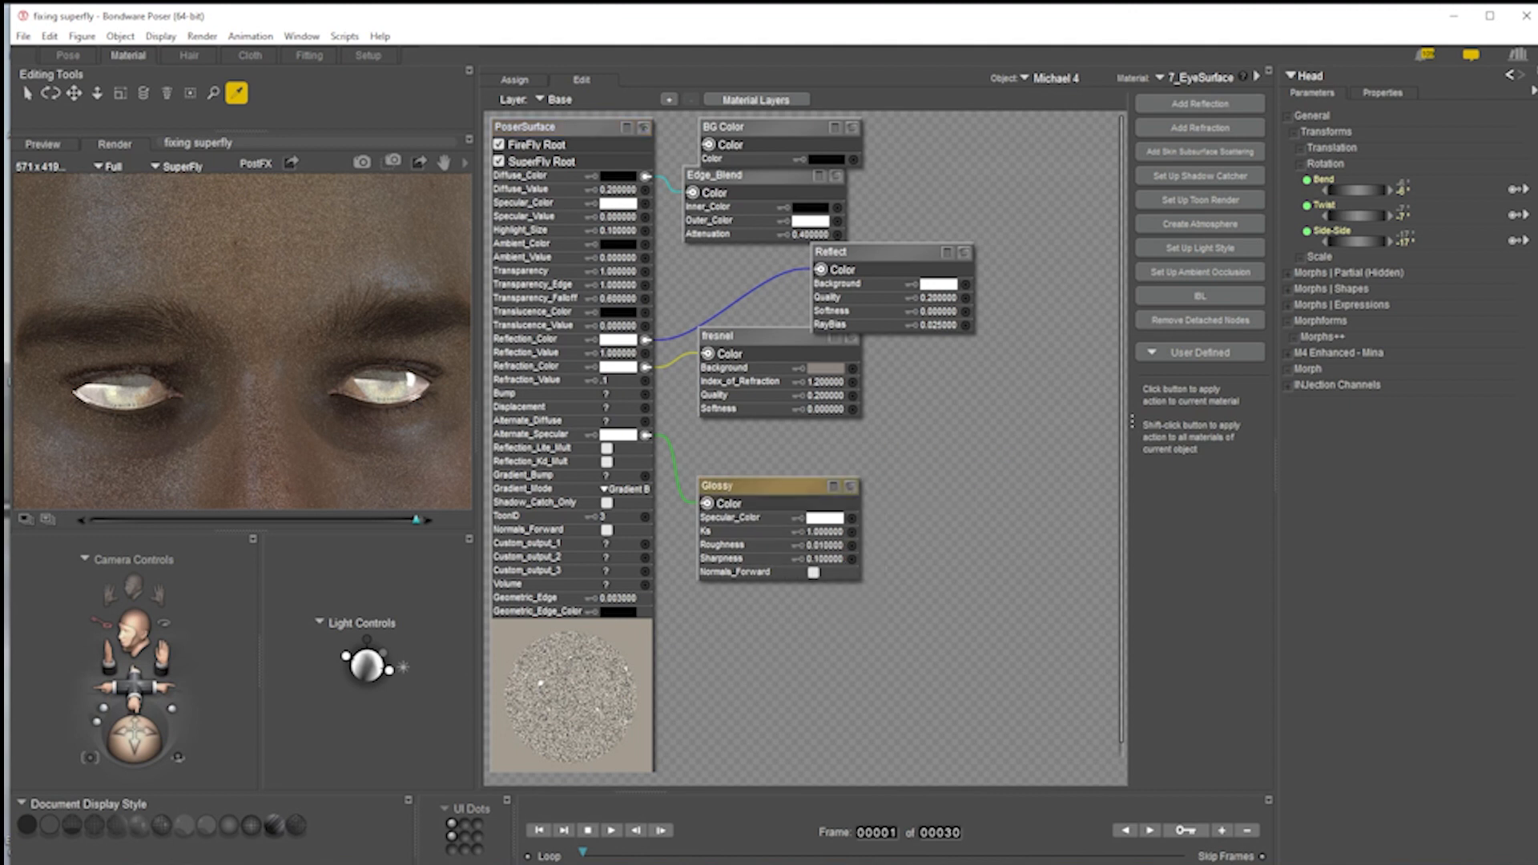
left_click(832, 534)
key("BackSpace")
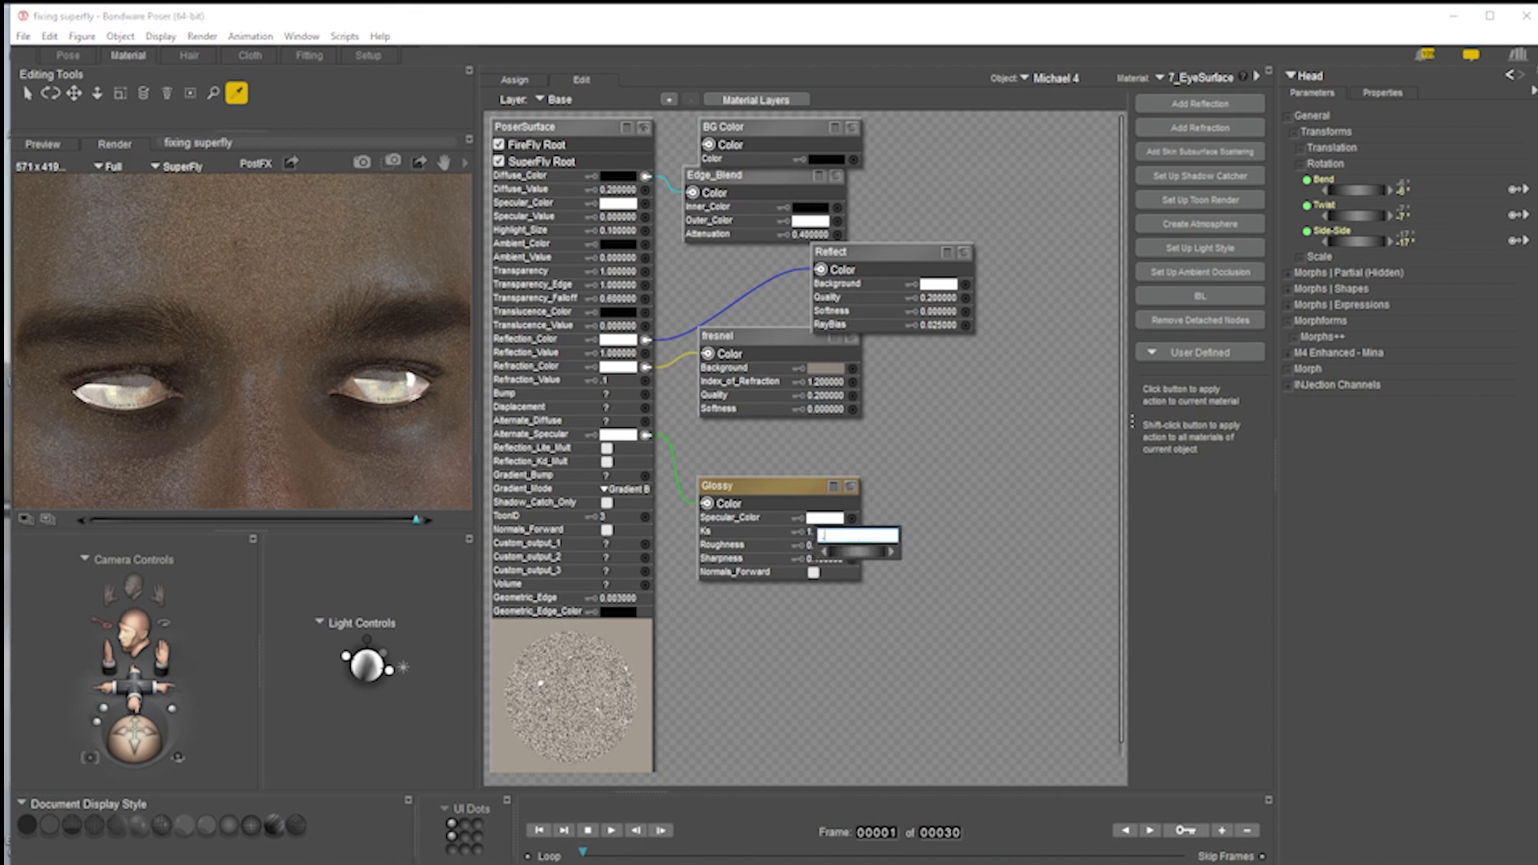
type(".2")
key("Return")
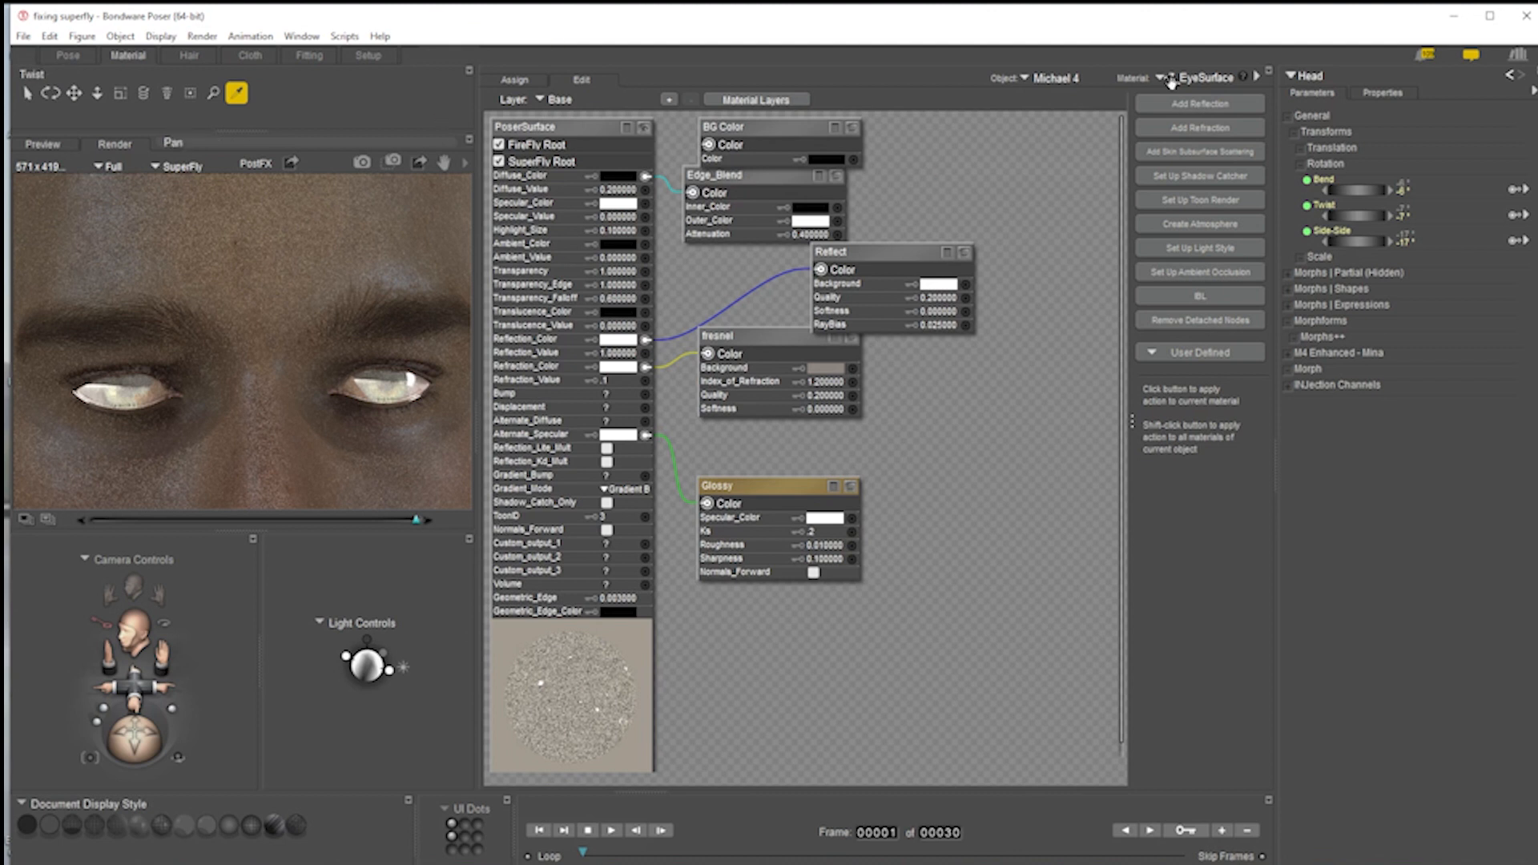
- In the 5_Cornea material, move the Glossy node clear of the fresnel node and set its Ks to 0.2
left_click(1218, 76)
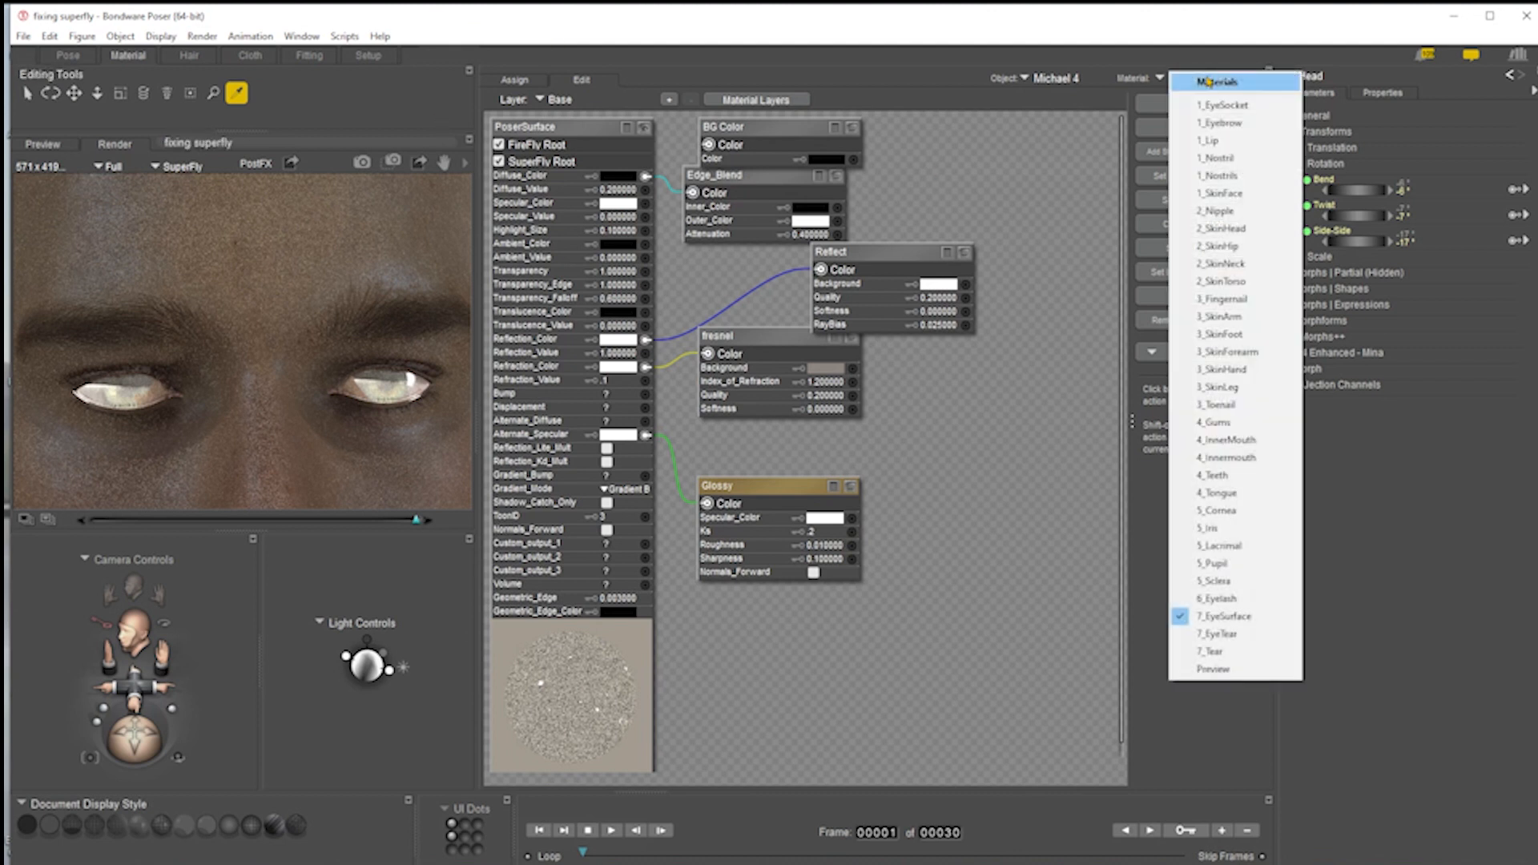
left_click(1267, 509)
left_click_drag(752, 432, 770, 509)
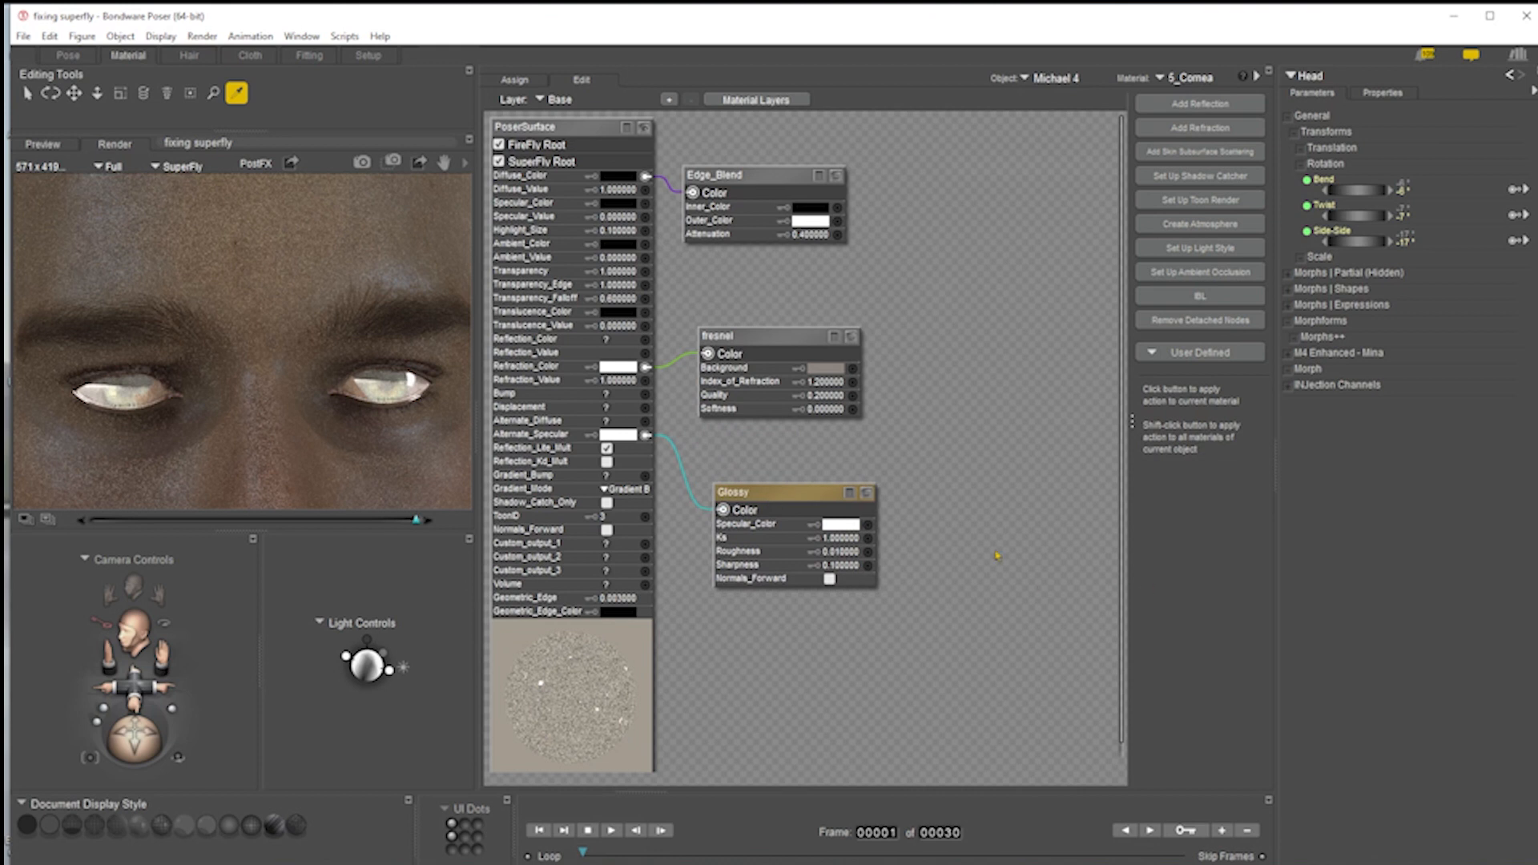
left_click(844, 540)
key("BackSpace")
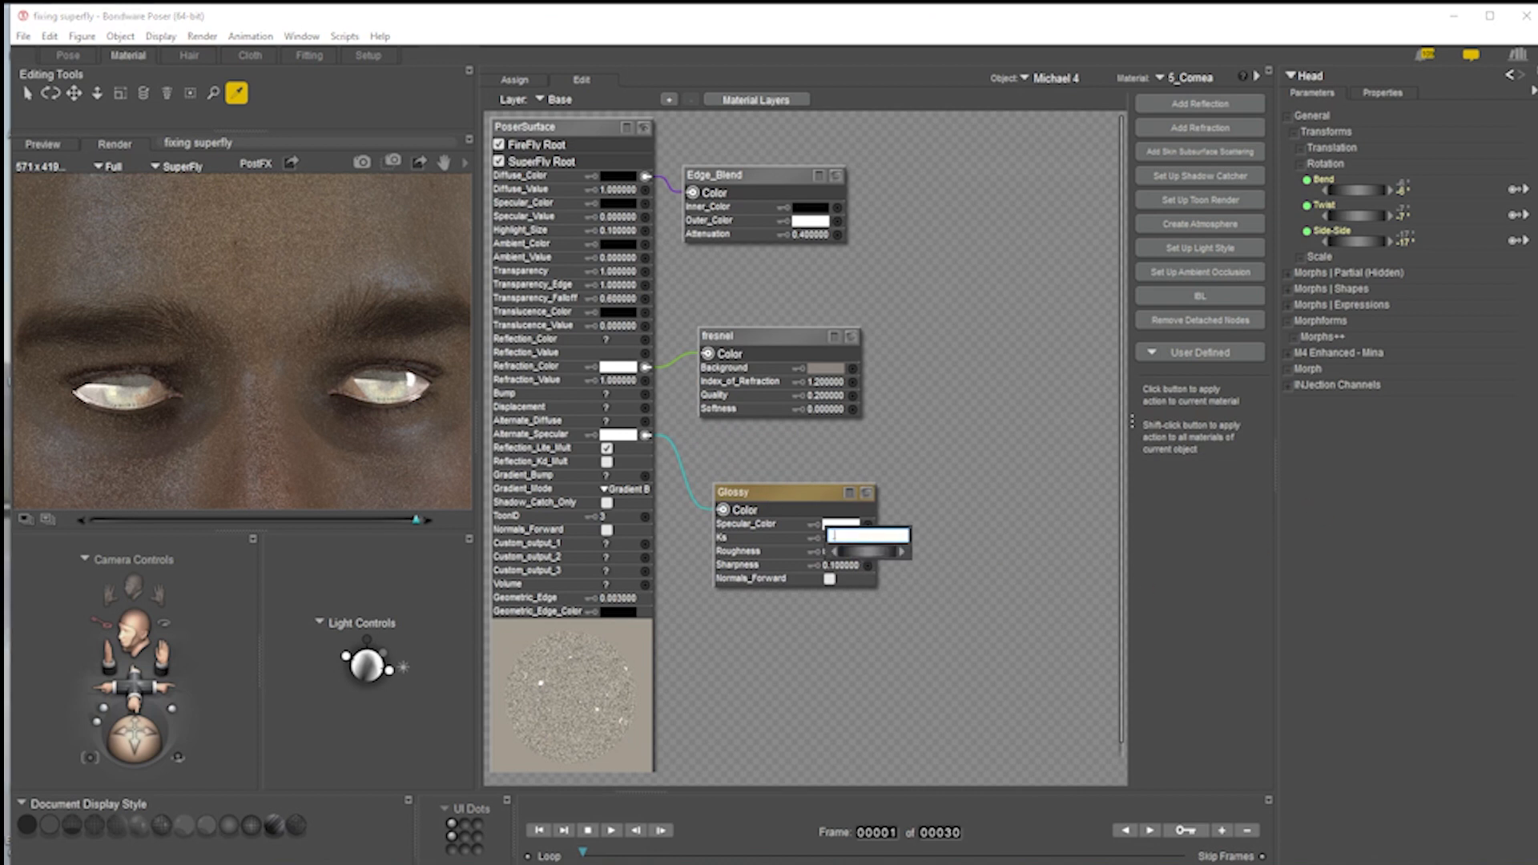
key("Return")
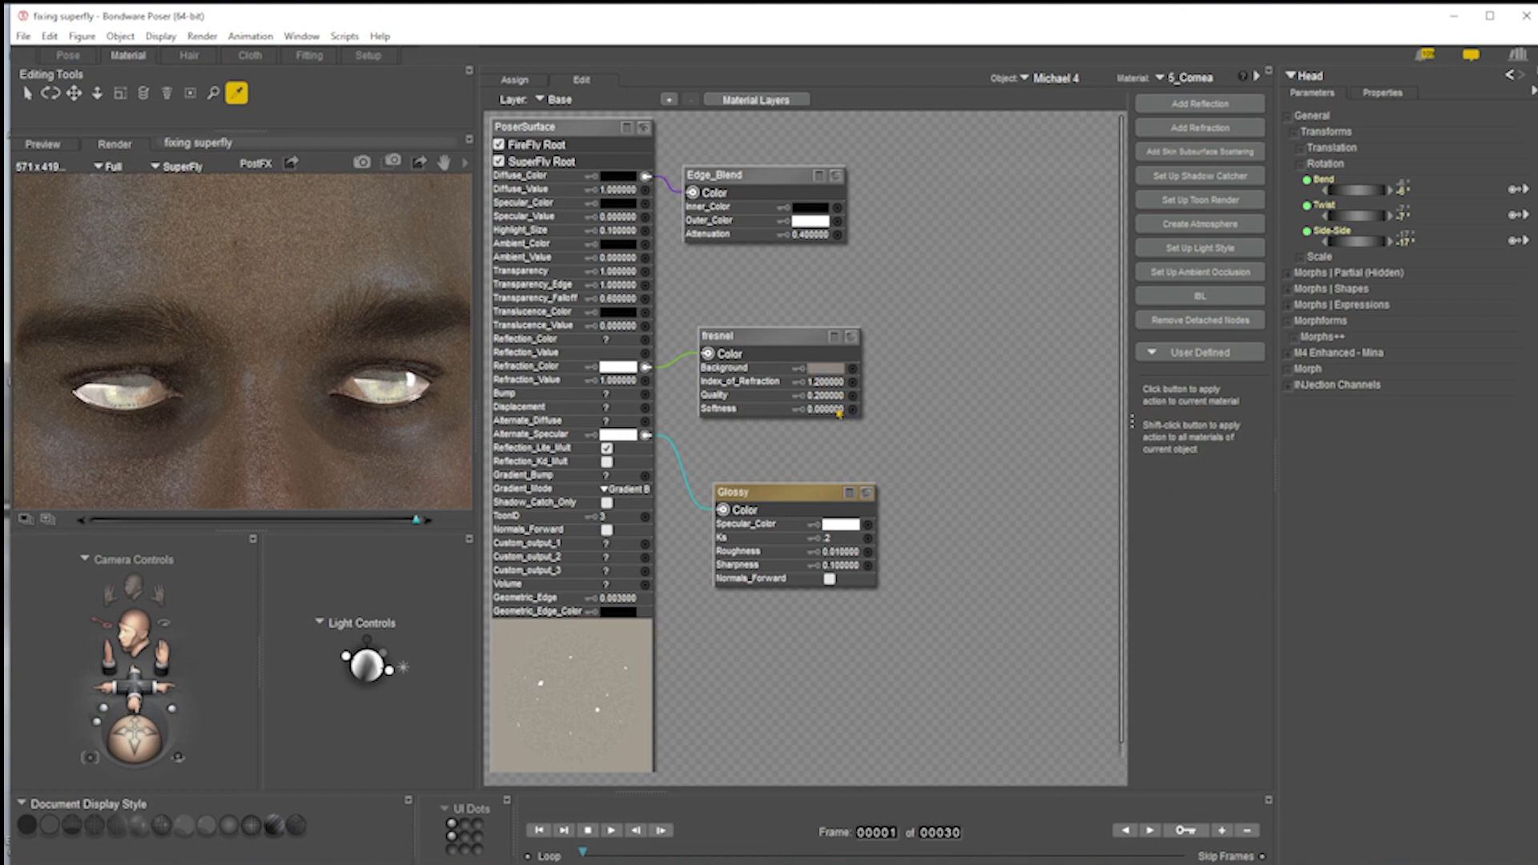
- Render the face close-up with the reduced glossiness on the eye surface and cornea
left_click(621, 383)
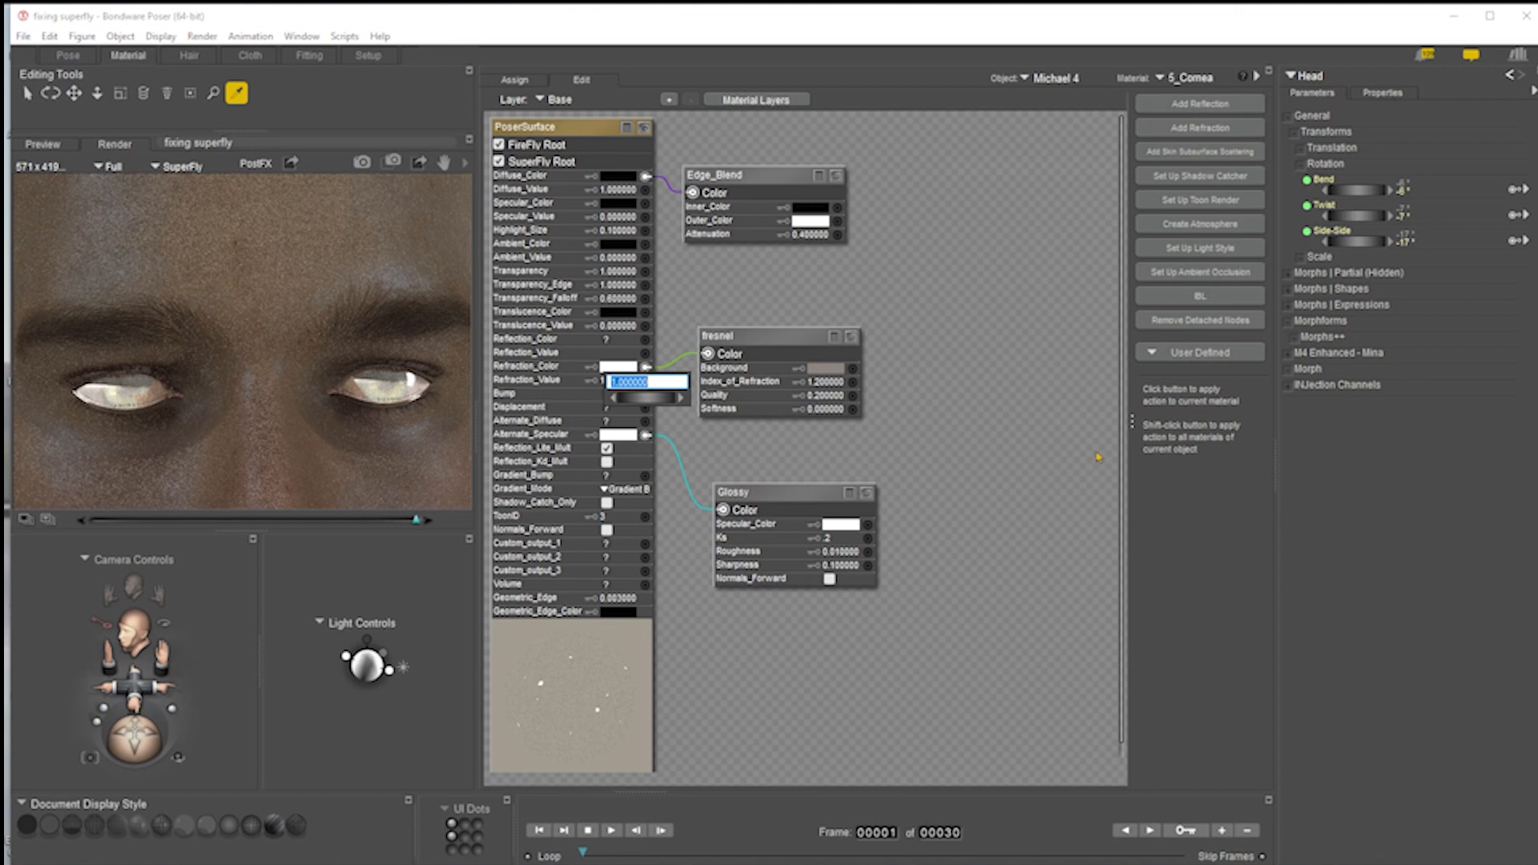
key("Return")
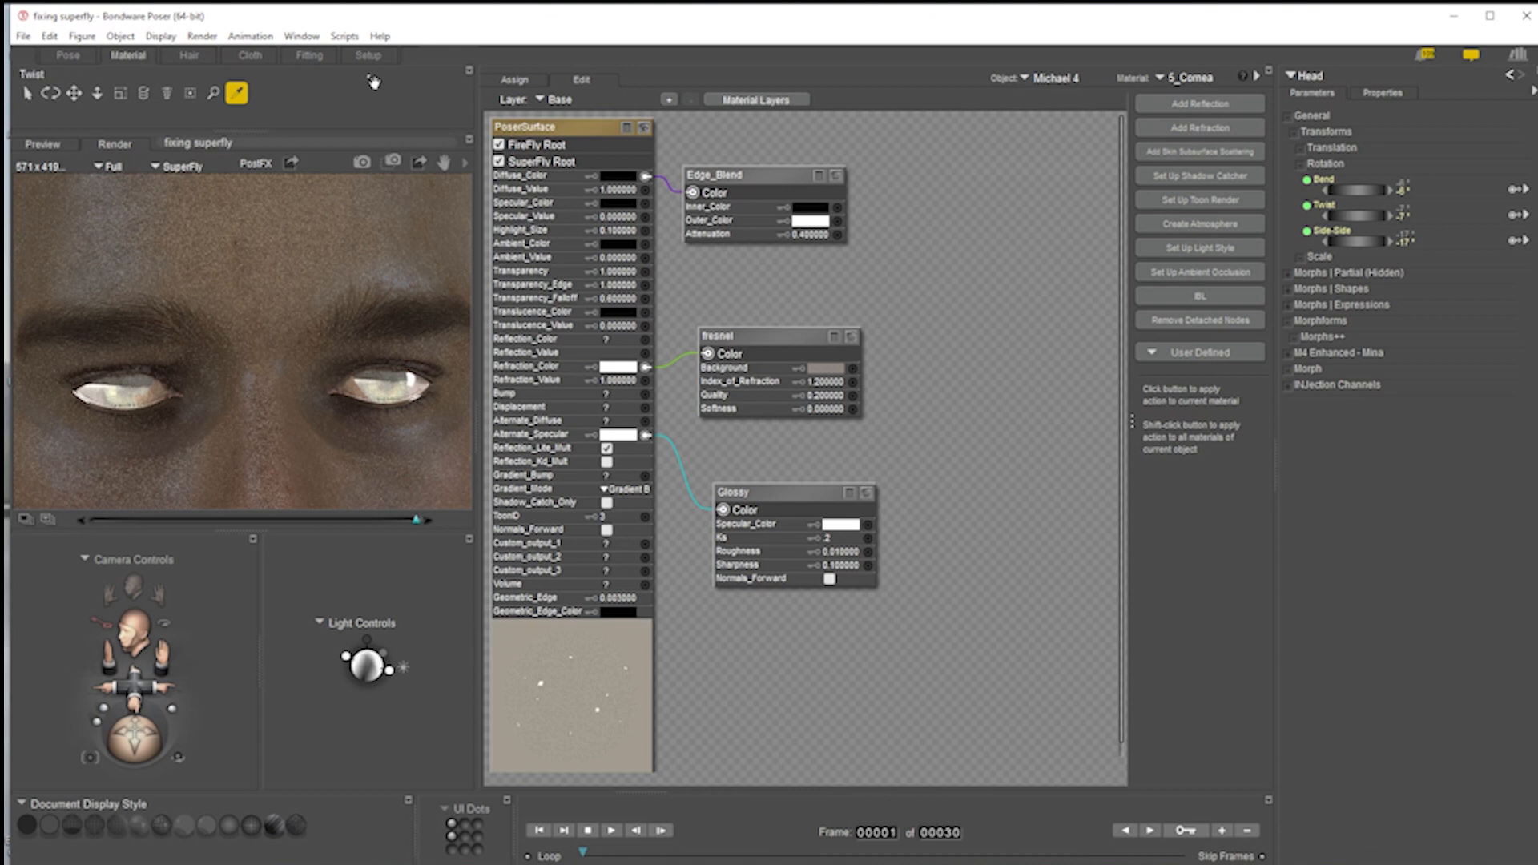
left_click(363, 161)
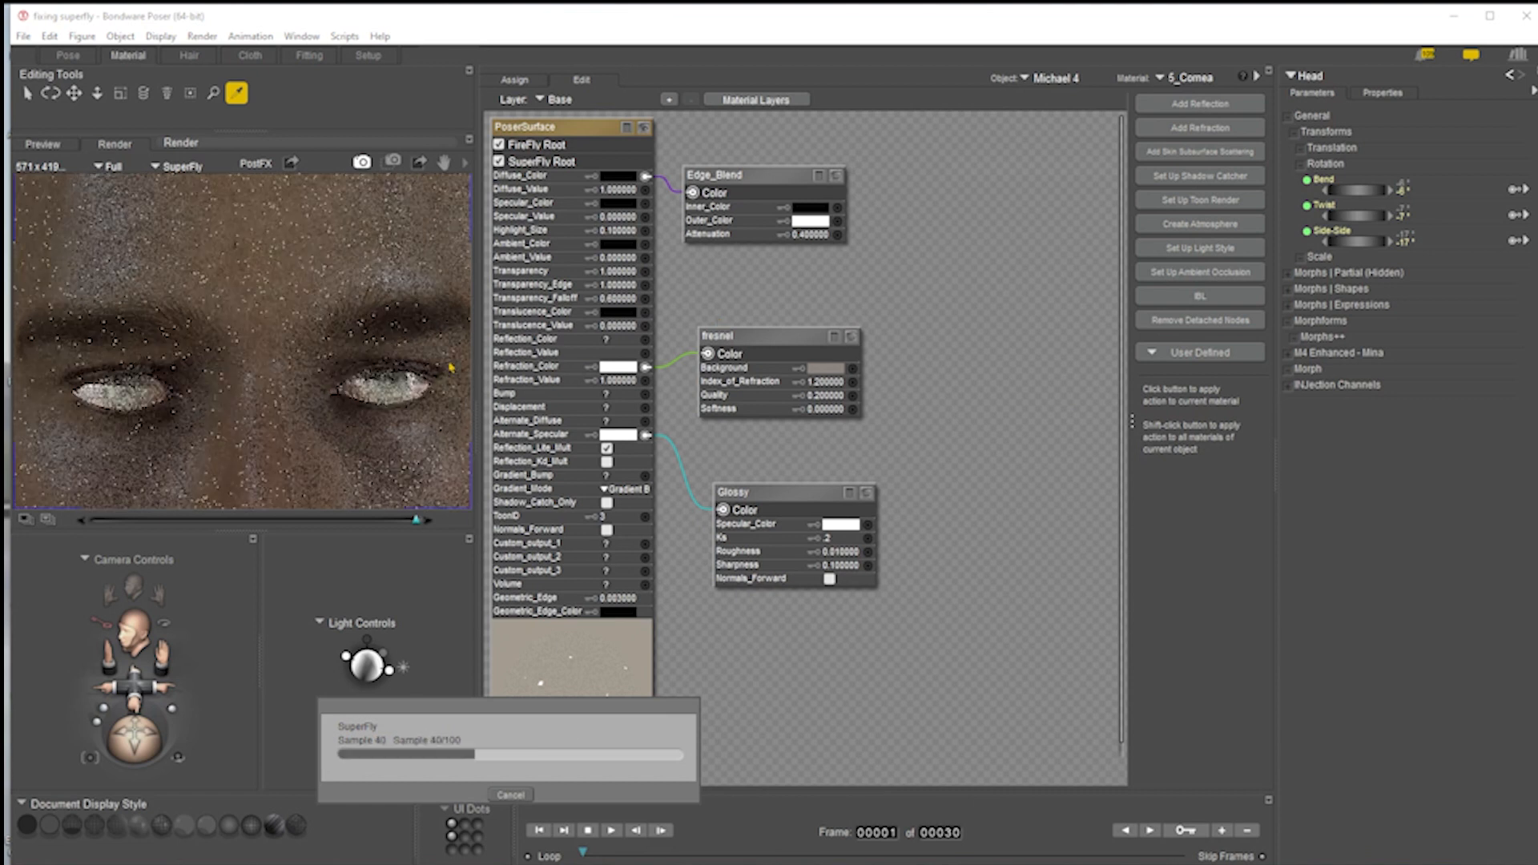
- Set the 5_Cornea Refraction_Value to 0.1 and delete the Edge_Blend node feeding its Diffuse_Color
left_click(624, 380)
type(".")
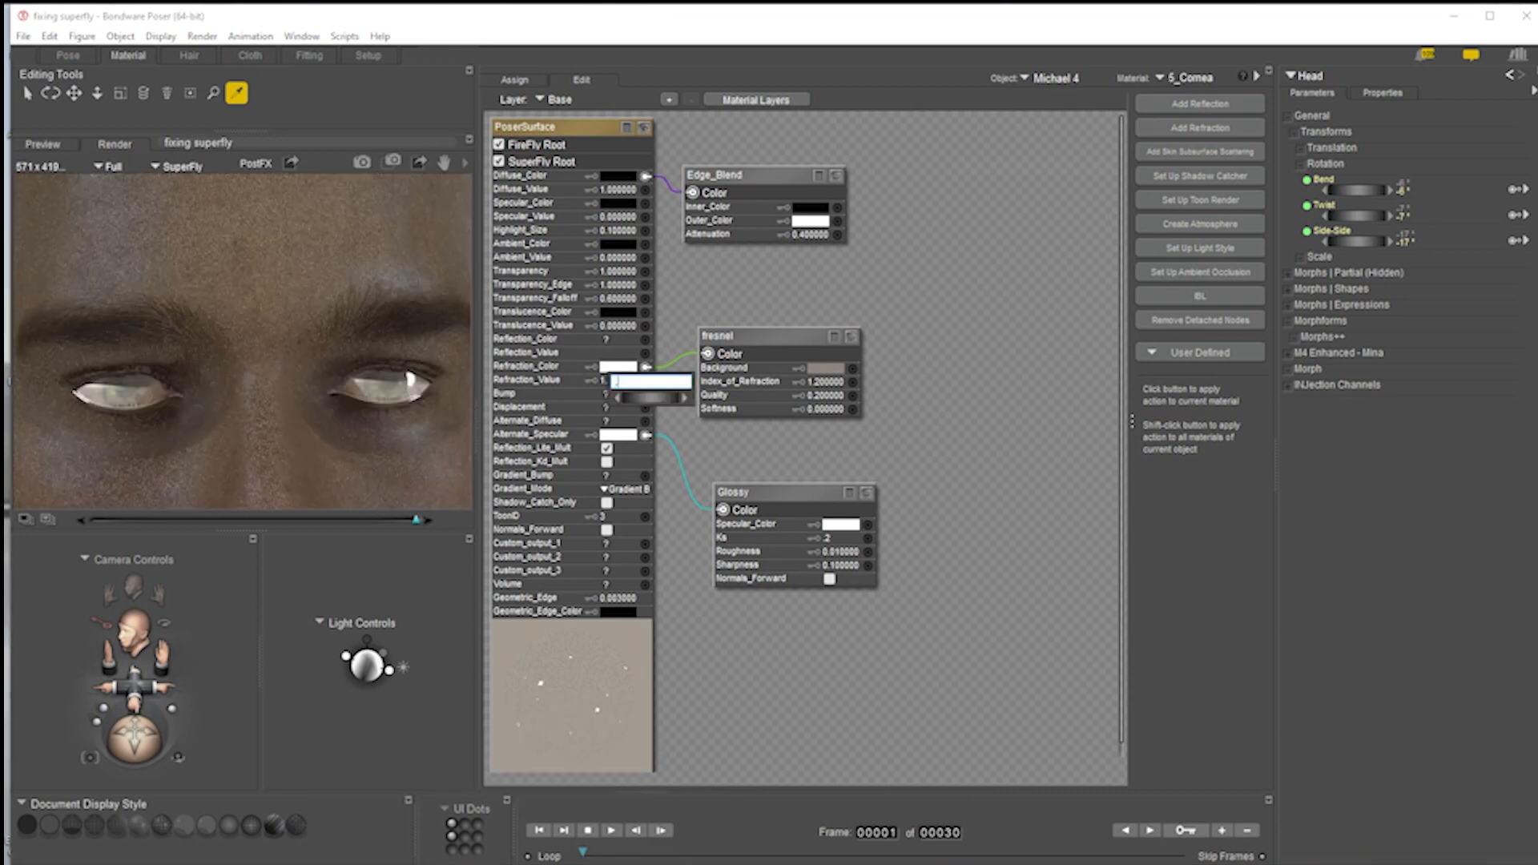
type("1")
key("Return")
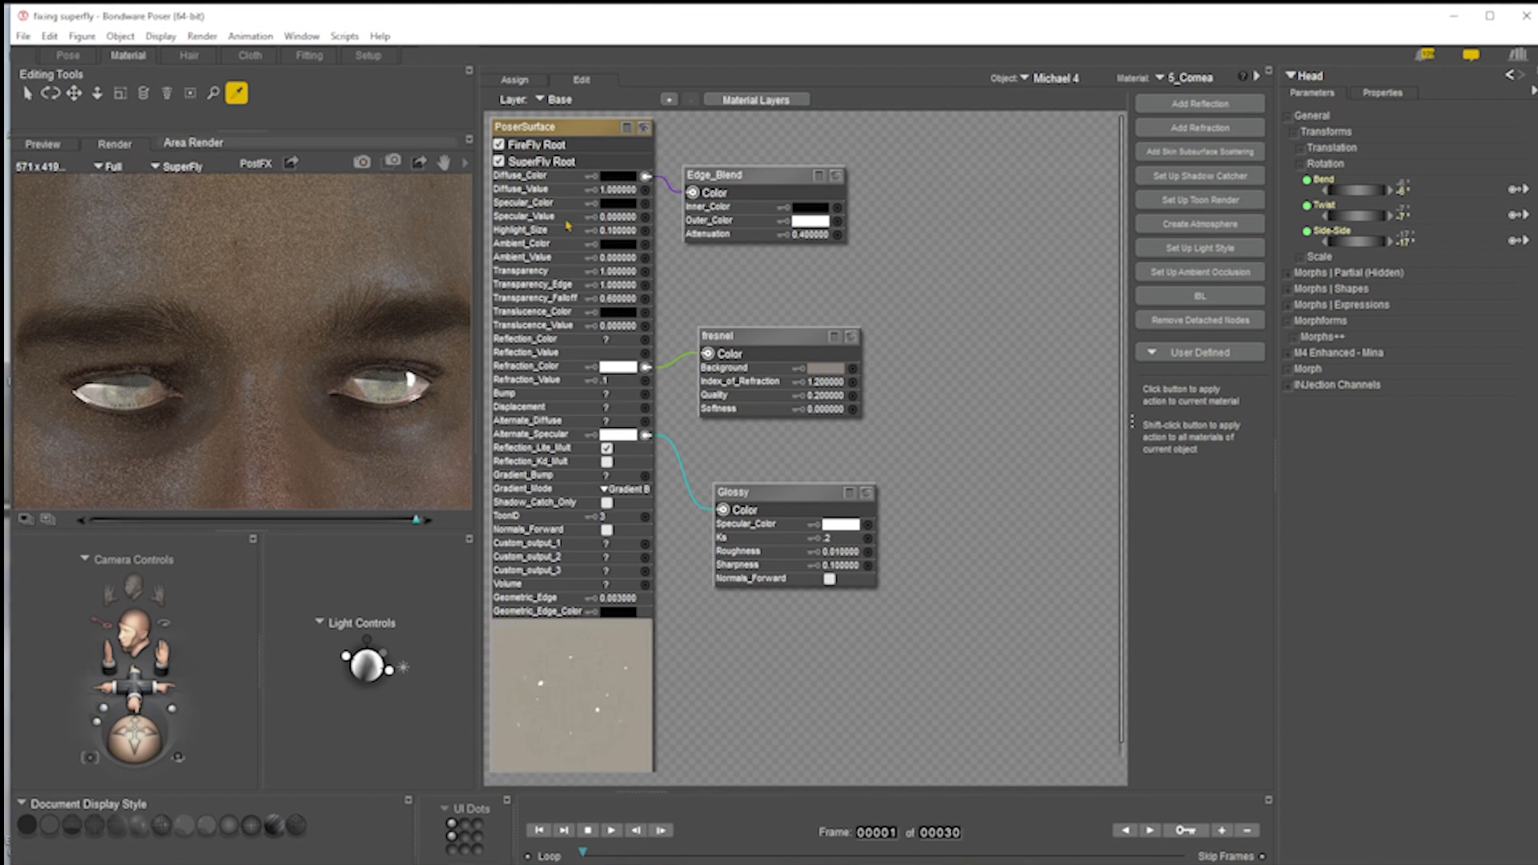
left_click(745, 175)
key("Delete")
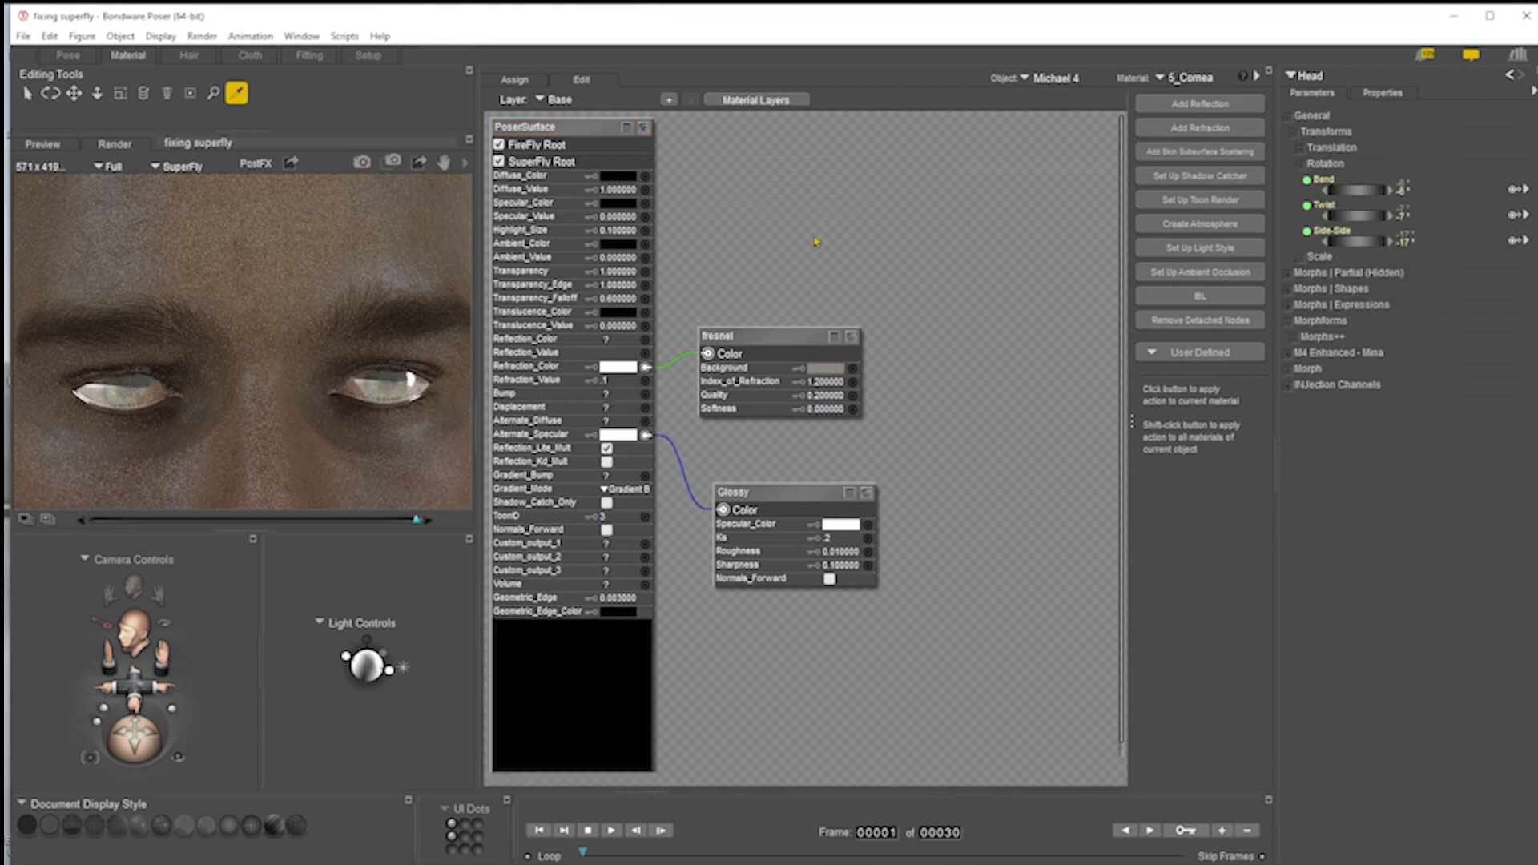
- Delete the Edge_Blend node feeding Diffuse_Color in Michael 4's 7_EyeSurface material
left_click(1201, 77)
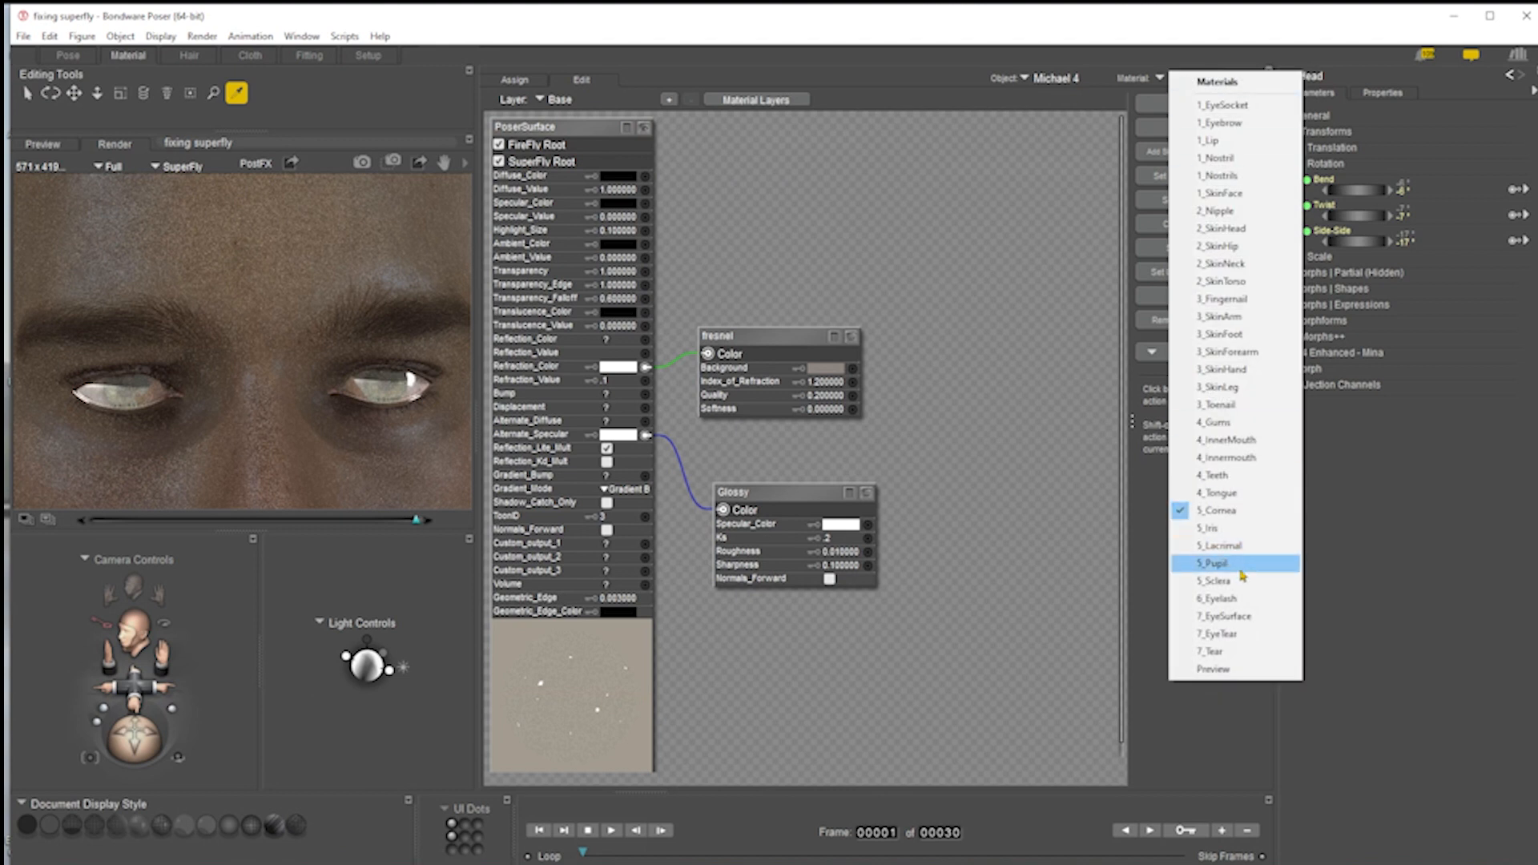
left_click(1225, 616)
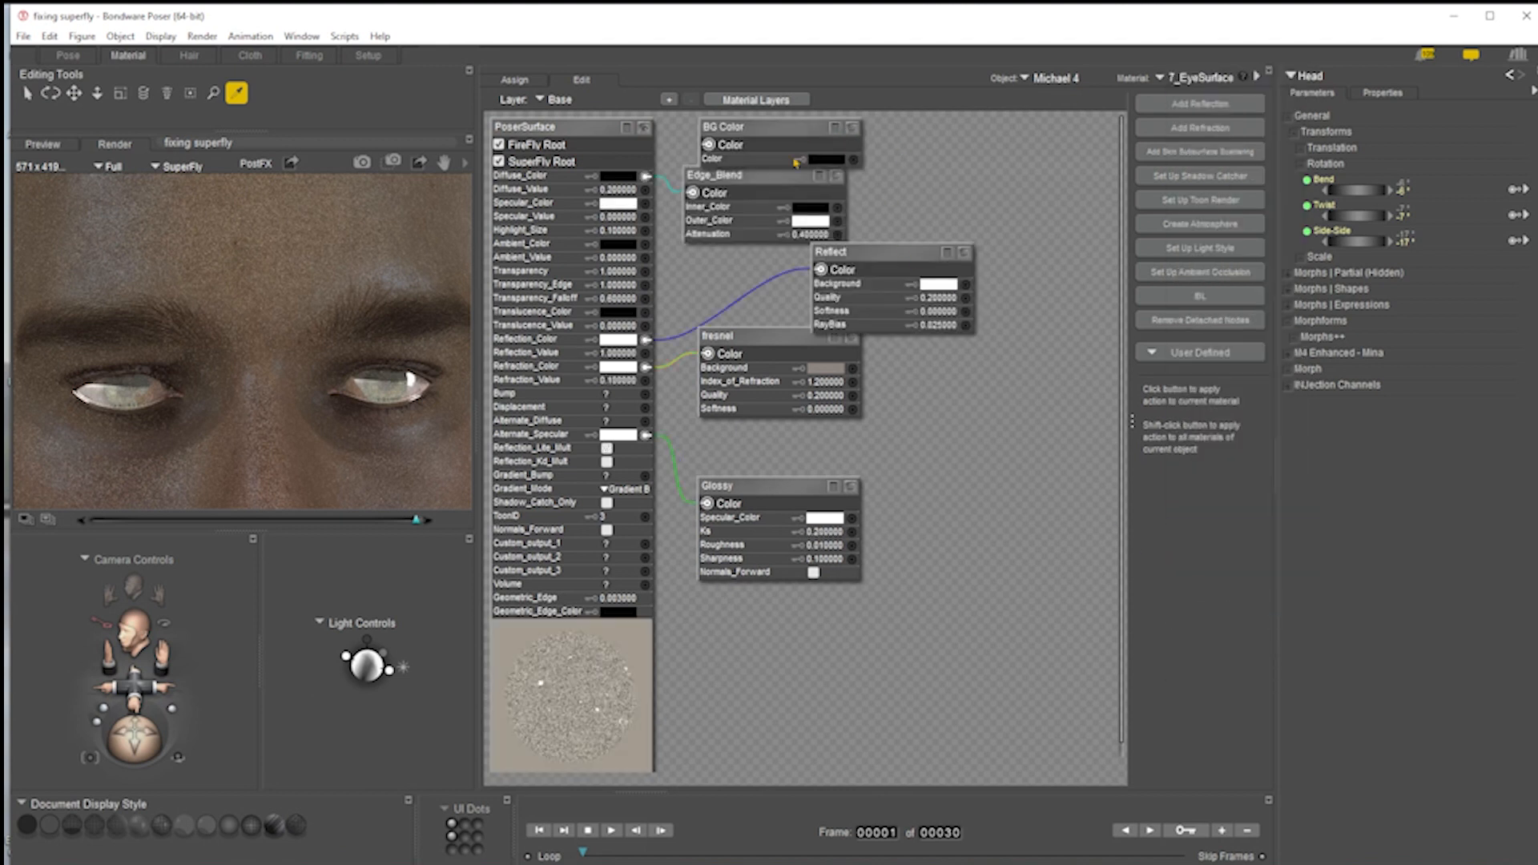
left_click(752, 178)
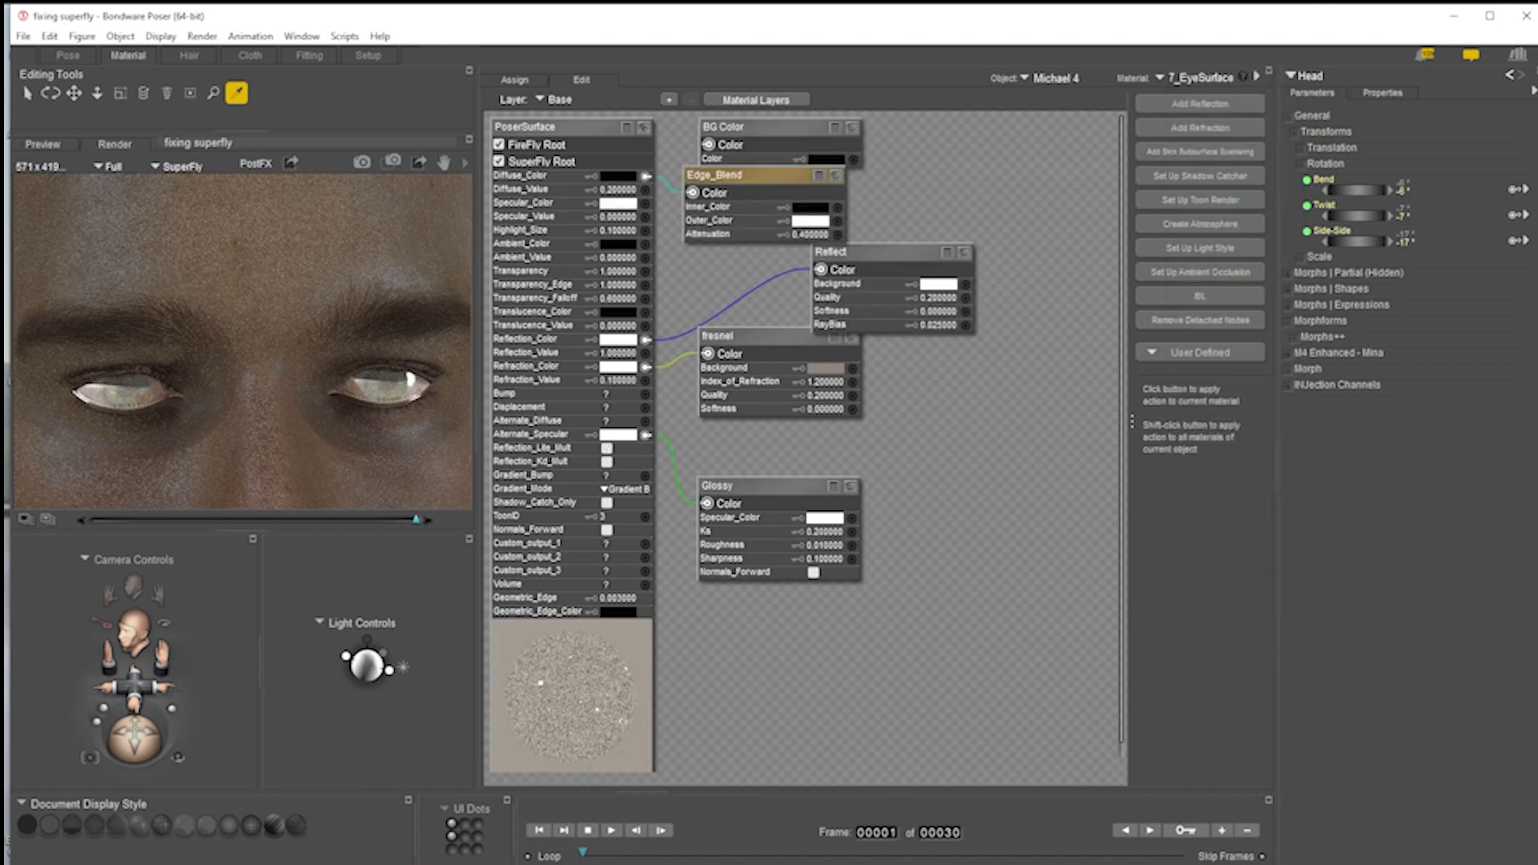
key("Delete")
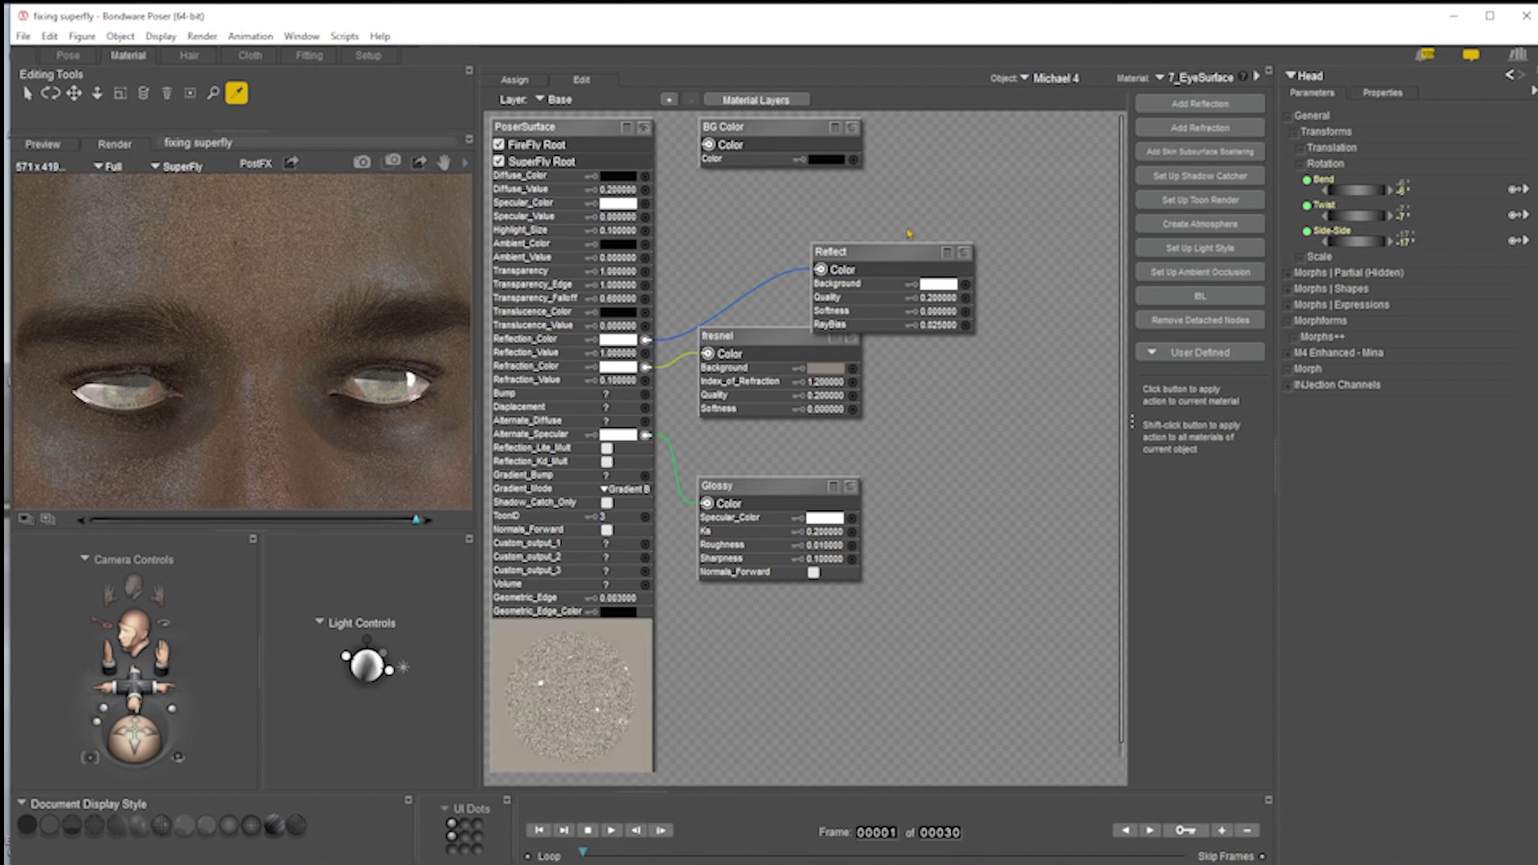
- Set the 7_EyeSurface Reflection_Value to 0.1 and render the eyes again
left_click(621, 354)
type(".1")
key("Return")
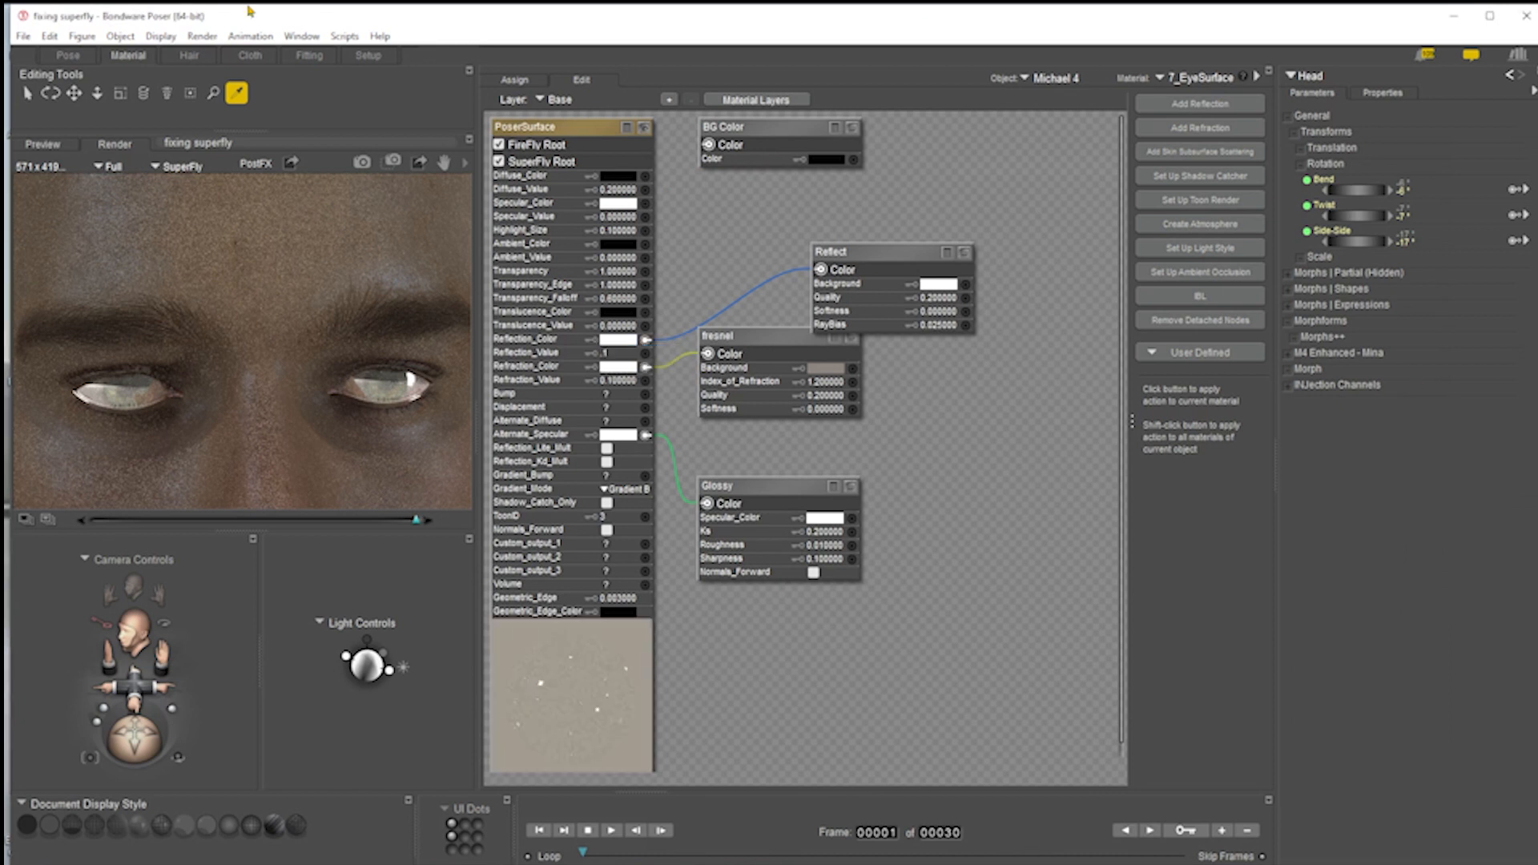
left_click(363, 162)
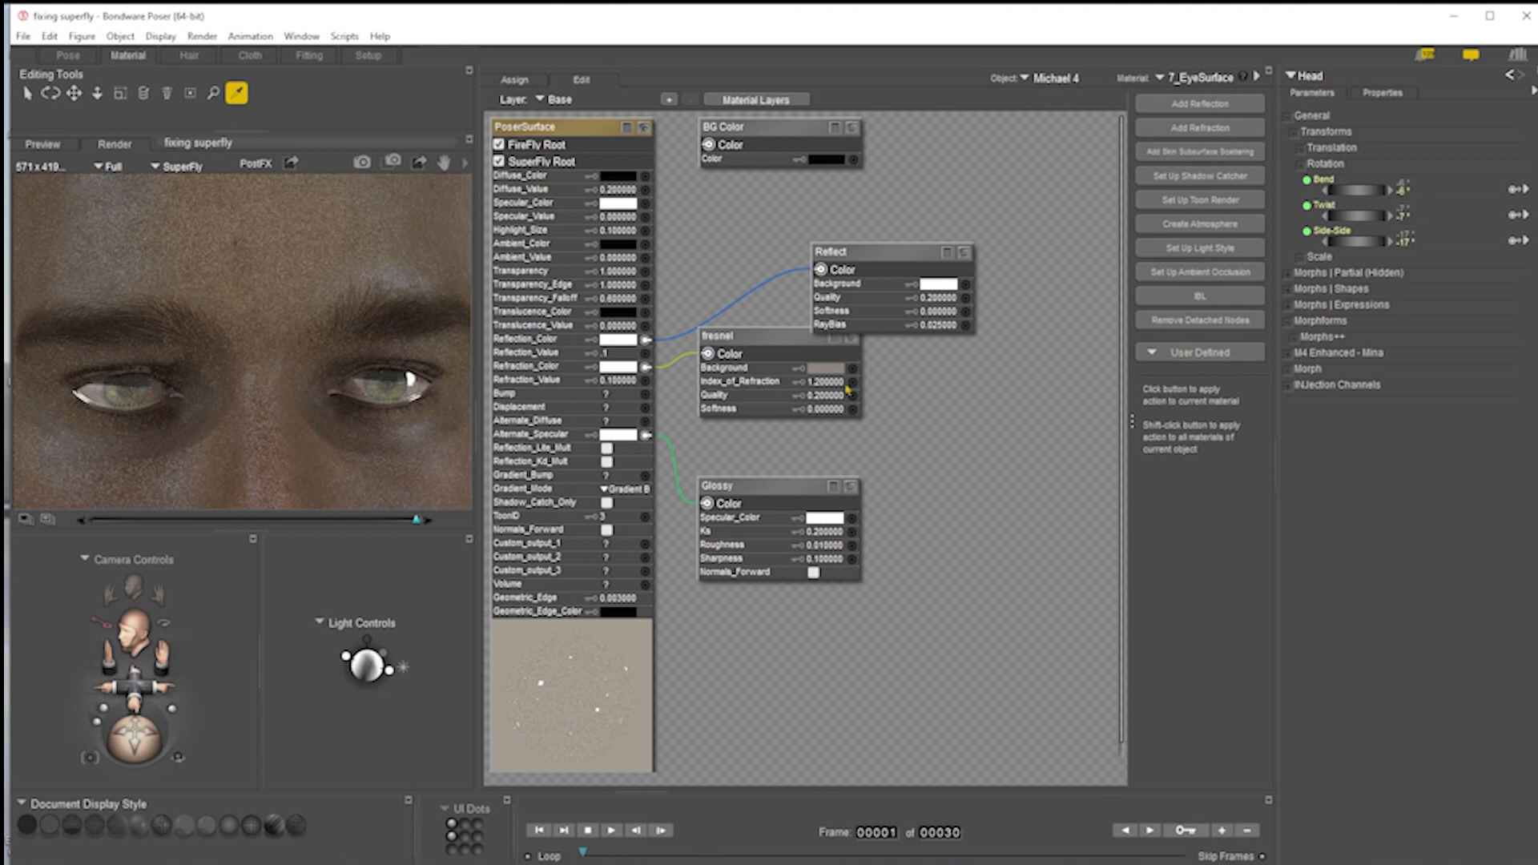
- Set the Refraction_Value of the 7_EyeSurface material to 1
left_click(618, 381)
type("1")
key("Return")
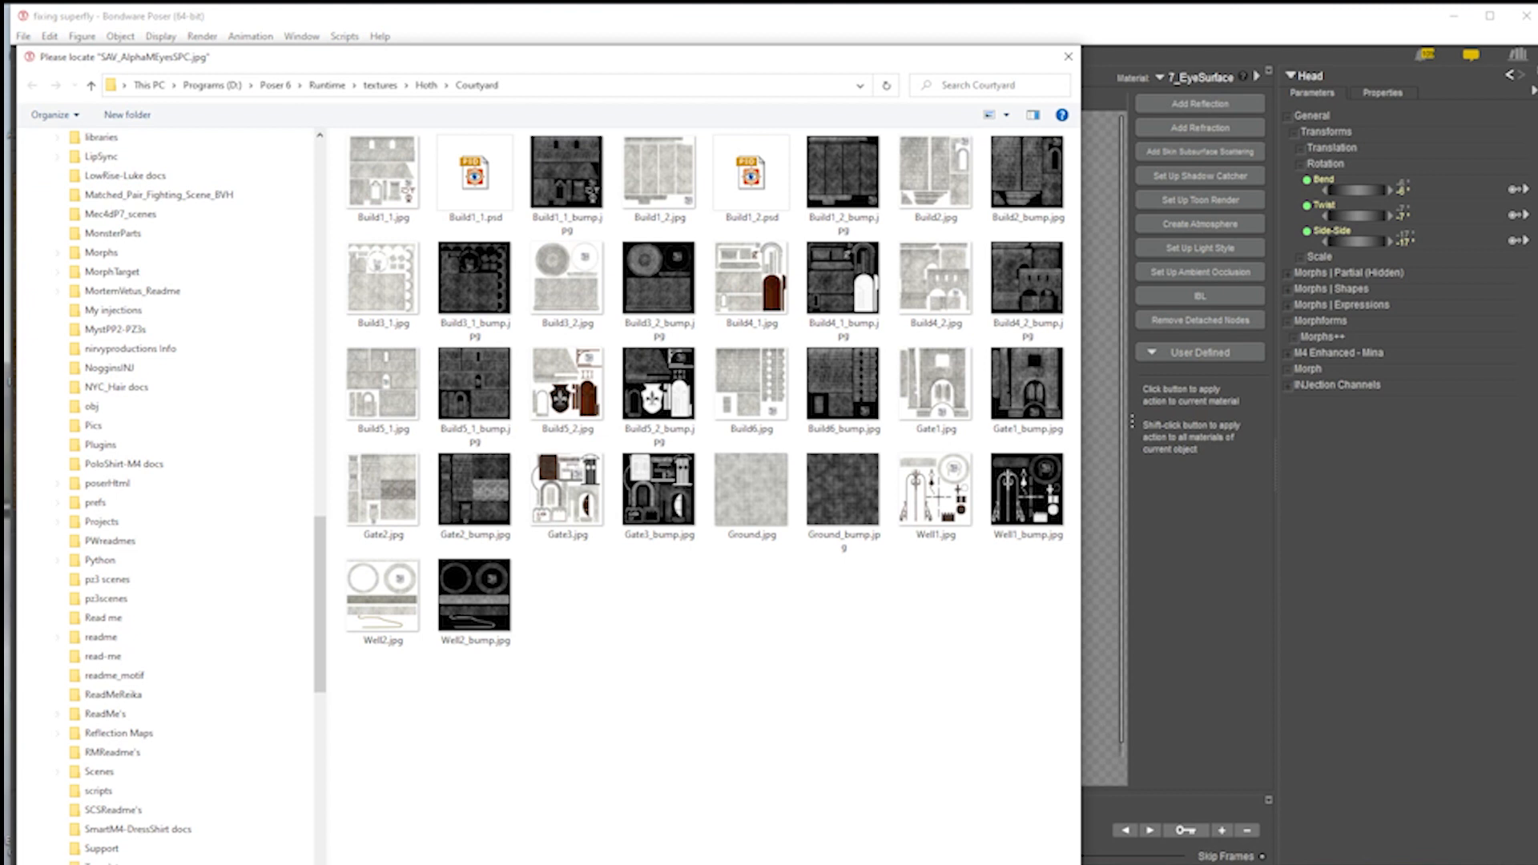
- Cancel locating the missing SAV_AlphaMEyesSPC.jpg texture, decline further file searching, and close the 01AM_FullBody script error window
key("Escape")
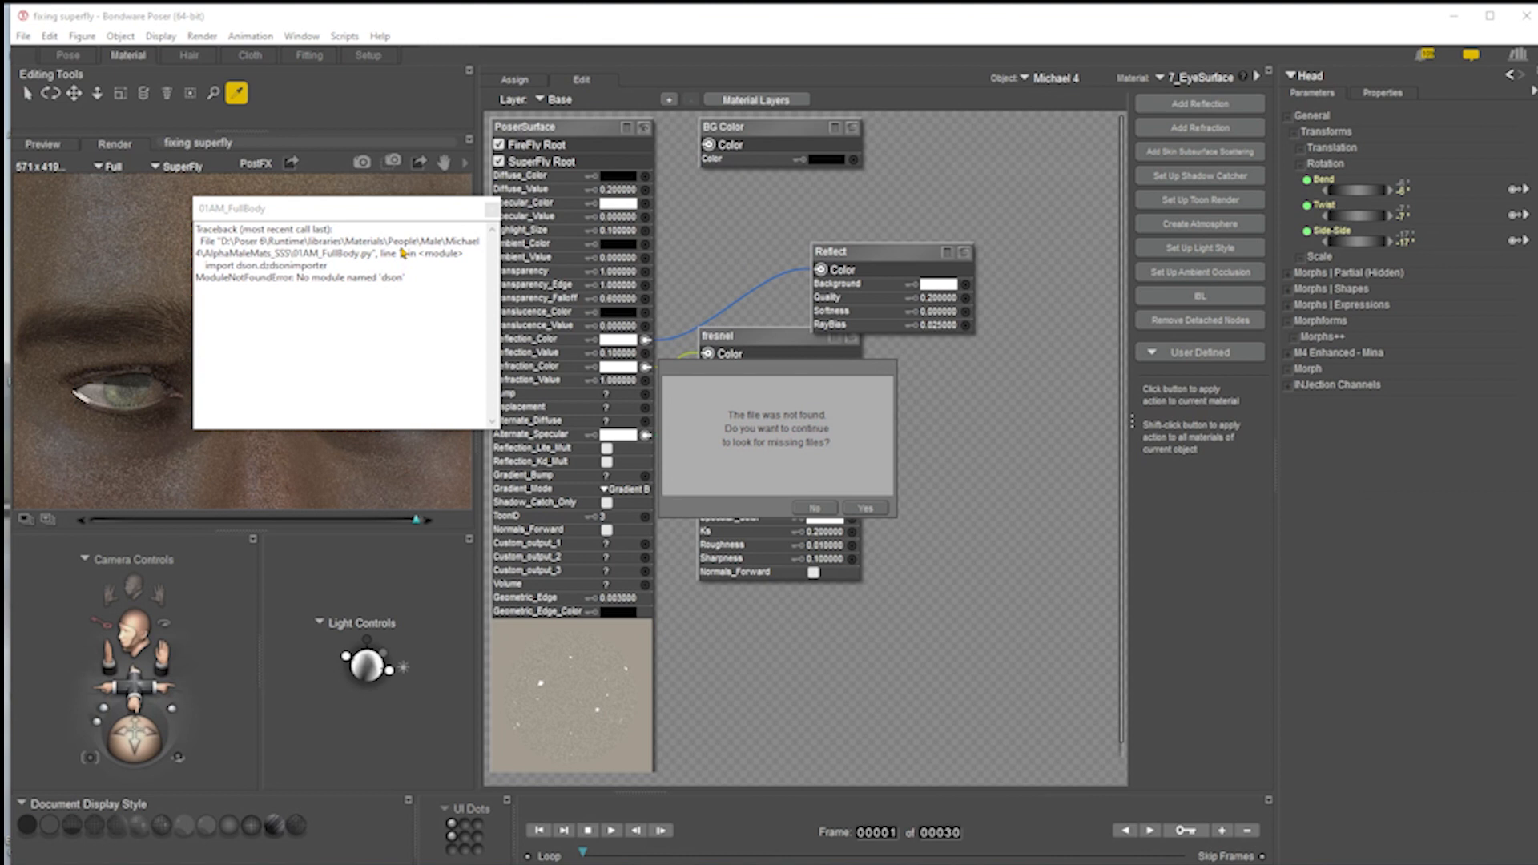
left_click(815, 507)
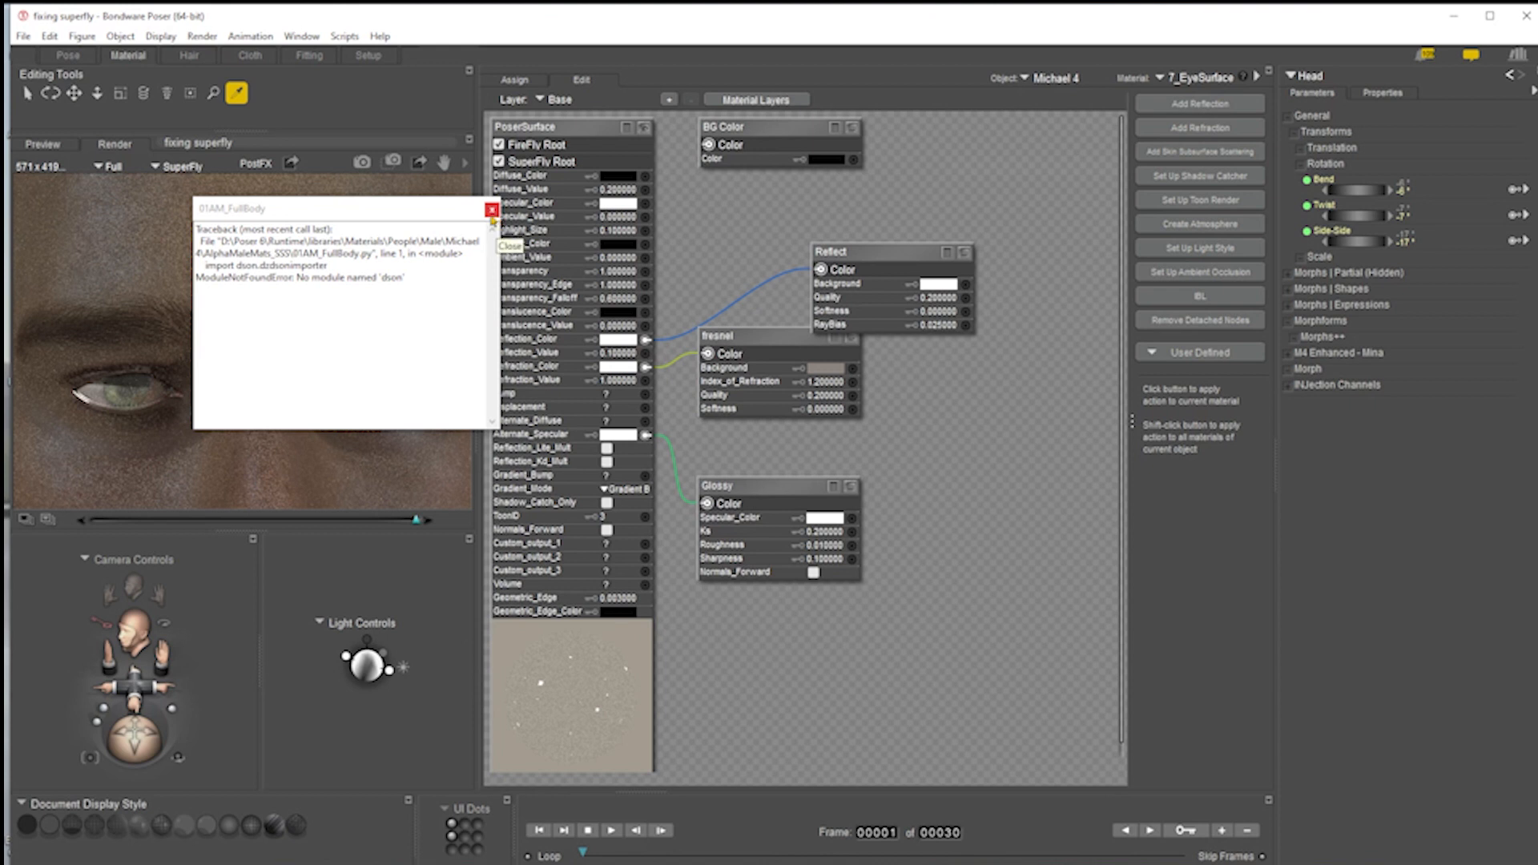
left_click(492, 213)
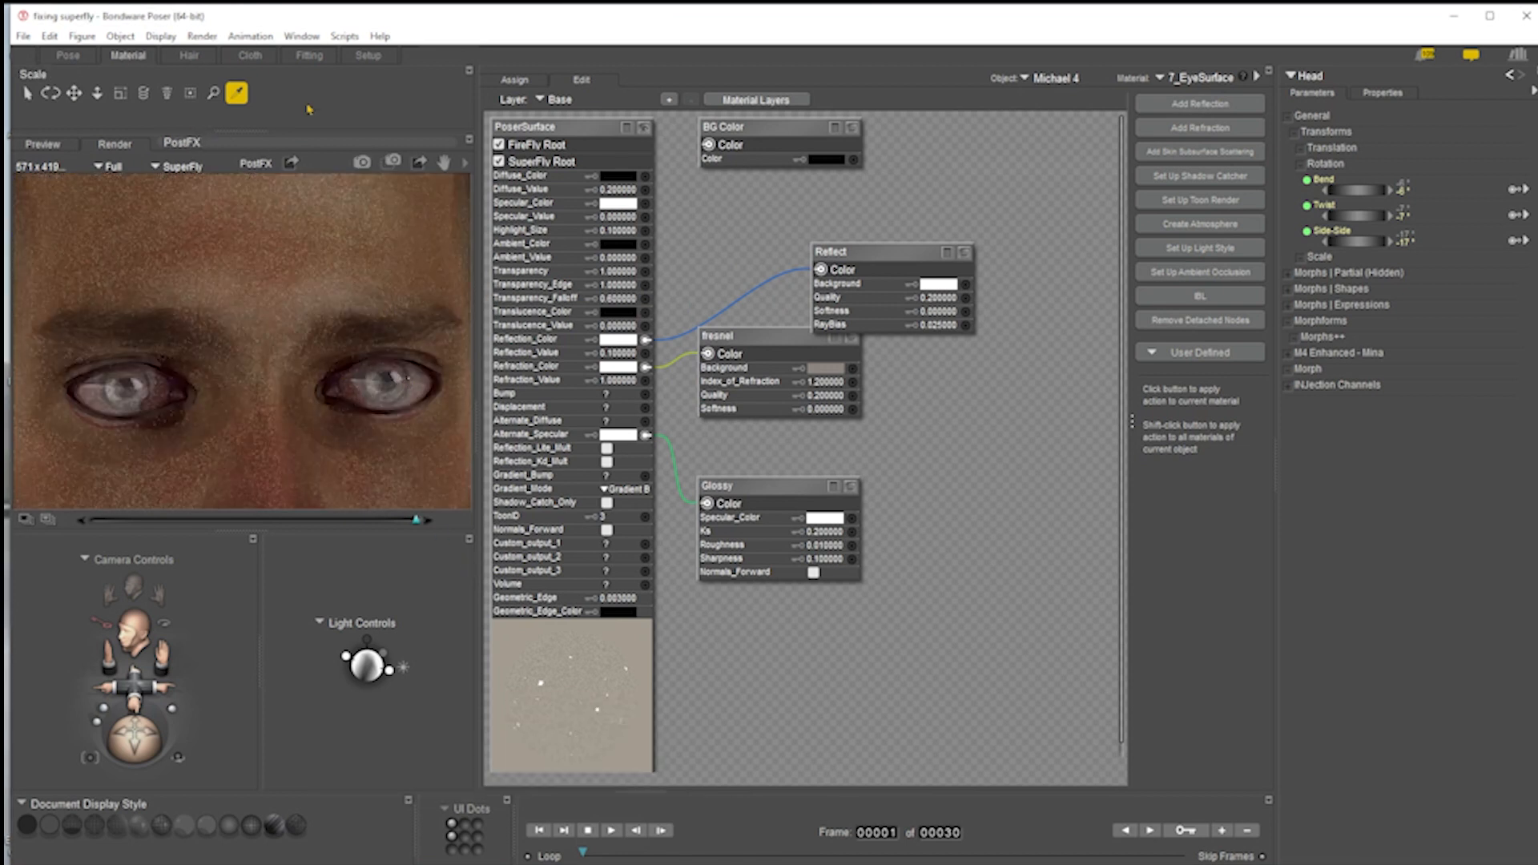
- Frame Michael 4's left hand in the left hand camera and render it in the Pose room
left_click(42, 144)
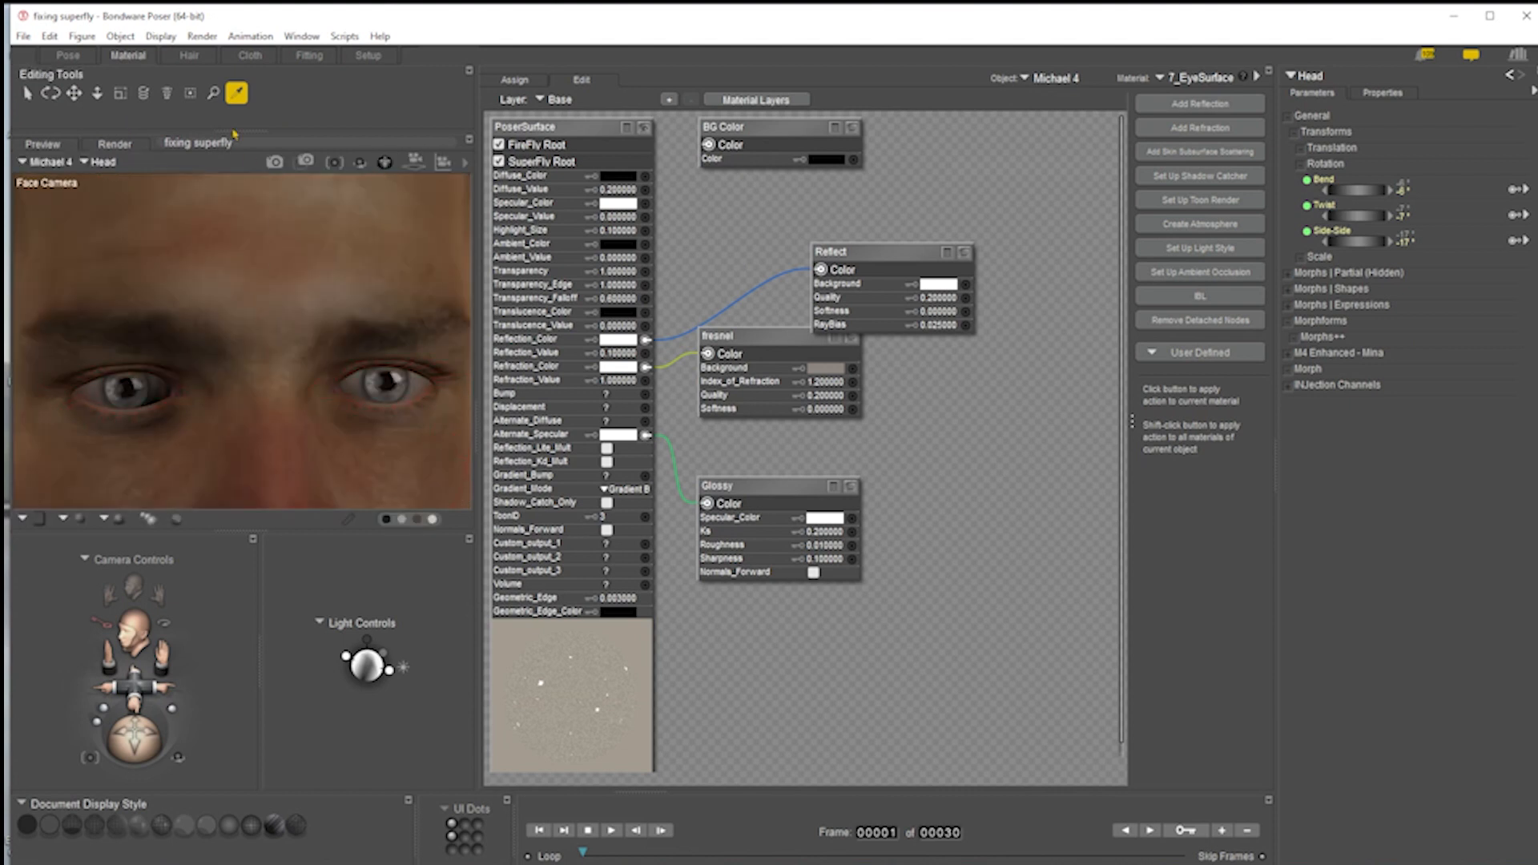
left_click(78, 57)
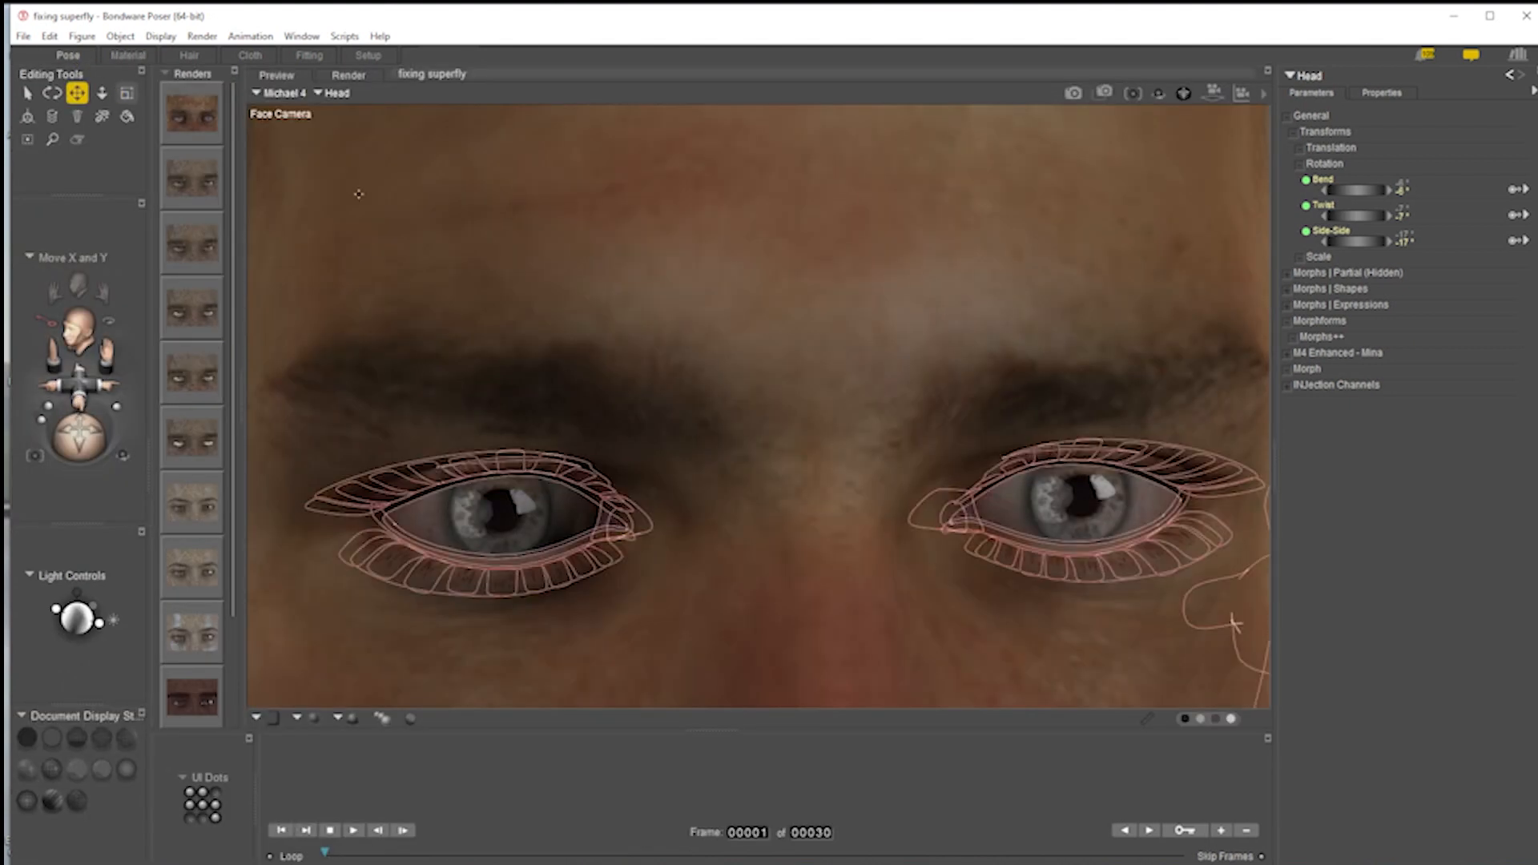
key("ctrl+m")
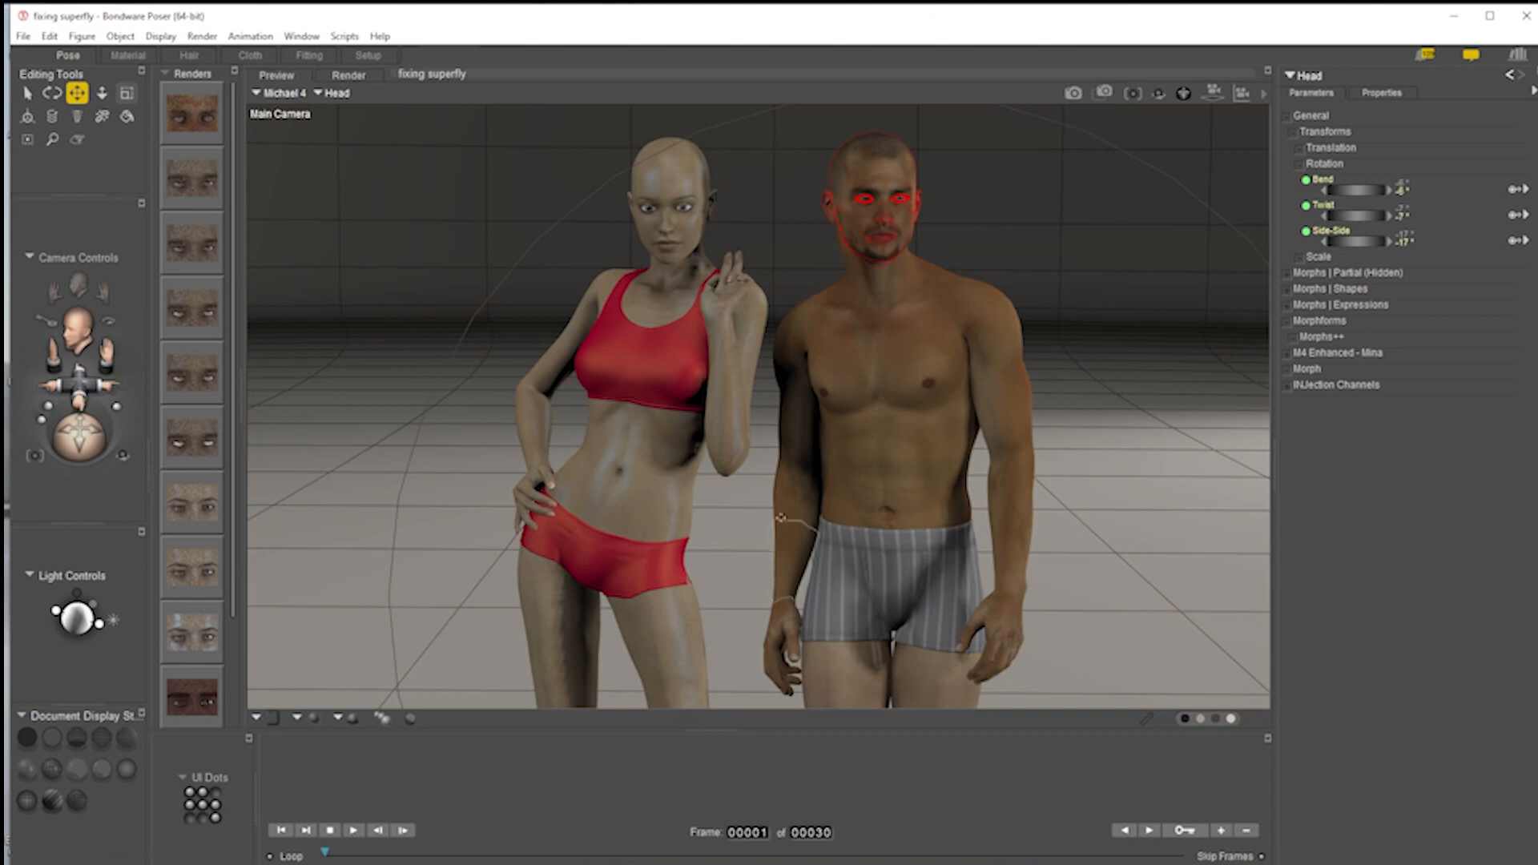
left_click(1005, 621)
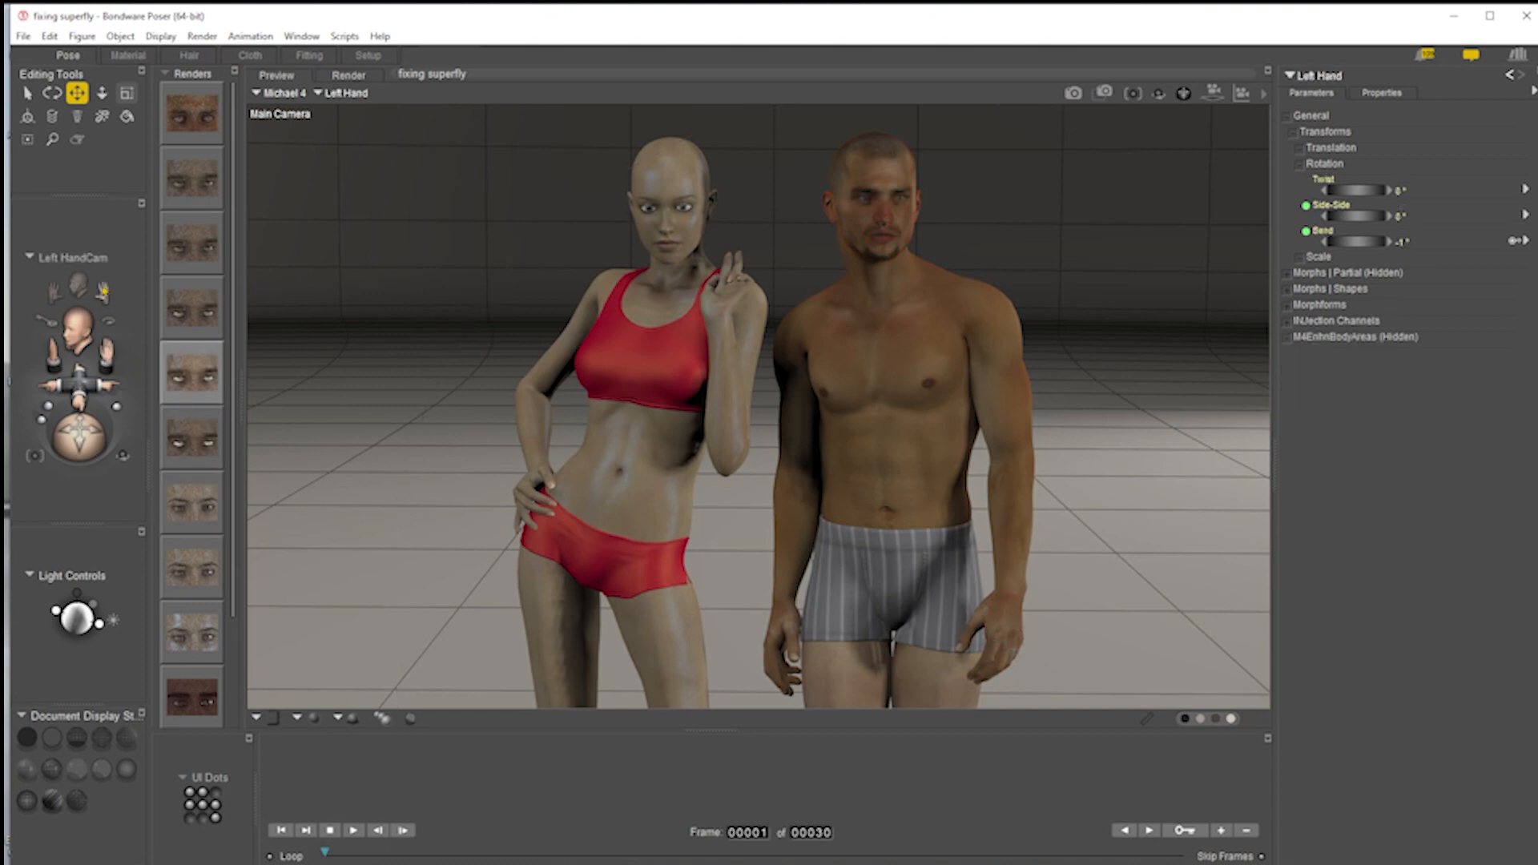
left_click(93, 279)
left_click_drag(82, 330, 117, 296)
left_click(1074, 93)
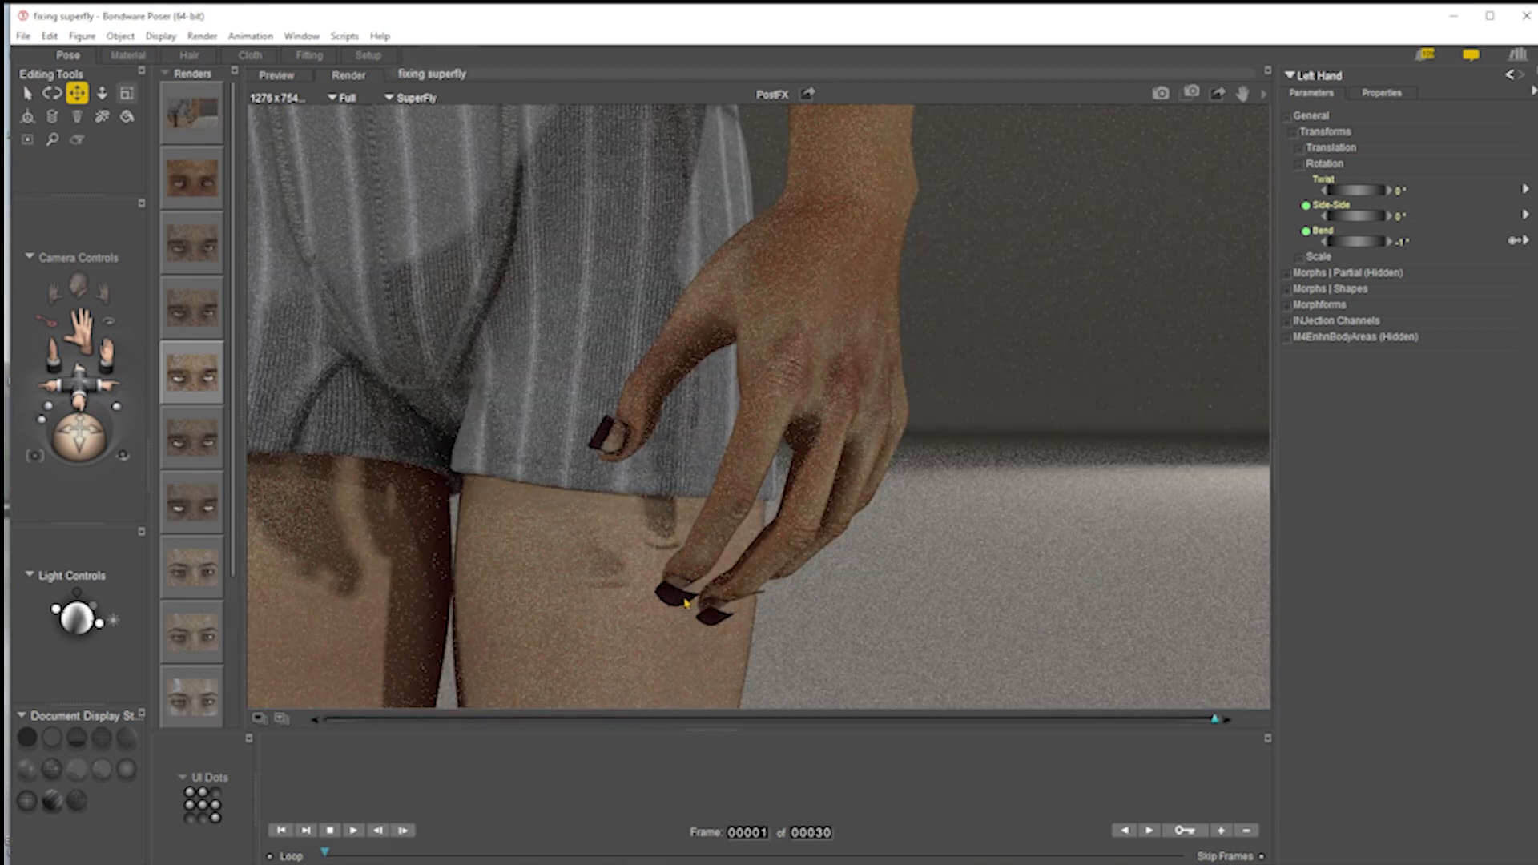
- Set the Displacement value of Michael 4's 3_Fingernail material to 0
left_click(129, 56)
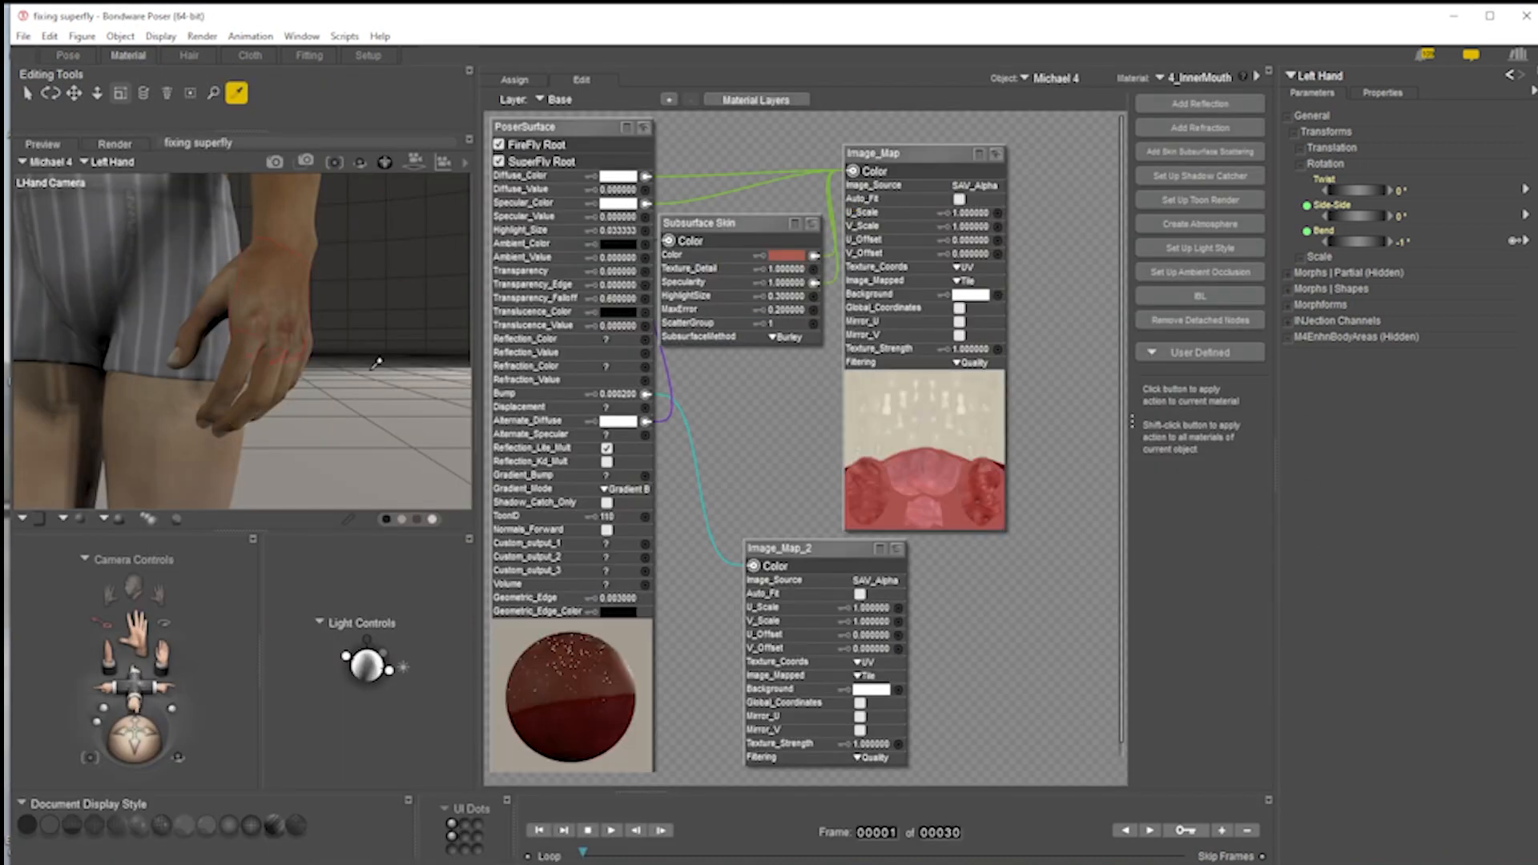
left_click(1201, 80)
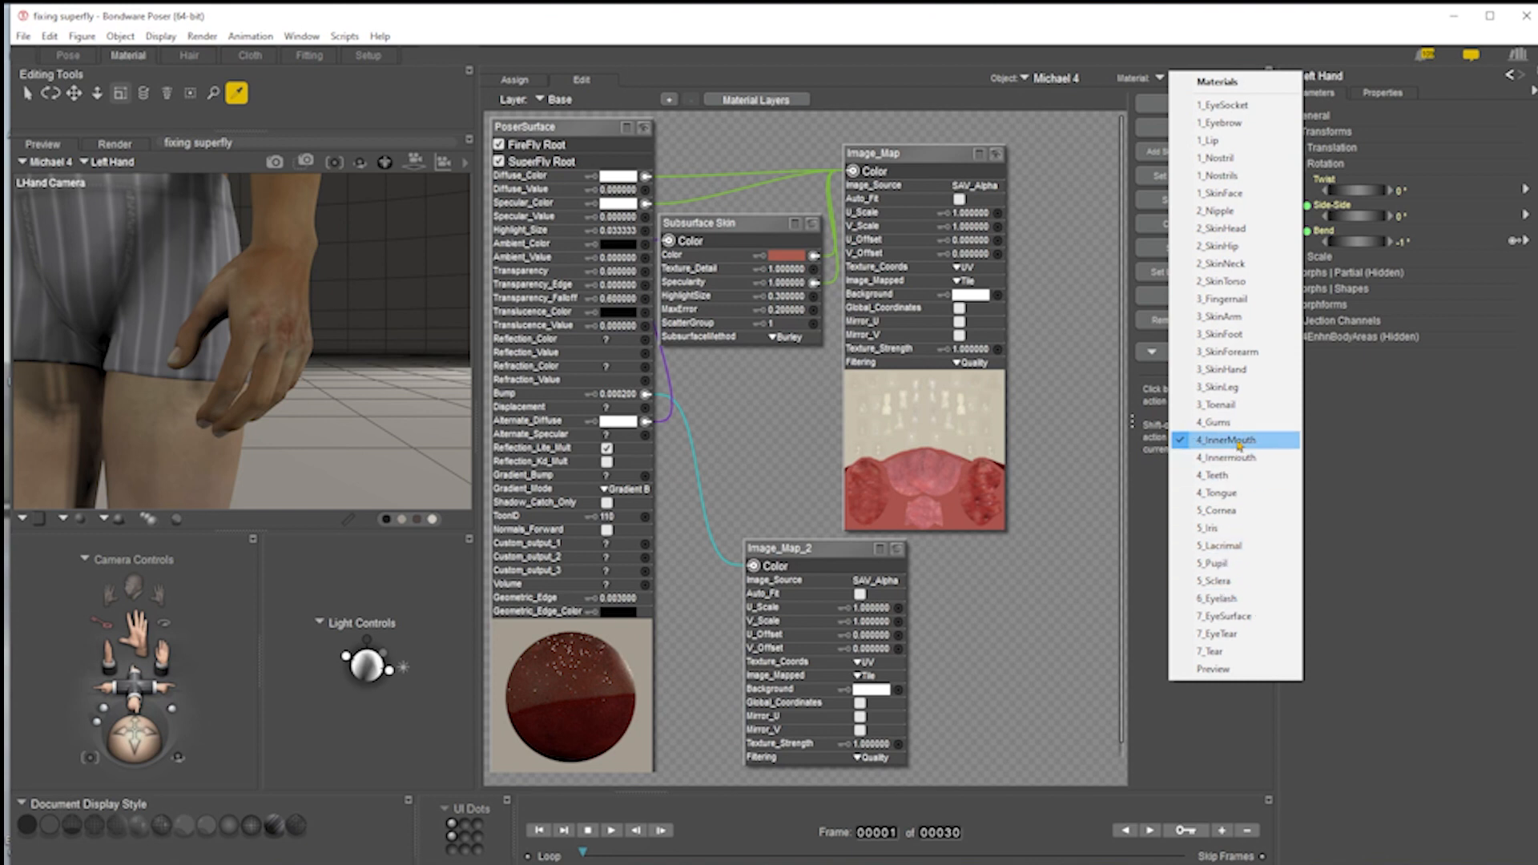
left_click(1269, 307)
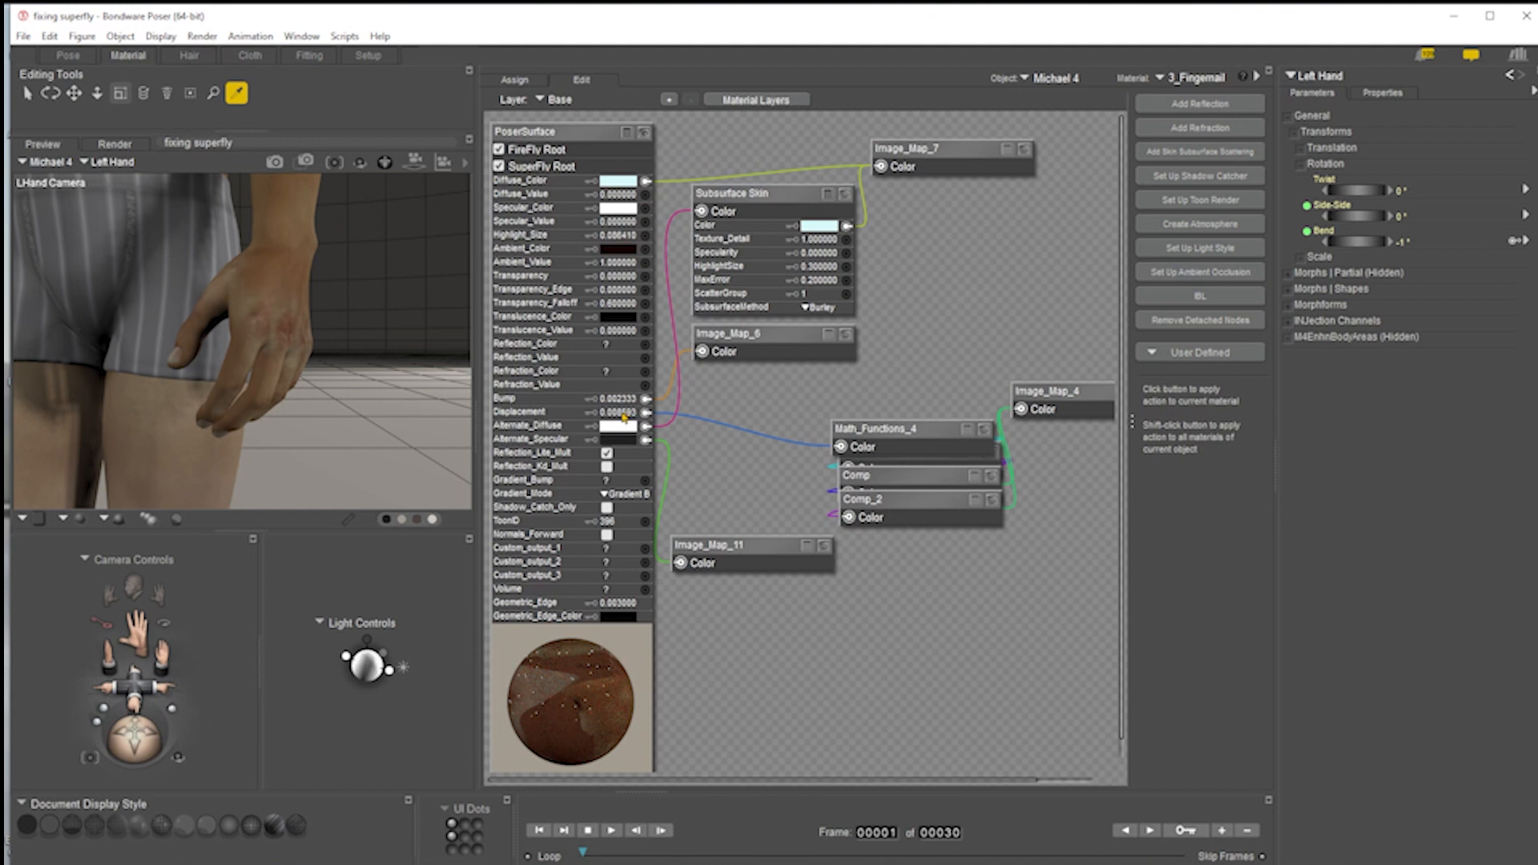
left_click(624, 414)
type("0")
key("Return")
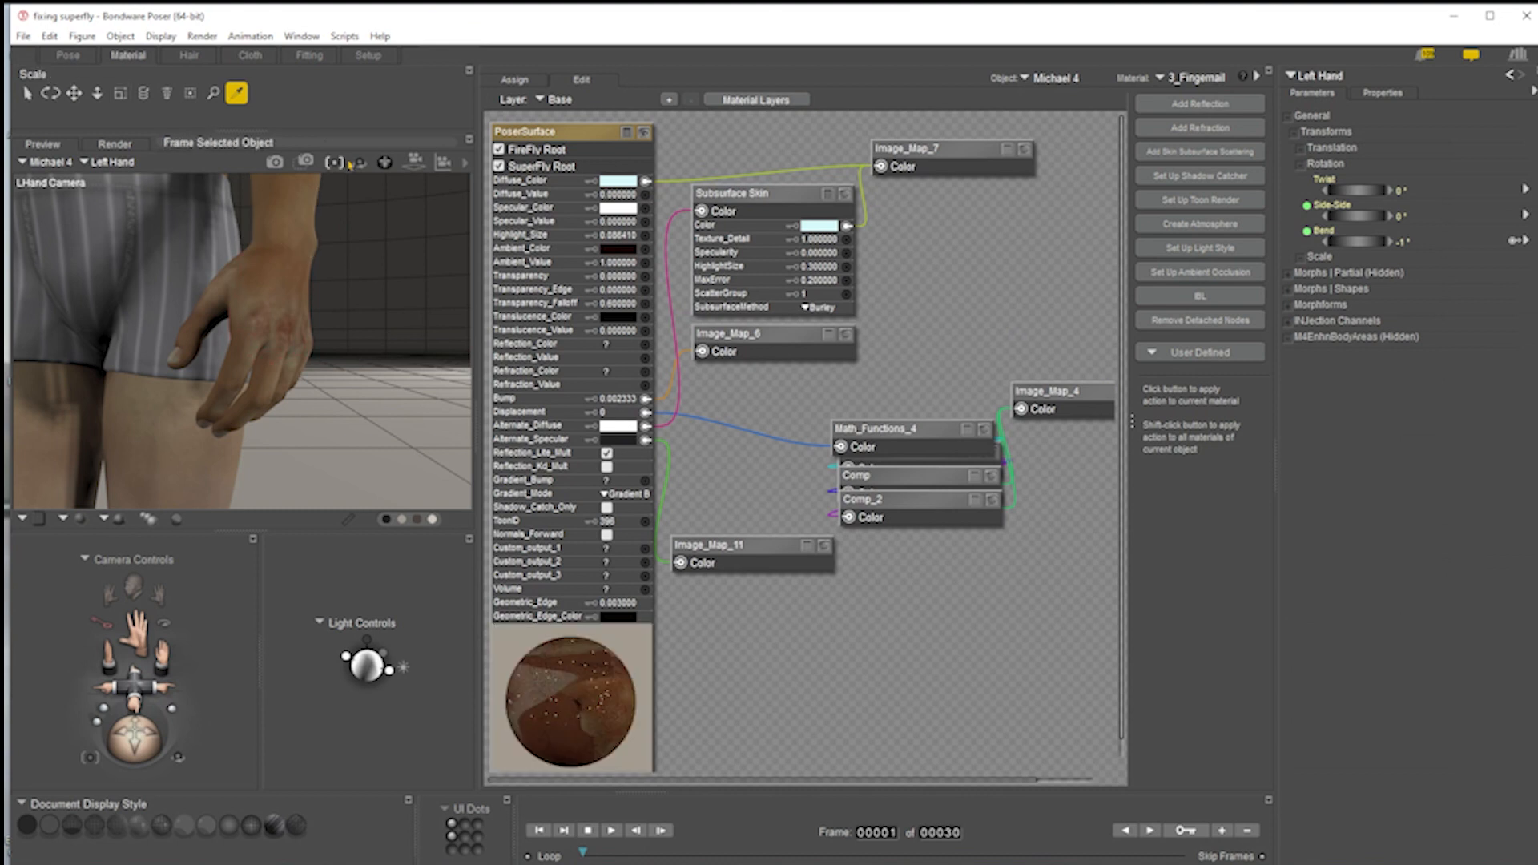
- Render the left hand to check the fingernails, first in the Material room and again at the larger Pose room size
left_click(275, 161)
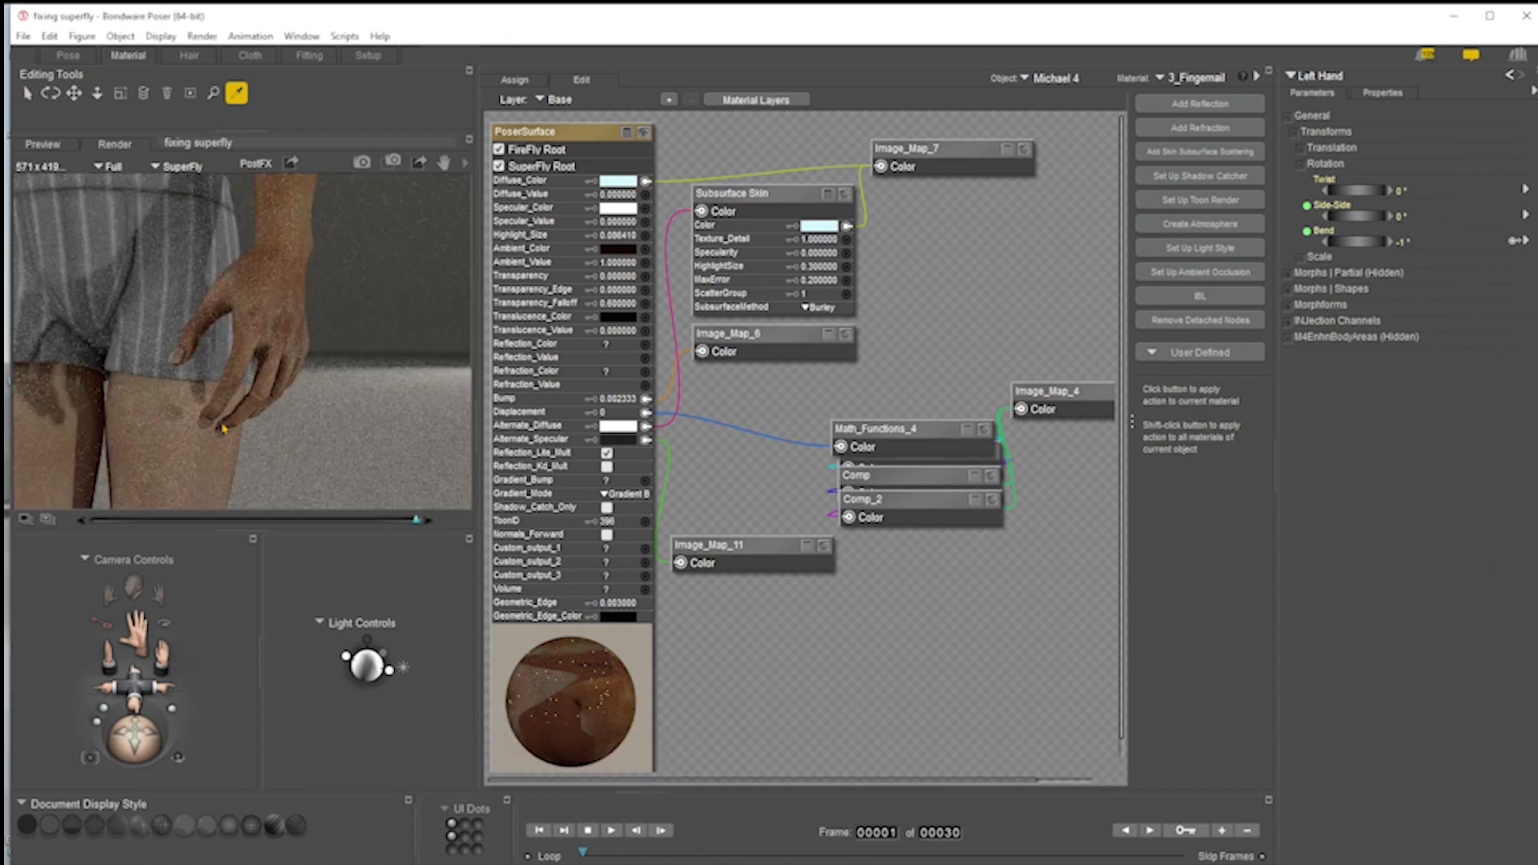
left_click(68, 56)
left_click(1073, 92)
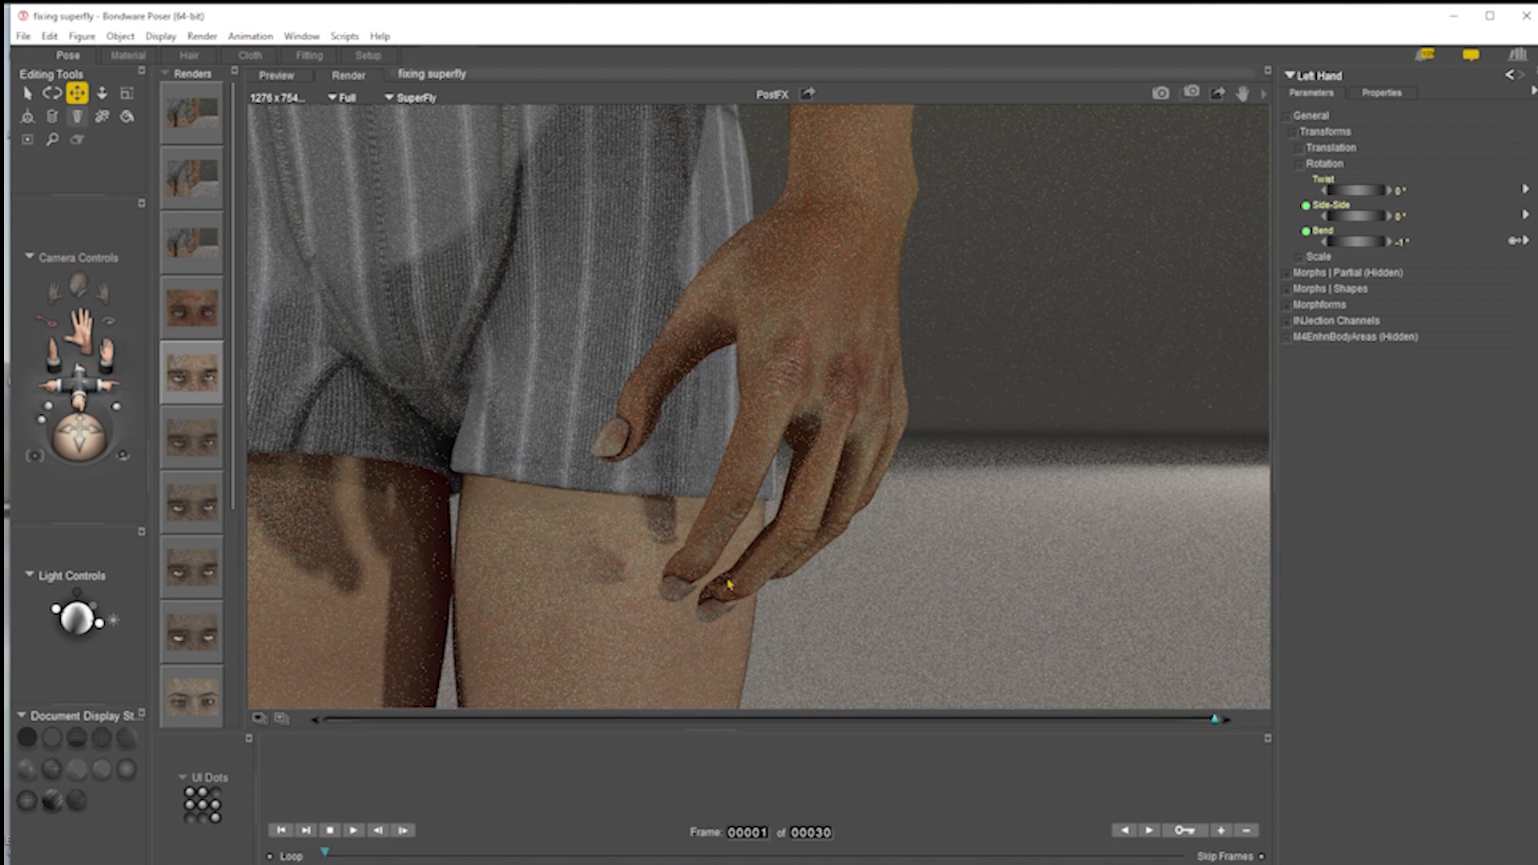
- Try to disconnect the Math_Functions_4 node from the Displacement channel of the 3_Fingernail material
left_click(133, 56)
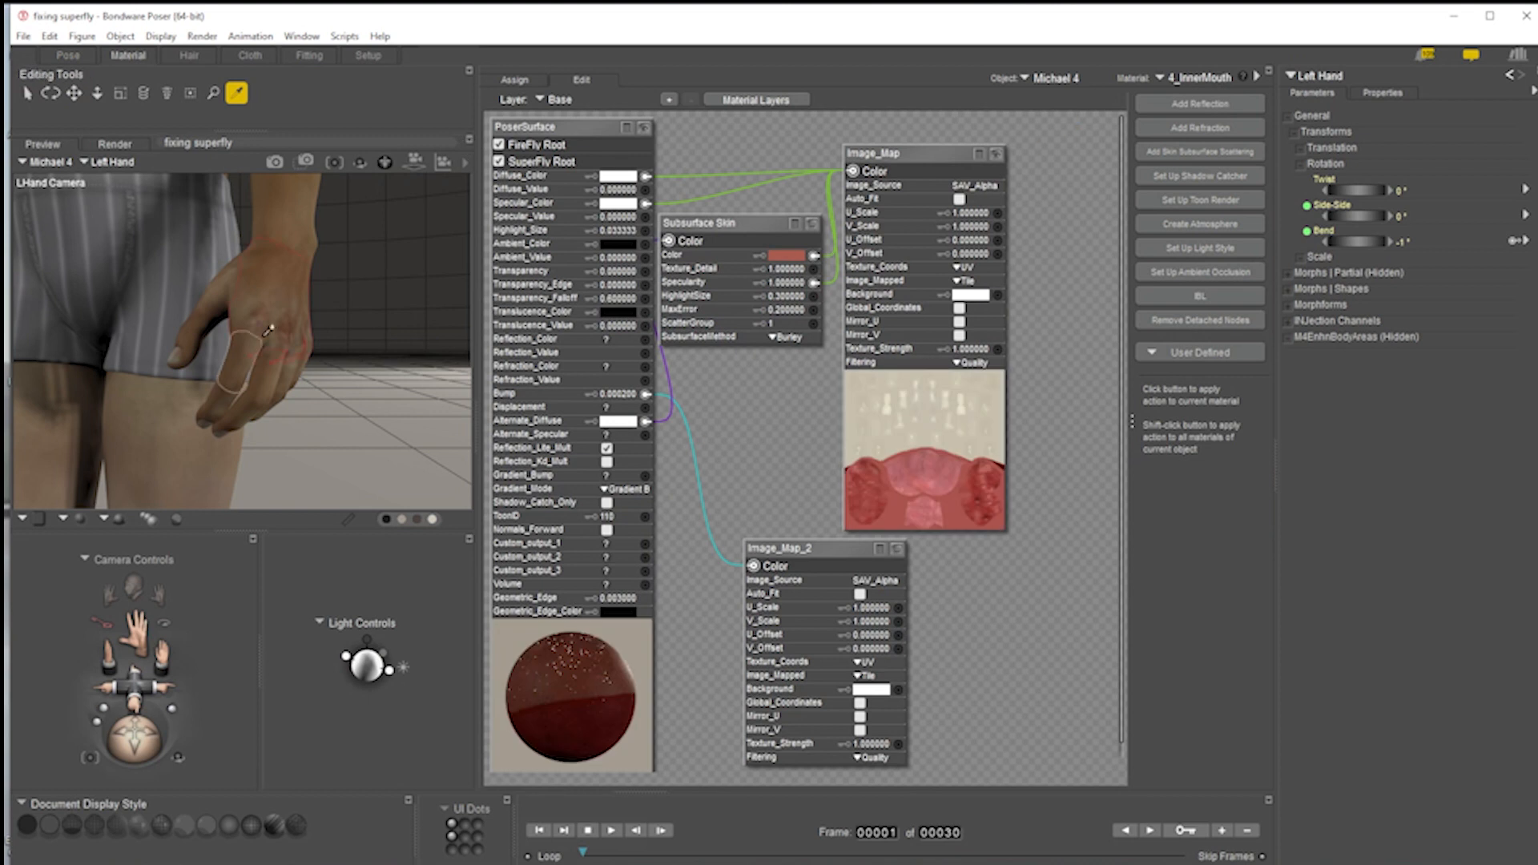
left_click(183, 352)
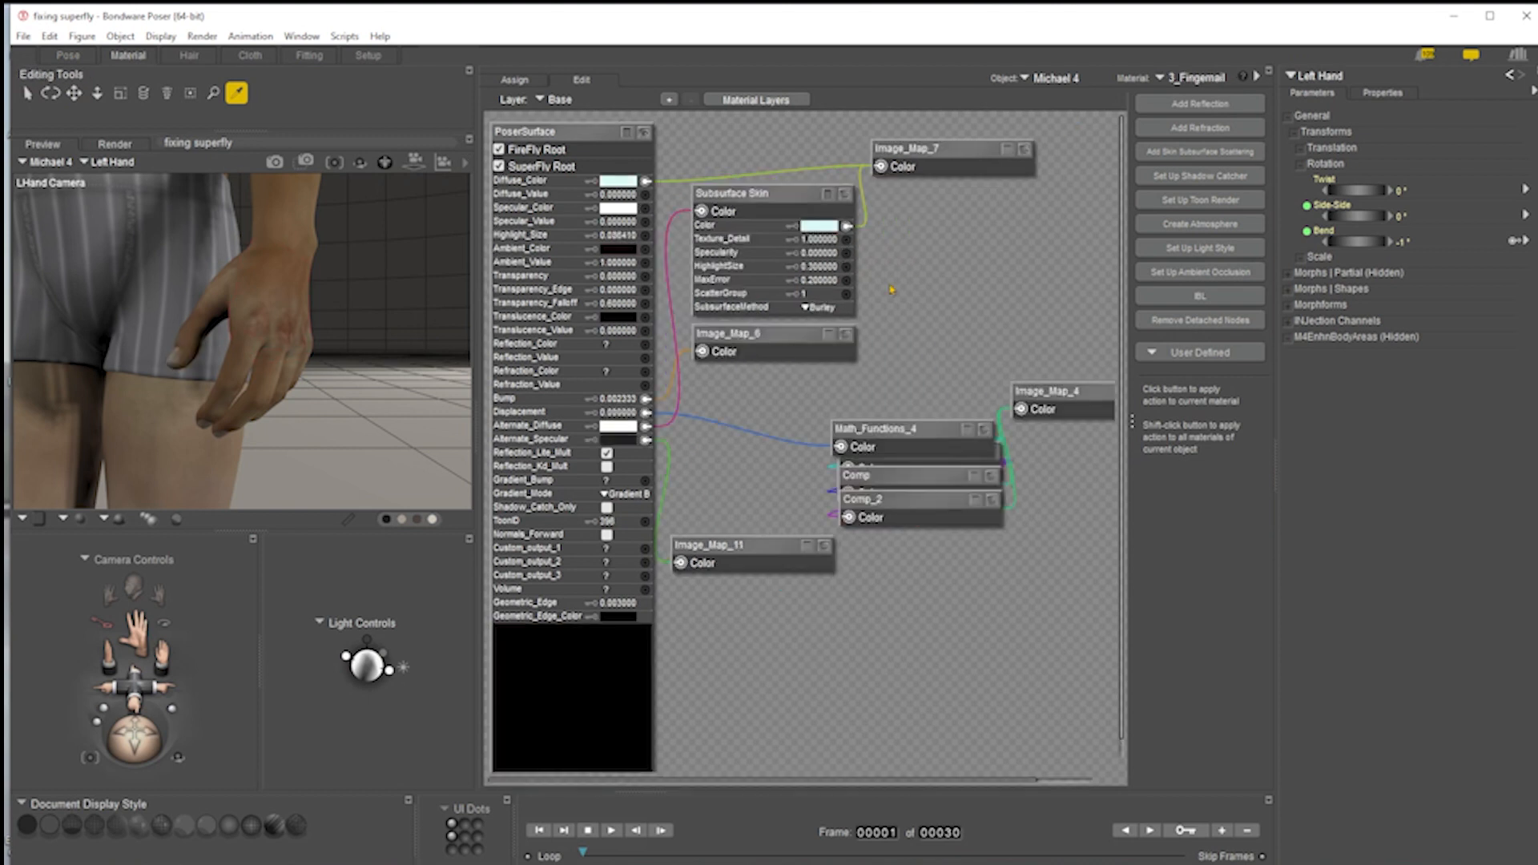
left_click(649, 417)
left_click_drag(650, 418, 726, 430)
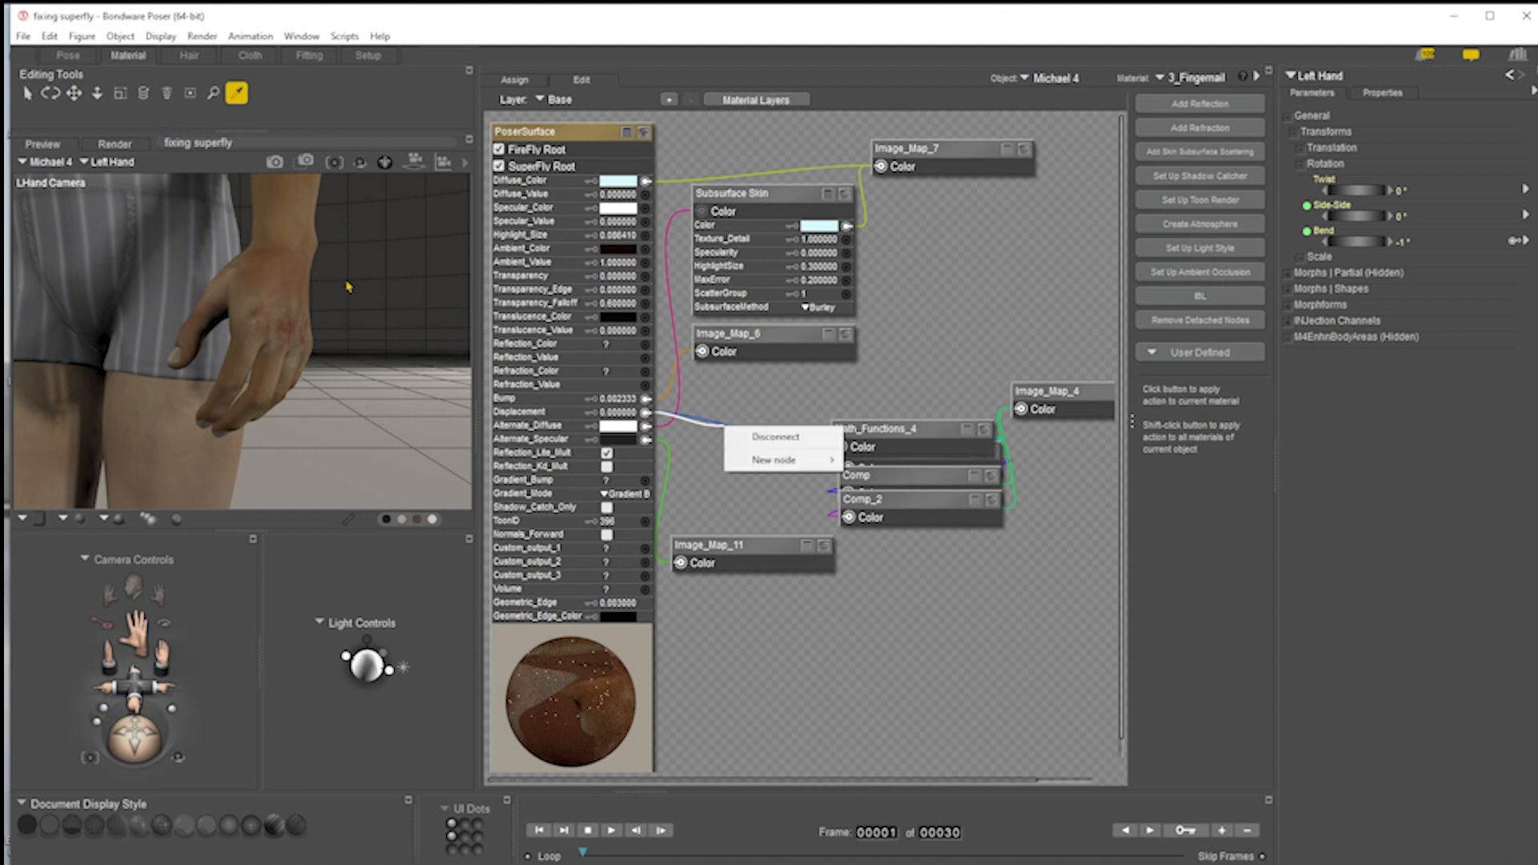
- Switch to the face camera in the Pose room and render the close-up of the eyes
left_click(78, 57)
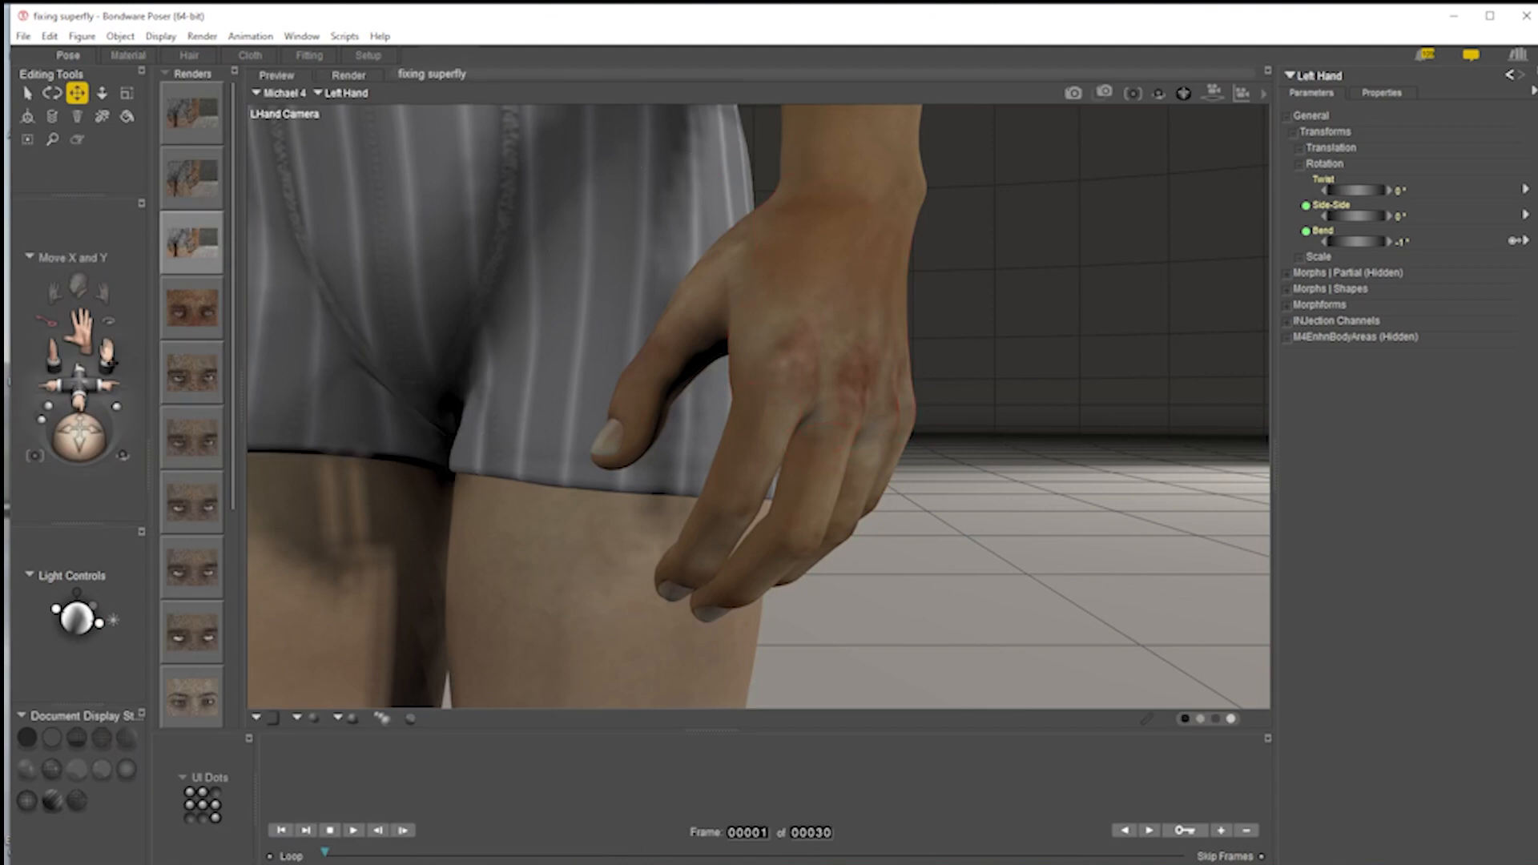
left_click(78, 285)
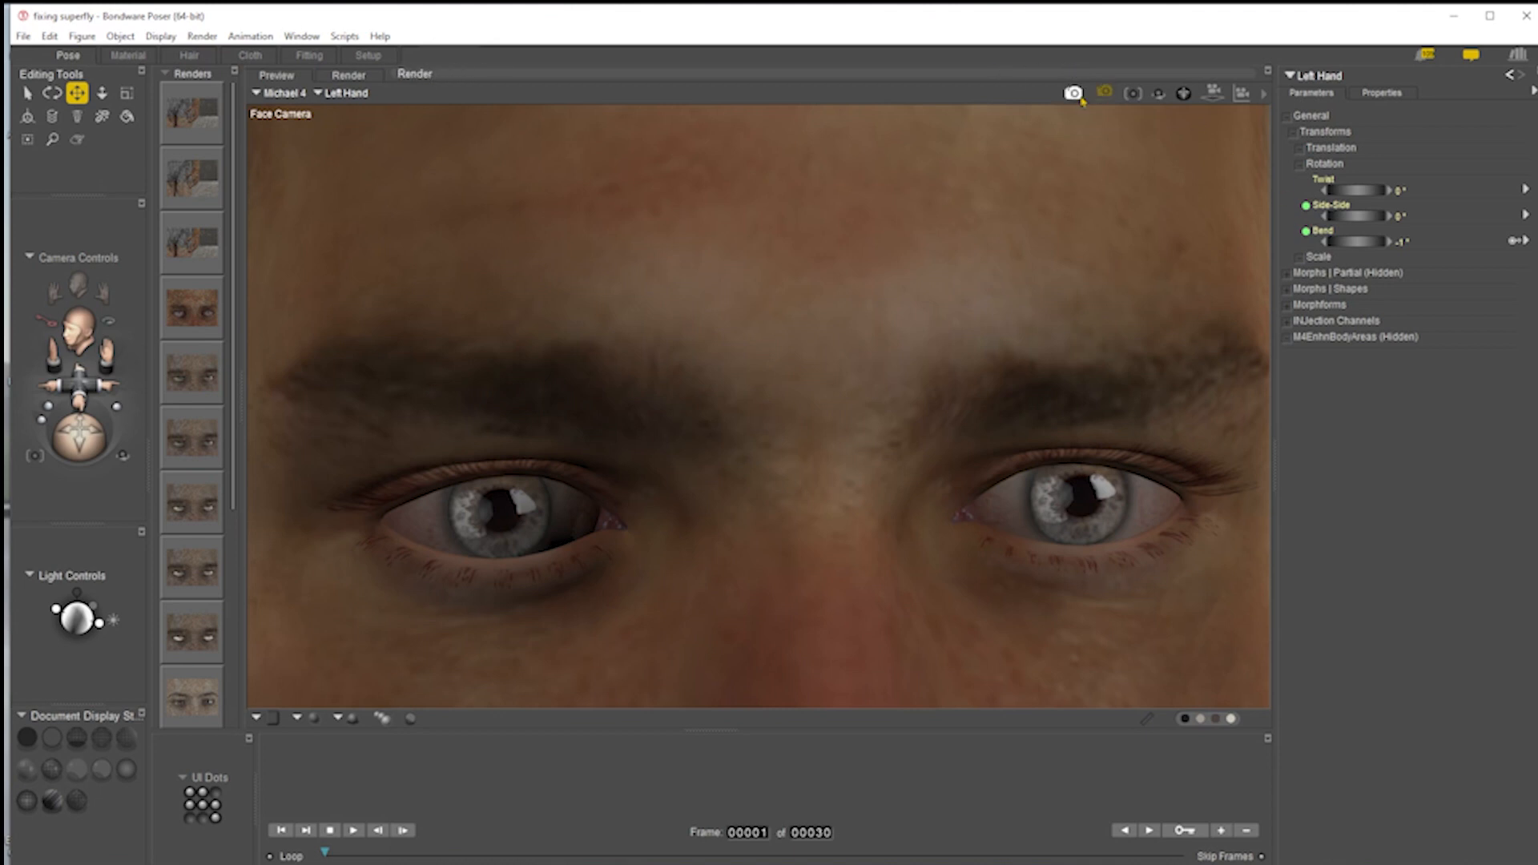
left_click(1071, 90)
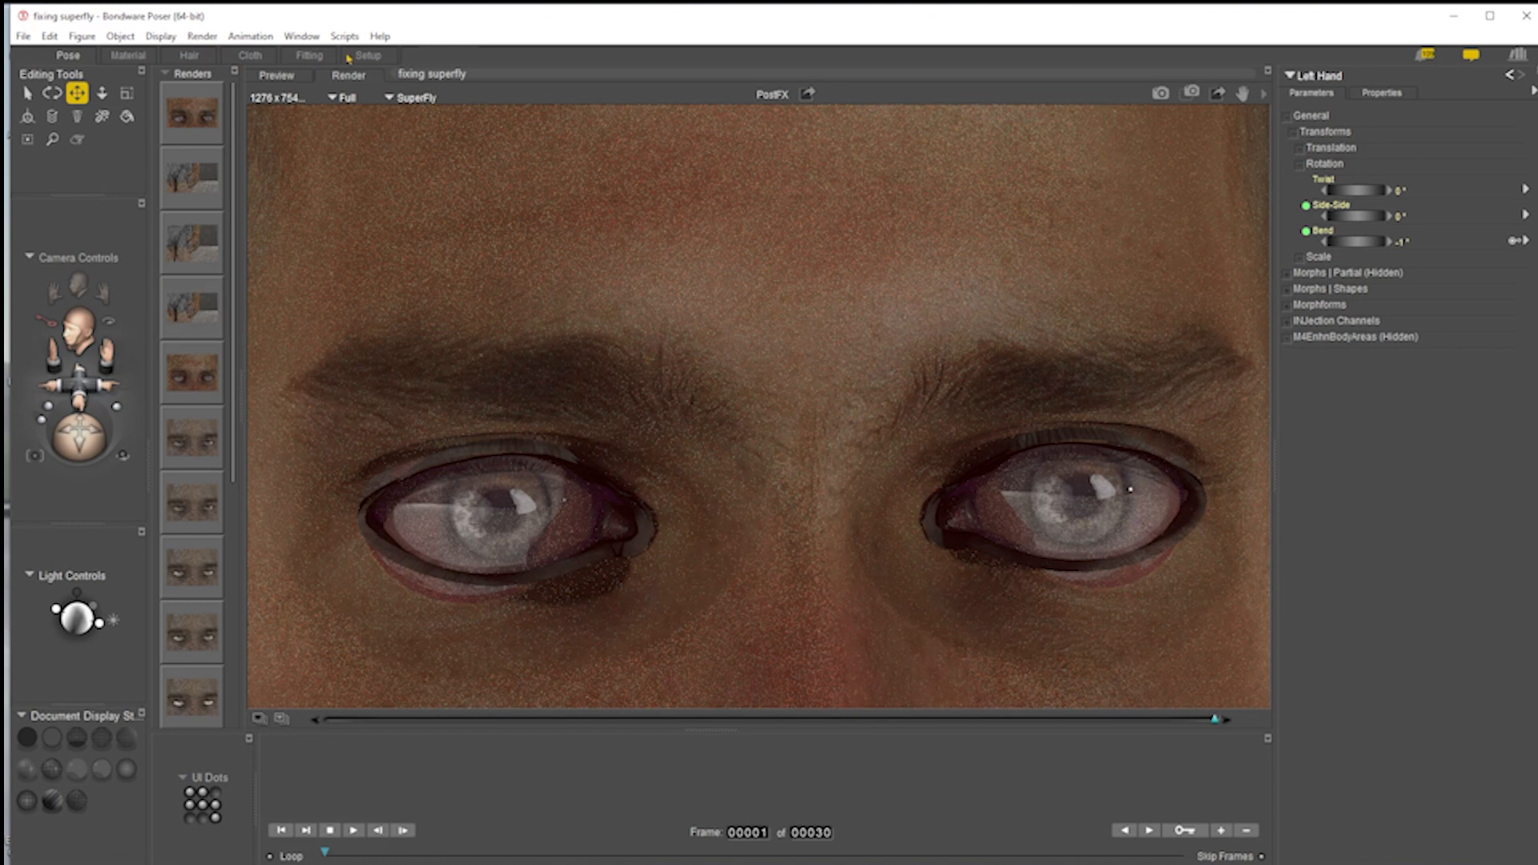
- Delete the Glossy node feeding Alternate_Specular in the 7_EyeSurface material
left_click(127, 56)
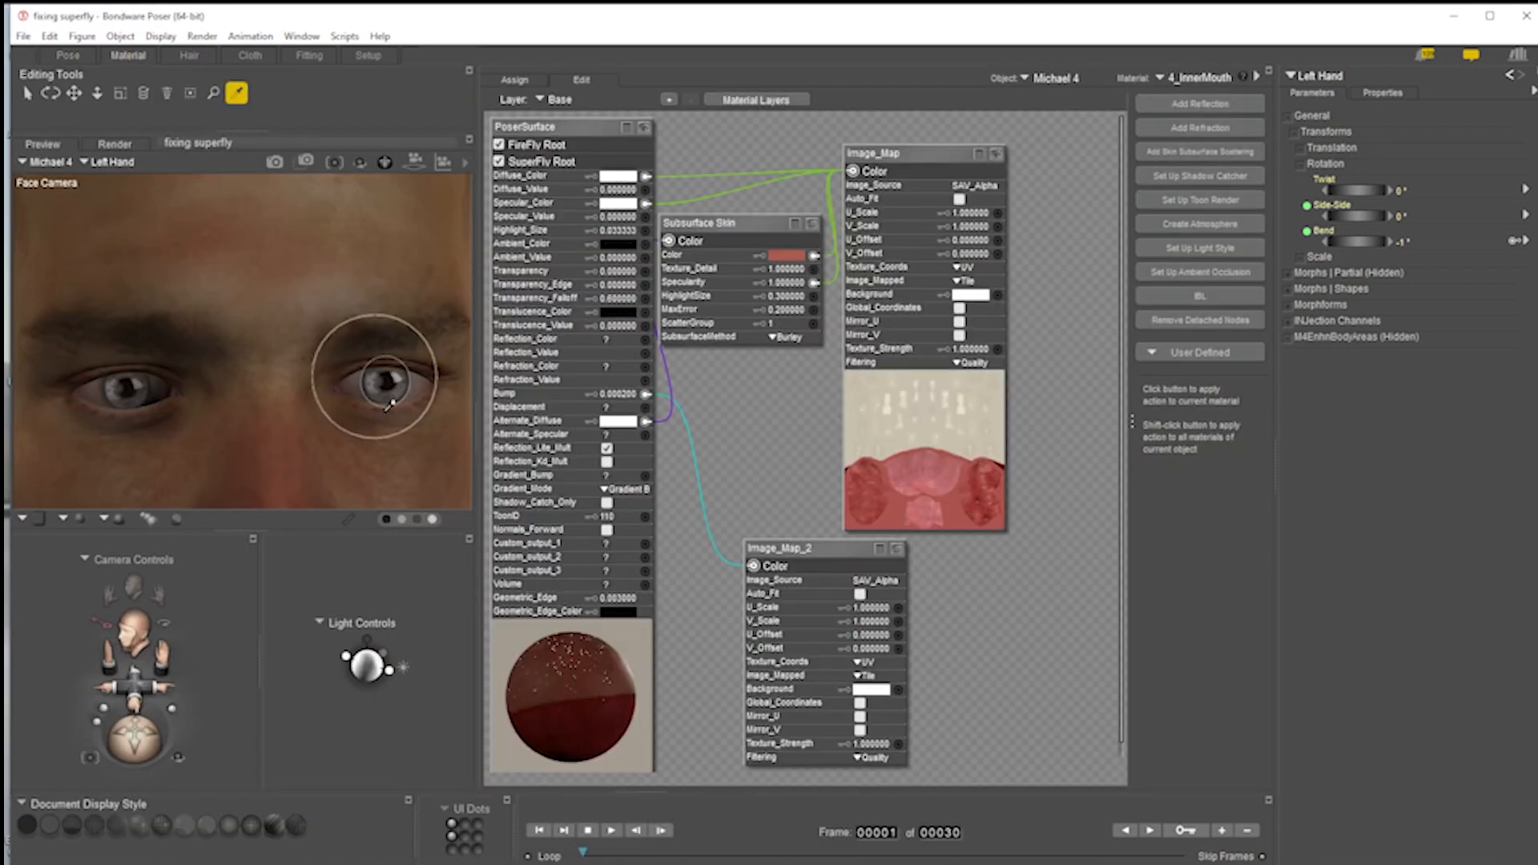
left_click(1199, 81)
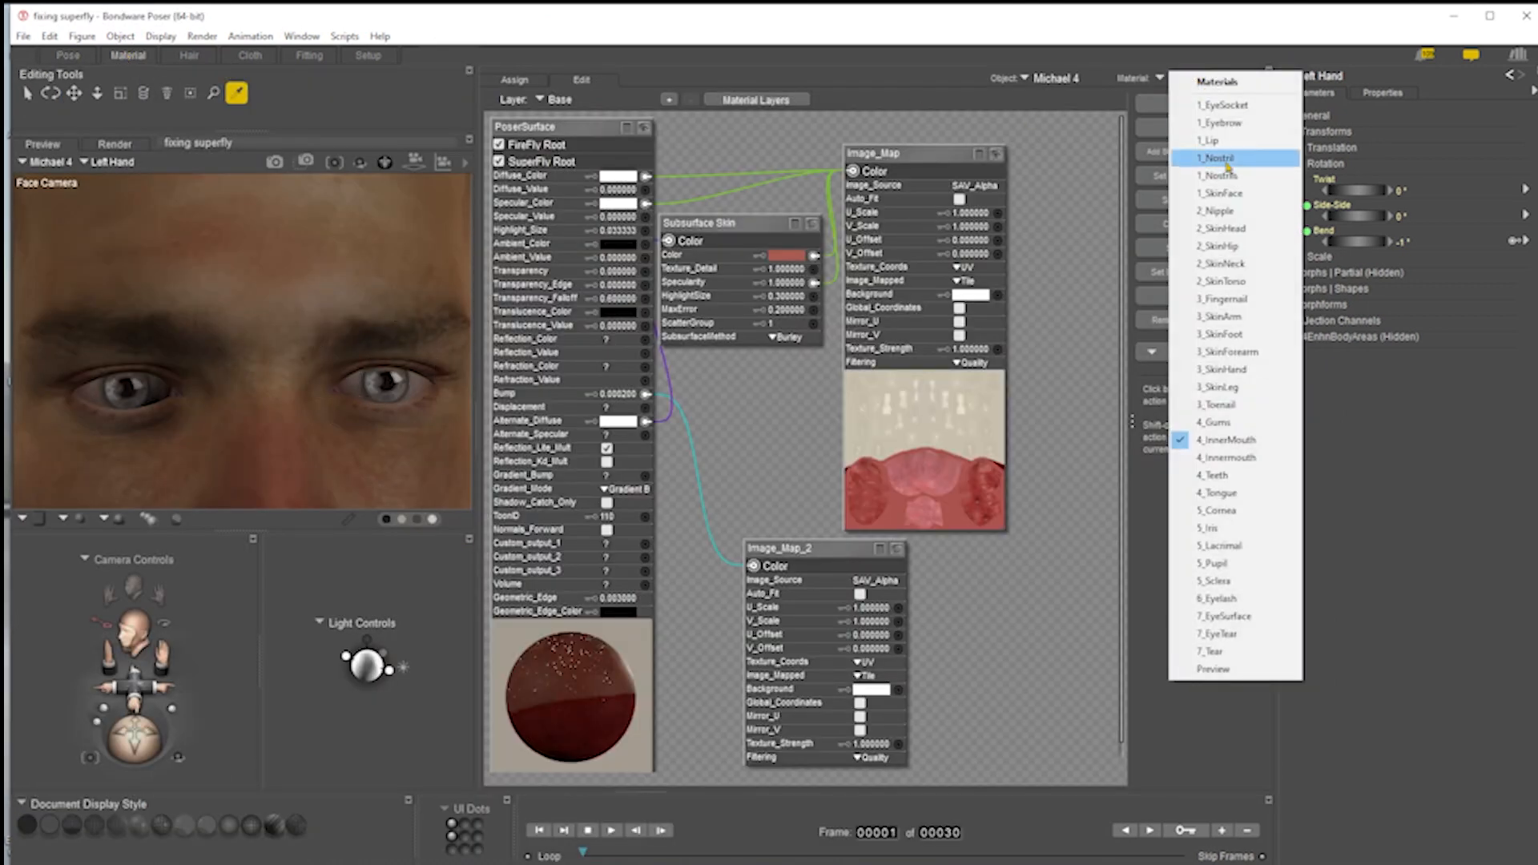
left_click(1245, 613)
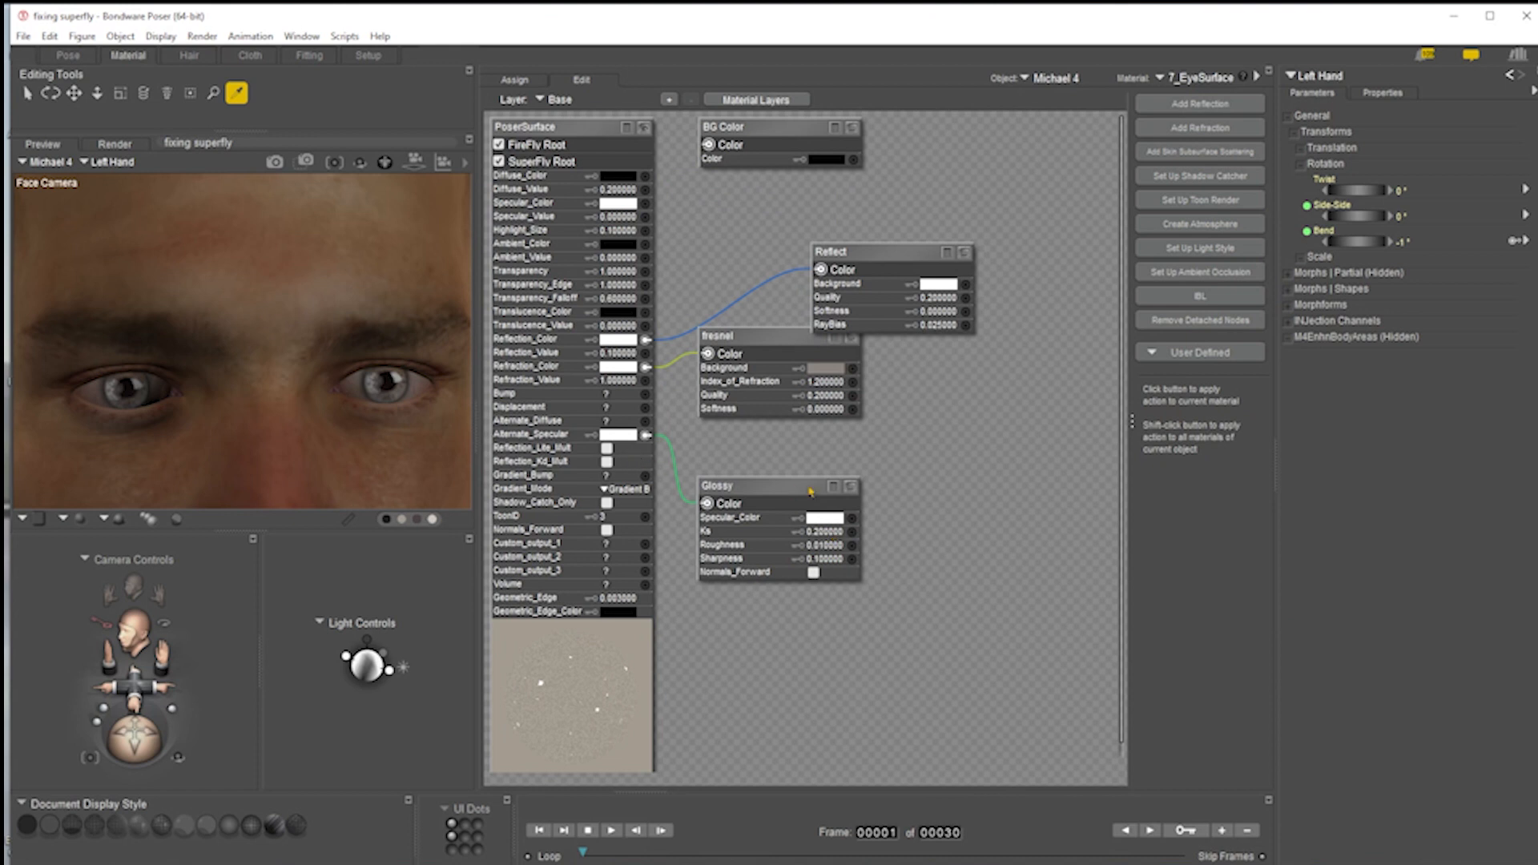
left_click_drag(896, 457, 739, 607)
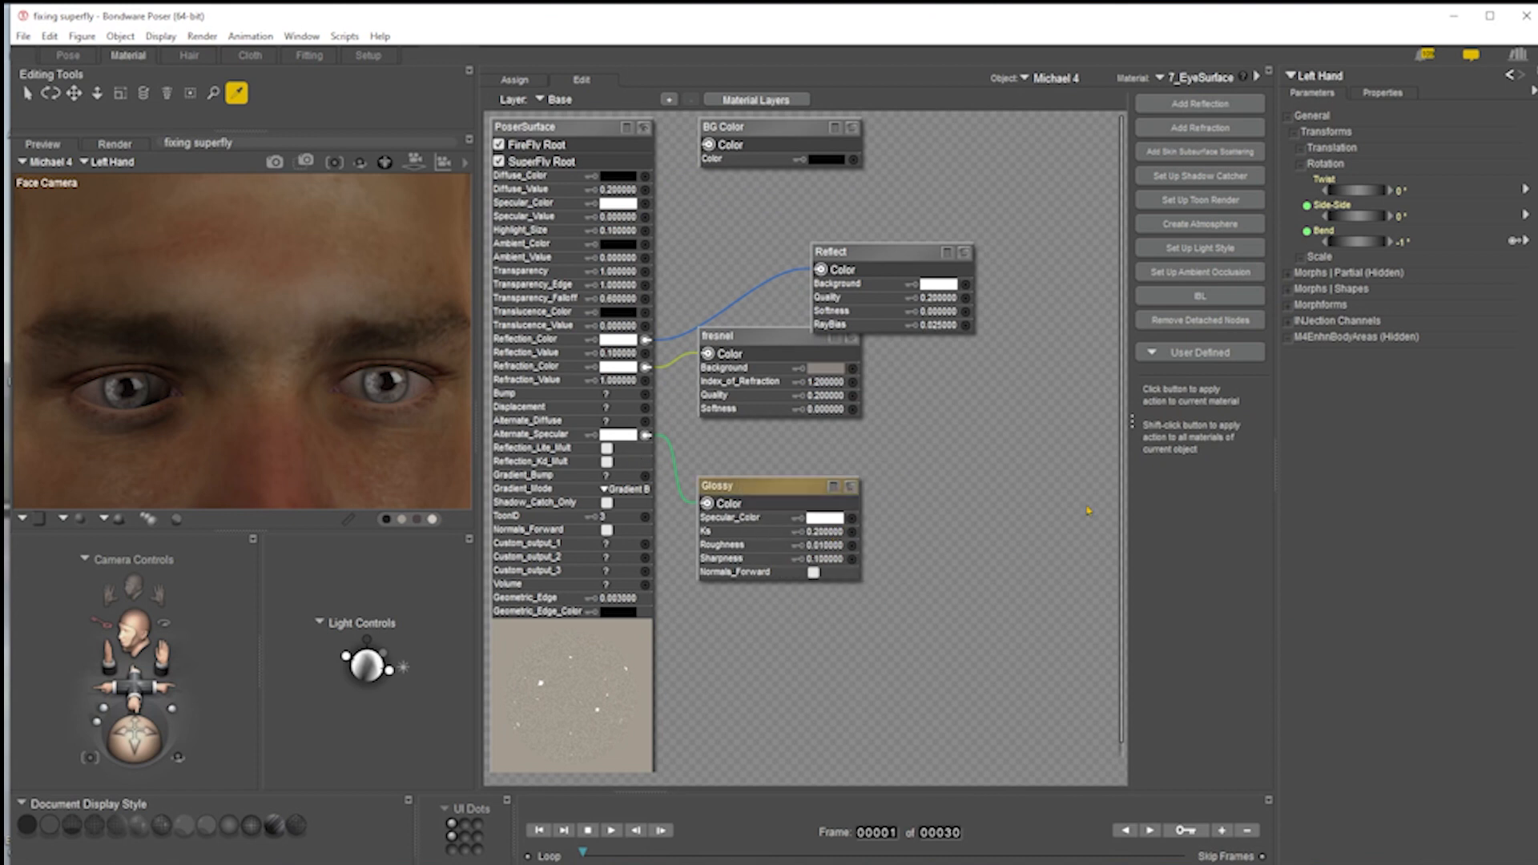
key("Delete")
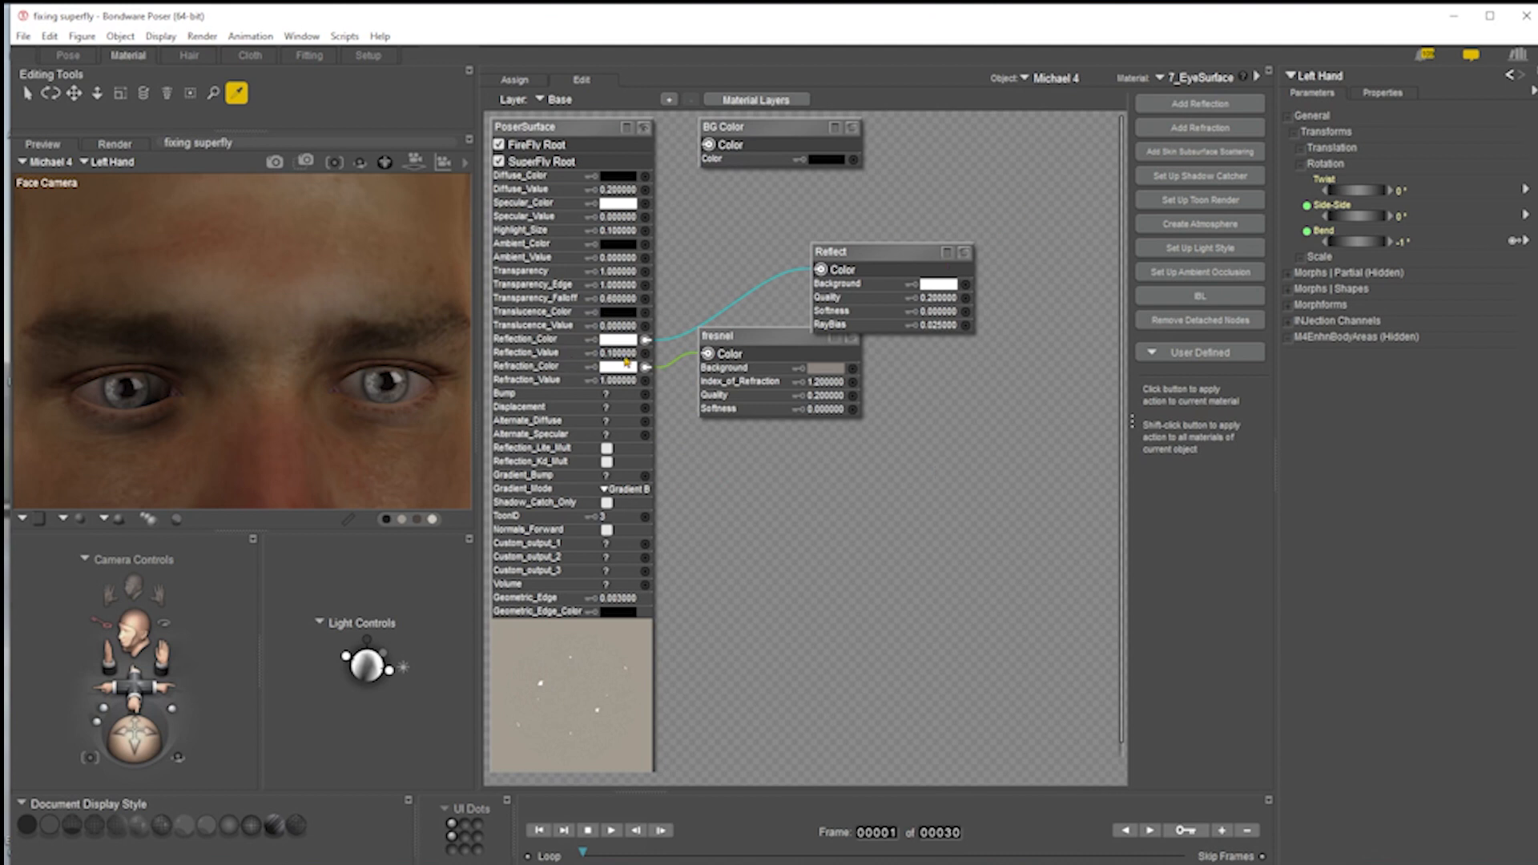
- Set the Specular_Value of the 5_Cornea material to 0.1
left_click(1197, 80)
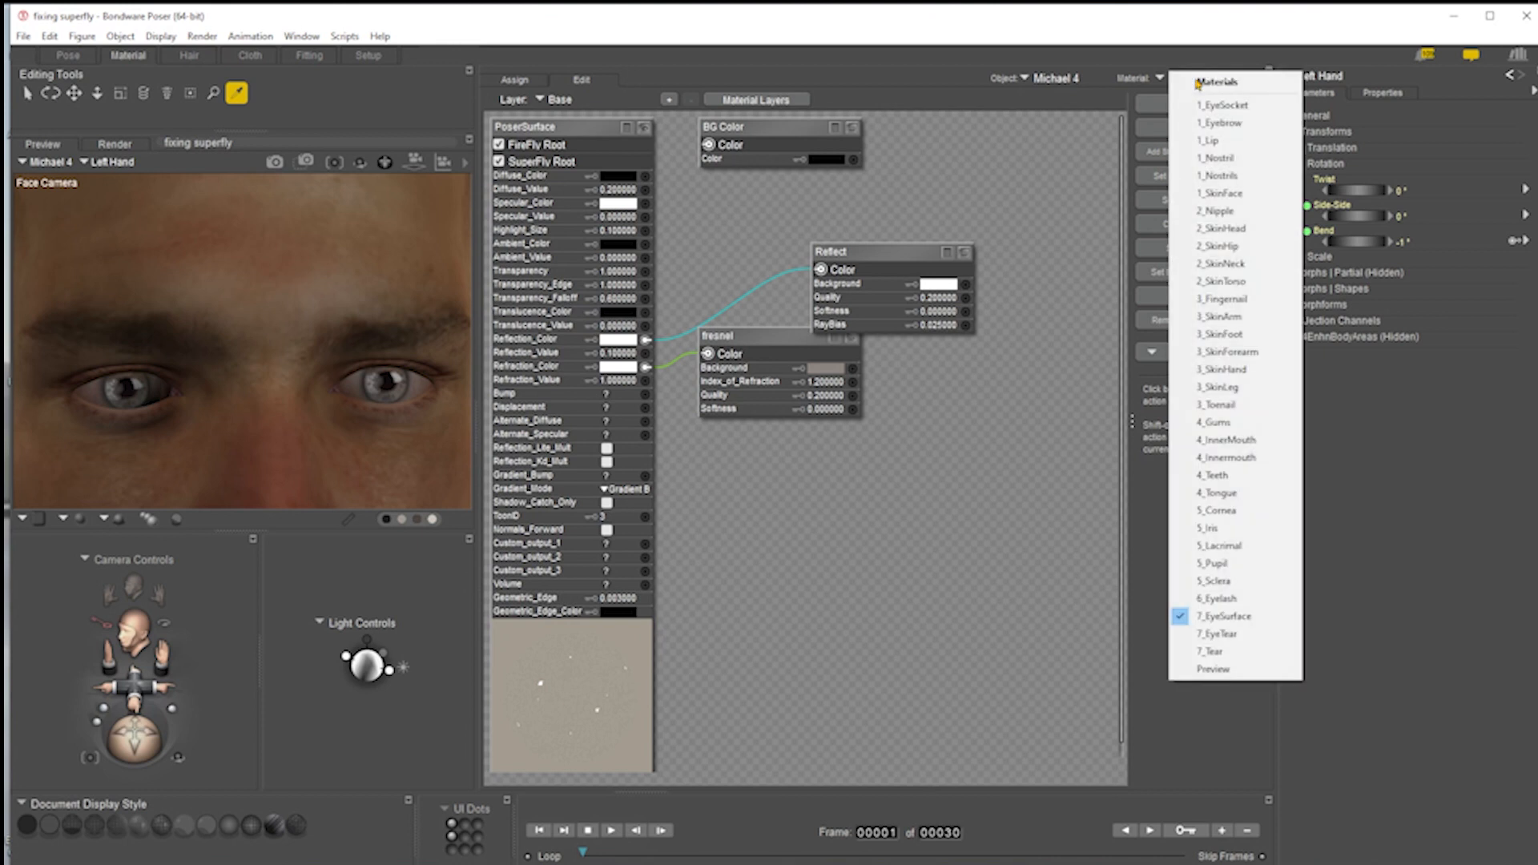
left_click(1262, 512)
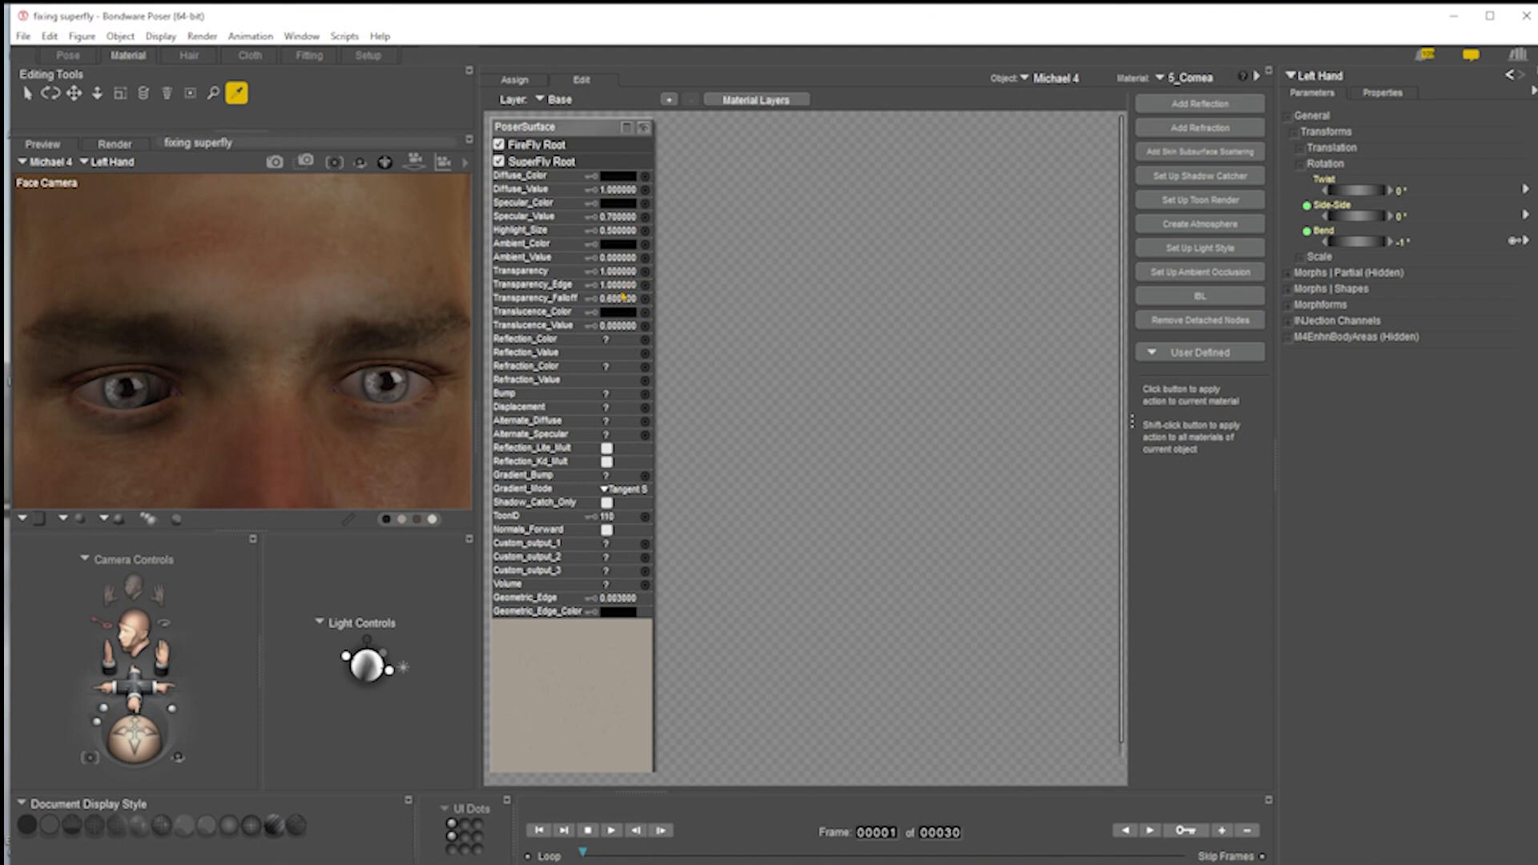
left_click(628, 219)
key("BackSpace")
type(".1")
key("Return")
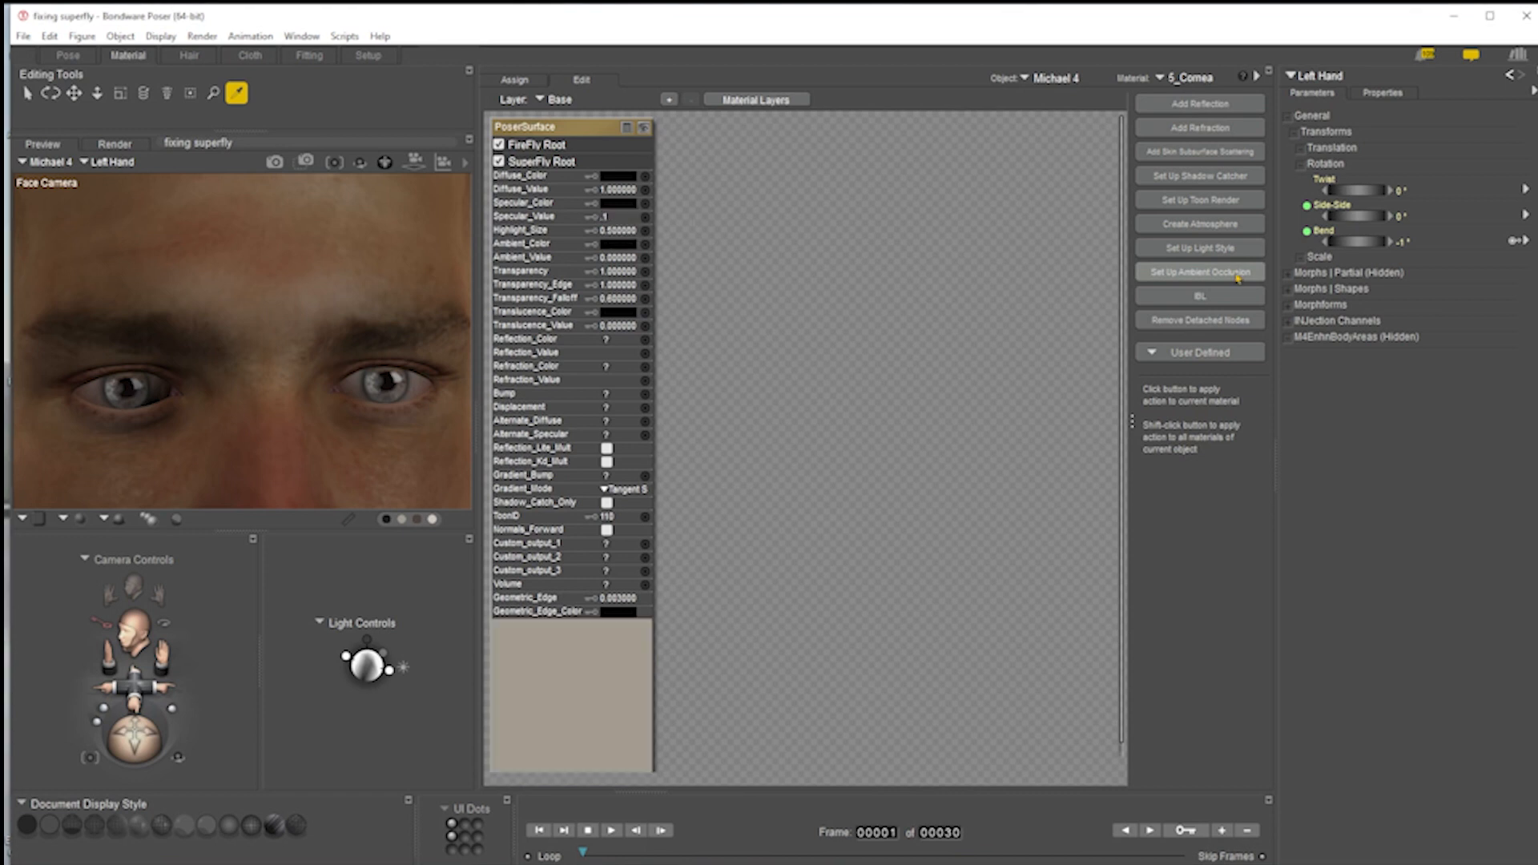
- Set the Highlight_Size of the 5_Cornea material to 0.1 and render the eyes
left_click(617, 232)
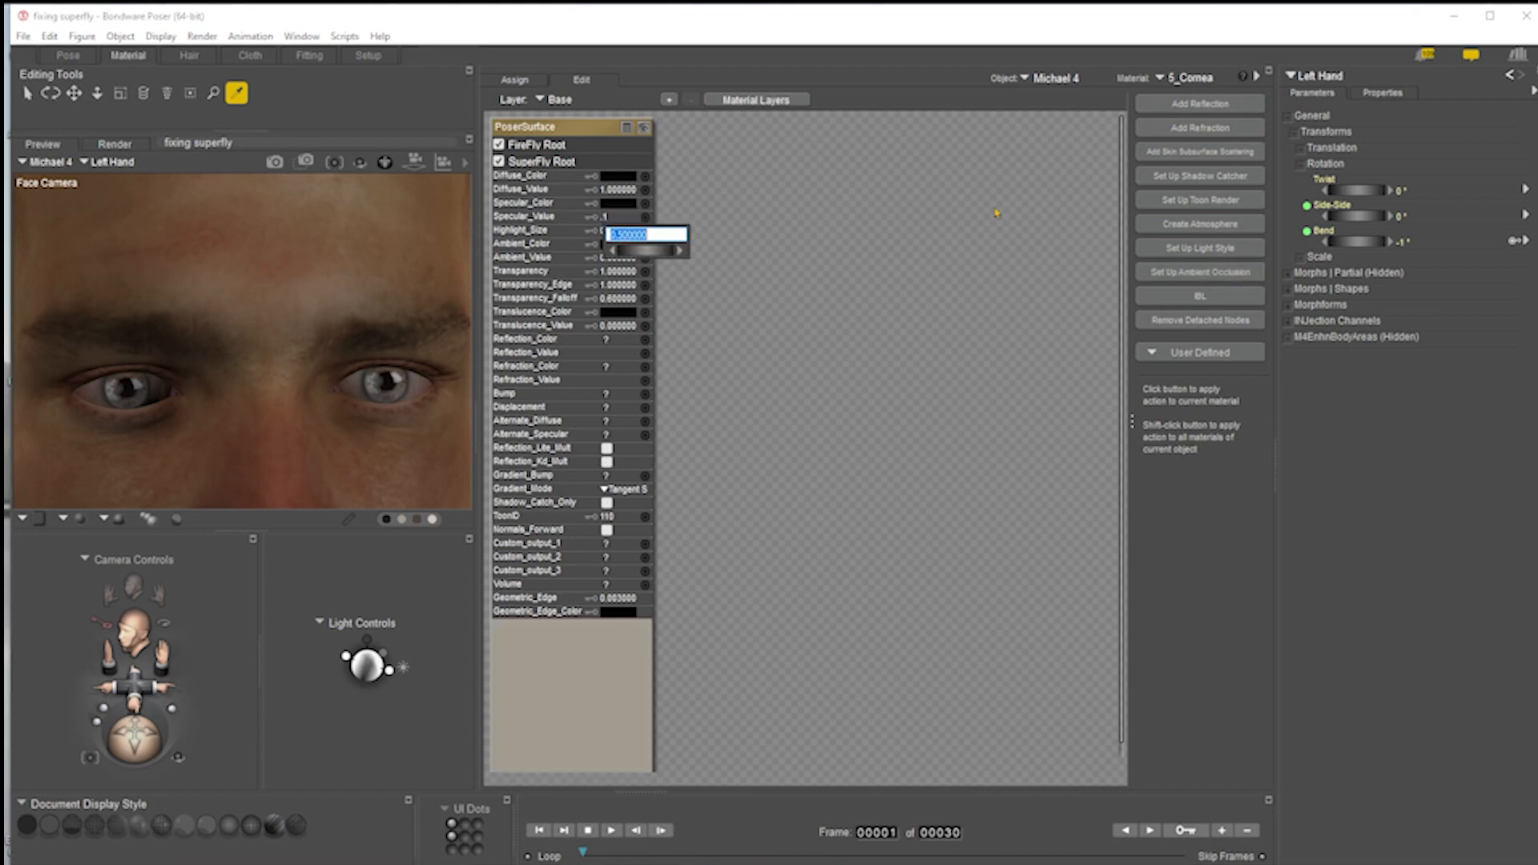
key("BackSpace")
type(".1")
key("Return")
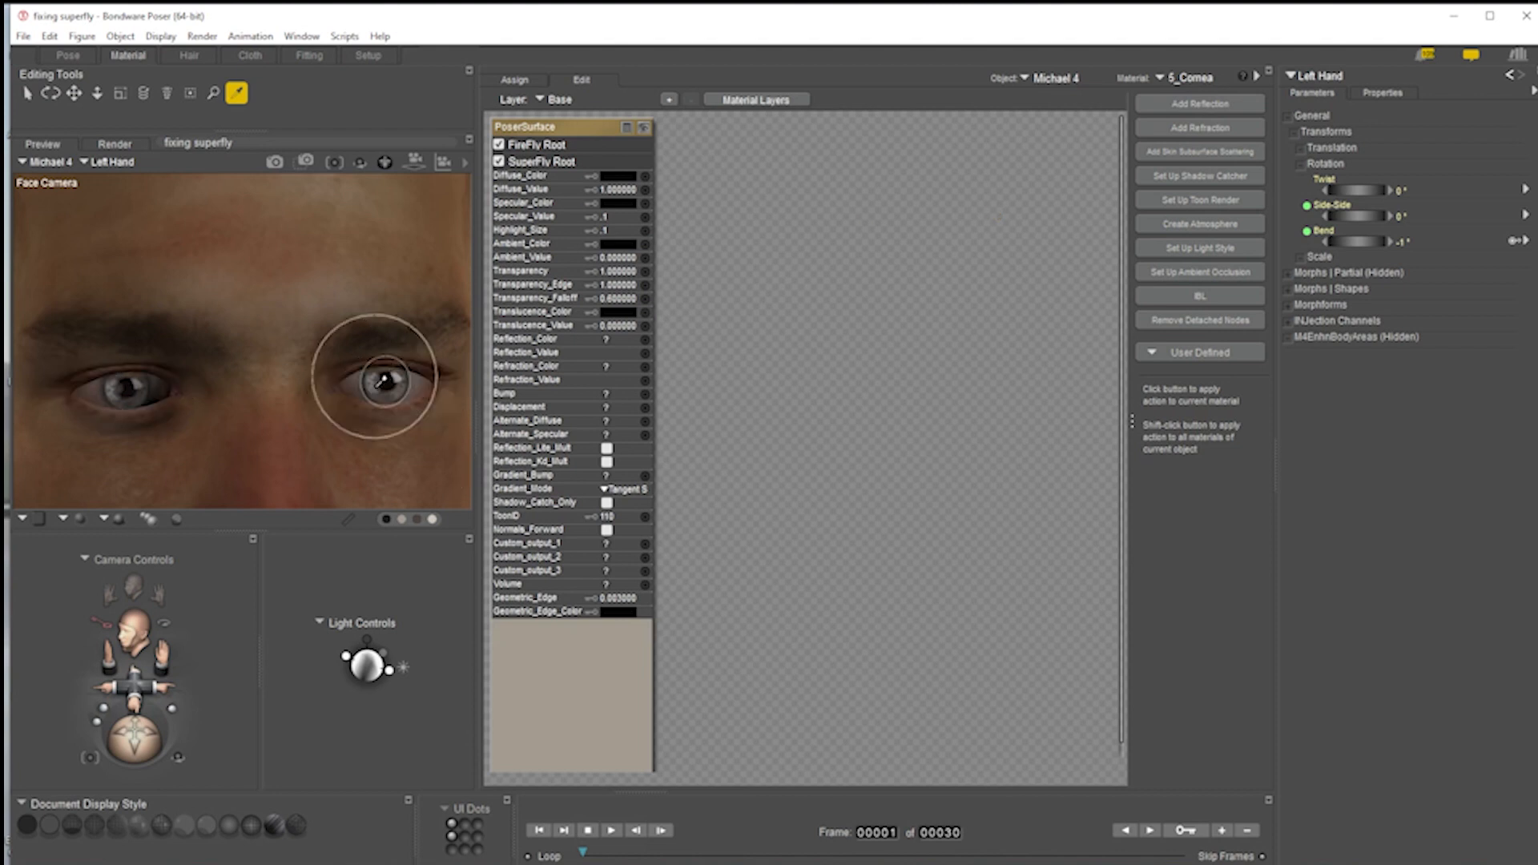
left_click(275, 161)
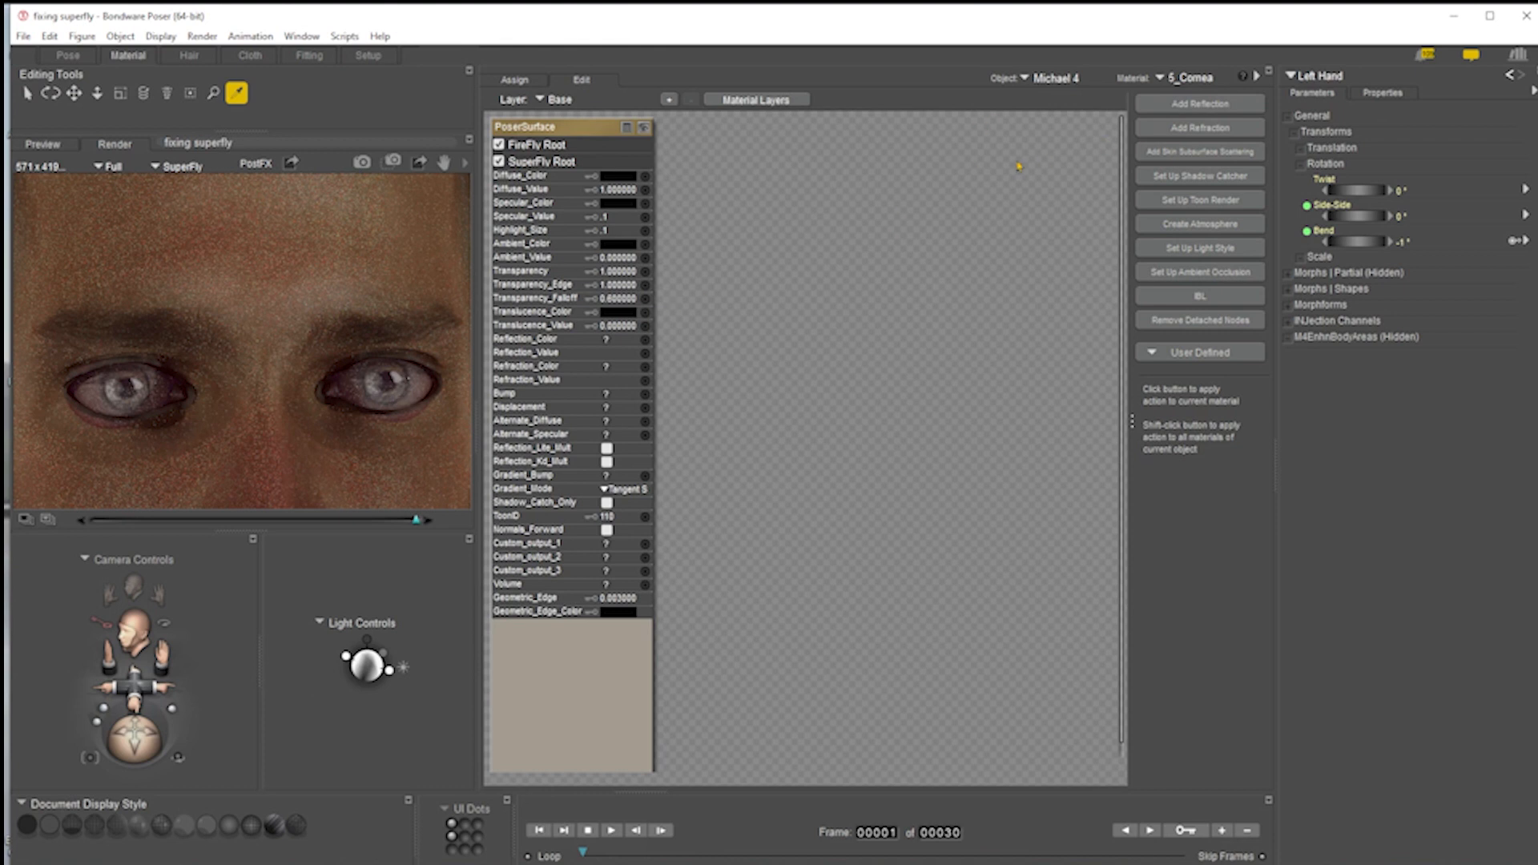
- Open the 5_Iris material and copy the folder path of the Image_Map_4 texture, keeping that texture assigned
left_click(1197, 81)
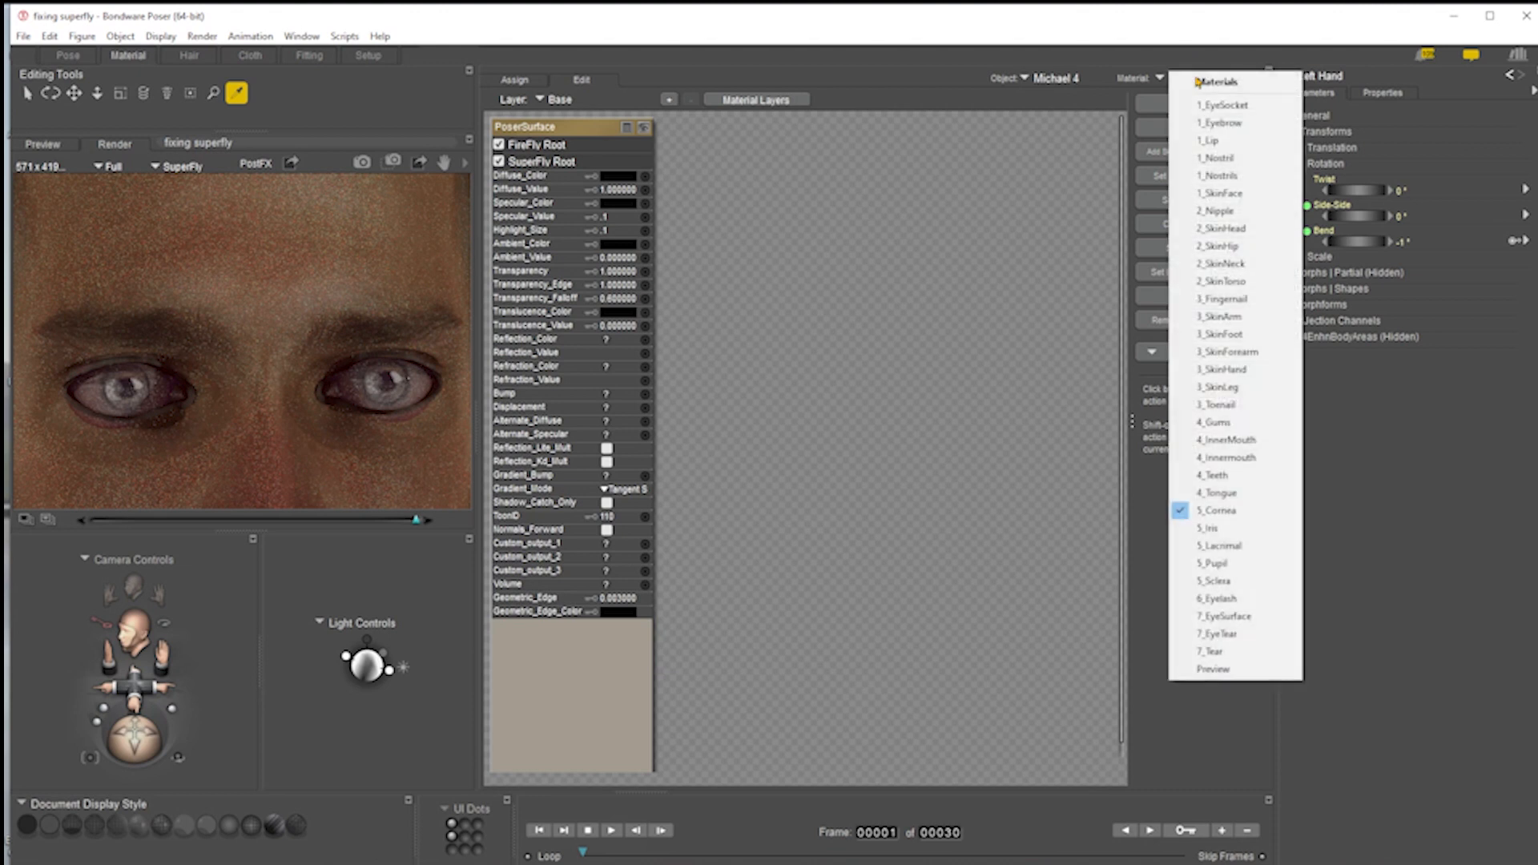
left_click(1240, 532)
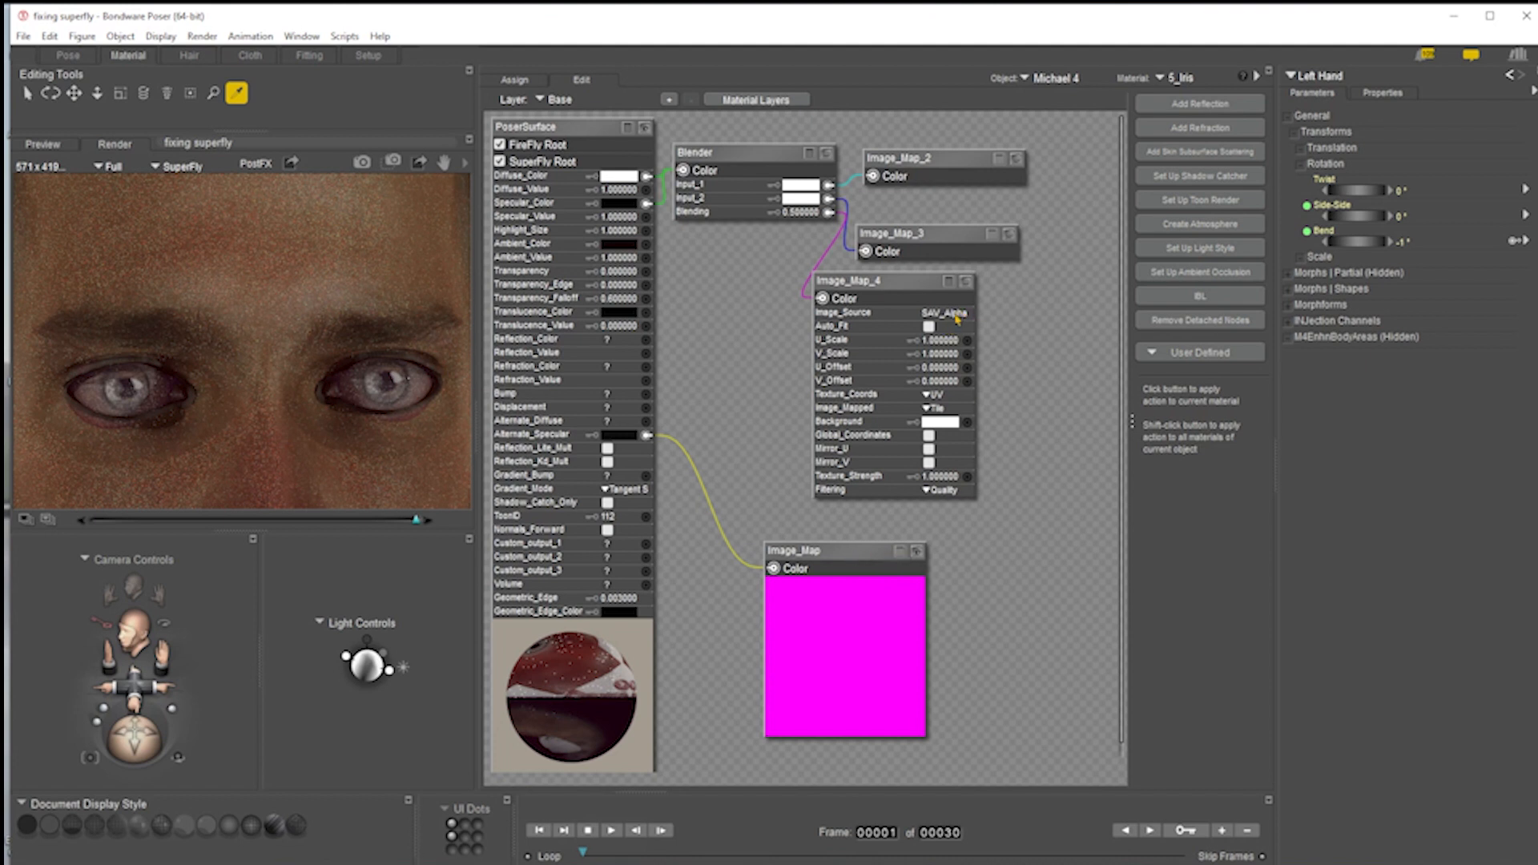
left_click(888, 287)
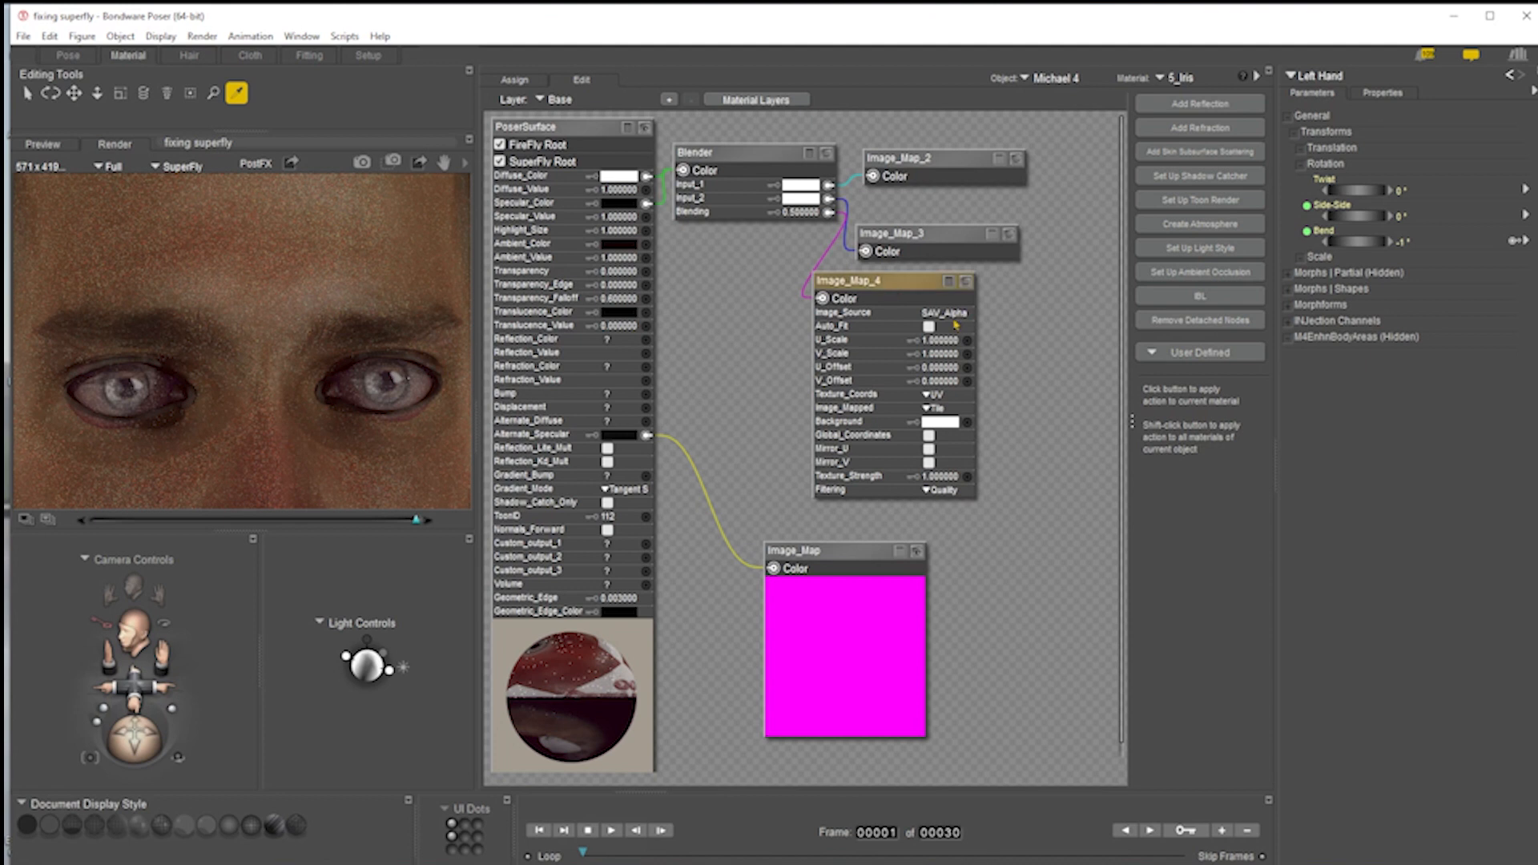
left_click(954, 319)
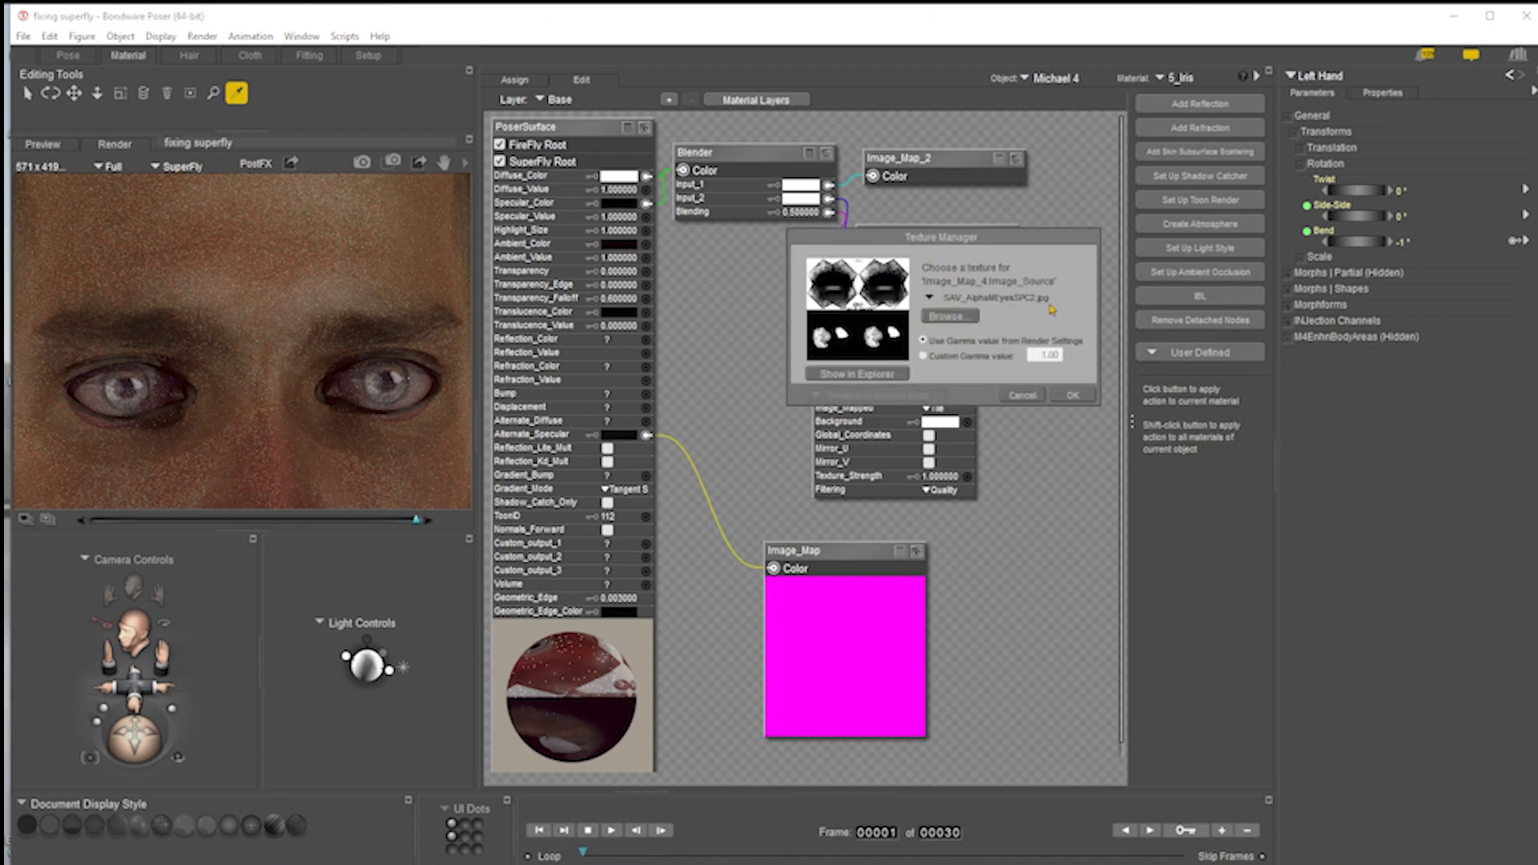
left_click(958, 324)
left_click(1366, 179)
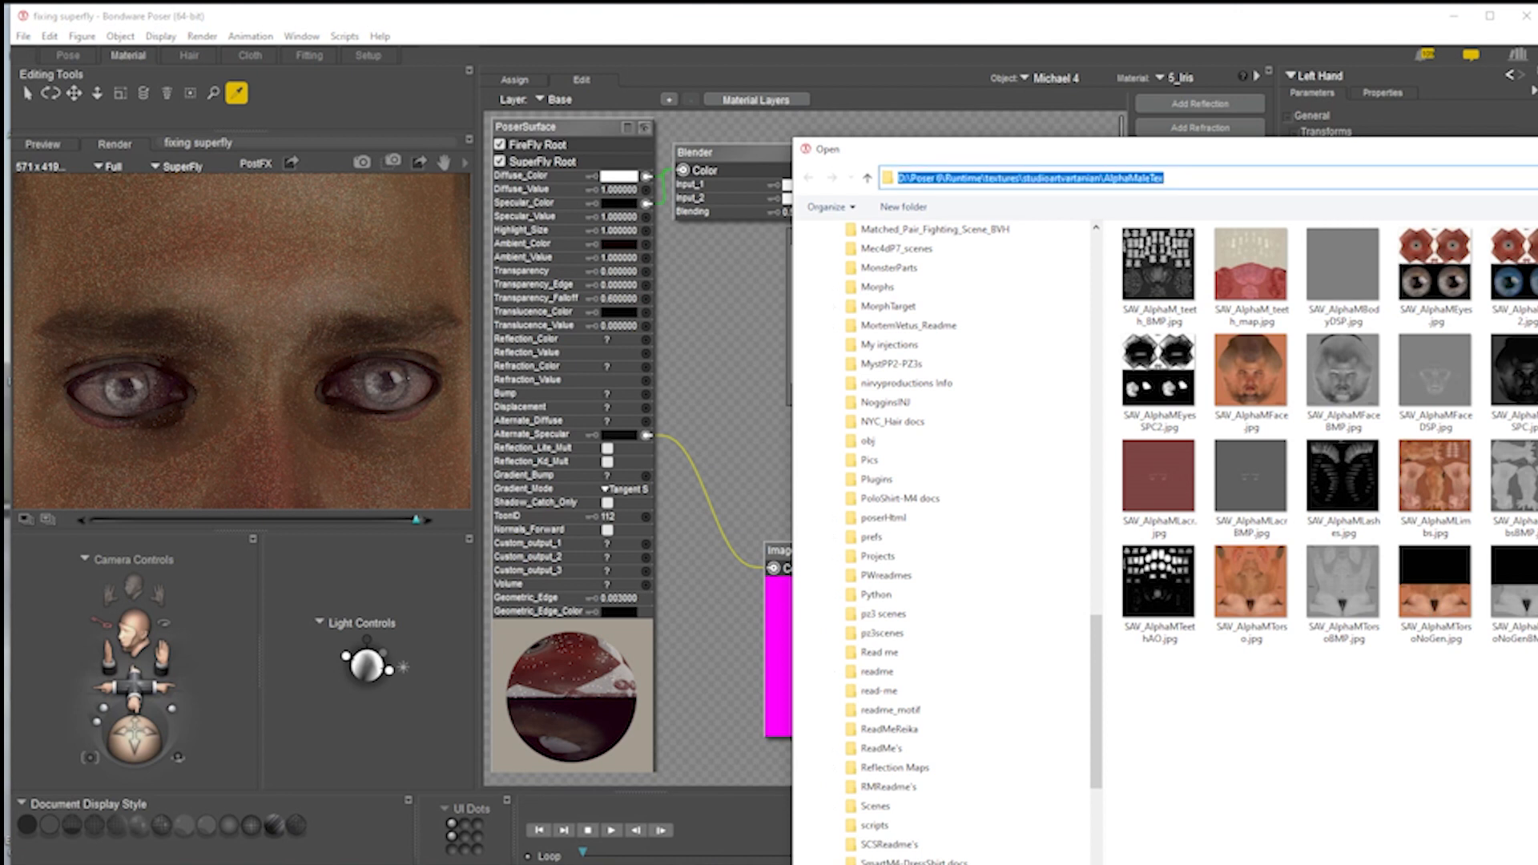
key("Escape")
key("Escape")
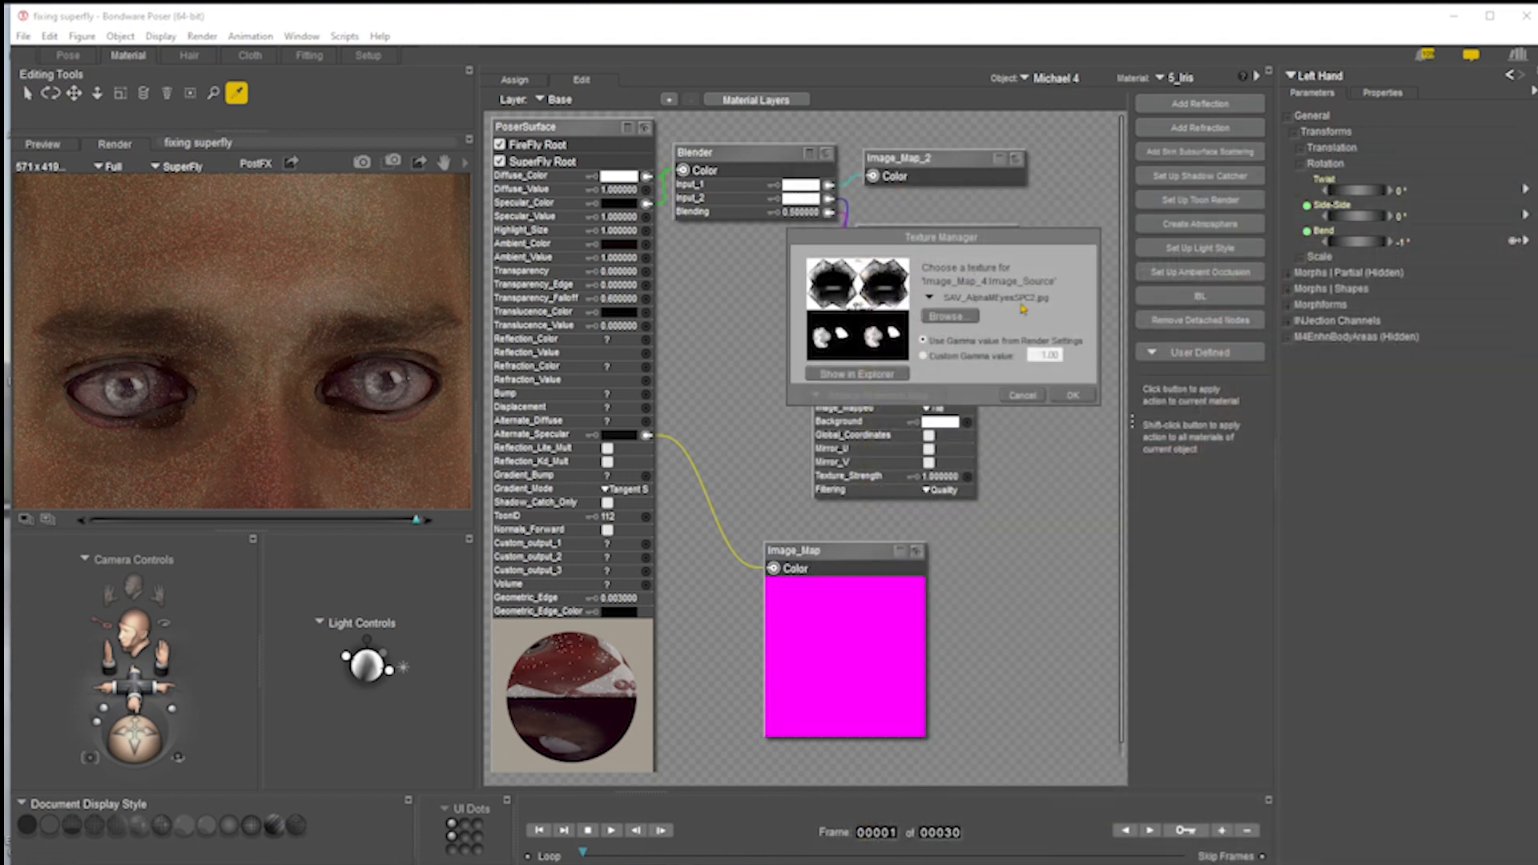
left_click(1020, 396)
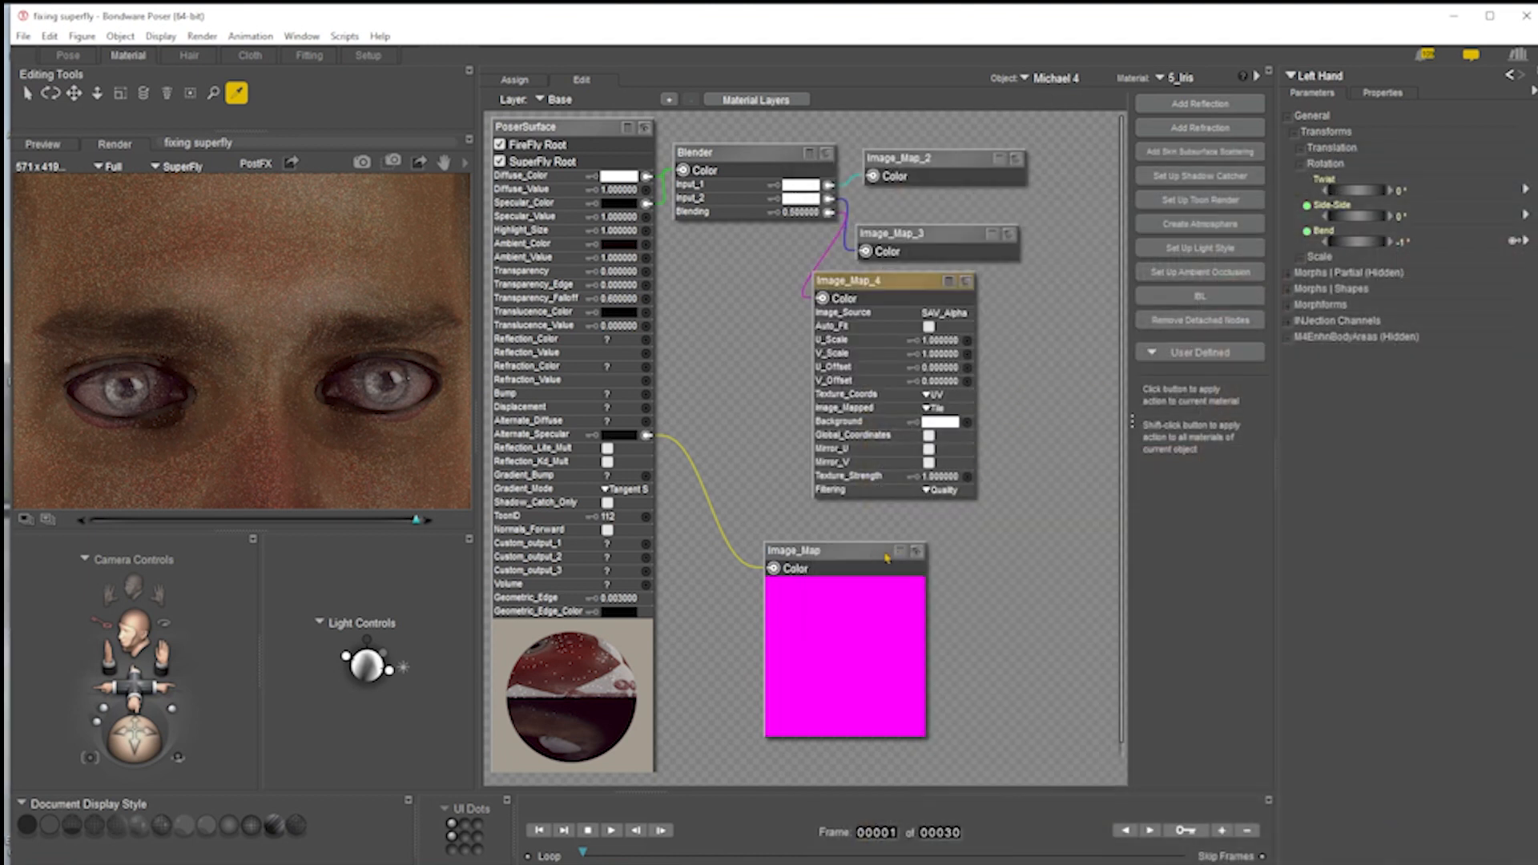
- Load SAV_AlphaMEyesSPC.jpg from D:\Poser 6\Runtime\textures\studioartvartanian\AlphaMaleTex into the Image_Map node feeding Alternate_Specular, and render
left_click(903, 552)
left_click(896, 586)
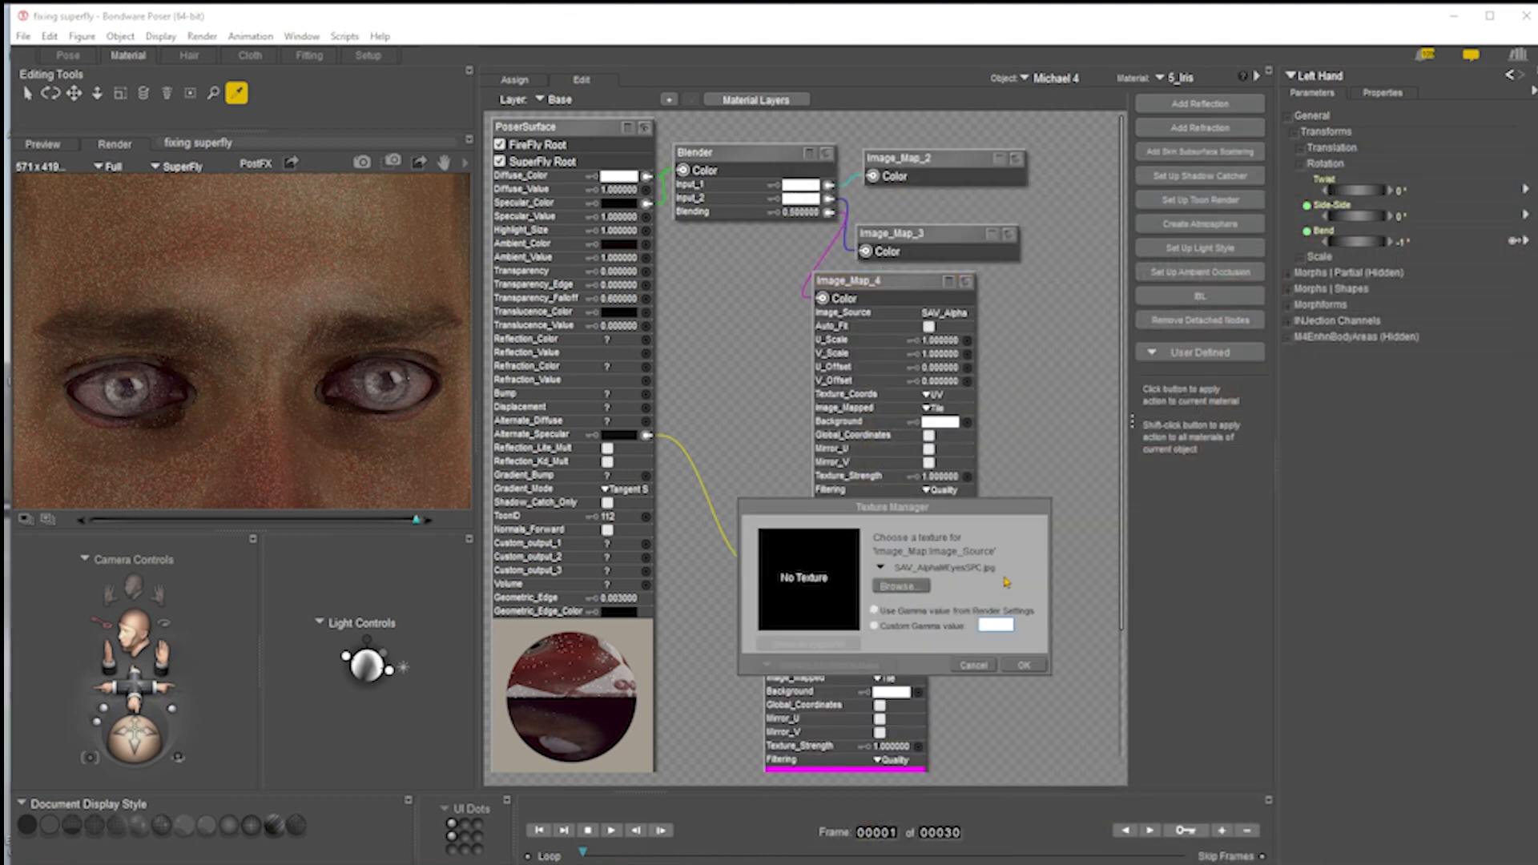
left_click(895, 586)
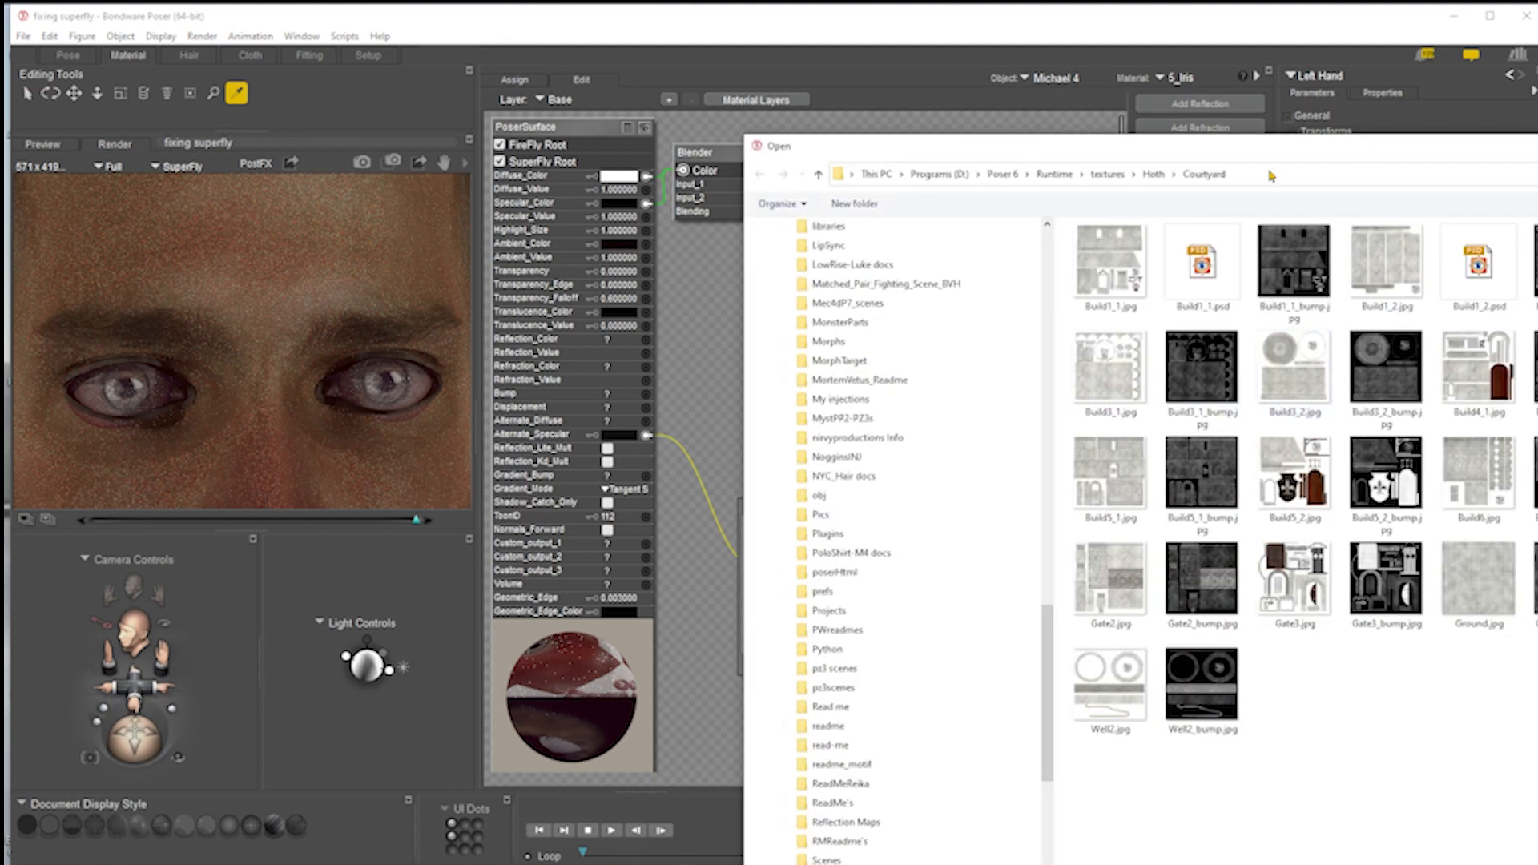
left_click(1286, 171)
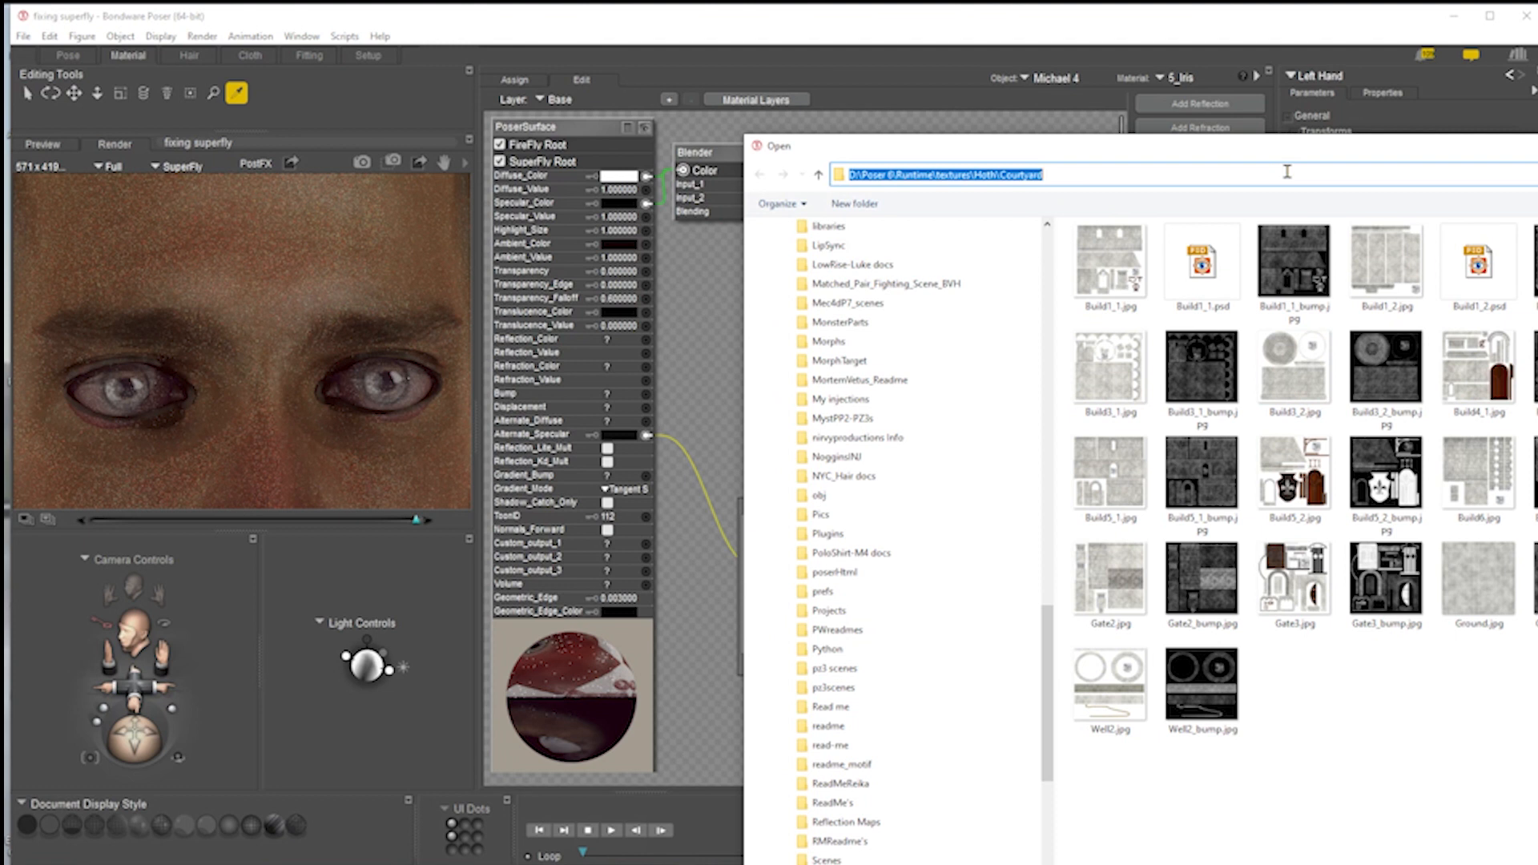
type("D:\\Poser 6\\Runtime\\textures\\studioartvartanian\\AlphaMaleTex")
key("Return")
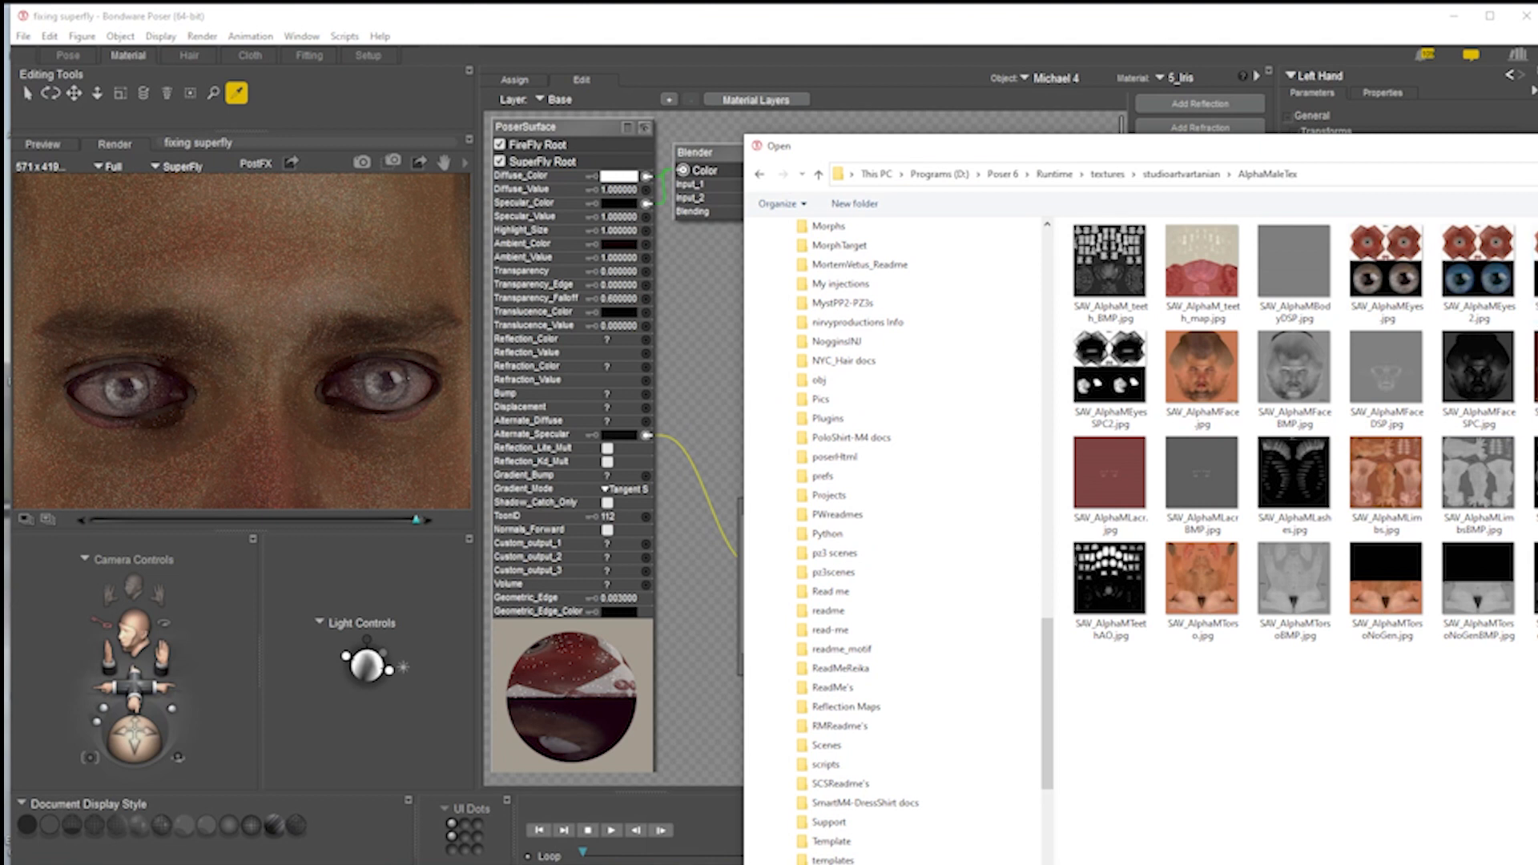
double_click(1536, 261)
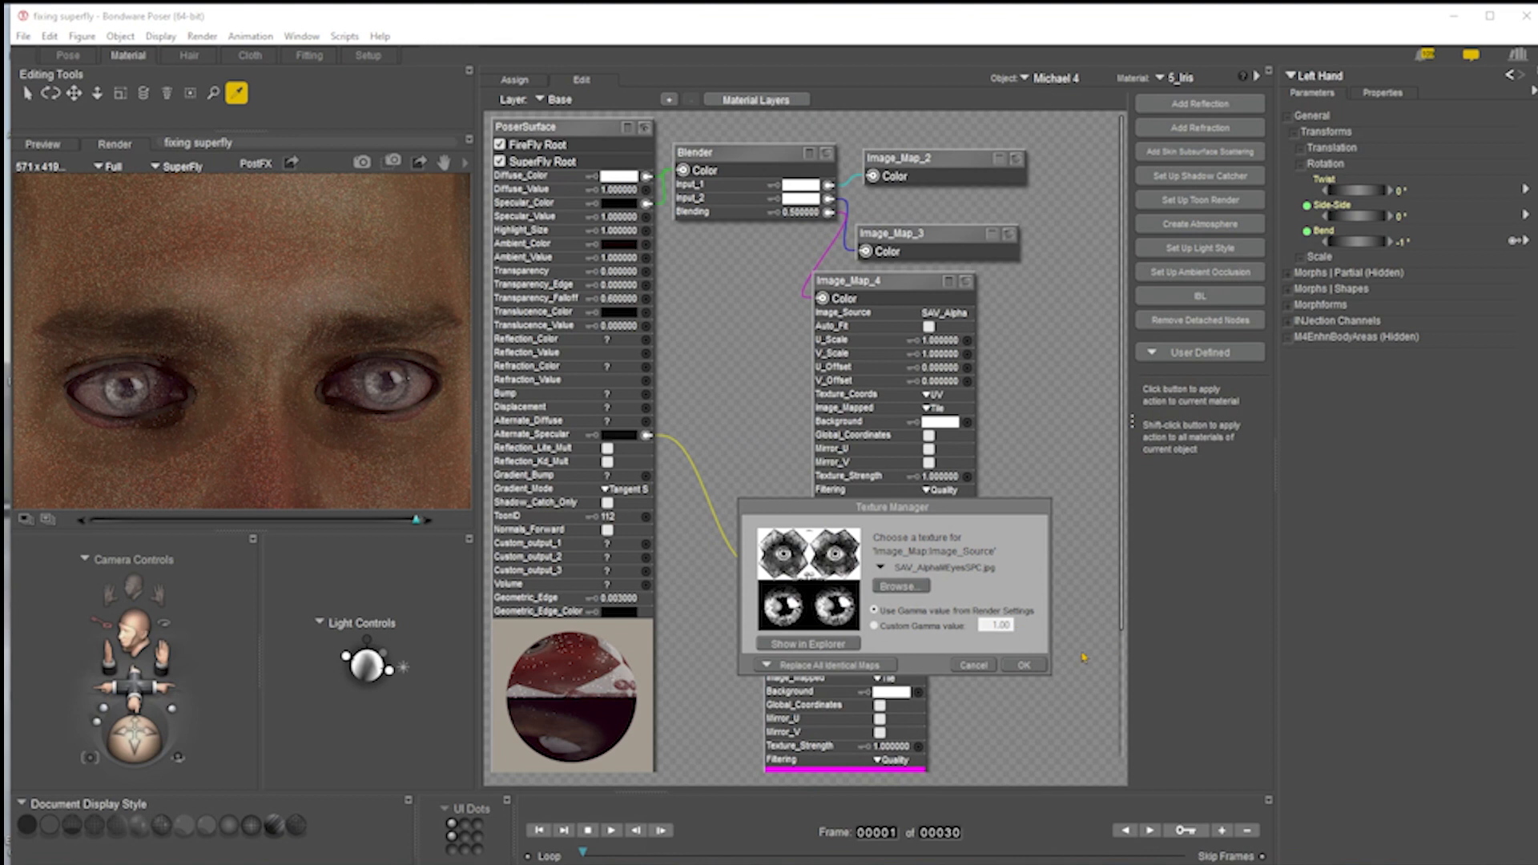
left_click(1023, 665)
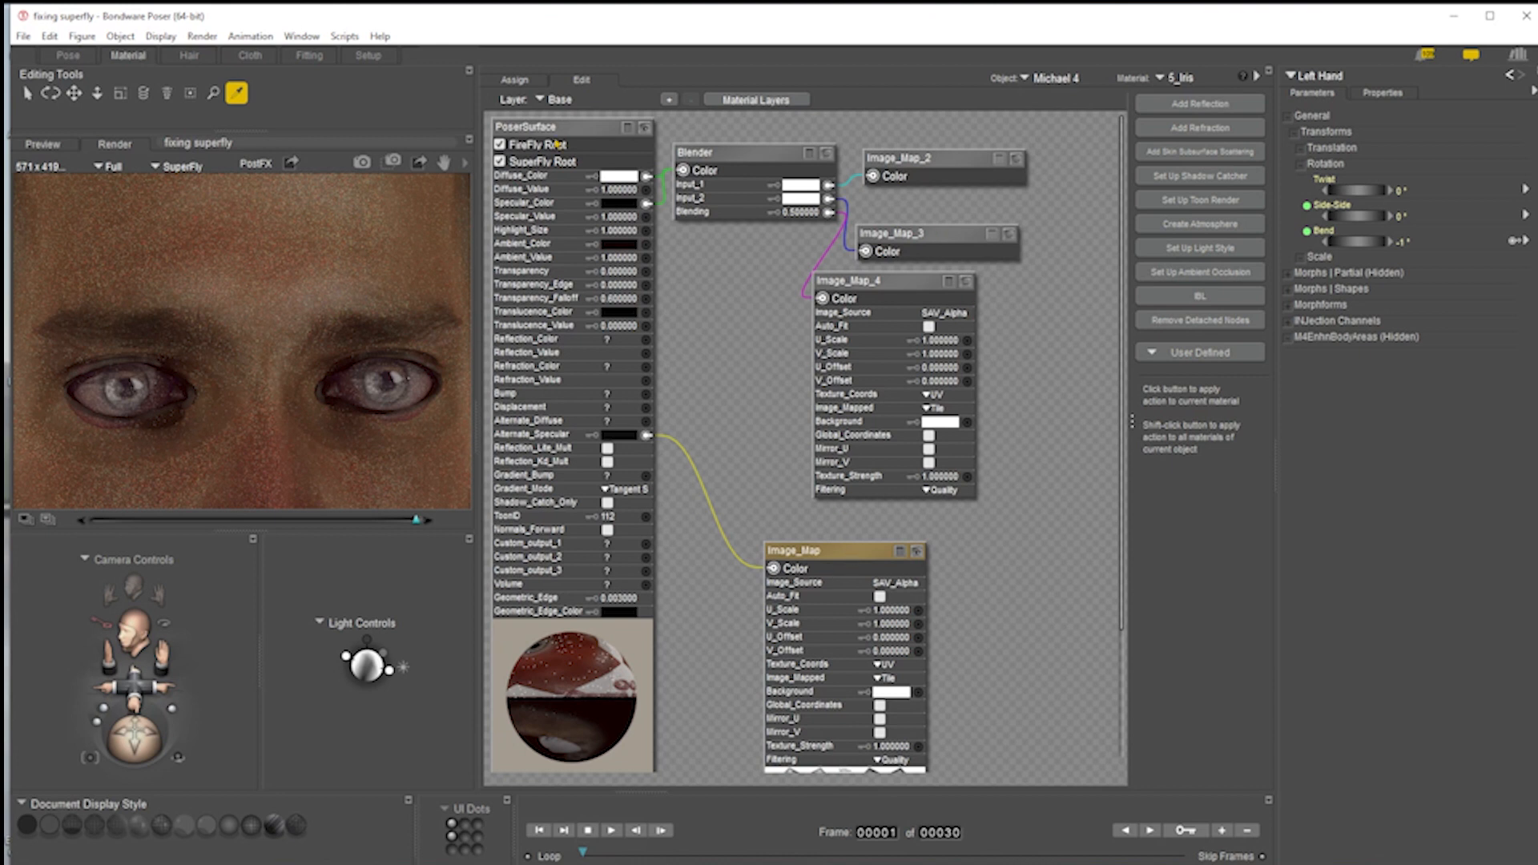
key("ctrl+r")
- Preview the Blender node, check the texture assigned to Image_Map_3, and spread Image_Map_3 and Image_Map_4 away from the Blender
left_click(825, 153)
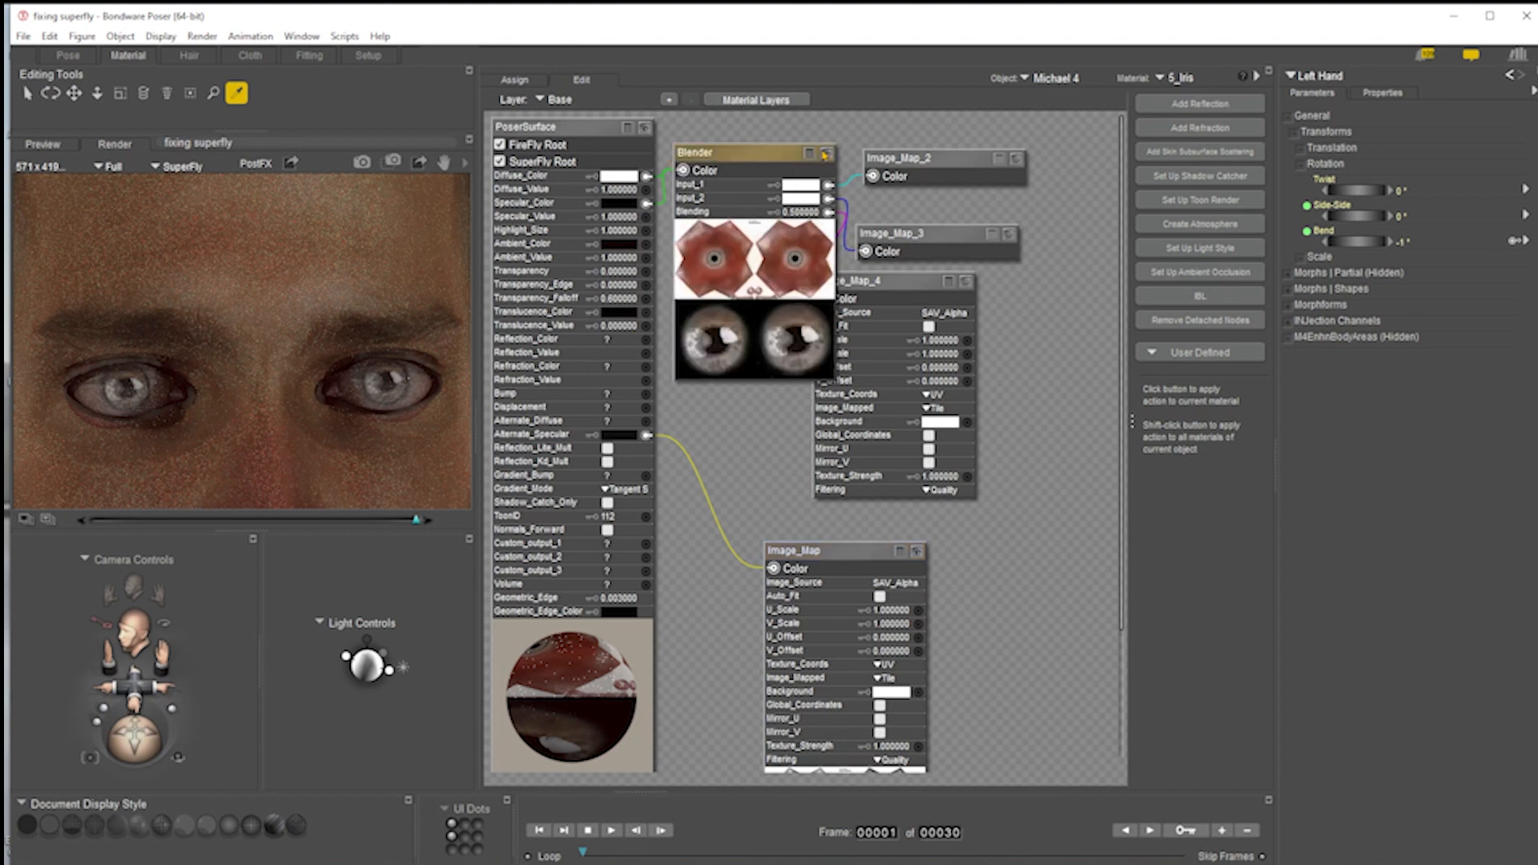
left_click_drag(890, 279, 988, 312)
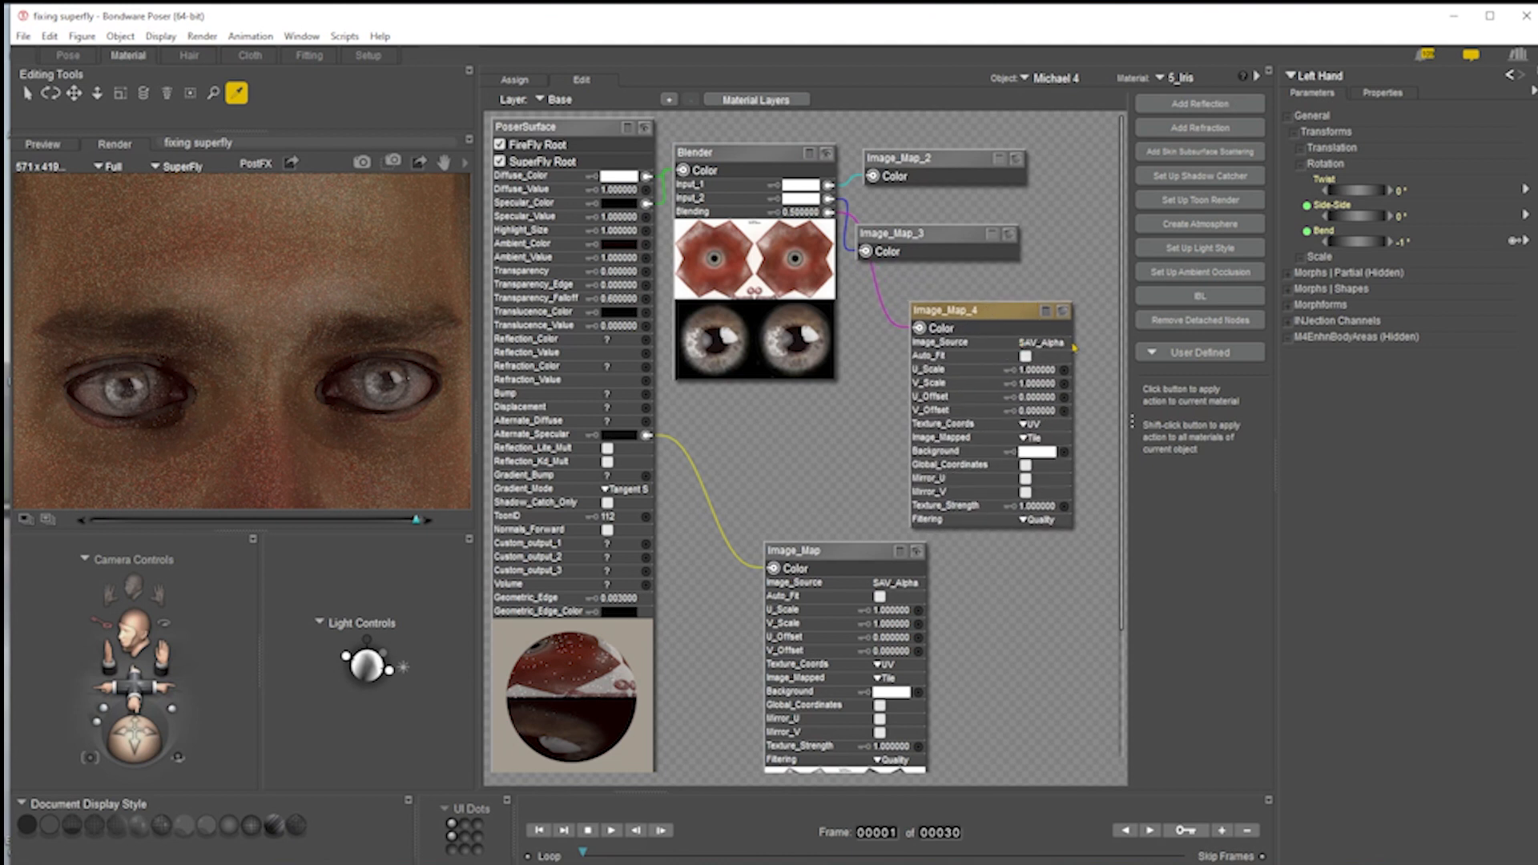
left_click_drag(920, 233, 1002, 218)
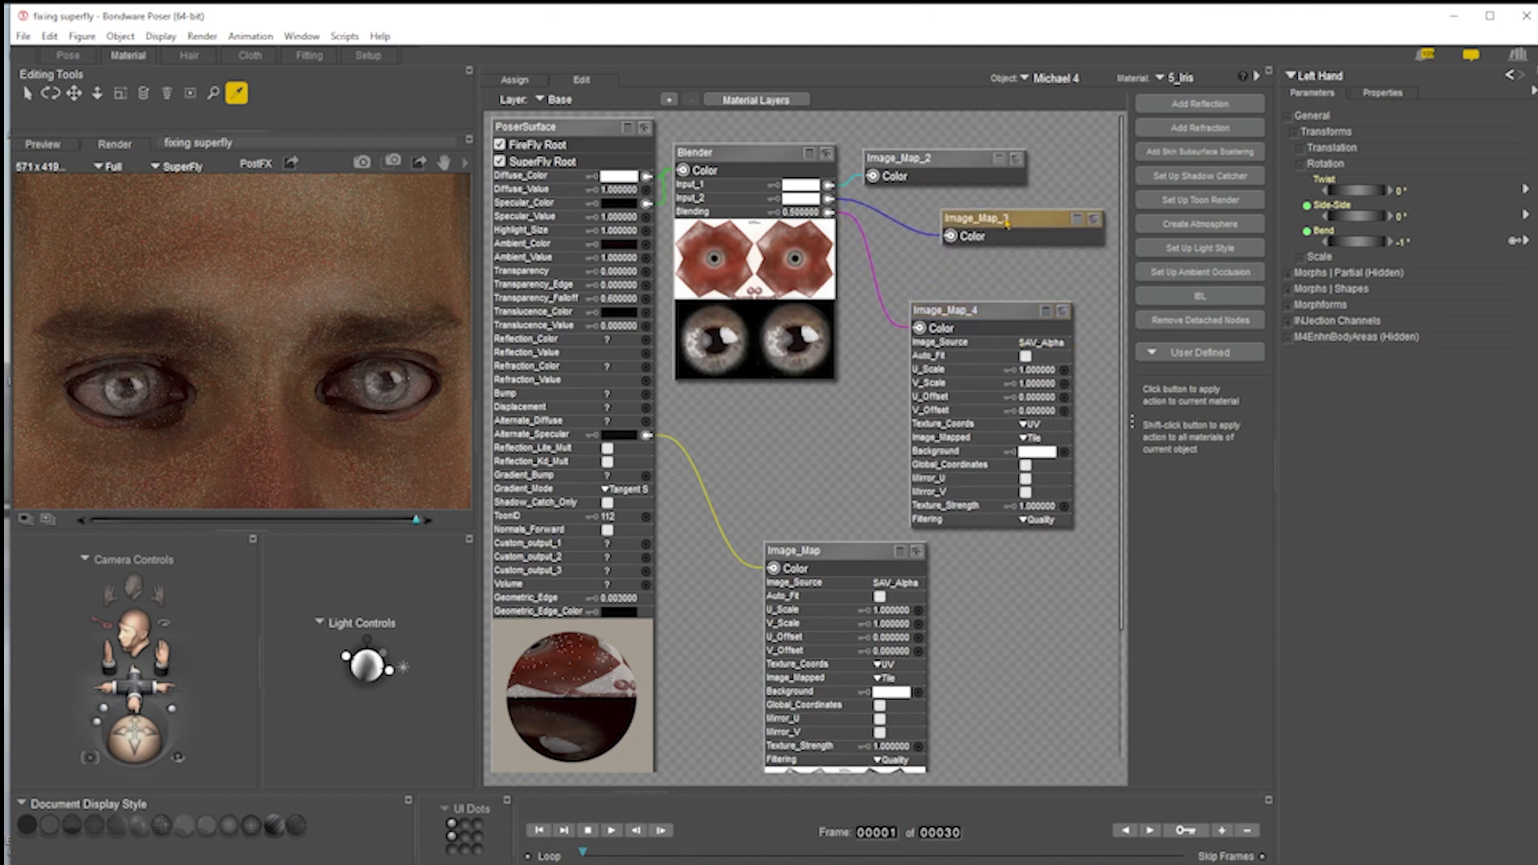
left_click(1094, 221)
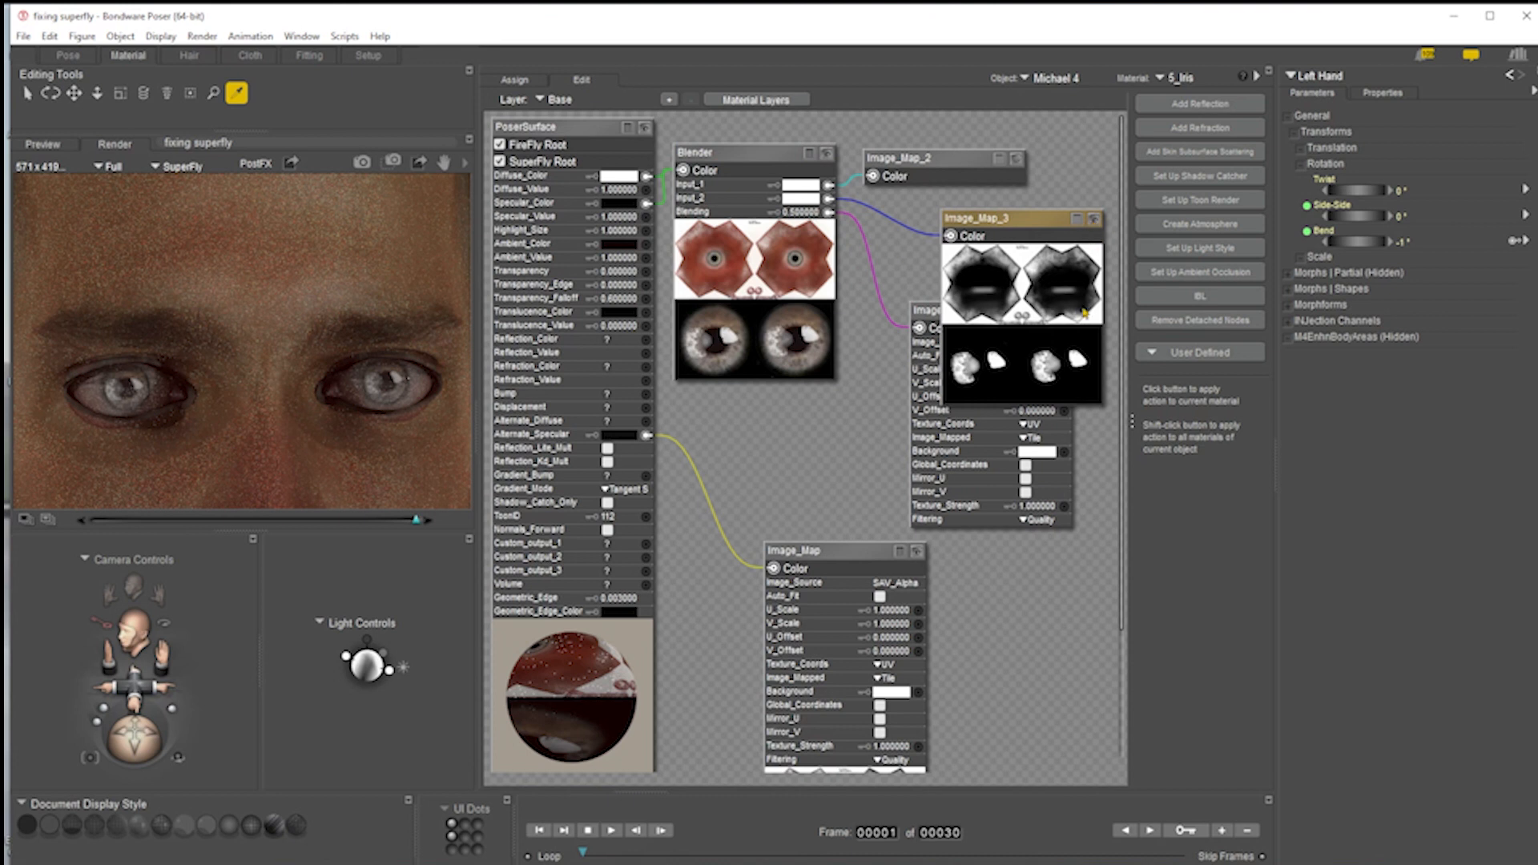
left_click(1077, 221)
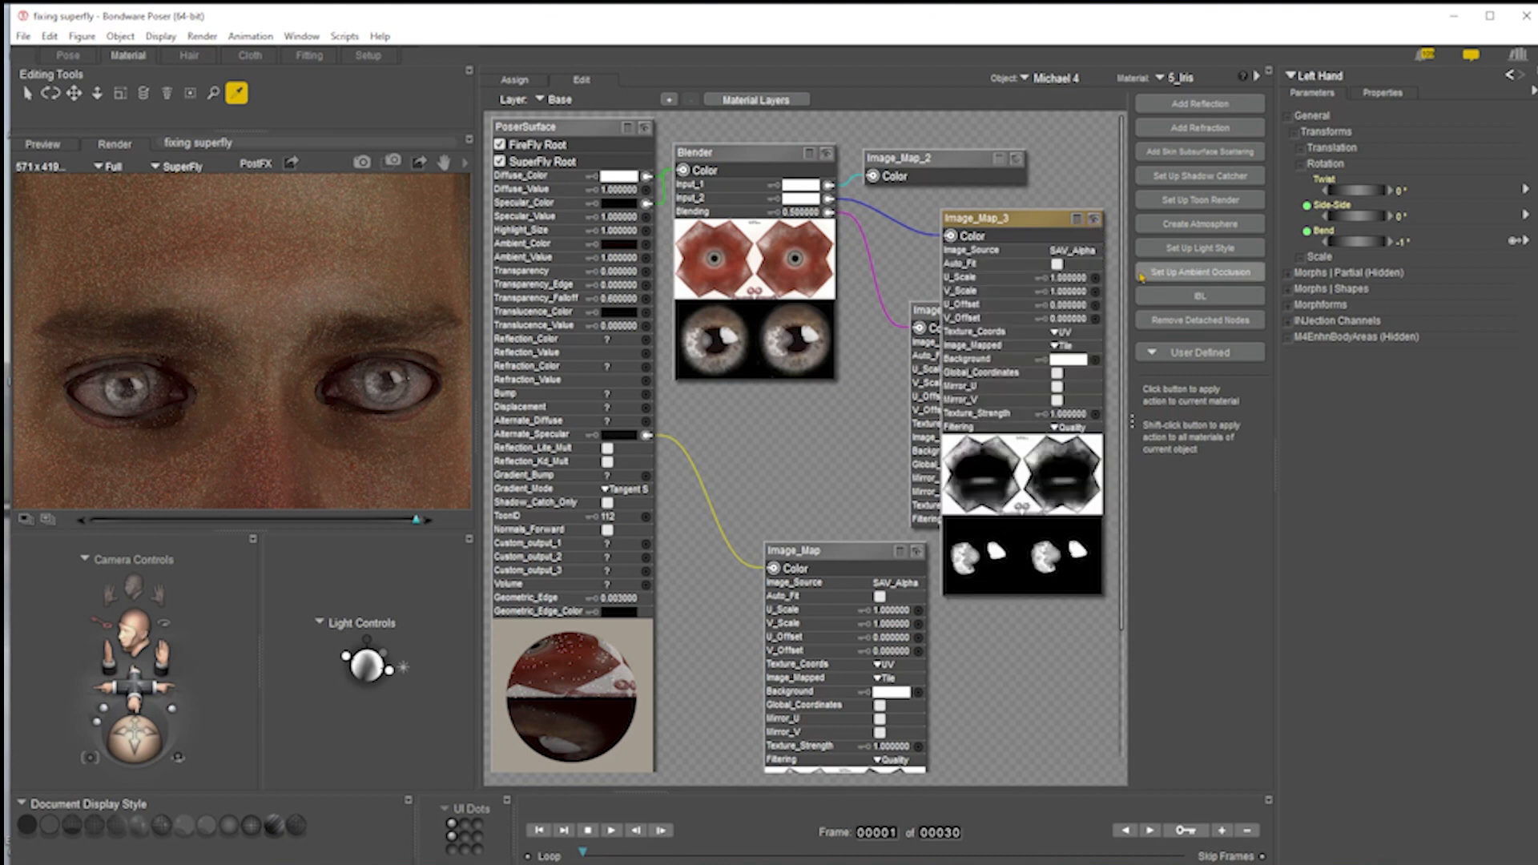
left_click(1080, 253)
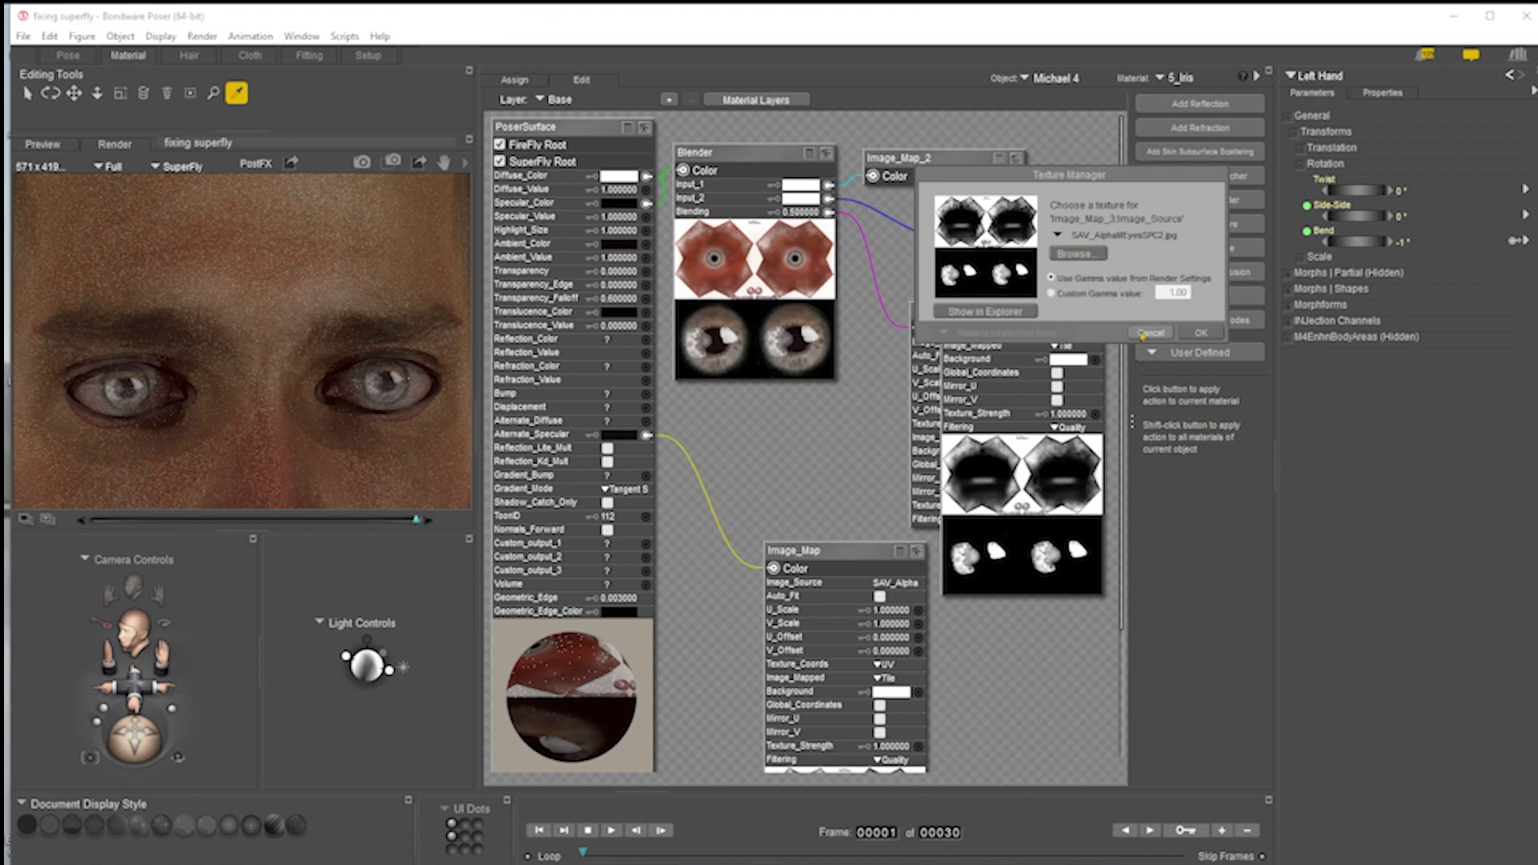
left_click(1150, 332)
left_click_drag(979, 222, 1057, 240)
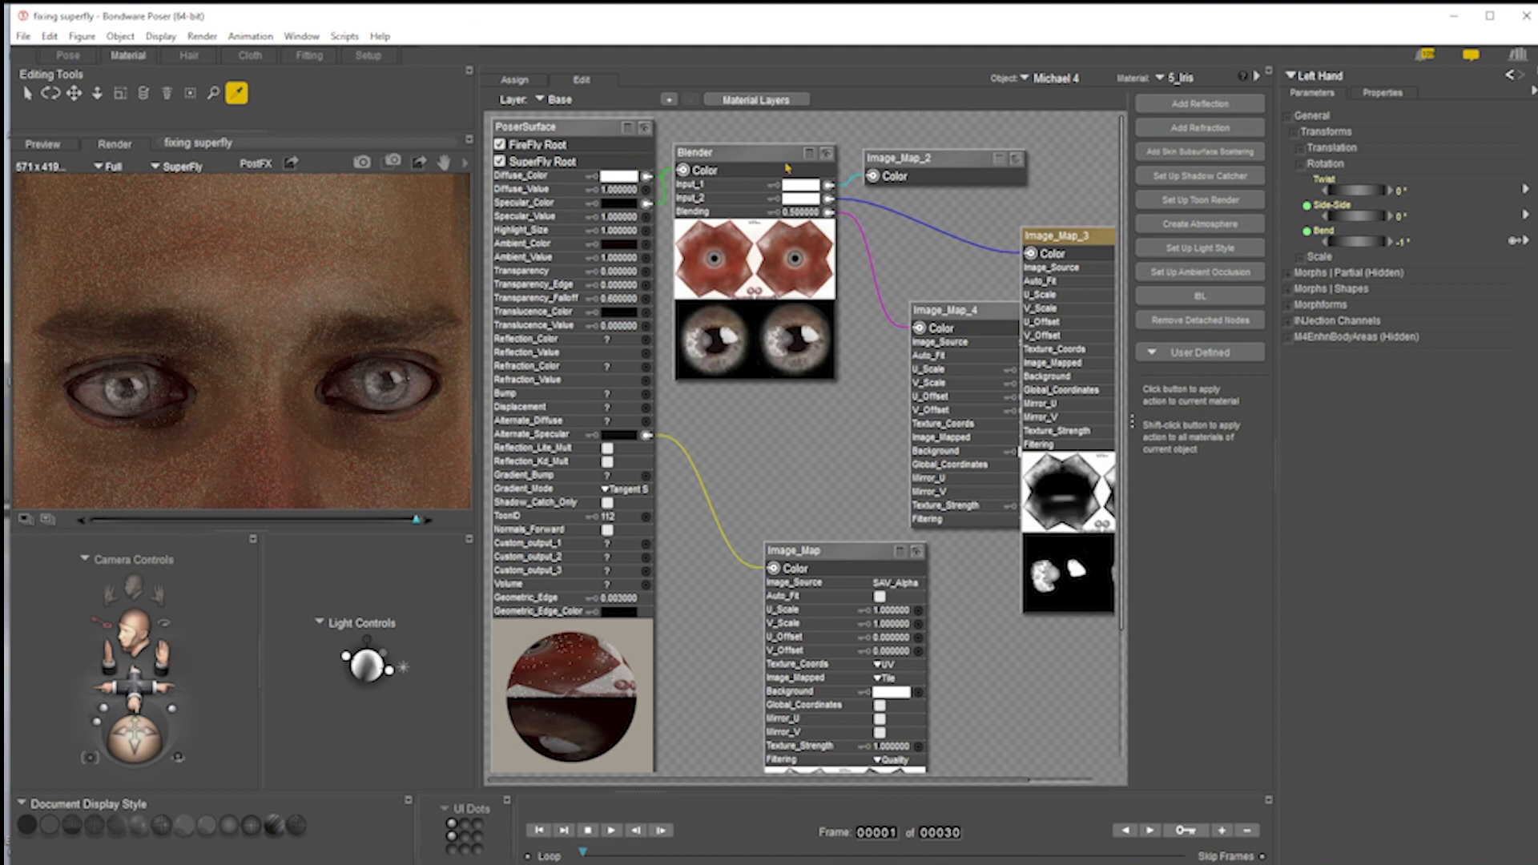
- Check the texture assigned to Image_Map_2 and move the Image_Map_2 and Blender nodes apart
left_click(1001, 163)
left_click(1011, 192)
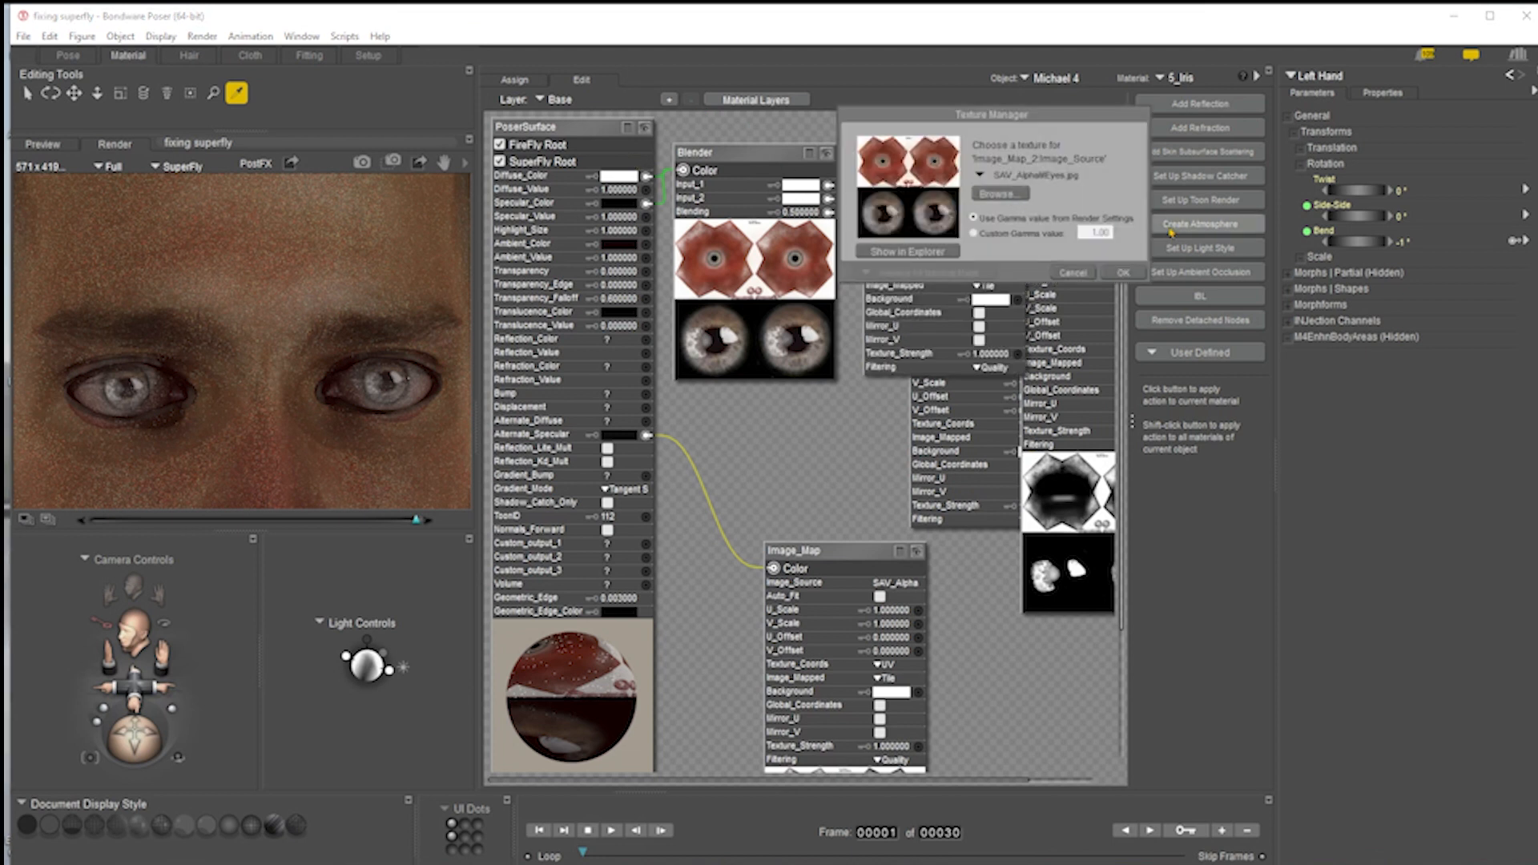
left_click(1082, 276)
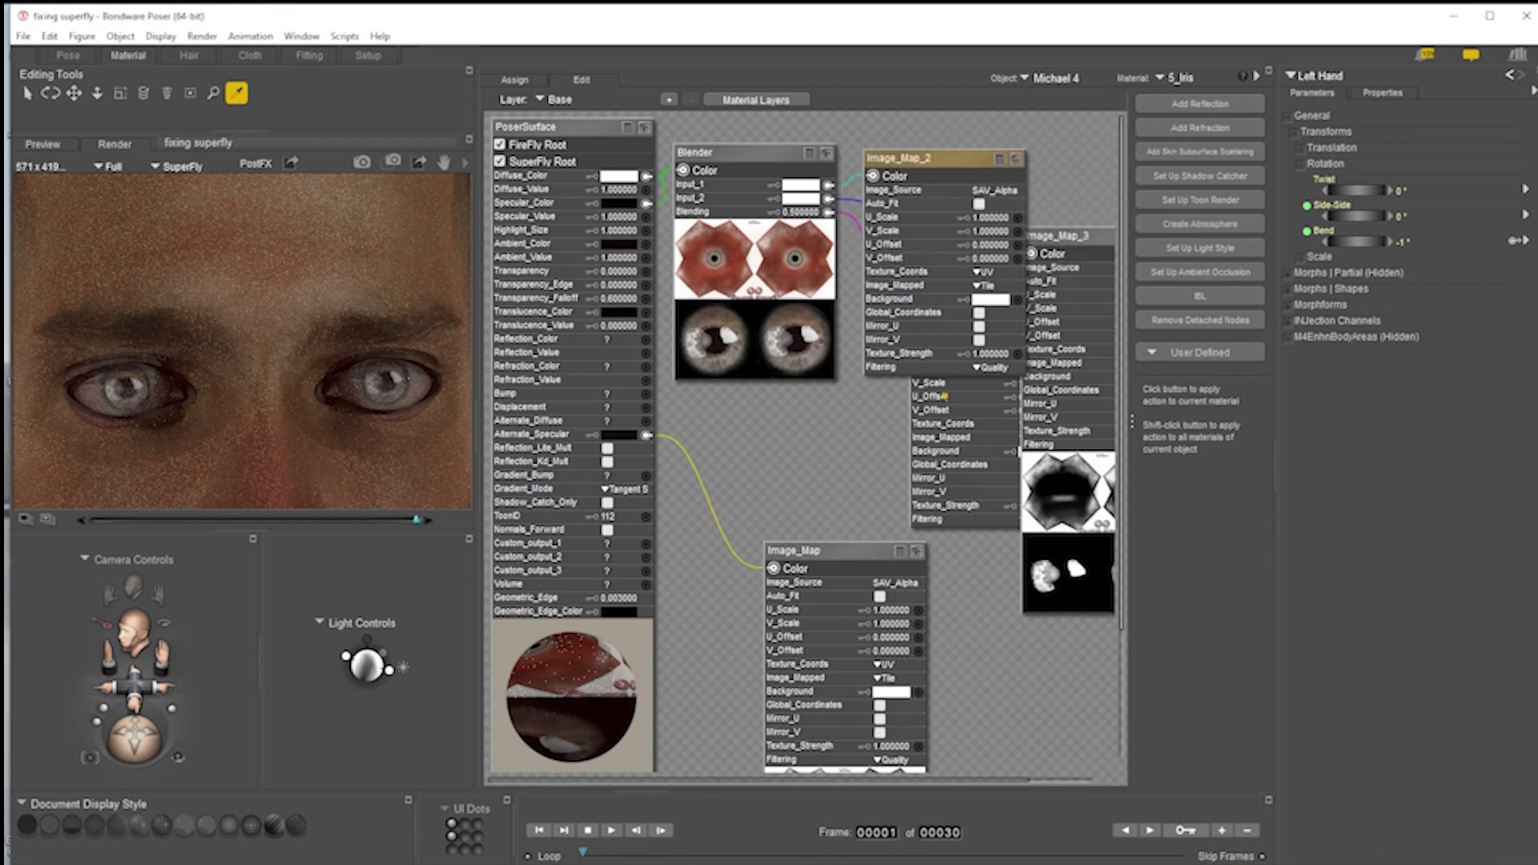
left_click_drag(921, 158, 981, 166)
left_click_drag(785, 154, 801, 246)
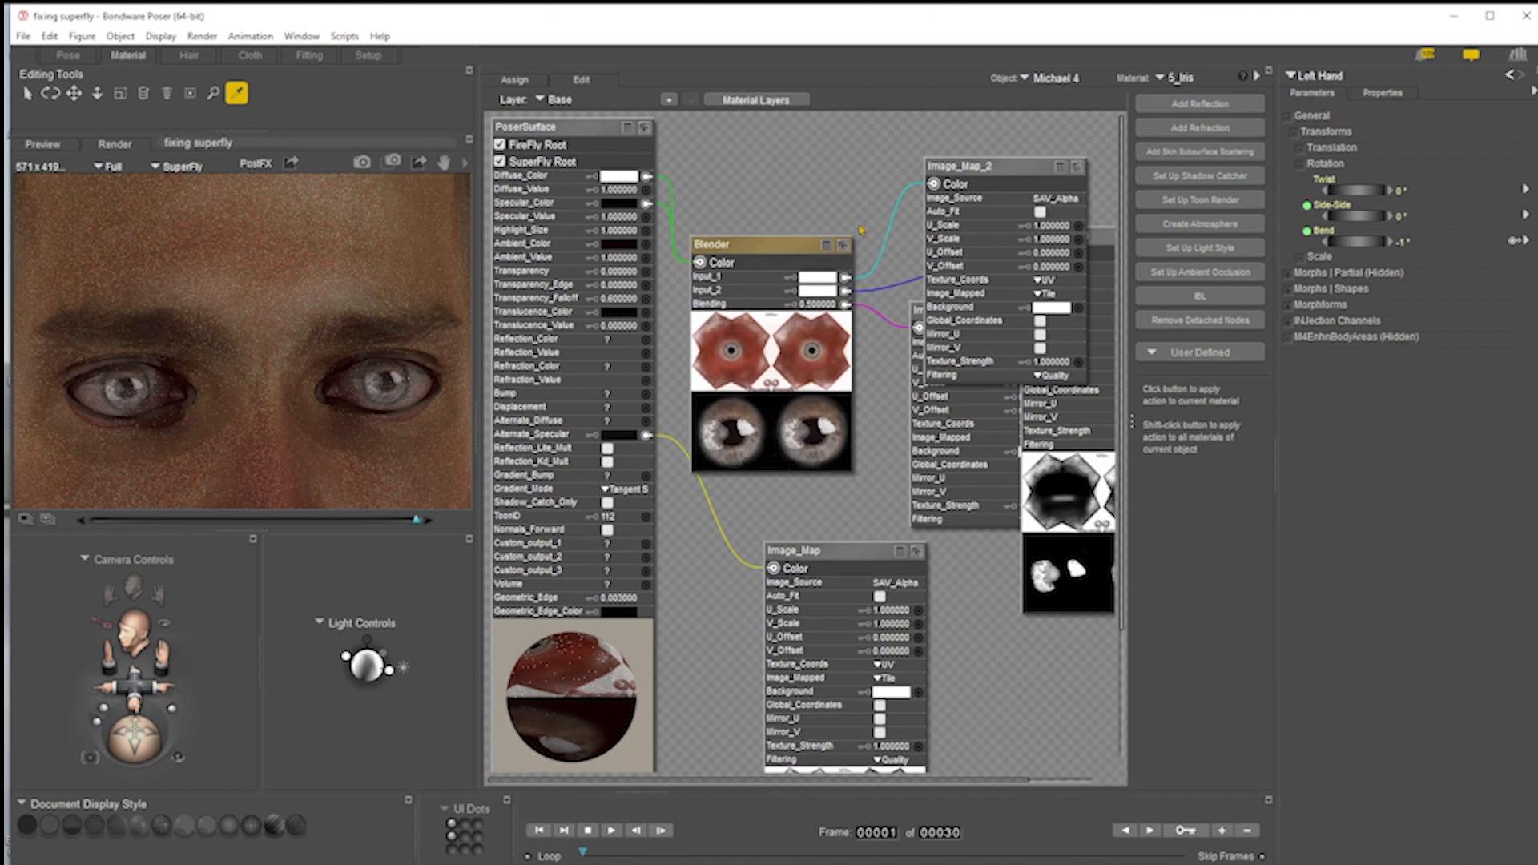
- Connect Image_Map_2 to Diffuse_Color and Image_Map_3 to Specular_Color of the 5_Iris material in place of the Blender, and render
left_click(933, 186)
left_click_drag(934, 186, 648, 176)
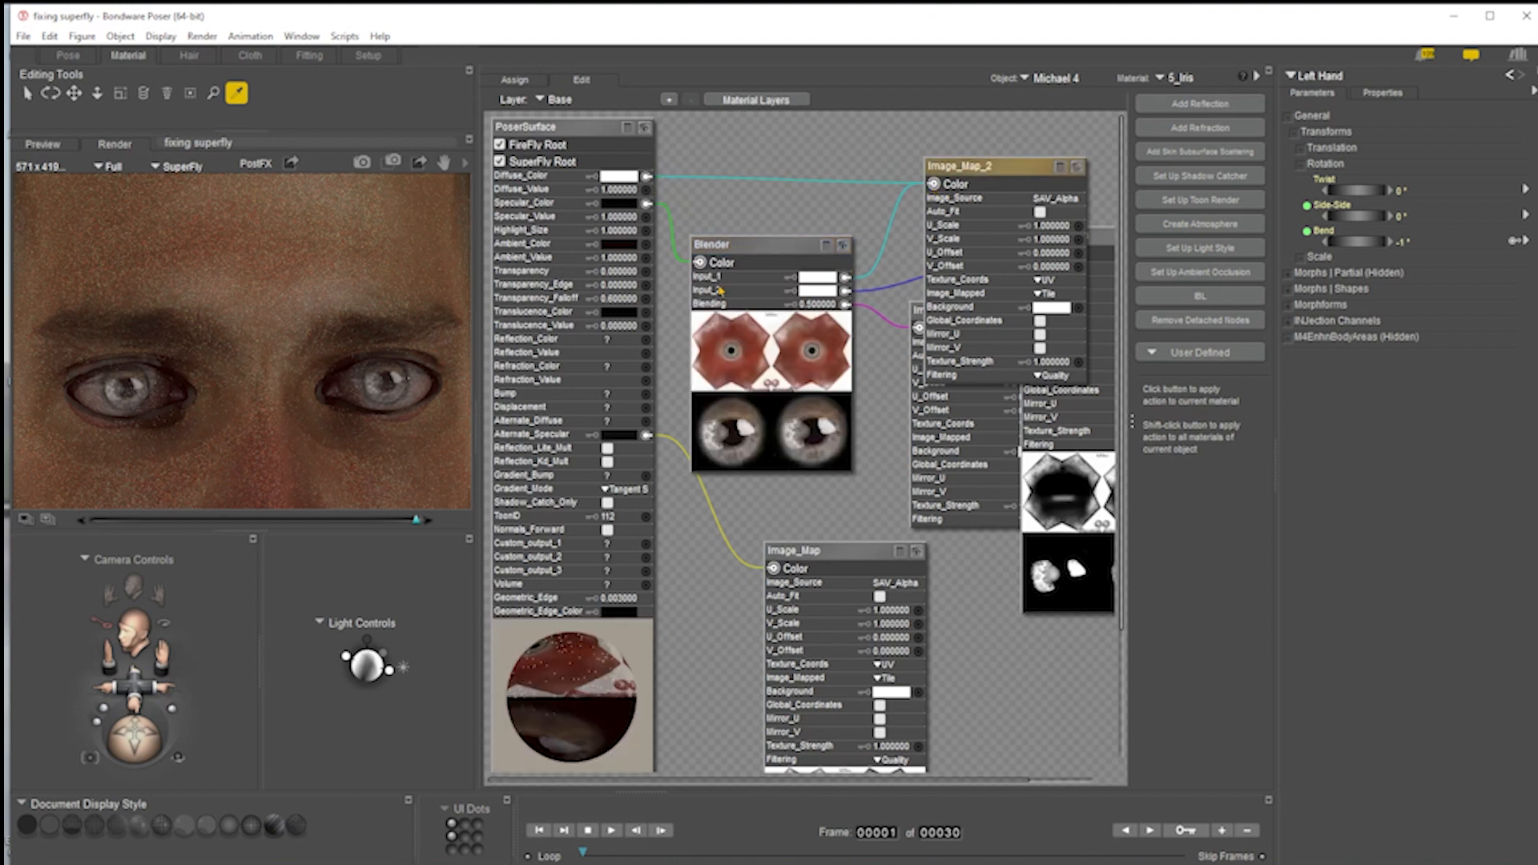
left_click(922, 322)
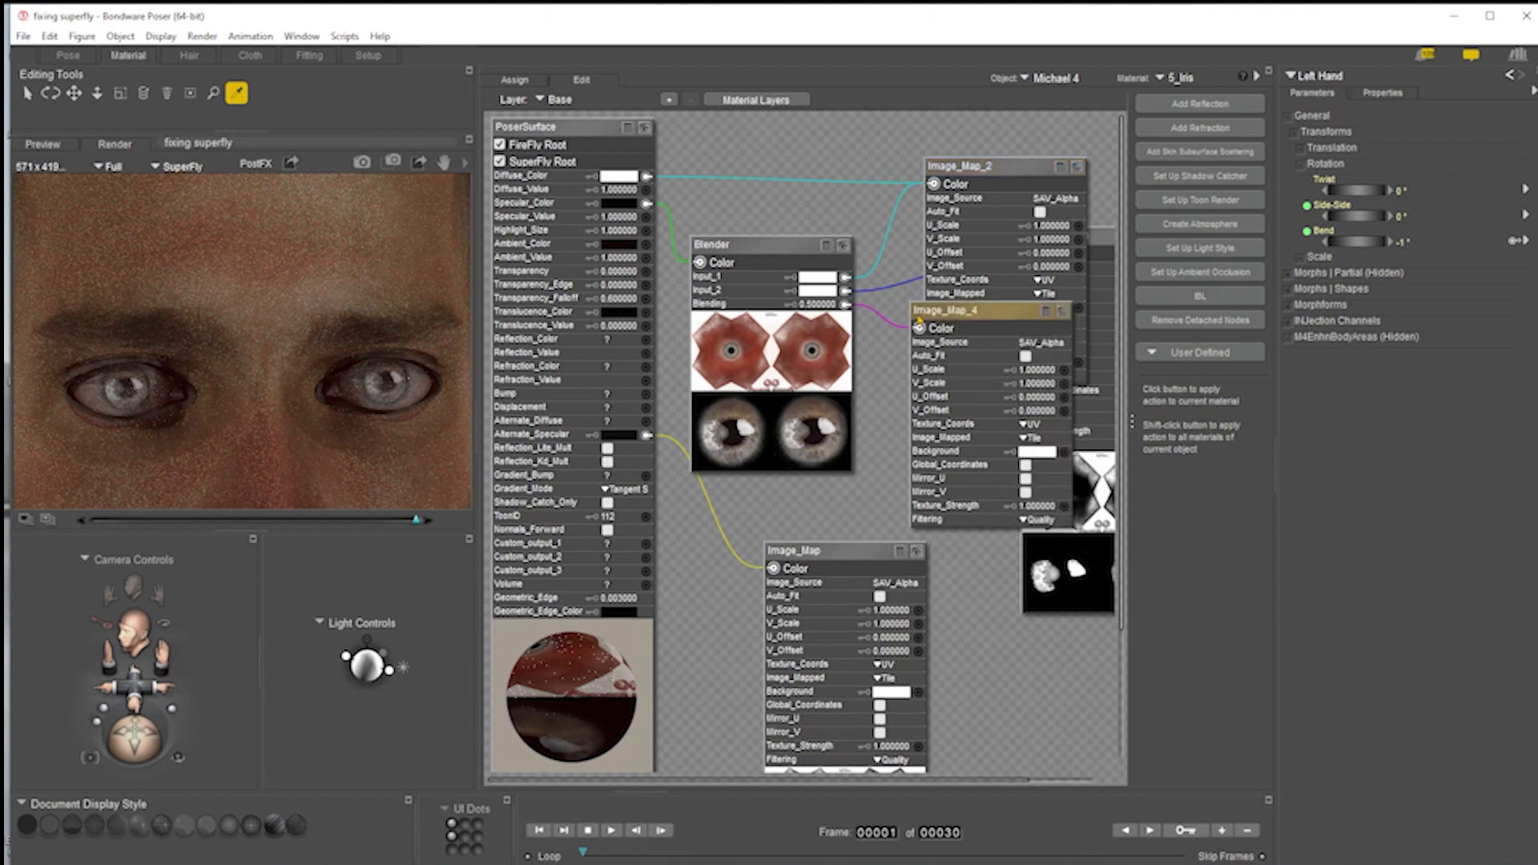
left_click(1100, 243)
left_click_drag(1103, 244, 649, 203)
left_click_drag(647, 205, 647, 205)
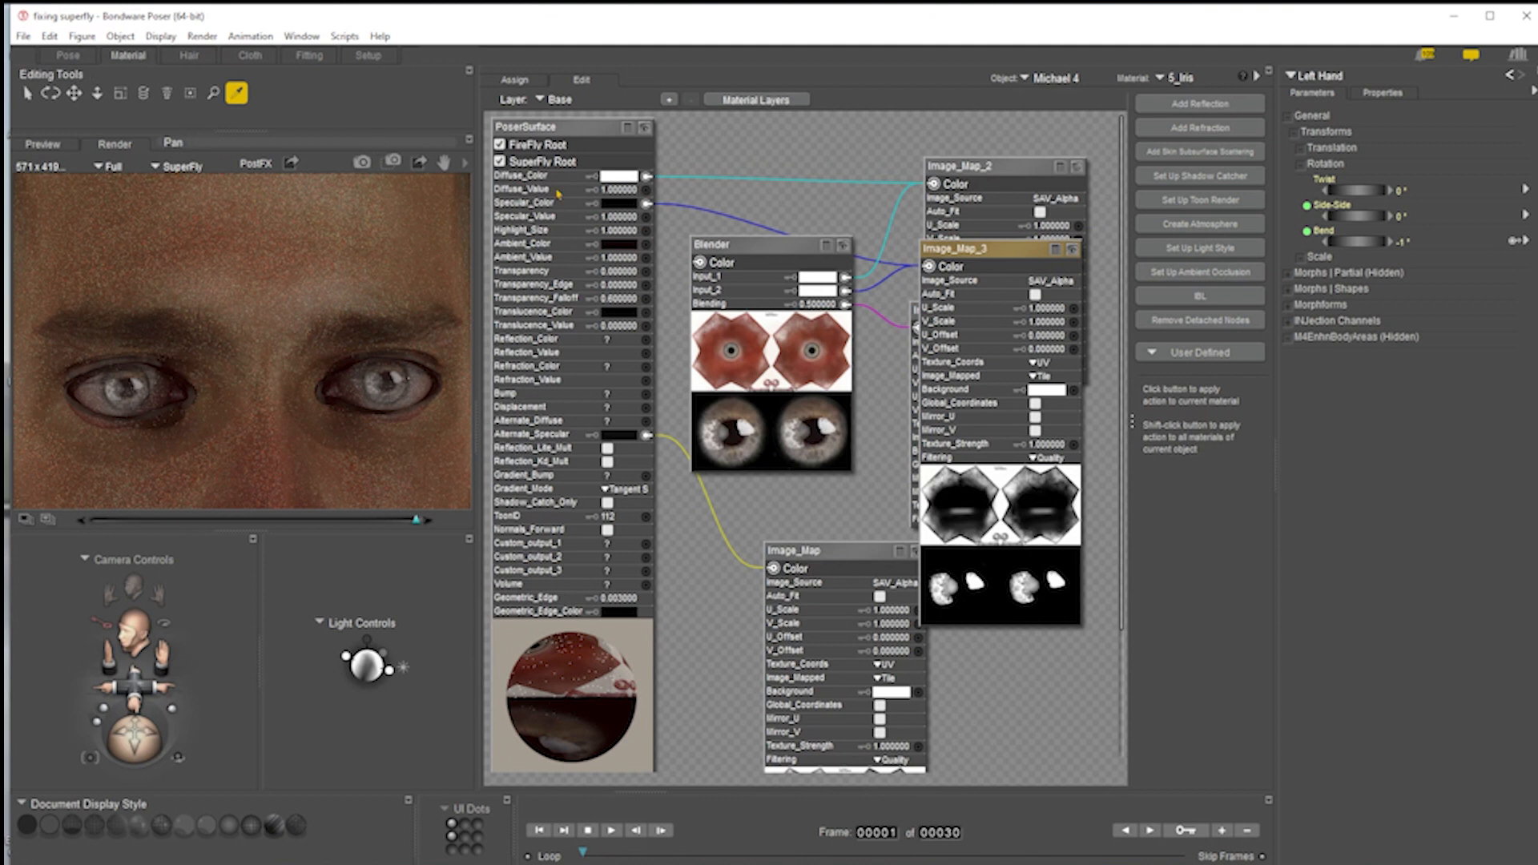
left_click(363, 163)
- Move the Image_Map node closer to the PoserSurface and shift Image_Map_3 down to clear Image_Map_2
left_click(799, 549)
left_click_drag(799, 549, 755, 515)
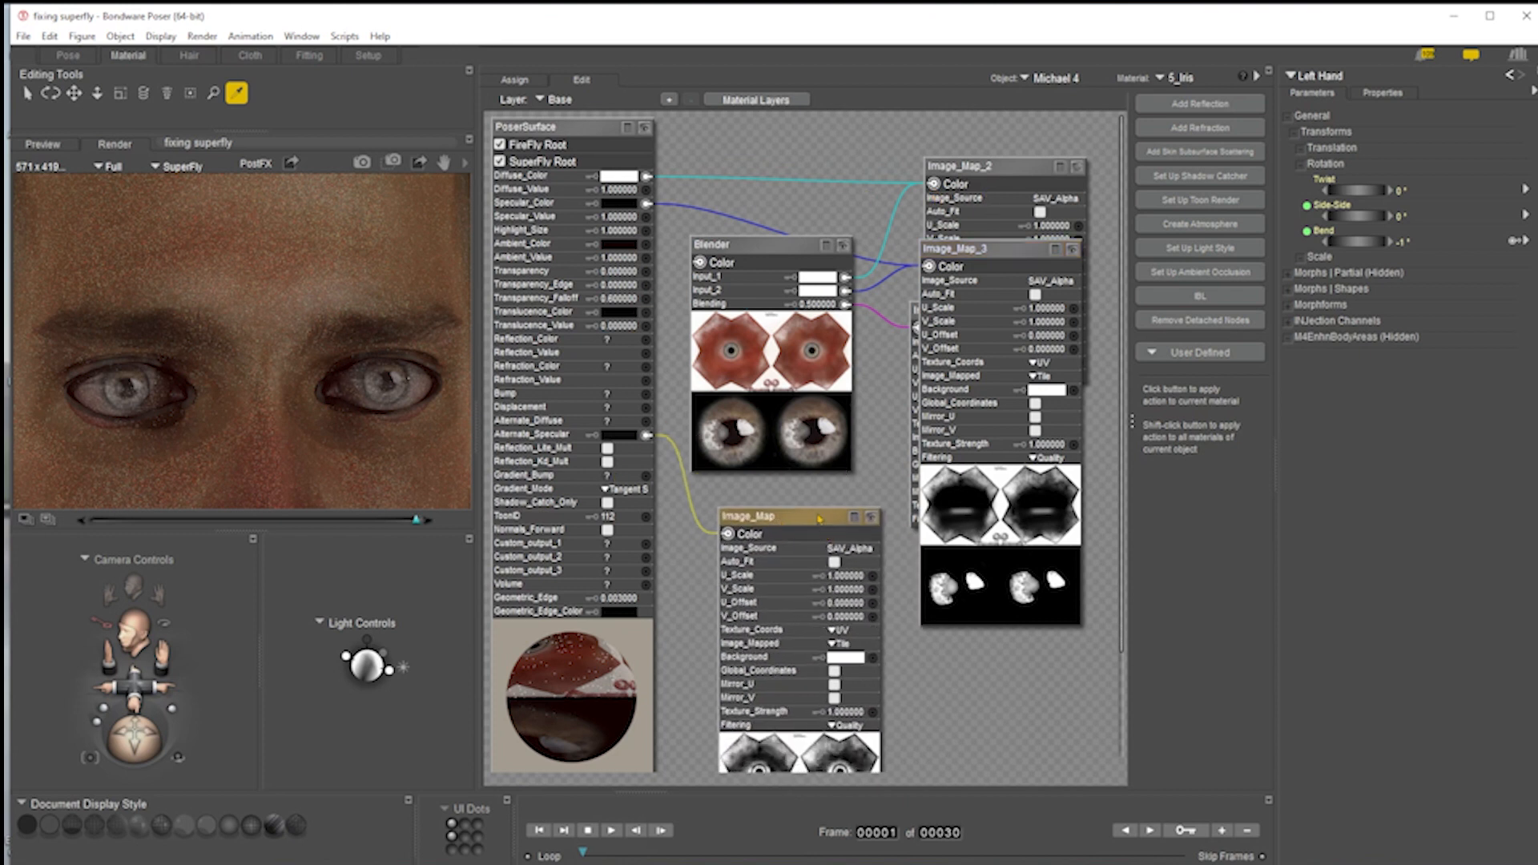
left_click(624, 436)
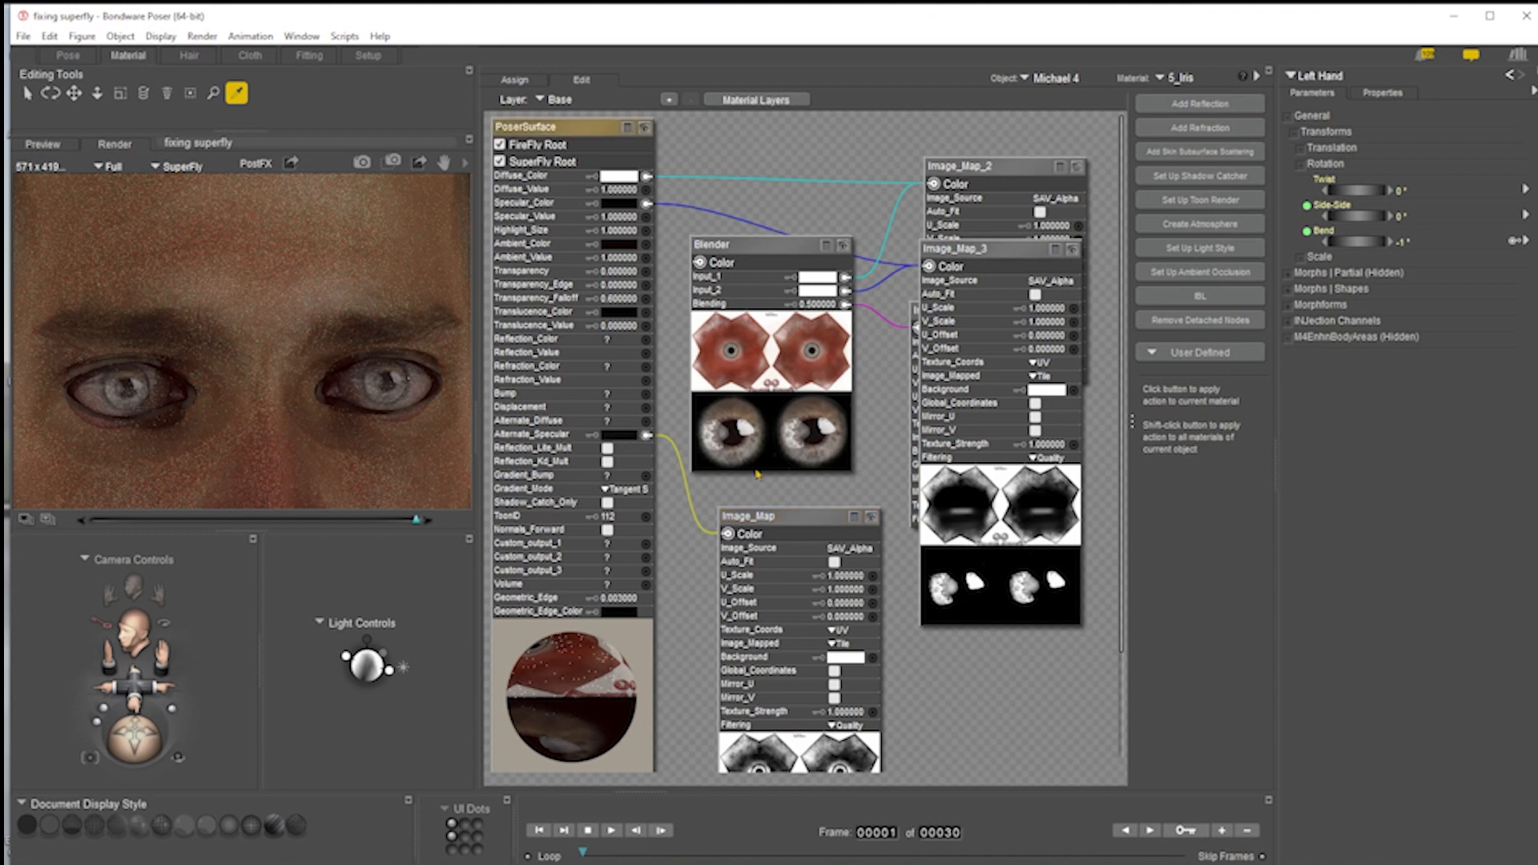
left_click_drag(1020, 248, 1000, 322)
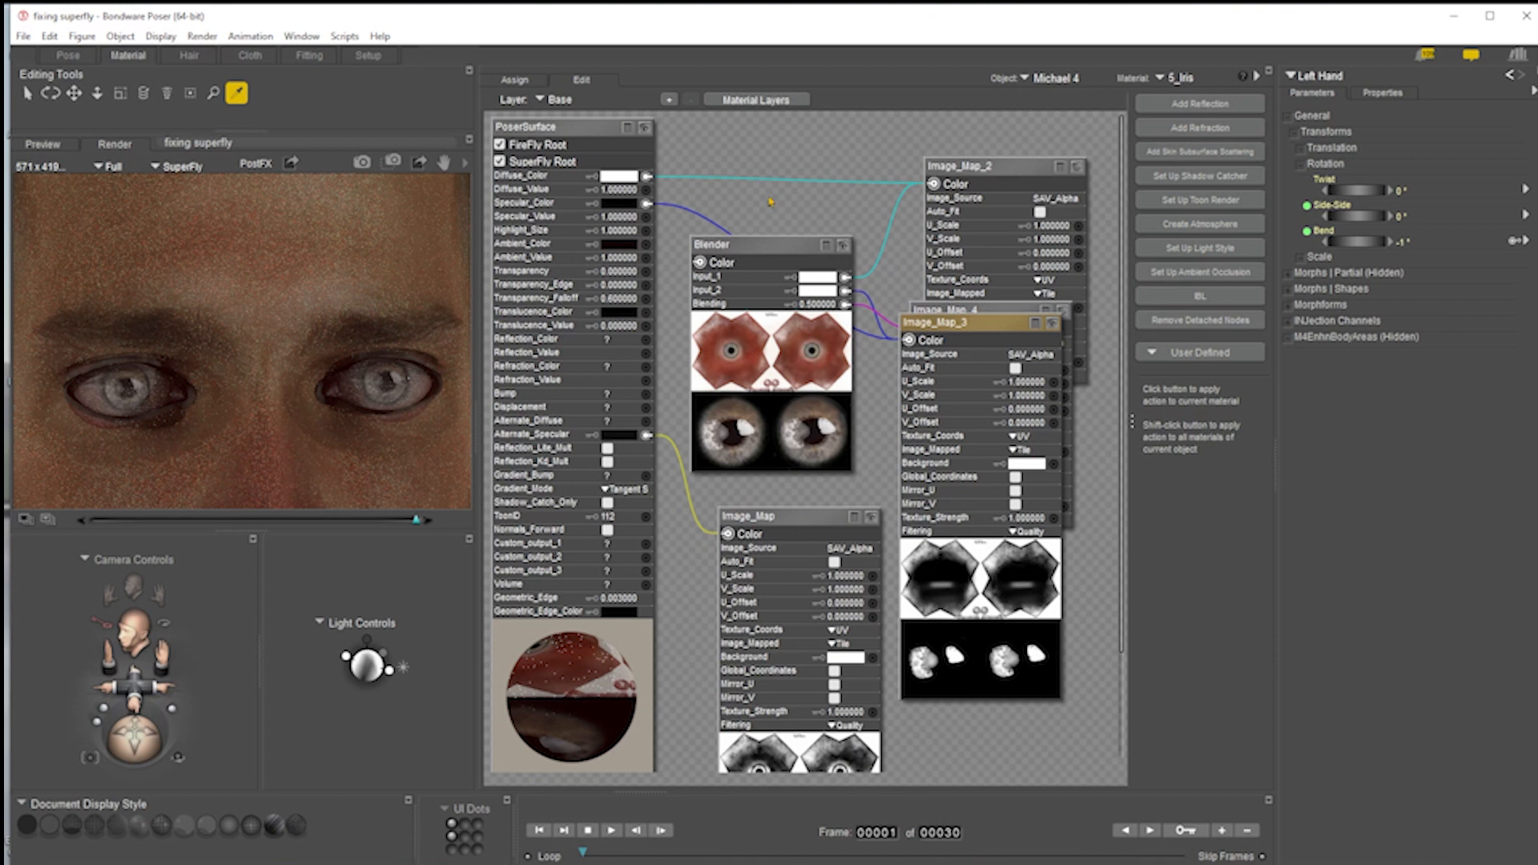
- Connect Image_Map_2 to Diffuse_Color of the 5_Sclera material in place of the Blender, and render the face
left_click(1186, 78)
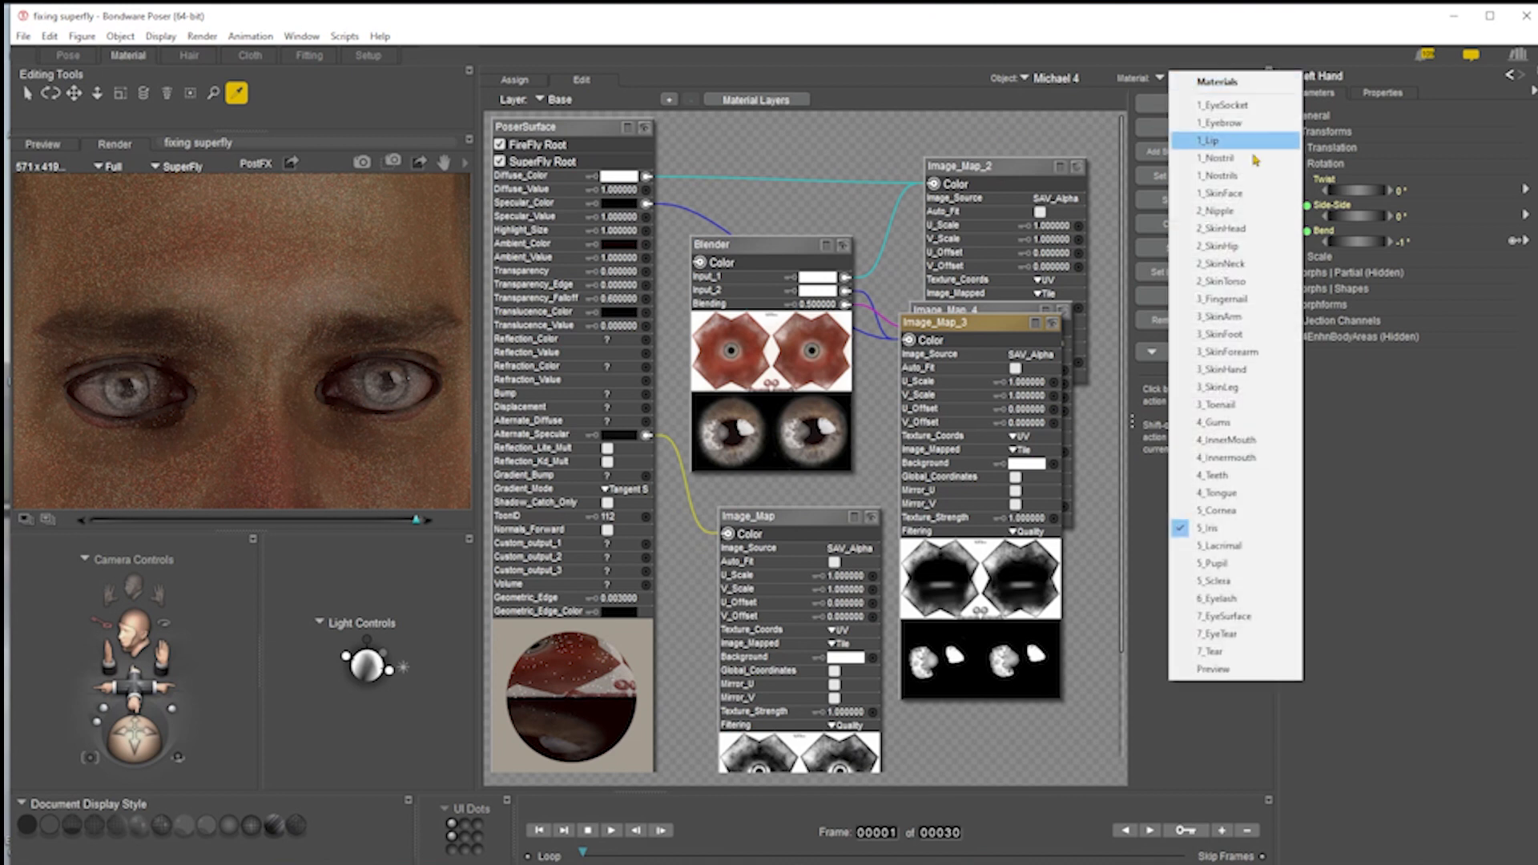
left_click(1215, 580)
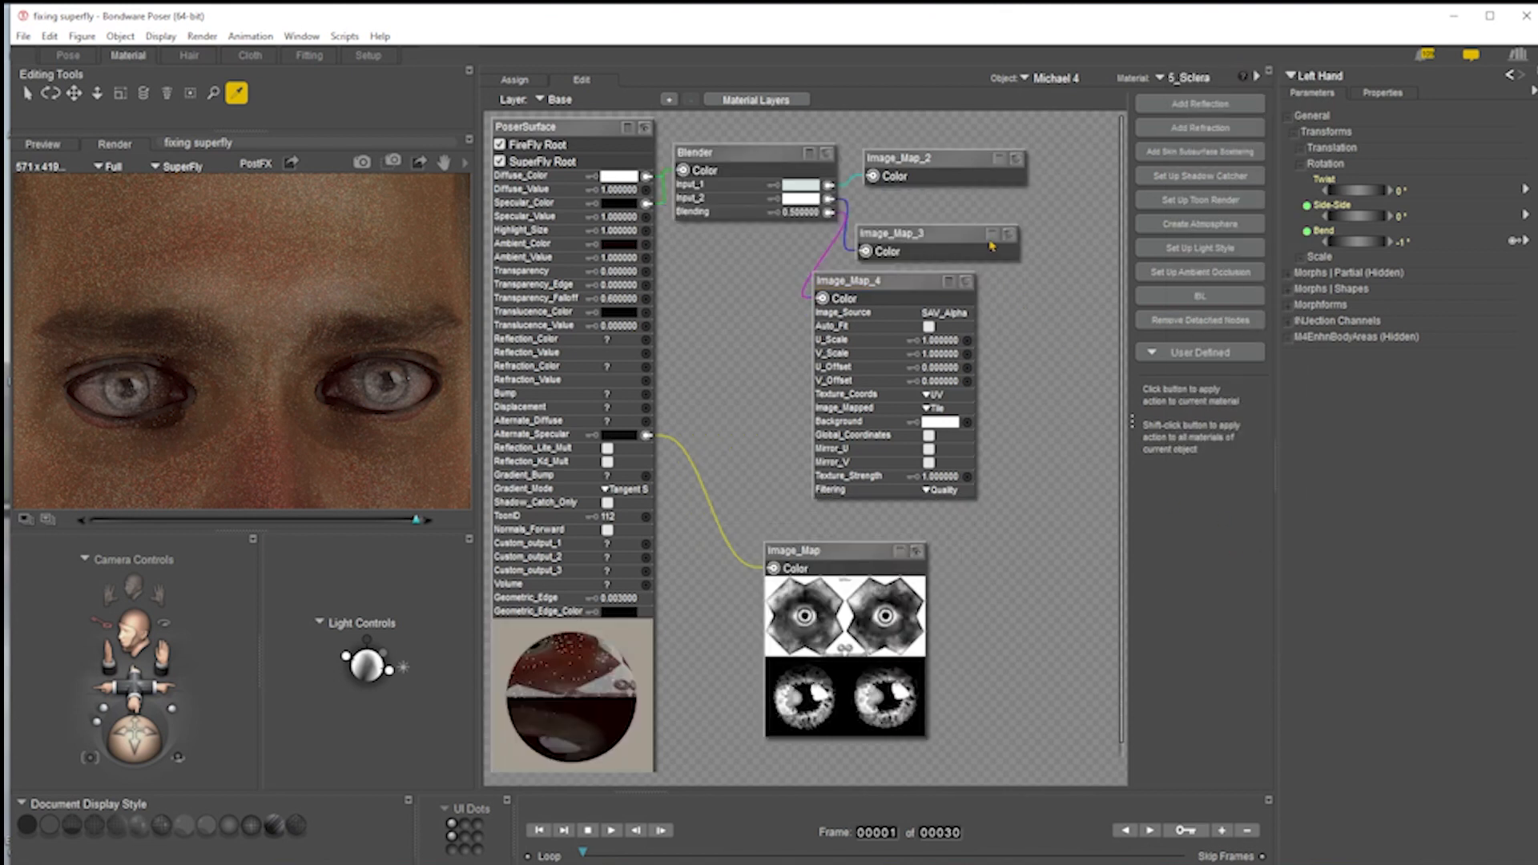
left_click(875, 181)
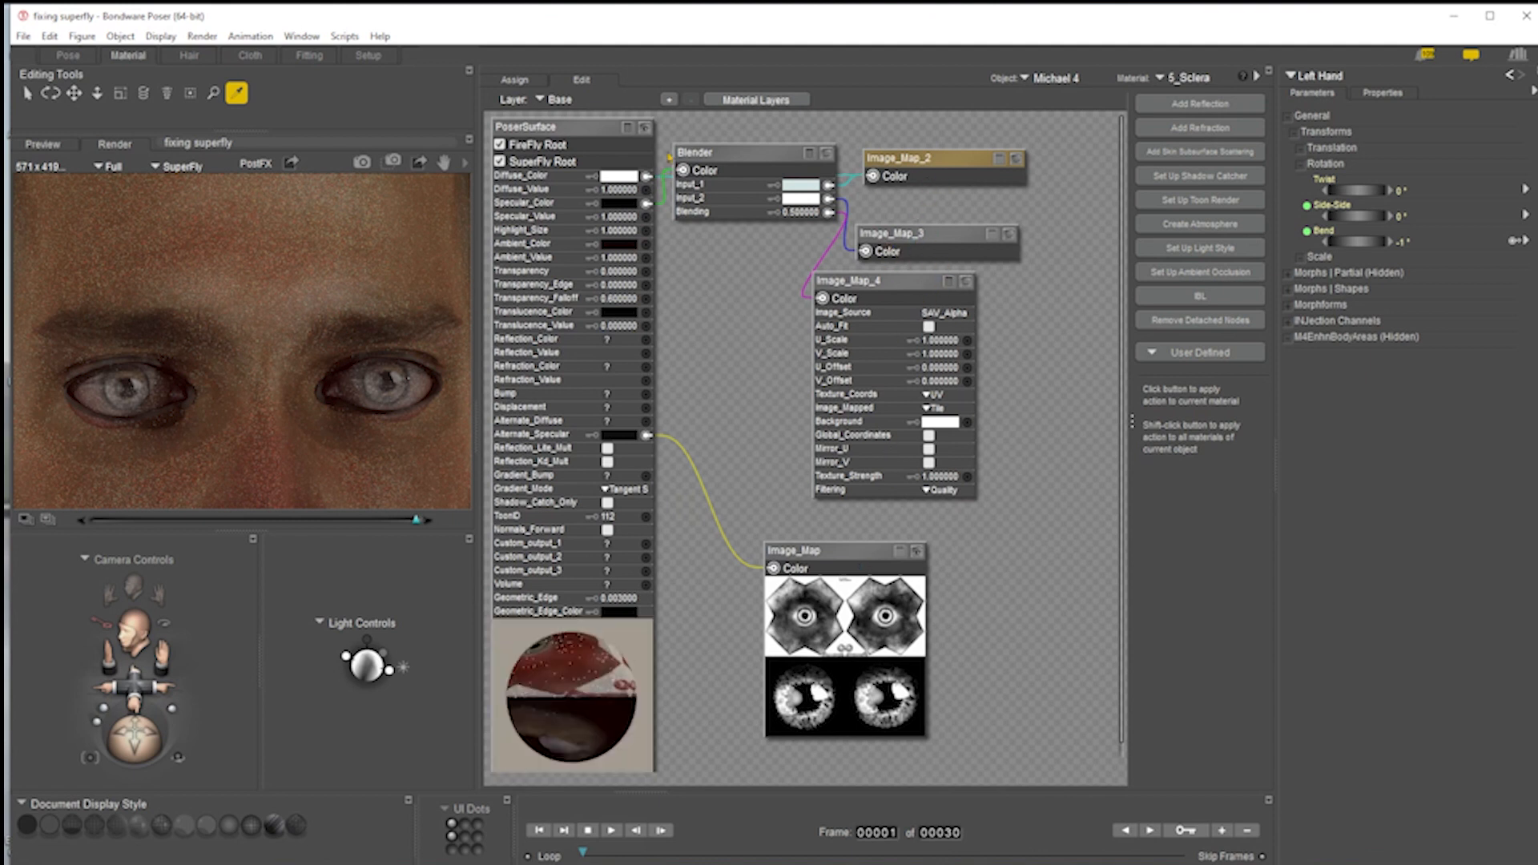
left_click(361, 165)
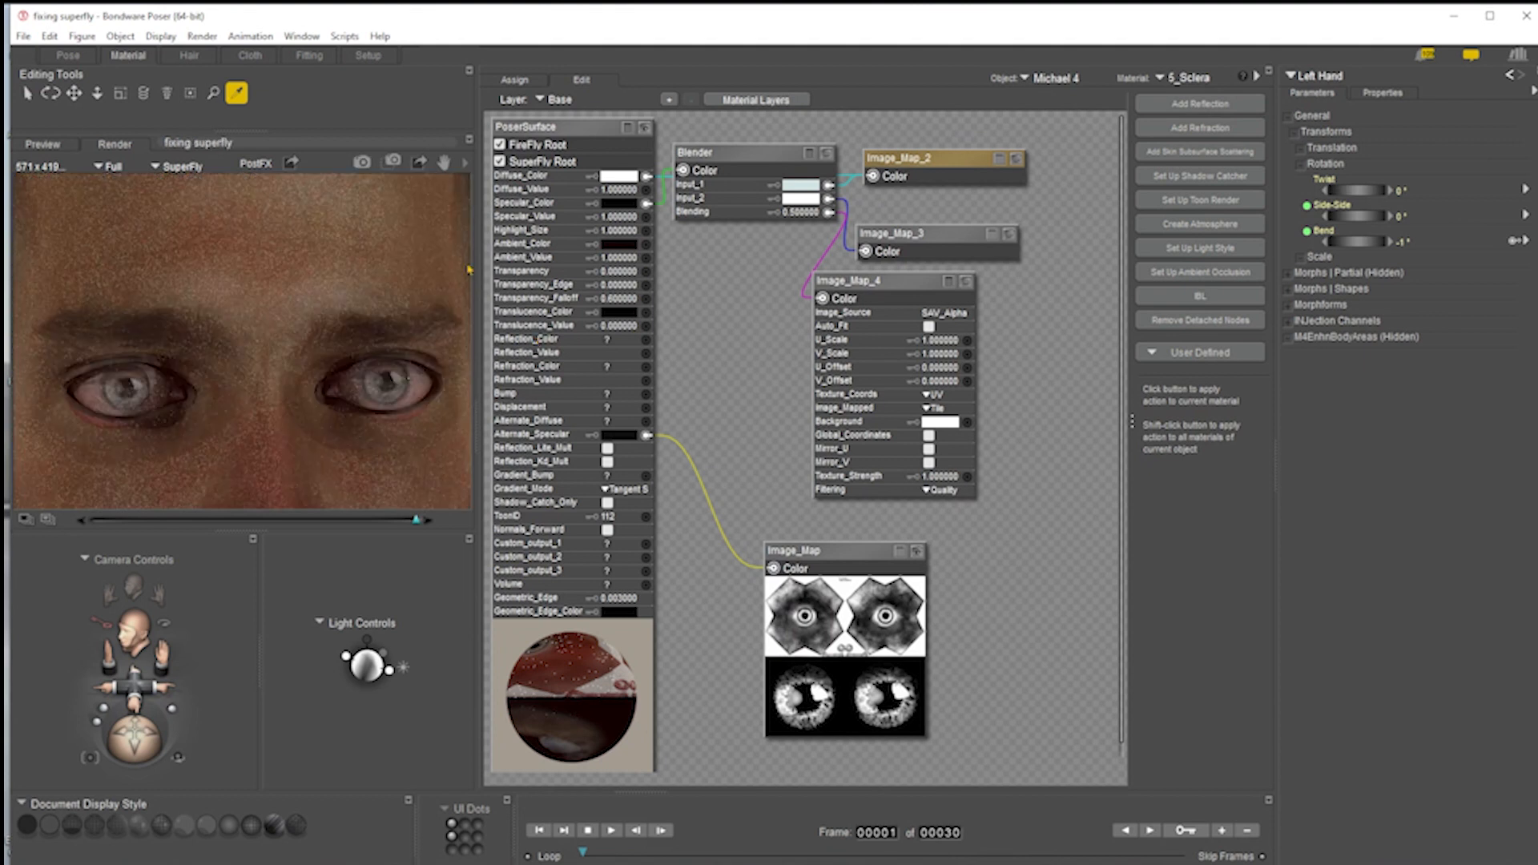
- Pick the 6_Eyelash material on the face and move its Image_Map node farther from the PoserSurface to inspect the connections
left_click(425, 402)
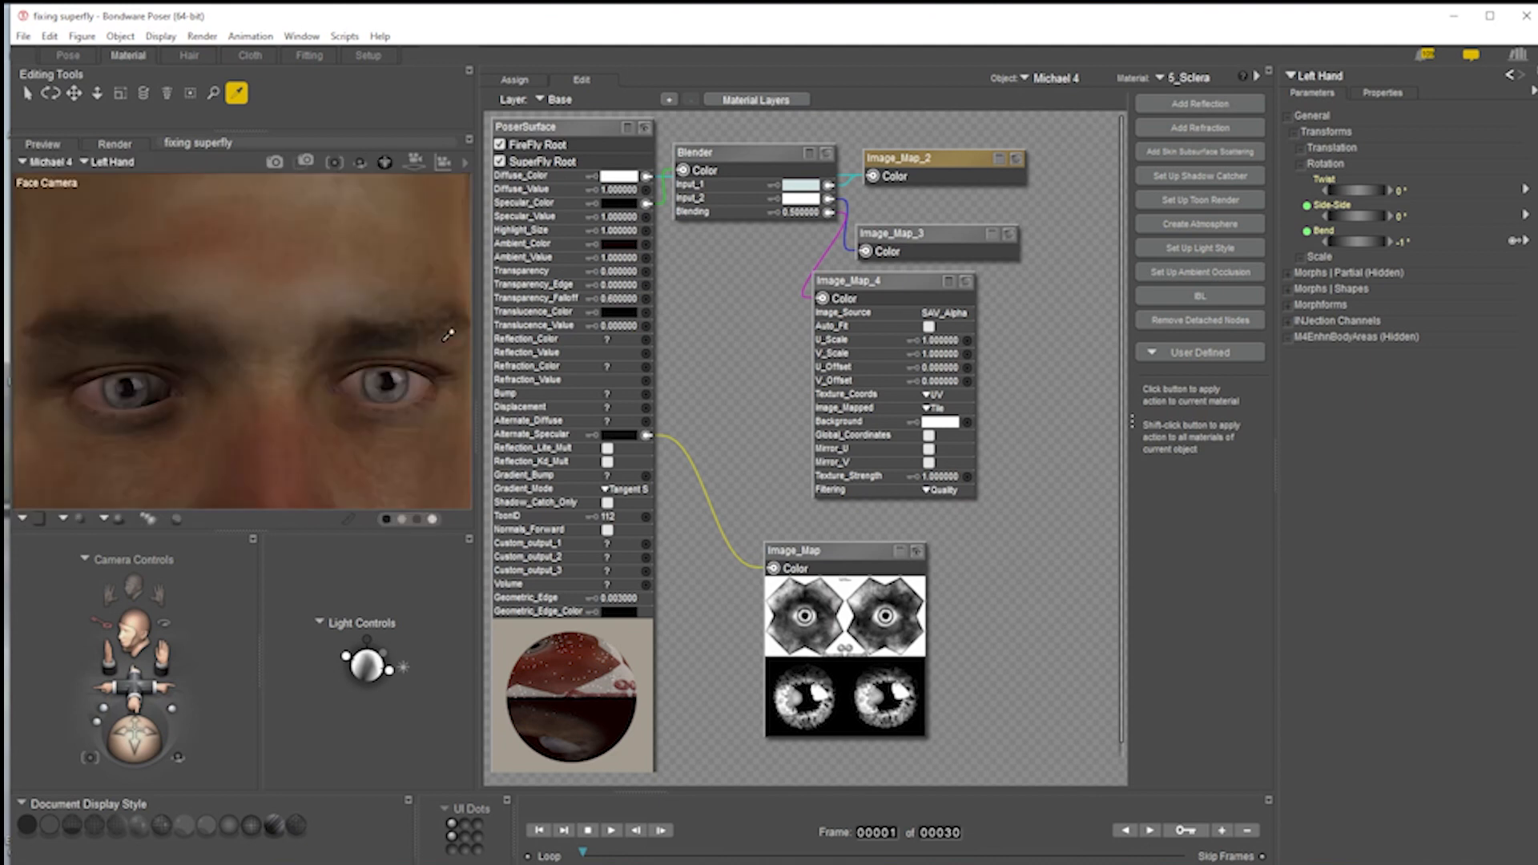
left_click(394, 410)
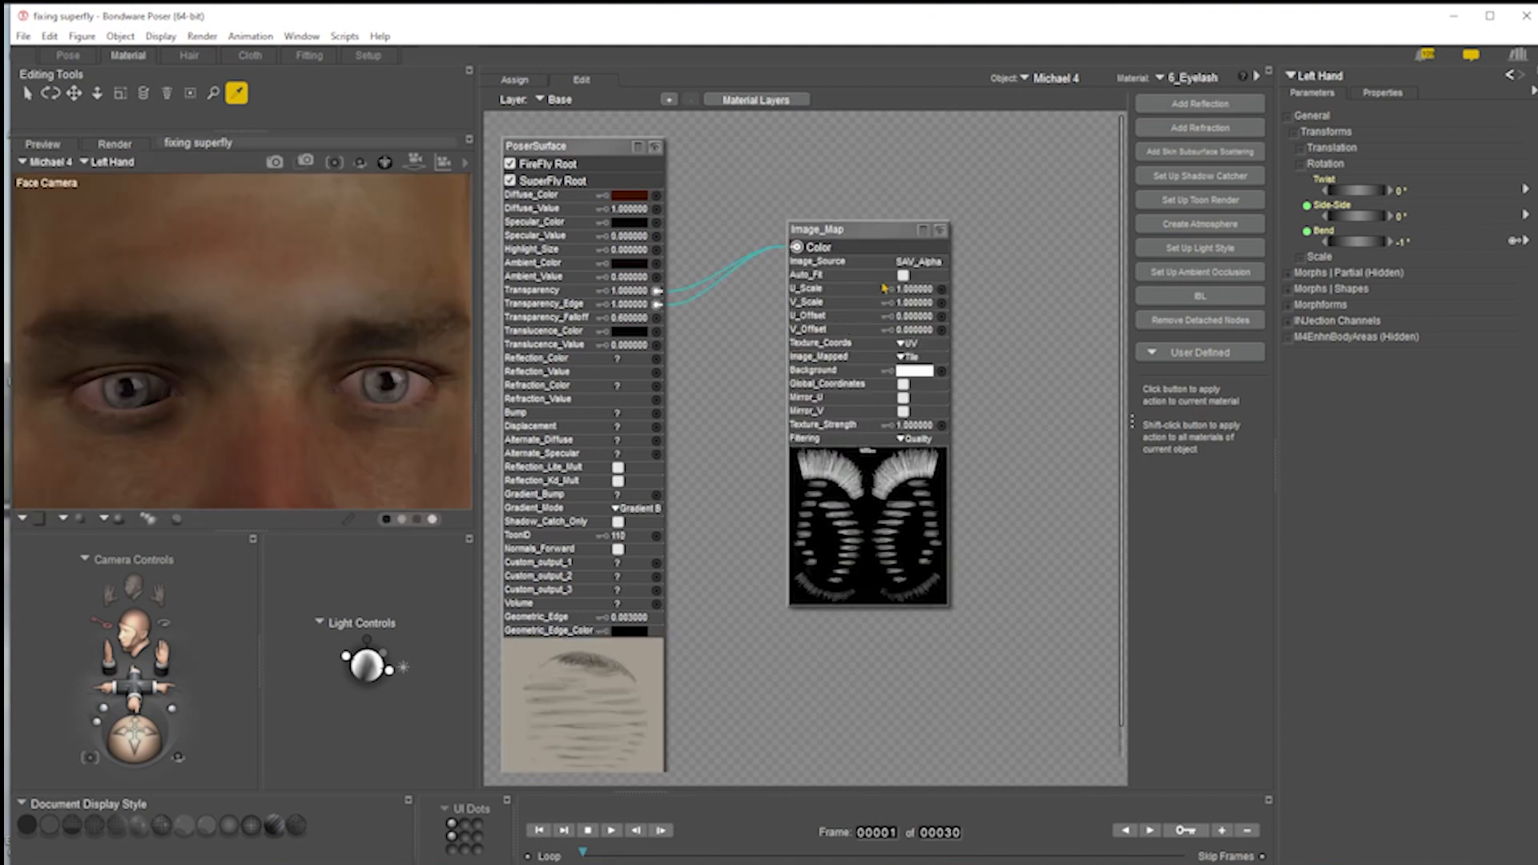
left_click_drag(897, 232, 971, 300)
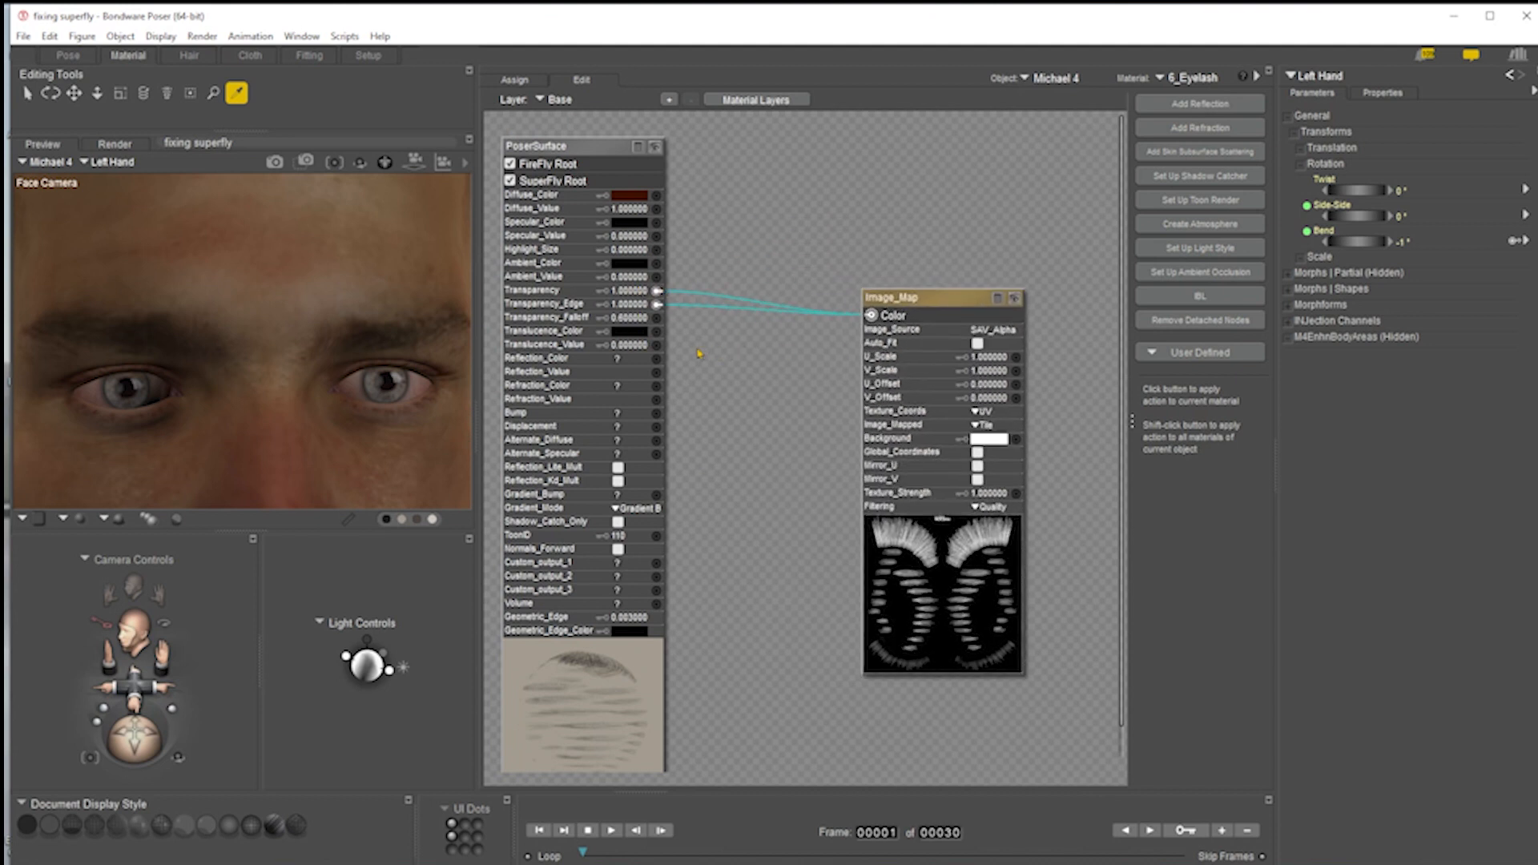
- Pick the 7_EyeSurface material on the eye, set its Refraction_Value to .1, and render
left_click(423, 392)
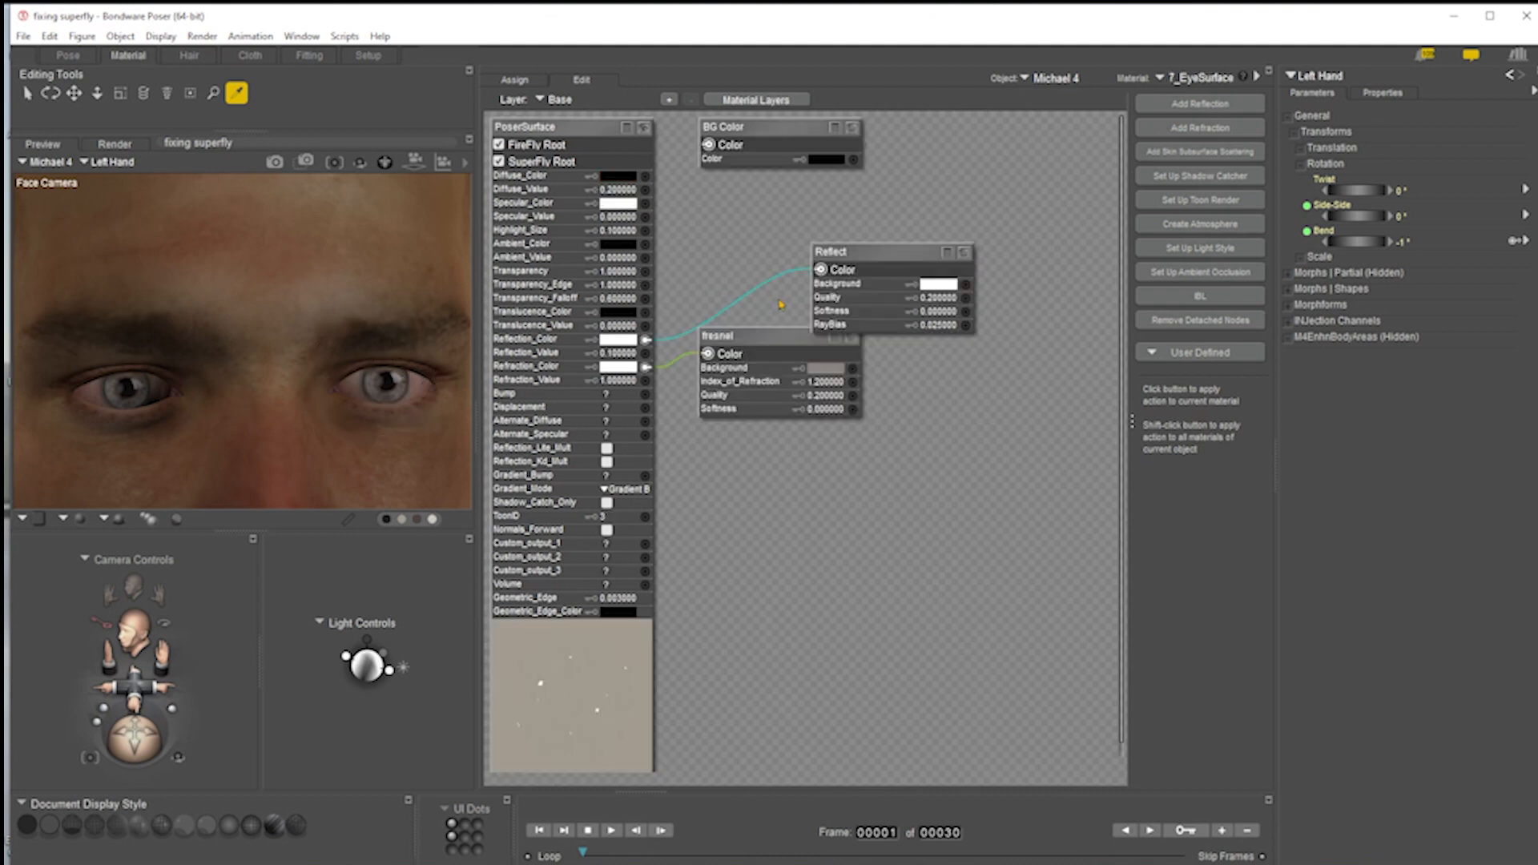
left_click(615, 381)
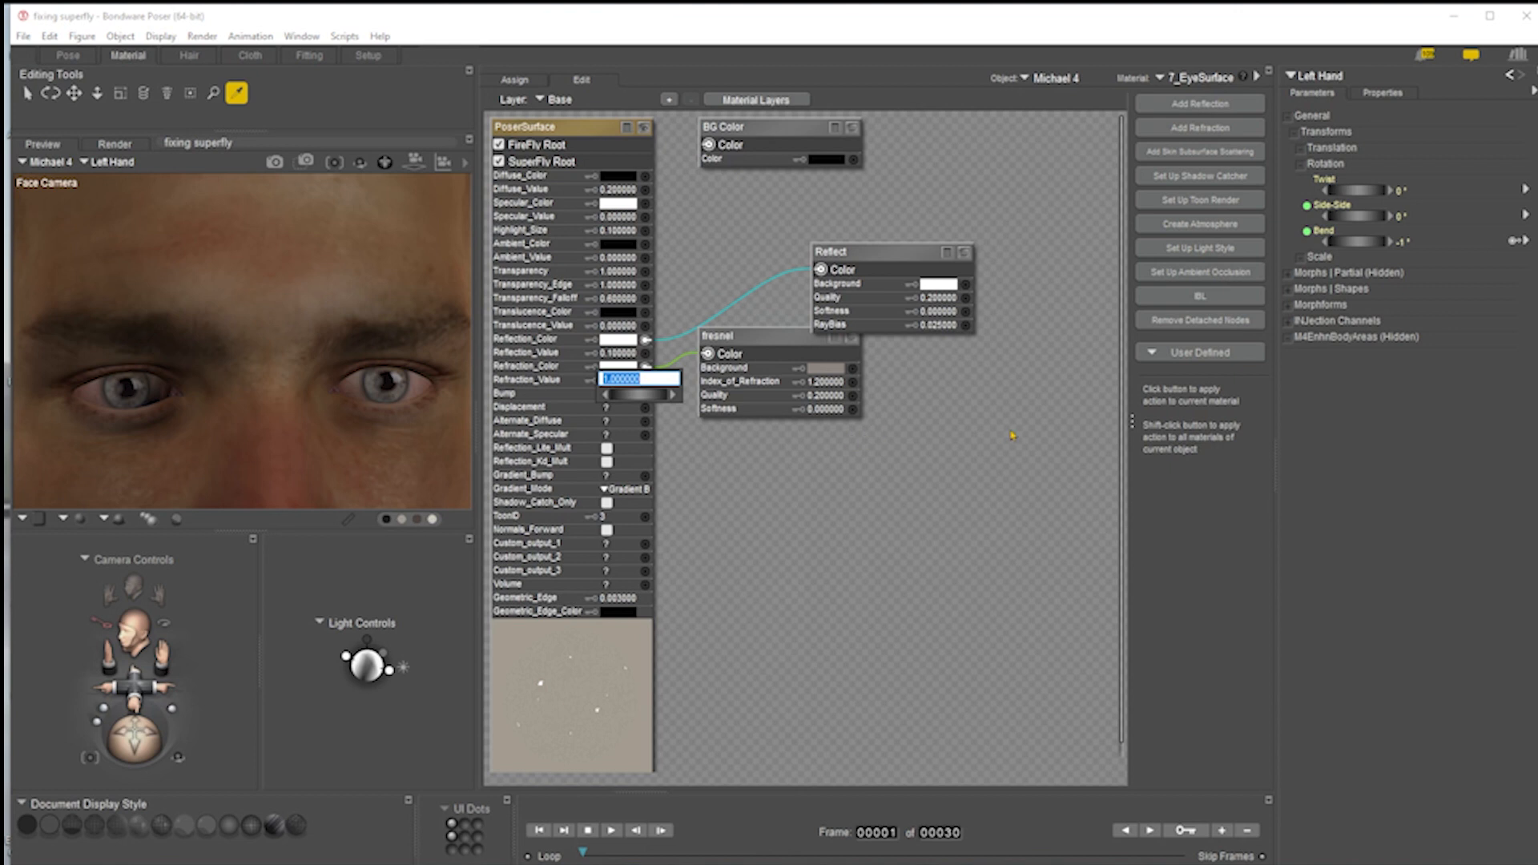
key("BackSpace")
type("1")
key("Return")
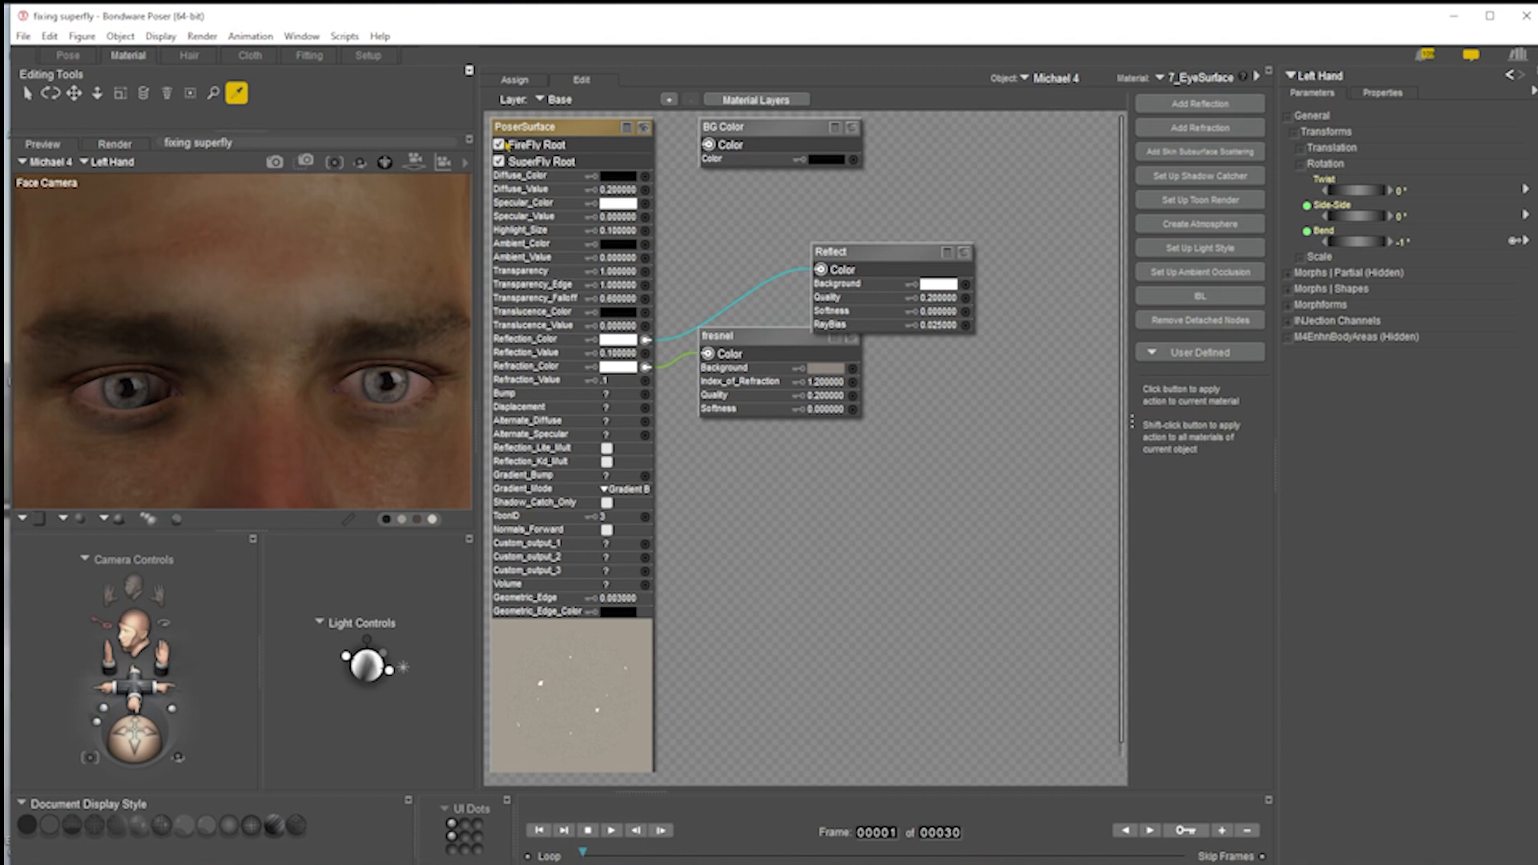
left_click(274, 163)
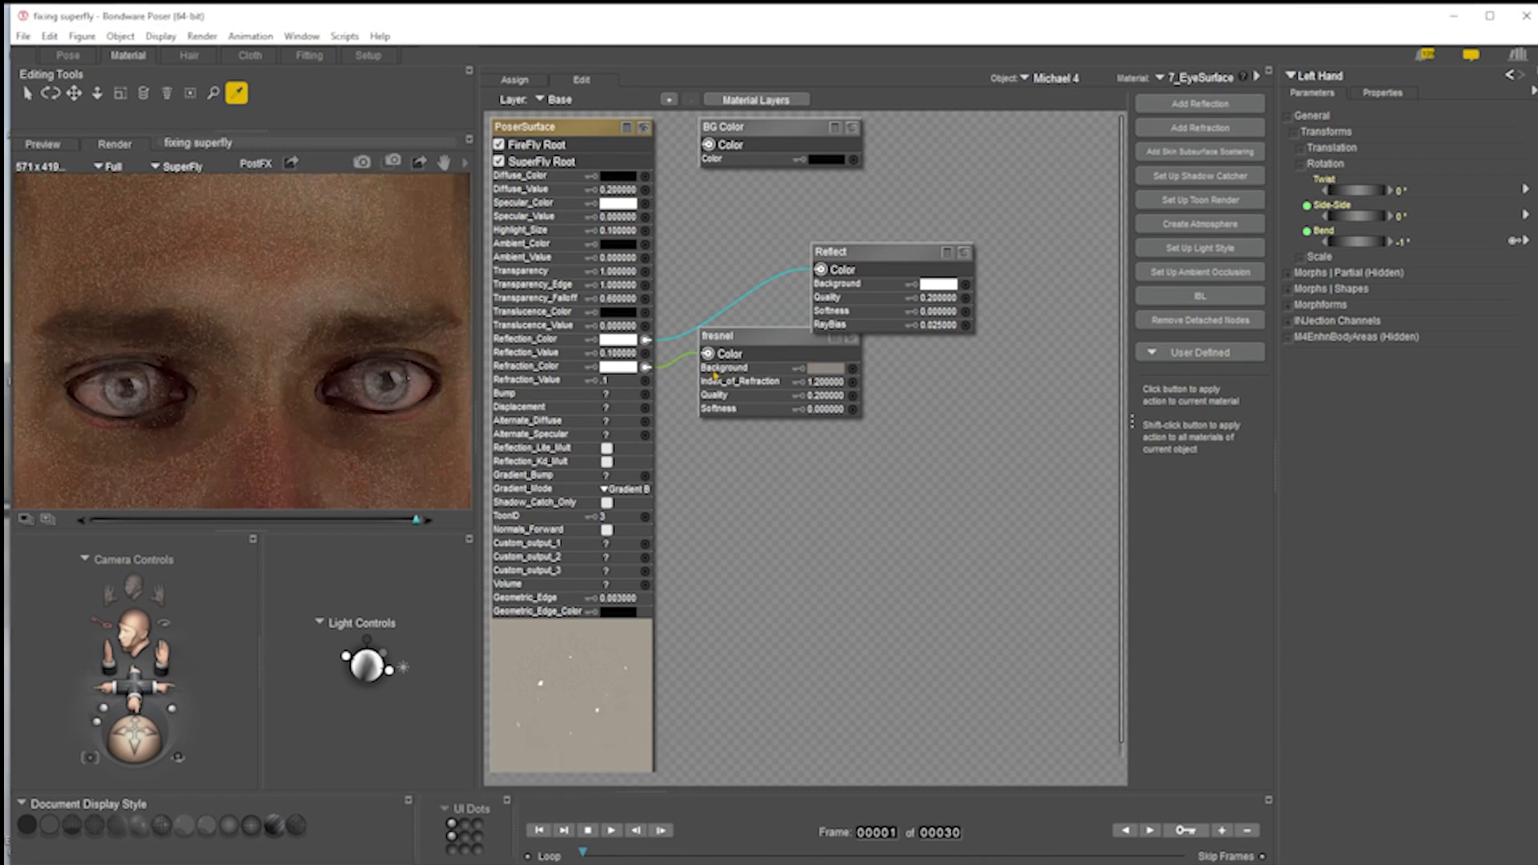
- Set Transparency_Edge and Transparency_Falloff of the 7_EyeSurface material to 0
left_click(622, 286)
type("0")
key("Return")
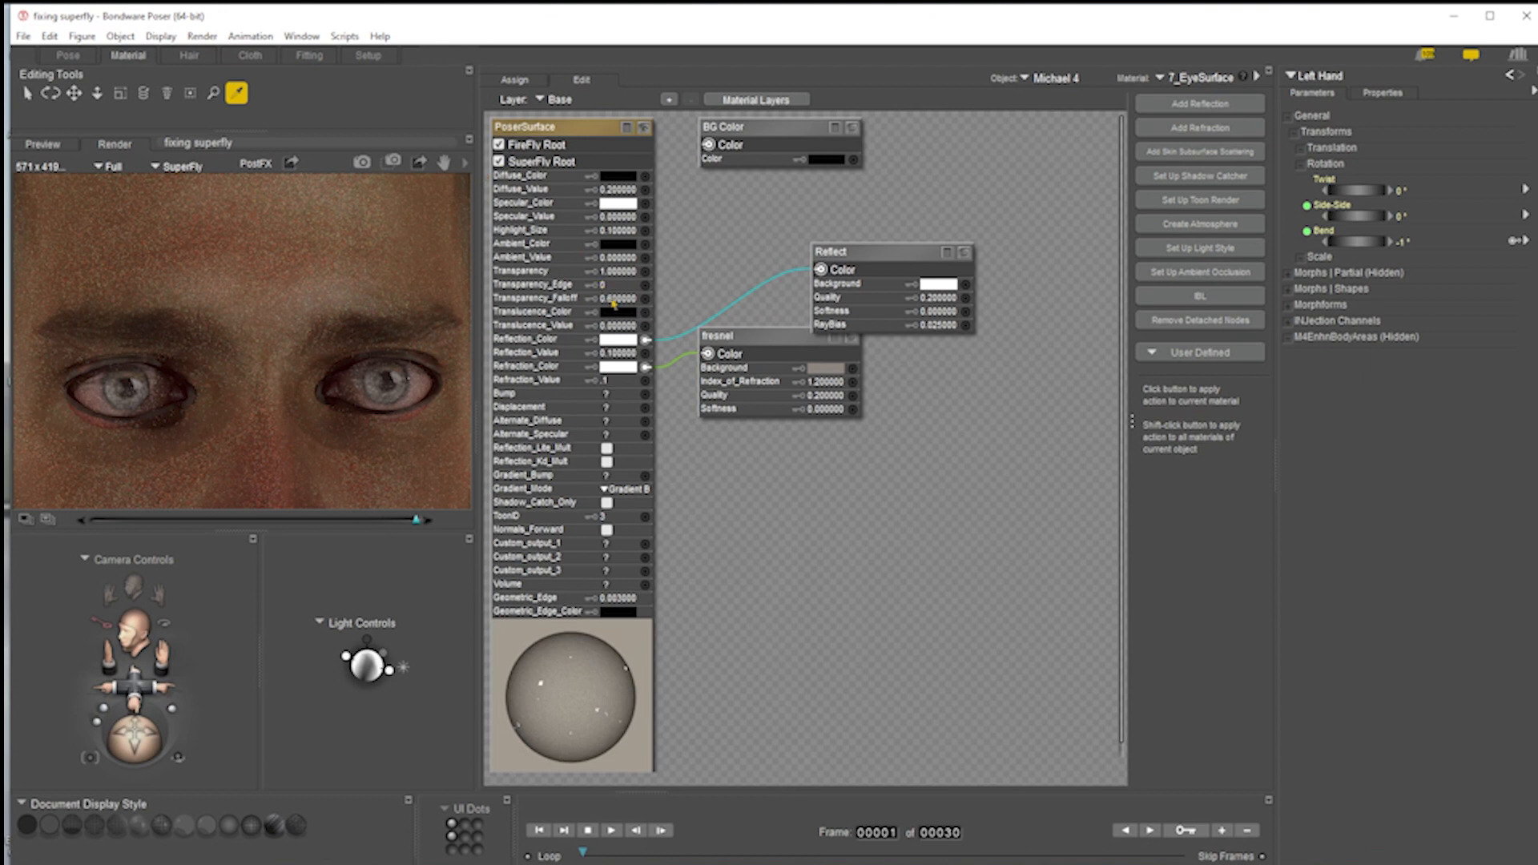
left_click(615, 298)
type("0")
key("Return")
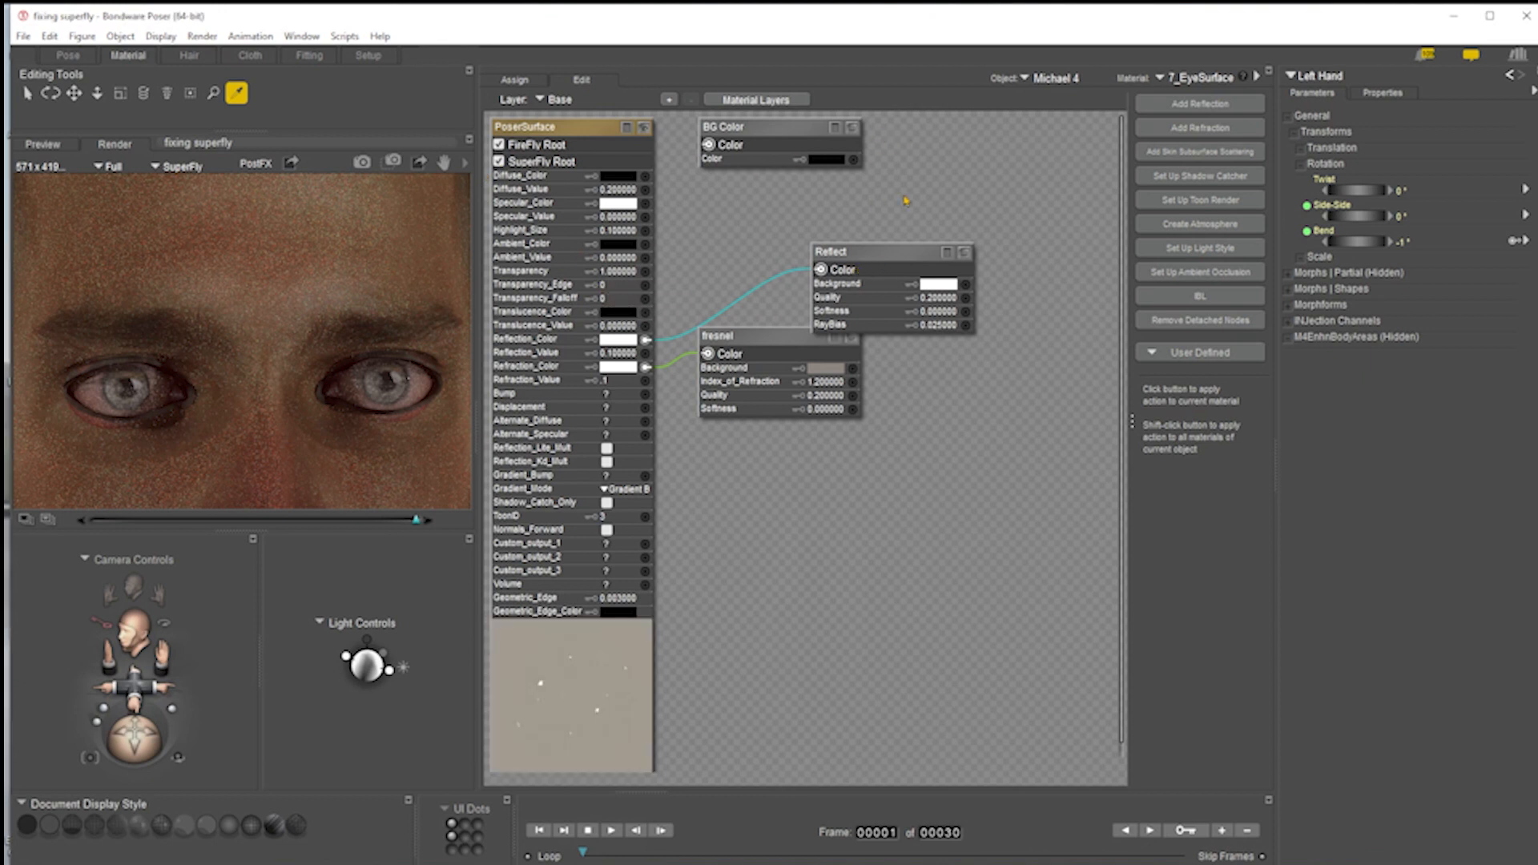
- Delete the Reflect and fresnel nodes from the 7_EyeSurface material and render the face
left_click_drag(957, 205, 783, 514)
key("Delete")
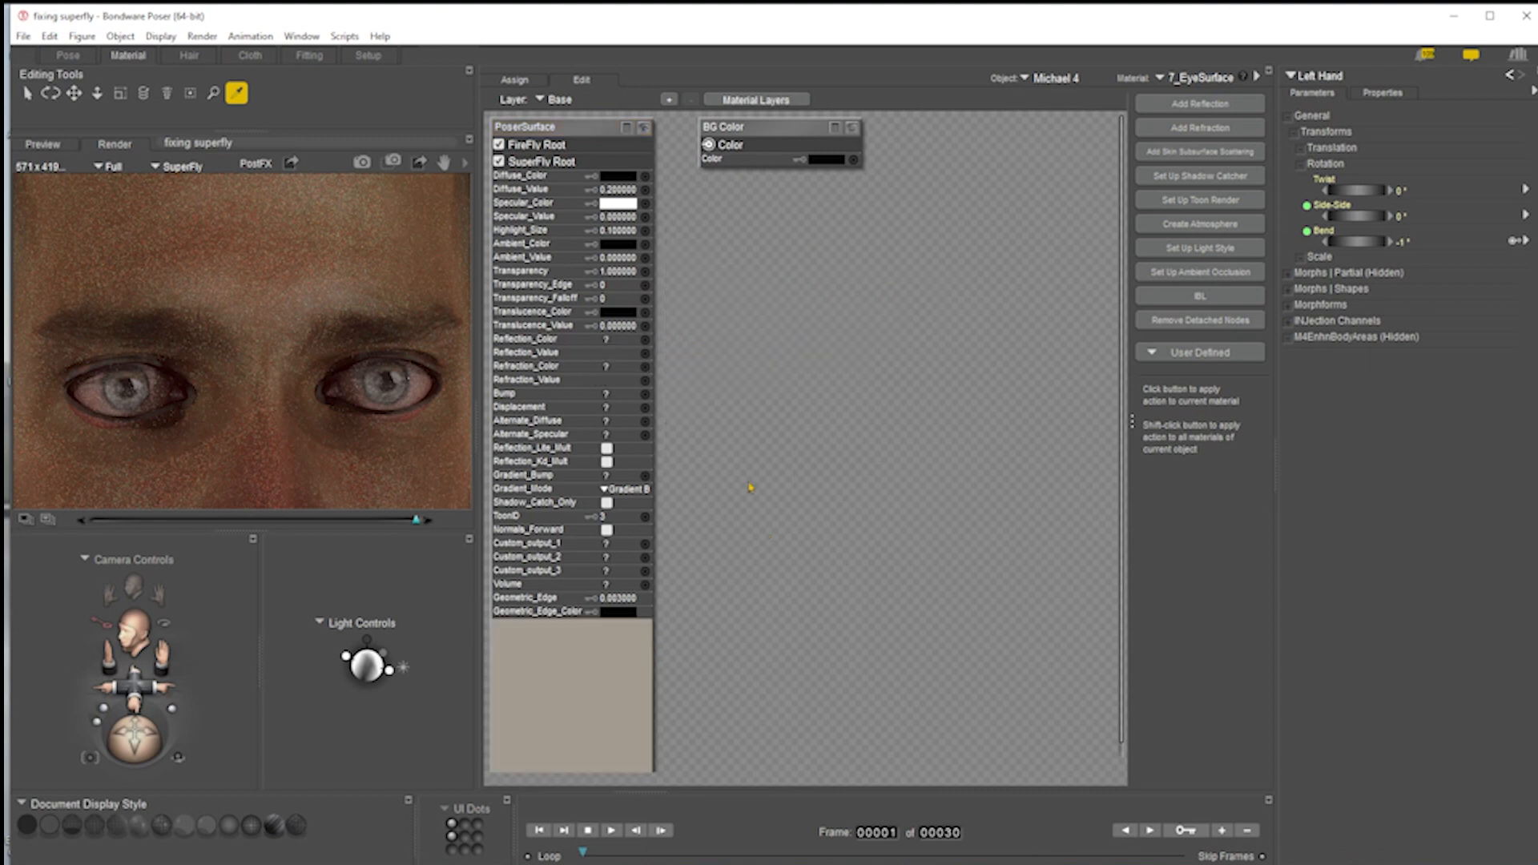
left_click(370, 162)
left_click(362, 163)
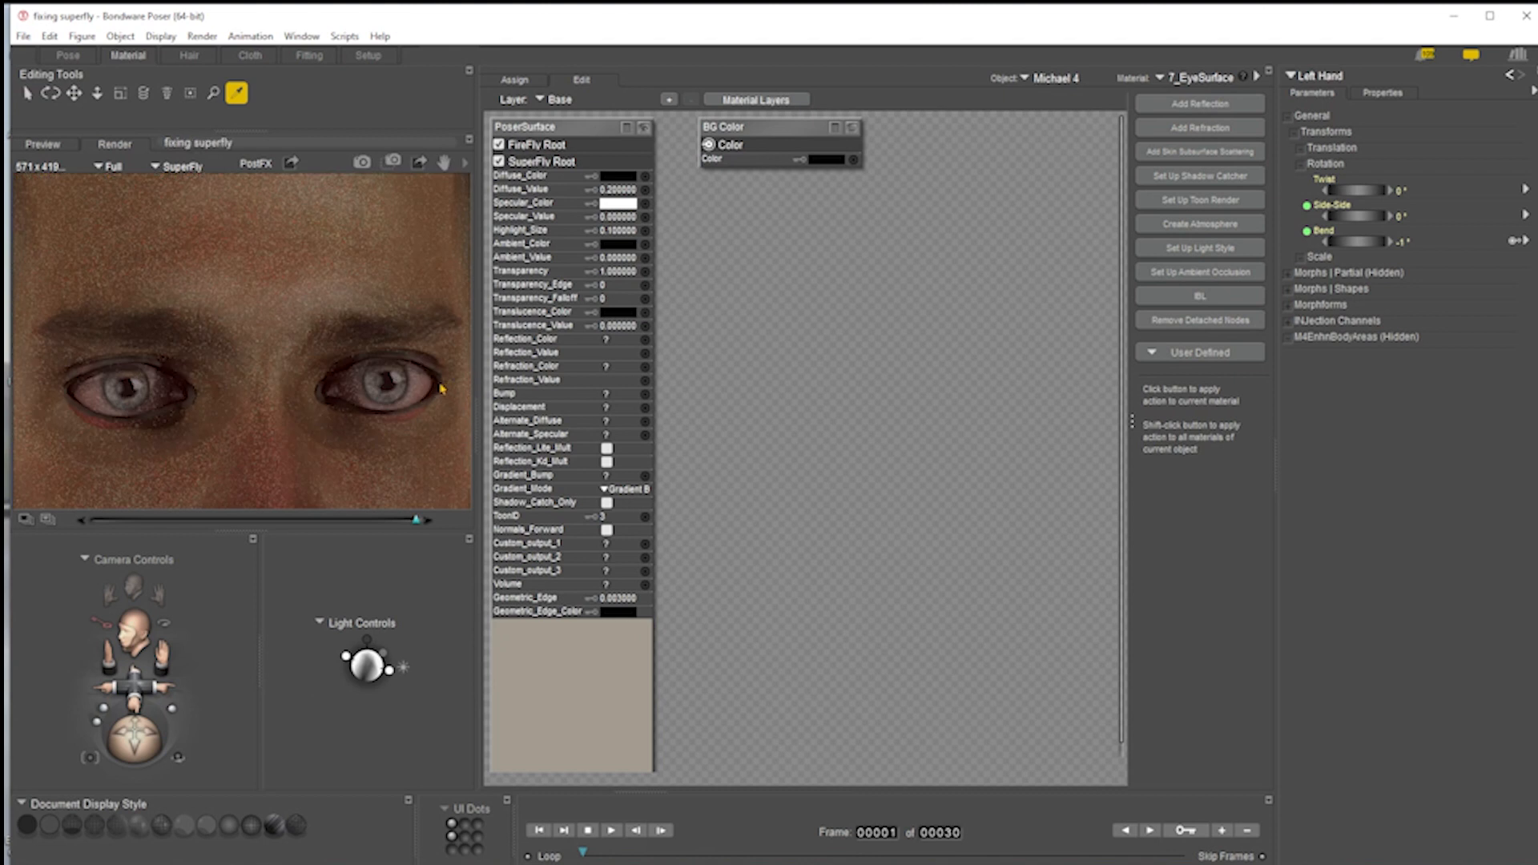
- Delete the Anisotropic node from the 7_EyeTear material after expanding it to check its values, and render
left_click(1206, 78)
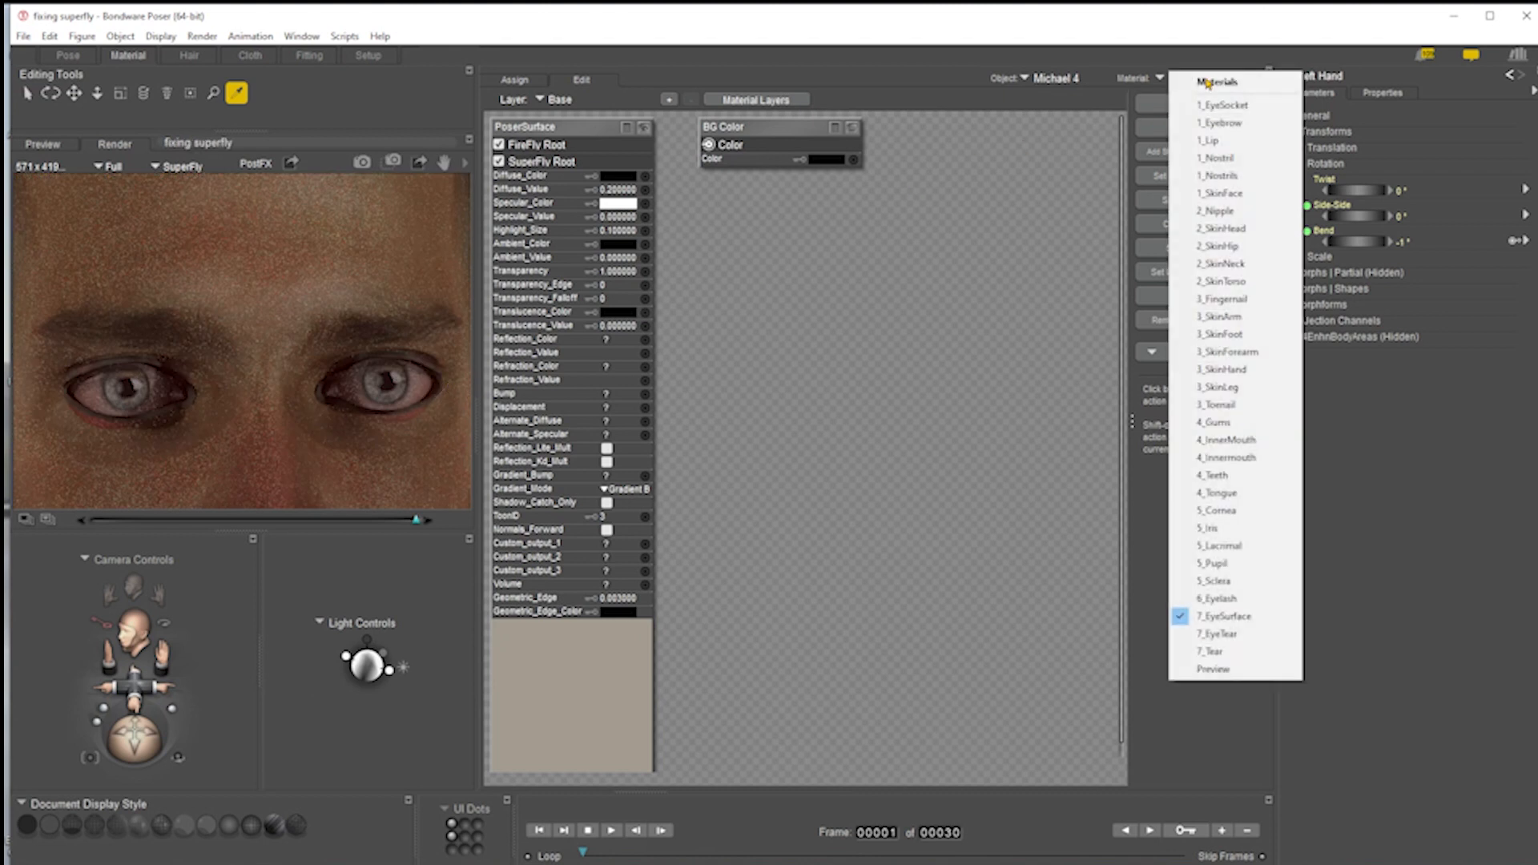
left_click(1250, 634)
left_click_drag(773, 198, 912, 197)
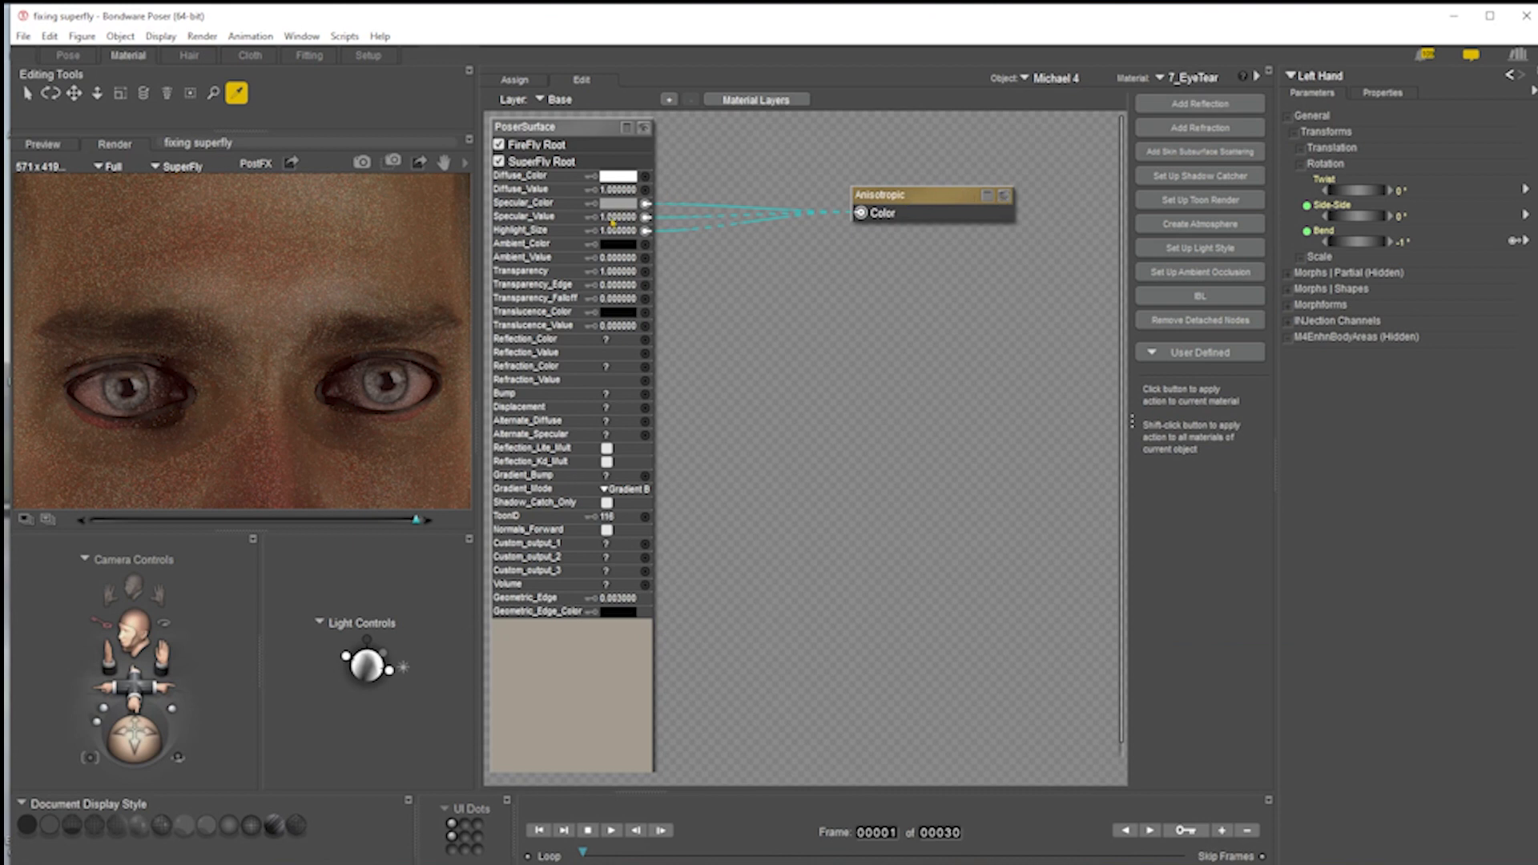
left_click(988, 196)
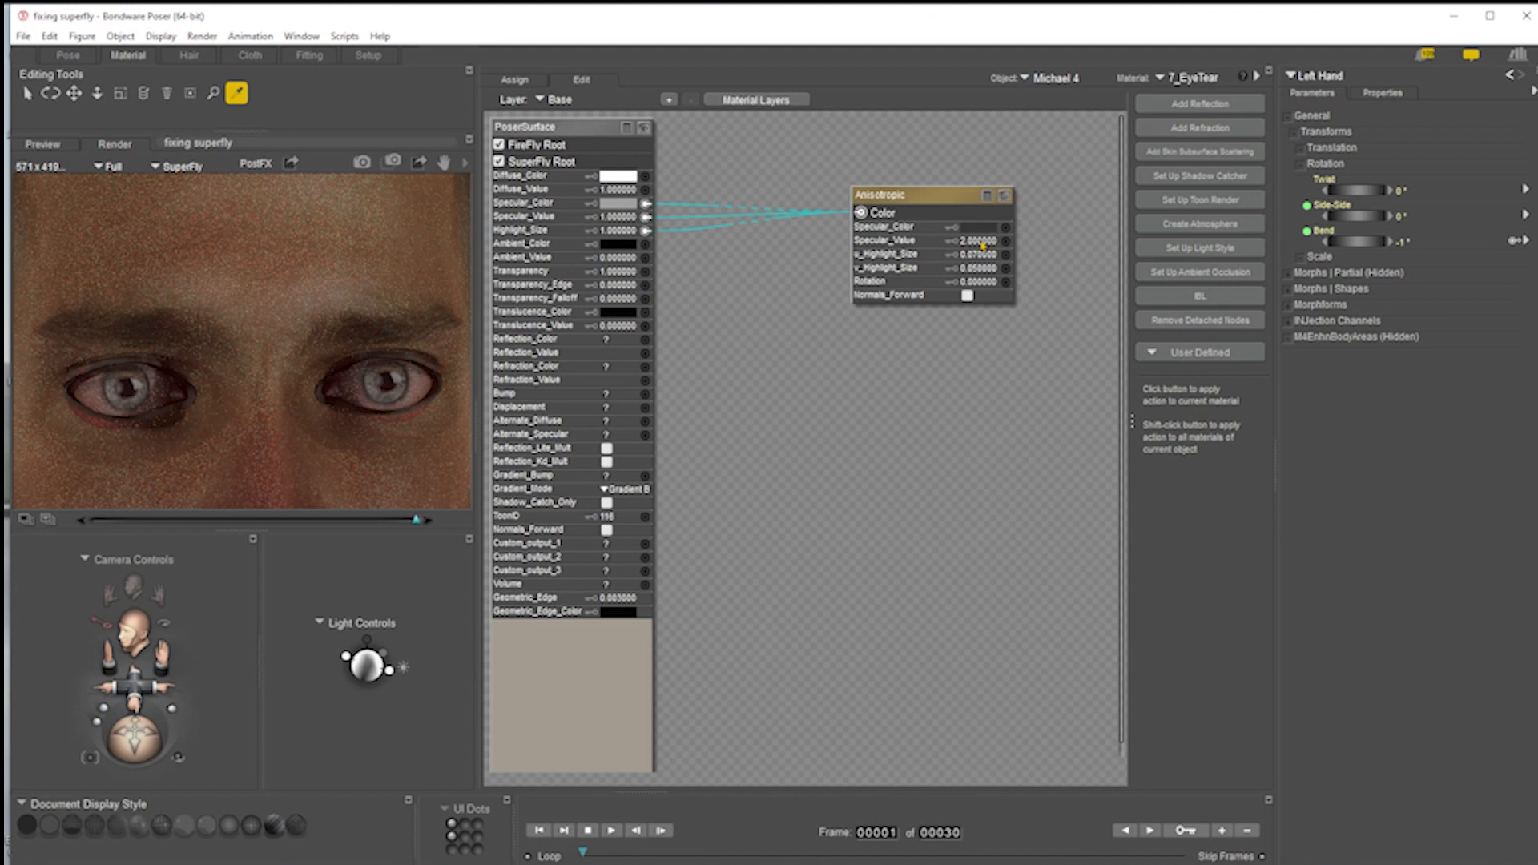
left_click_drag(951, 137, 889, 370)
key("Delete")
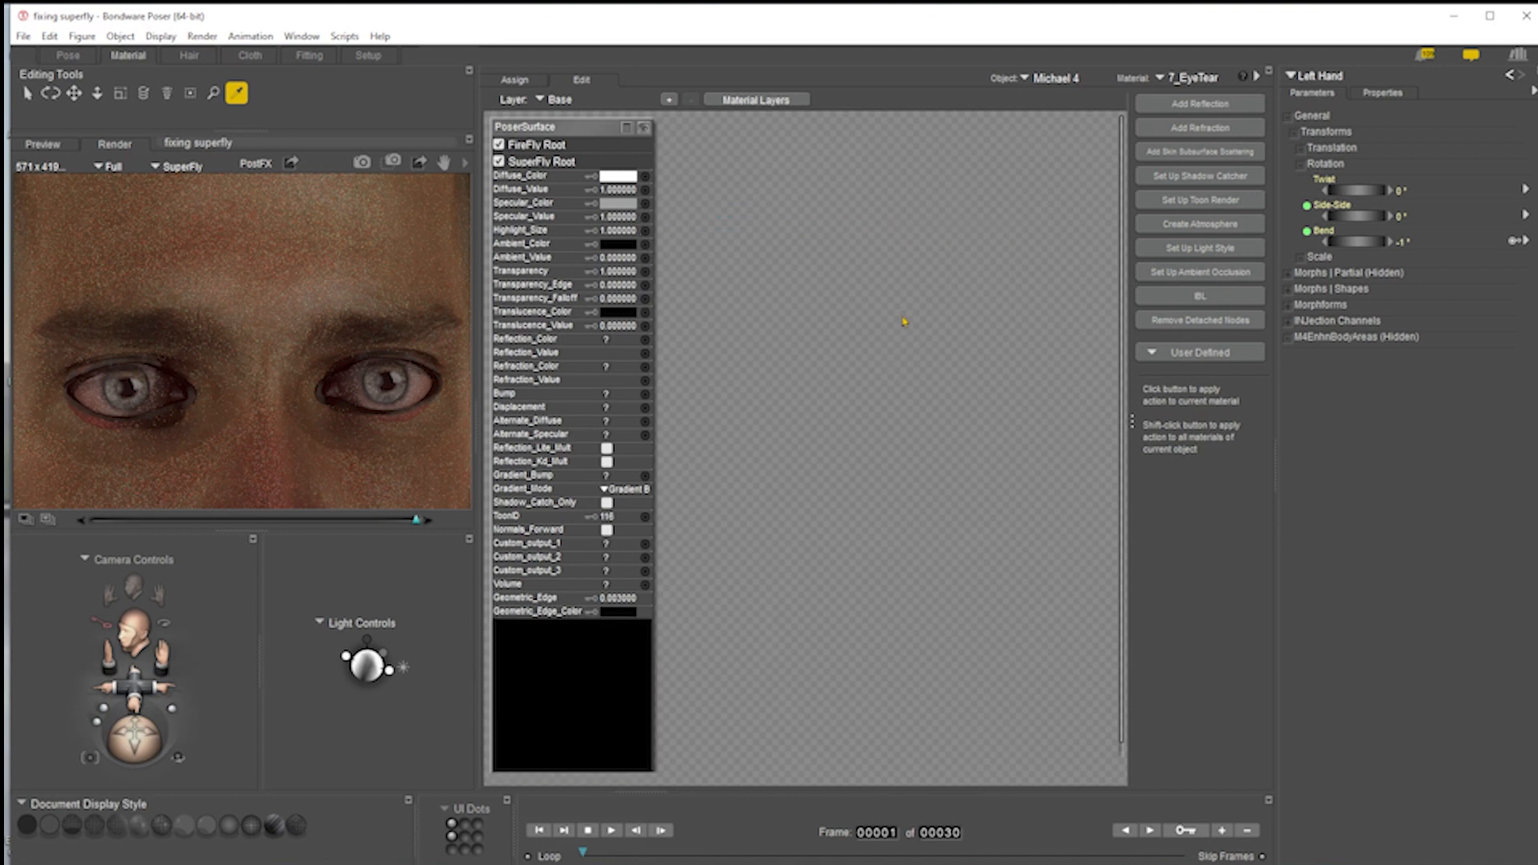
key("ctrl+r")
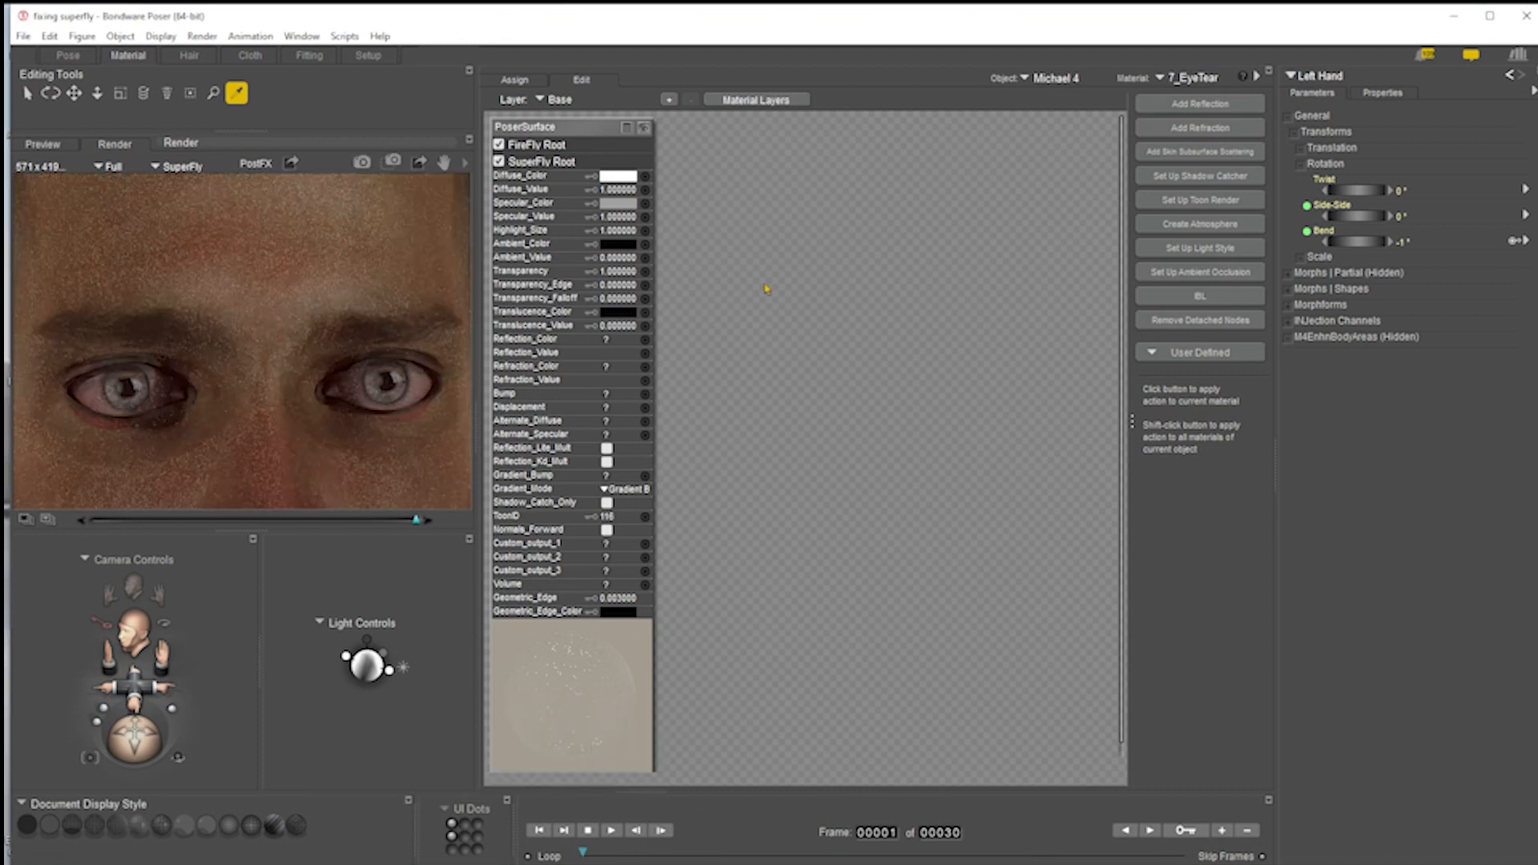
right_click(797, 179)
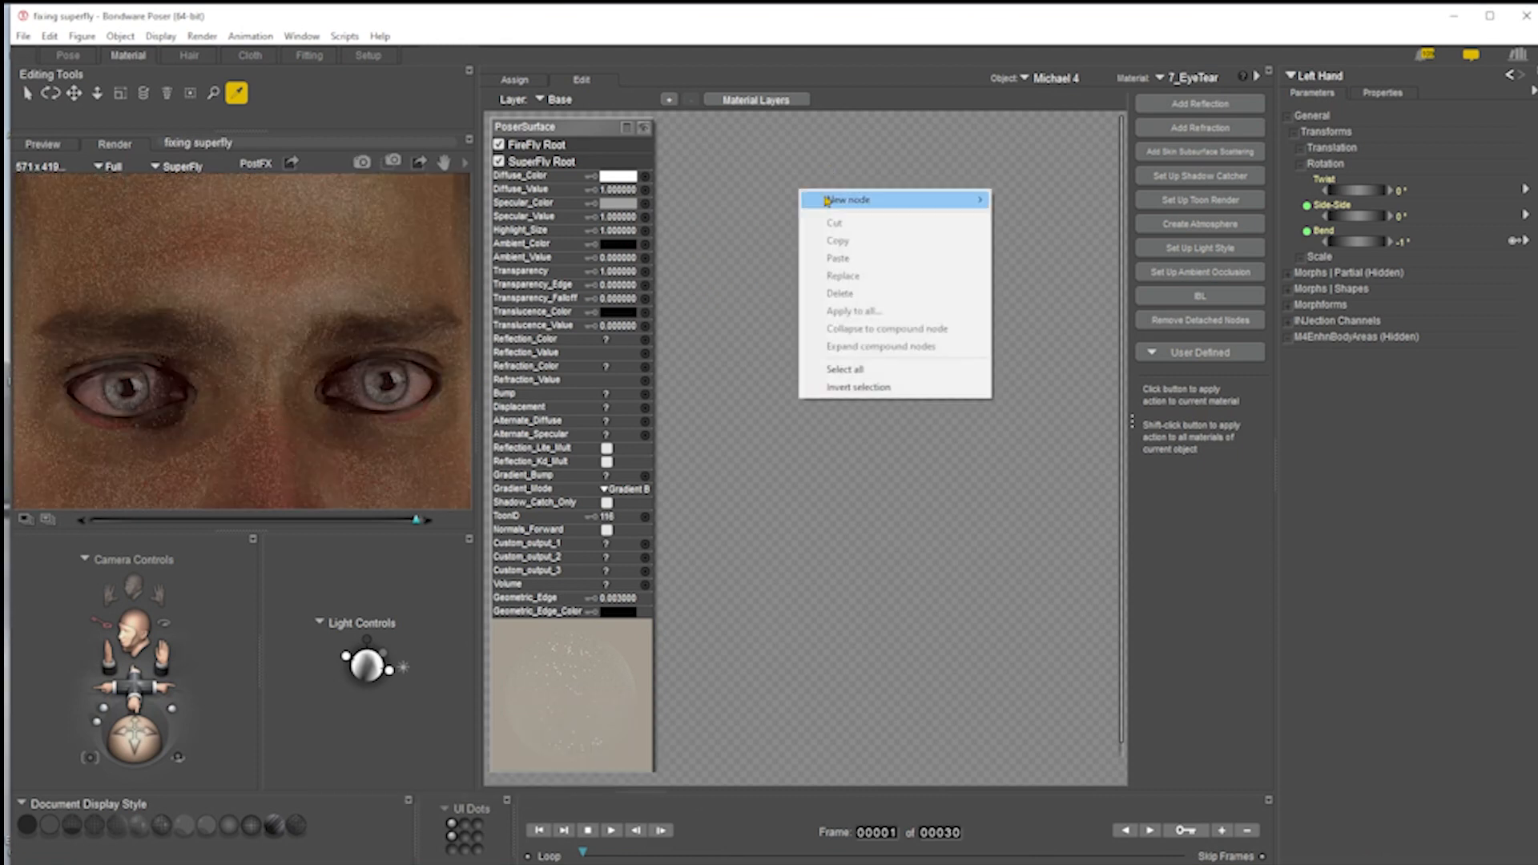
left_click(933, 174)
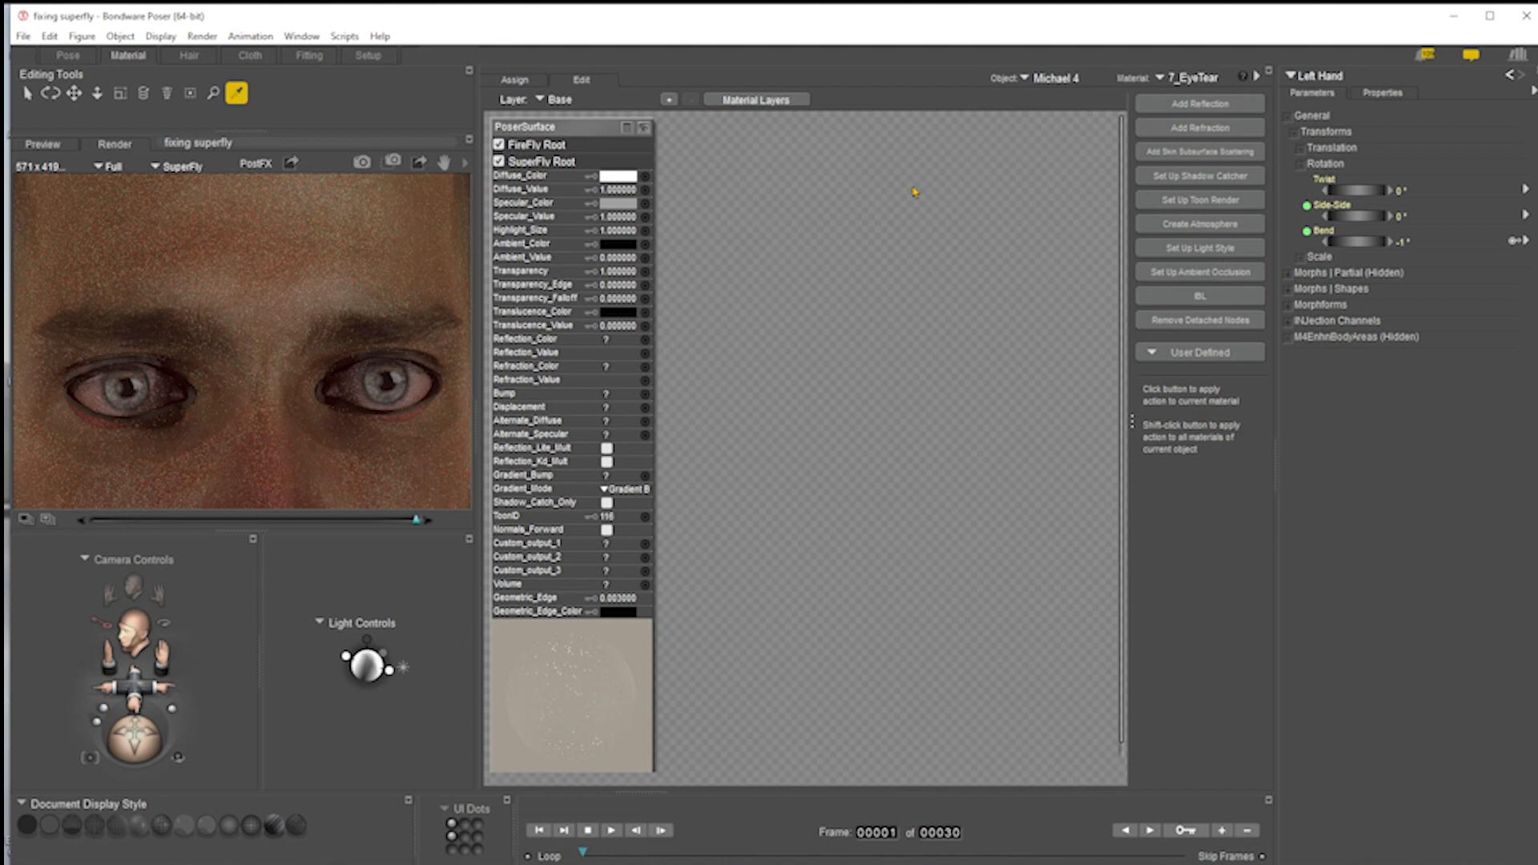
left_click(646, 216)
left_click(697, 226)
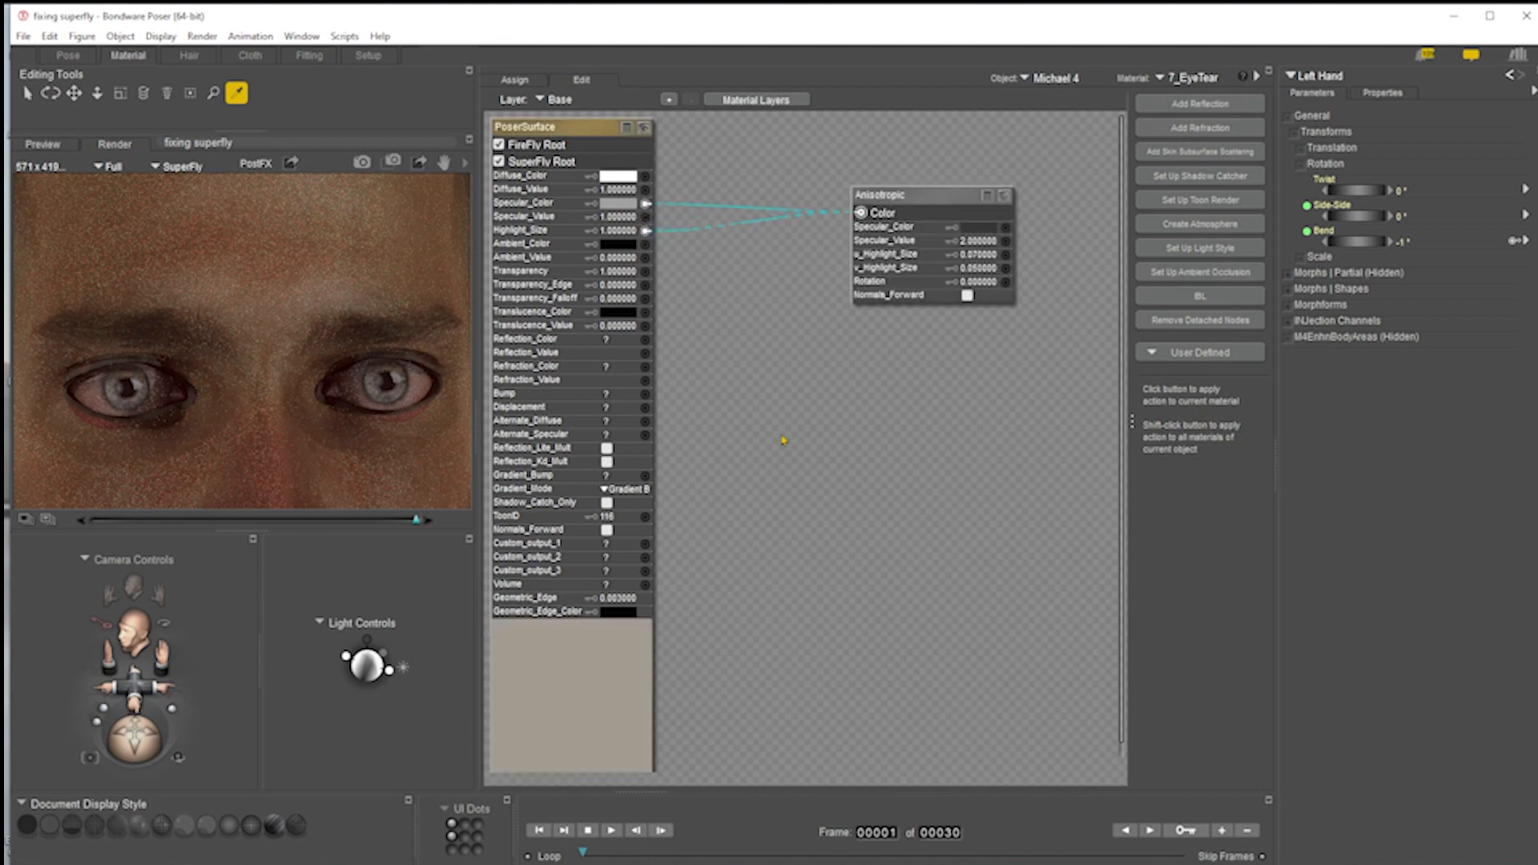
left_click_drag(880, 185, 967, 206)
key("Delete")
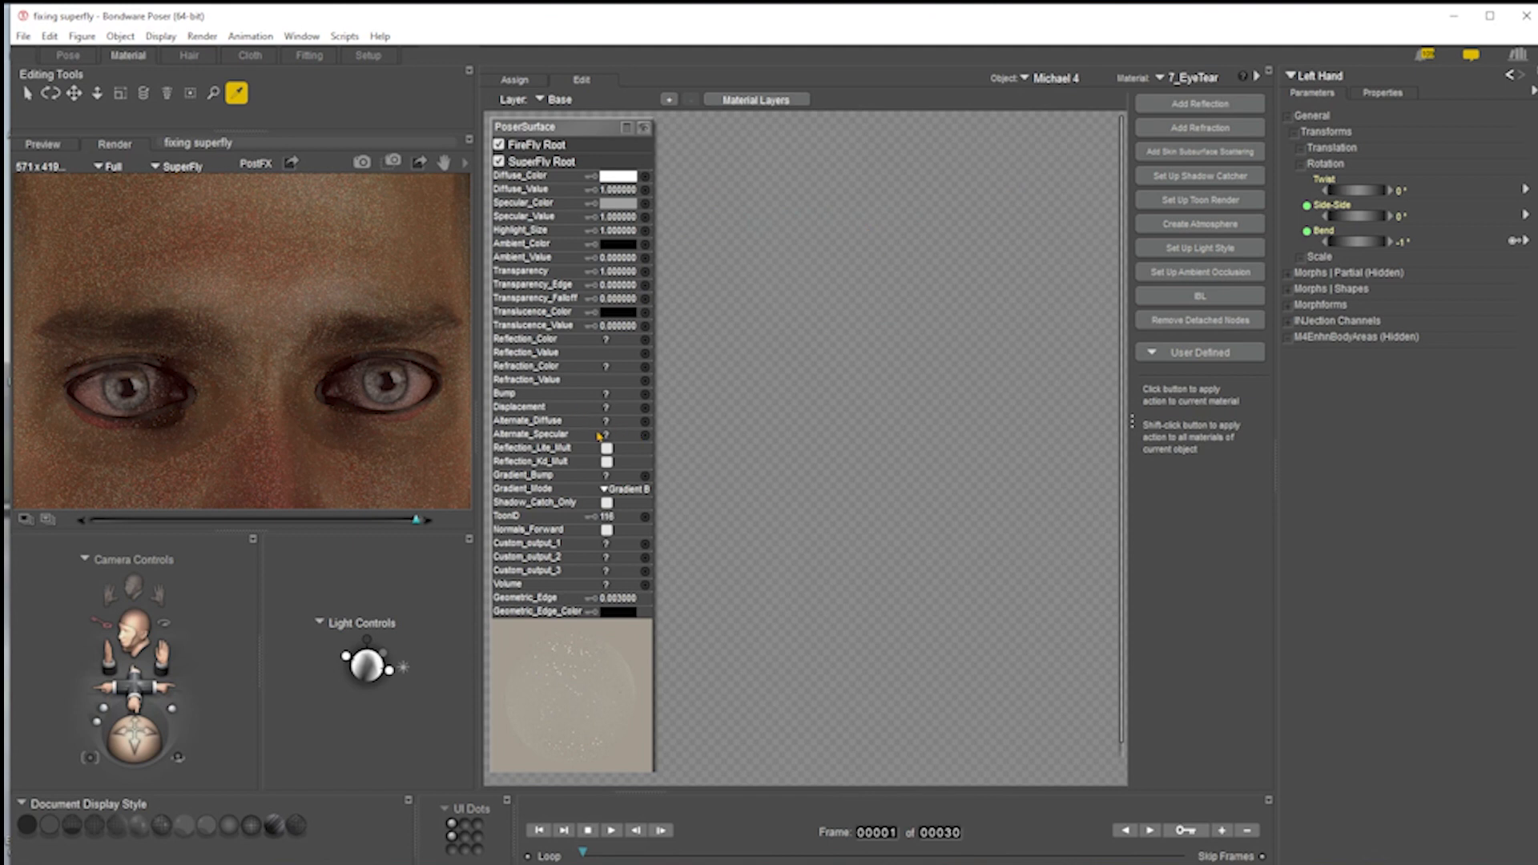
- Set the 7_EyeTear material's Specular_Value to .3 and Highlight_Size to .2
left_click(621, 216)
type(".")
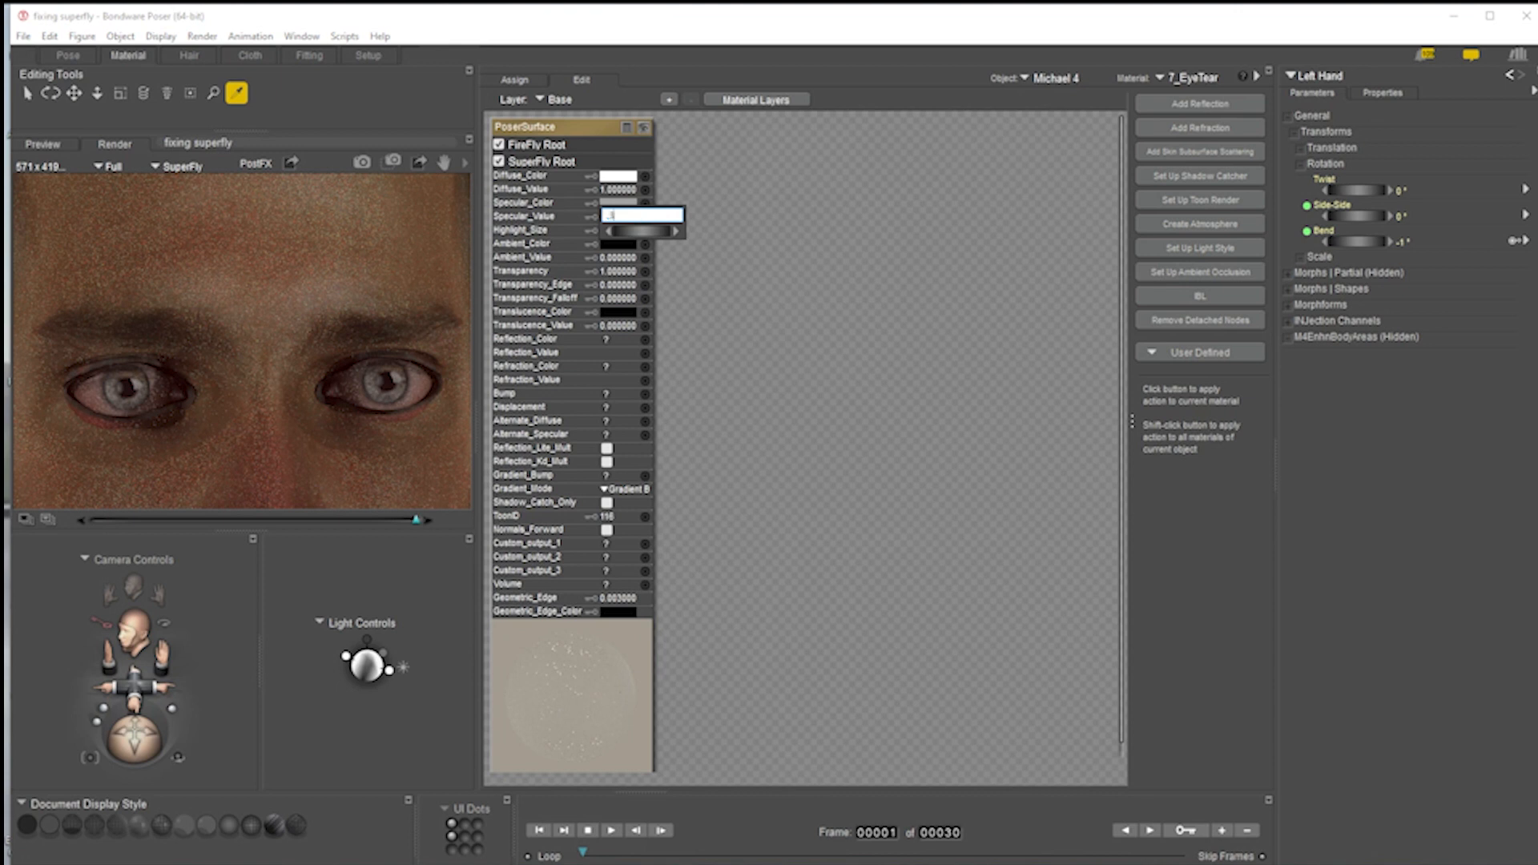
type("3")
key("Return")
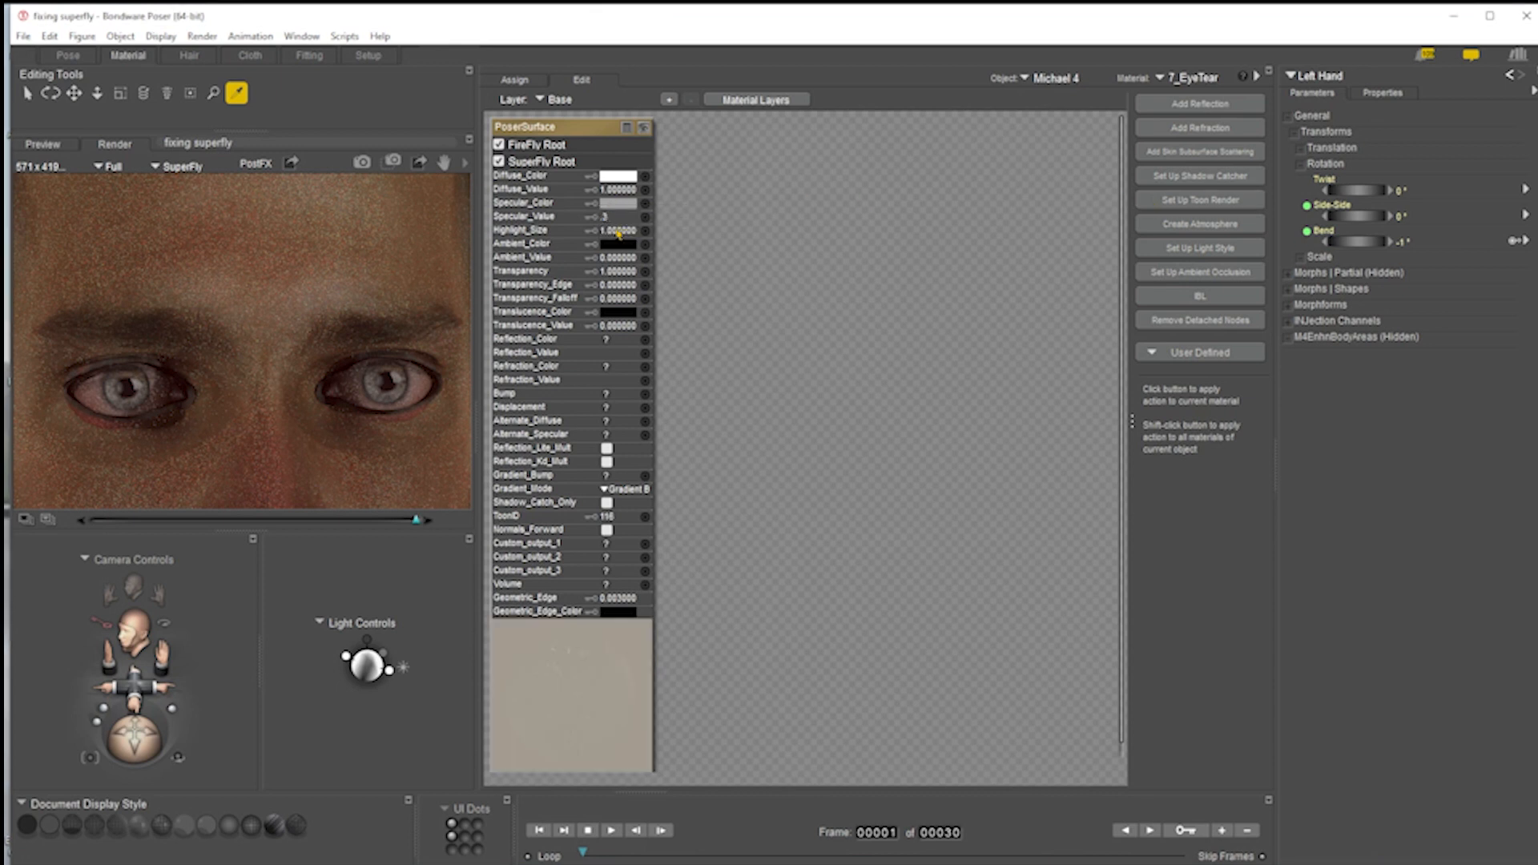
left_click(617, 230)
key("BackSpace")
type(".2")
key("Return")
- Set the 7_EyeTear material's Transparency to .8 and render the face
left_click(619, 272)
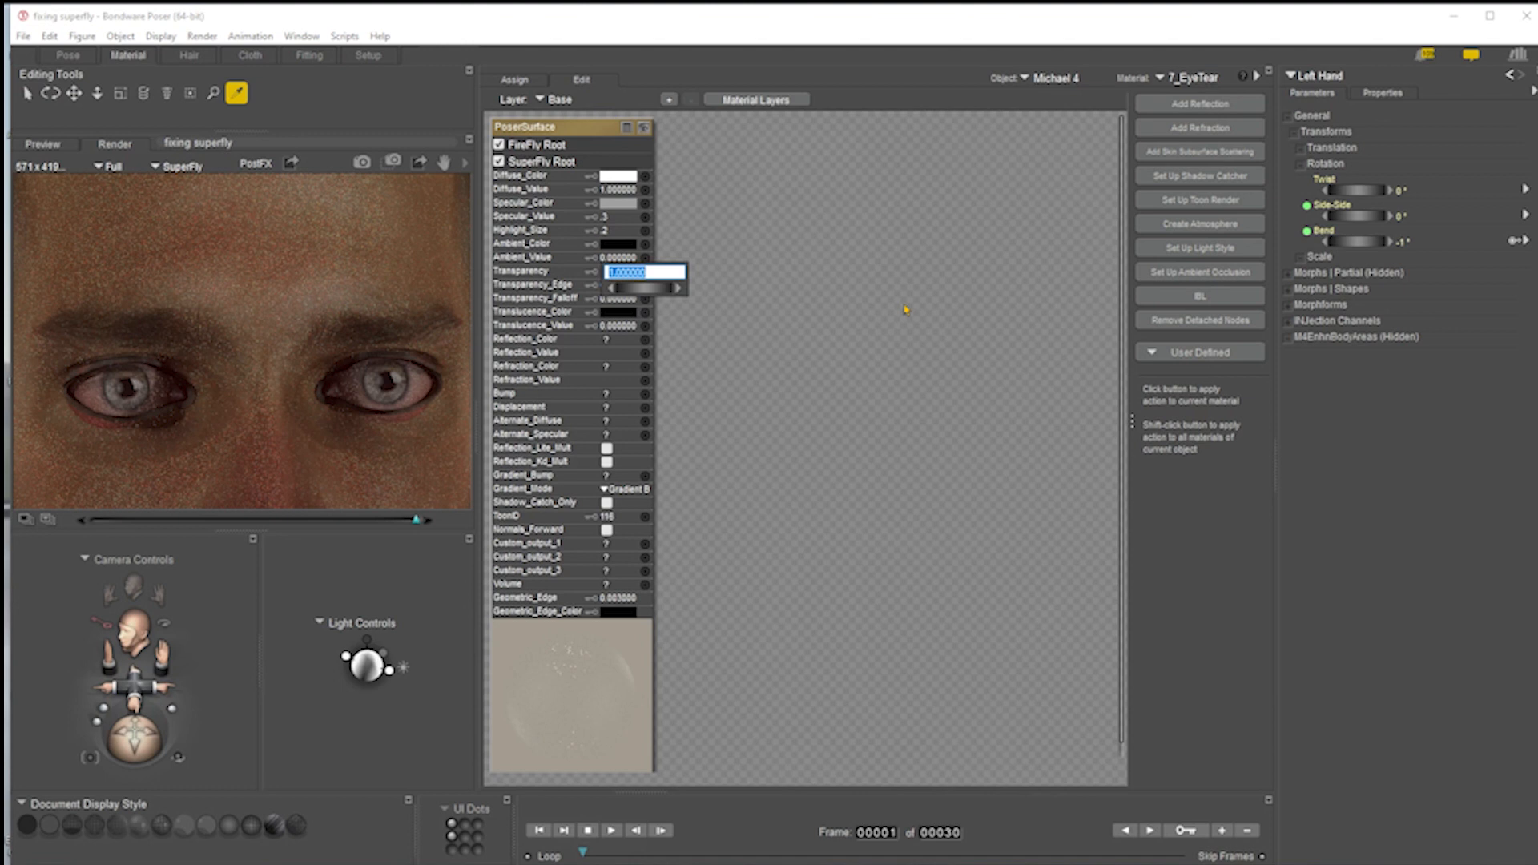
type(".8")
key("Return")
left_click(362, 162)
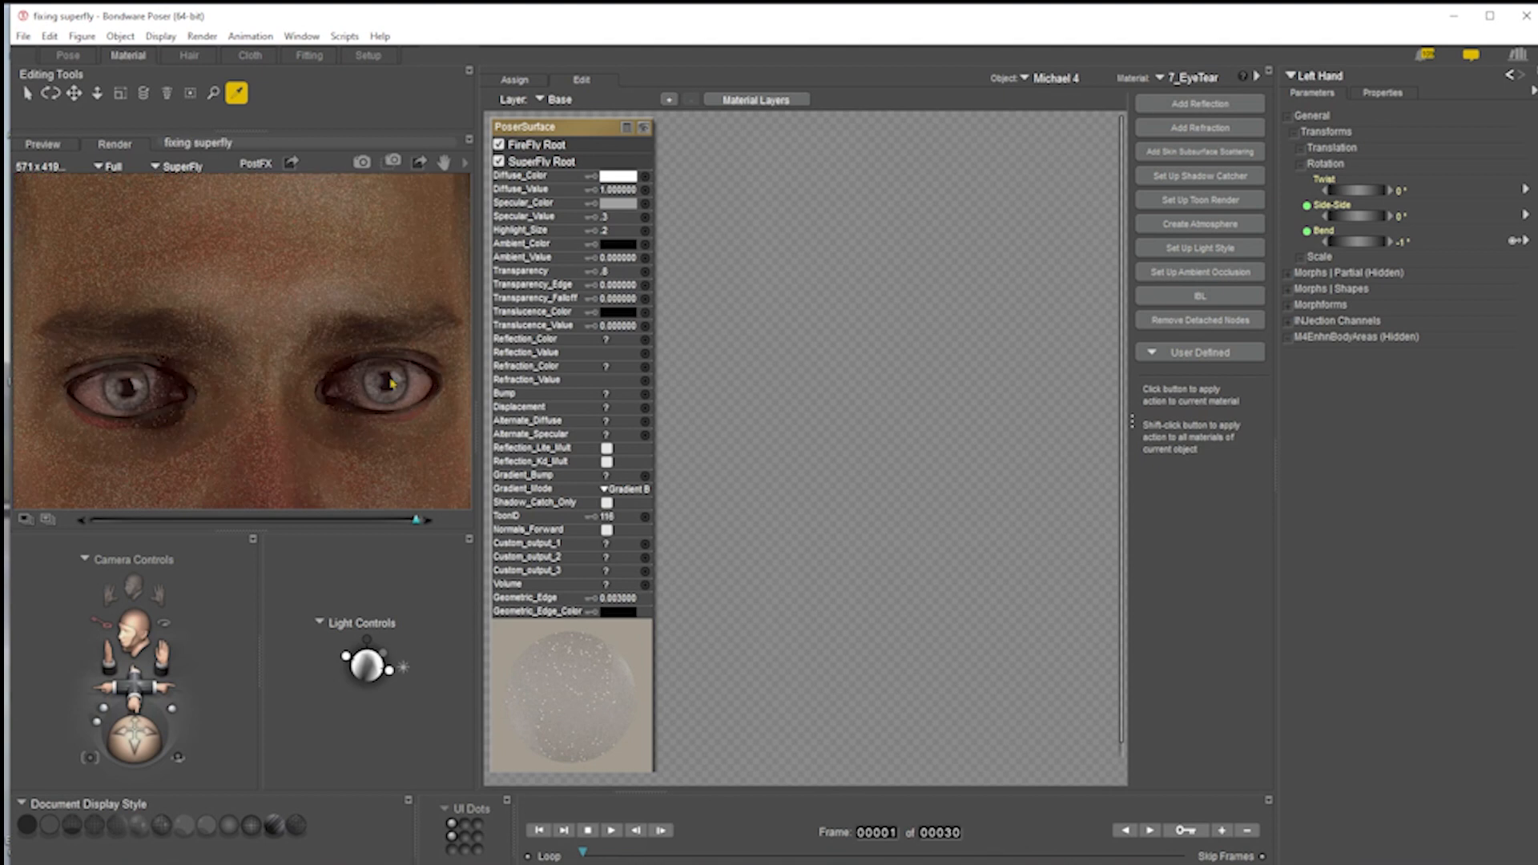
- Set the Ambient_Value of the 7_Tear material to 0 and render the face
left_click(1159, 78)
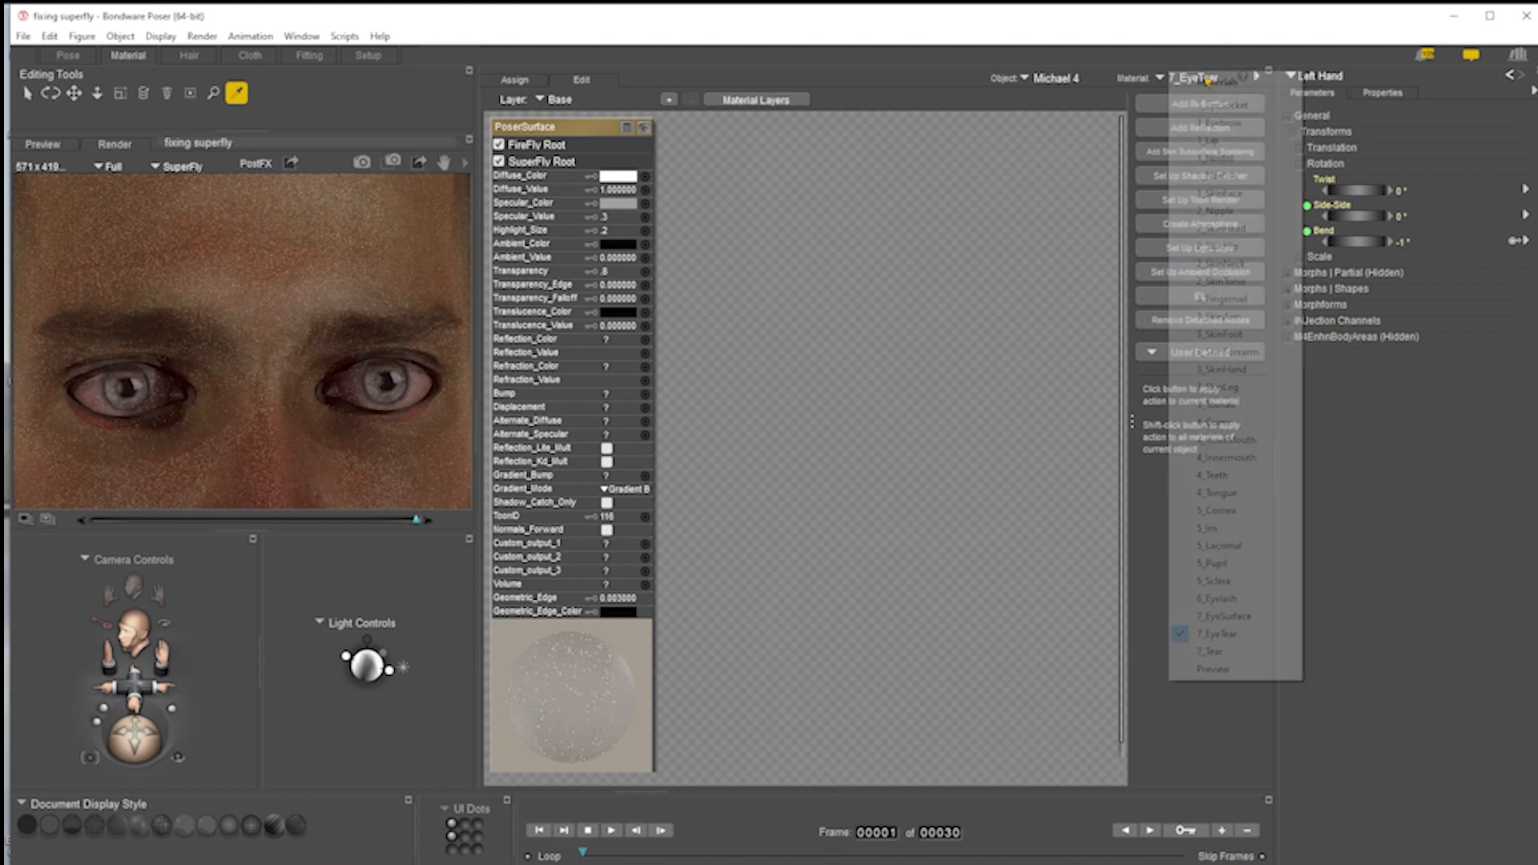
left_click(1235, 652)
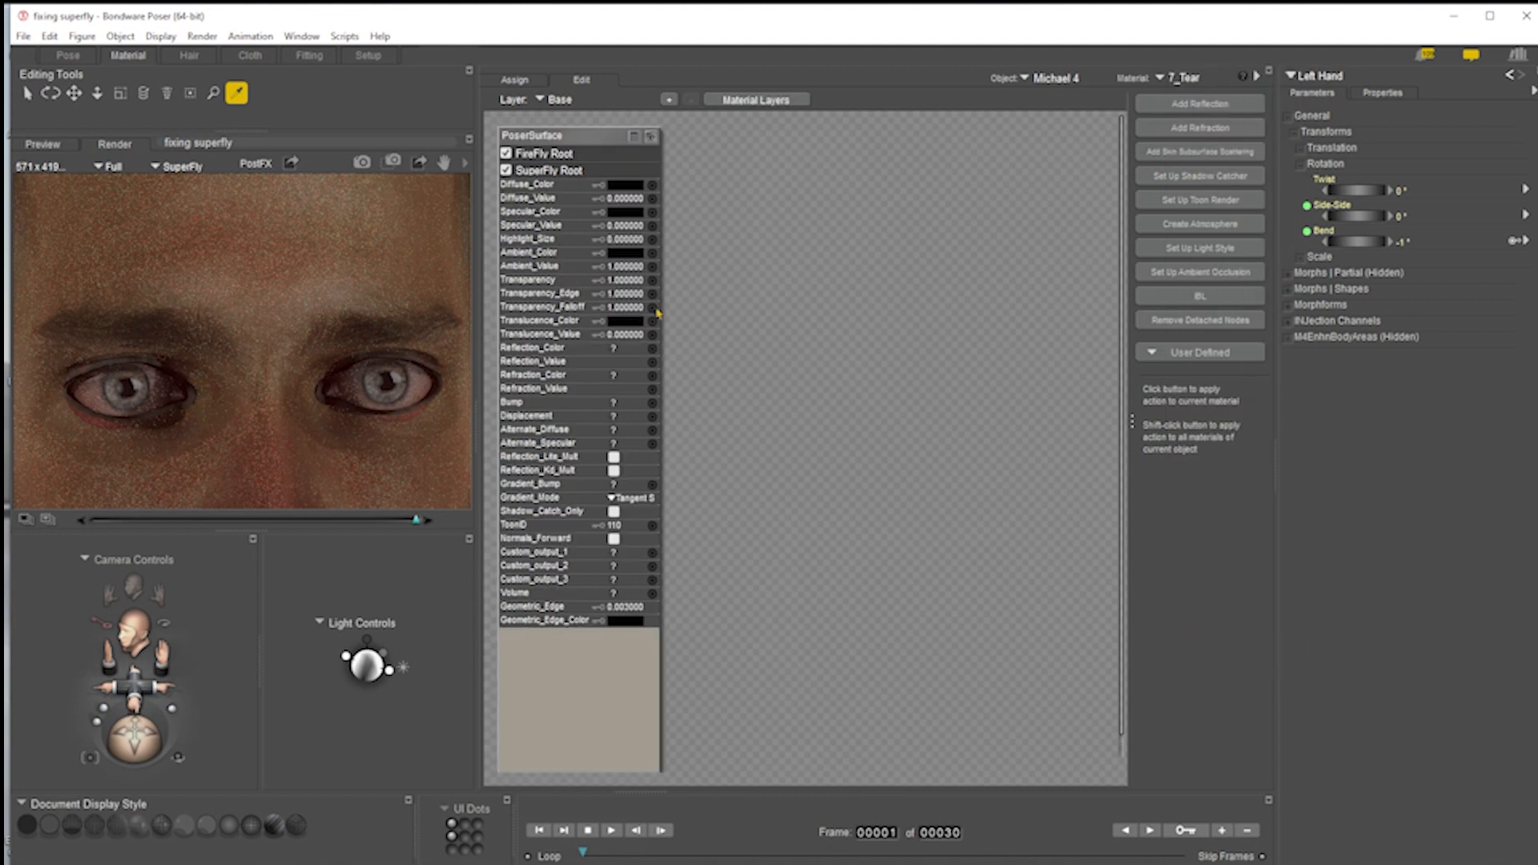
left_click(631, 273)
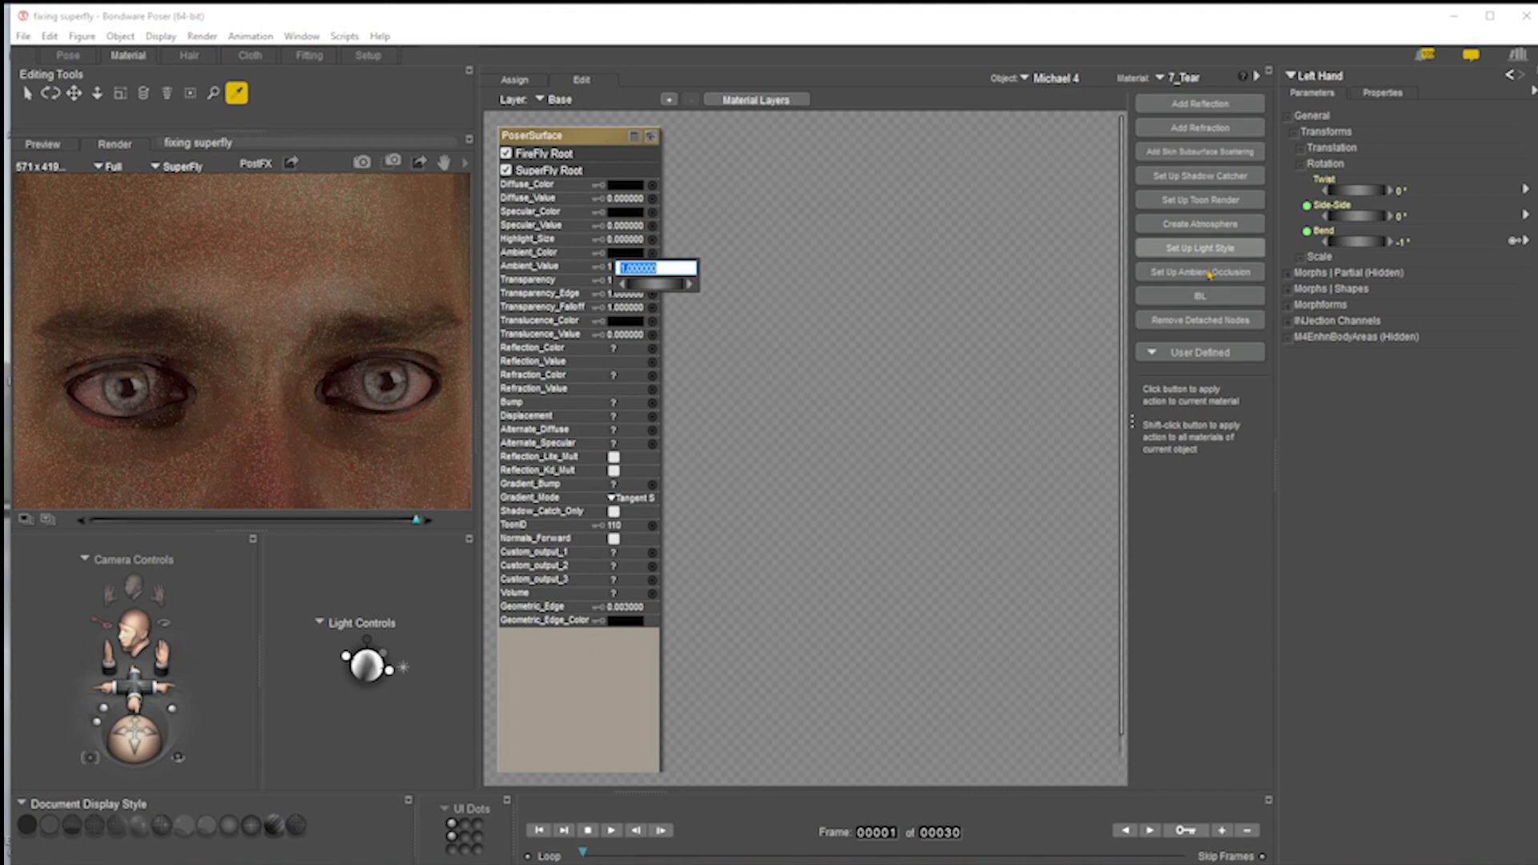
type("0")
key("Return")
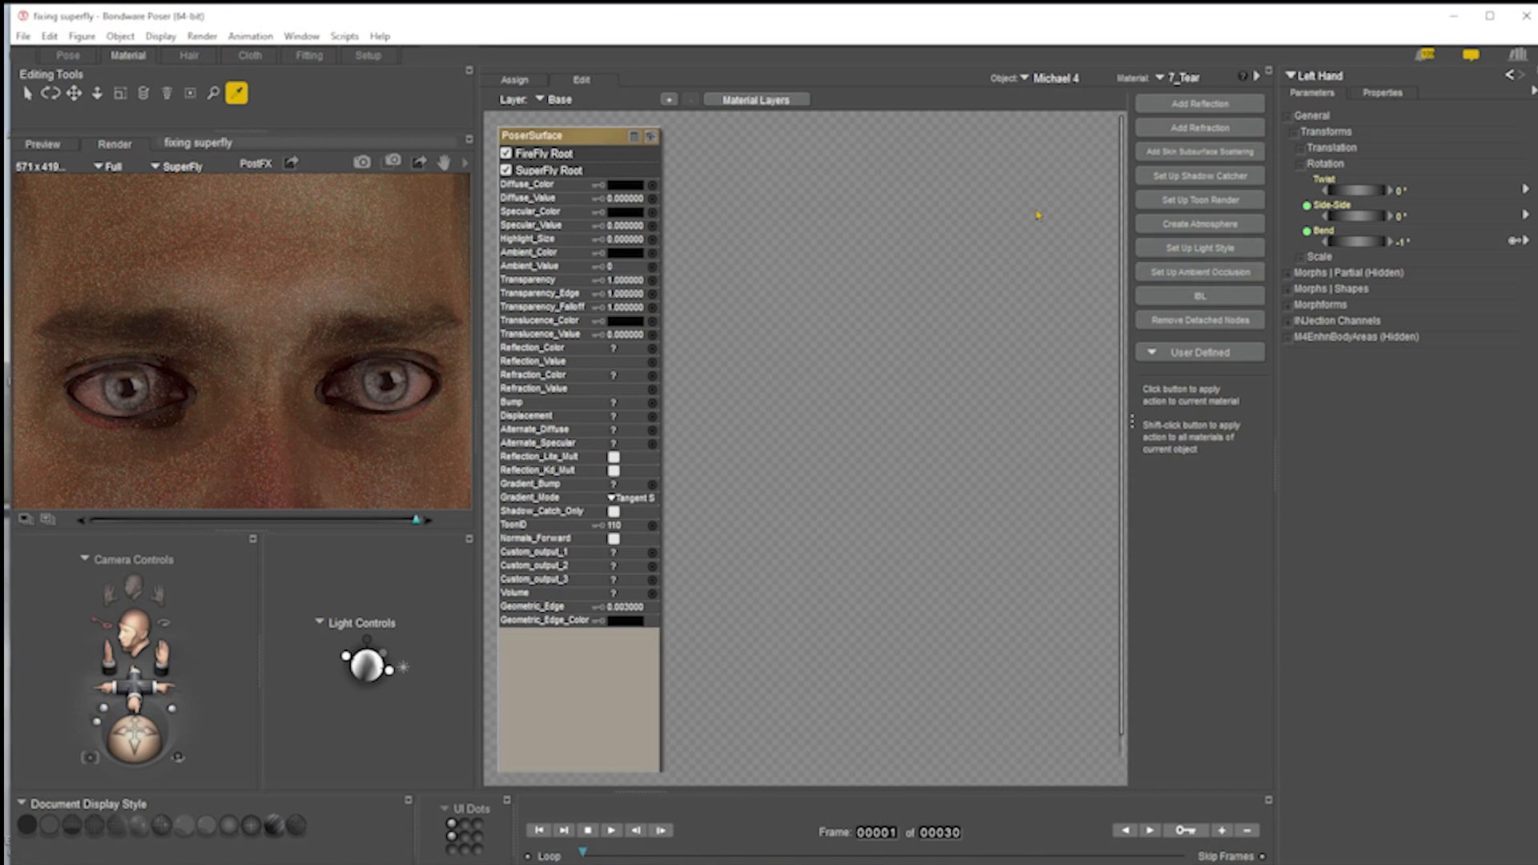
left_click(362, 162)
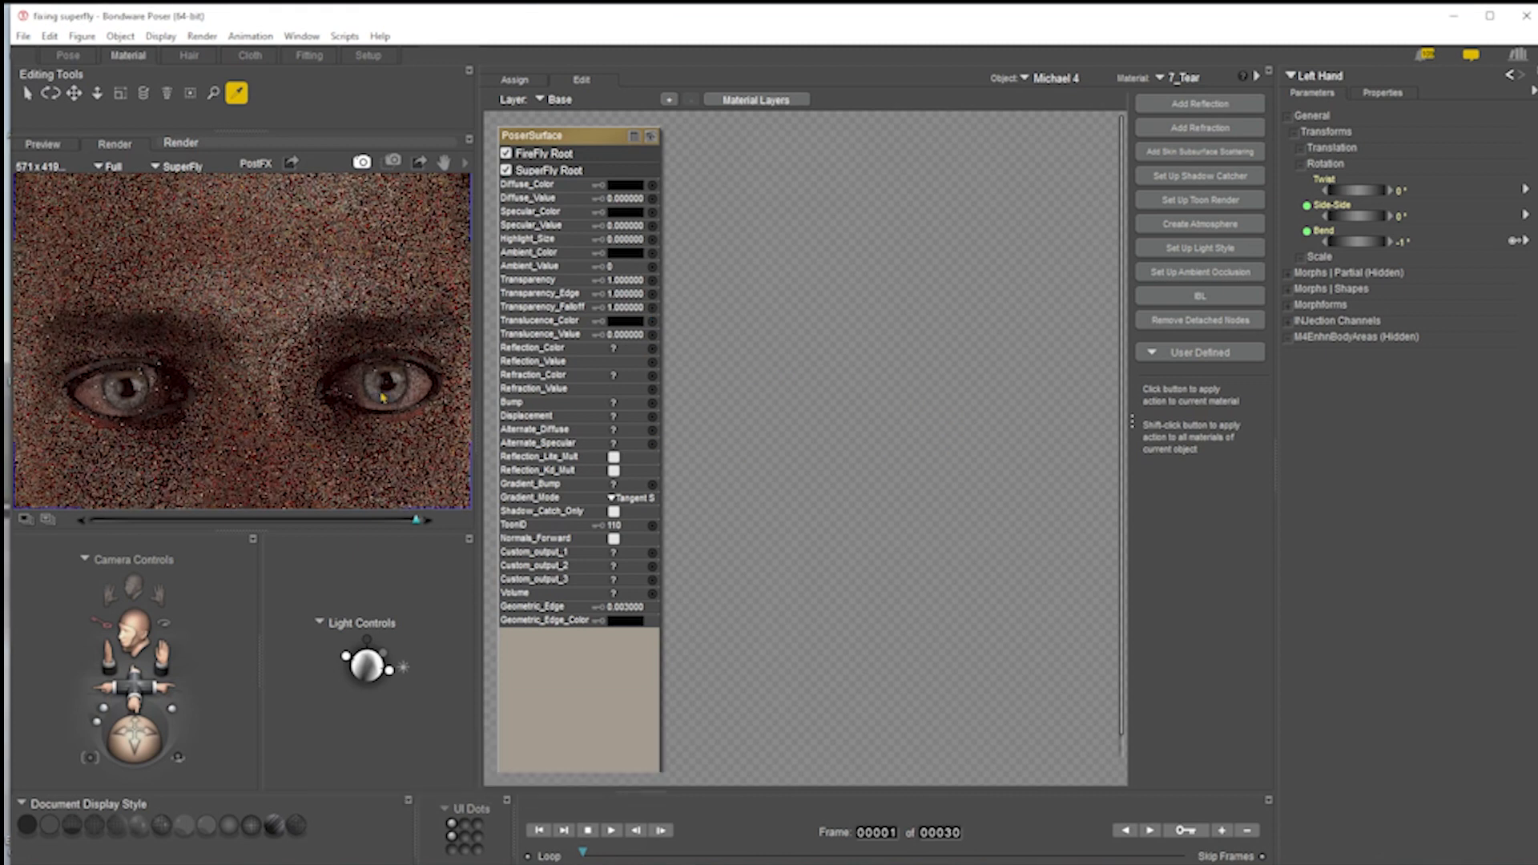
- Render the darker-skinned Michael 4 face from the Face Camera to check its eyes
left_click(353, 214)
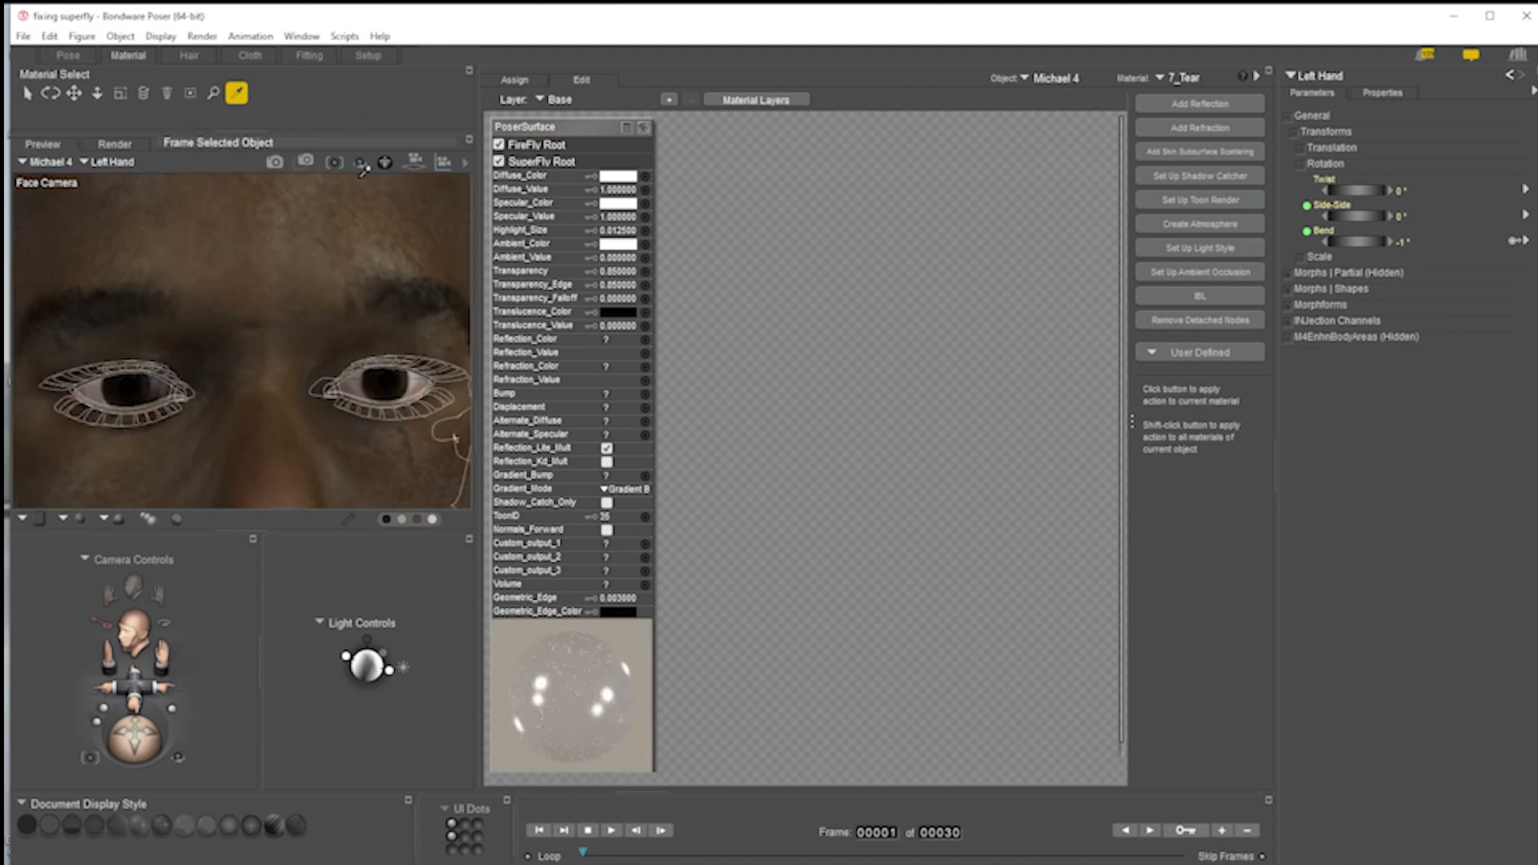
left_click(275, 161)
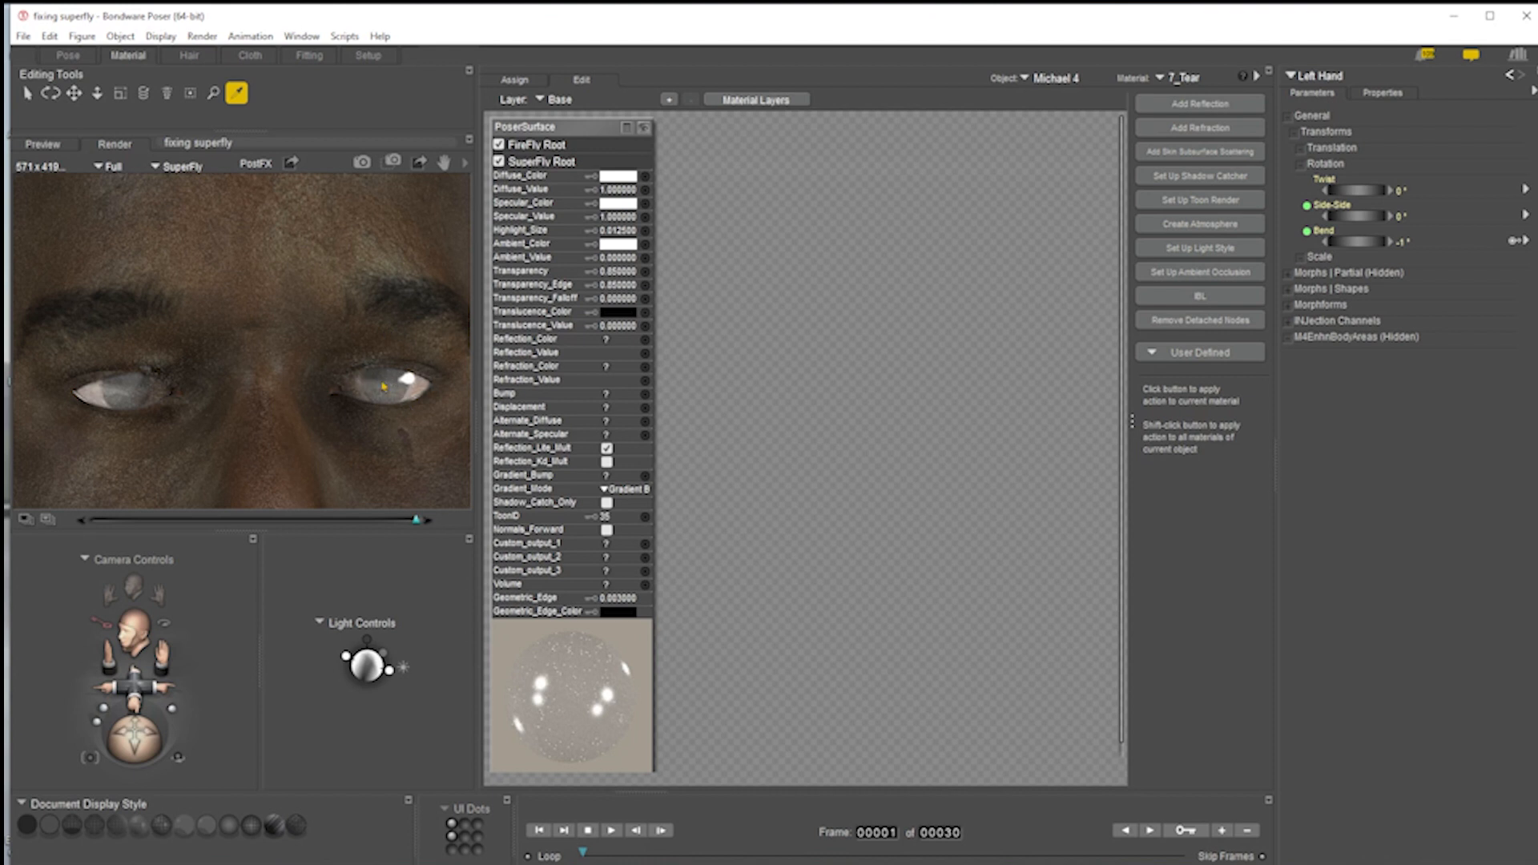
- Open the 7_EyeSurface material, expand its surface settings and move its map nodes aside to inspect their connections
left_click(1174, 78)
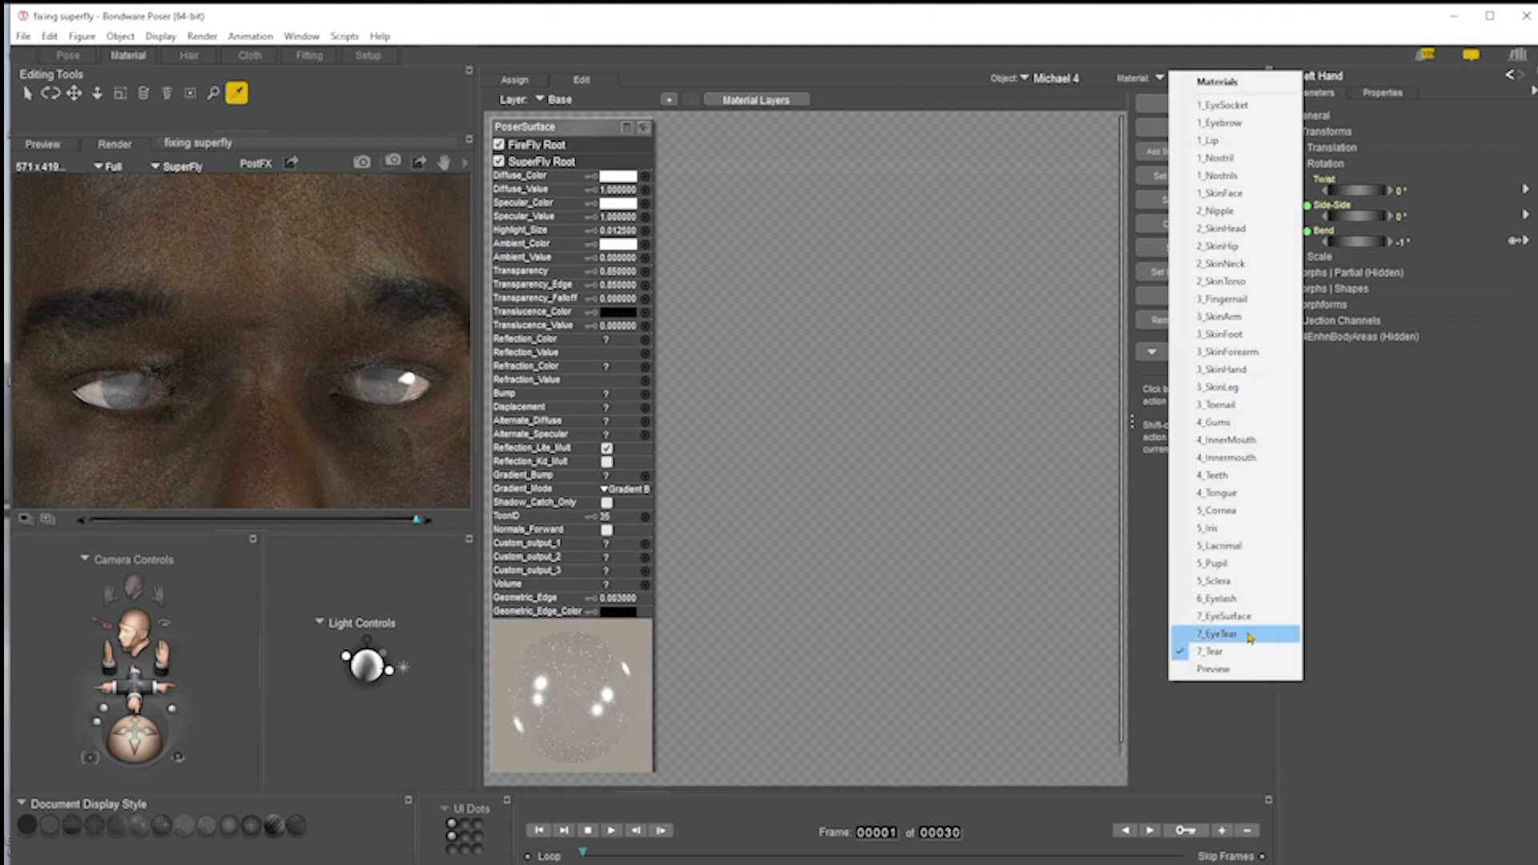
left_click(1228, 616)
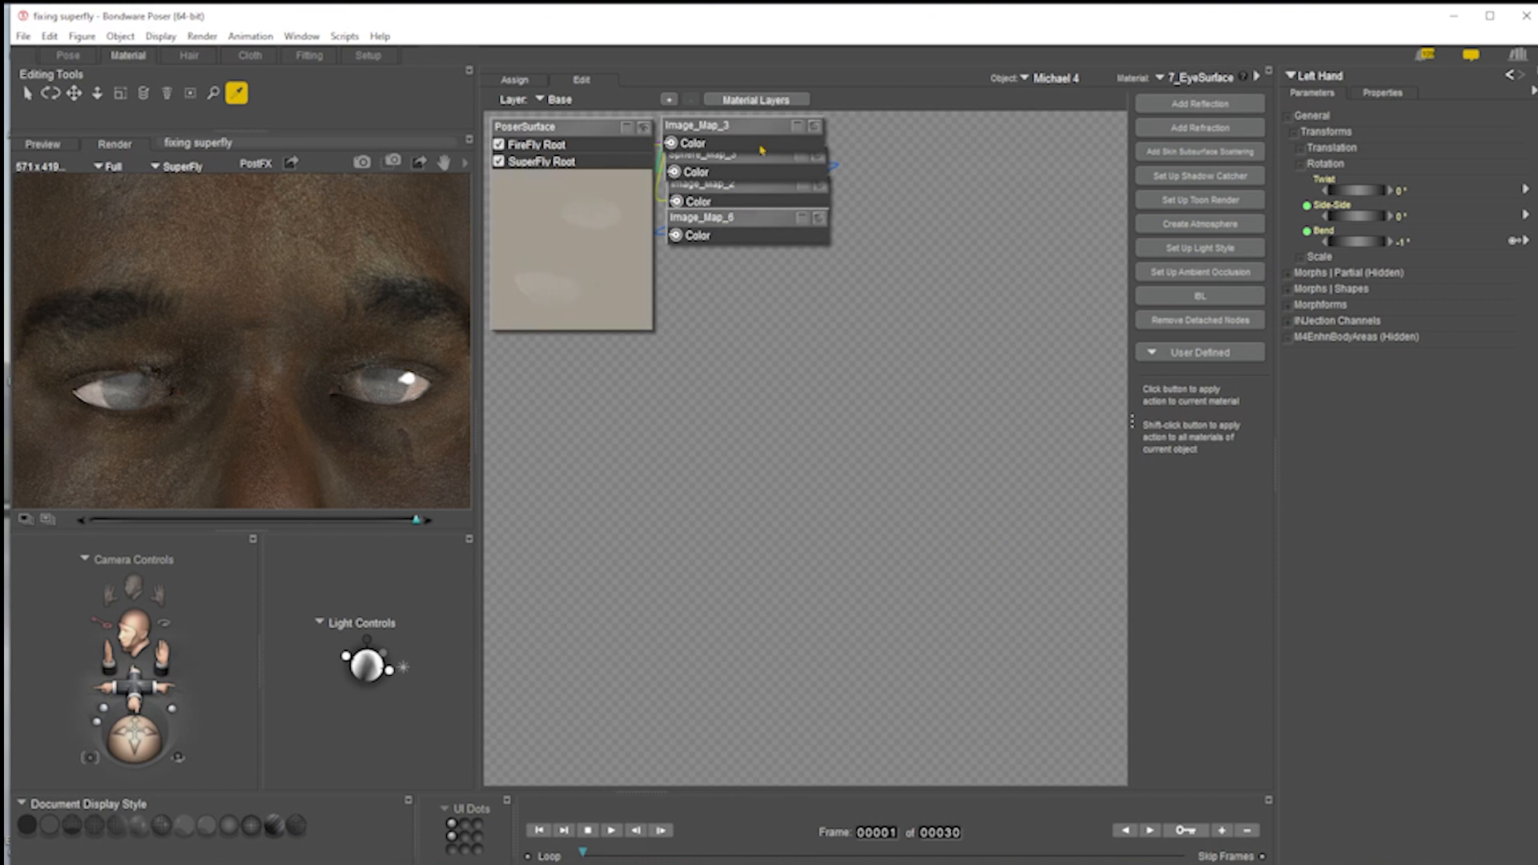
left_click(643, 127)
left_click_drag(908, 138, 675, 277)
left_click_drag(740, 138, 926, 217)
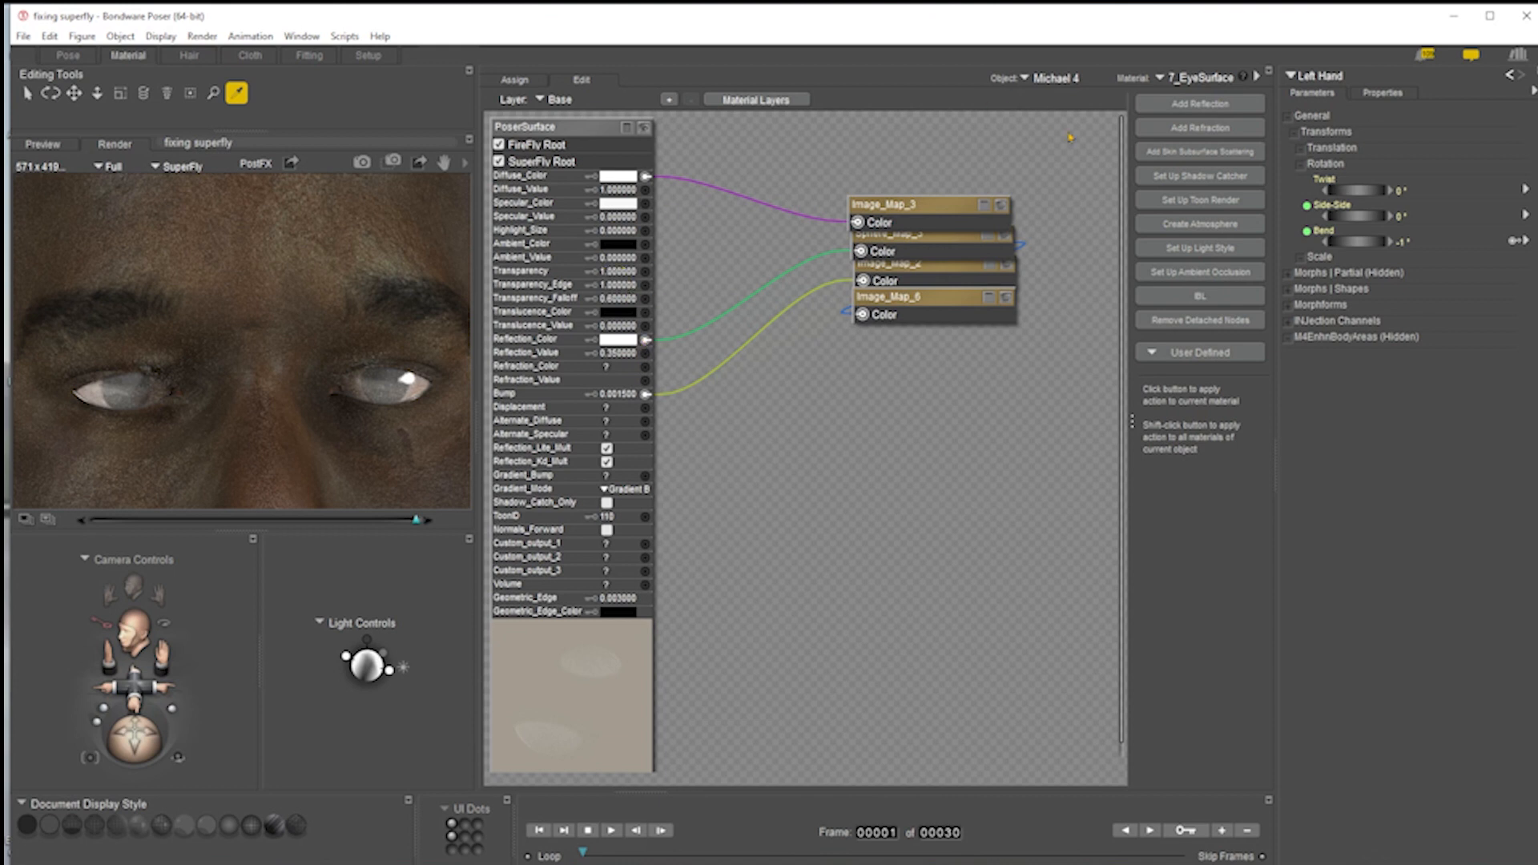
- Set the Specular_Value of the 5_Cornea material's Anisotropic node to .1 and render the face
left_click(1205, 79)
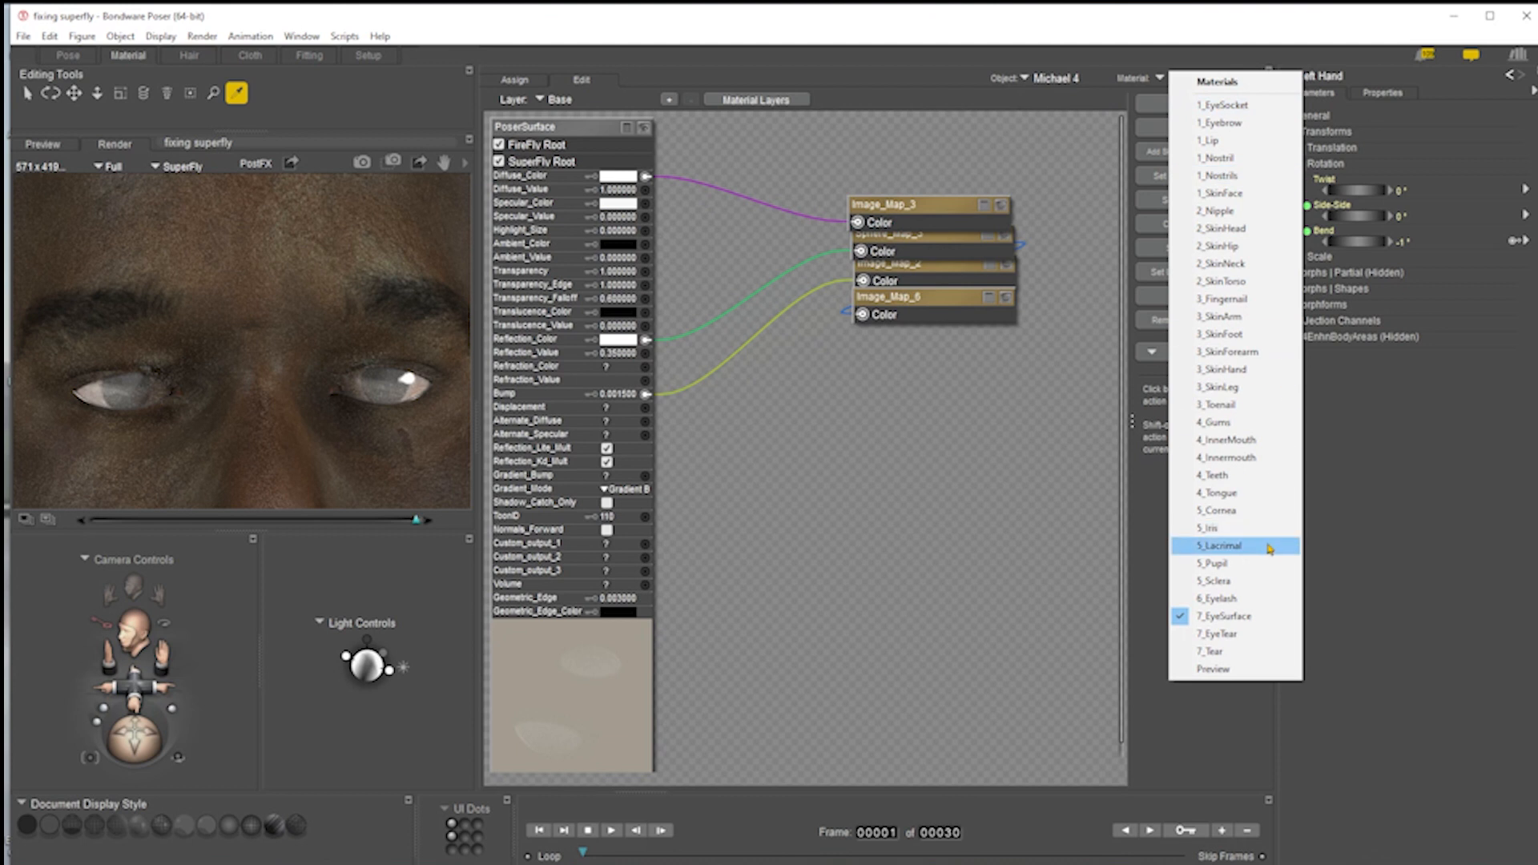
left_click(1255, 513)
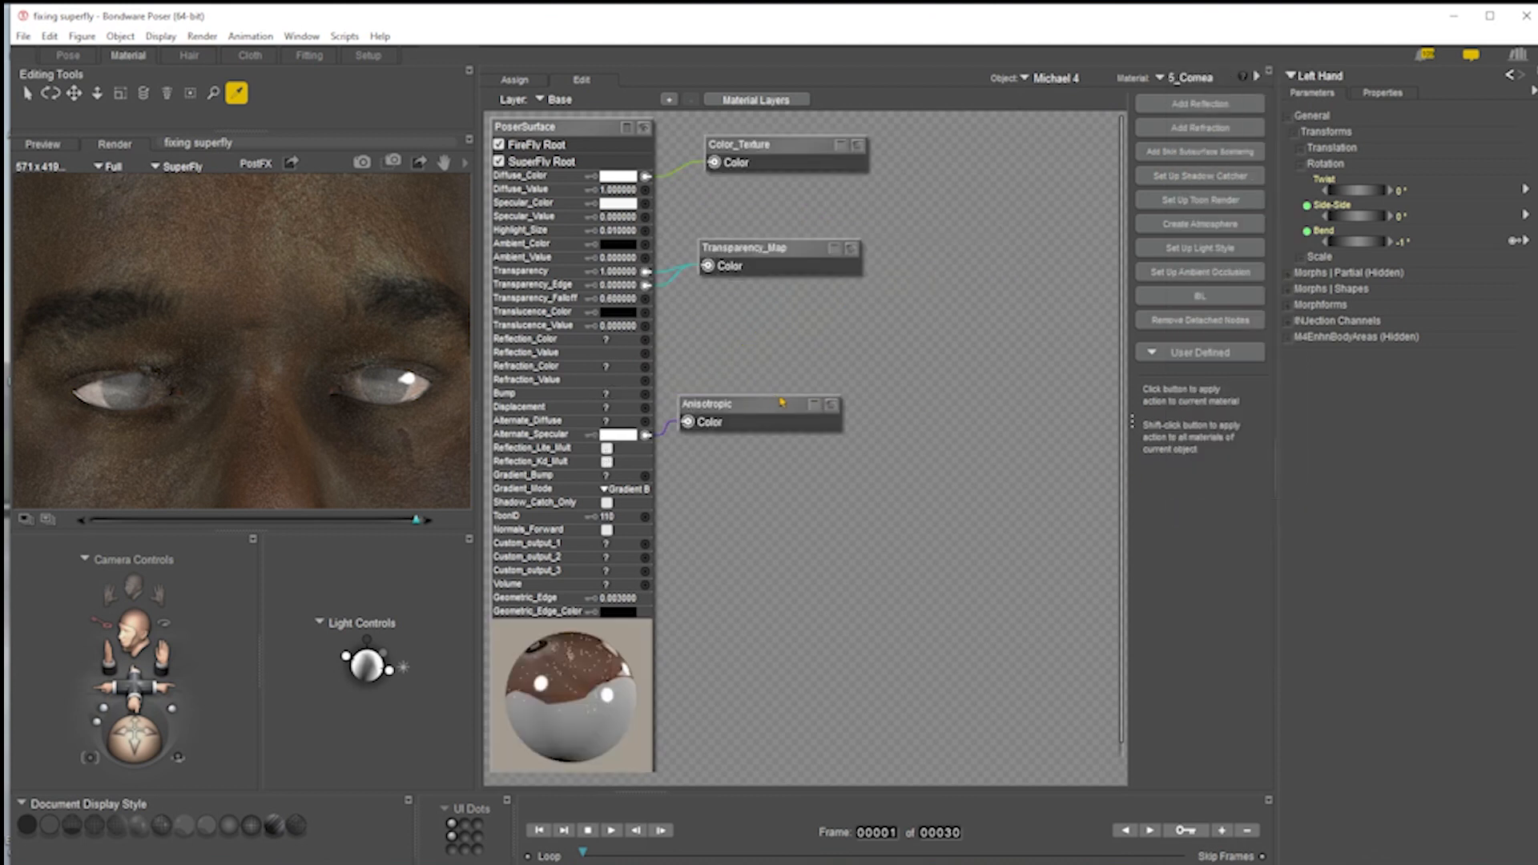
left_click(820, 404)
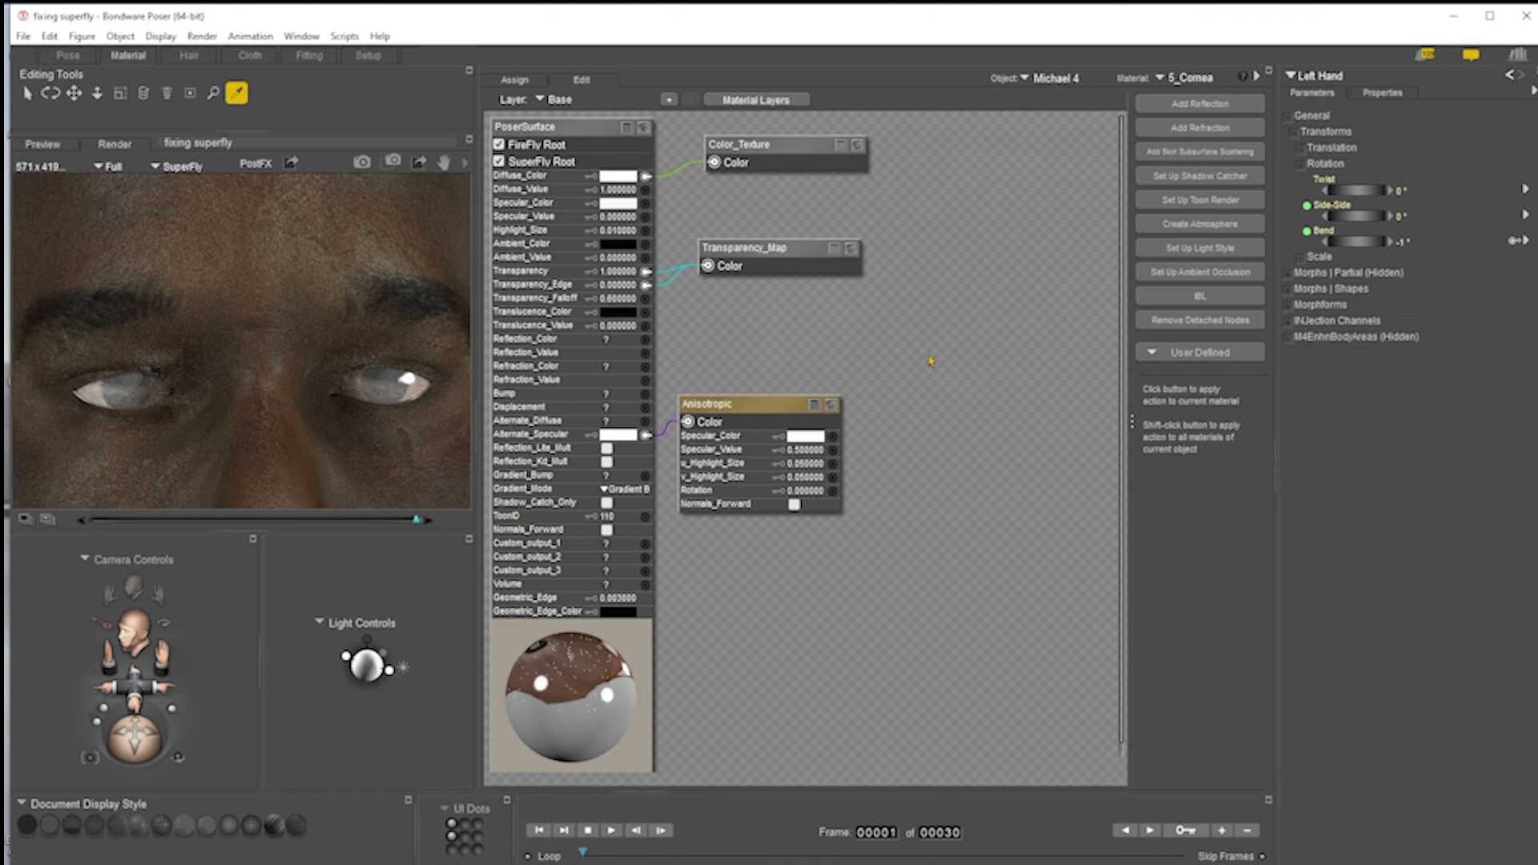
left_click(807, 451)
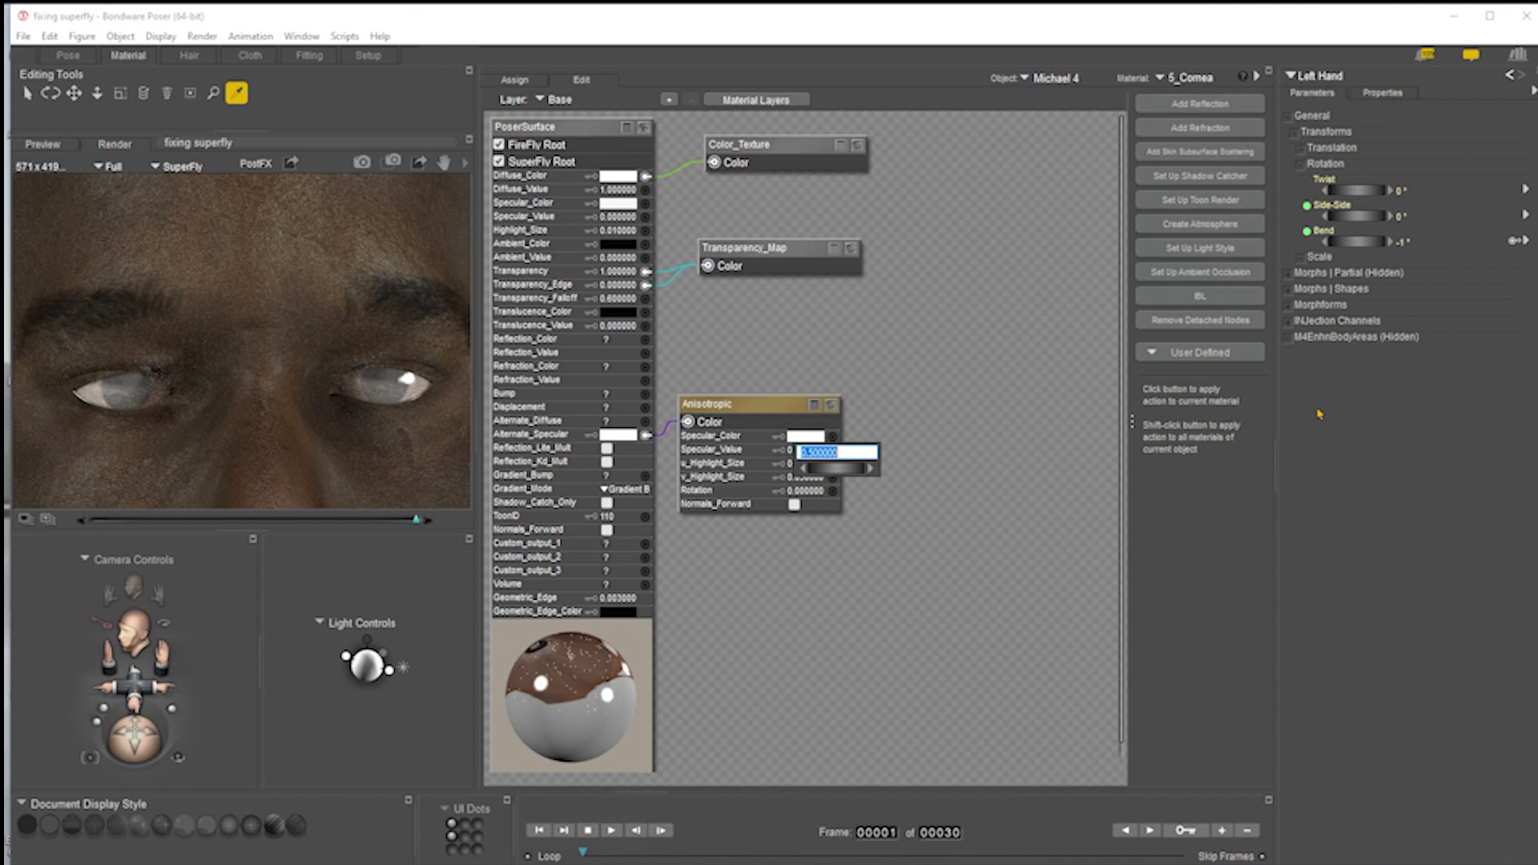
type(".1")
key("Return")
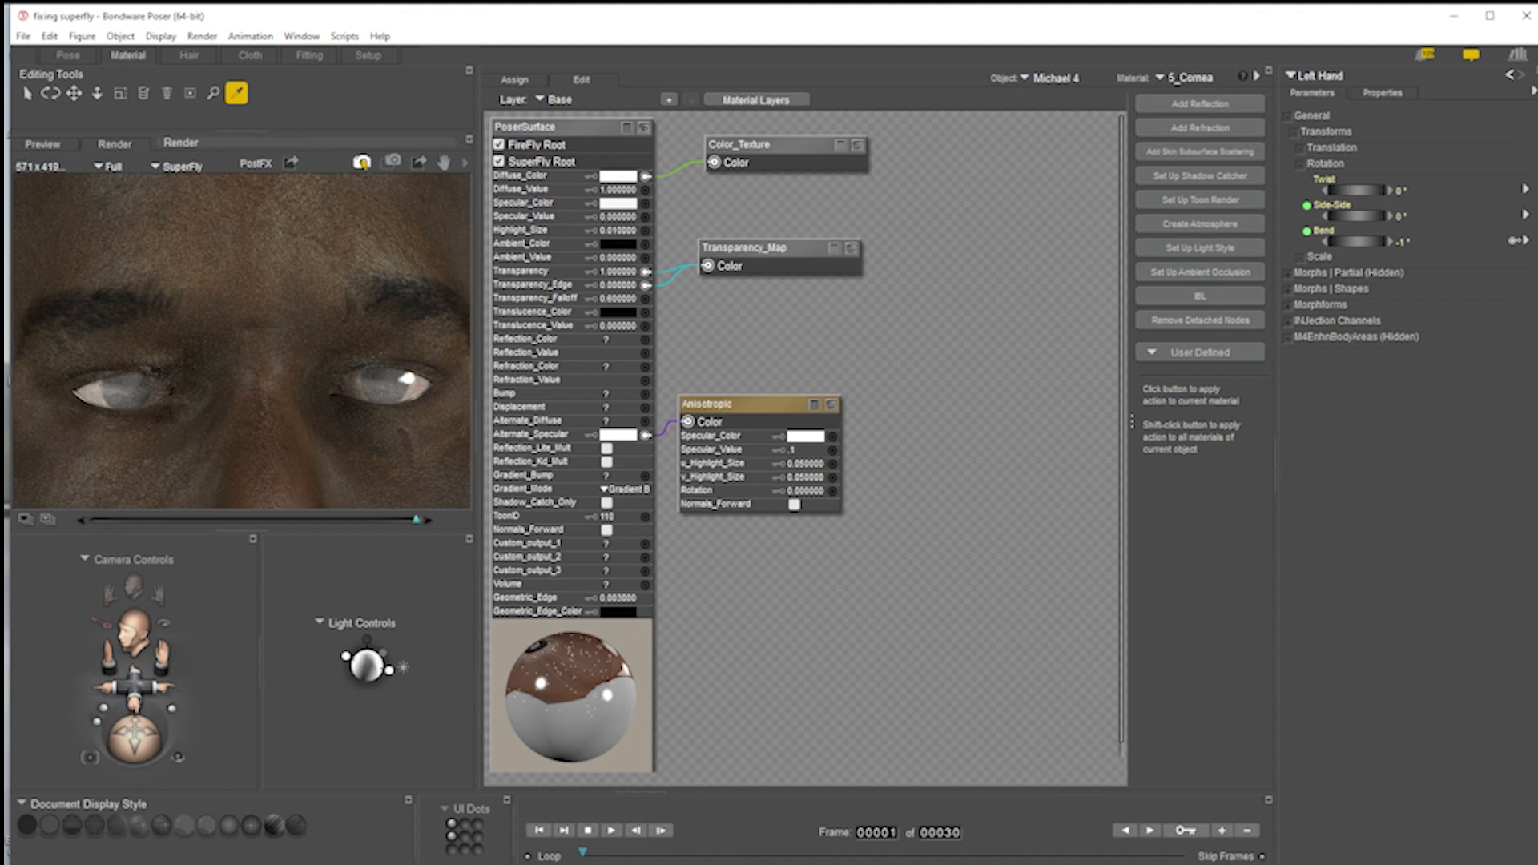
left_click(362, 162)
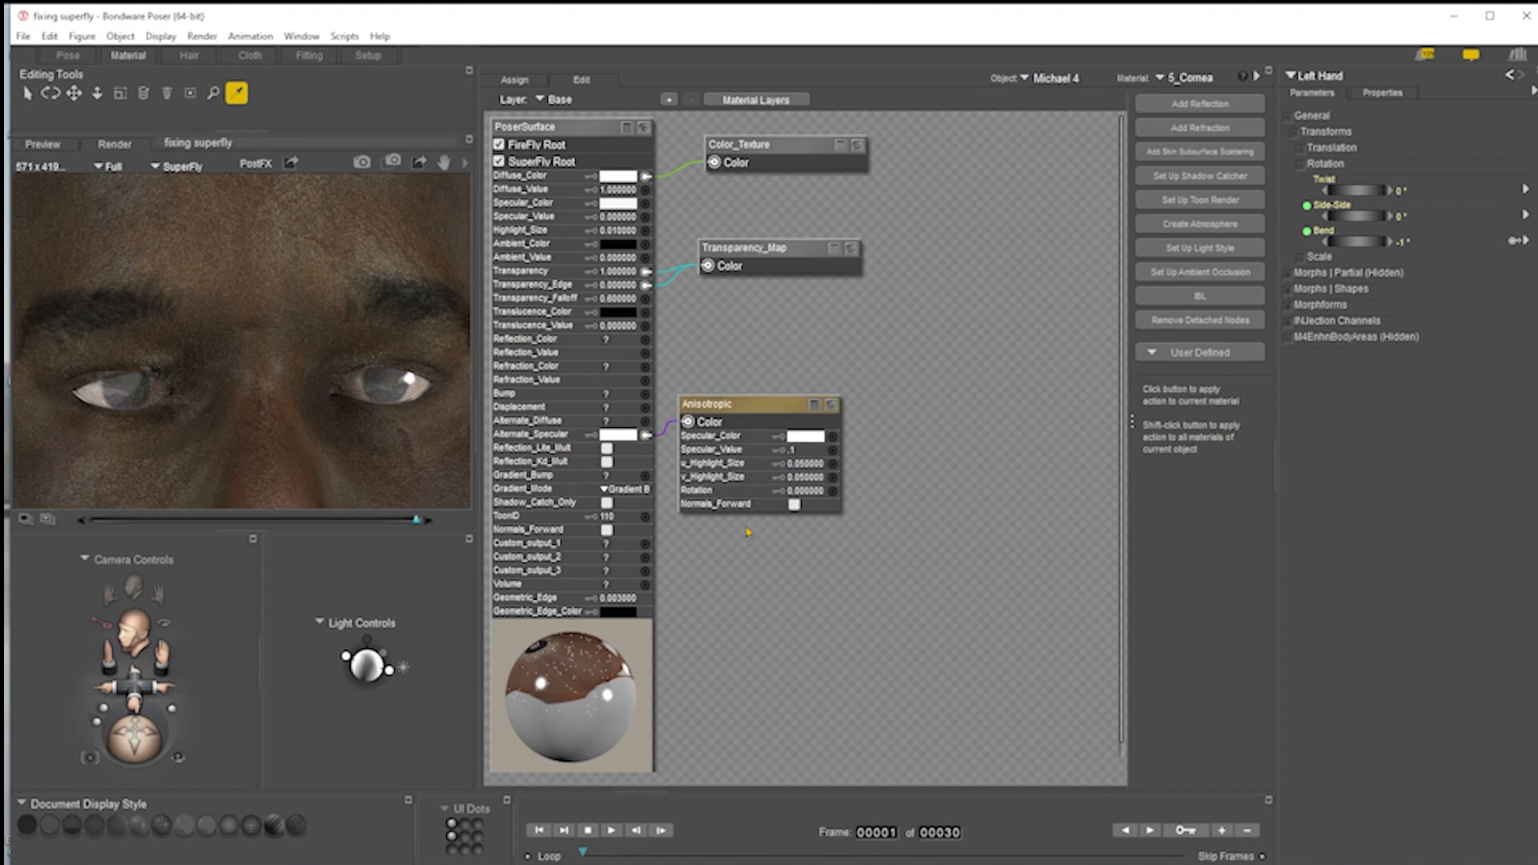
- Delete the Anisotropic node from the 5_Cornea material and render the face again
key("Delete")
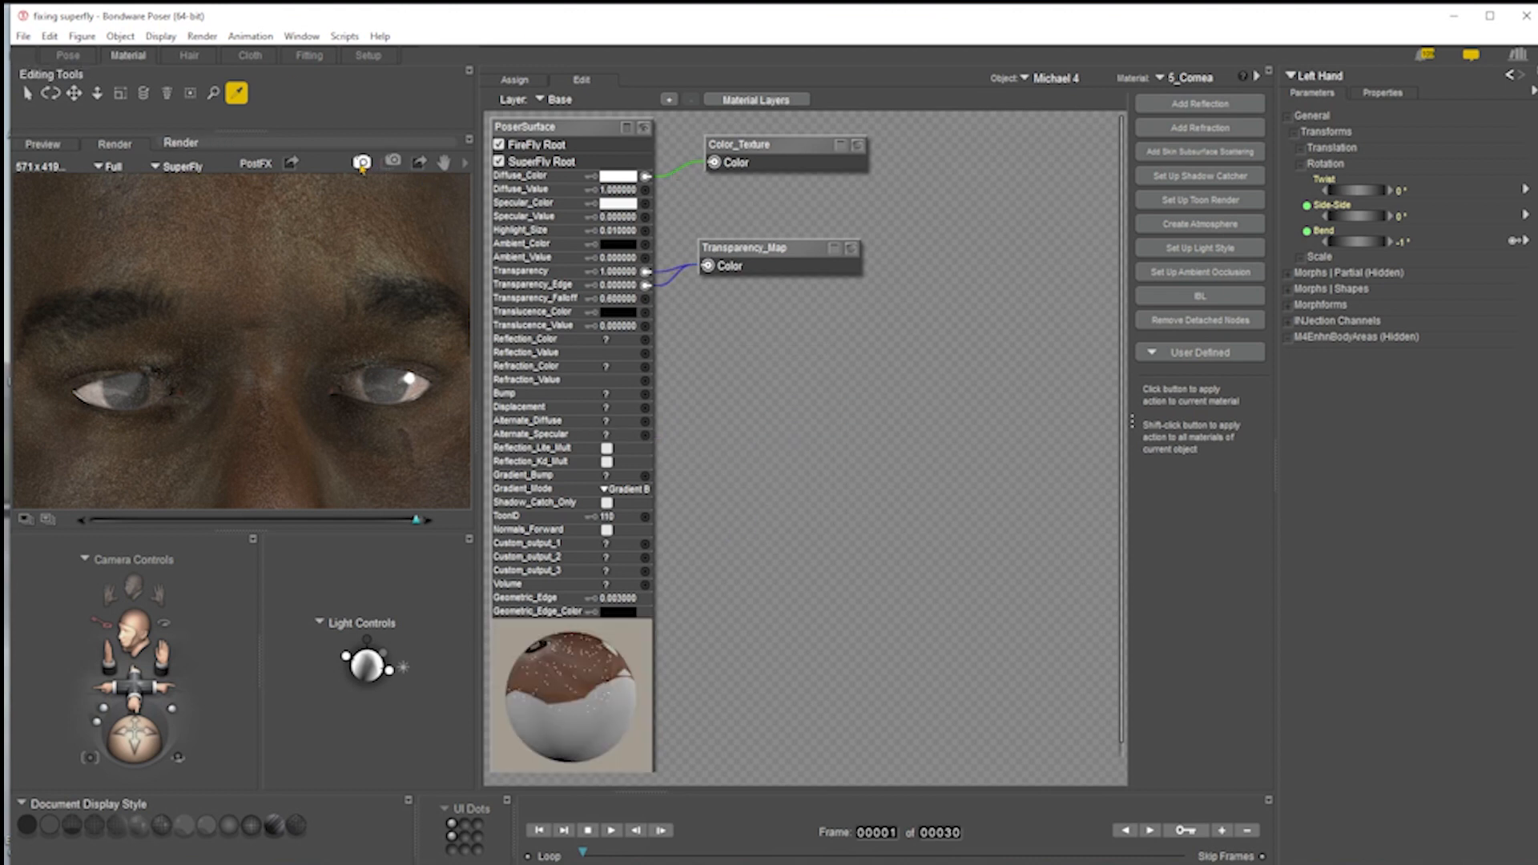
left_click(362, 164)
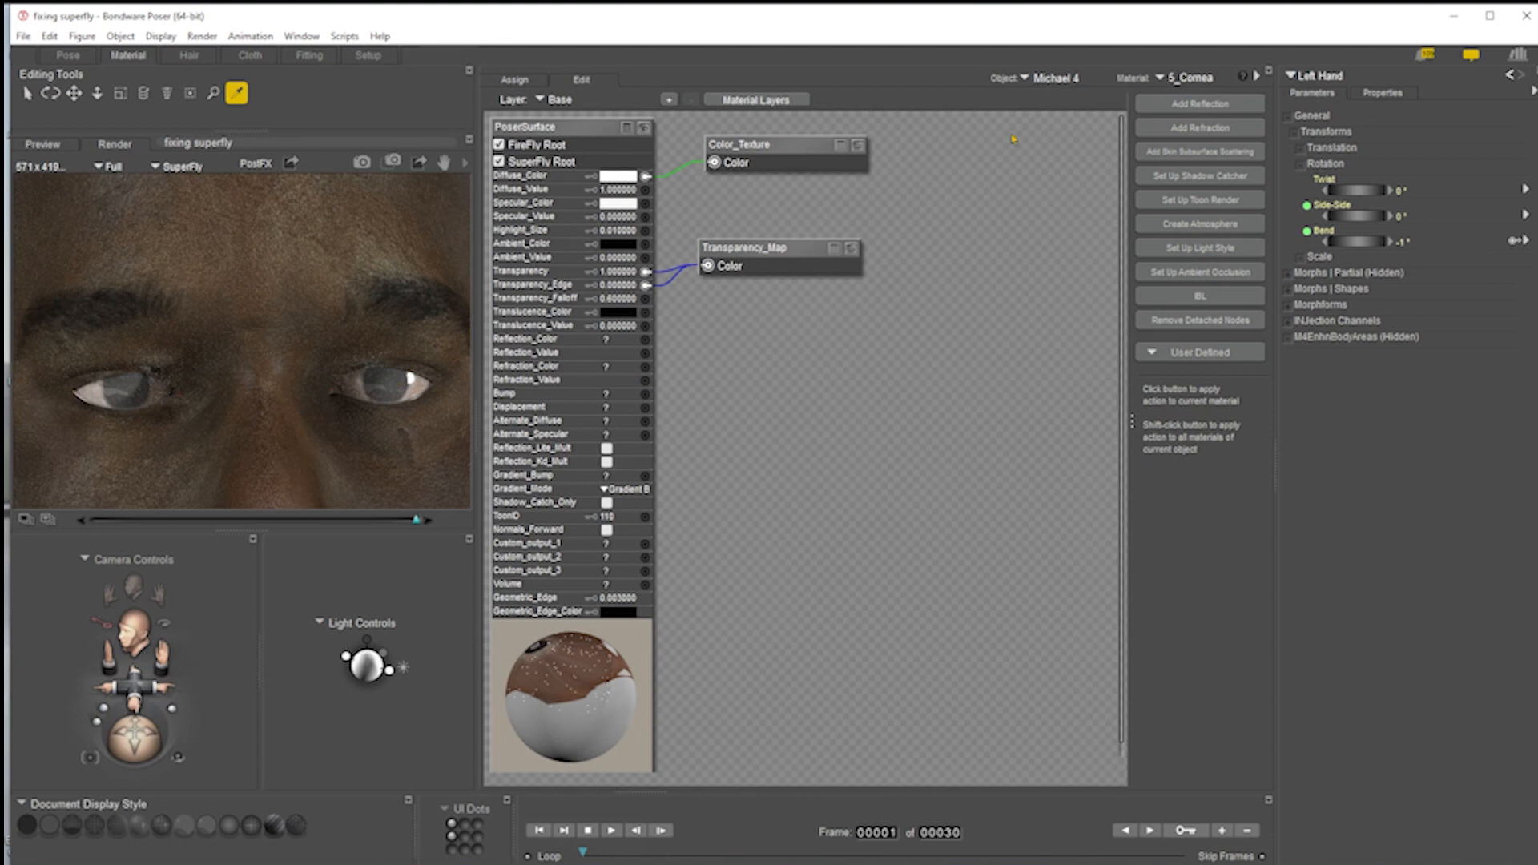
- Open the 5_Iris material and separate its two image map nodes to check what is connected
left_click(1194, 80)
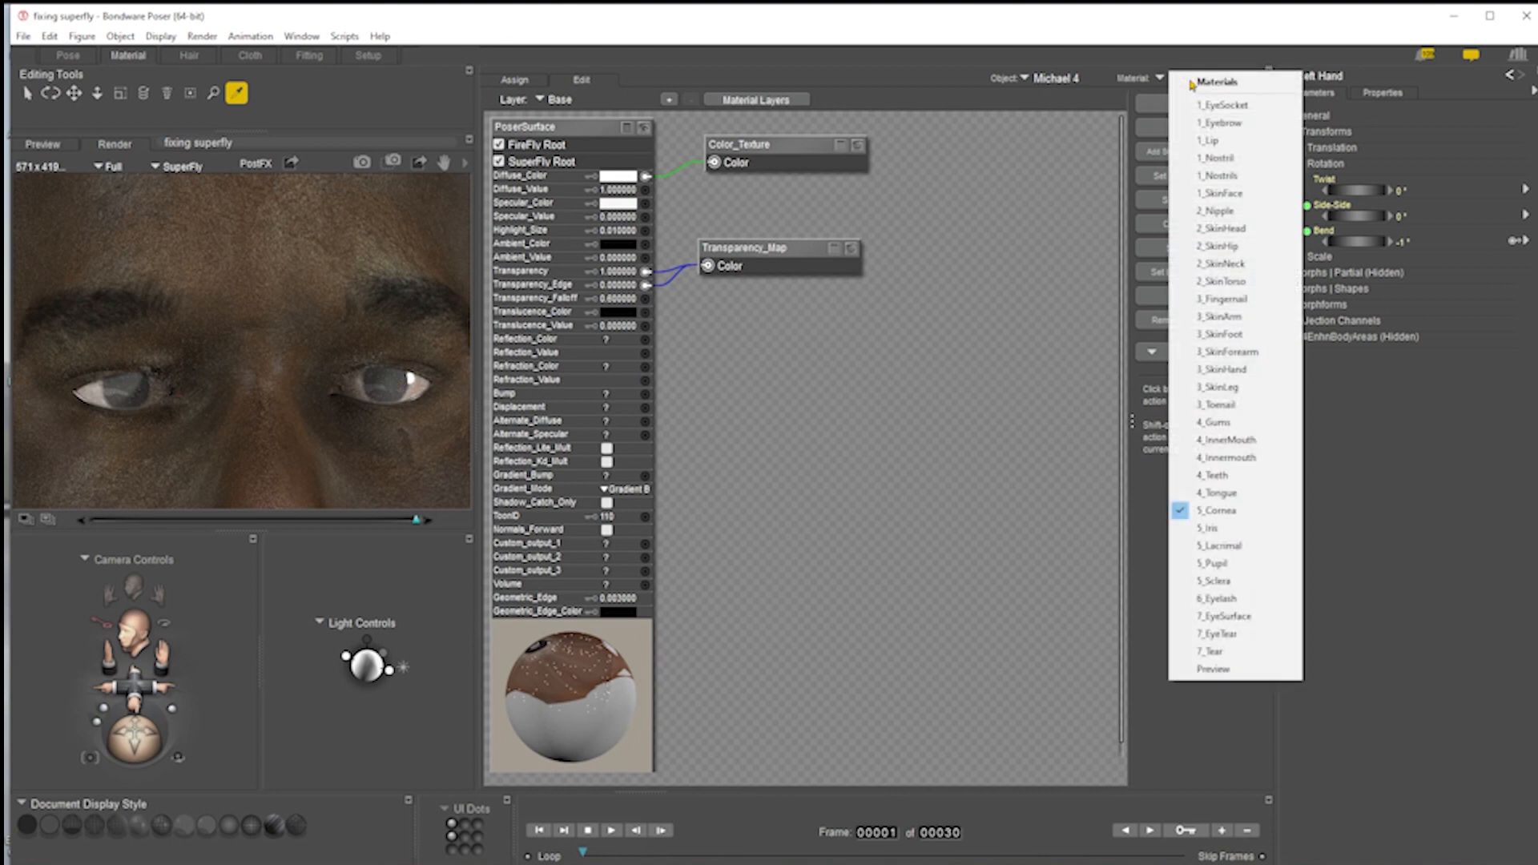
left_click(1254, 530)
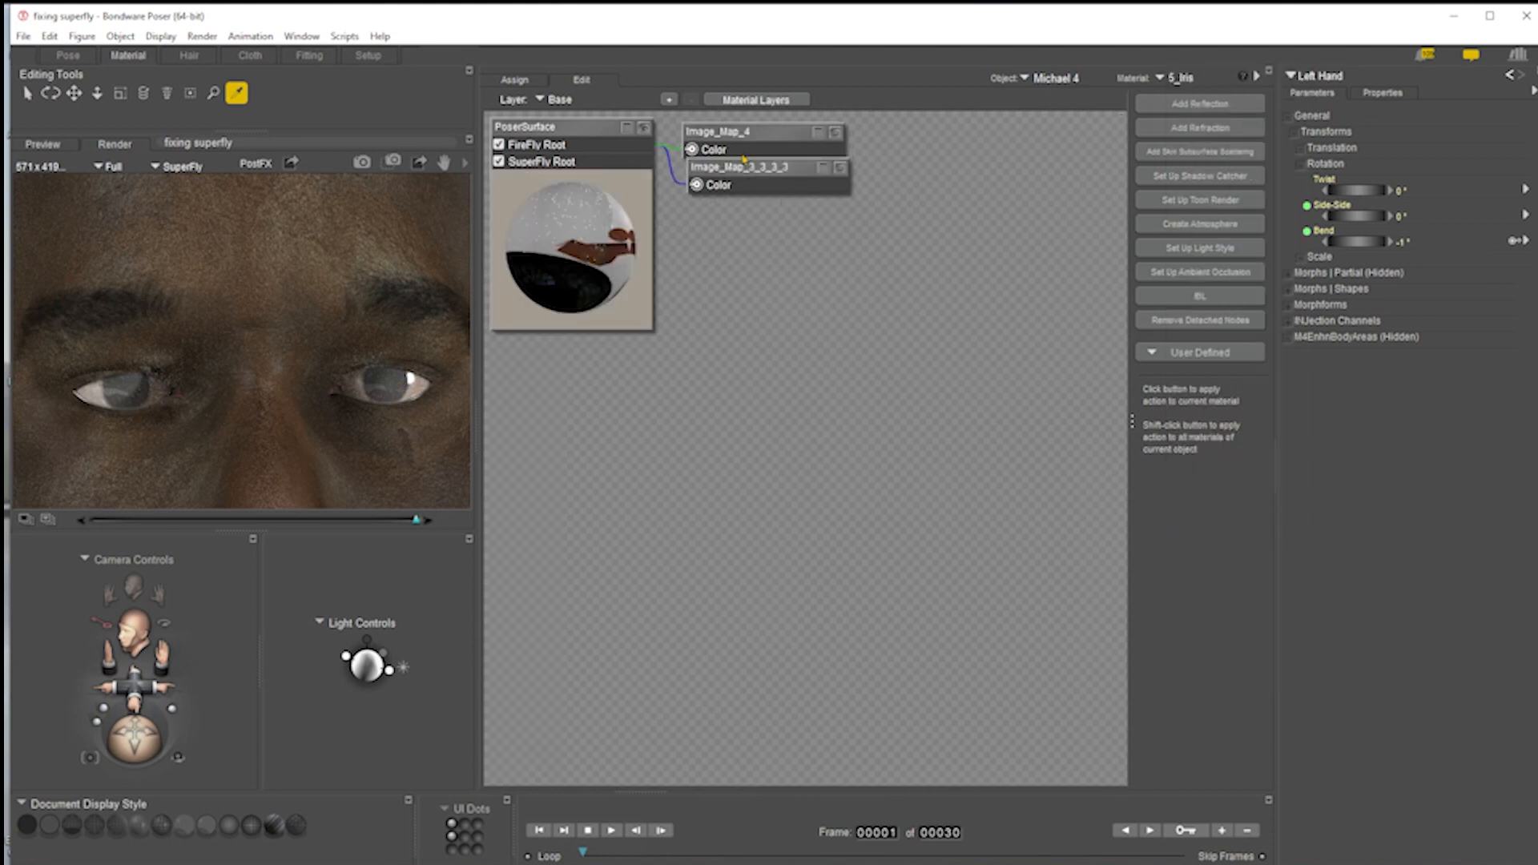
left_click_drag(741, 166, 873, 291)
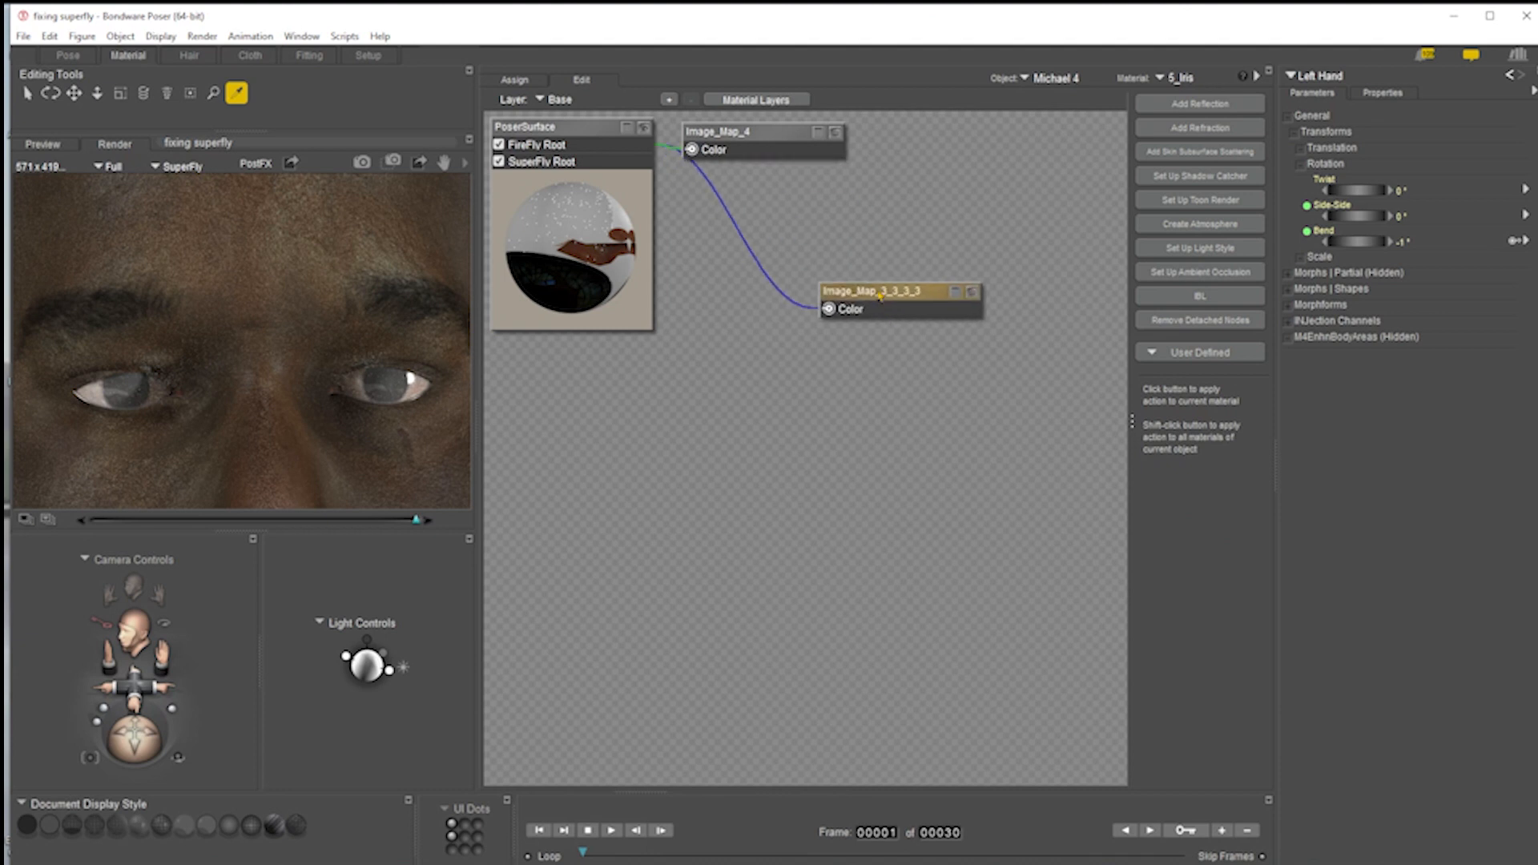
- Move the Anisotropic node of the 5_Sclera material clear of the other nodes and edit its Specular_Value
left_click(1195, 80)
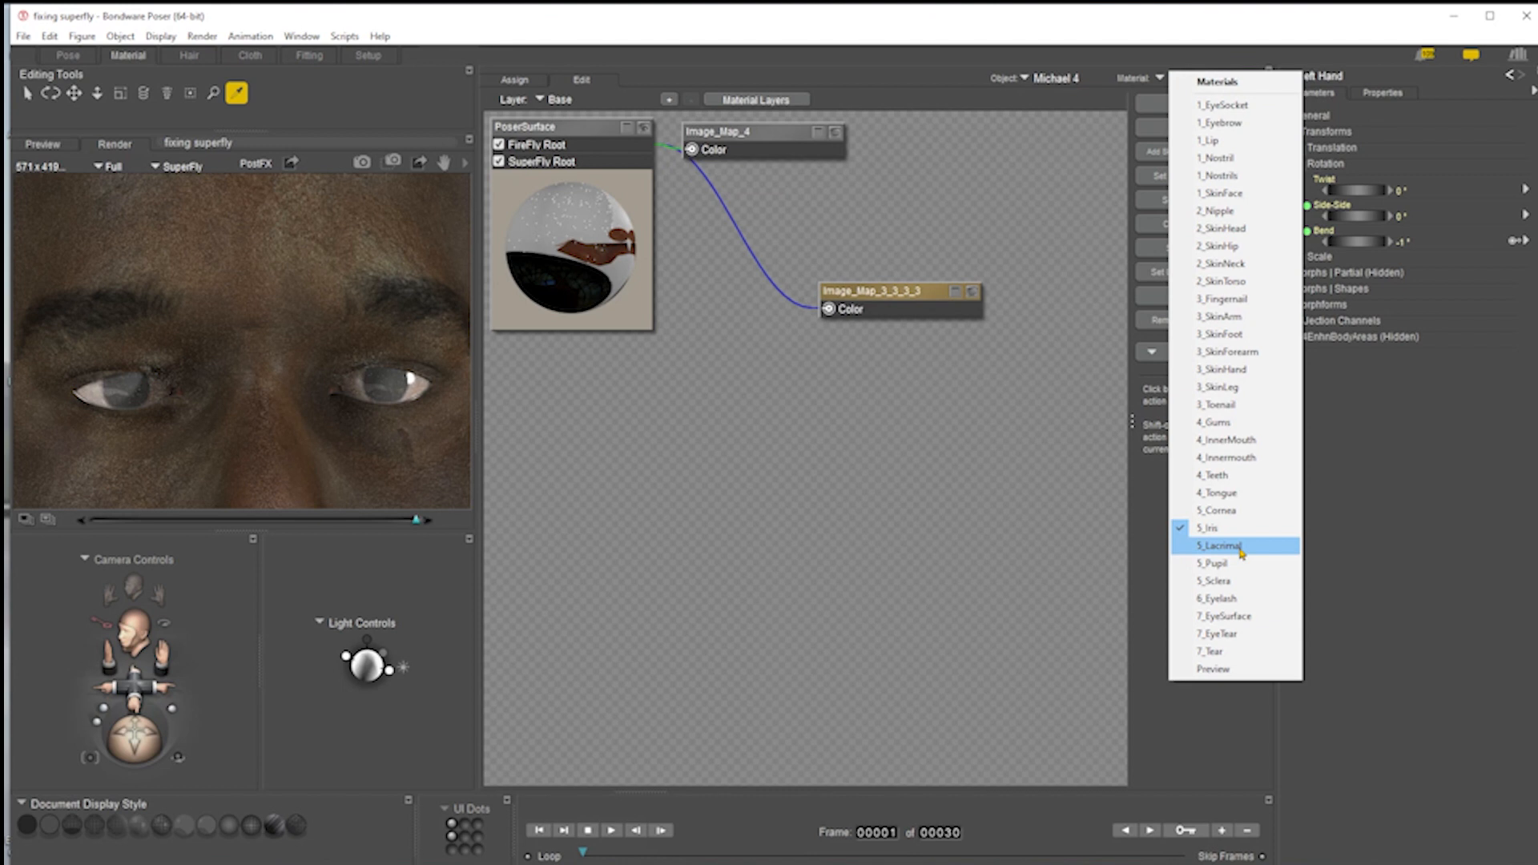
left_click(1222, 581)
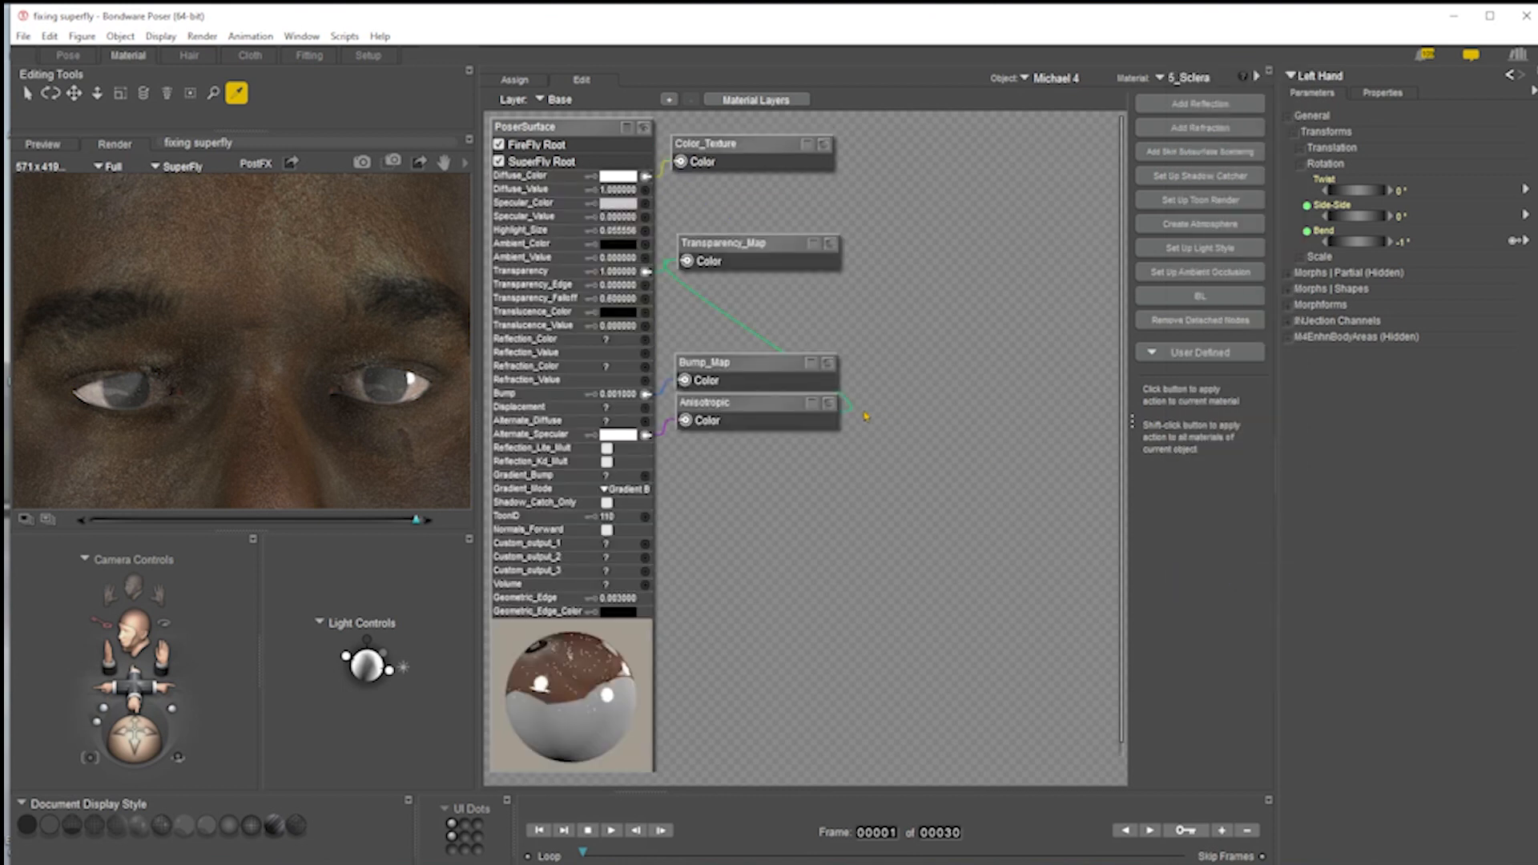
left_click_drag(762, 403, 871, 488)
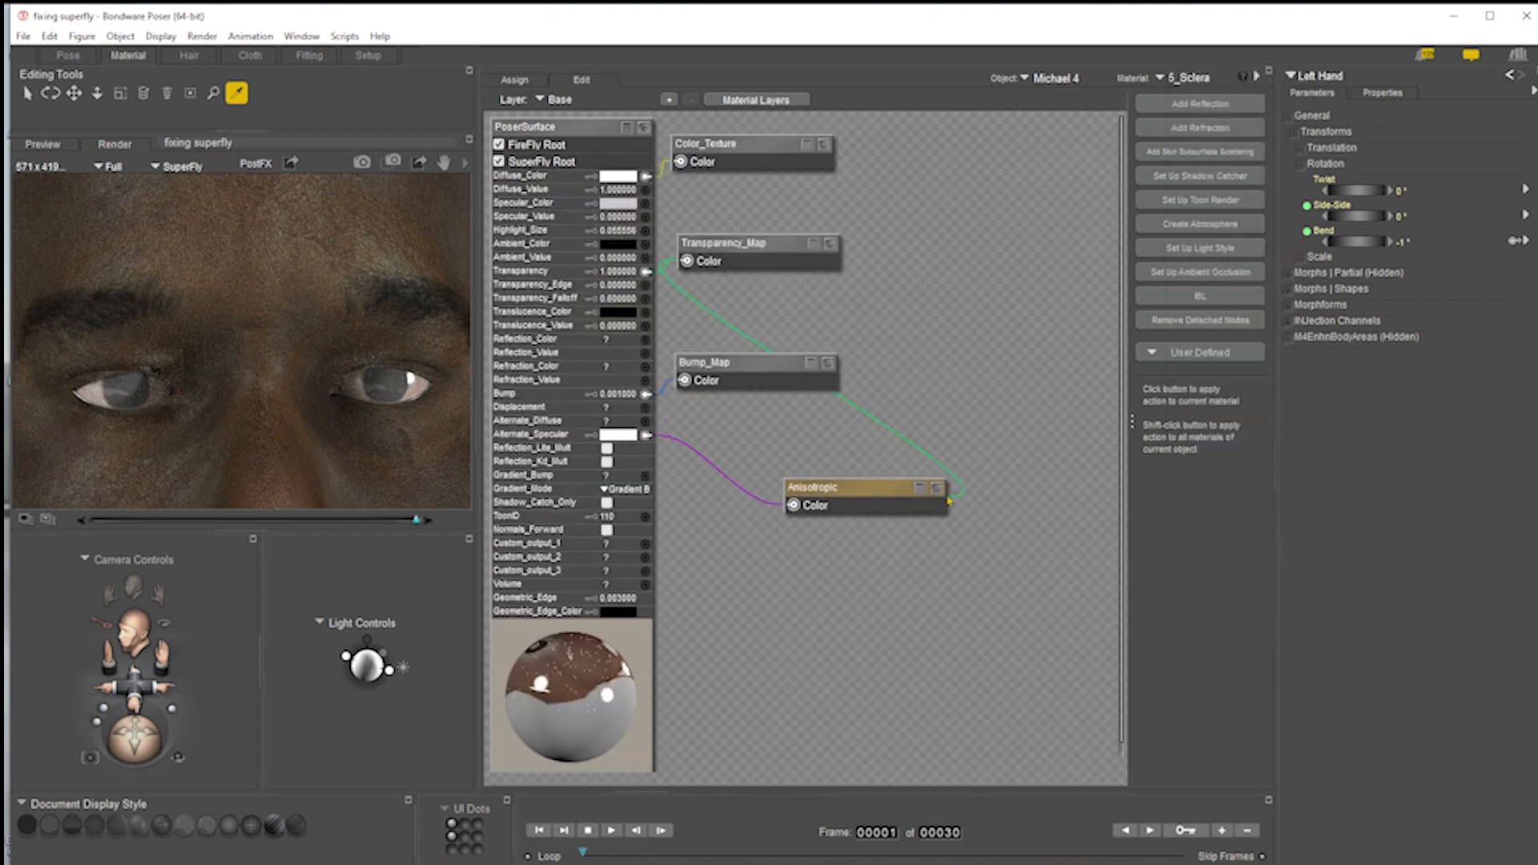
left_click(922, 489)
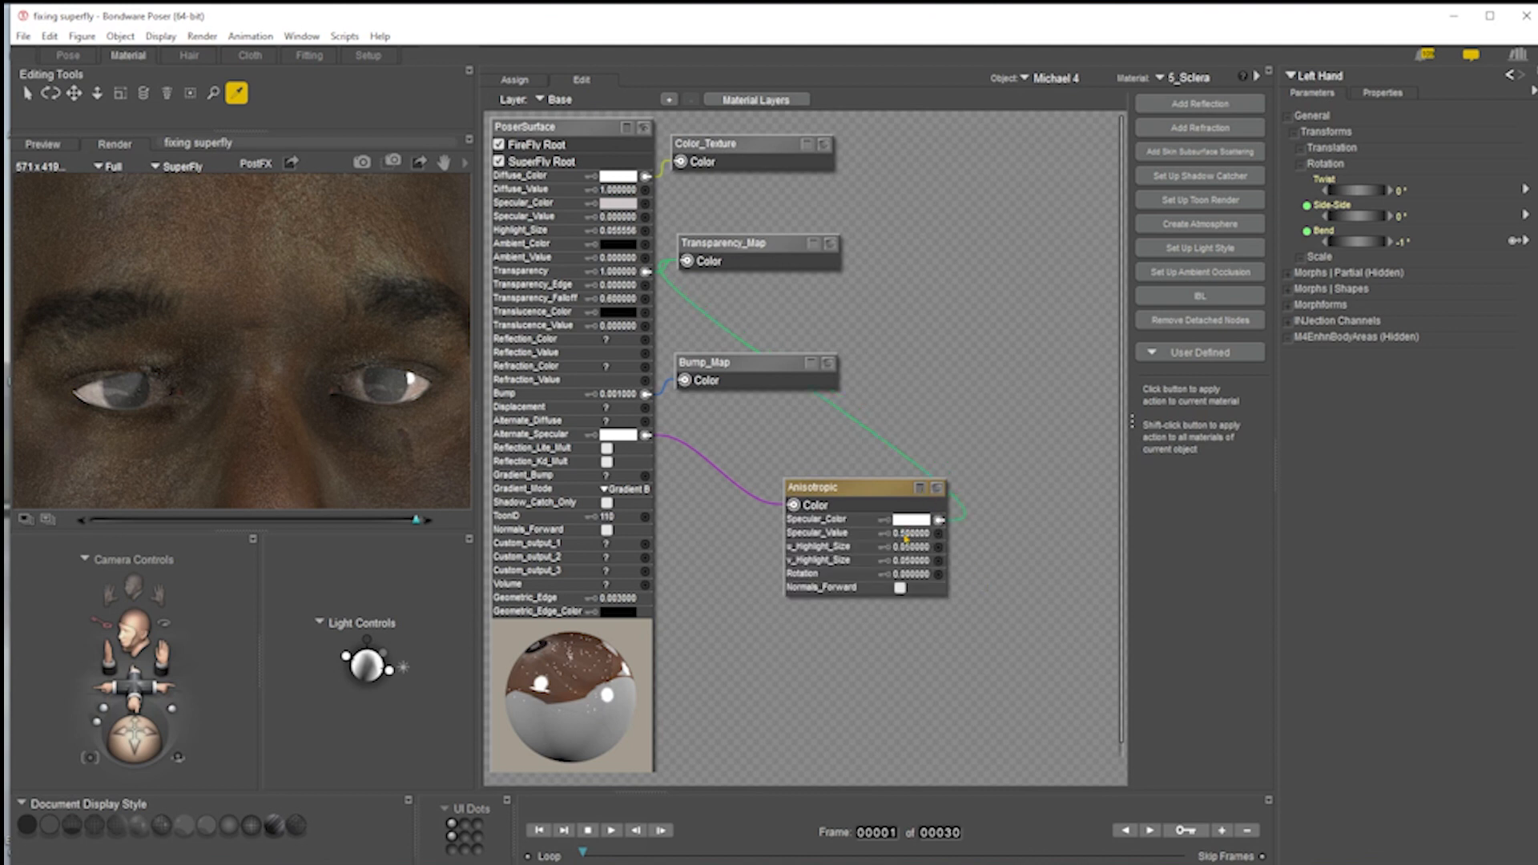
left_click(913, 533)
key("BackSpace")
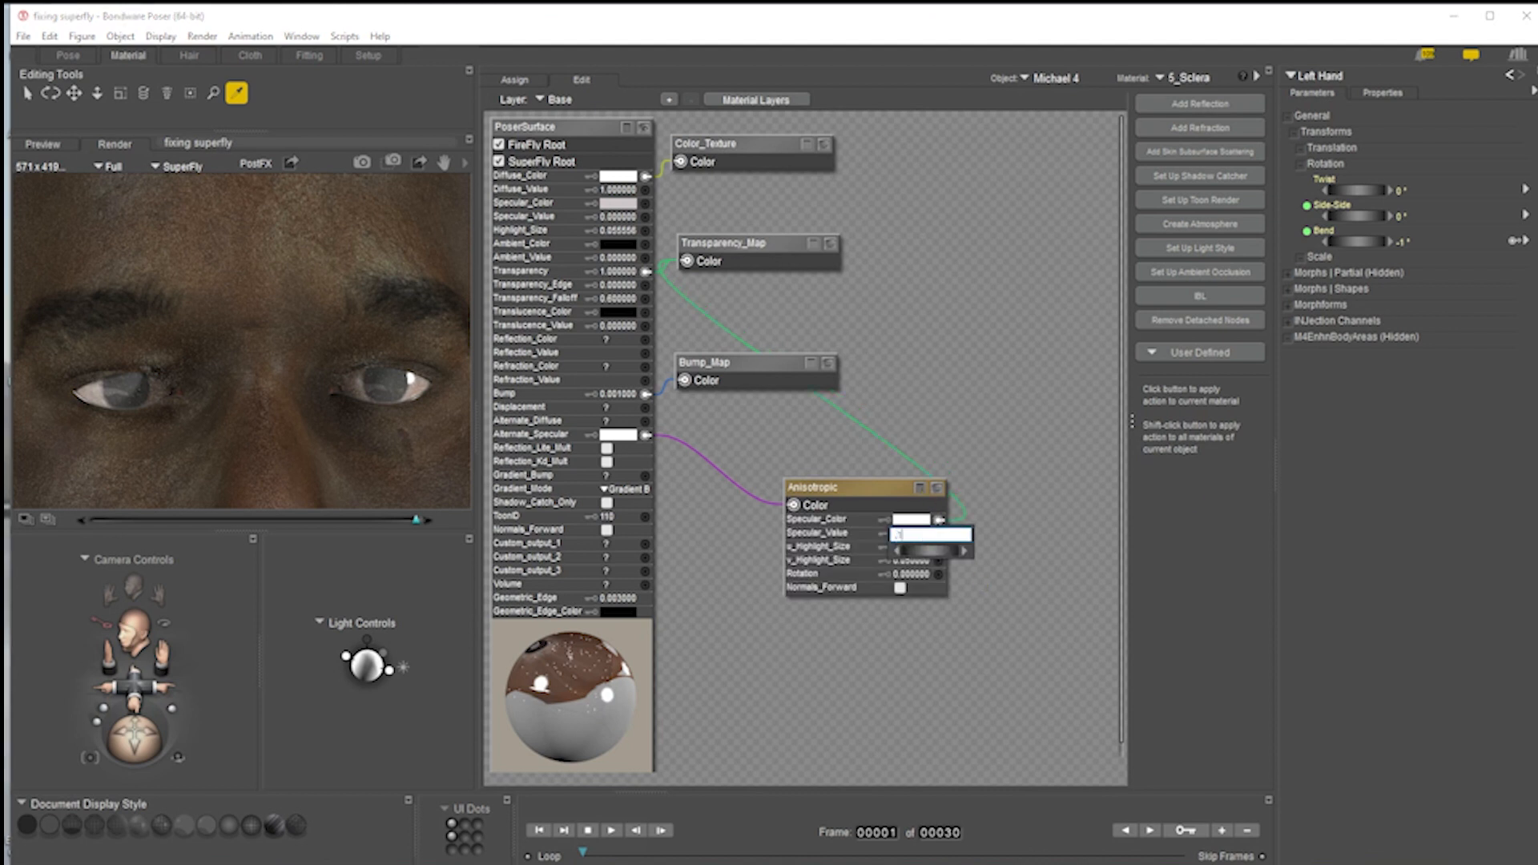
key("Return")
- Delete the Anisotropic node from the 5_Sclera material and render the face
left_click_drag(1010, 473, 908, 589)
key("Delete")
key("ctrl+r")
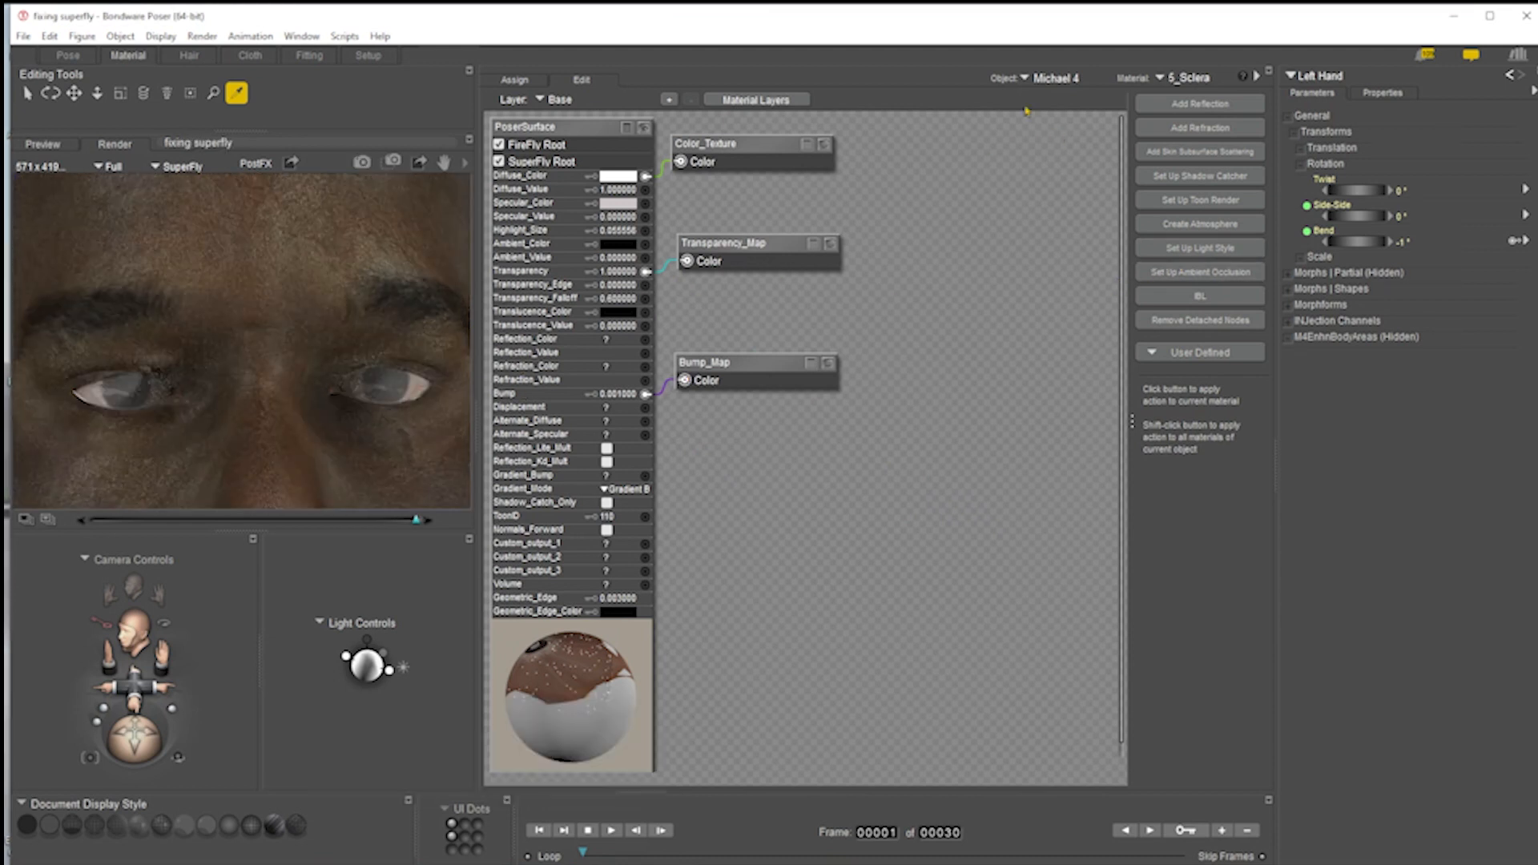
- Delete the Sphere_Map_3 reflection node from the 7_EyeSurface material and render the face
left_click(1194, 78)
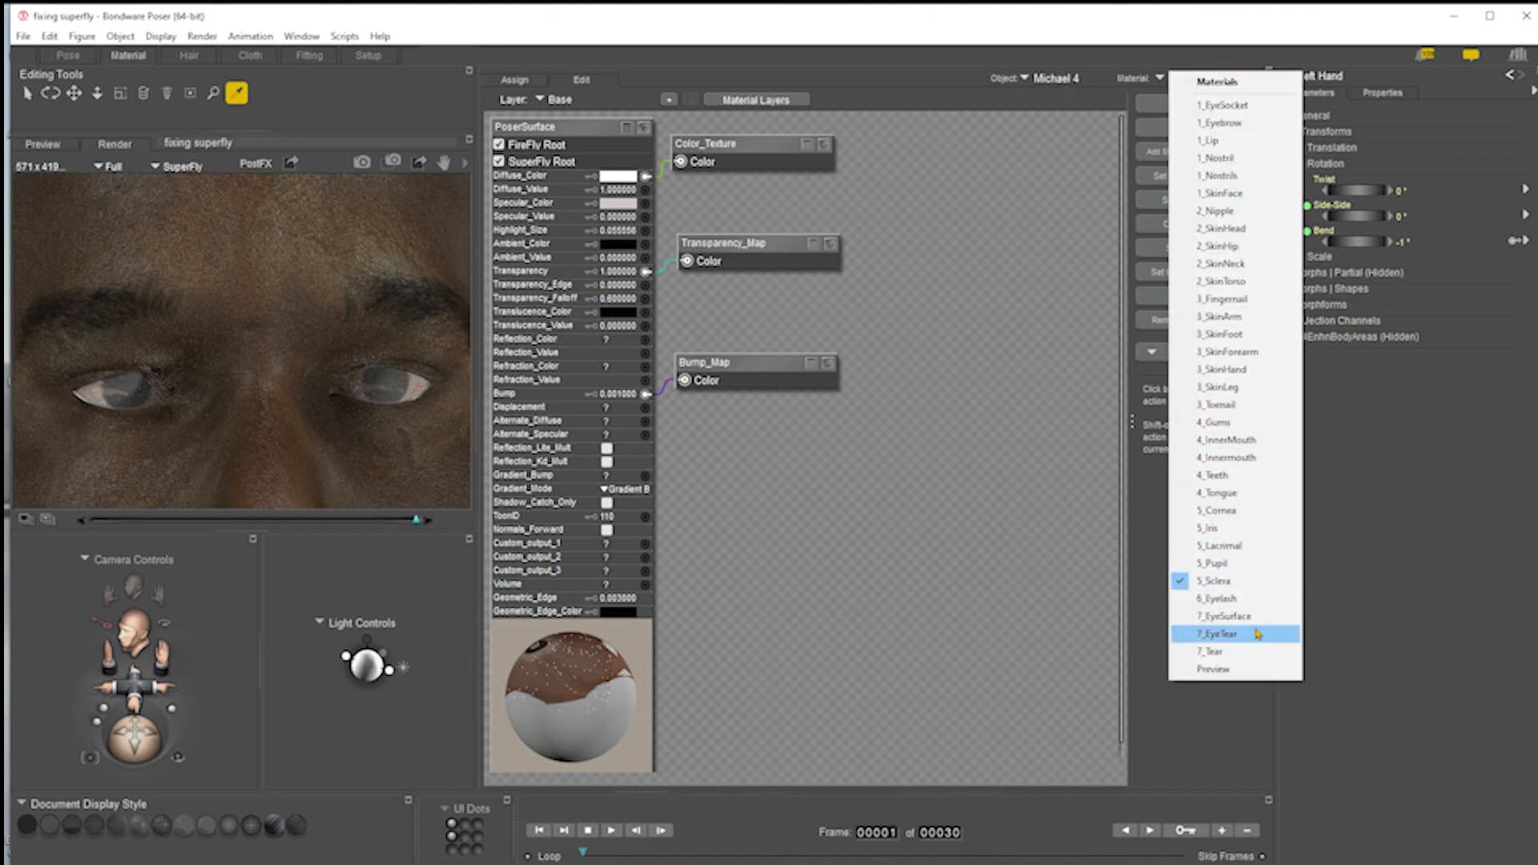
left_click(1234, 616)
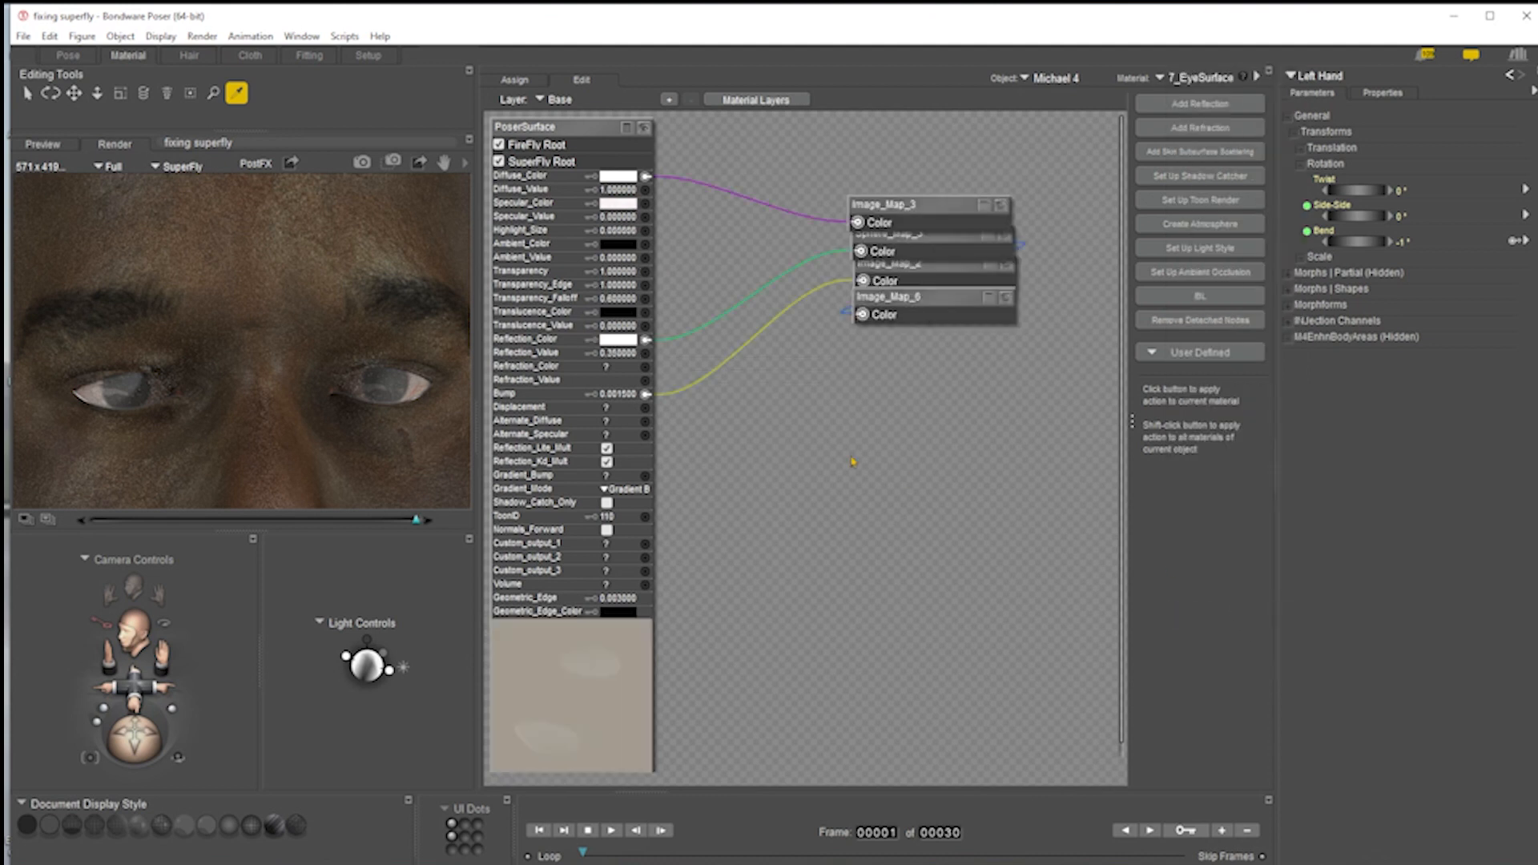
left_click_drag(1007, 204, 1002, 164)
left_click(902, 265)
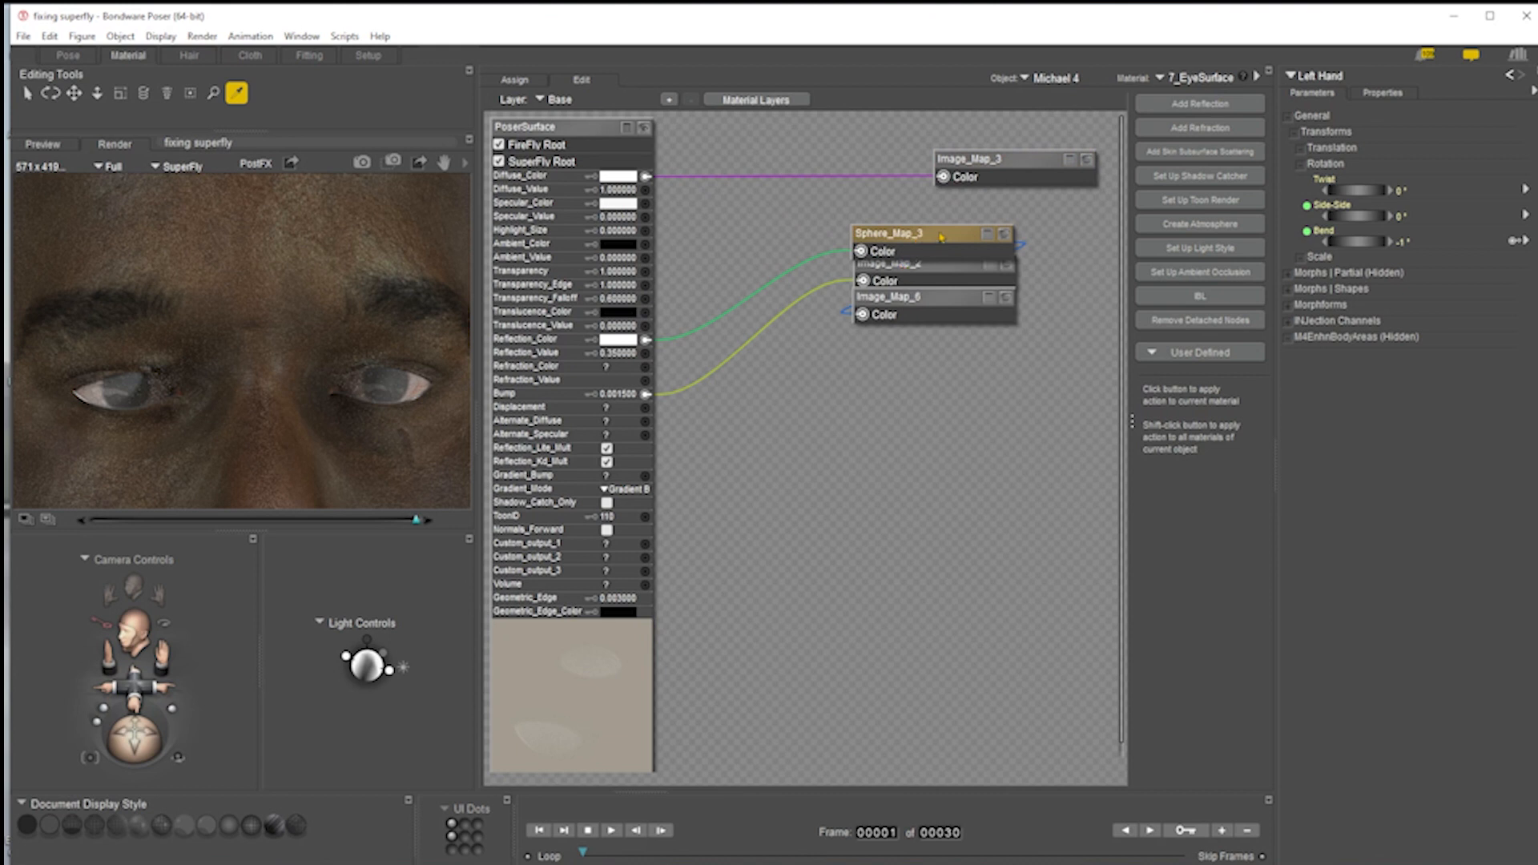
key("Delete")
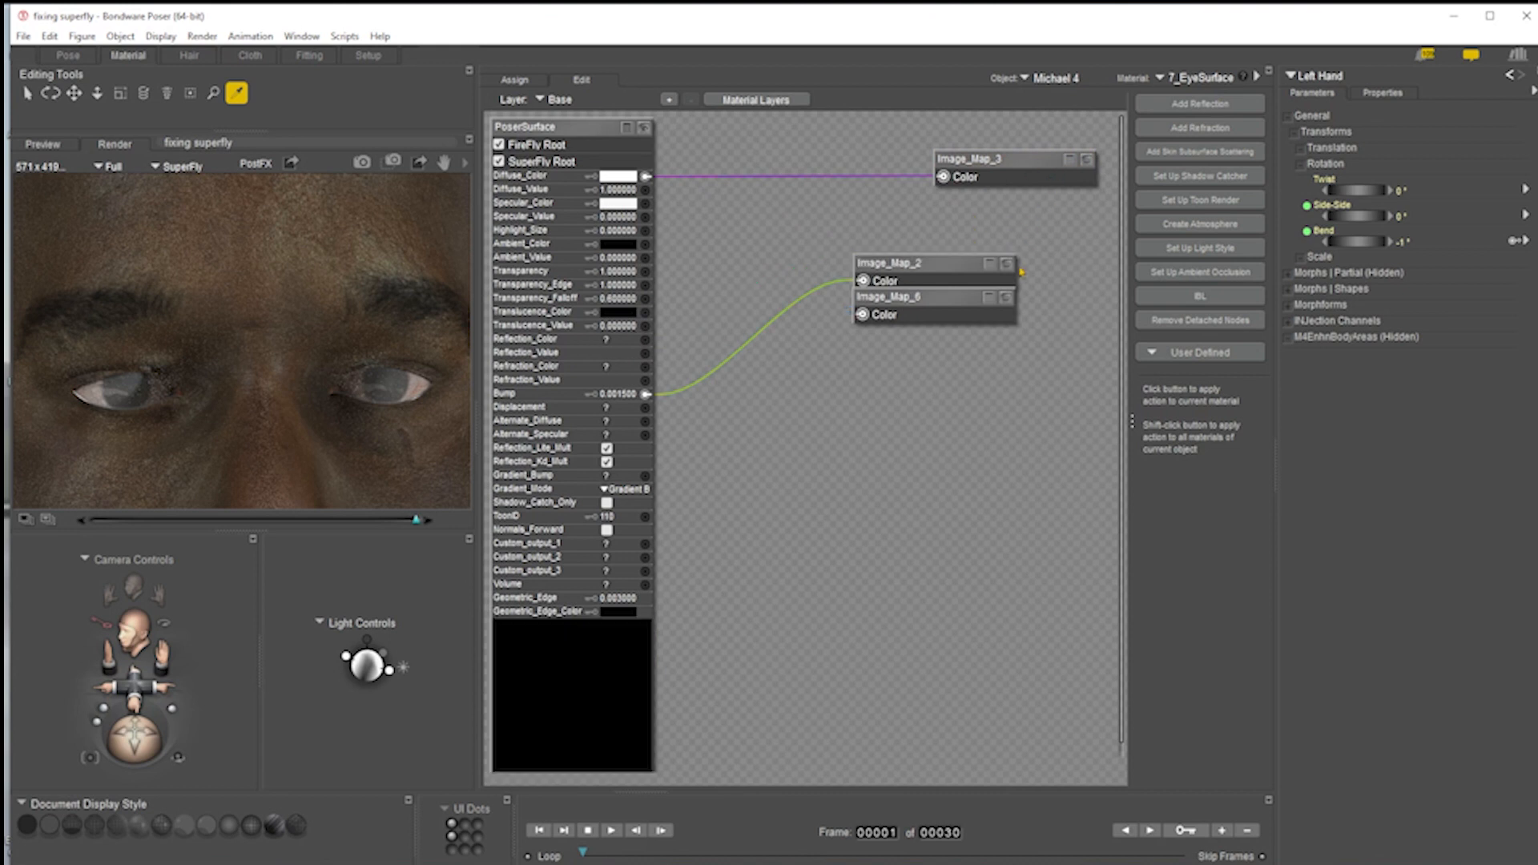
left_click(362, 161)
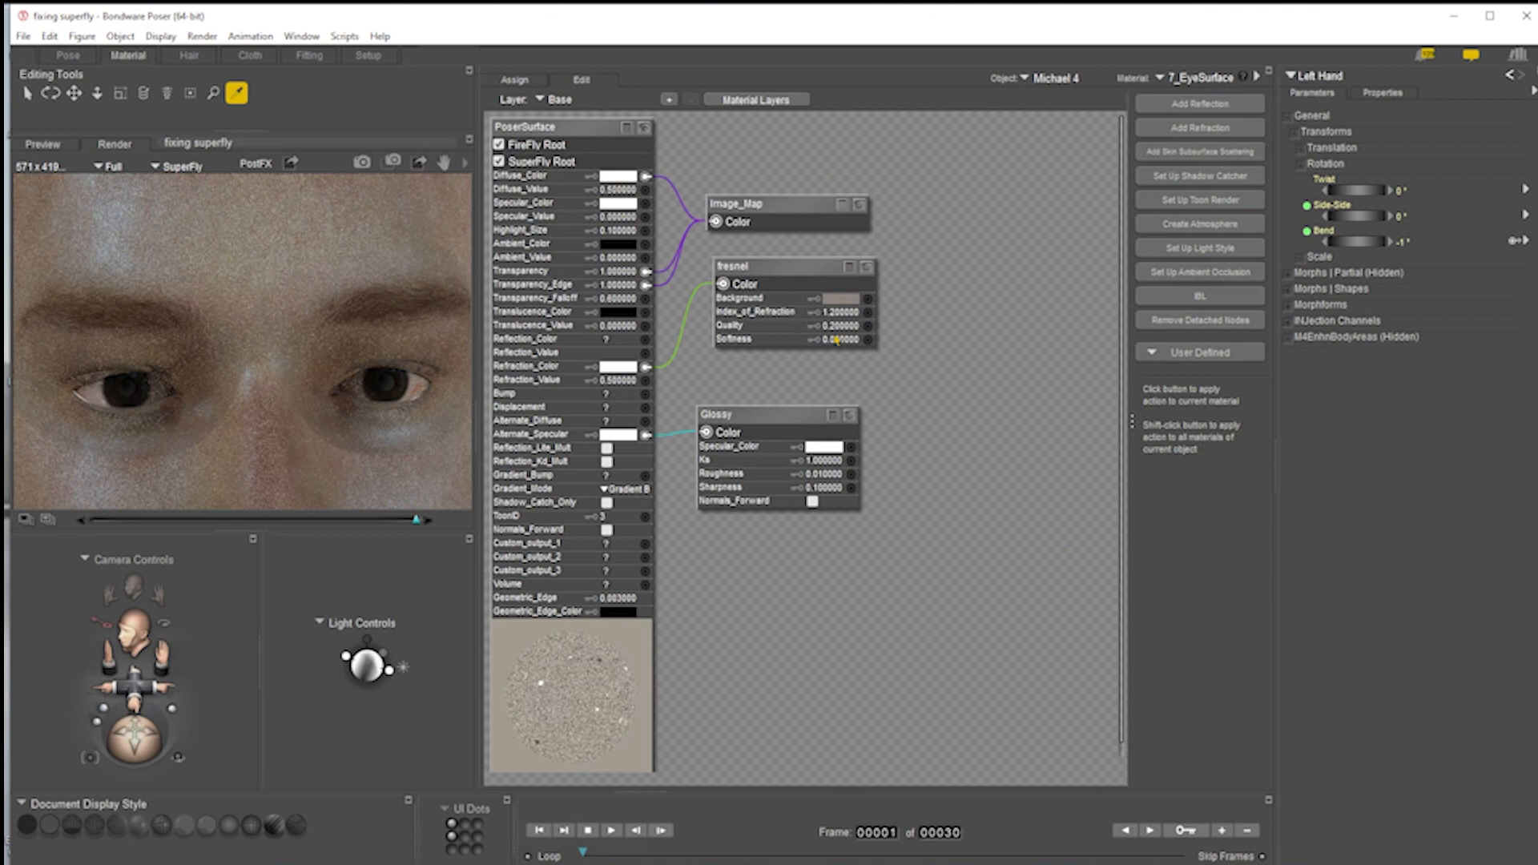
- Render the face with the newly applied skin and set the 7_EyeSurface Glossy node's Ks to .1
left_click(362, 162)
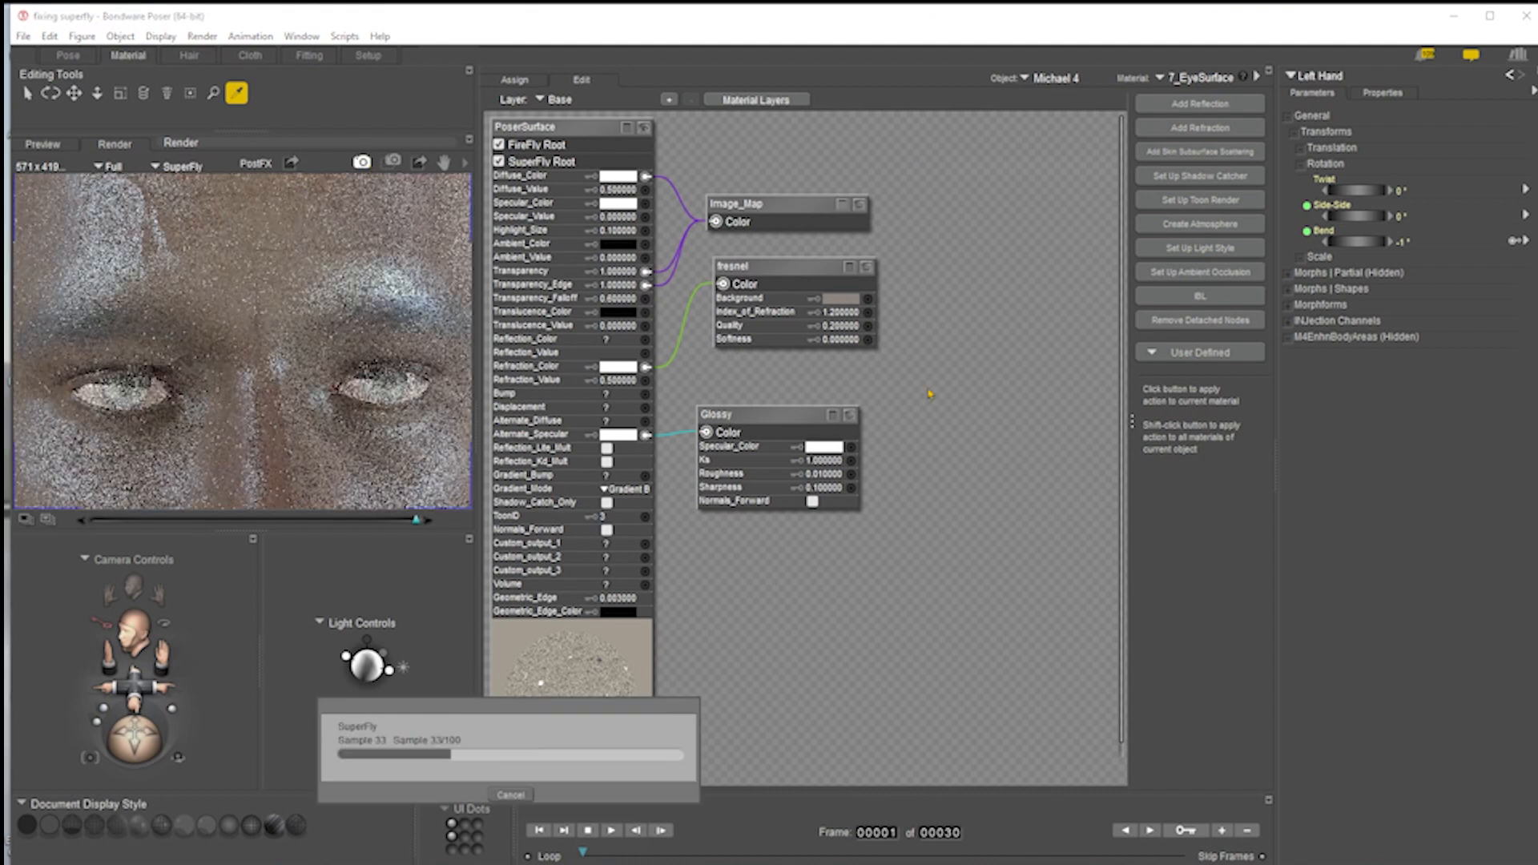
left_click(831, 460)
type(".1")
key("Return")
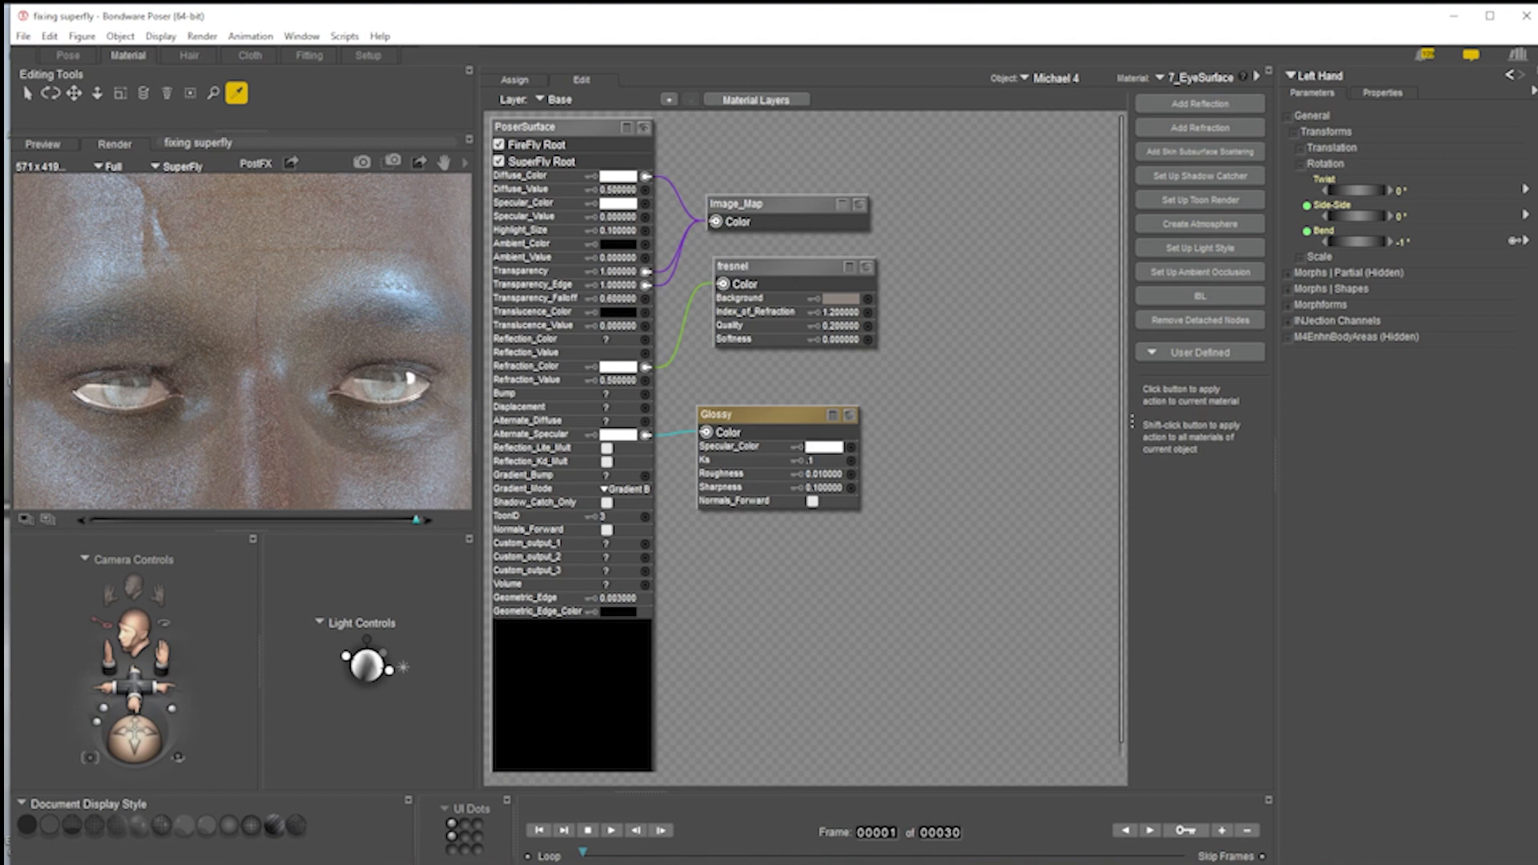
- Set the Ks of the Glossy node in the 5_Cornea material to .1
left_click(1213, 79)
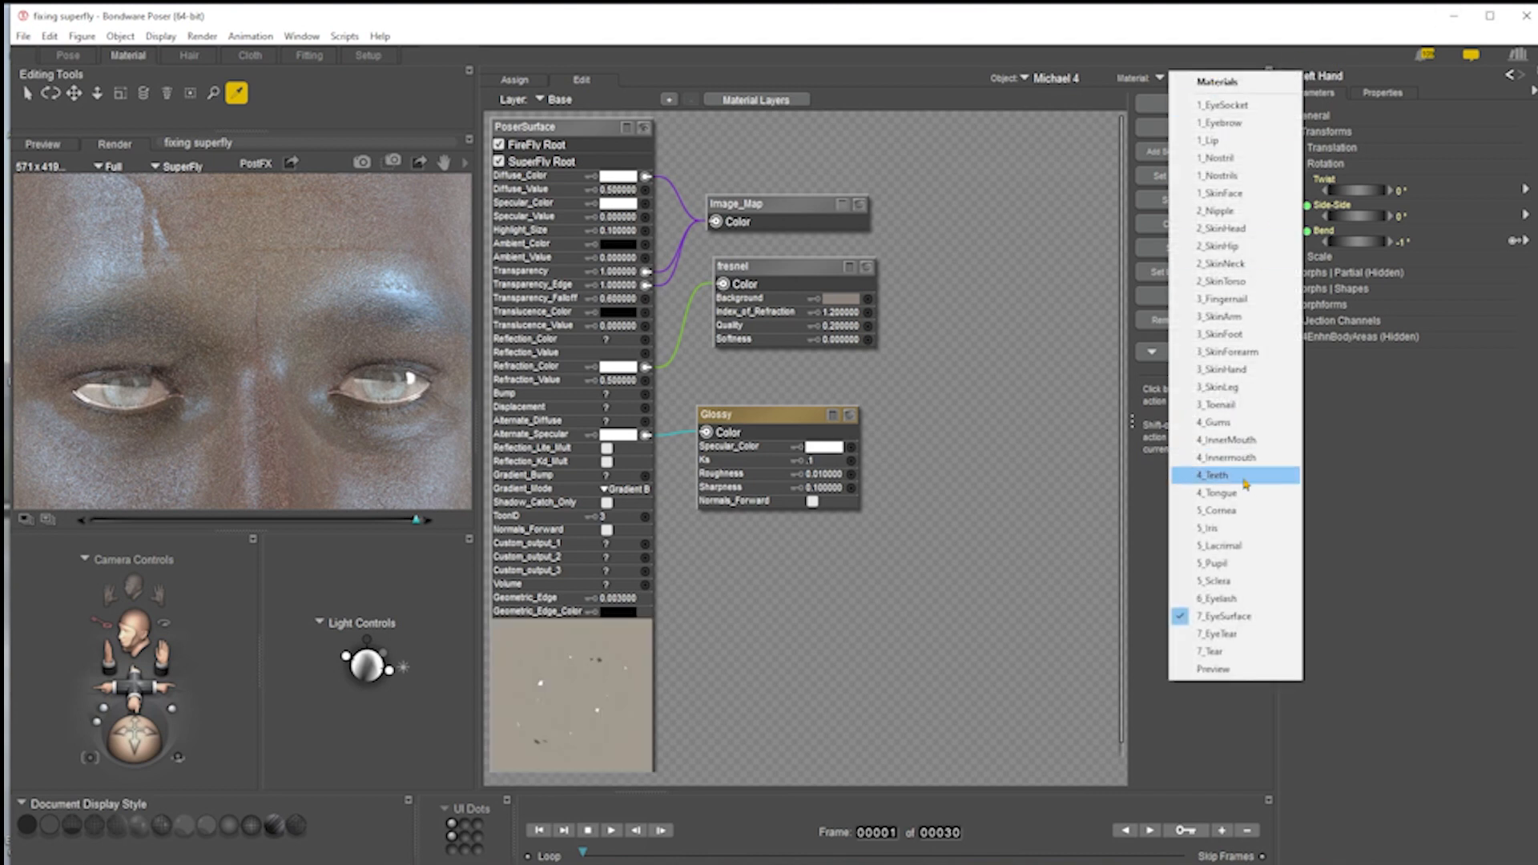
left_click(1241, 511)
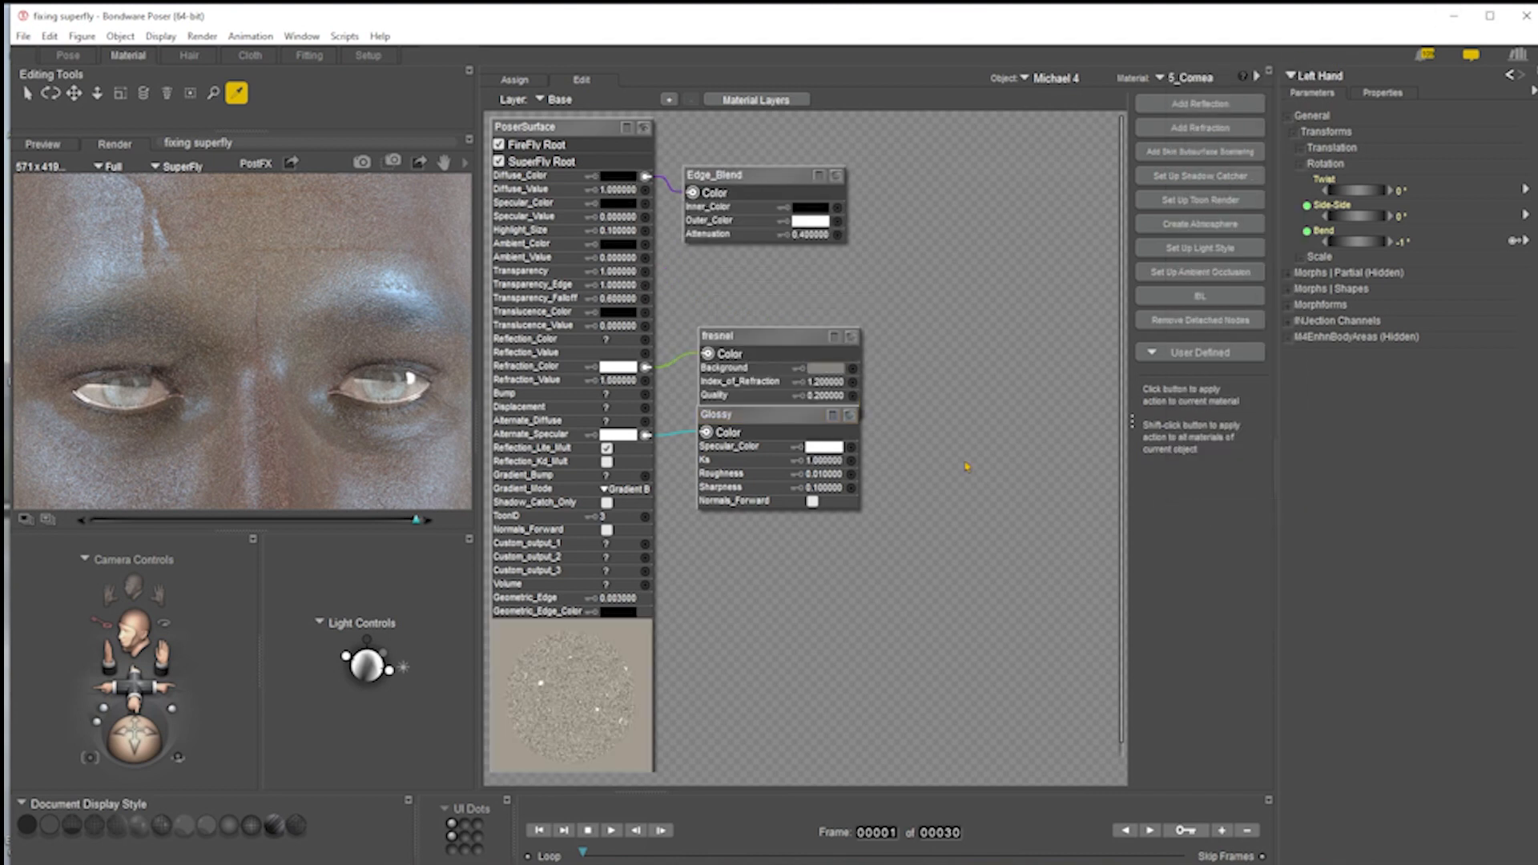
left_click(831, 463)
type(".1")
key("Return")
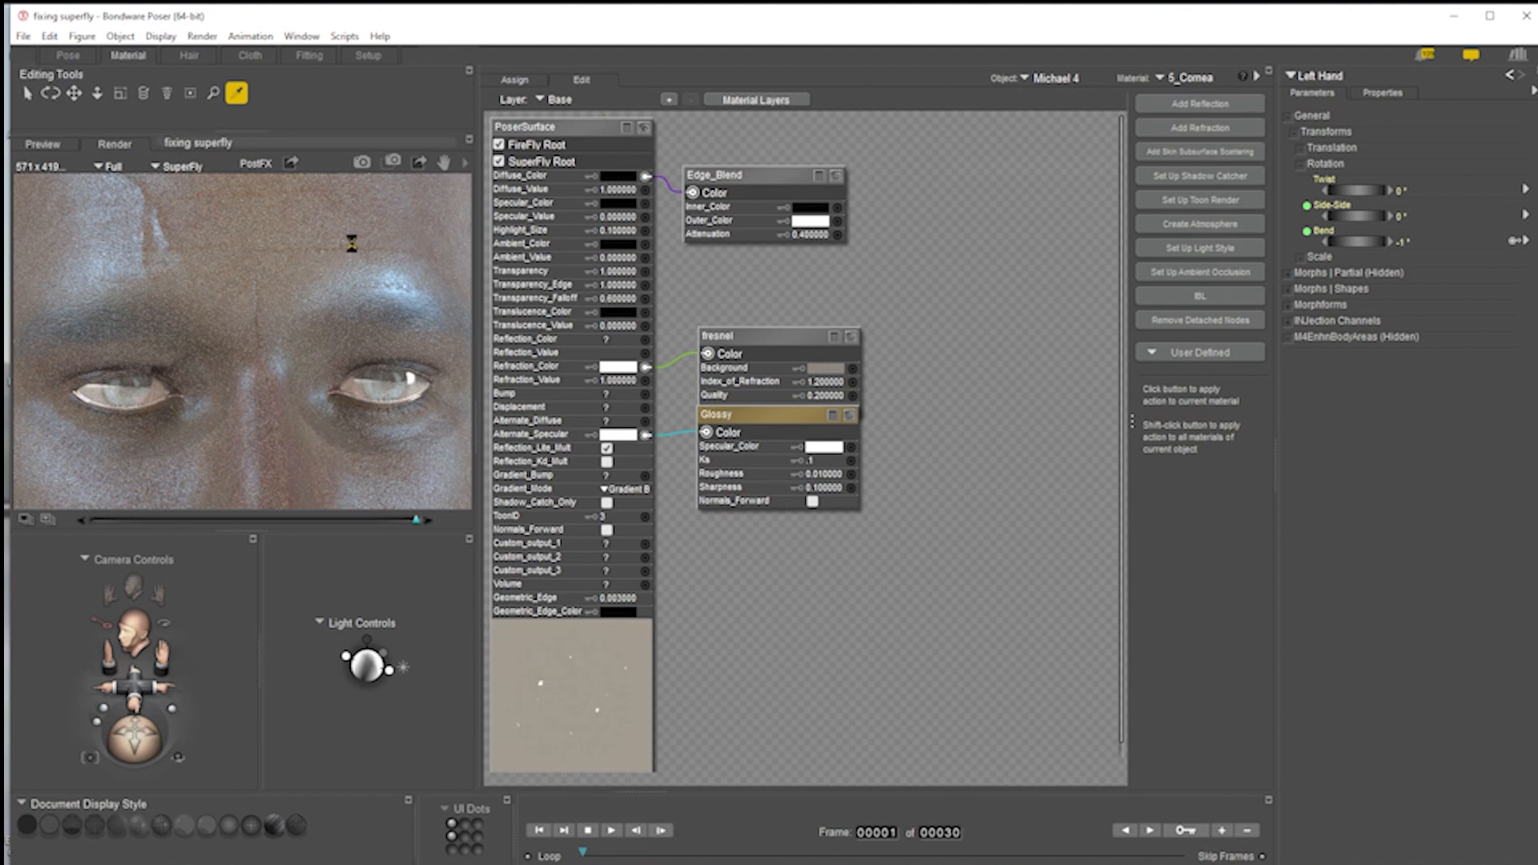
- Set the Reflectivity of the Blinn node in the 1_SkinFace material to .1 and render the face
left_click(1304, 77)
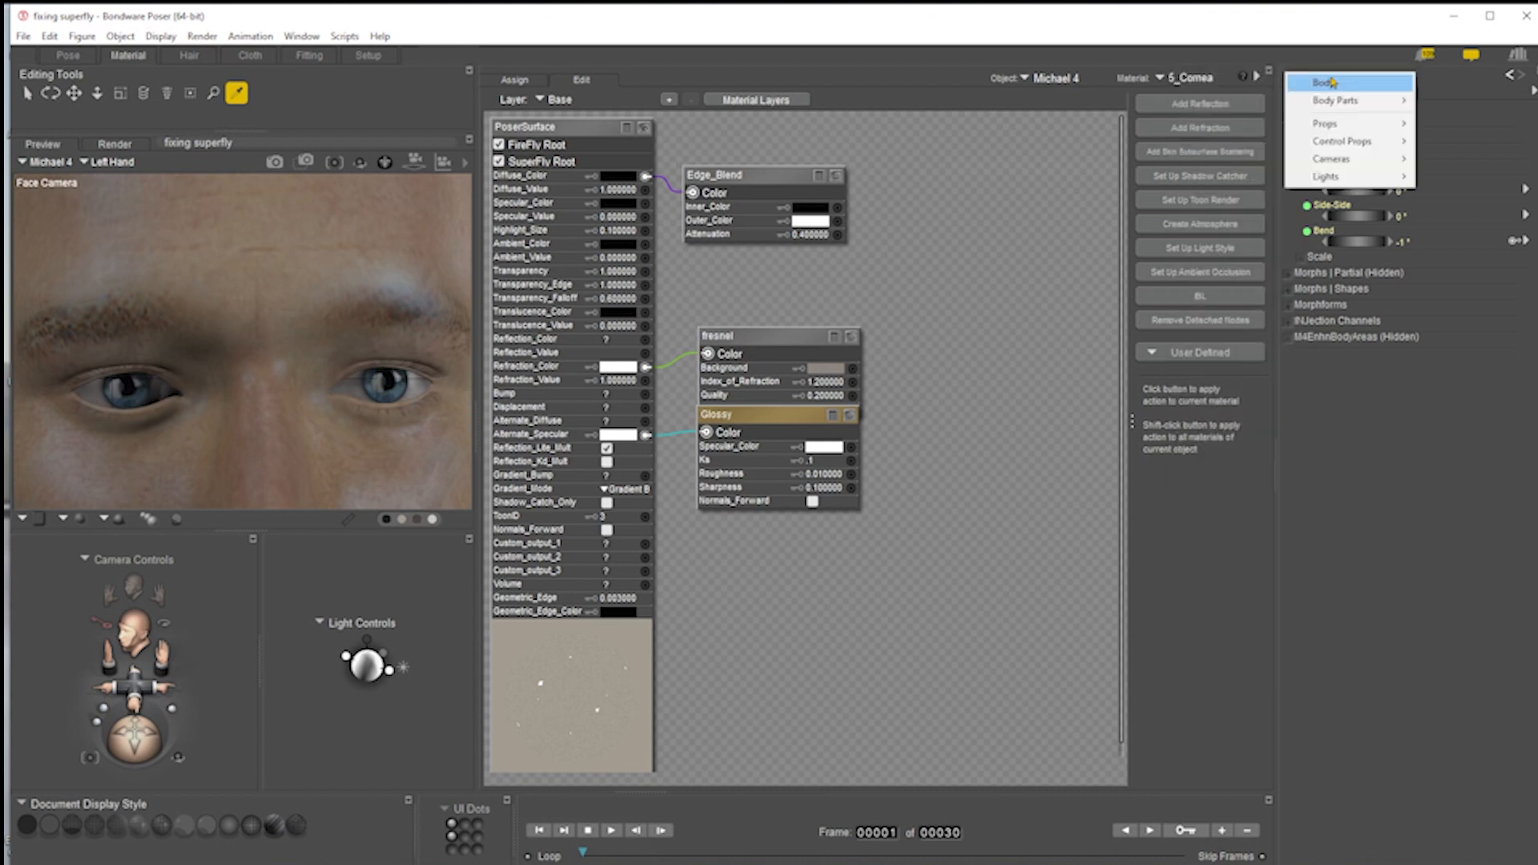
left_click(273, 247)
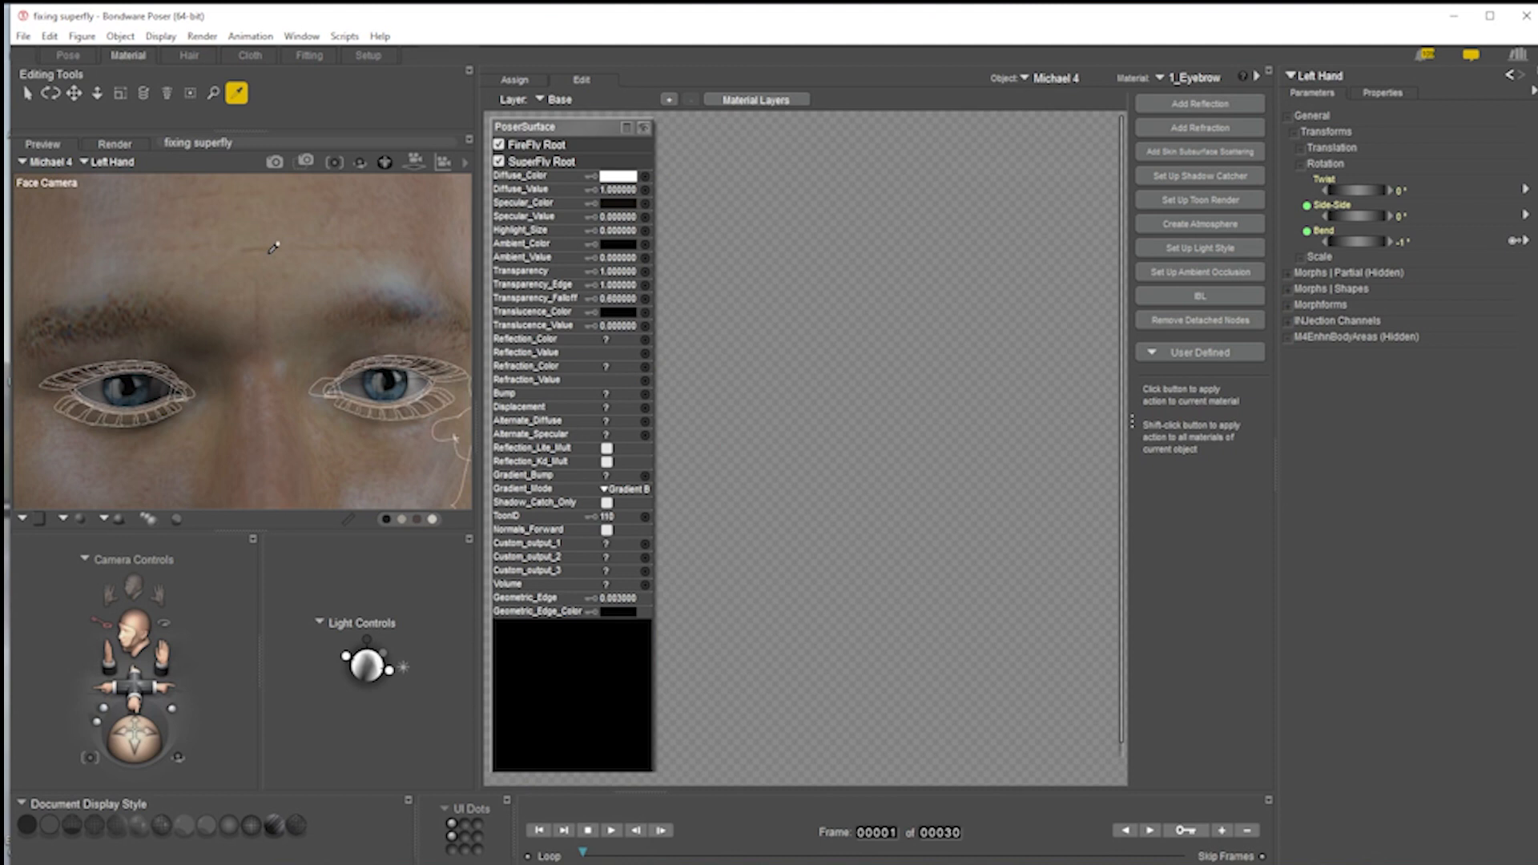
left_click(1322, 77)
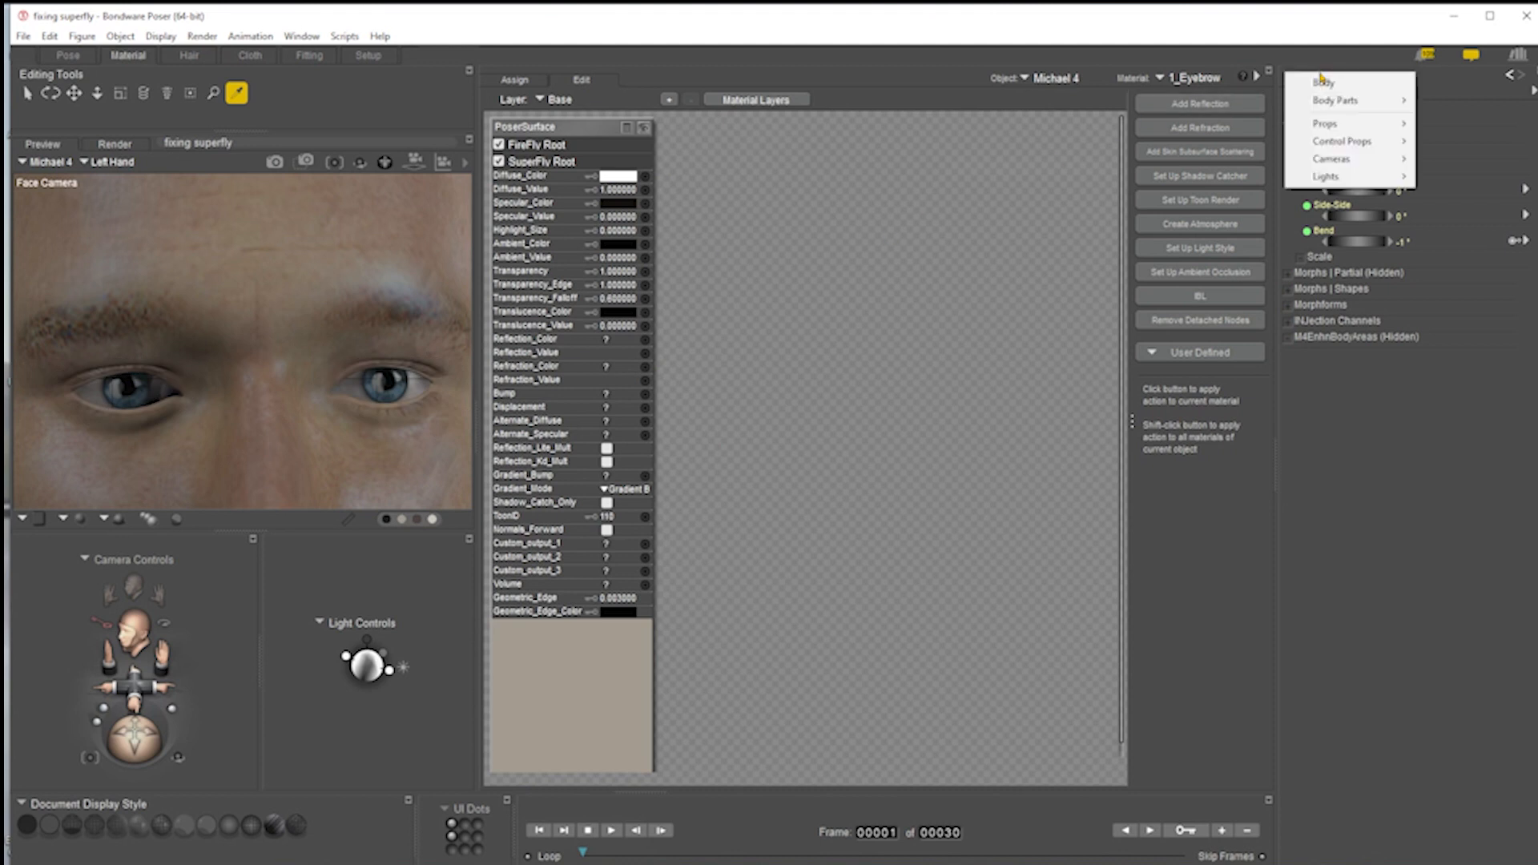
left_click(1201, 77)
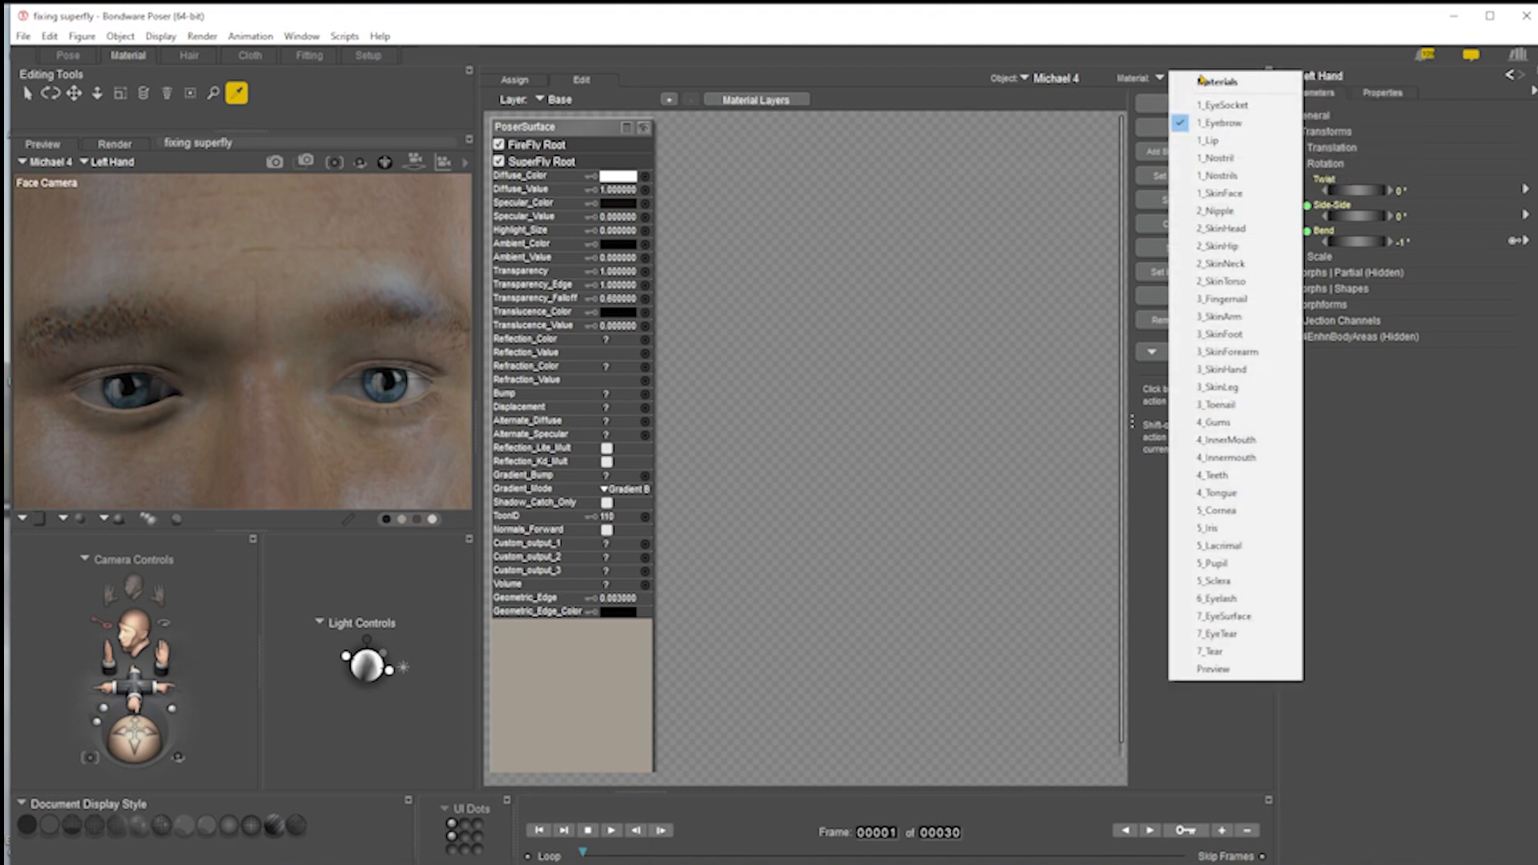
left_click(1226, 194)
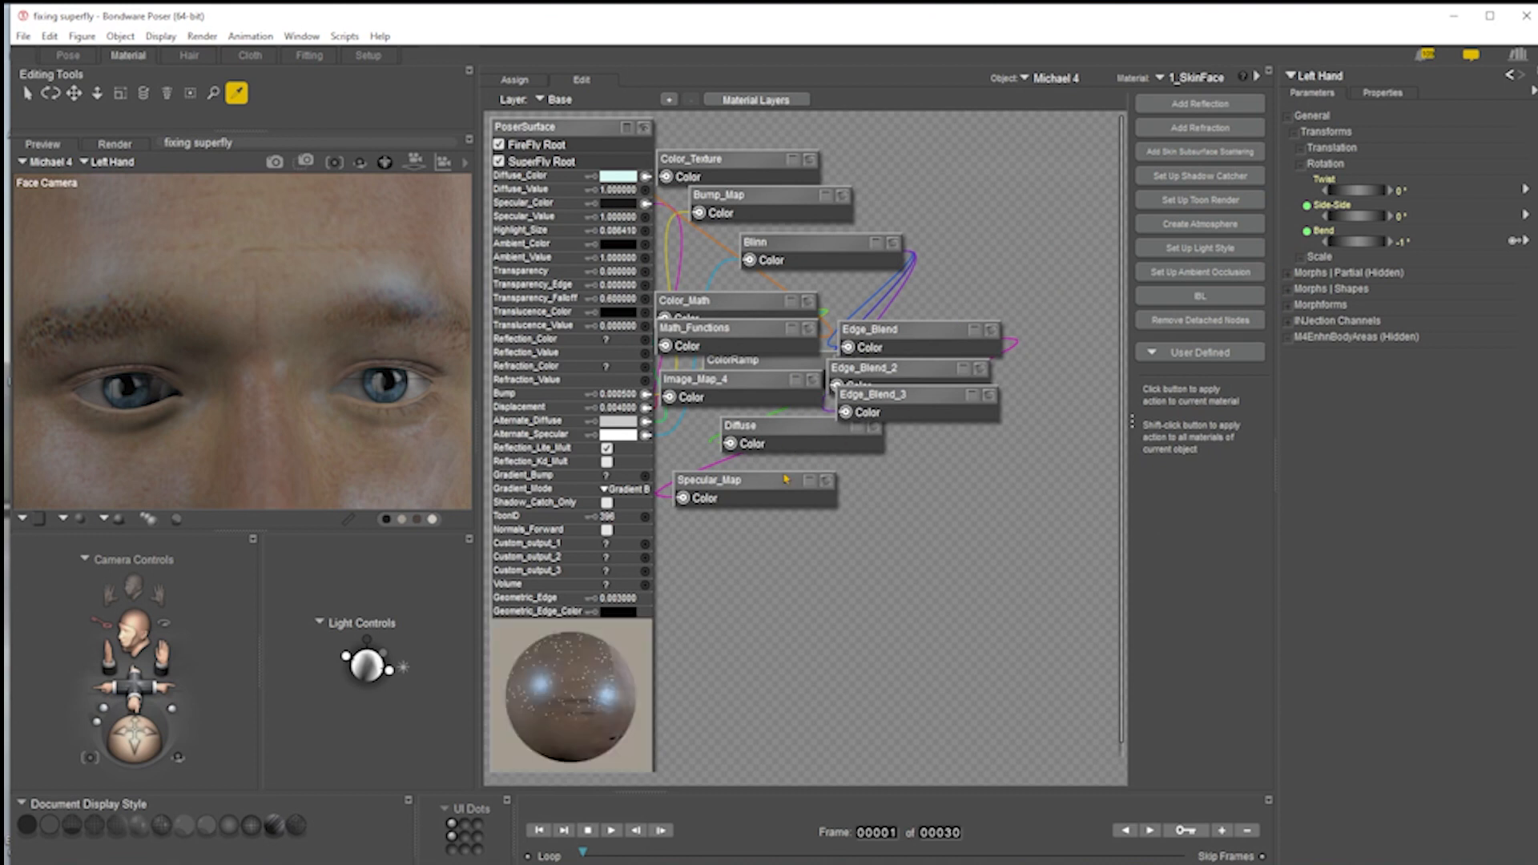
left_click_drag(751, 487, 962, 521)
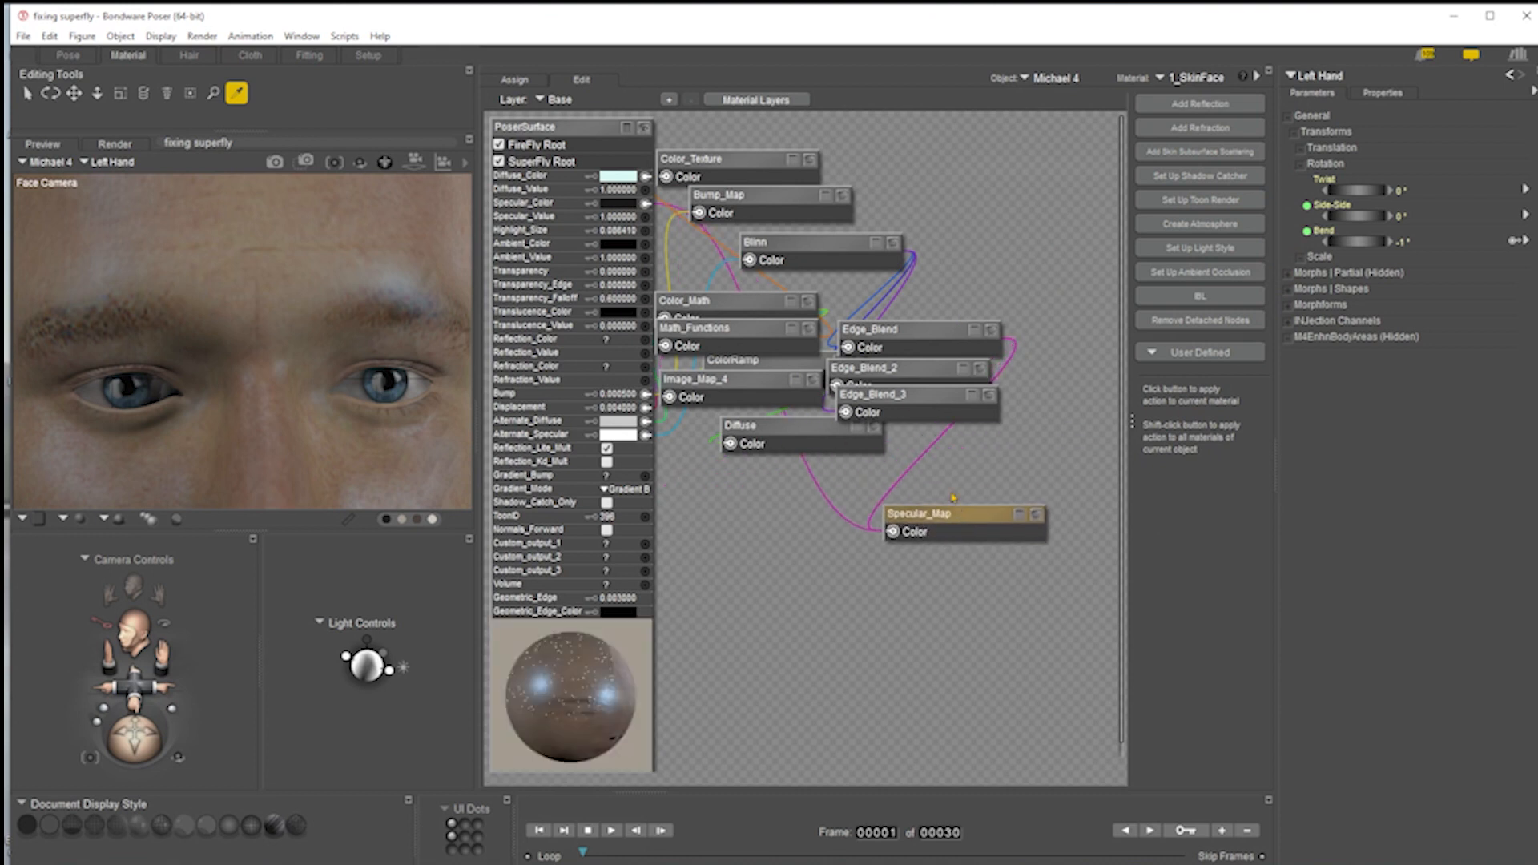
left_click(841, 251)
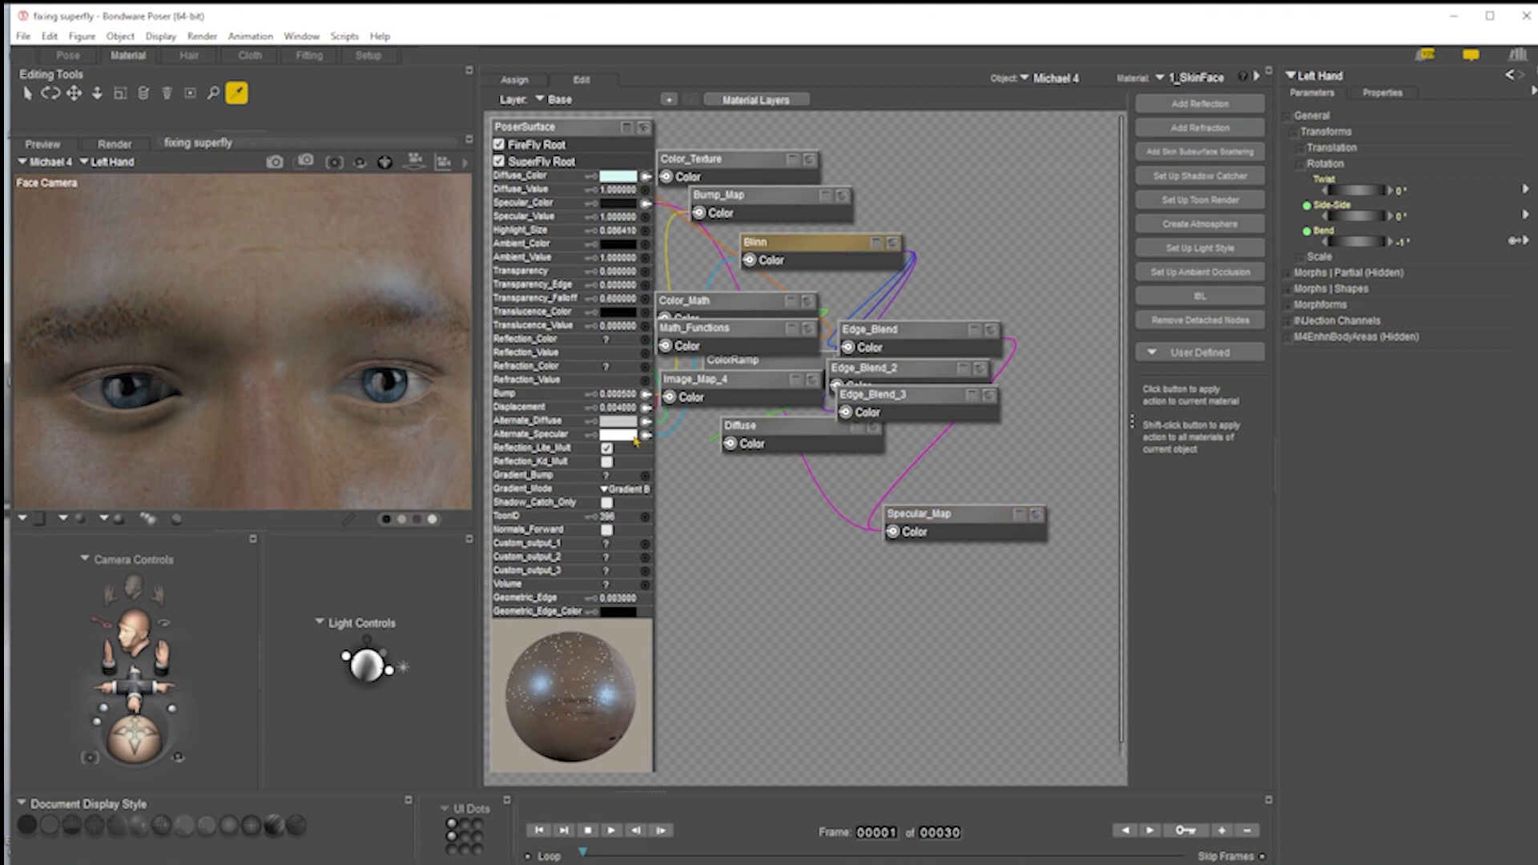
left_click(876, 242)
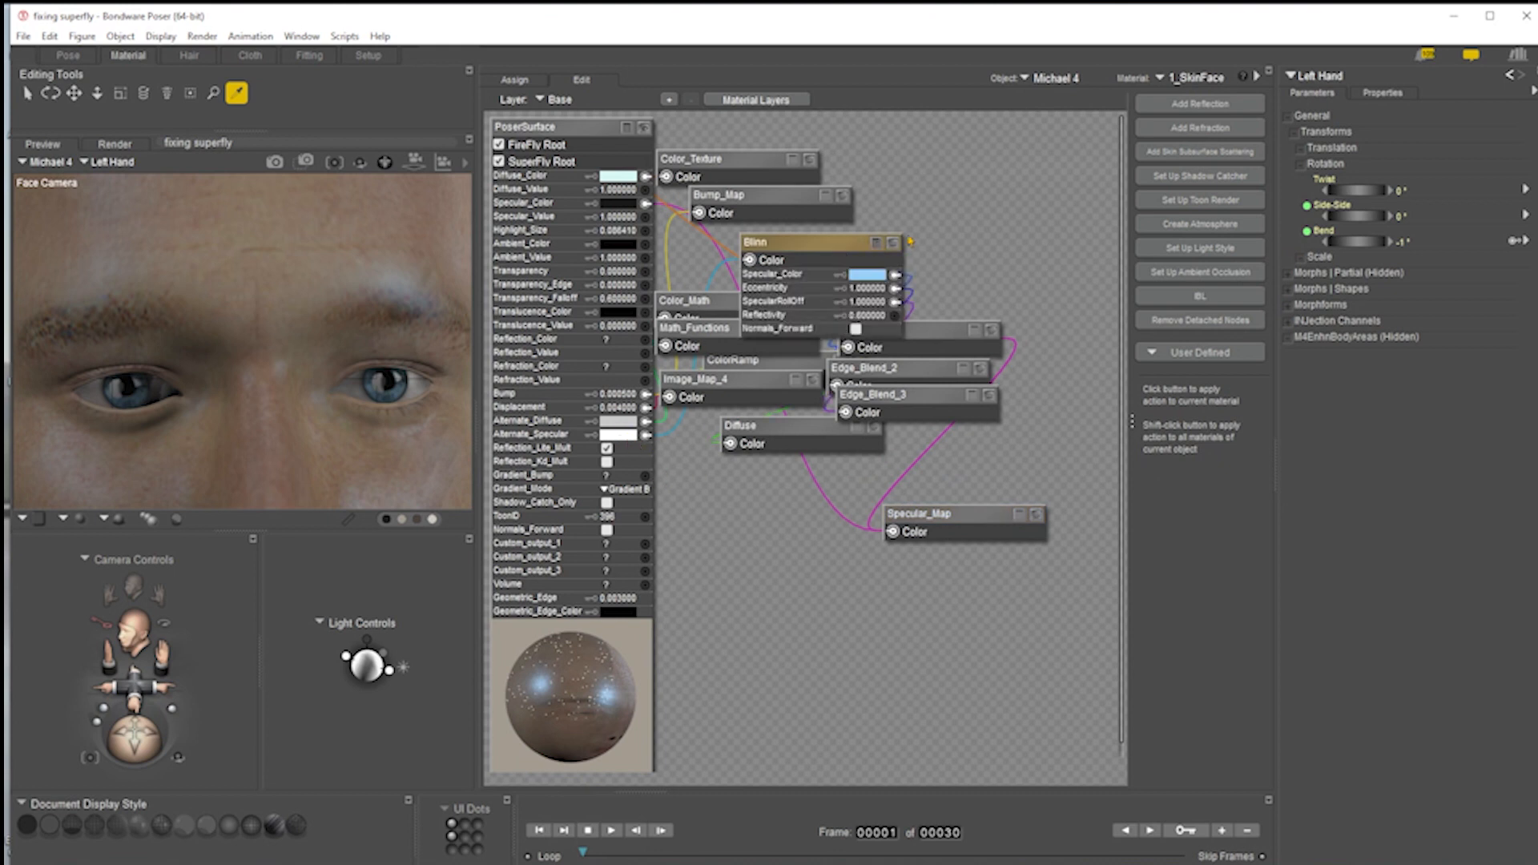
left_click(874, 317)
type("1")
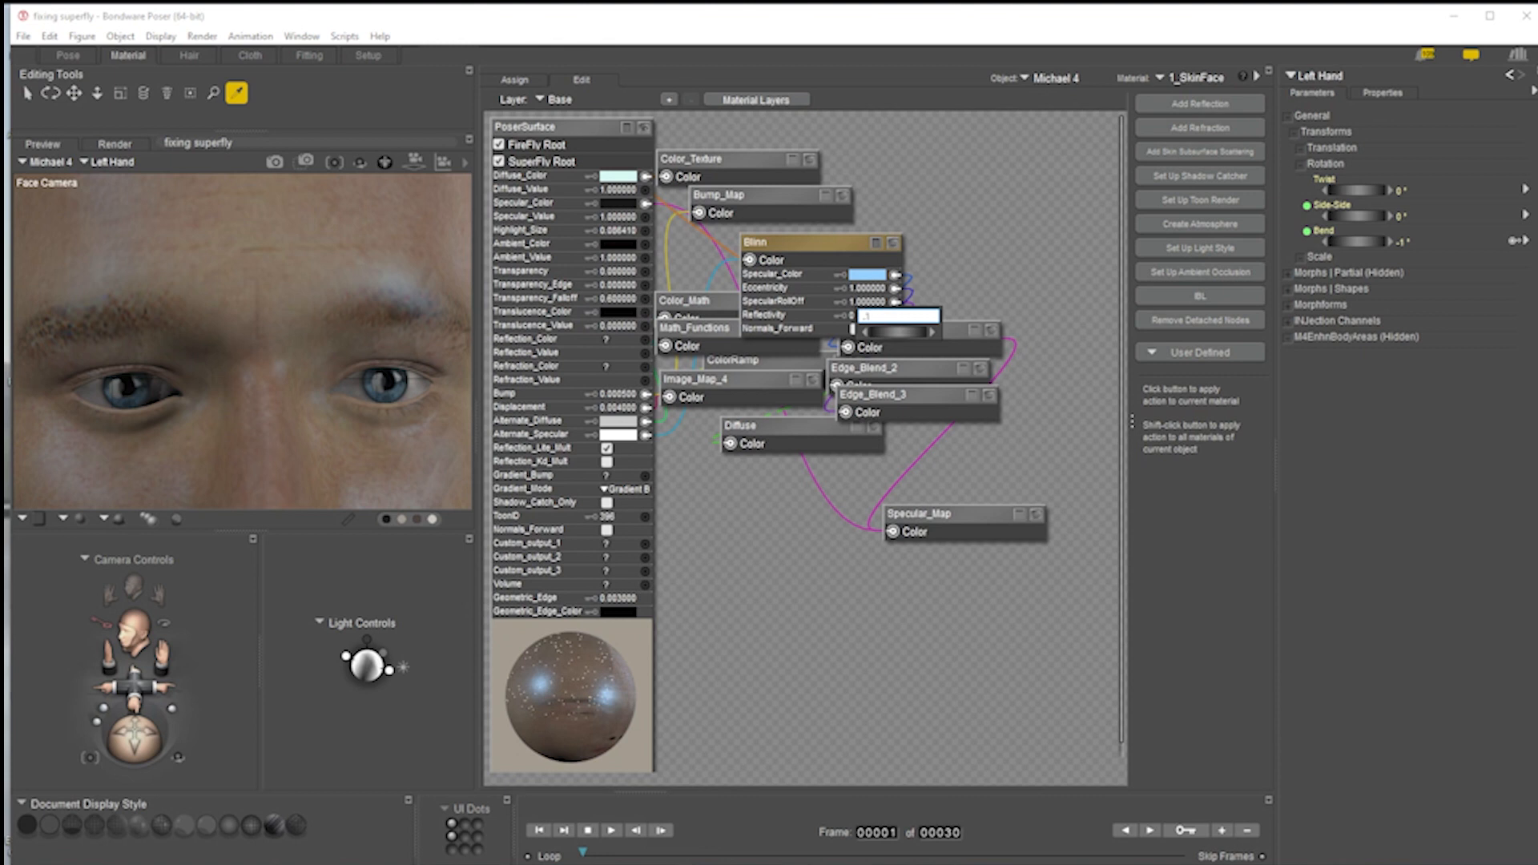
key("Return")
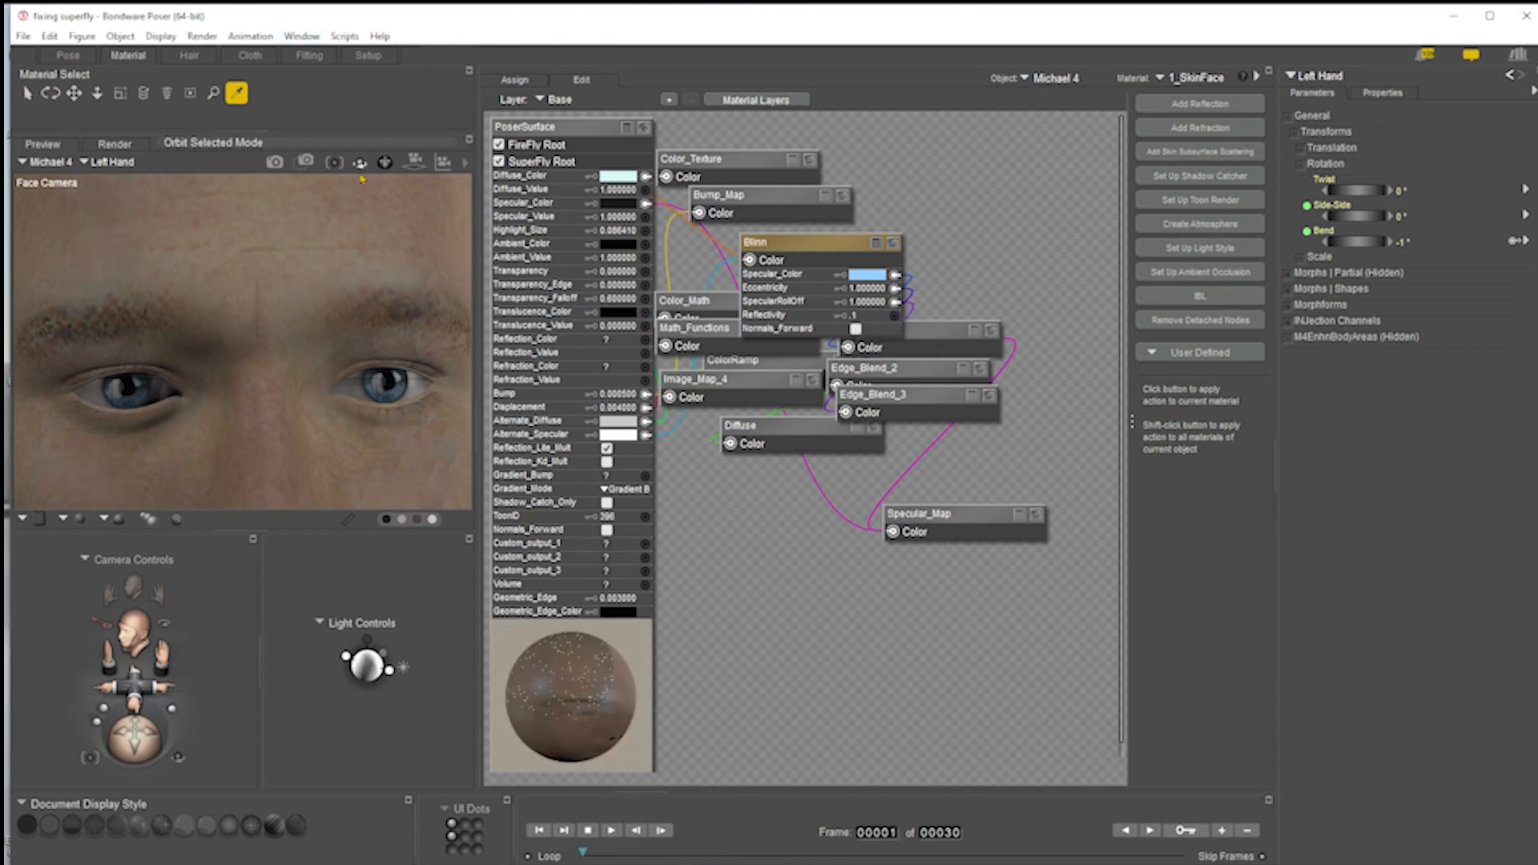
left_click(305, 161)
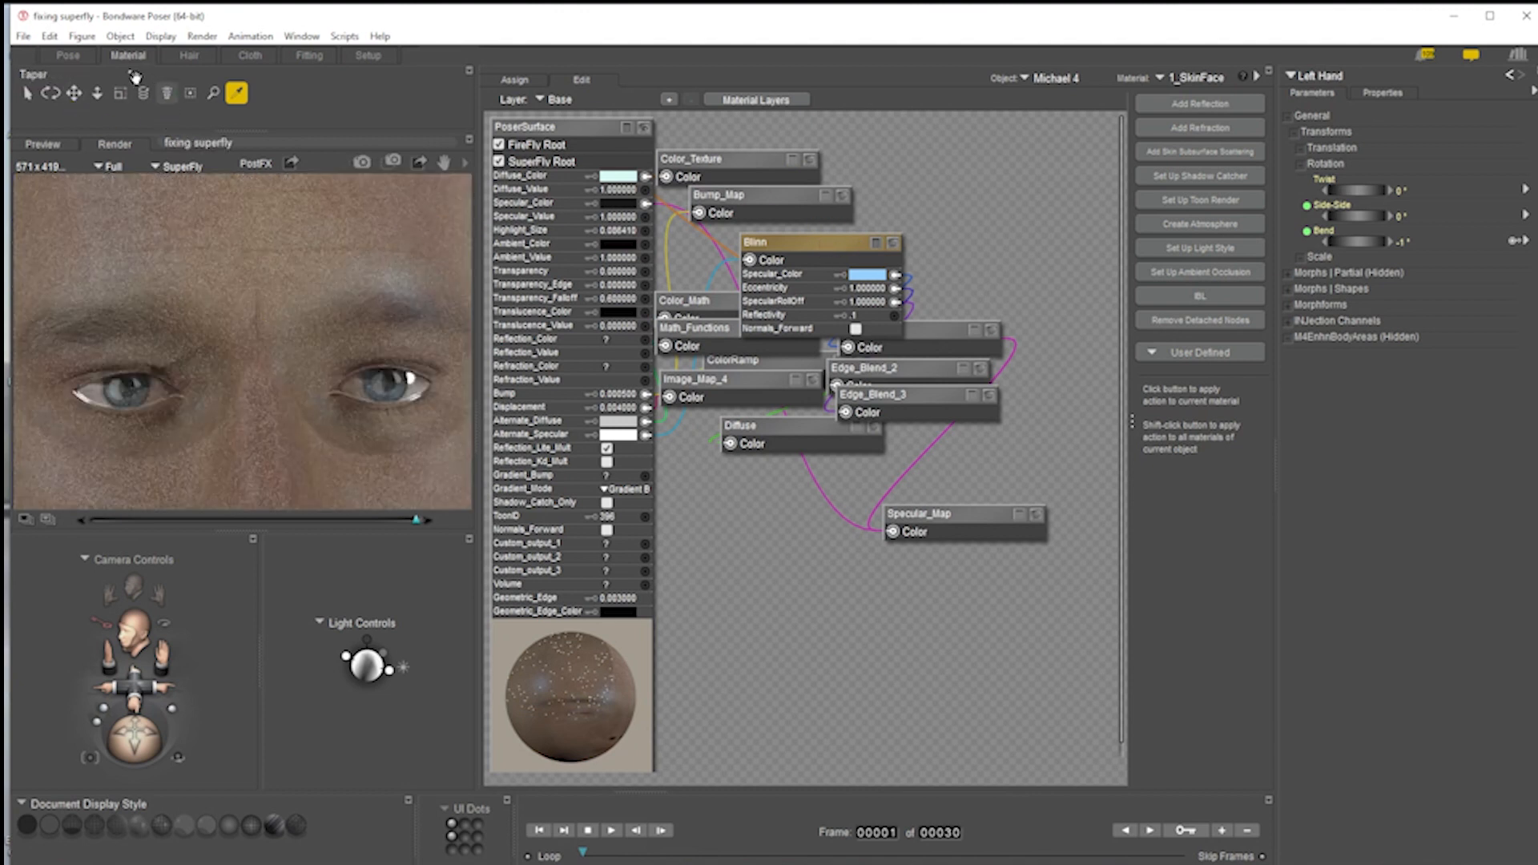
- Return to the Pose room, switch to the Main Camera and render both figures in SuperFly
left_click(58, 57)
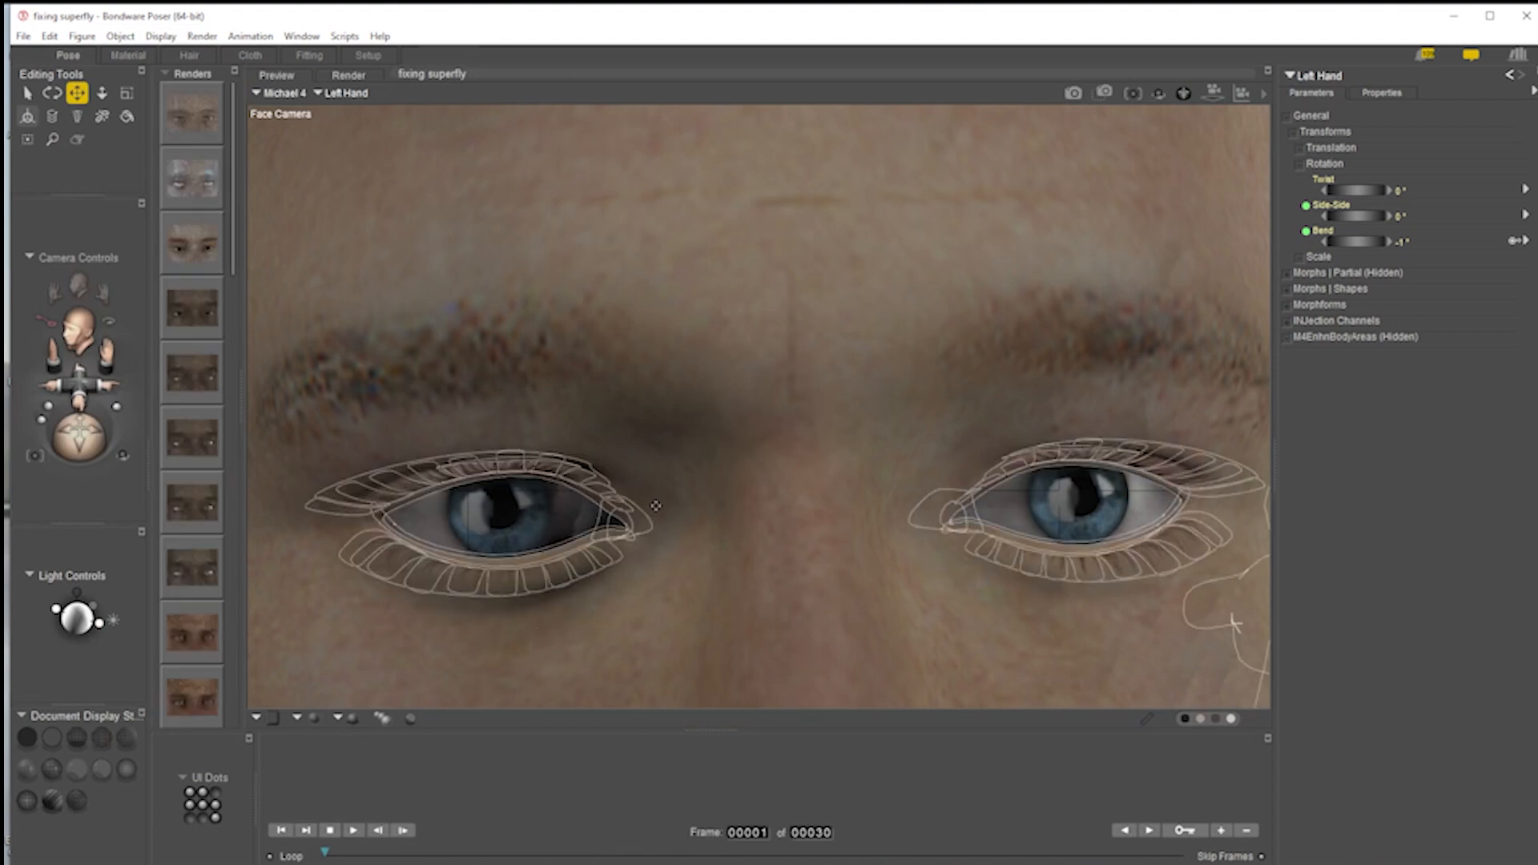
key("ctrl+m")
left_click(1073, 92)
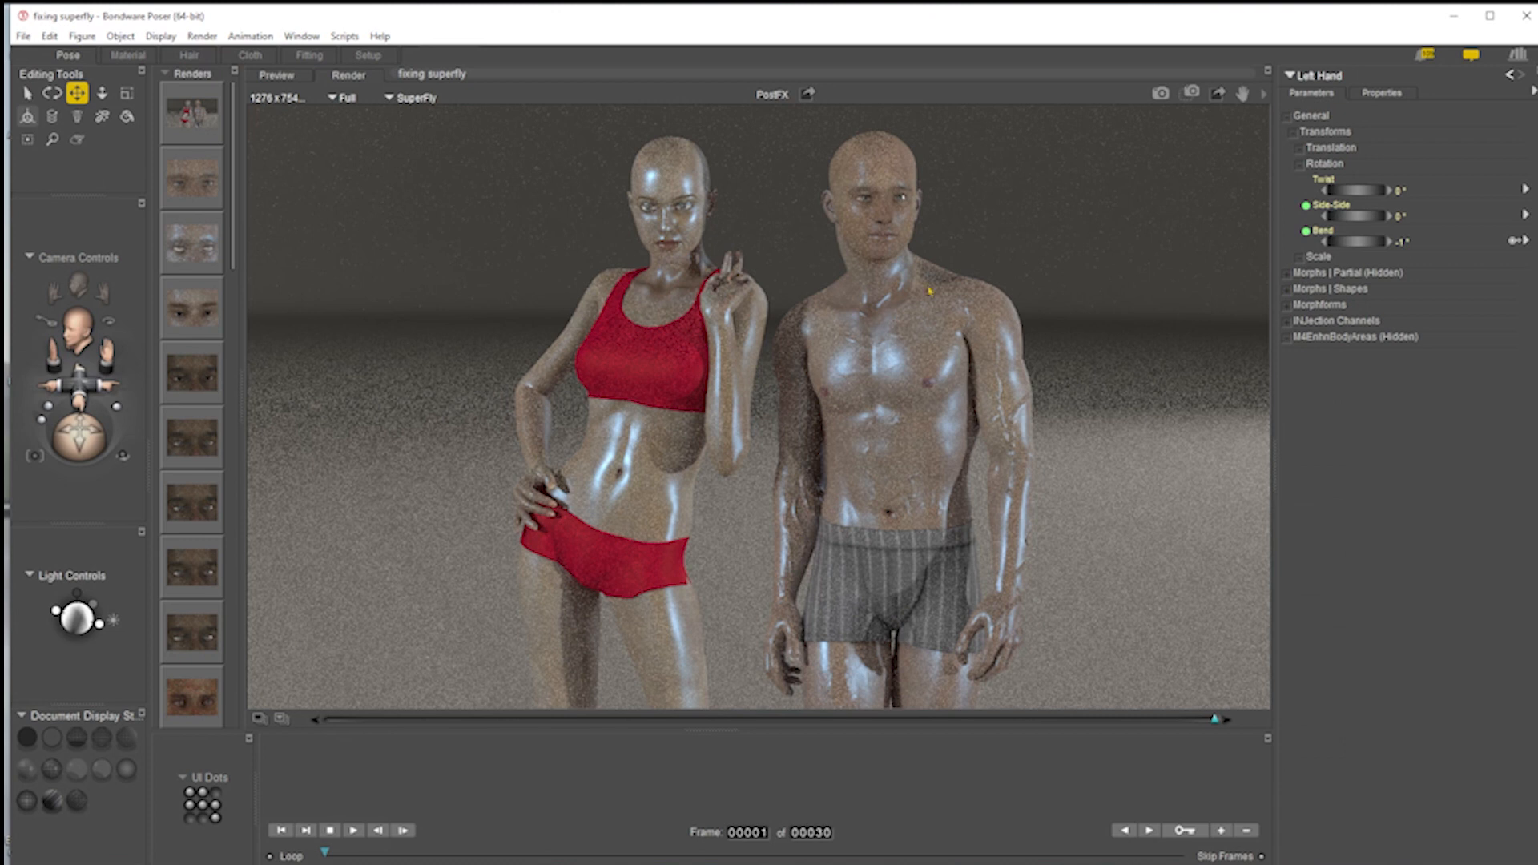
- Render both figures with FireFly, and recall the previous SuperFly render for comparison
left_click(1264, 94)
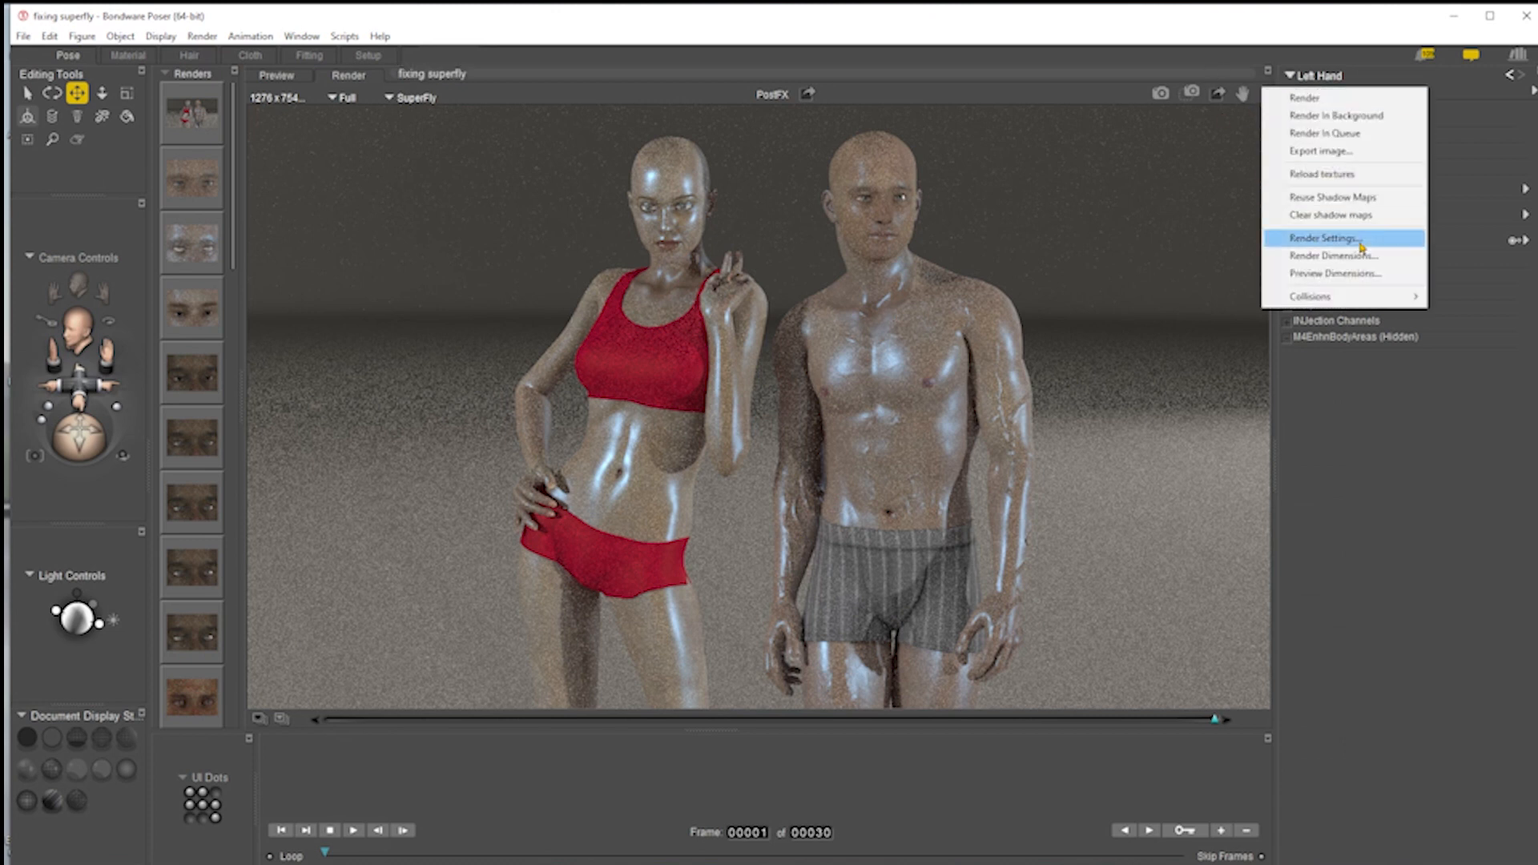
left_click(1358, 238)
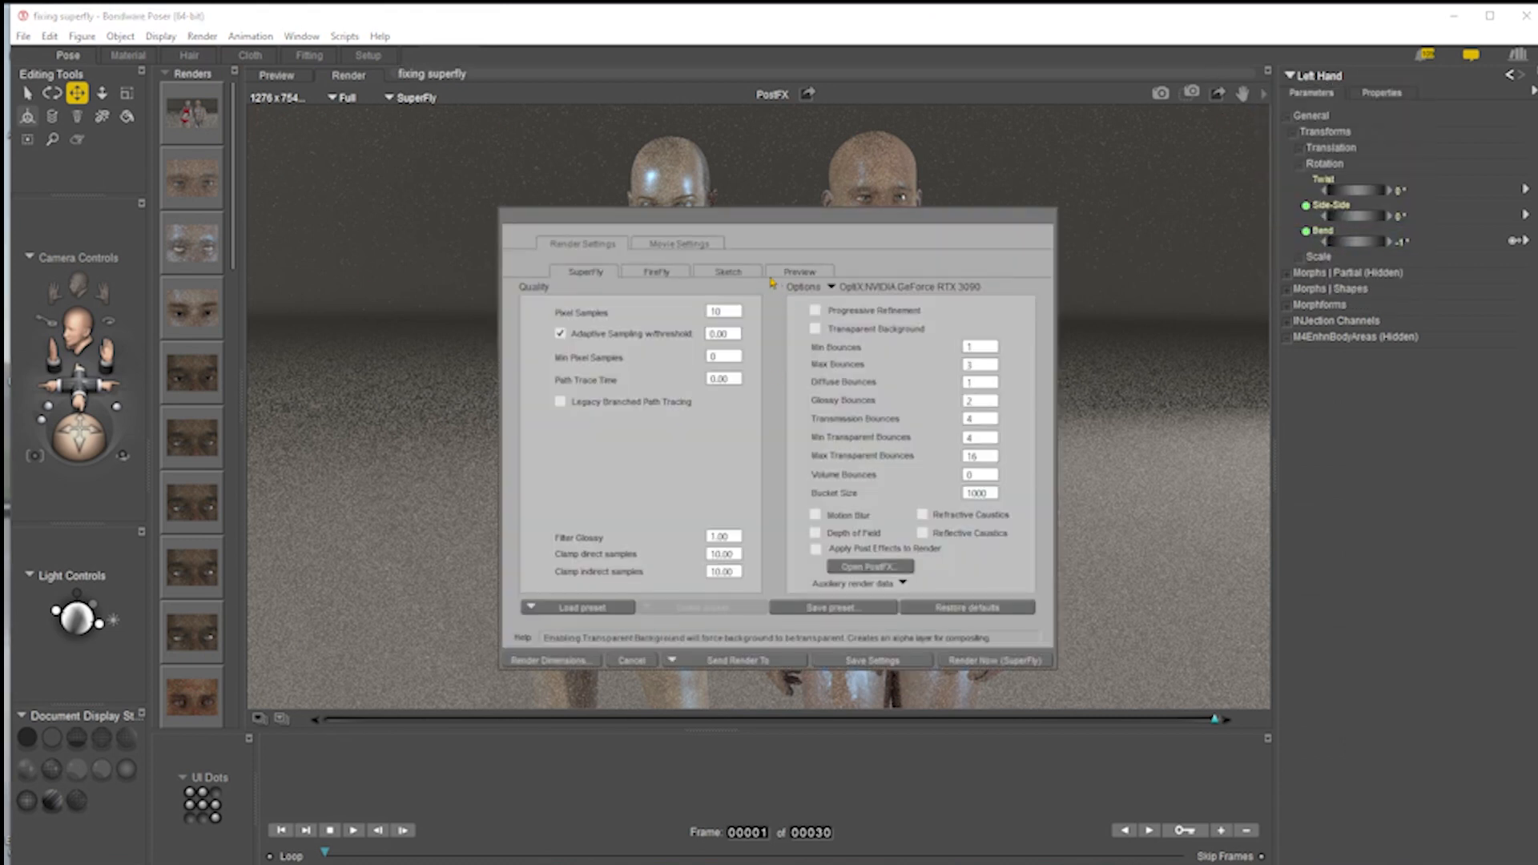
left_click(656, 272)
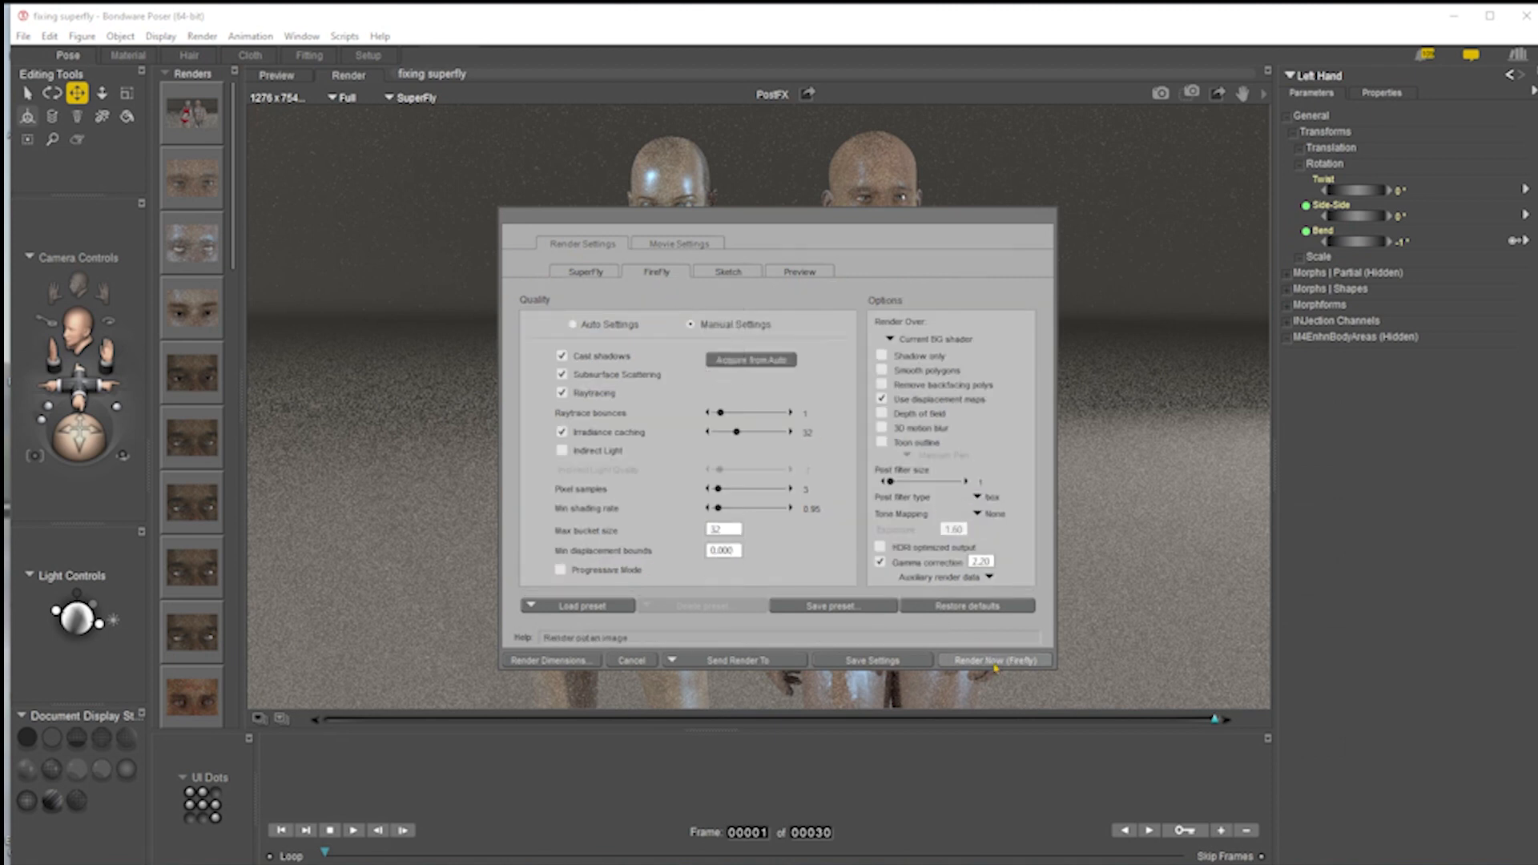
left_click(995, 661)
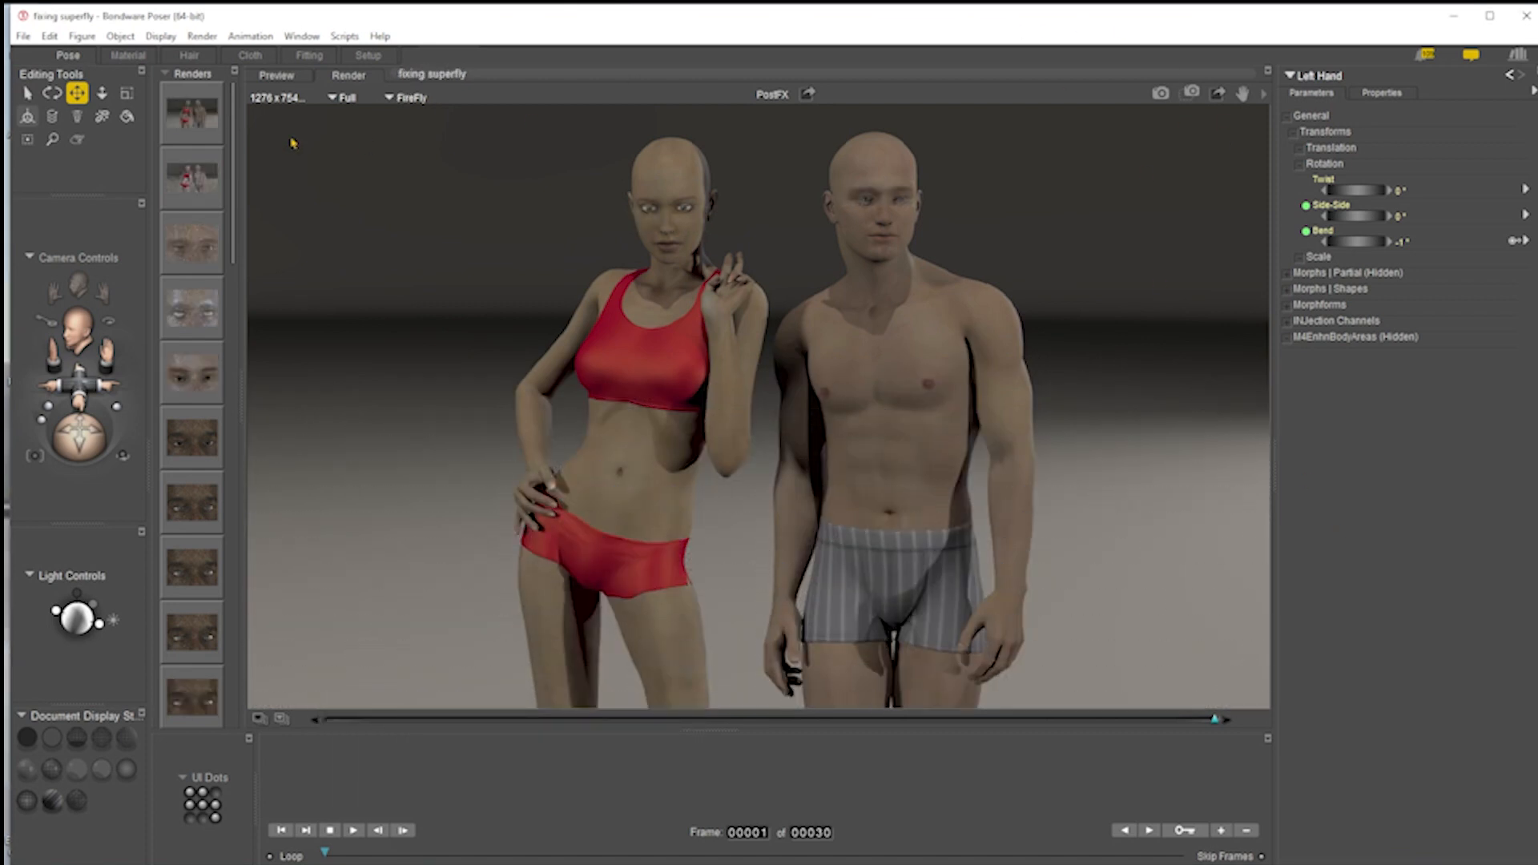
left_click(208, 181)
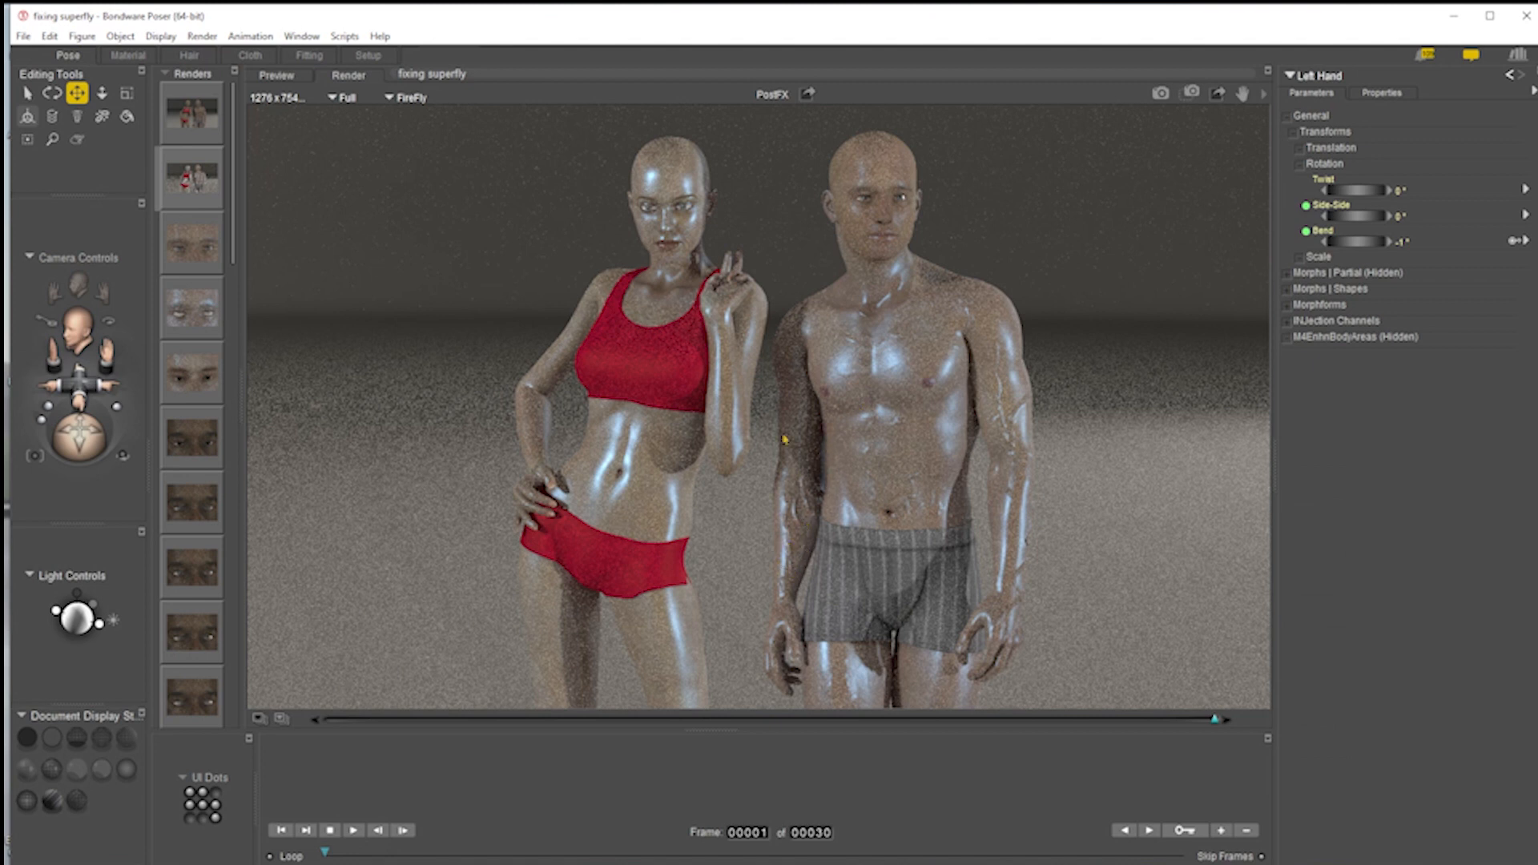
- Move the 3_SkinForearm material's nodes clear of PoserSurface, separate Image_Map_4 from the others and show its preview
left_click(128, 55)
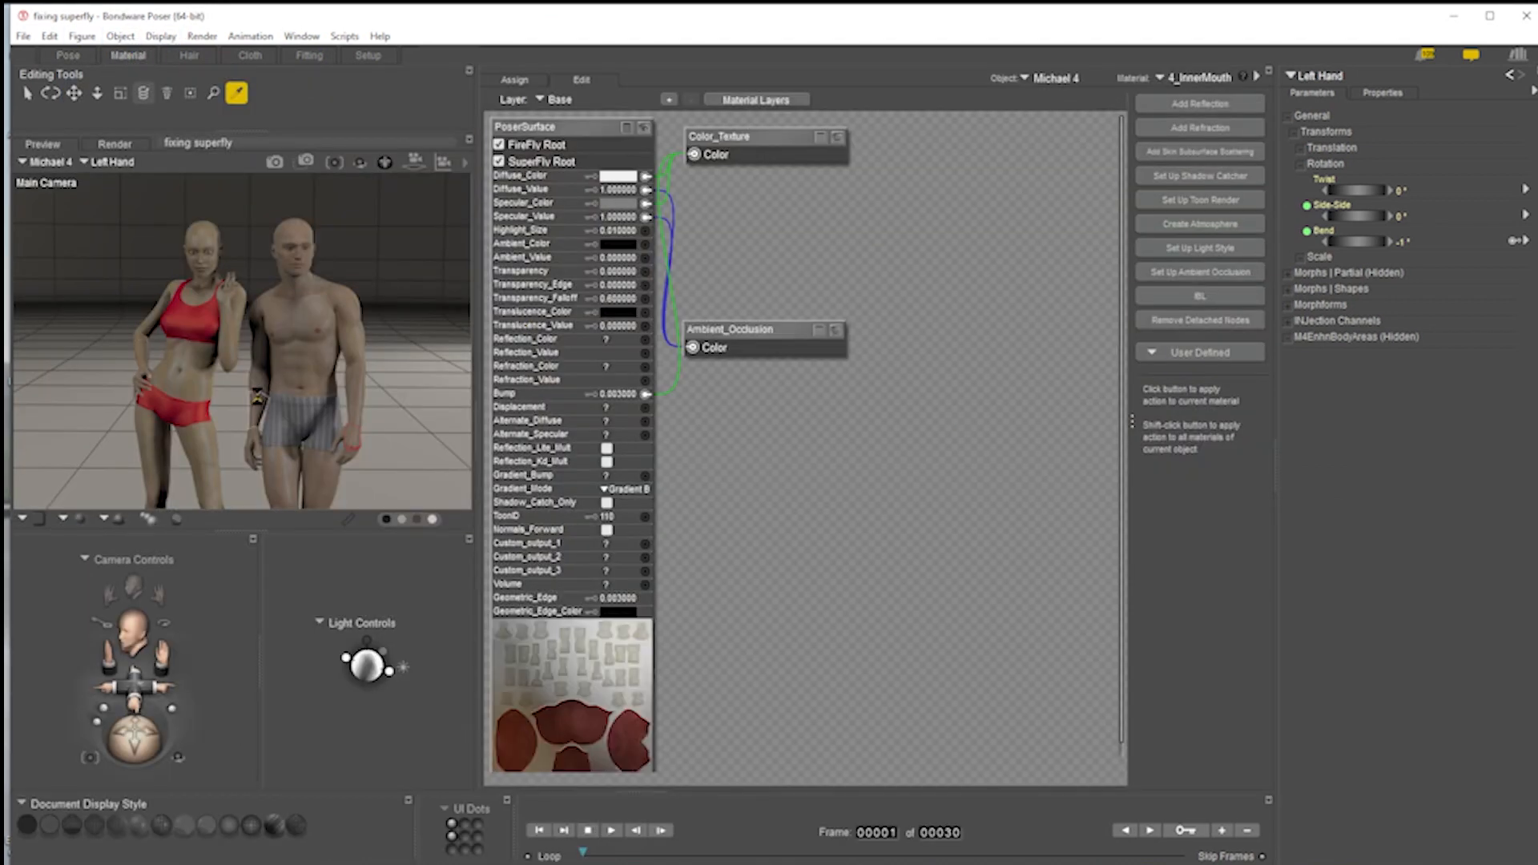
left_click(260, 393)
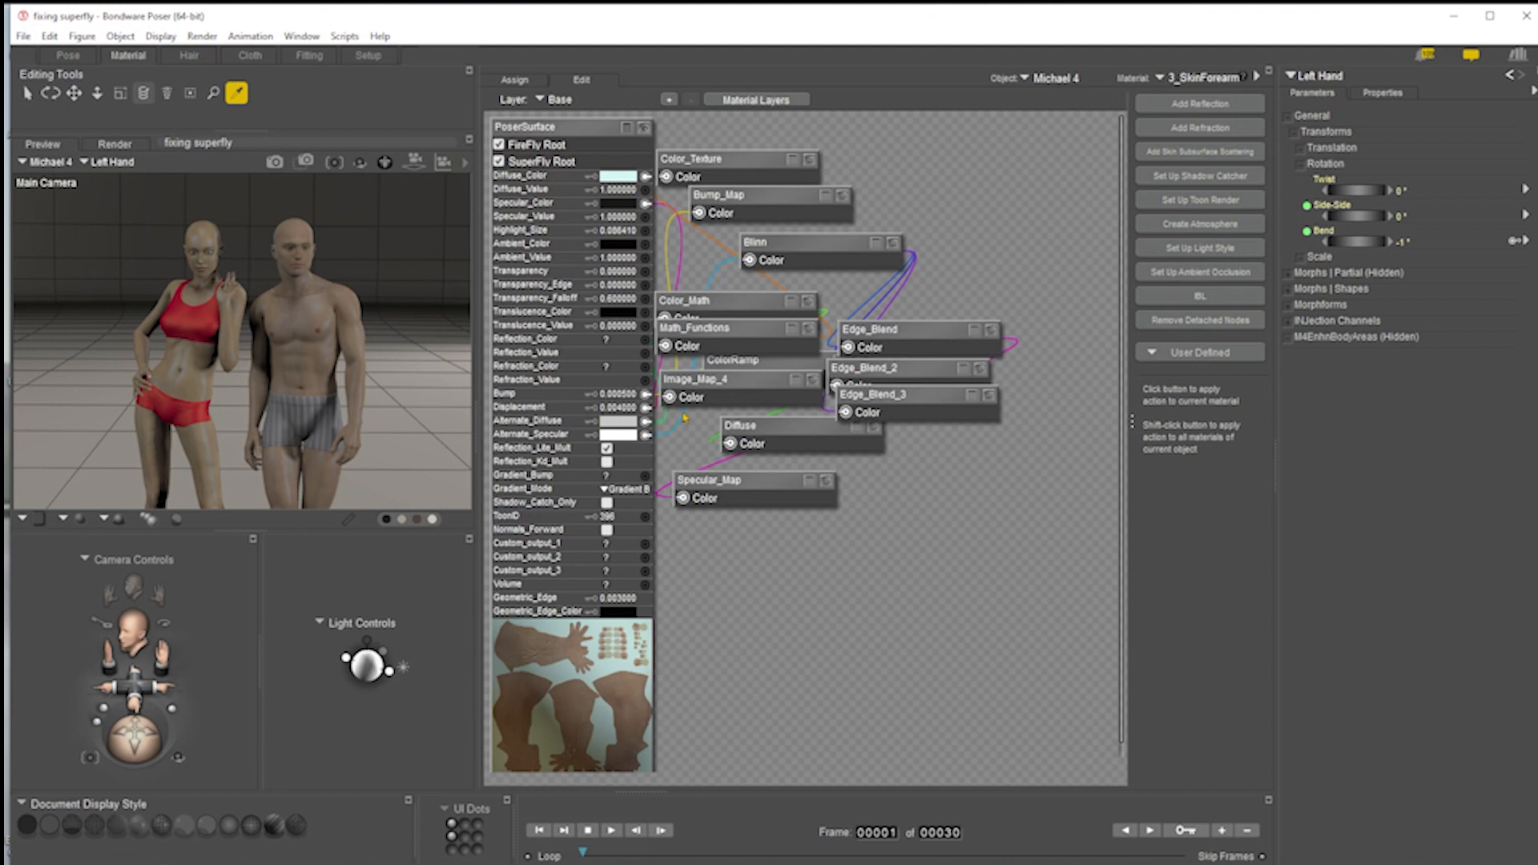
left_click_drag(1036, 138, 770, 493)
left_click_drag(1086, 119, 728, 603)
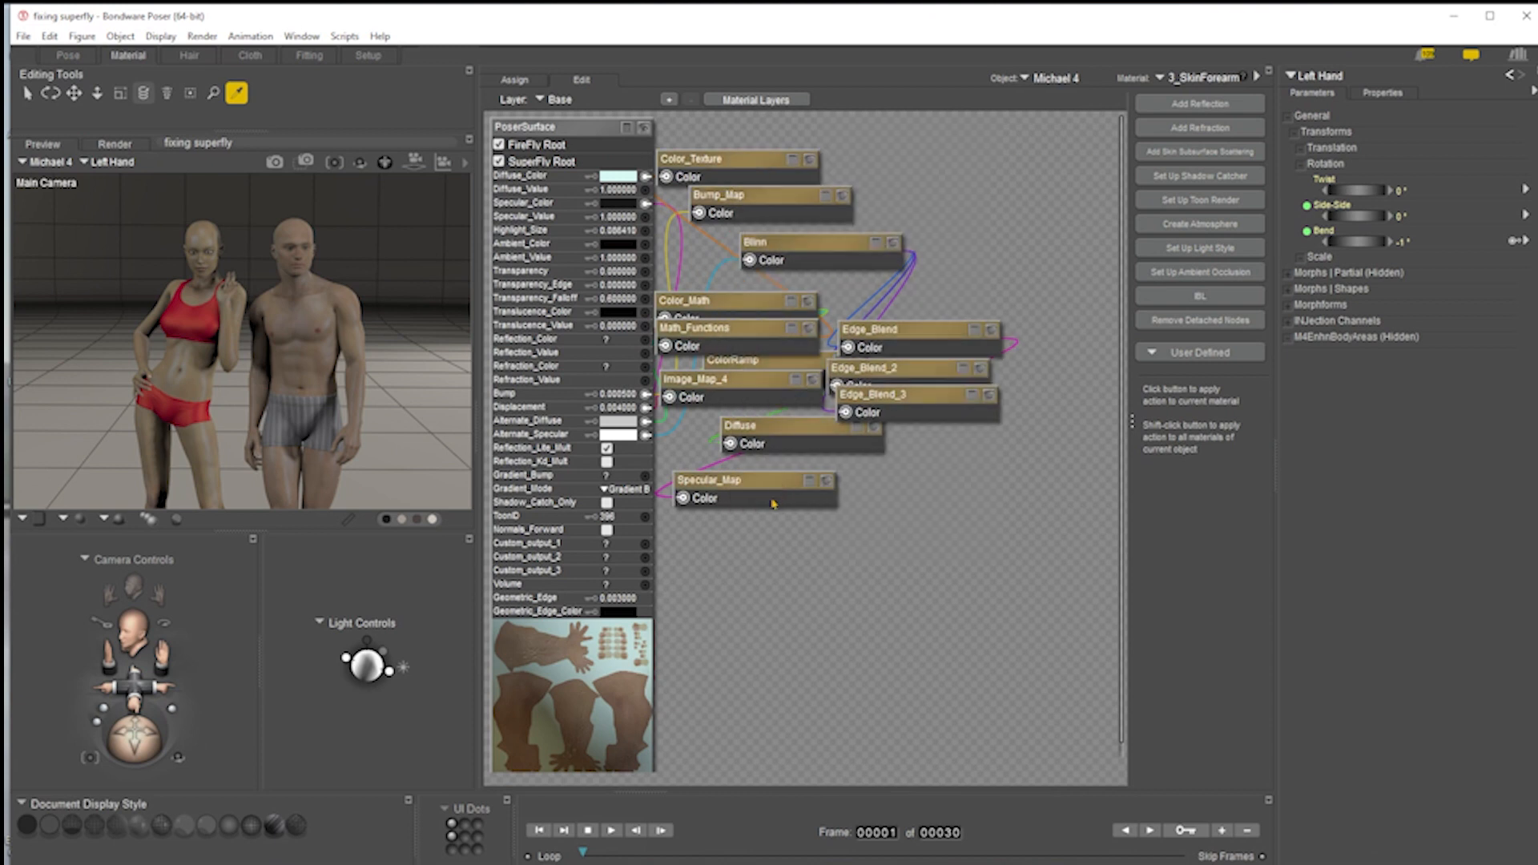
left_click_drag(759, 483, 863, 483)
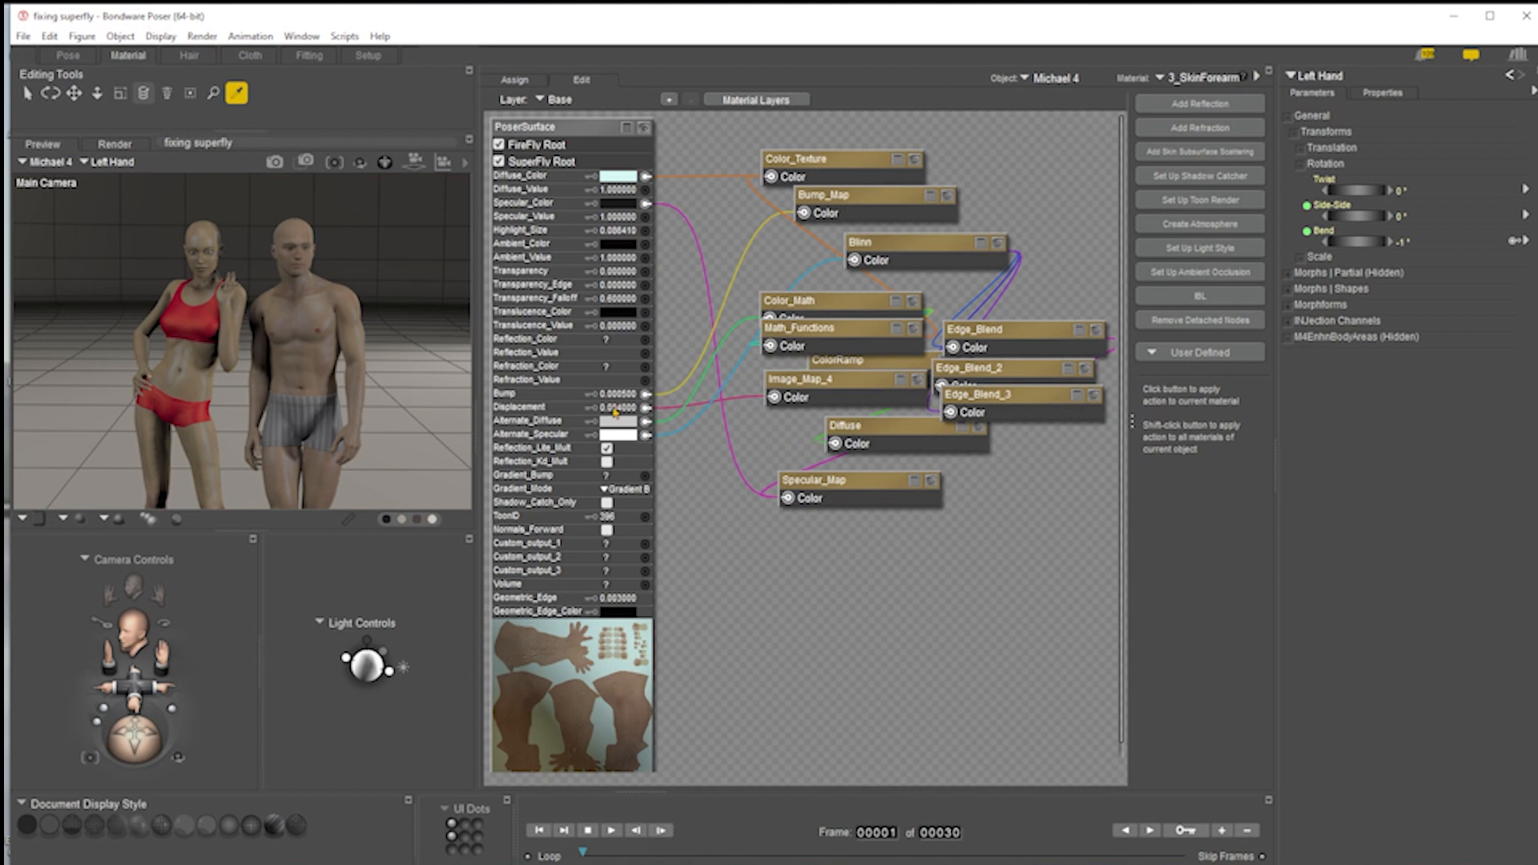
left_click_drag(817, 385, 878, 583)
left_click(731, 554)
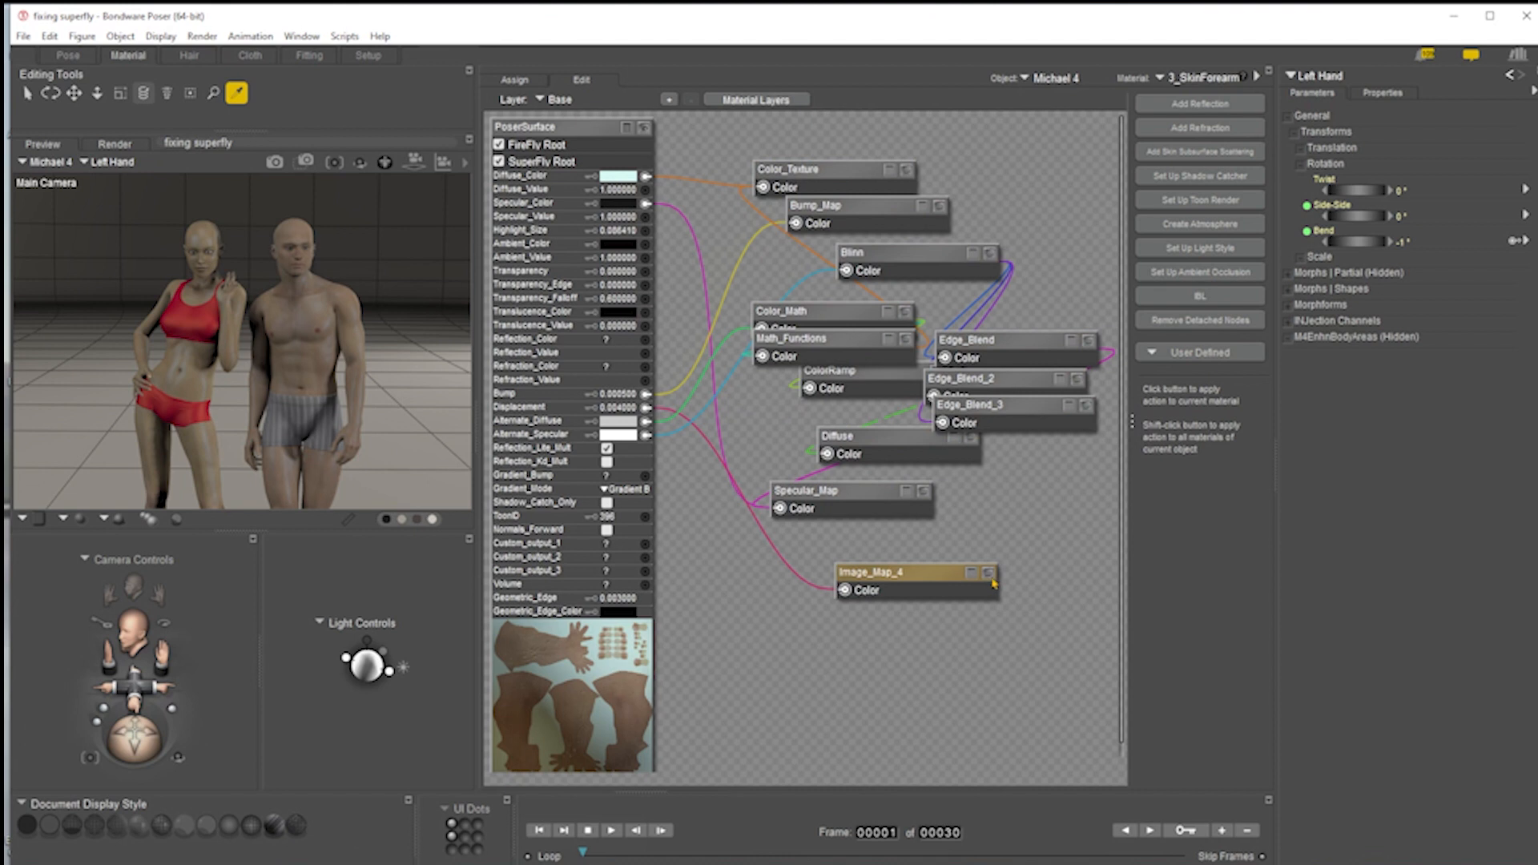
left_click(989, 573)
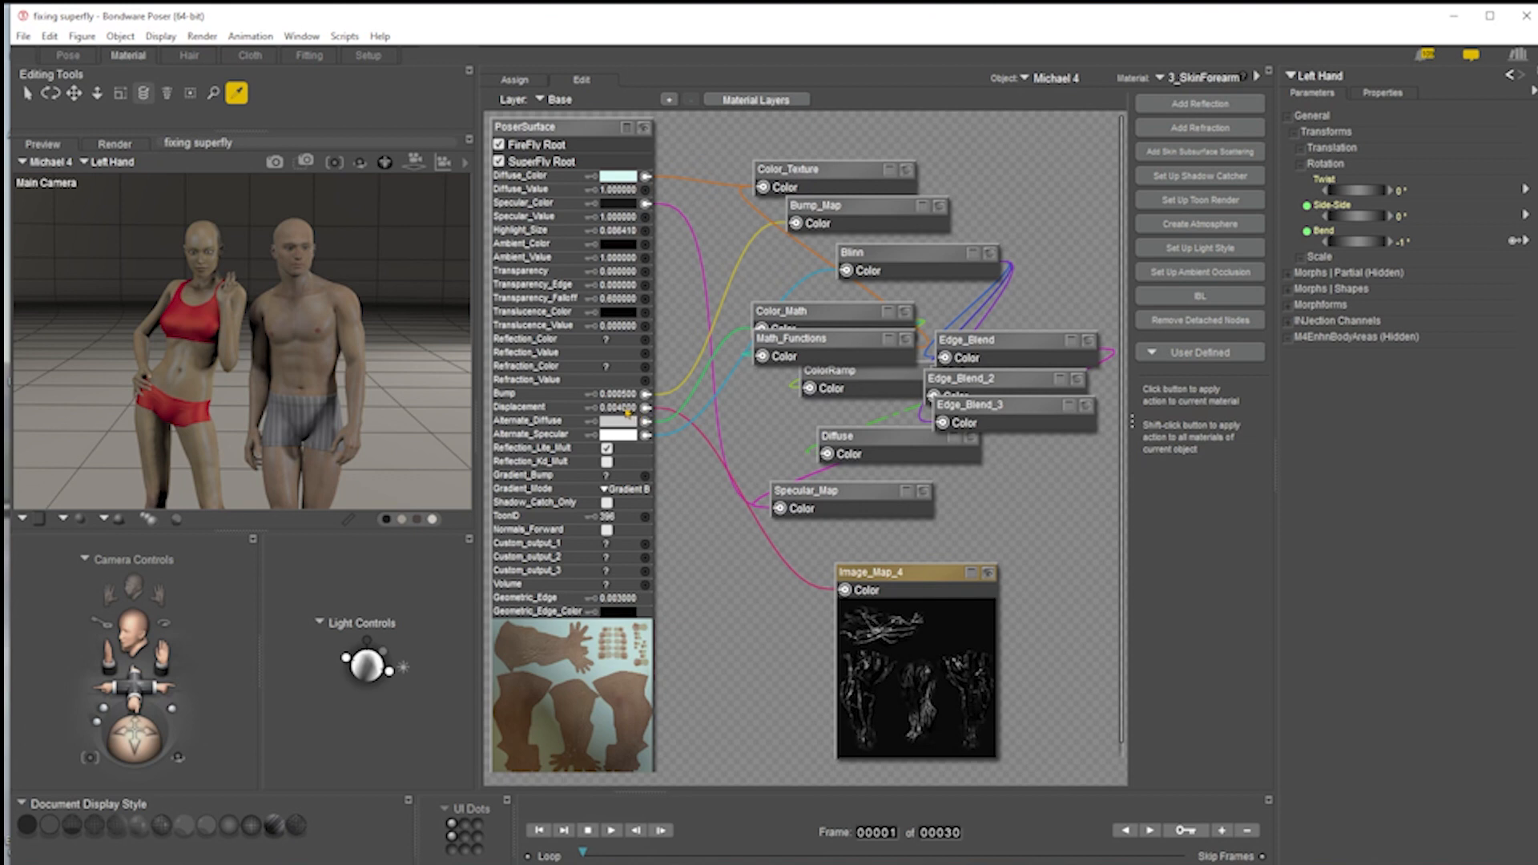
- Set the Displacement value of the 3_SkinForearm material to 0.0004
left_click(628, 410)
left_click(638, 408)
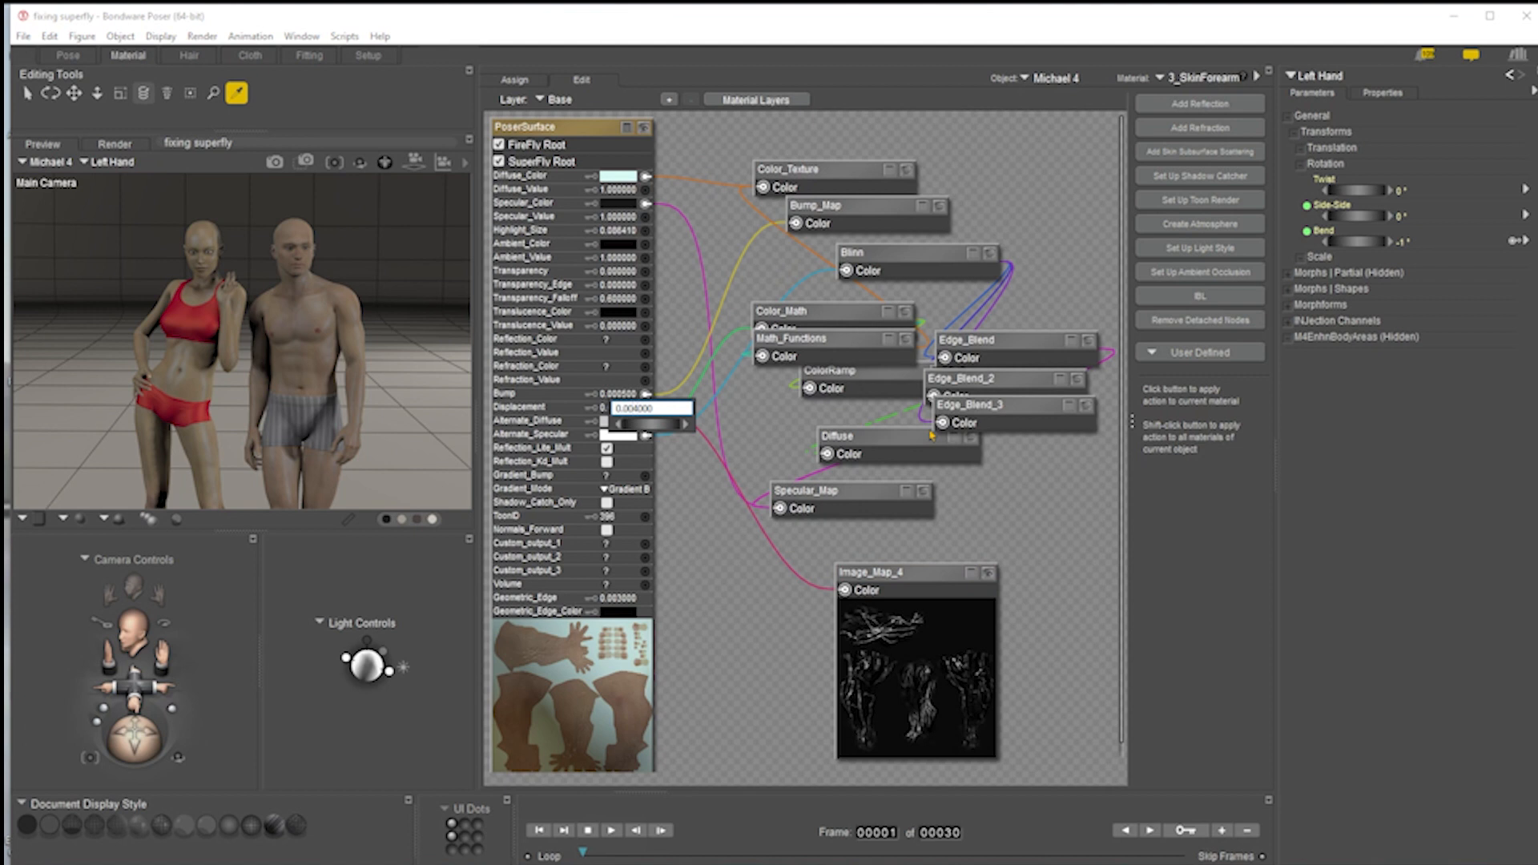
key("Return")
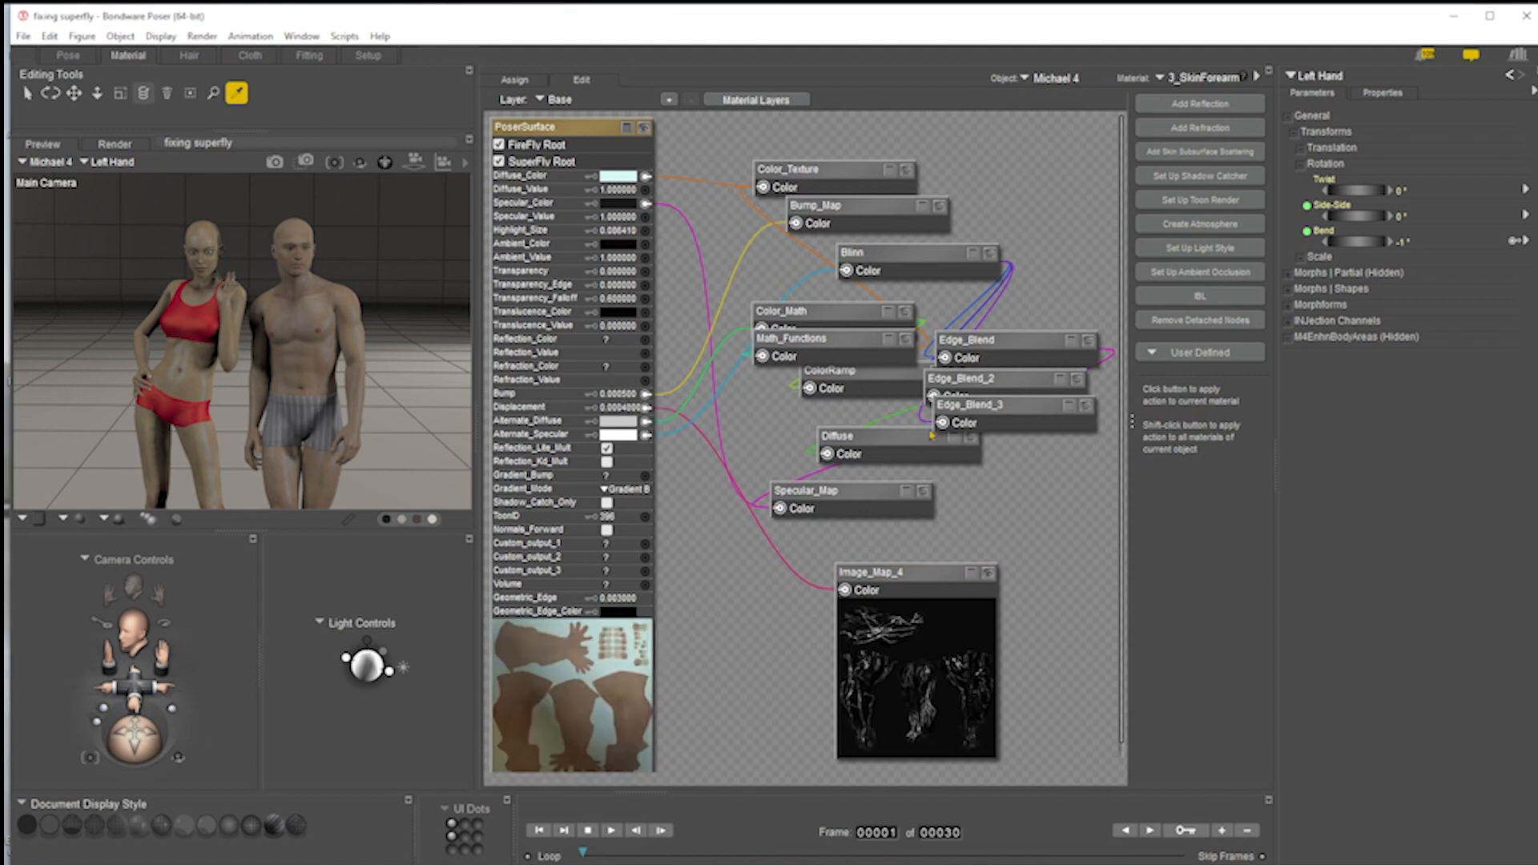
- Set the Displacement value of the 3_SkinArm material to 0.0004 and render both figures with FireFly in the Pose room
left_click(265, 353)
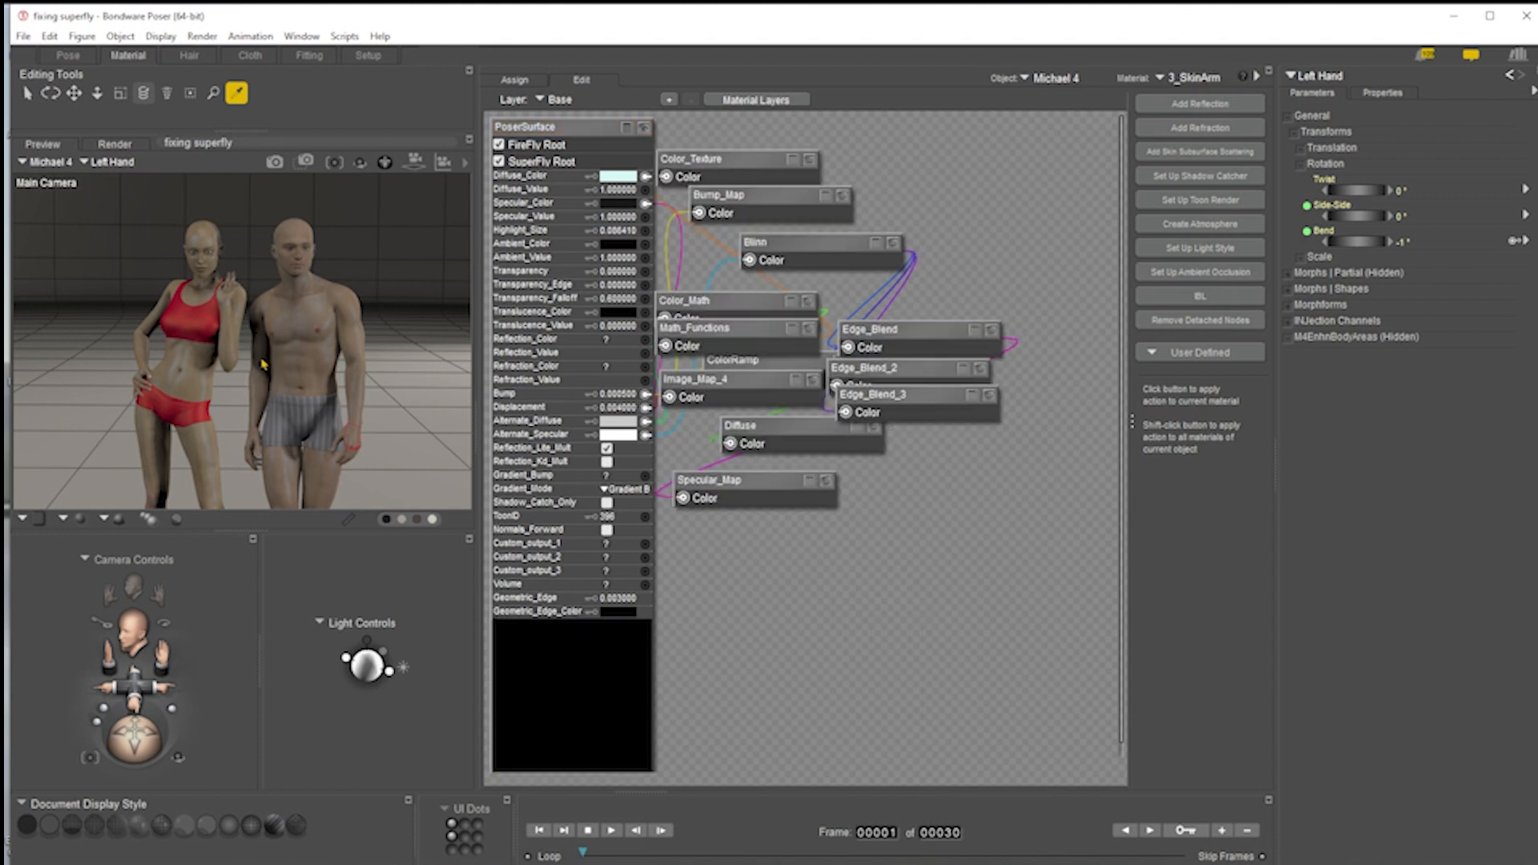
left_click(624, 408)
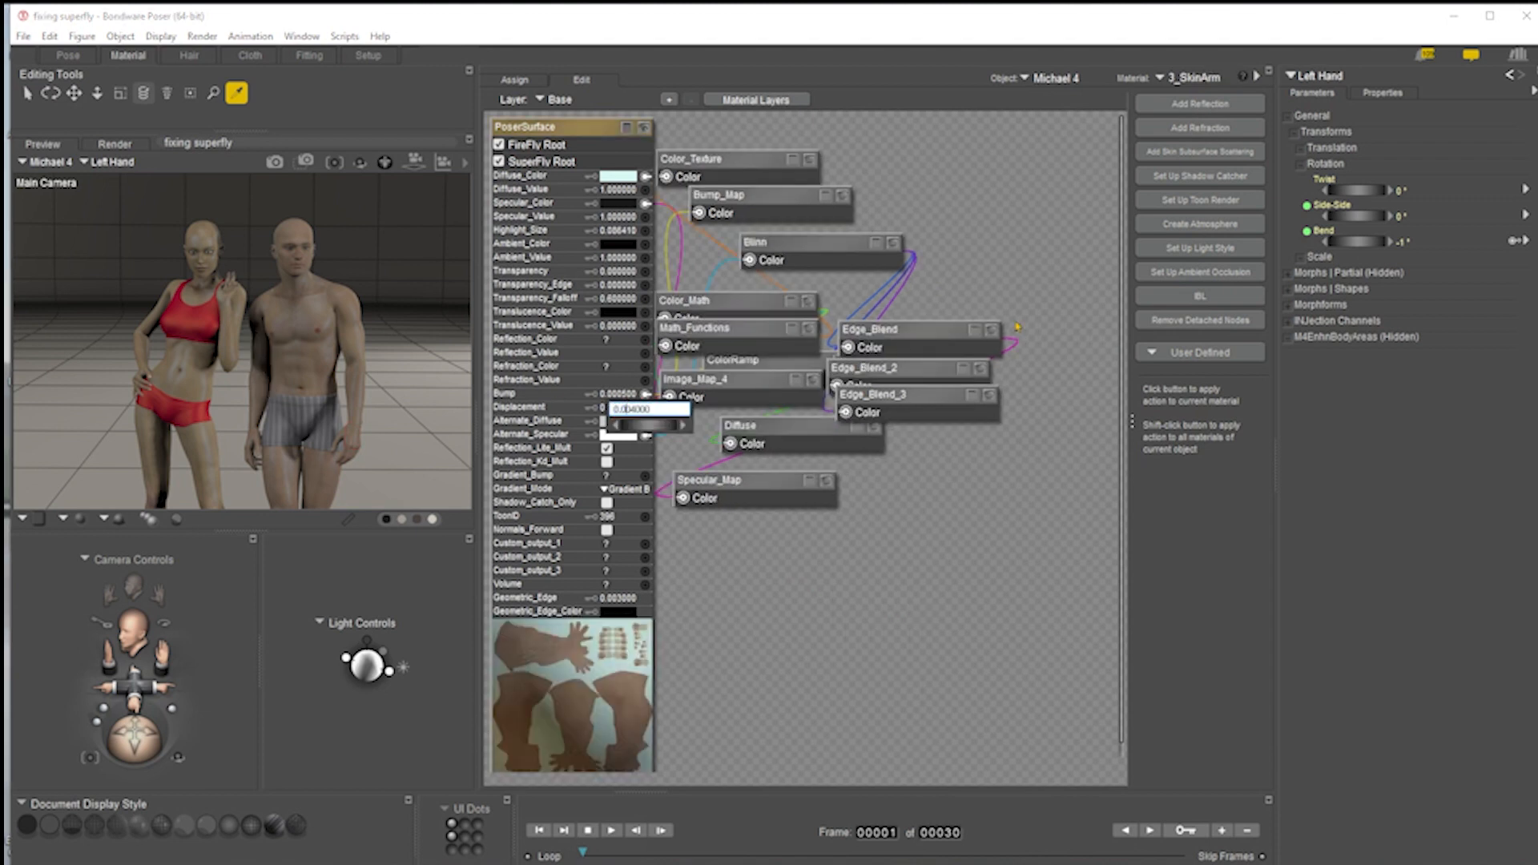
key("Return")
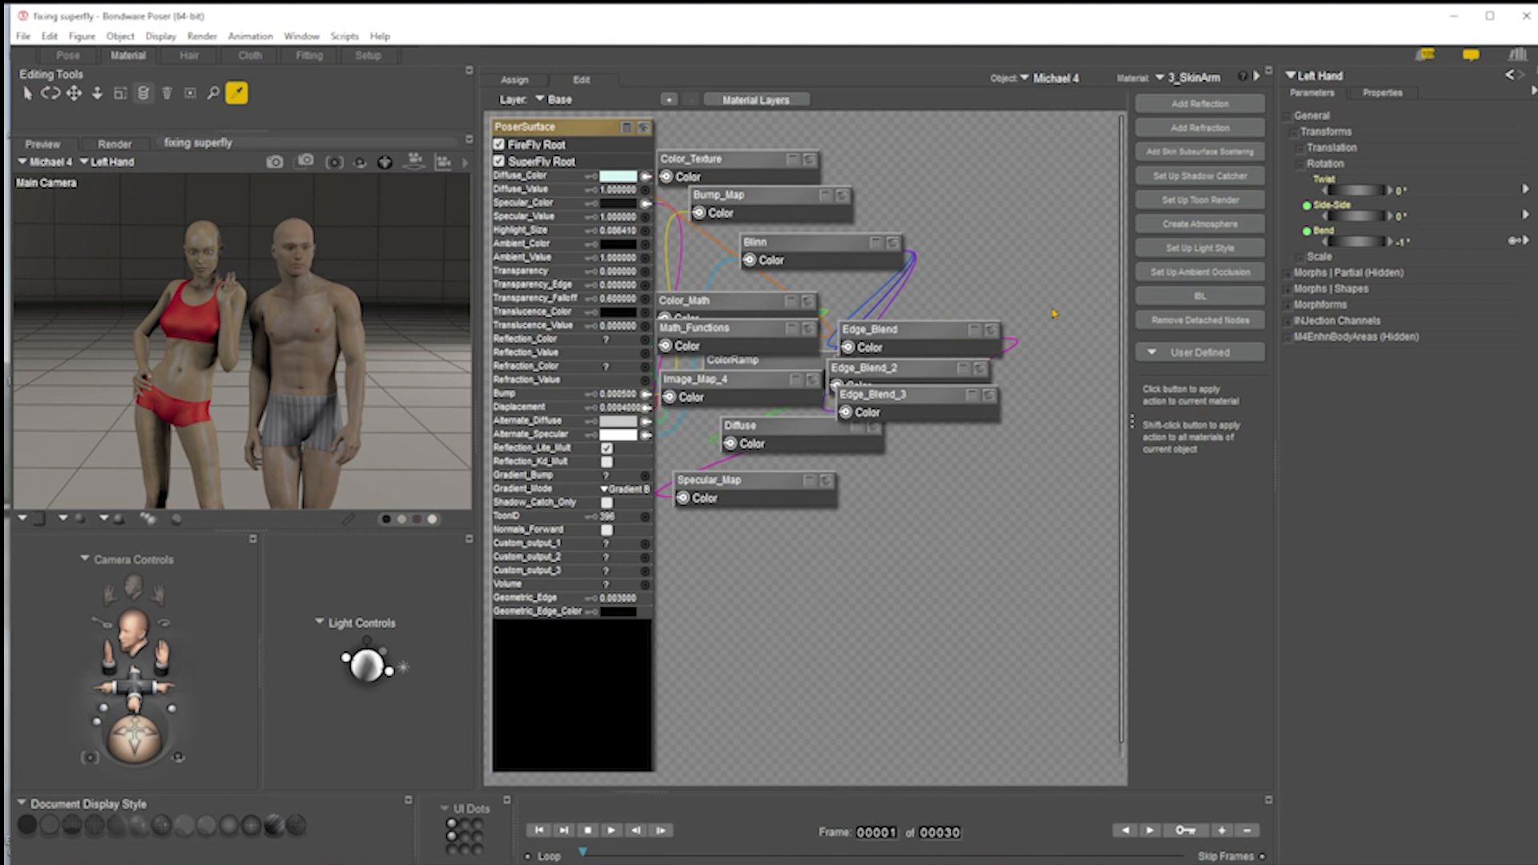
left_click(67, 56)
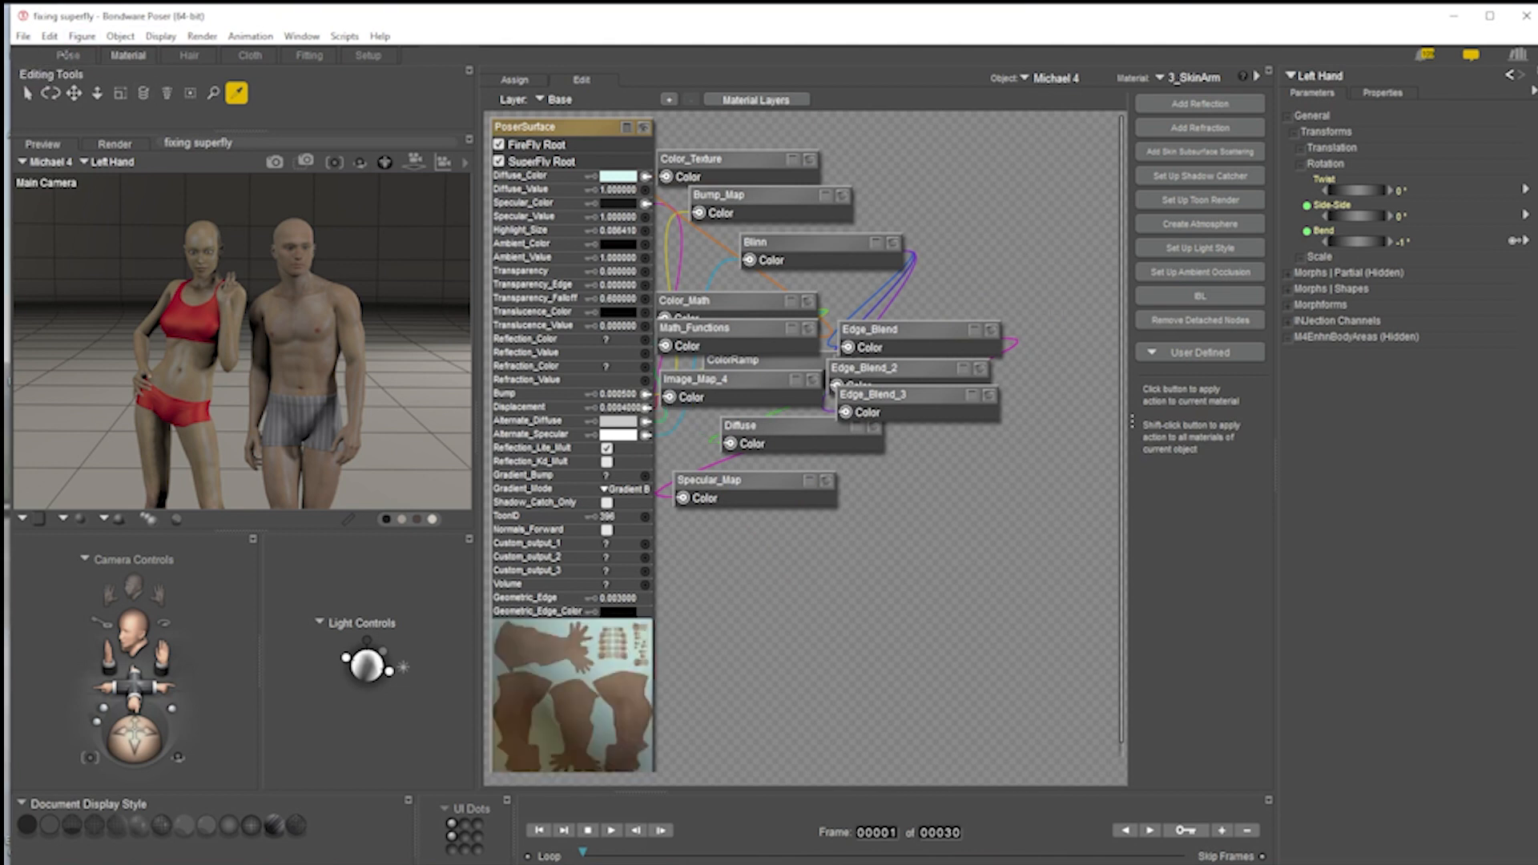
left_click(1075, 92)
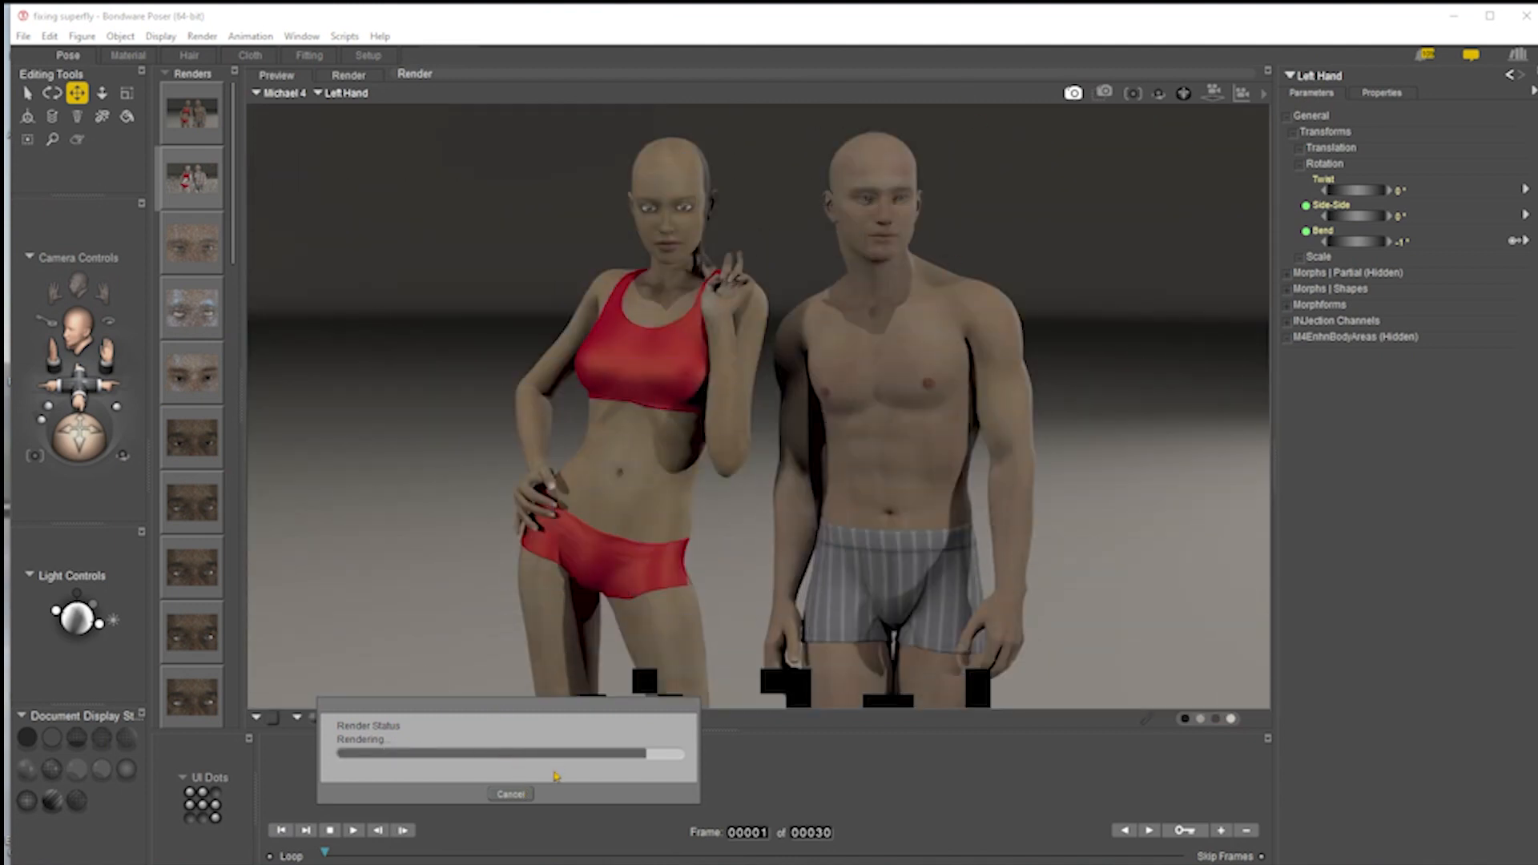
- Switch the render settings from FireFly to SuperFly and render both figures
left_click_drag(1274, 92, 1272, 93)
left_click(1262, 95)
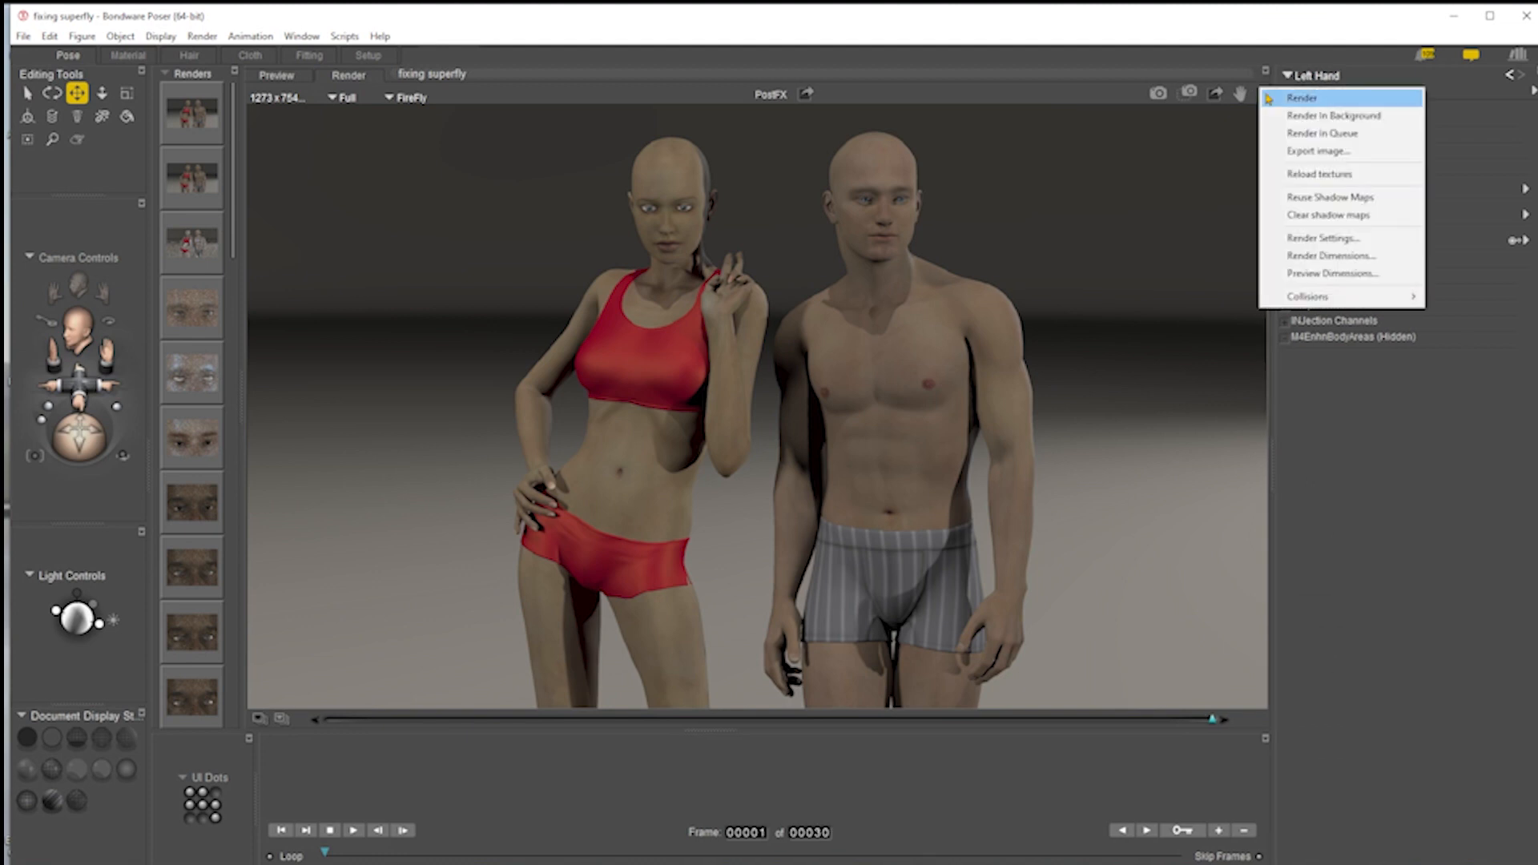
left_click(1298, 238)
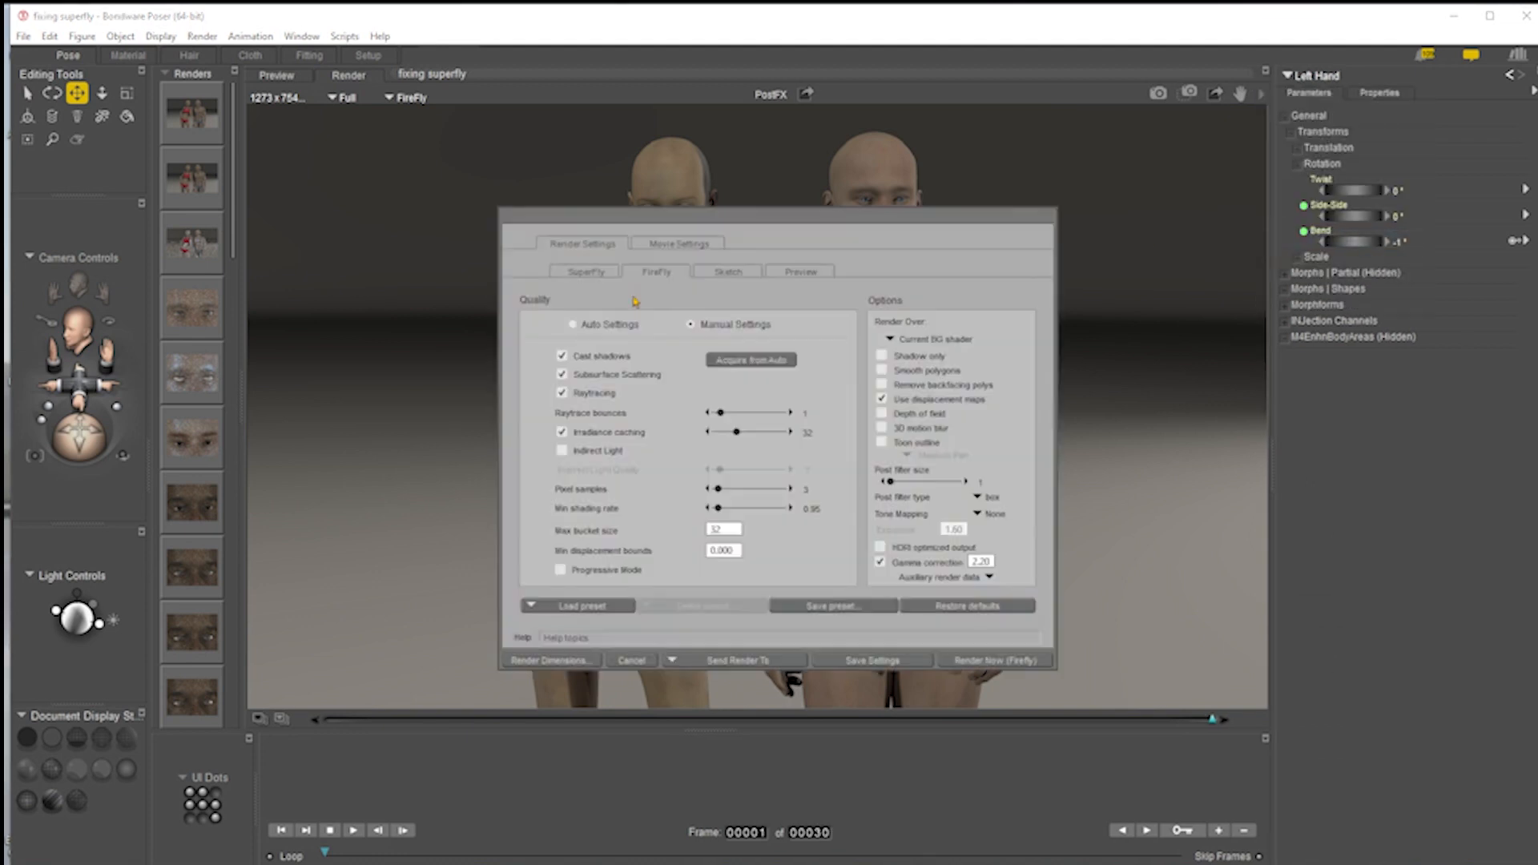
left_click(588, 274)
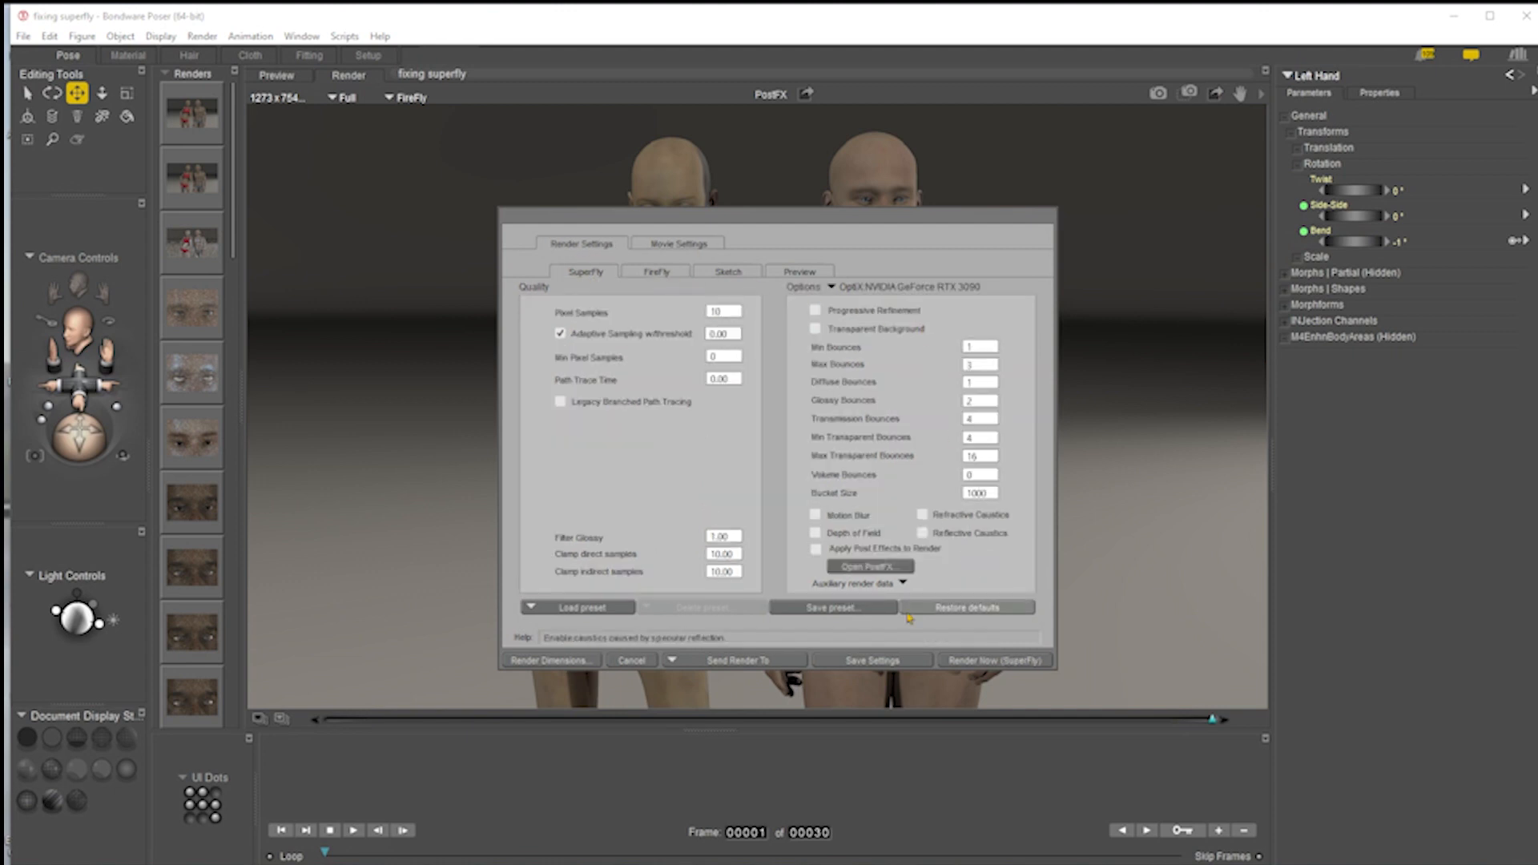
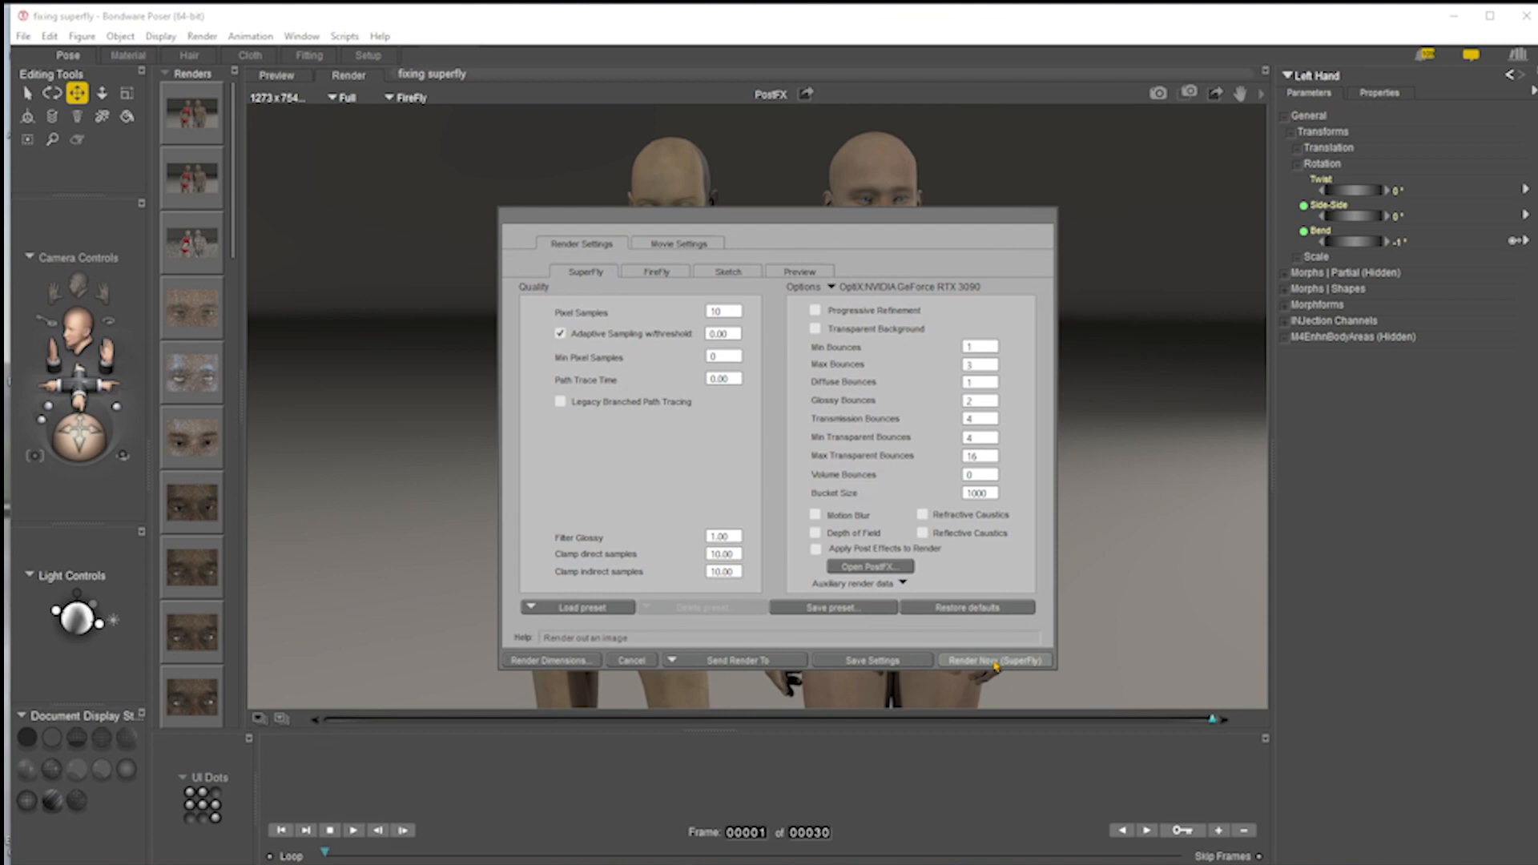
left_click(995, 660)
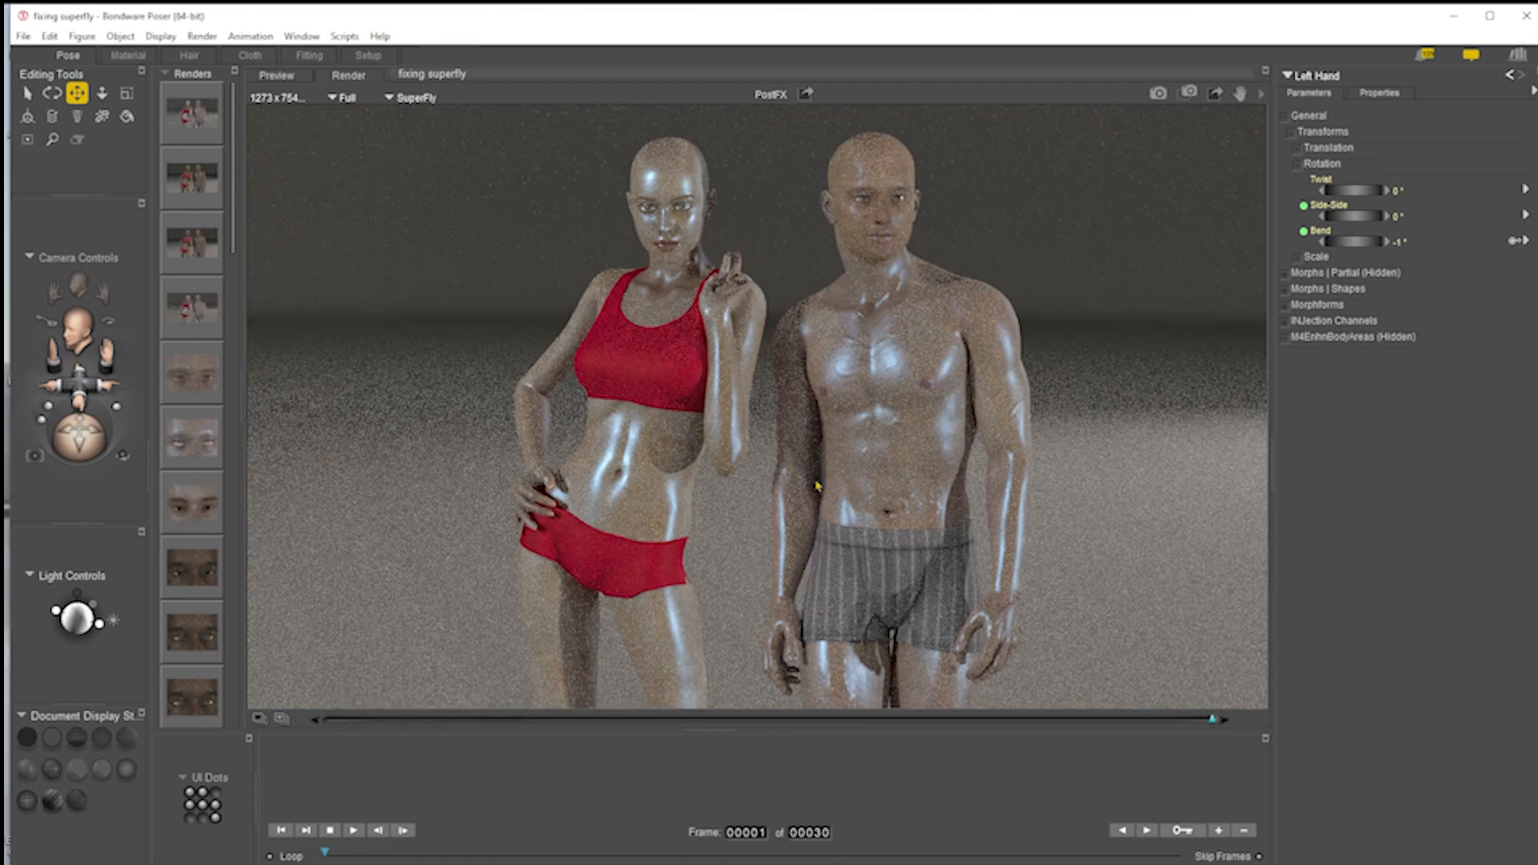
- Set the Displacement value of Michael 4's 3_SkinForearm material to 0.001 in the Material room
left_click(128, 56)
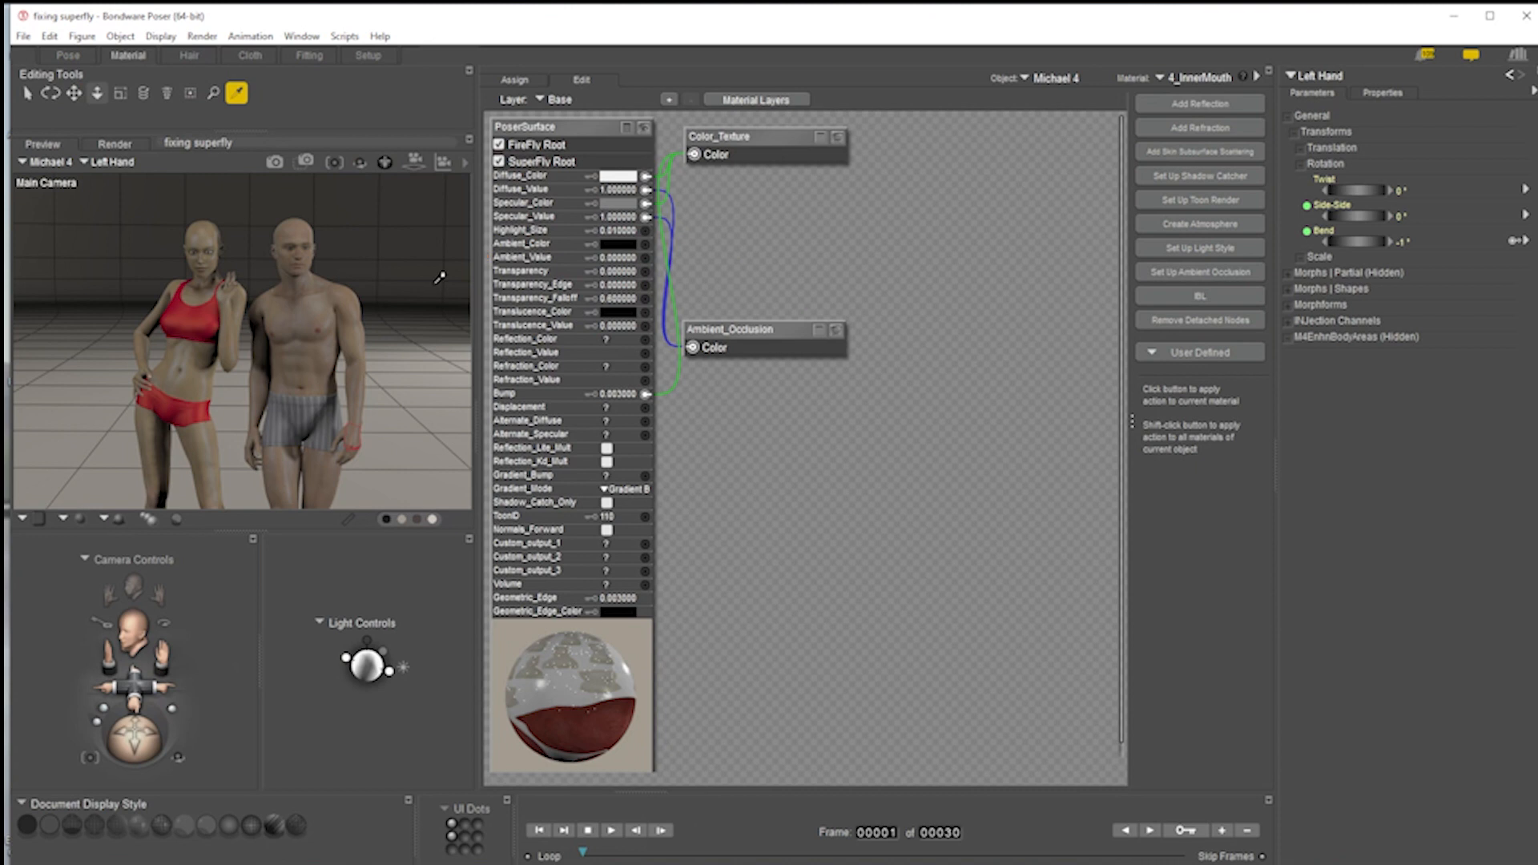
left_click(262, 400)
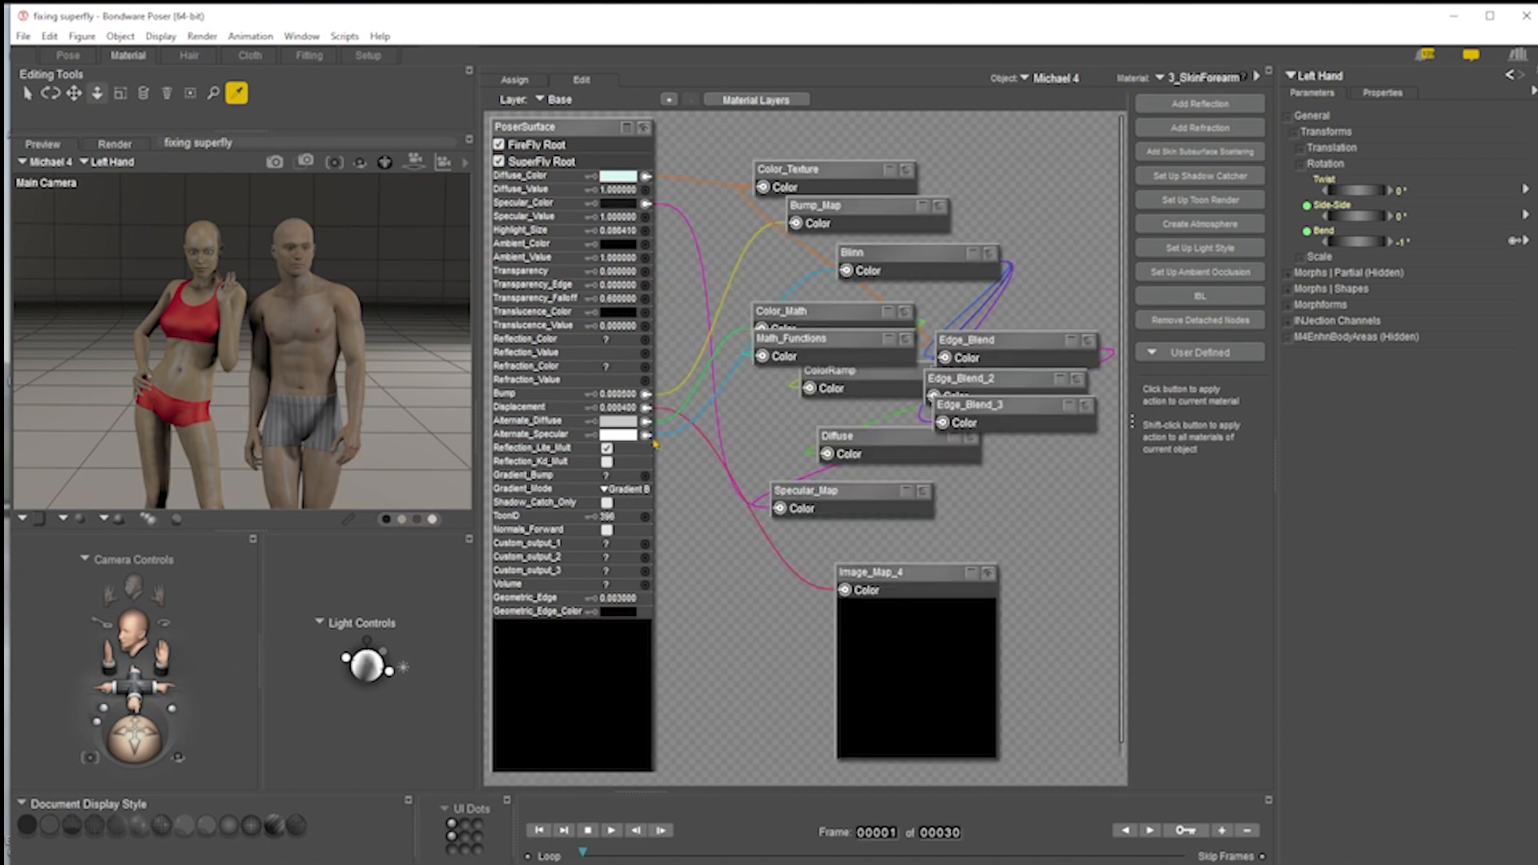
left_click(628, 408)
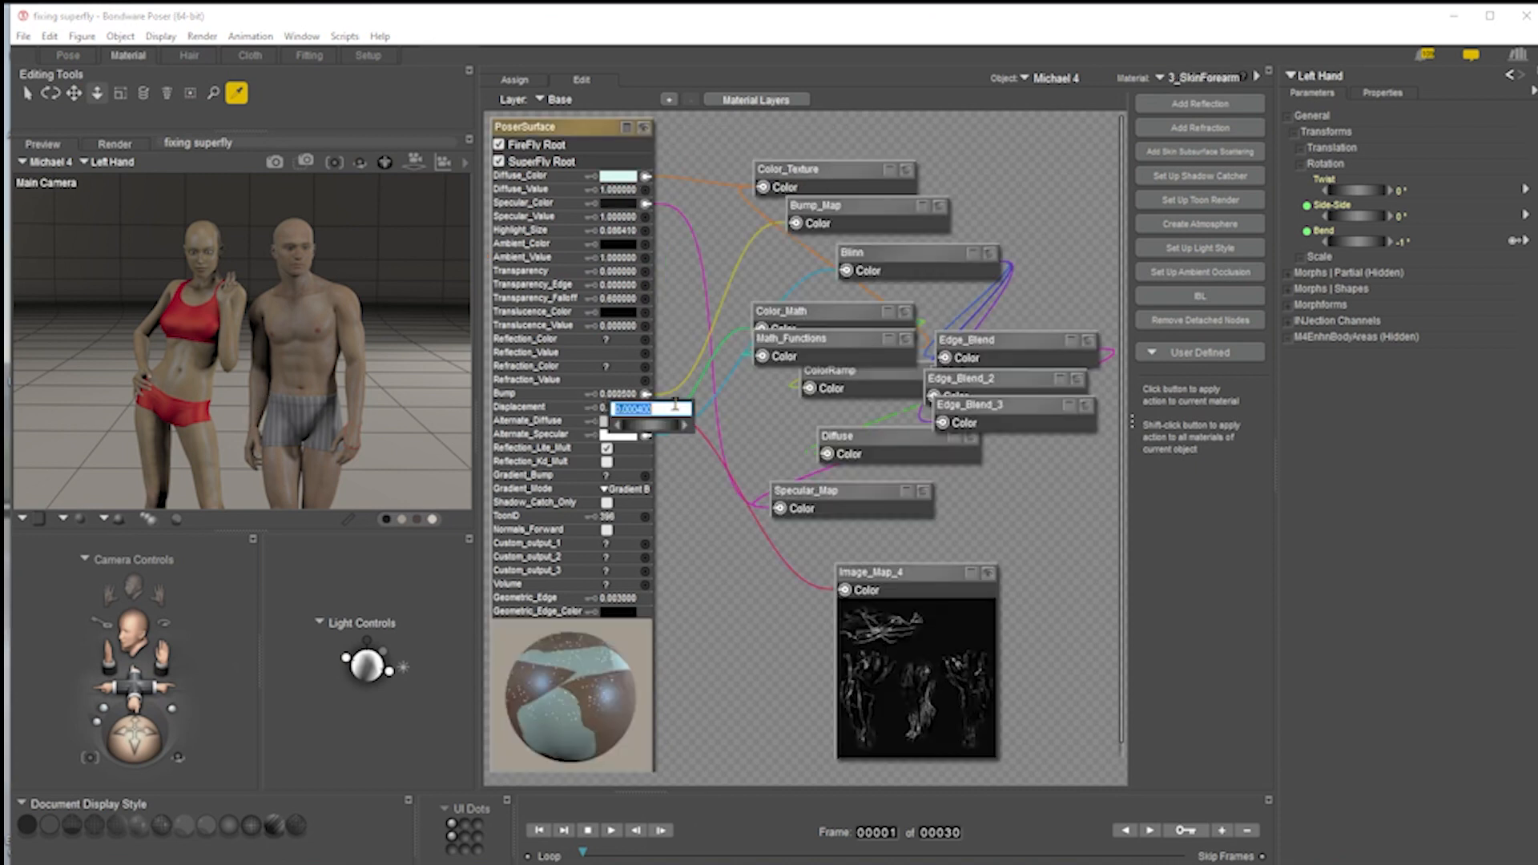
left_click_drag(629, 409, 690, 408)
type("1")
key("Return")
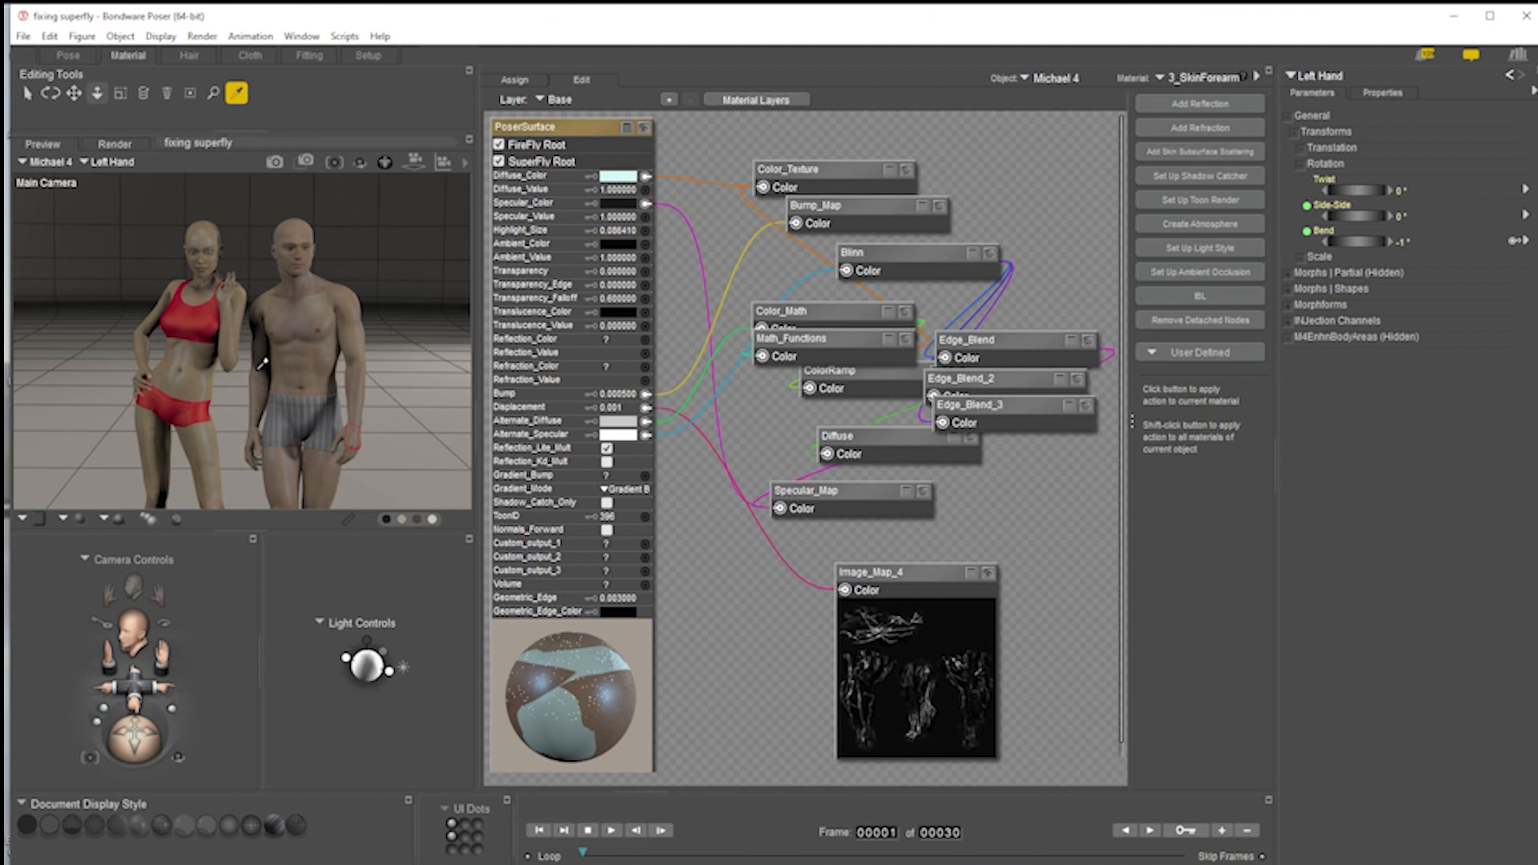
- Set the Displacement value of the 3_SkinArm material to 0.001 and render both figures with SuperFly in the Pose room
left_click(260, 336)
left_click(257, 349)
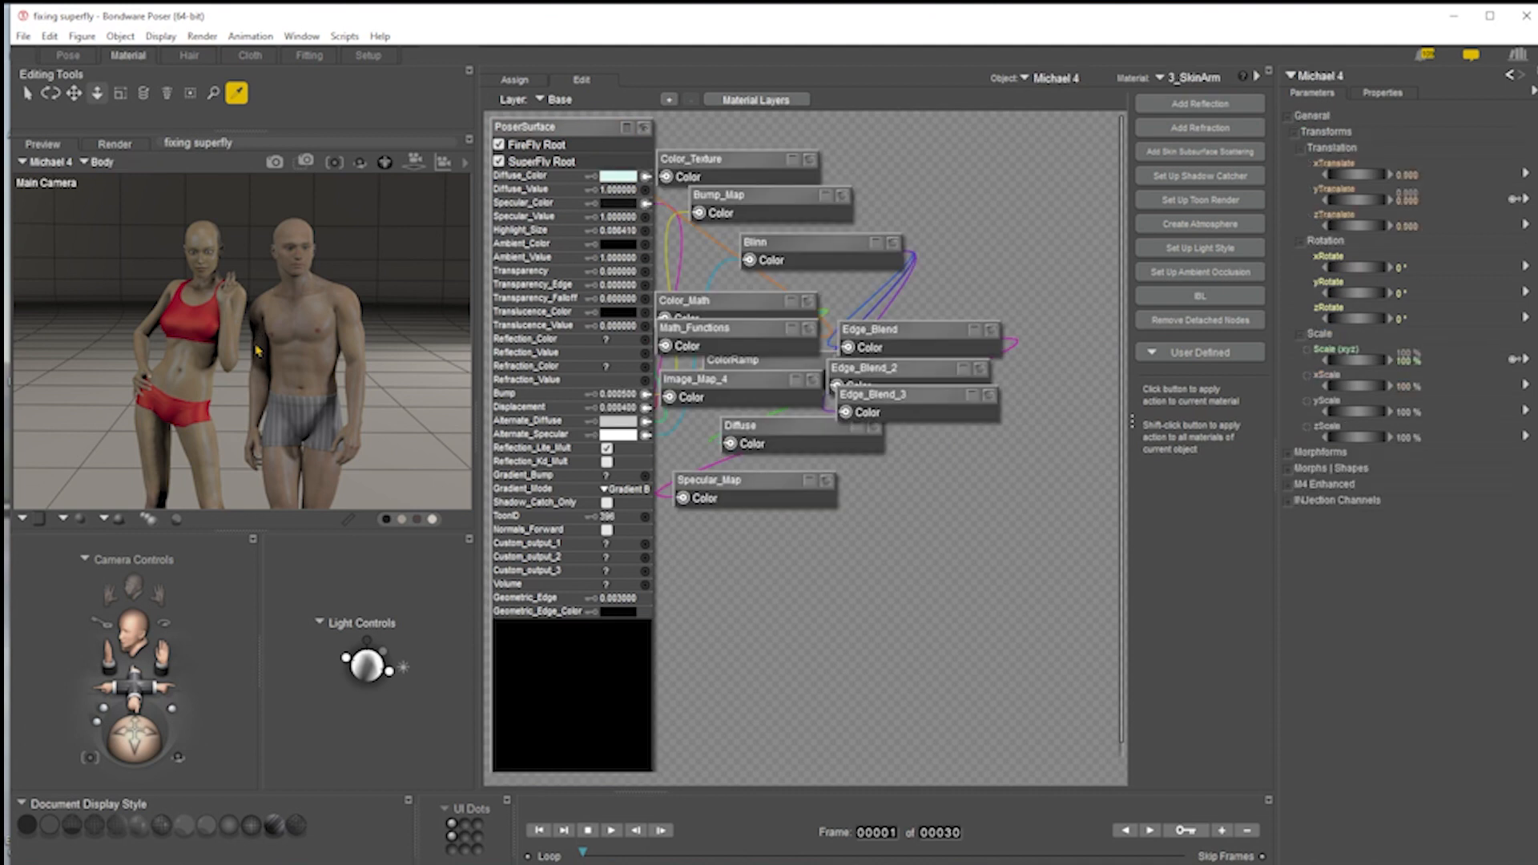
left_click(618, 407)
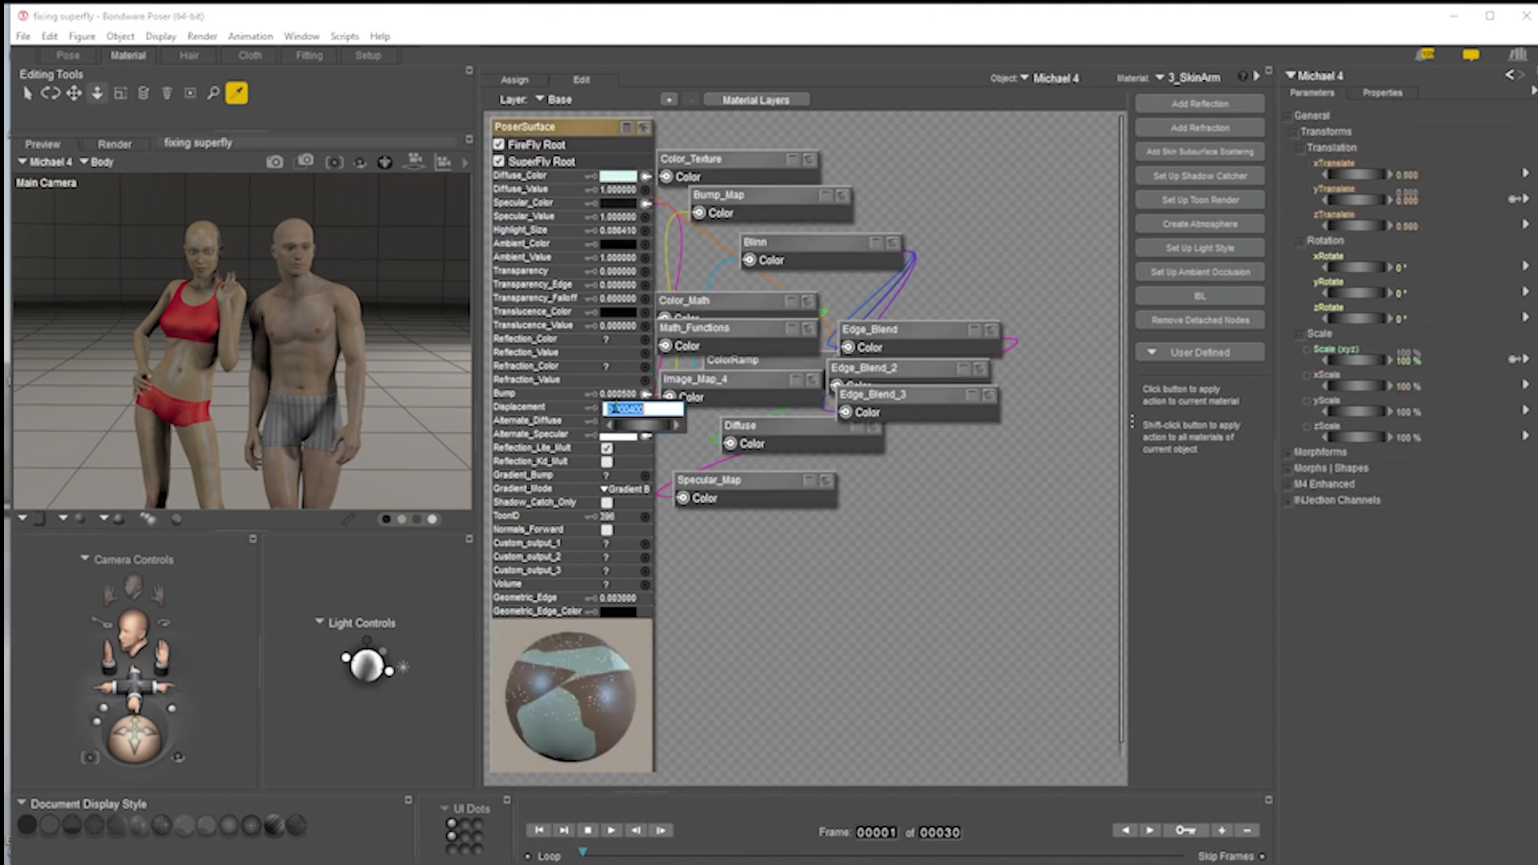
left_click_drag(624, 410, 734, 410)
type("1")
key("Return")
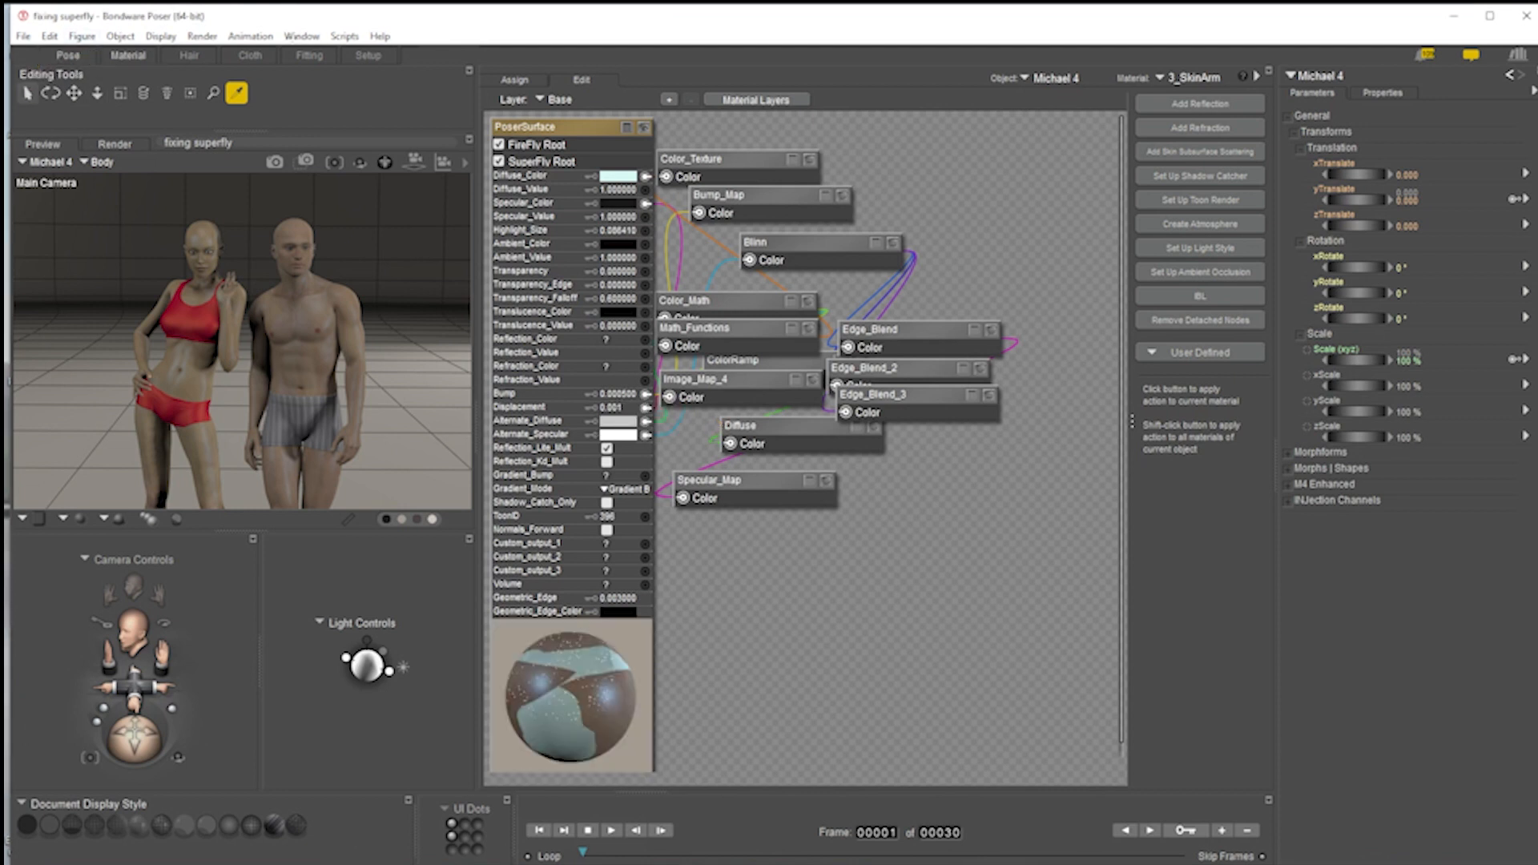
left_click(78, 56)
left_click(1074, 93)
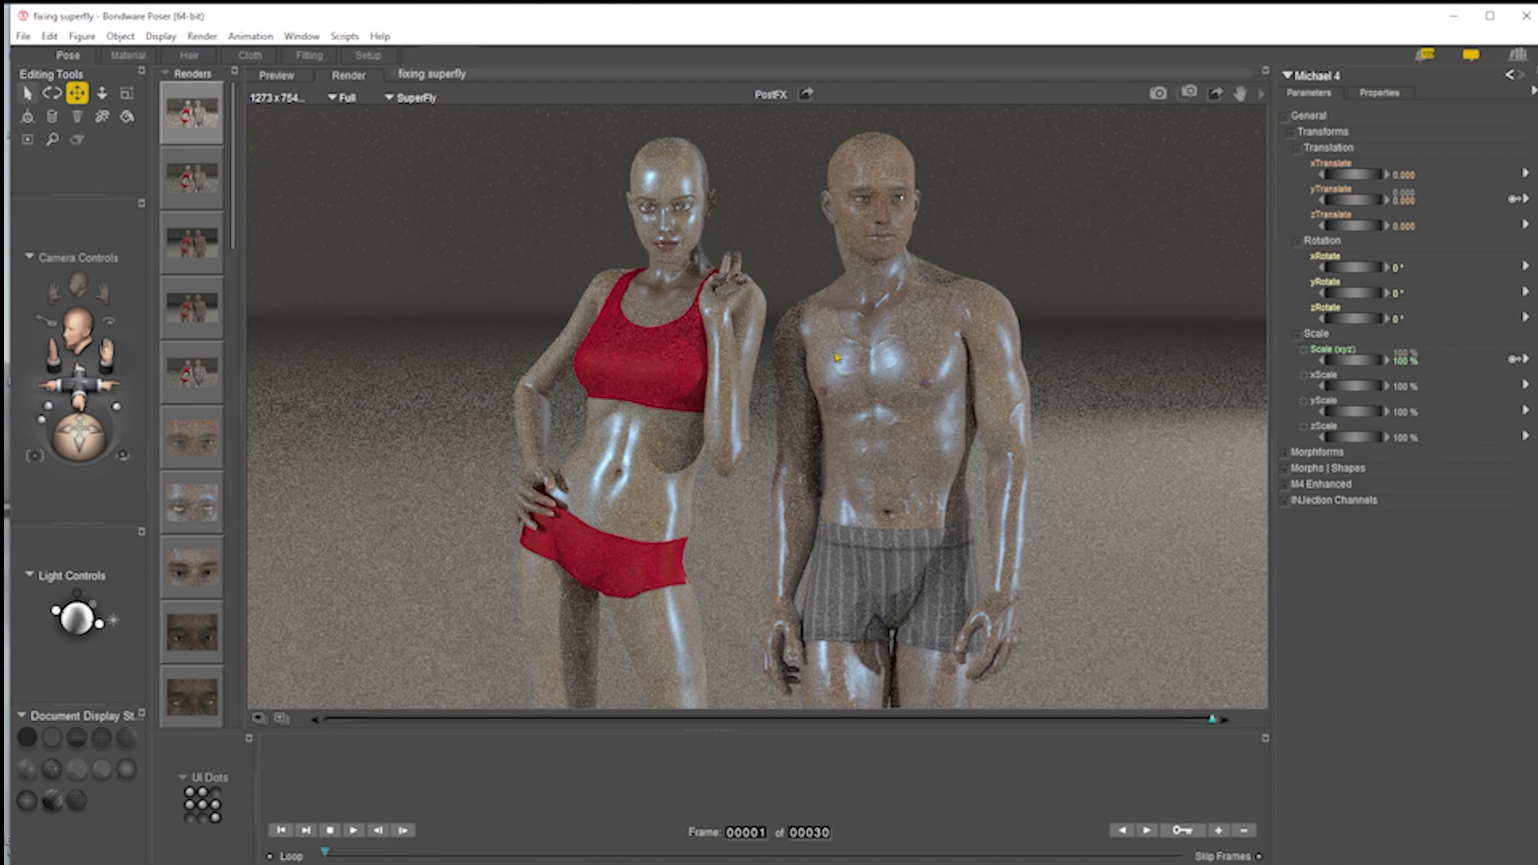
- Enable Apply Post Effects to Render in the SuperFly settings and render both figures again
left_click(1261, 94)
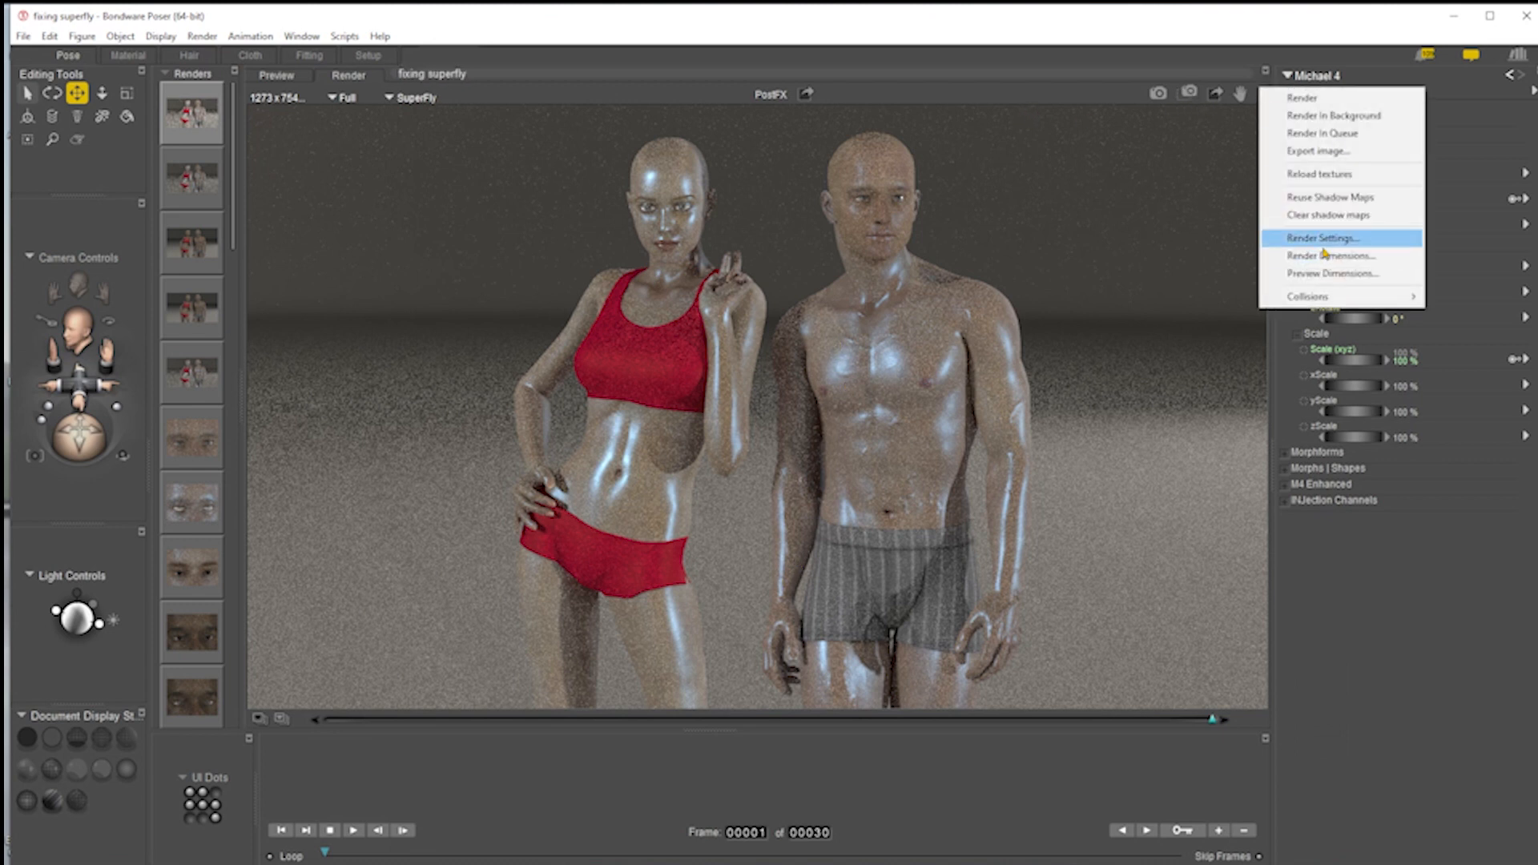
left_click(1329, 237)
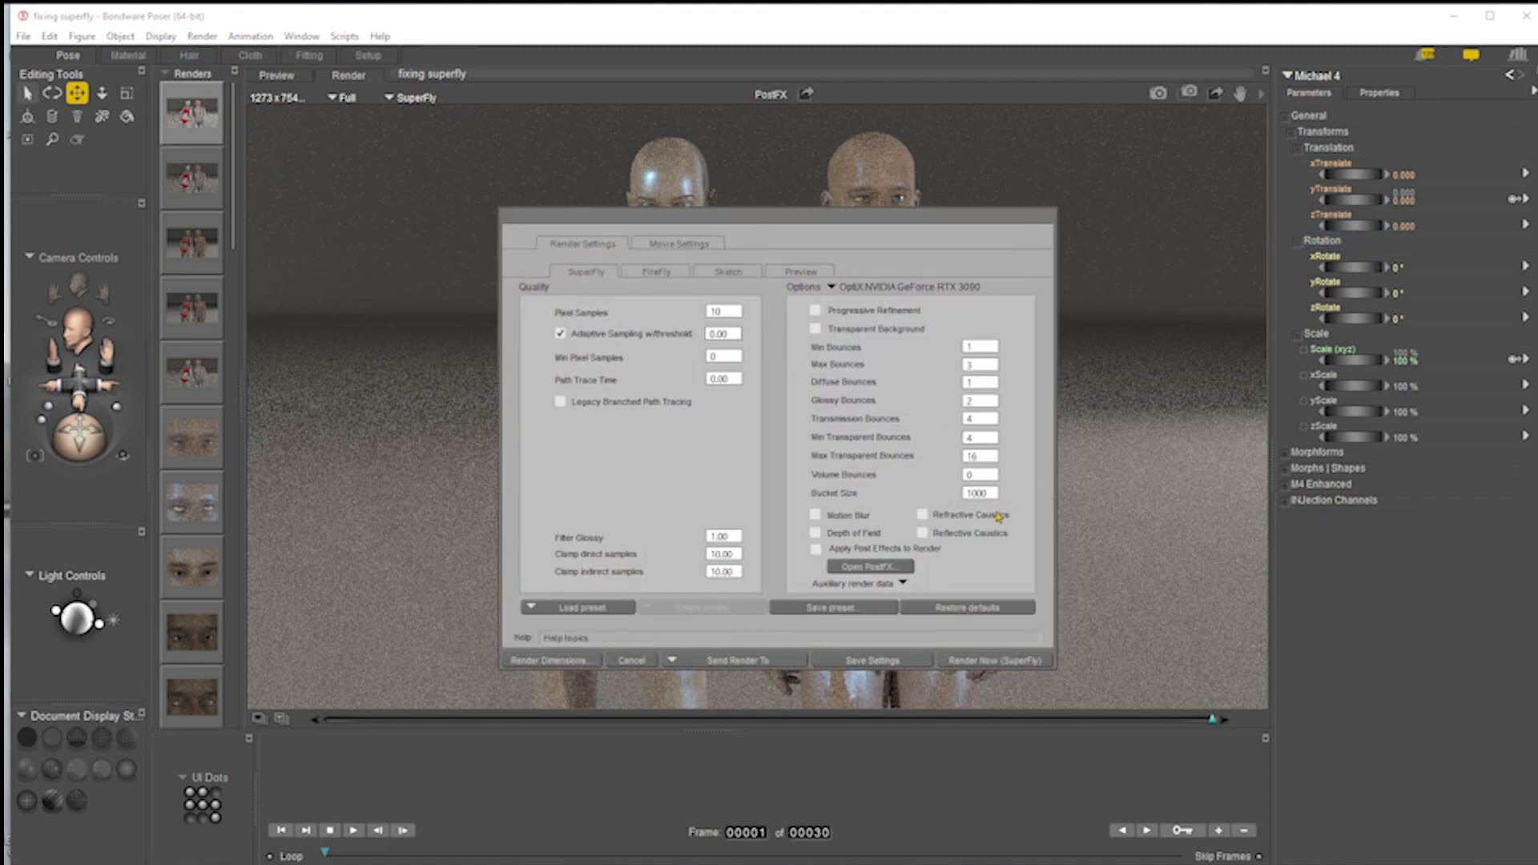
left_click(816, 551)
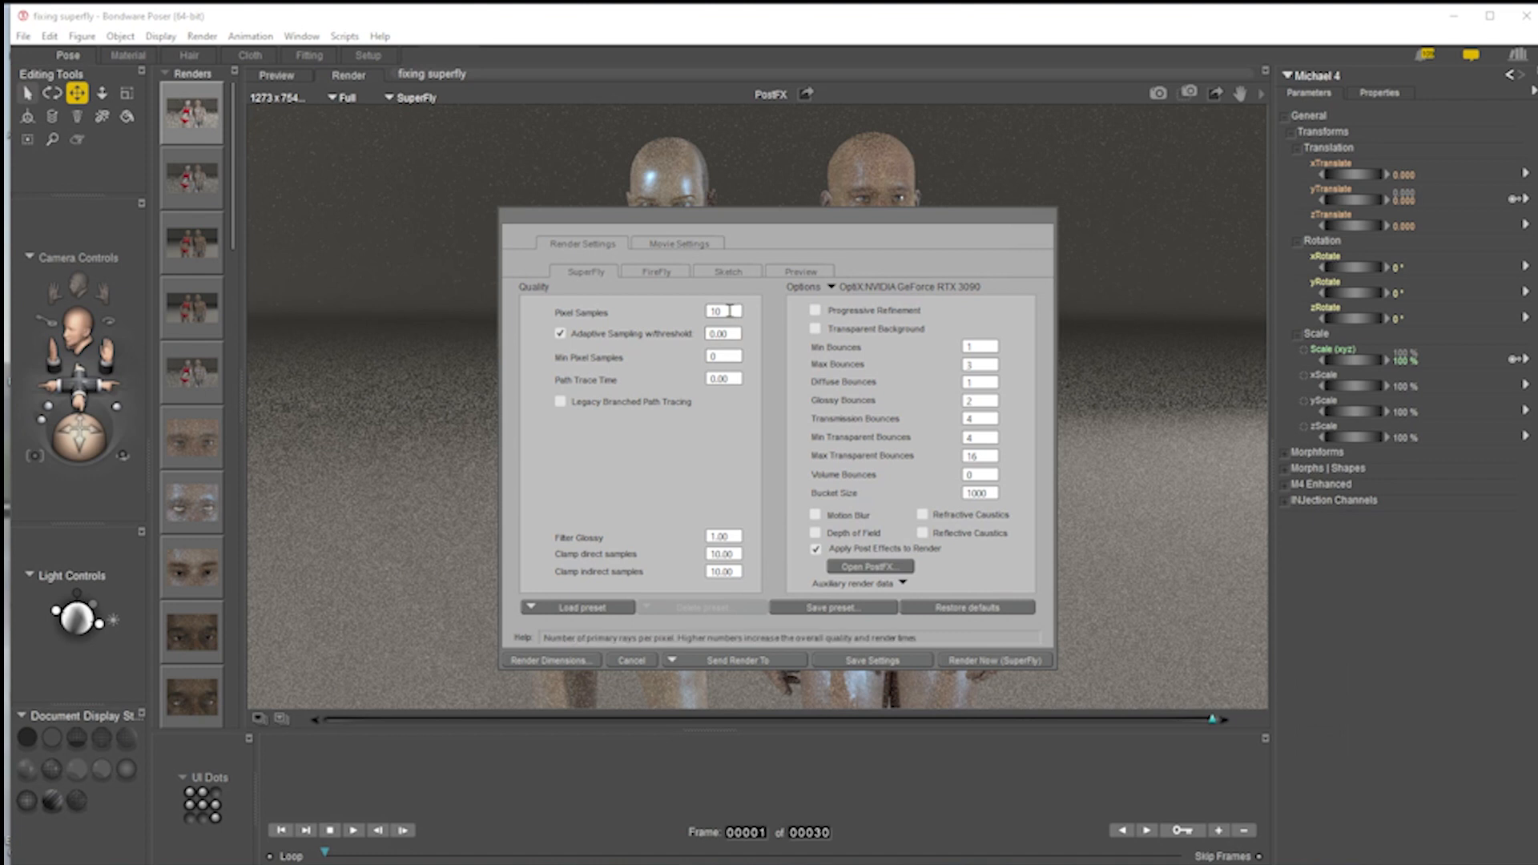
key("Return")
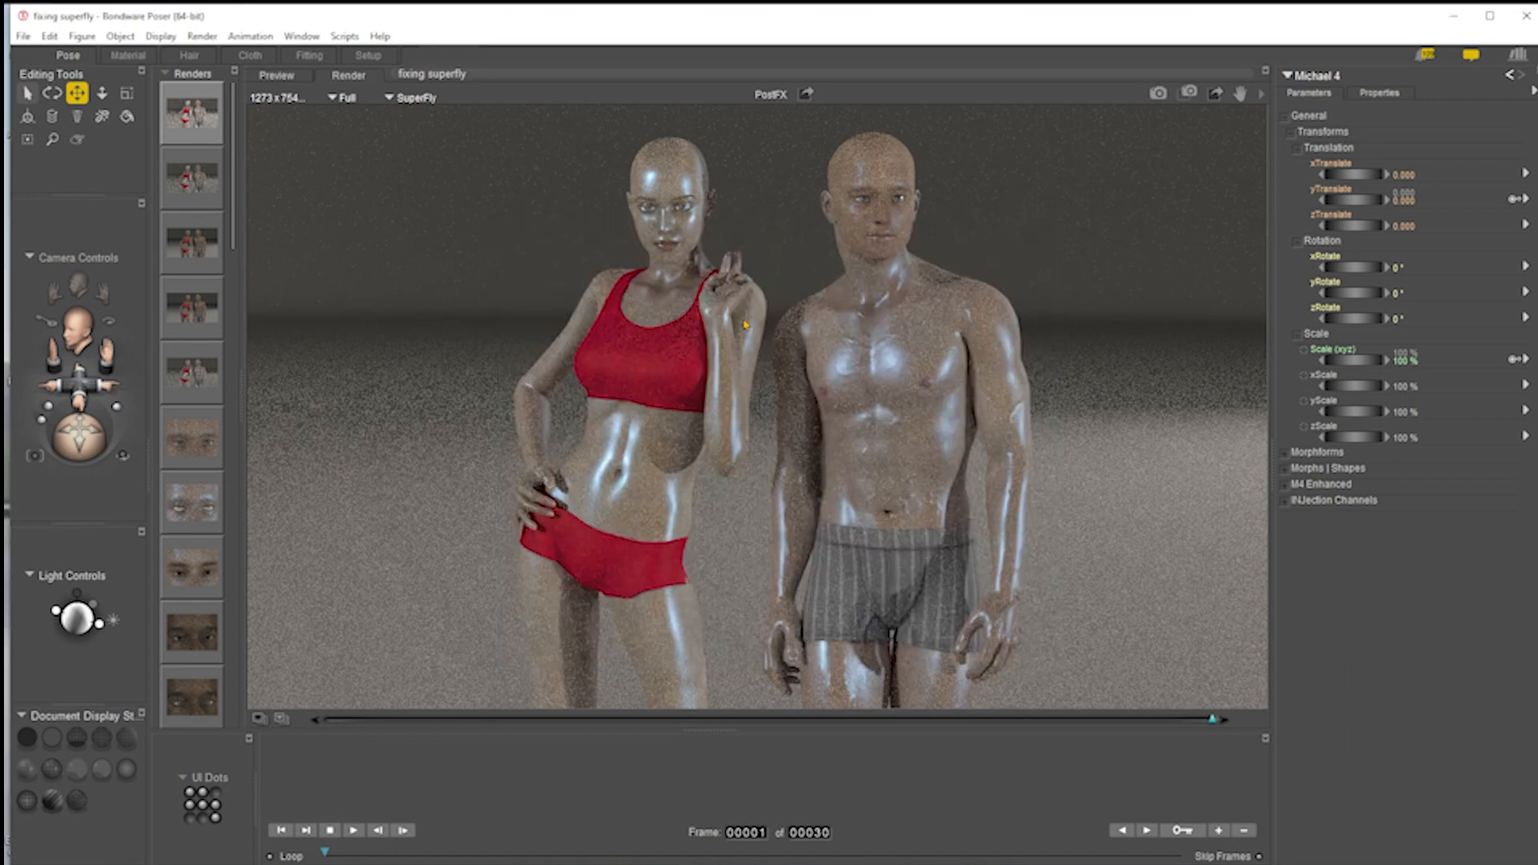
left_click(1158, 93)
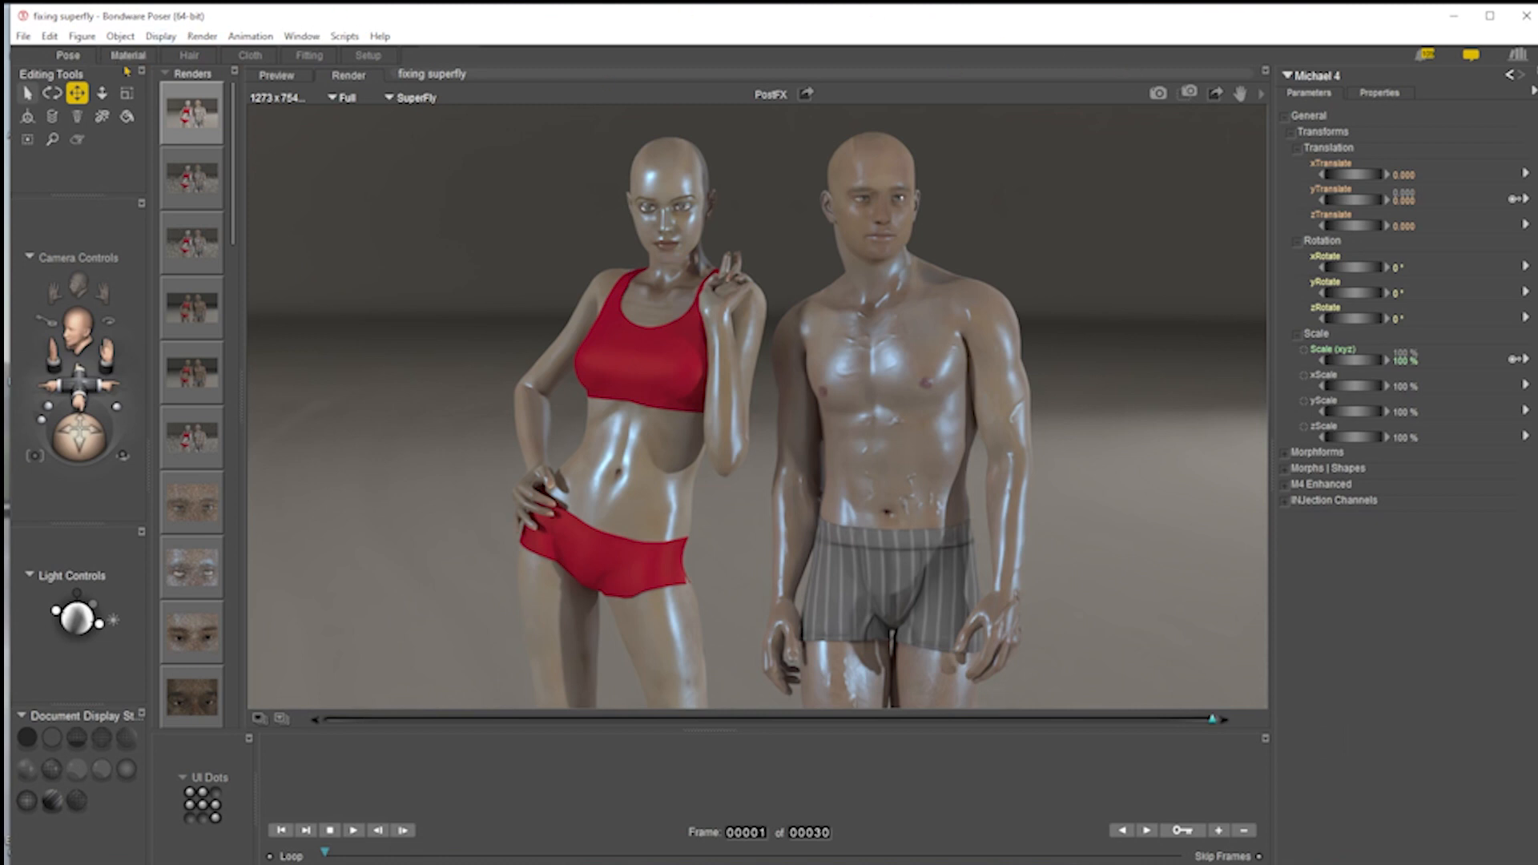
- Frame a close-up of Michael 4's face with the Face Camera
left_click(1261, 94)
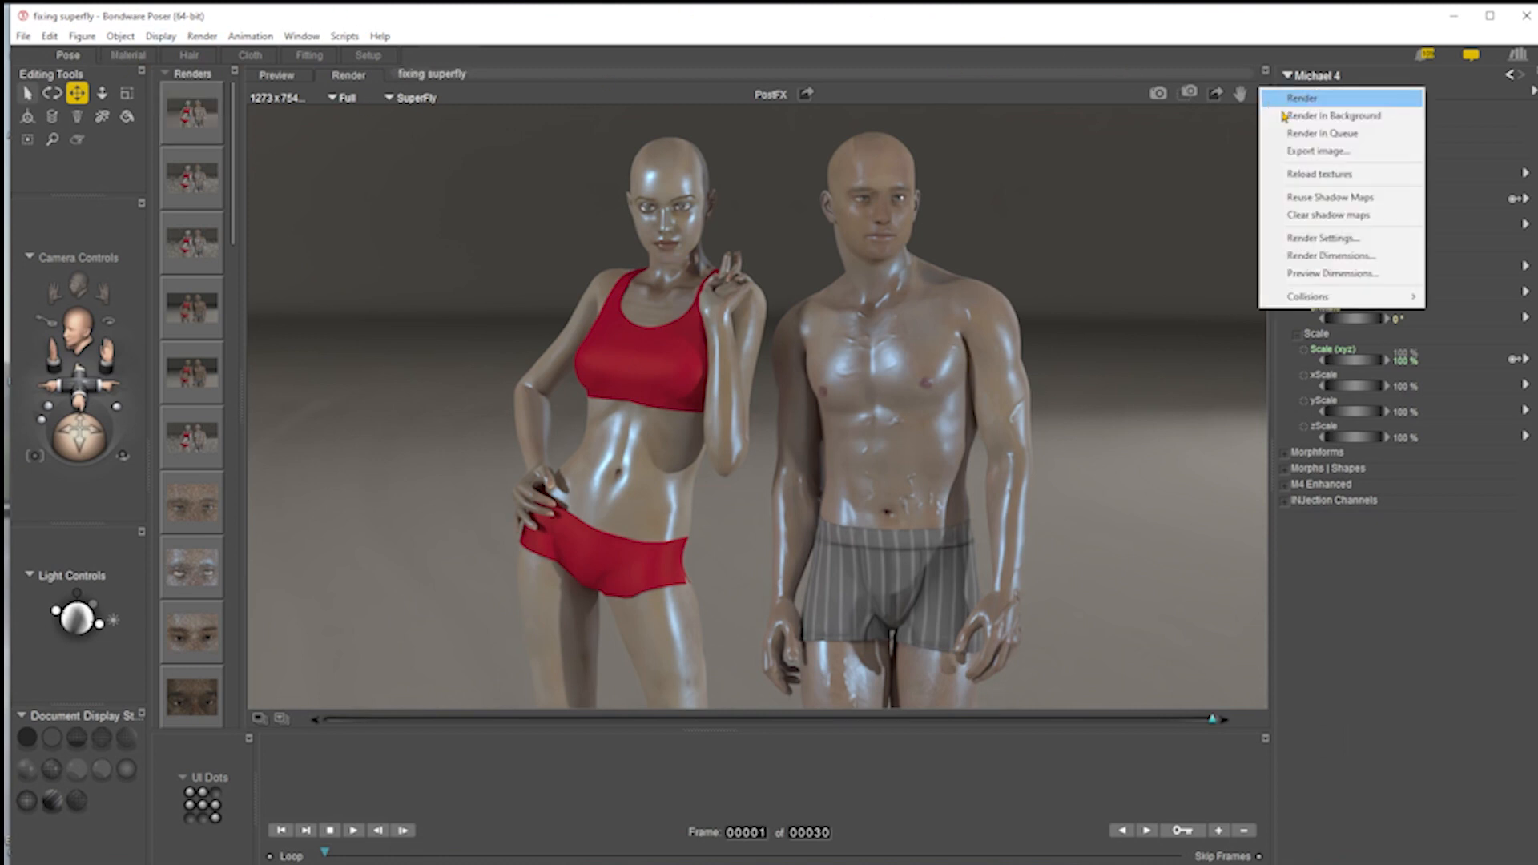
left_click(1365, 672)
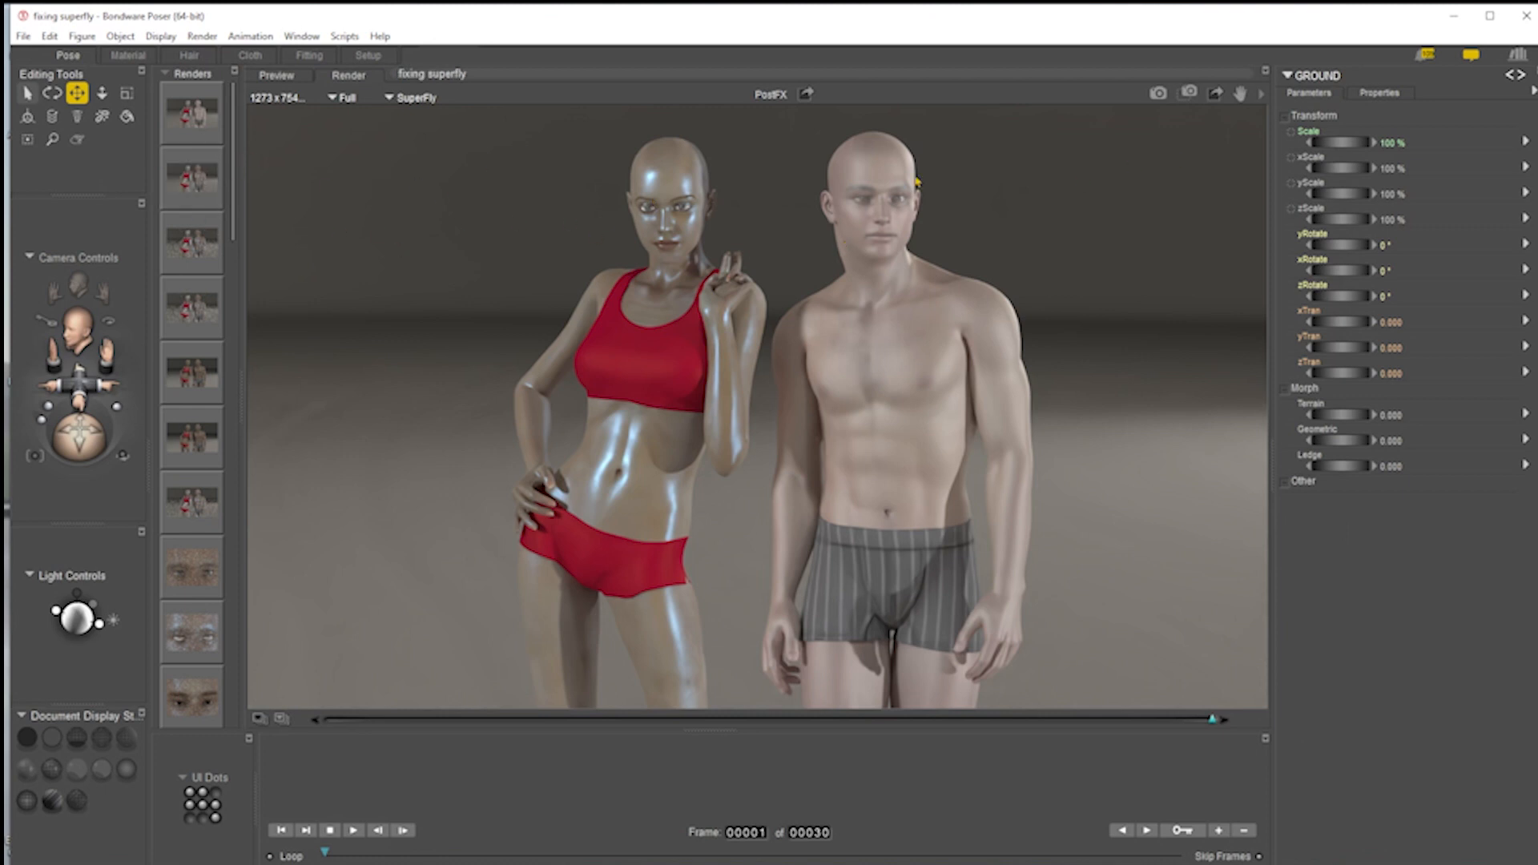
left_click(78, 284)
left_click_drag(79, 377, 81, 444)
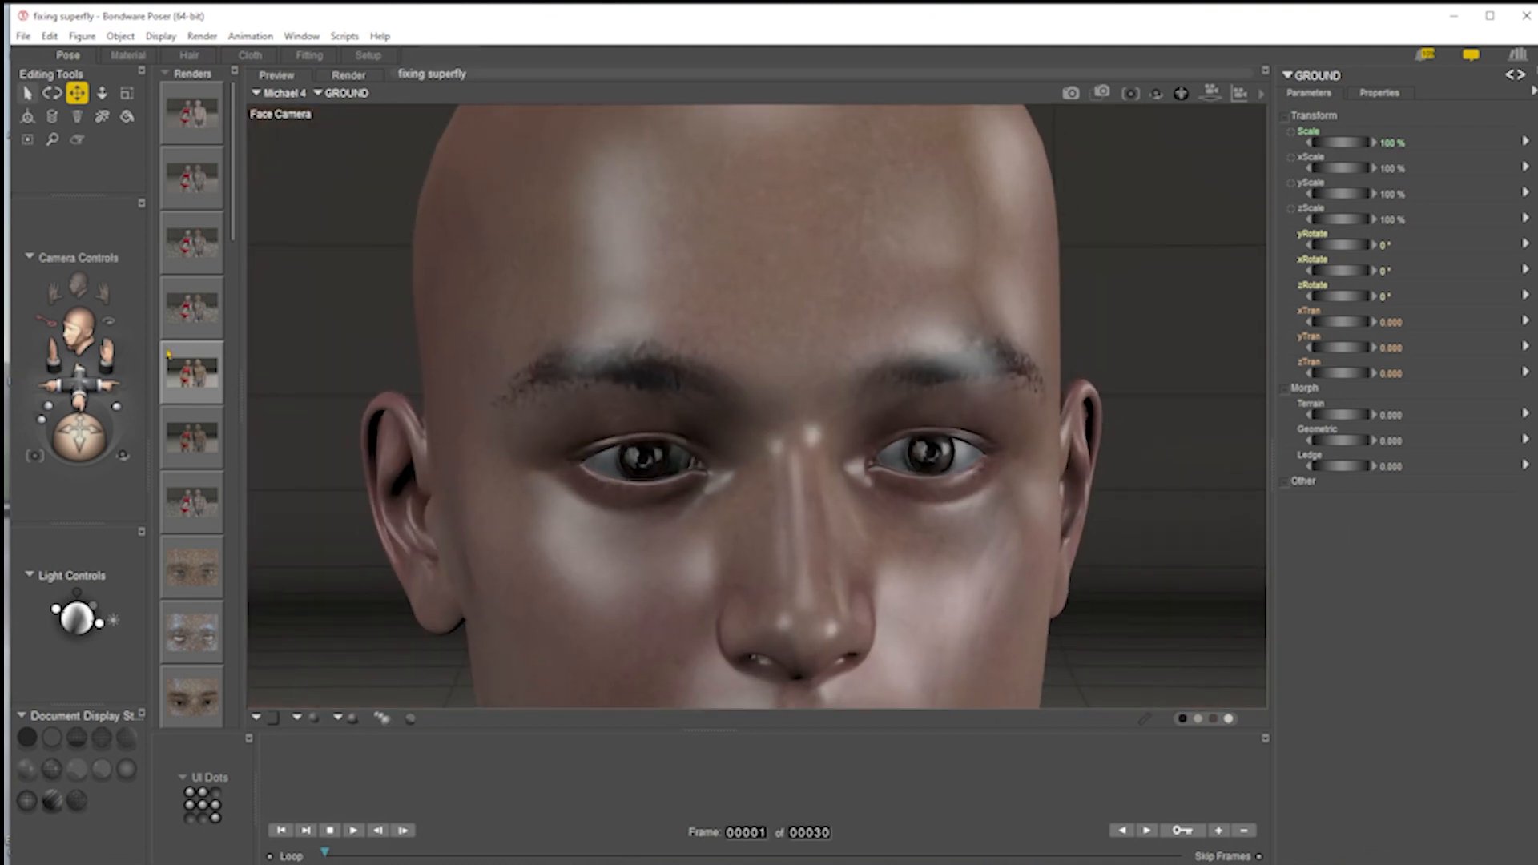
- Edit the Pixel Samples in the SuperFly settings and render the close-up of Michael 4's face
left_click(1261, 95)
left_click(1311, 246)
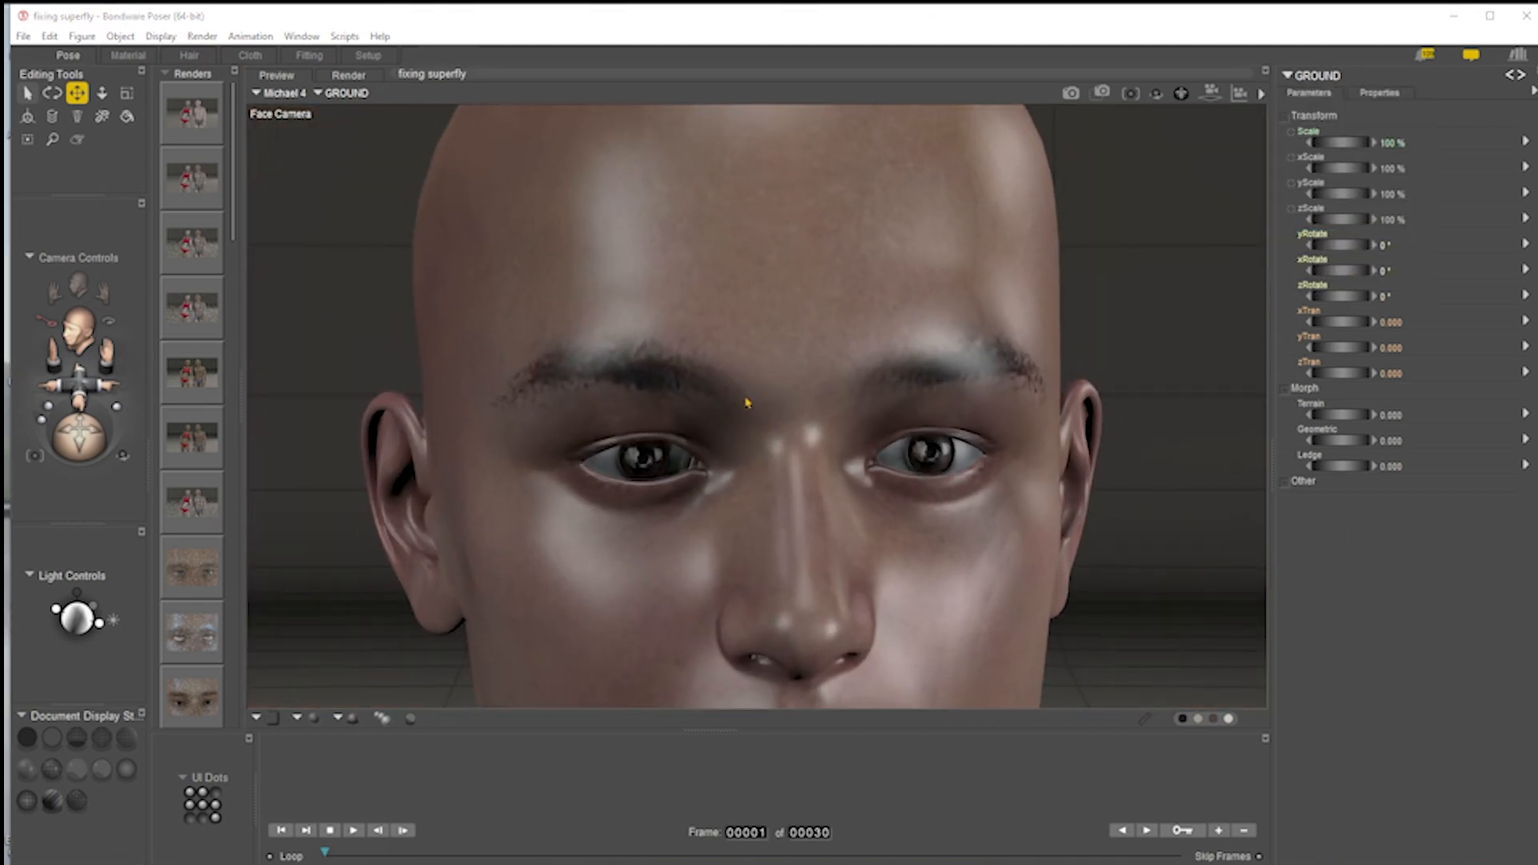
left_click(728, 312)
key("BackSpace")
type("0")
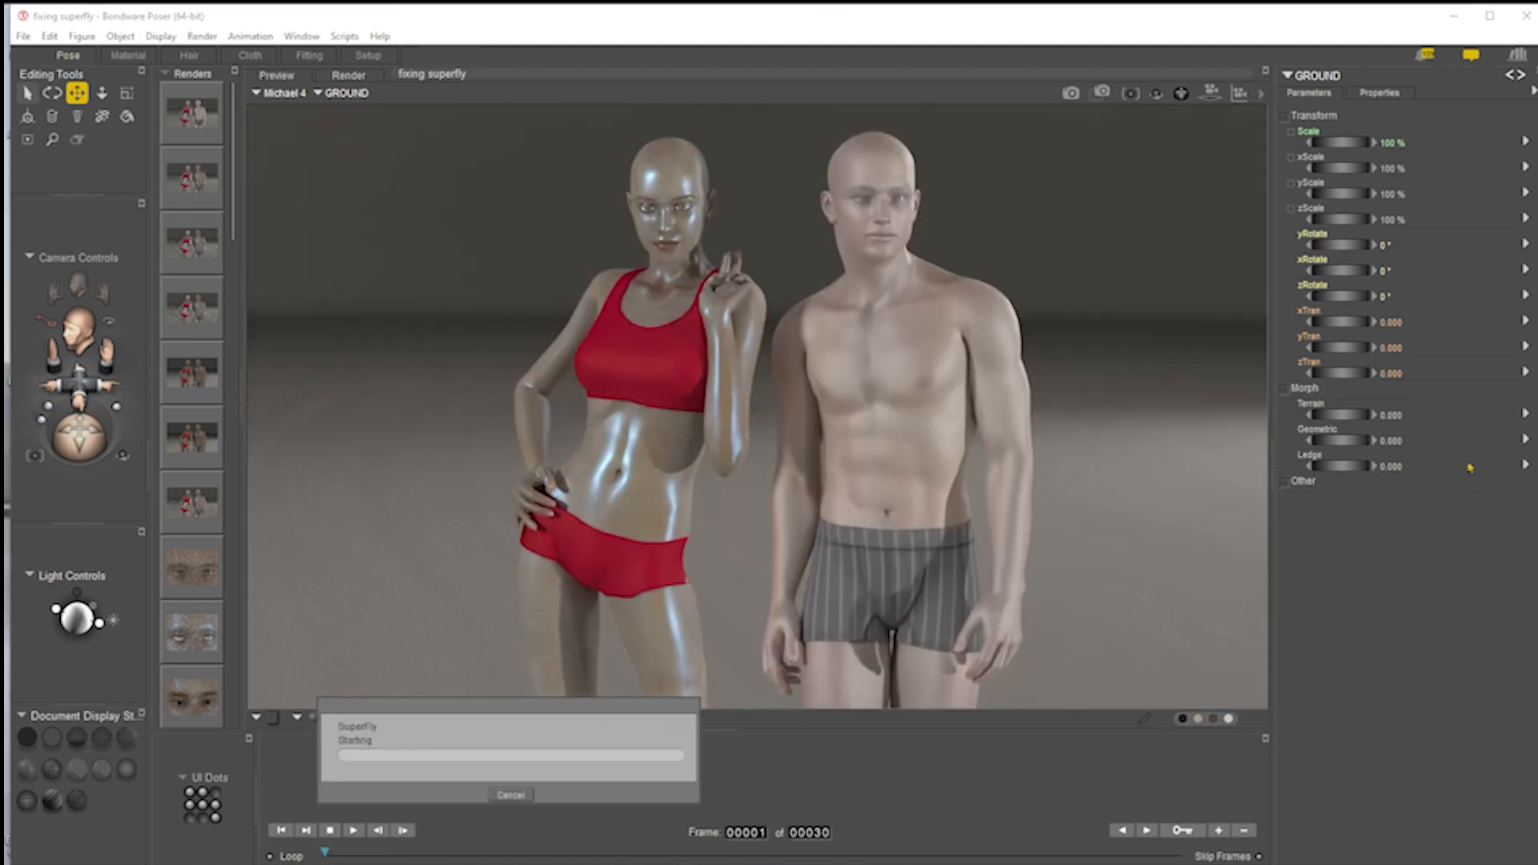
left_click(994, 660)
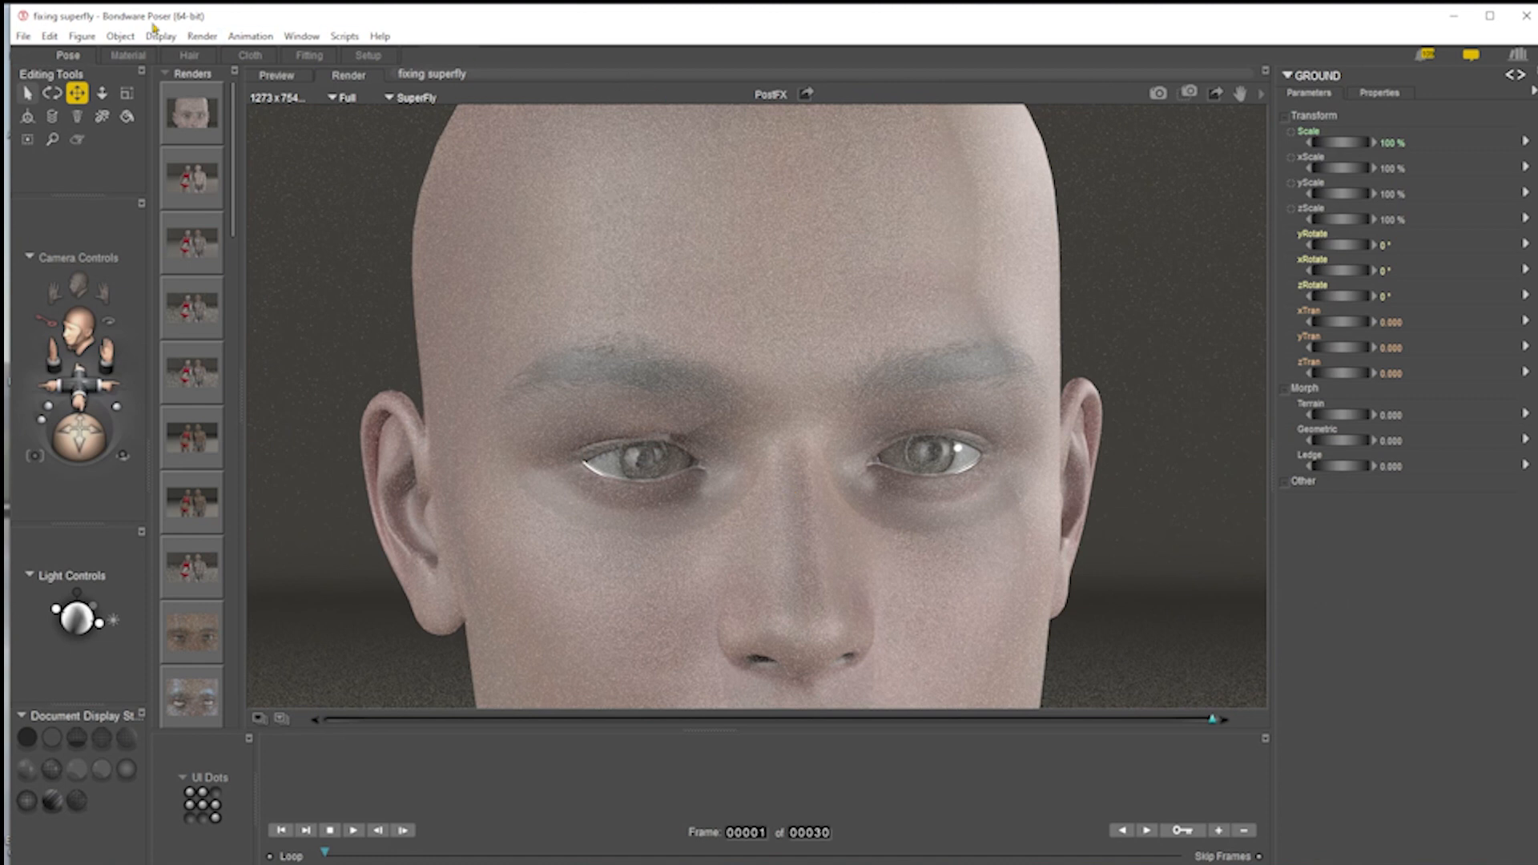
- Open Michael 4's 1_SkinFace material in the Material room and move its four connected nodes clear of PoserSurface
left_click(133, 56)
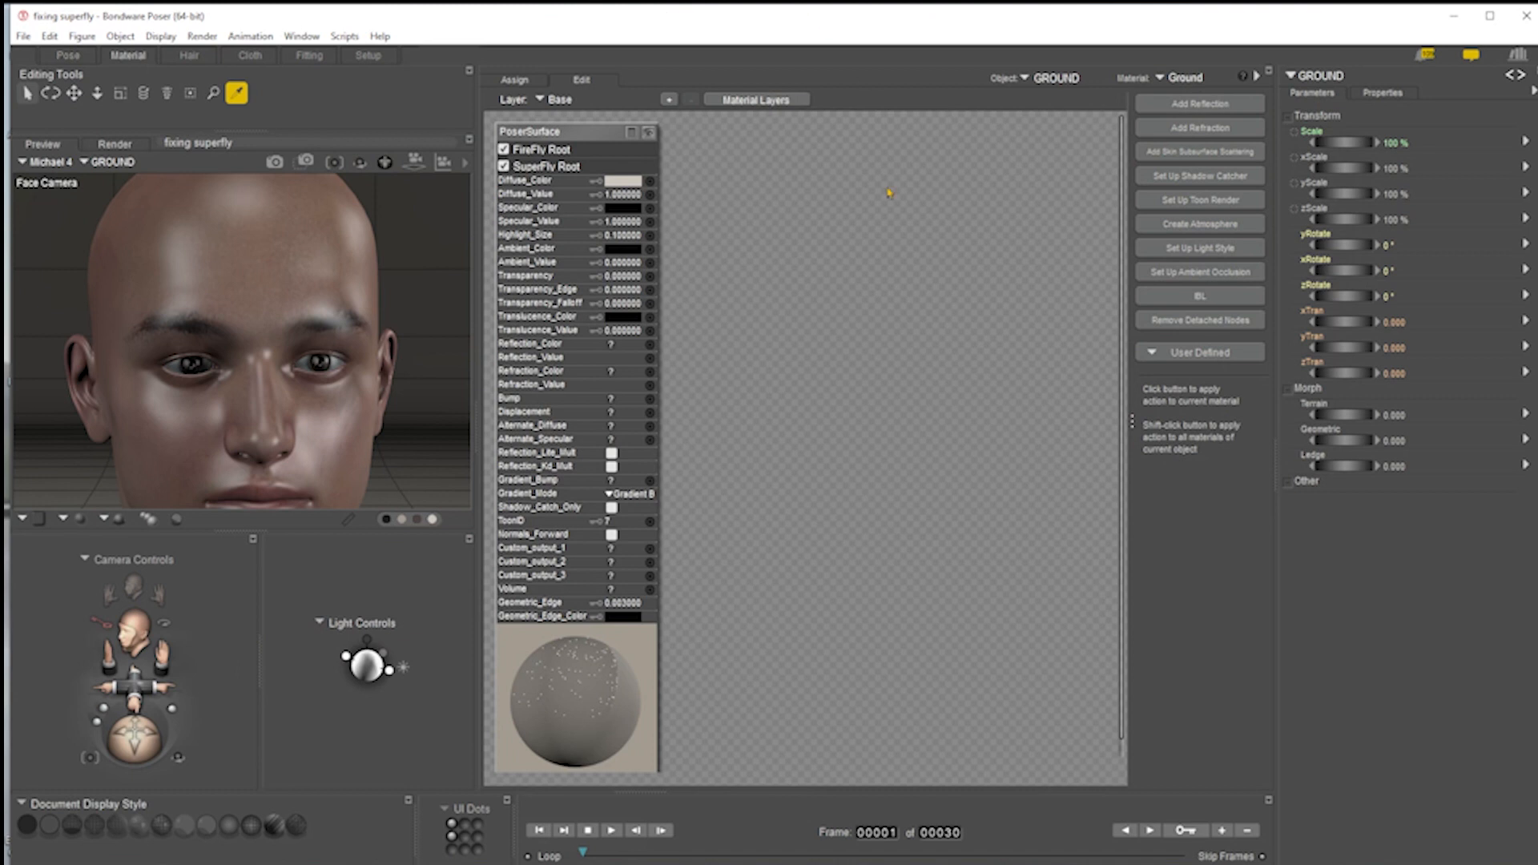
left_click(263, 272)
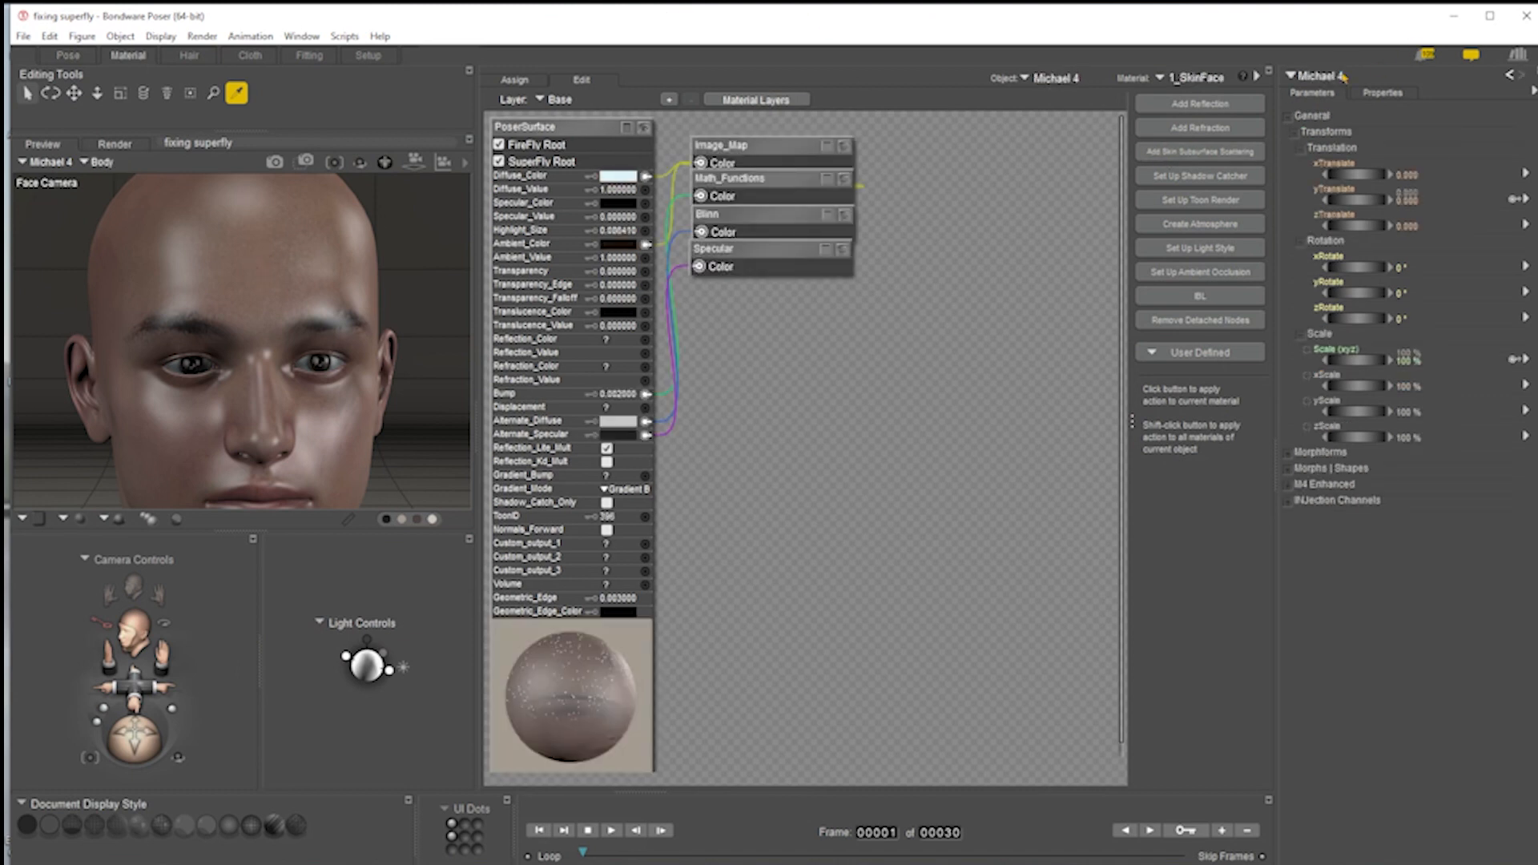
left_click_drag(1025, 118, 1001, 302)
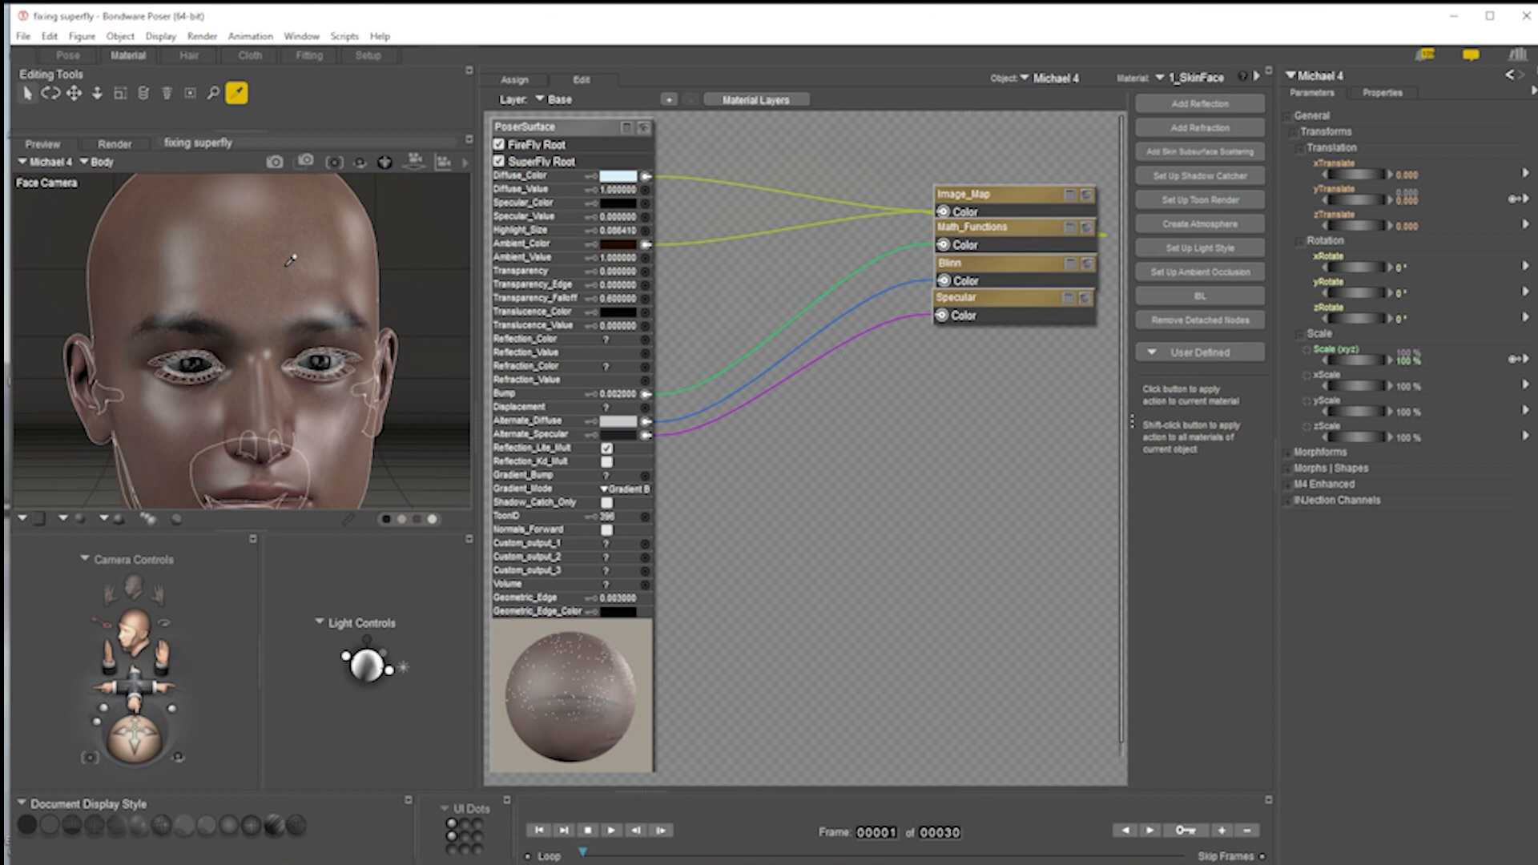
left_click(618, 258)
right_click(622, 258)
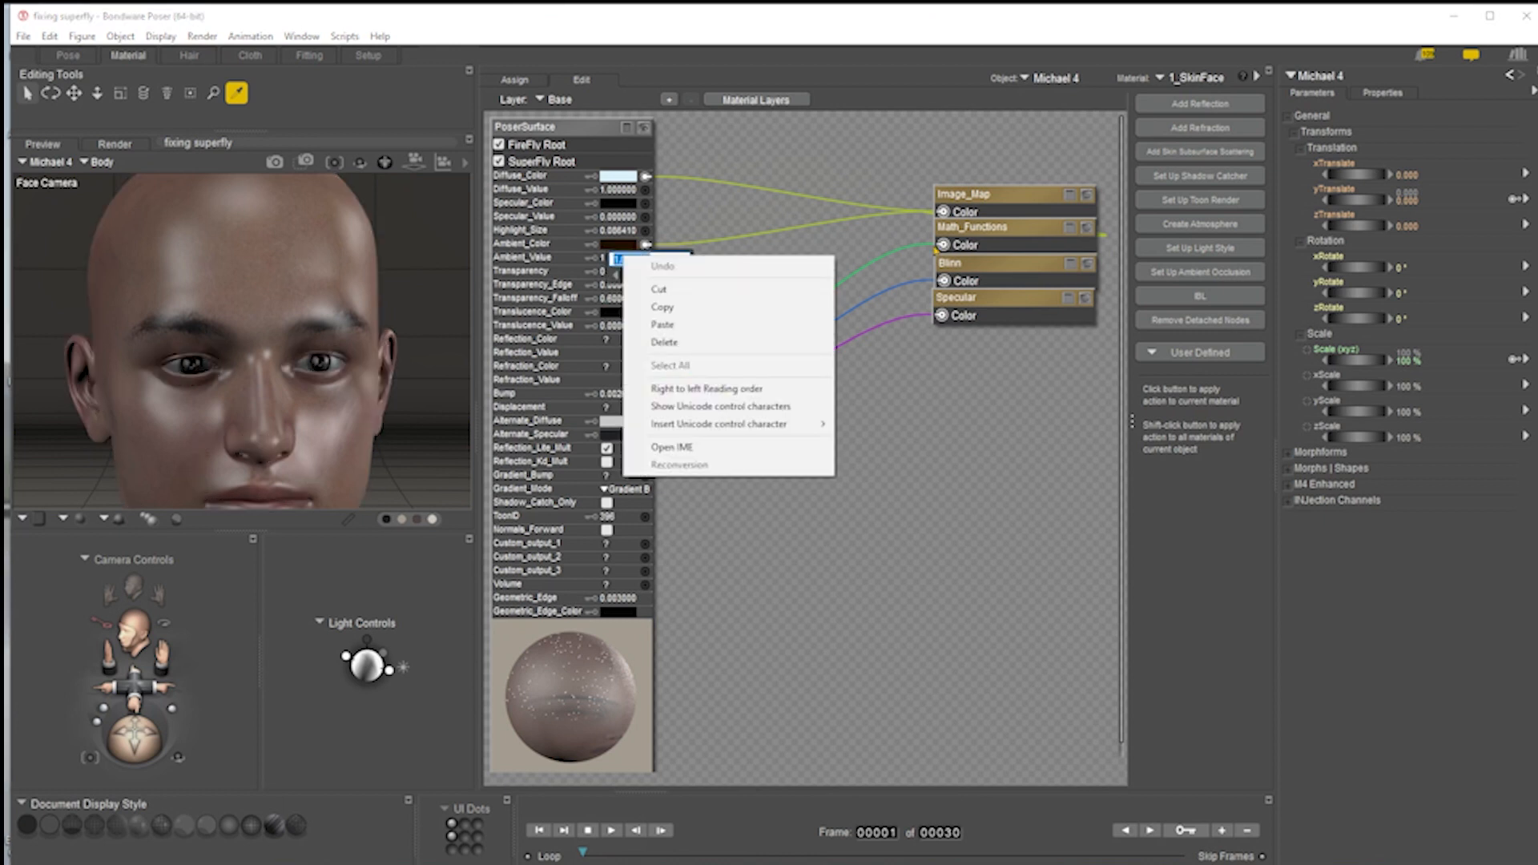
left_click(861, 35)
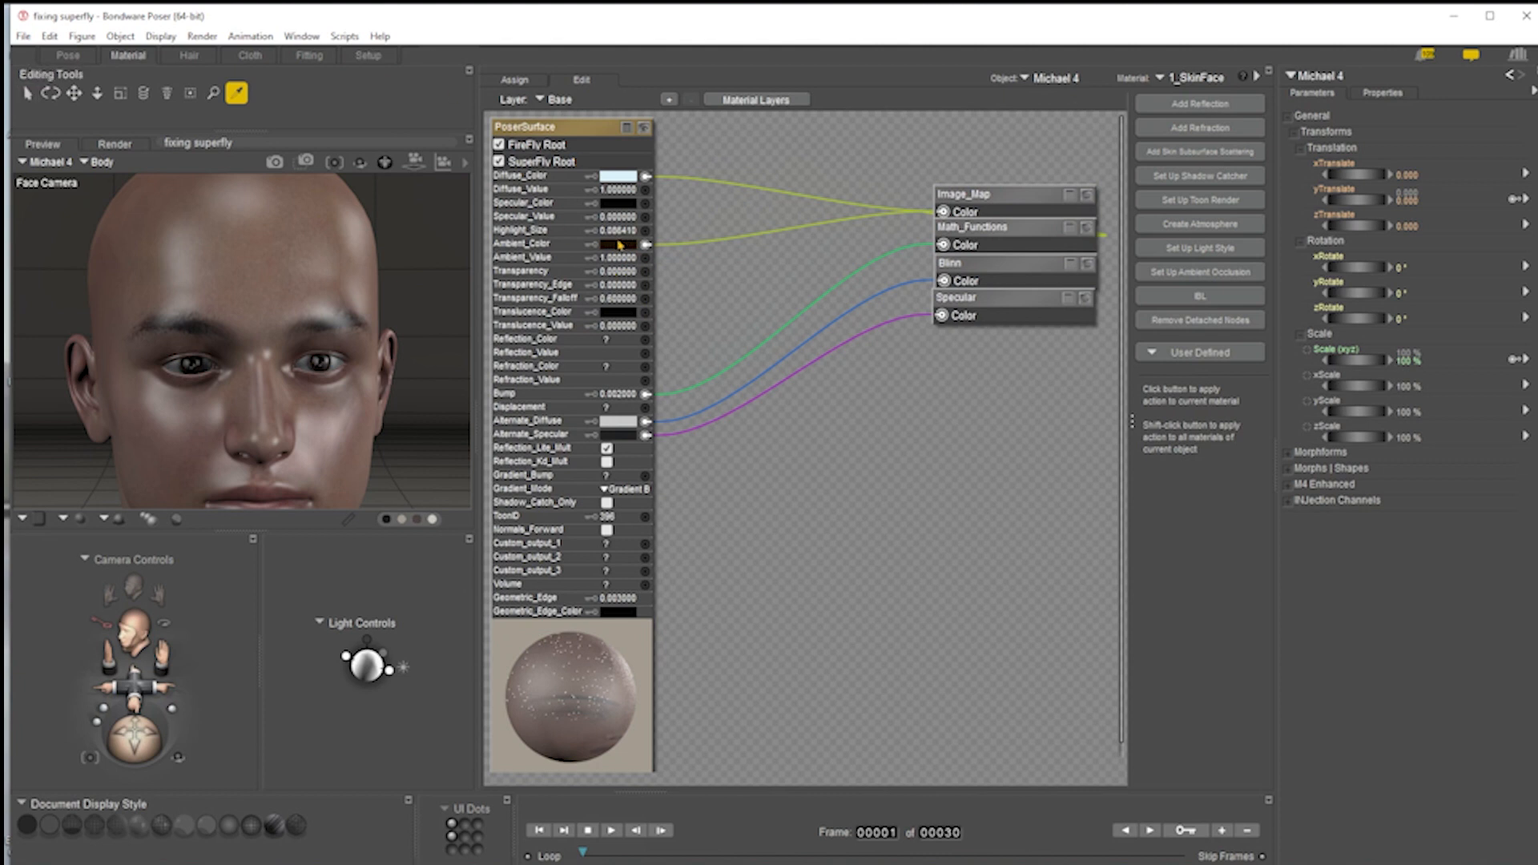
- Set the face skin material's Ambient_Value to 0 and render the head
left_click(617, 258)
type("0")
key("Return")
left_click(275, 162)
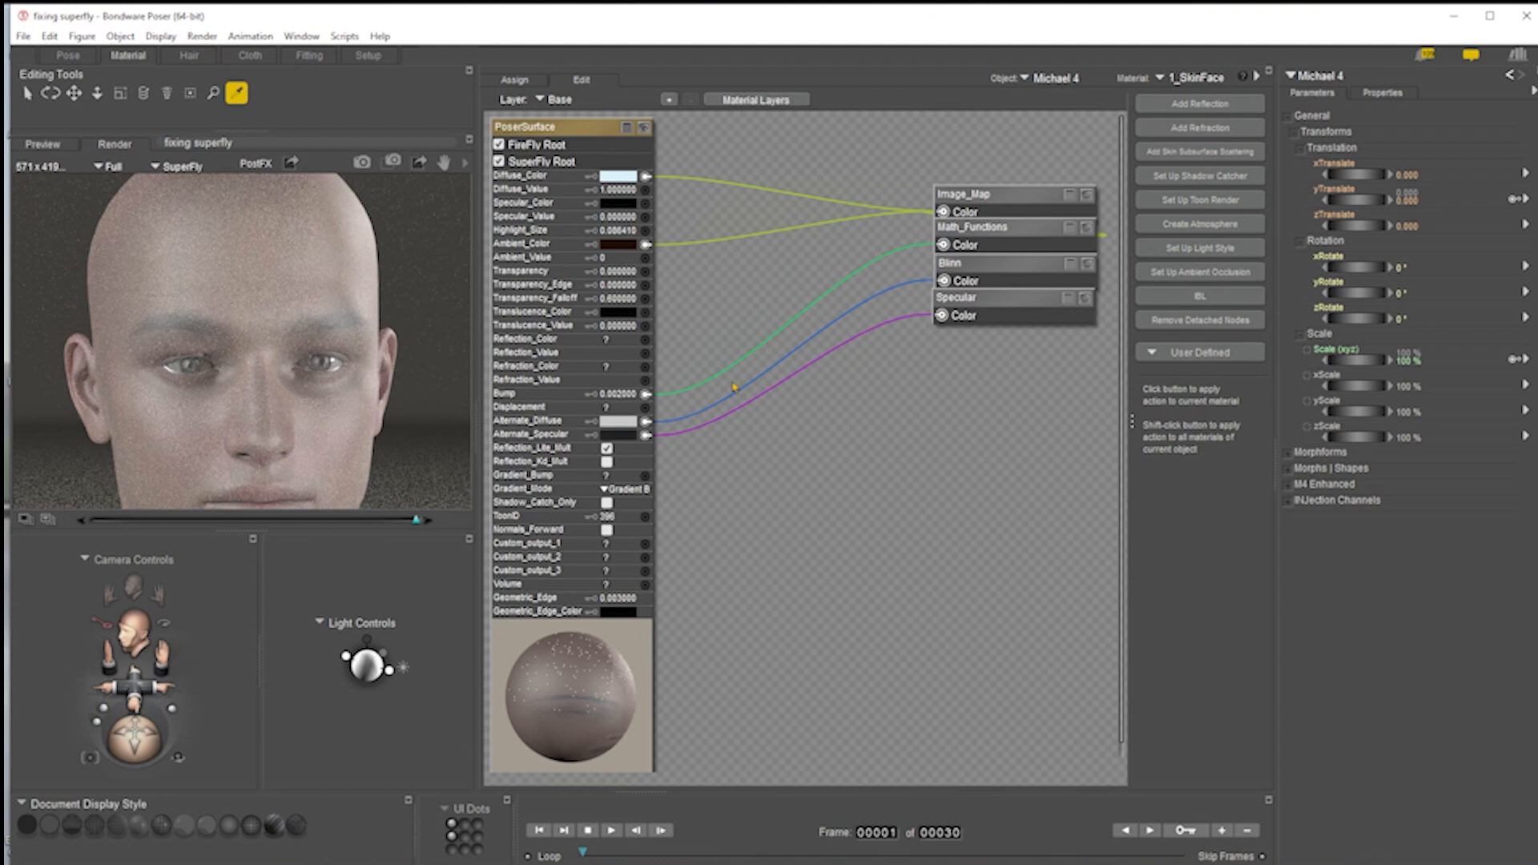
- Move the face skin's Specular node into open space, expand it and enter 1 as its Specular_Value
left_click_drag(1022, 305, 968, 416)
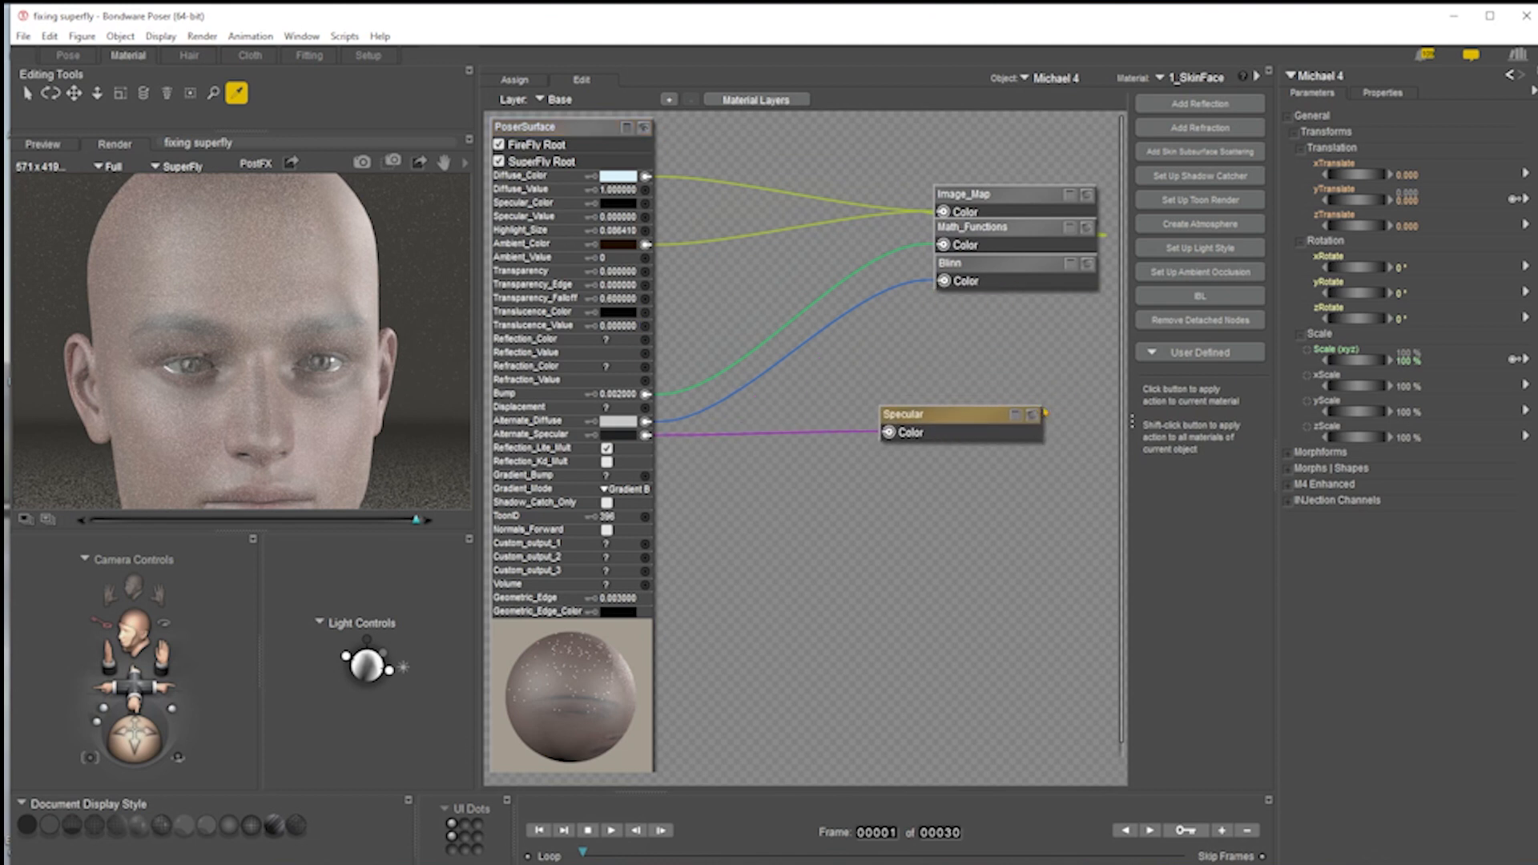
left_click(1032, 414)
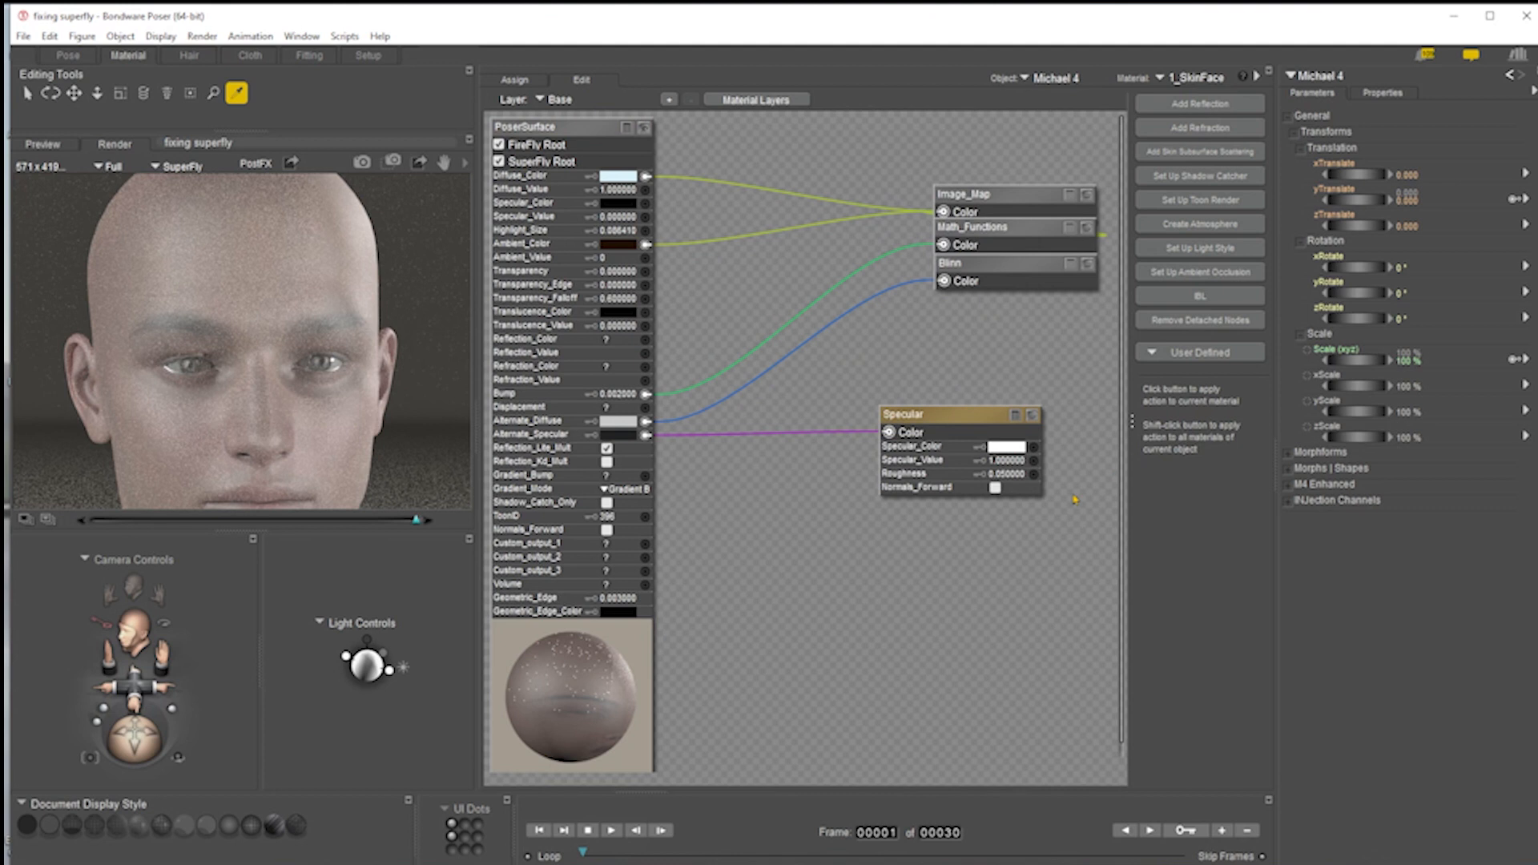
left_click(1014, 463)
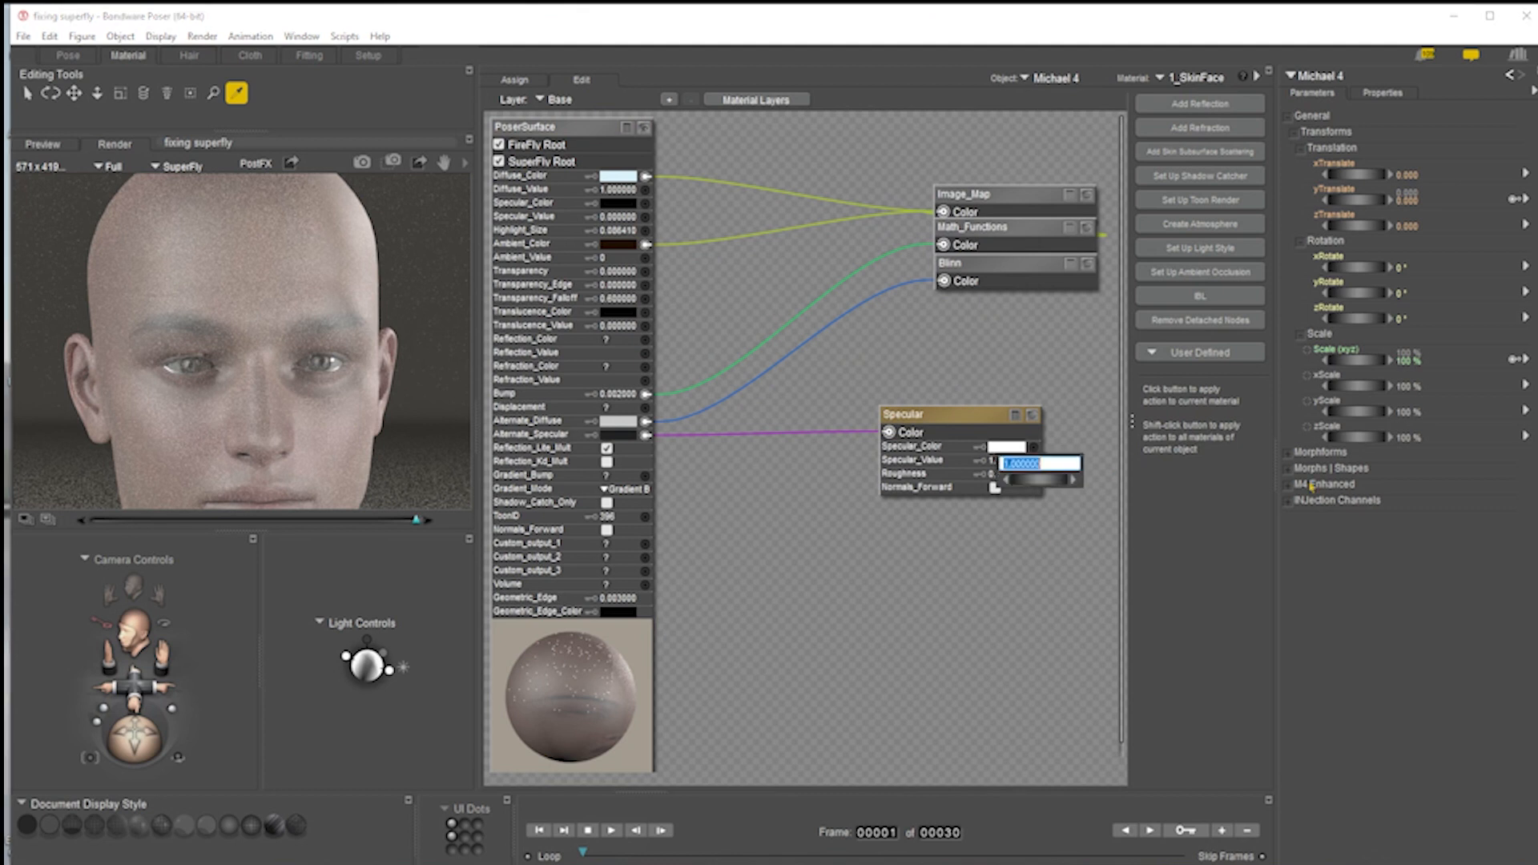
key("BackSpace")
type("1")
key("Return")
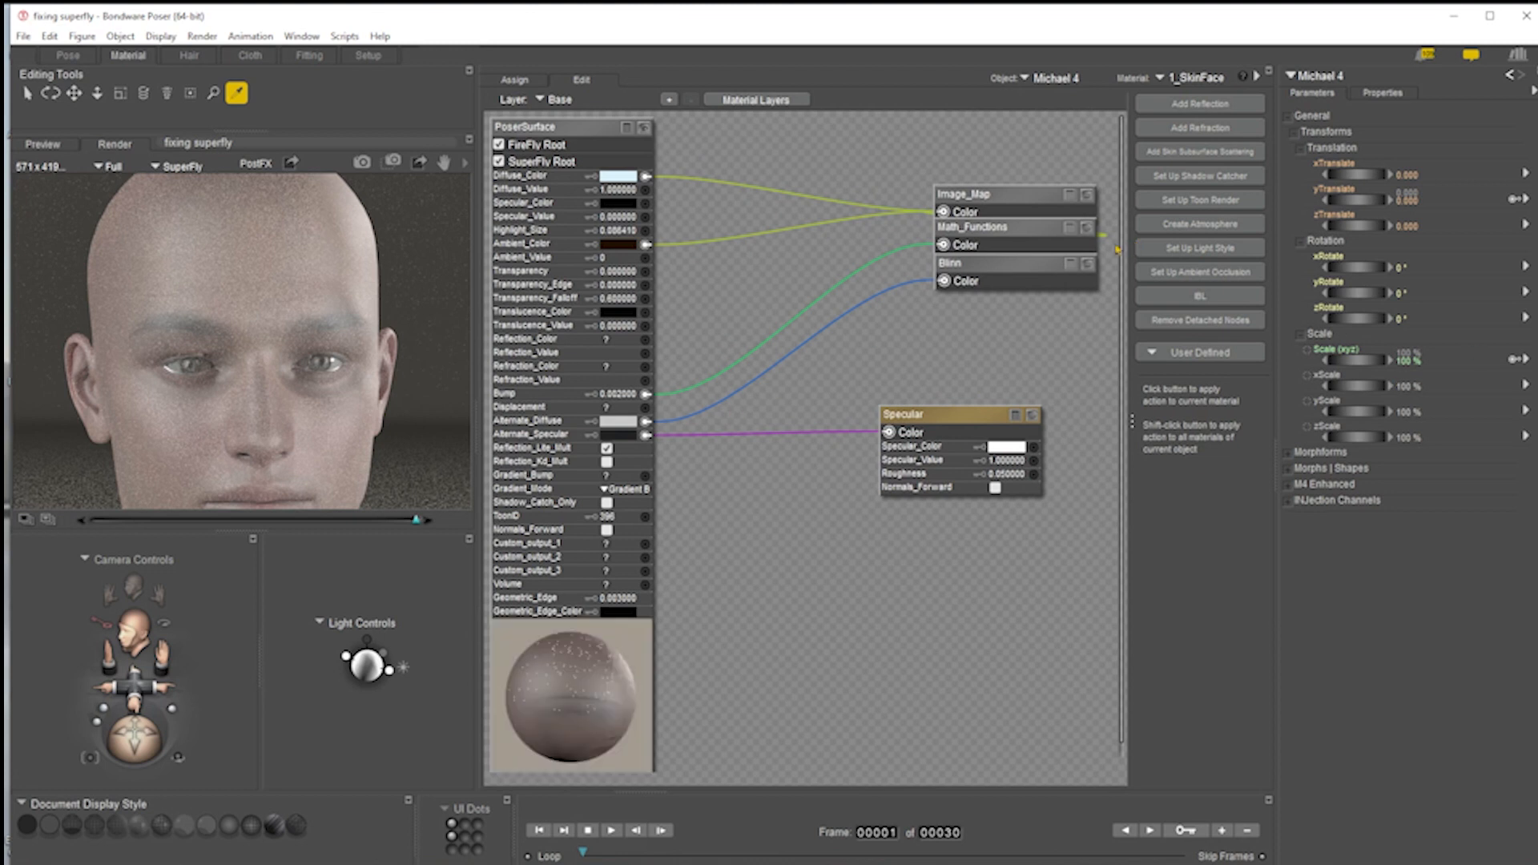
- Pull out and expand the face skin's Blinn node, set its Reflectivity to .1 and render the head
left_click_drag(1001, 270, 922, 338)
left_click(992, 332)
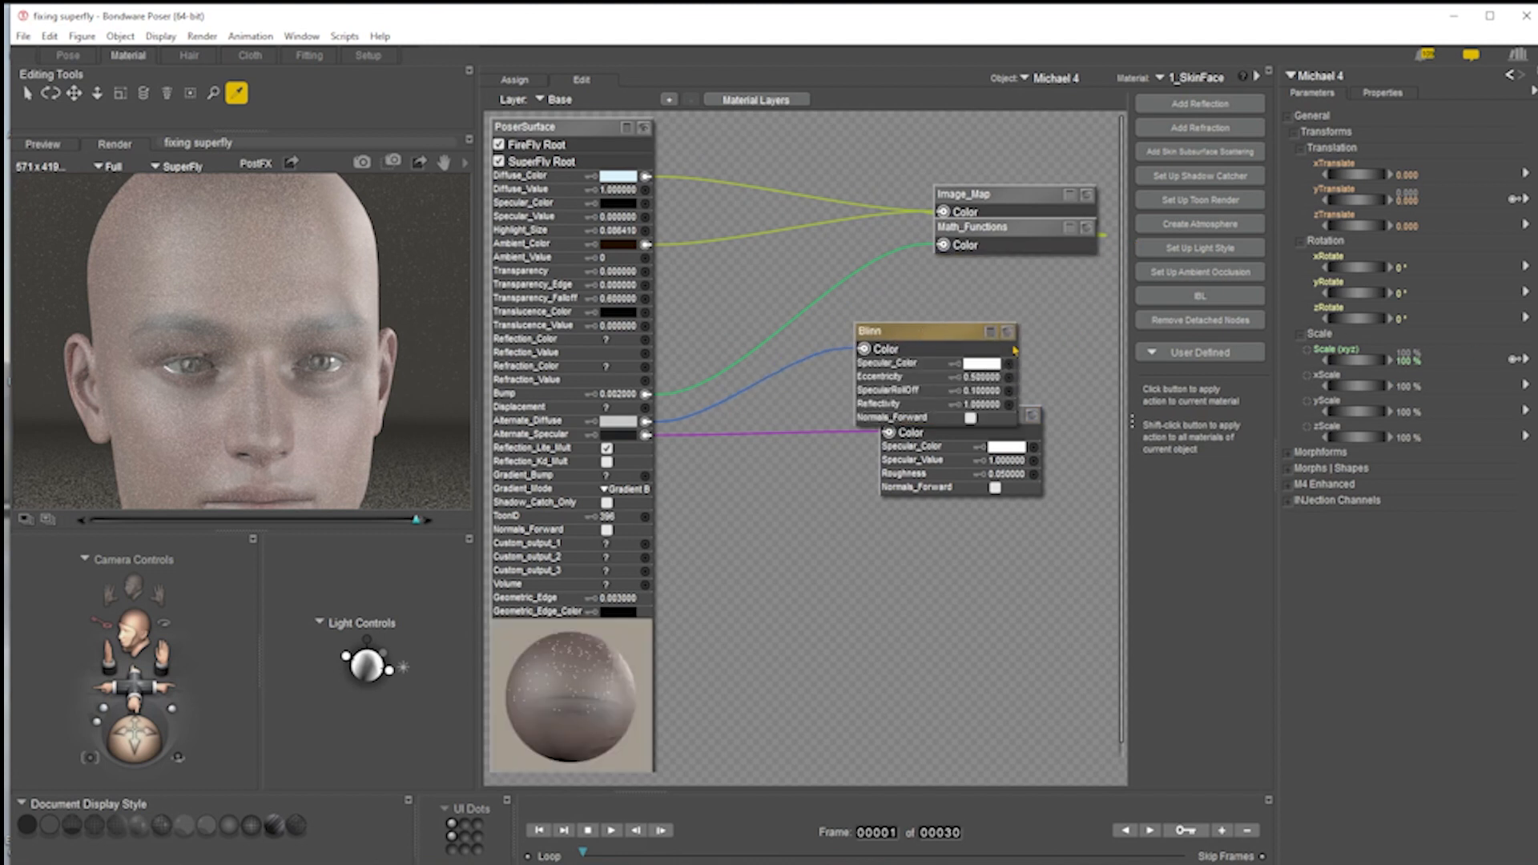
left_click(989, 406)
type(".")
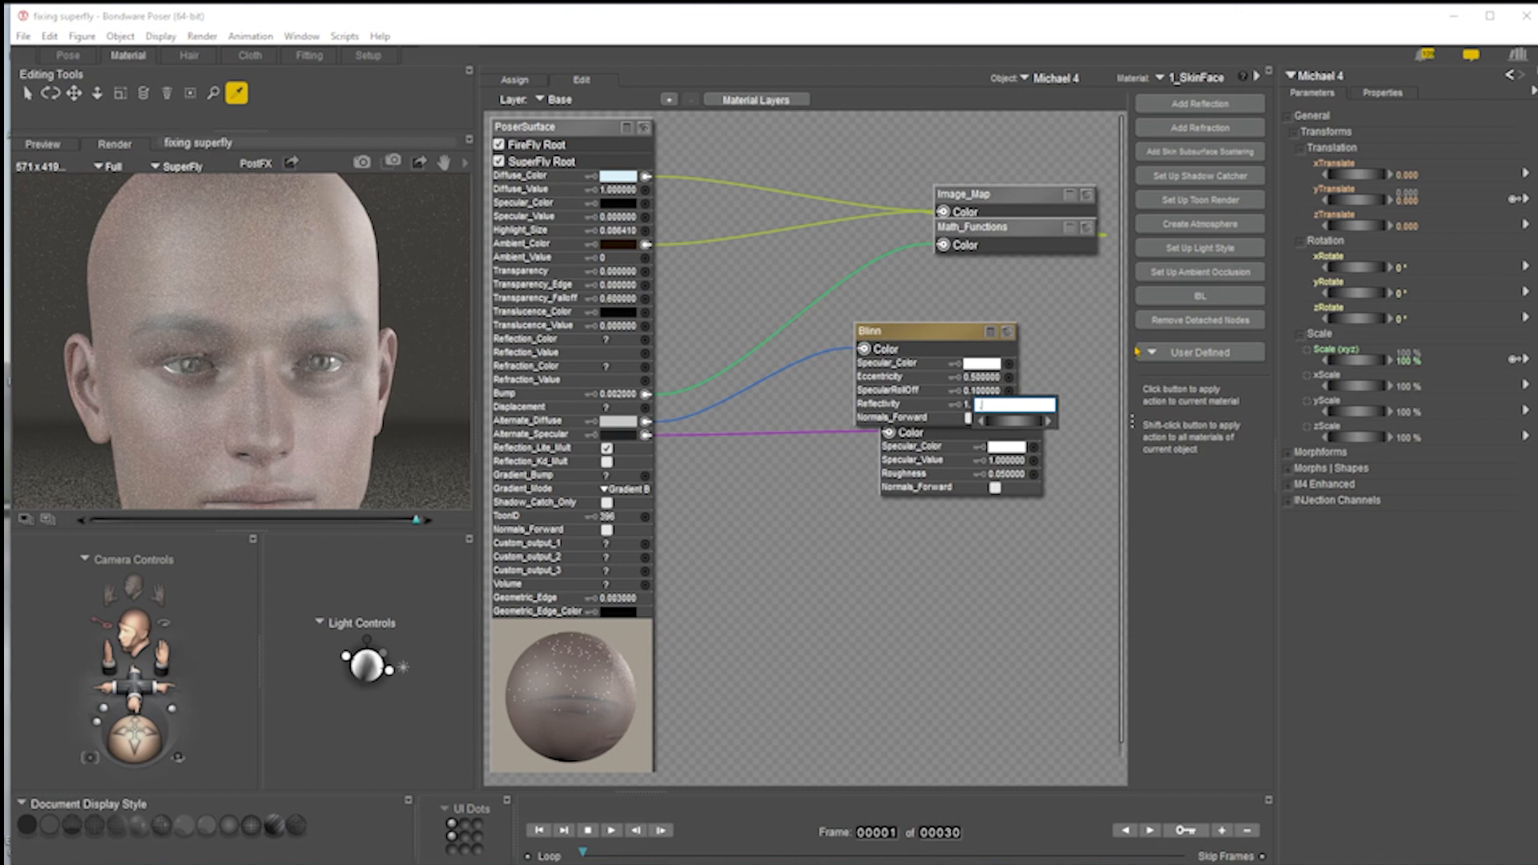
type("1")
key("Return")
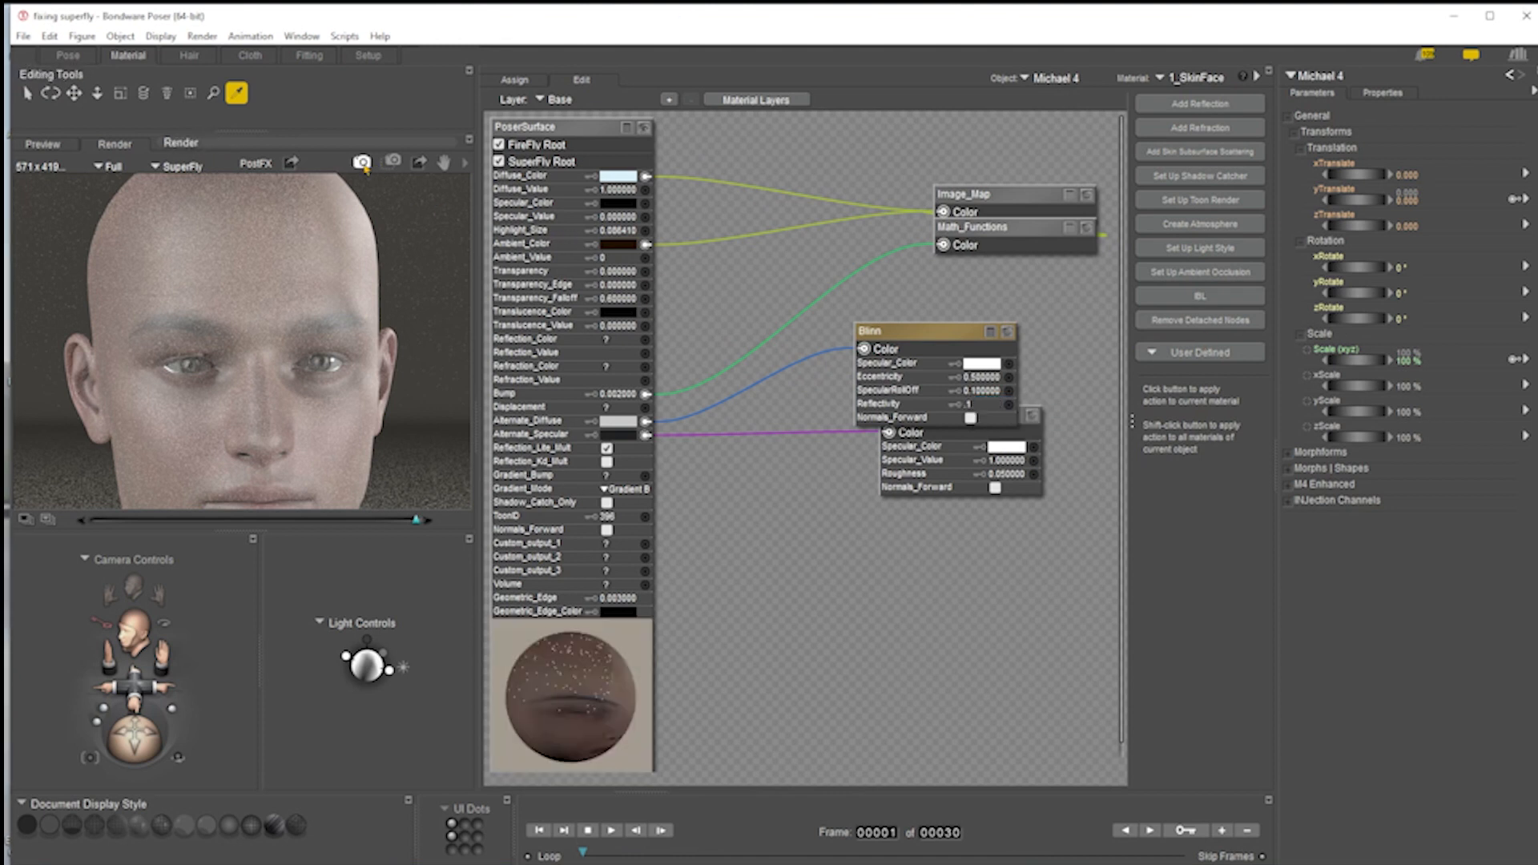
left_click(363, 163)
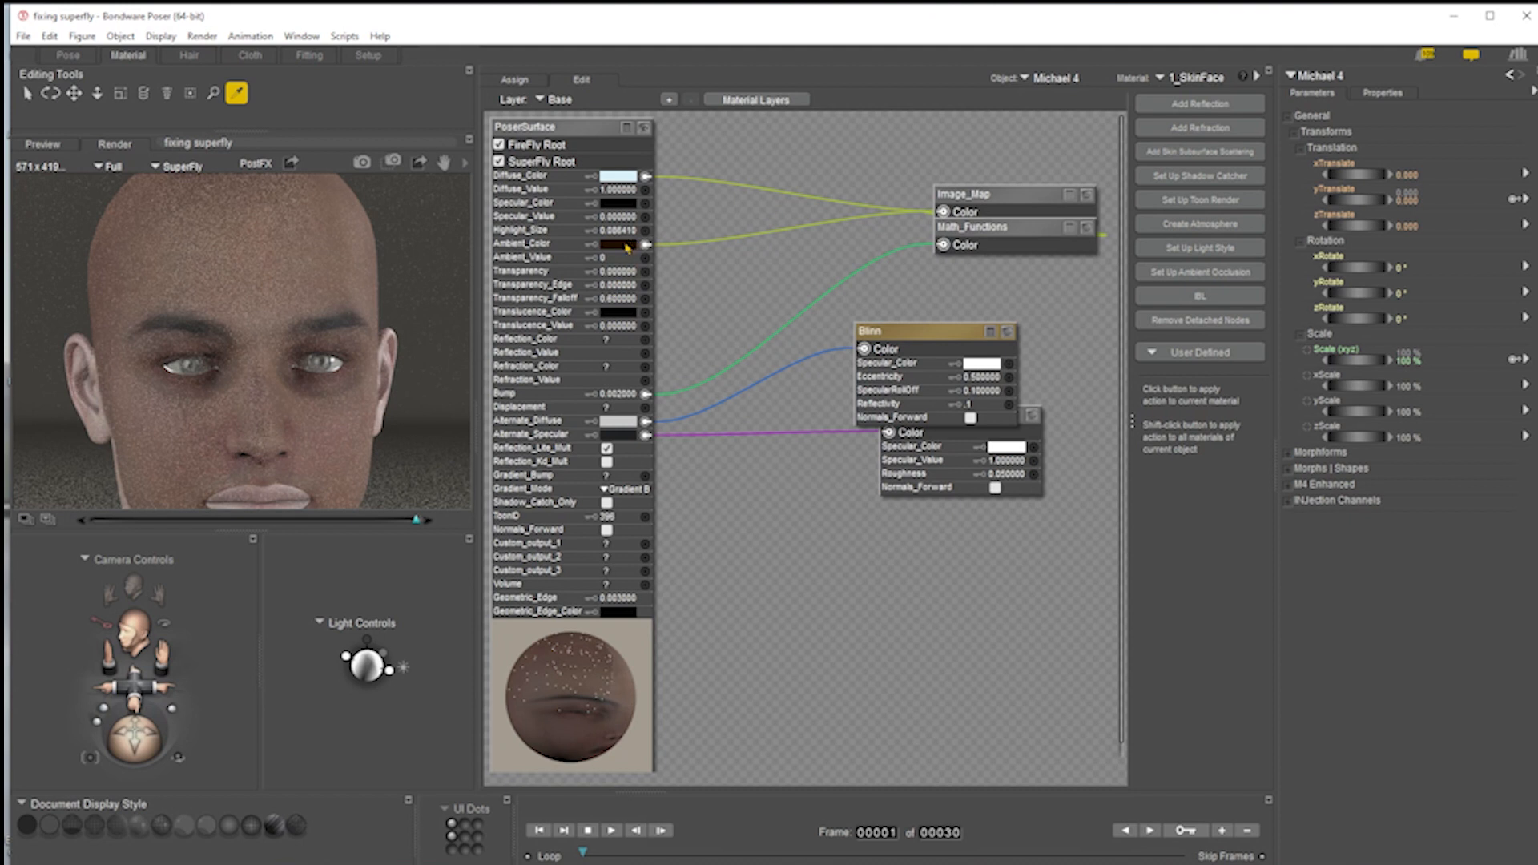
- Change the face skin's Ambient_Color to white using the full colour dialog
left_click(628, 245)
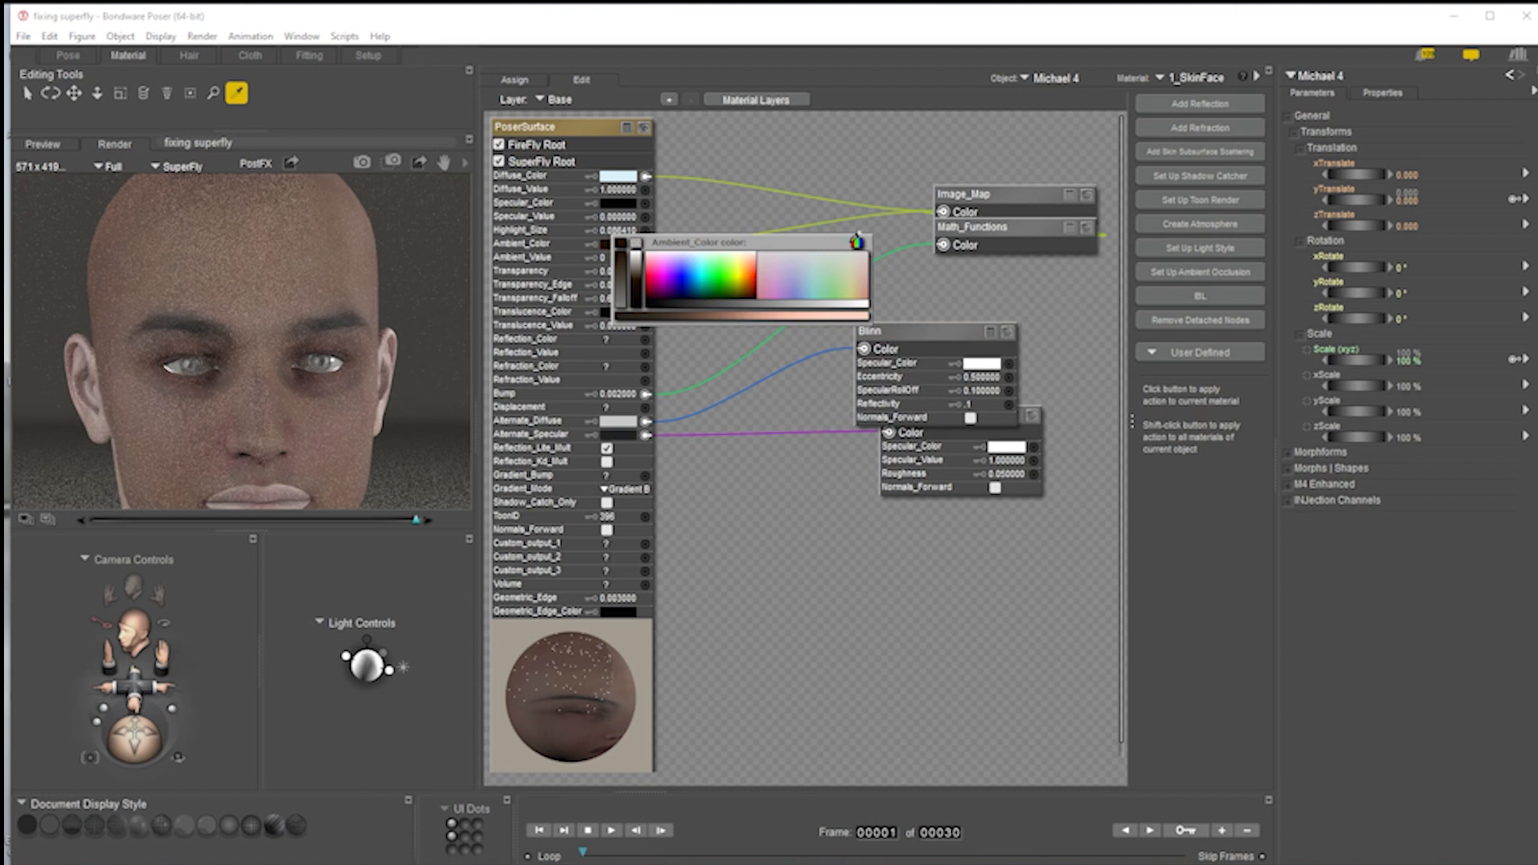
left_click(856, 241)
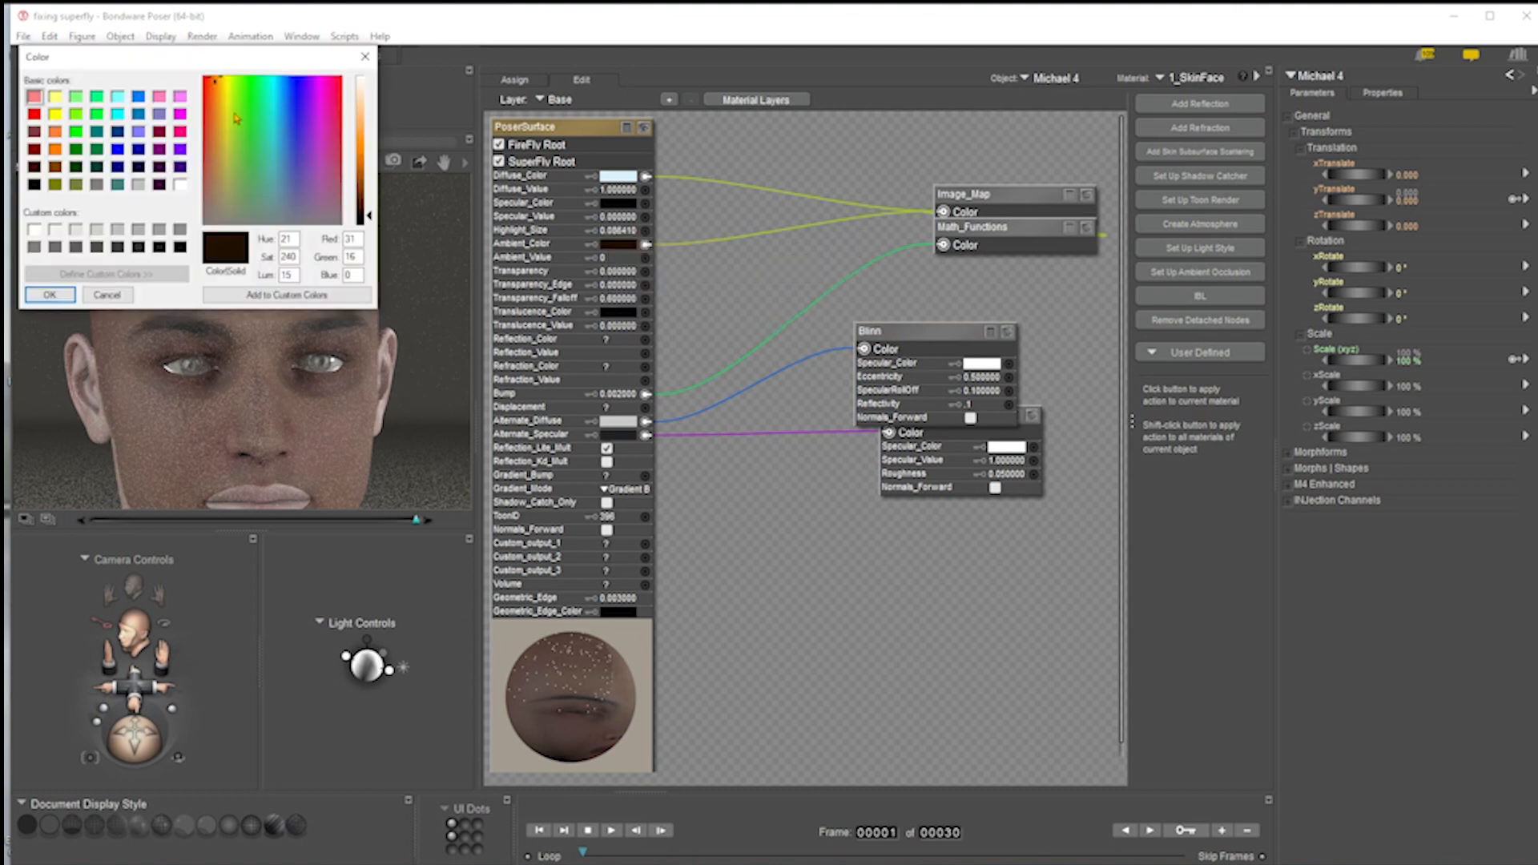
left_click(180, 186)
left_click(48, 296)
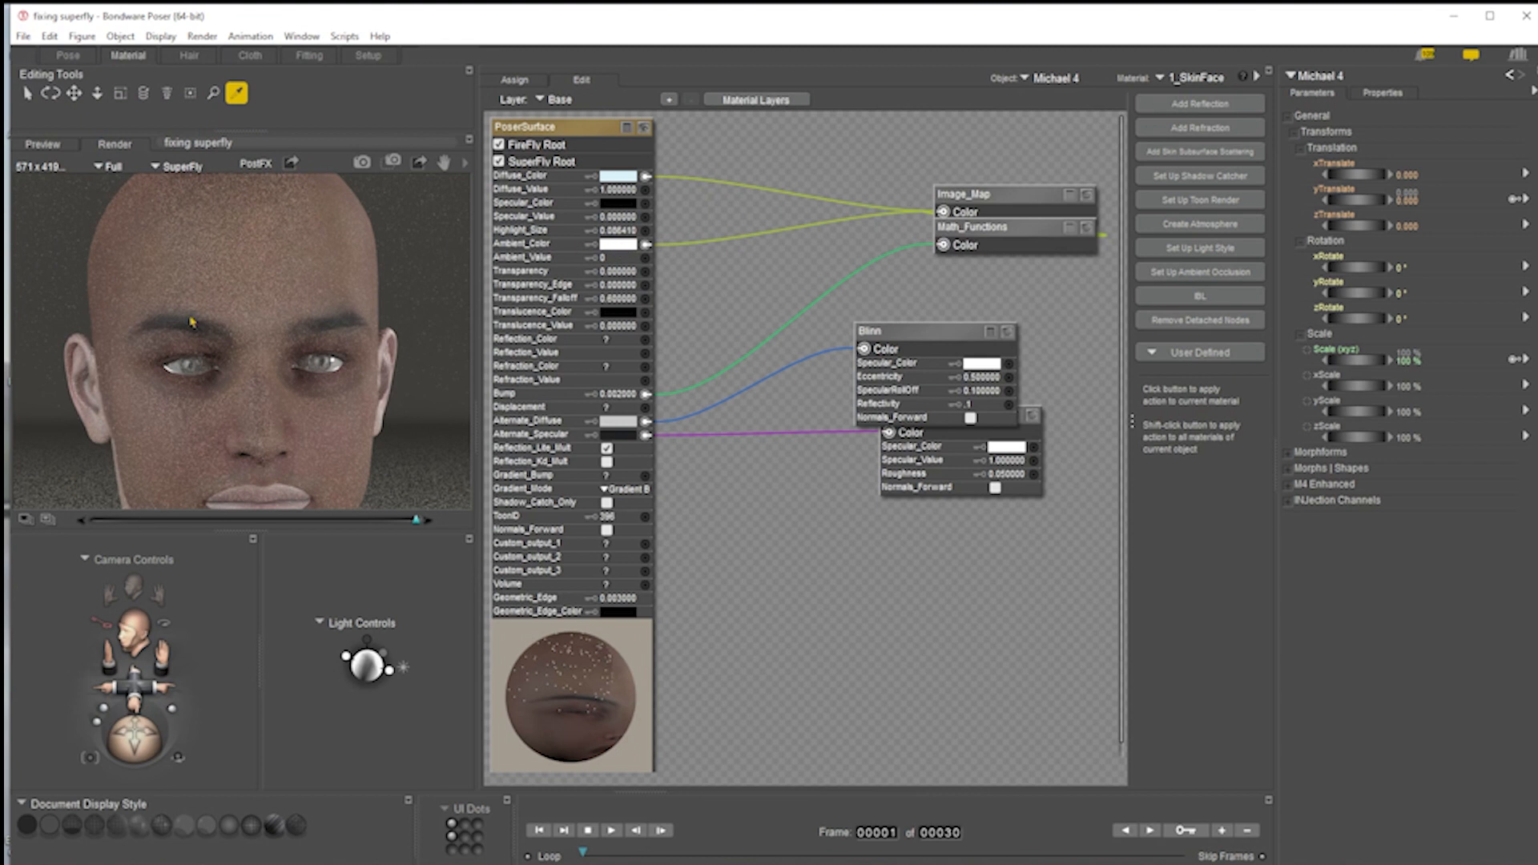
- Move the face skin's Image_Map node up, then expand its settings and texture preview
left_click_drag(992, 197, 991, 153)
left_click(1068, 150)
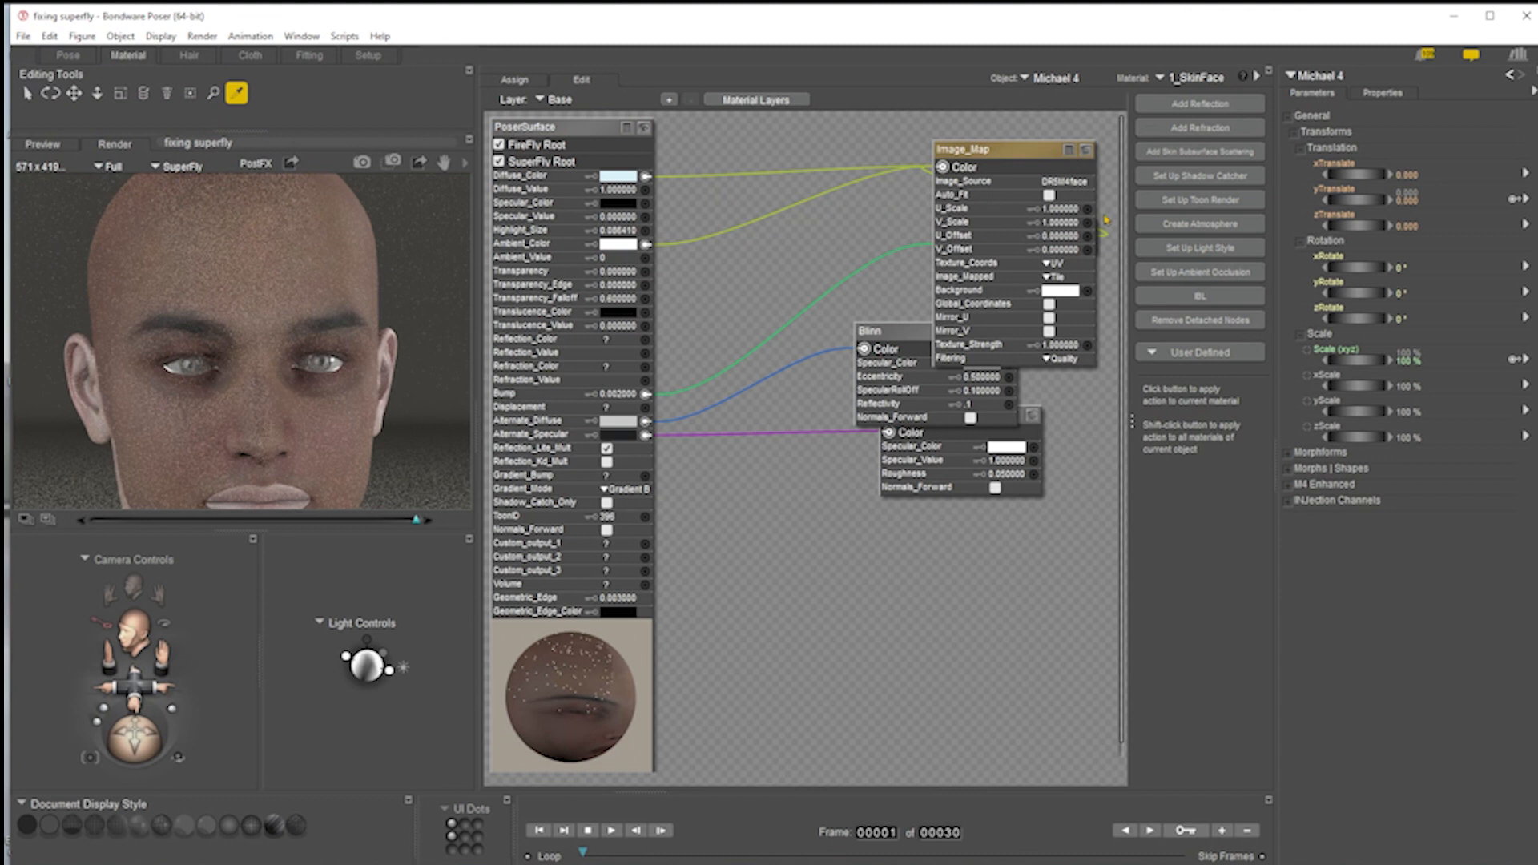
left_click(1086, 150)
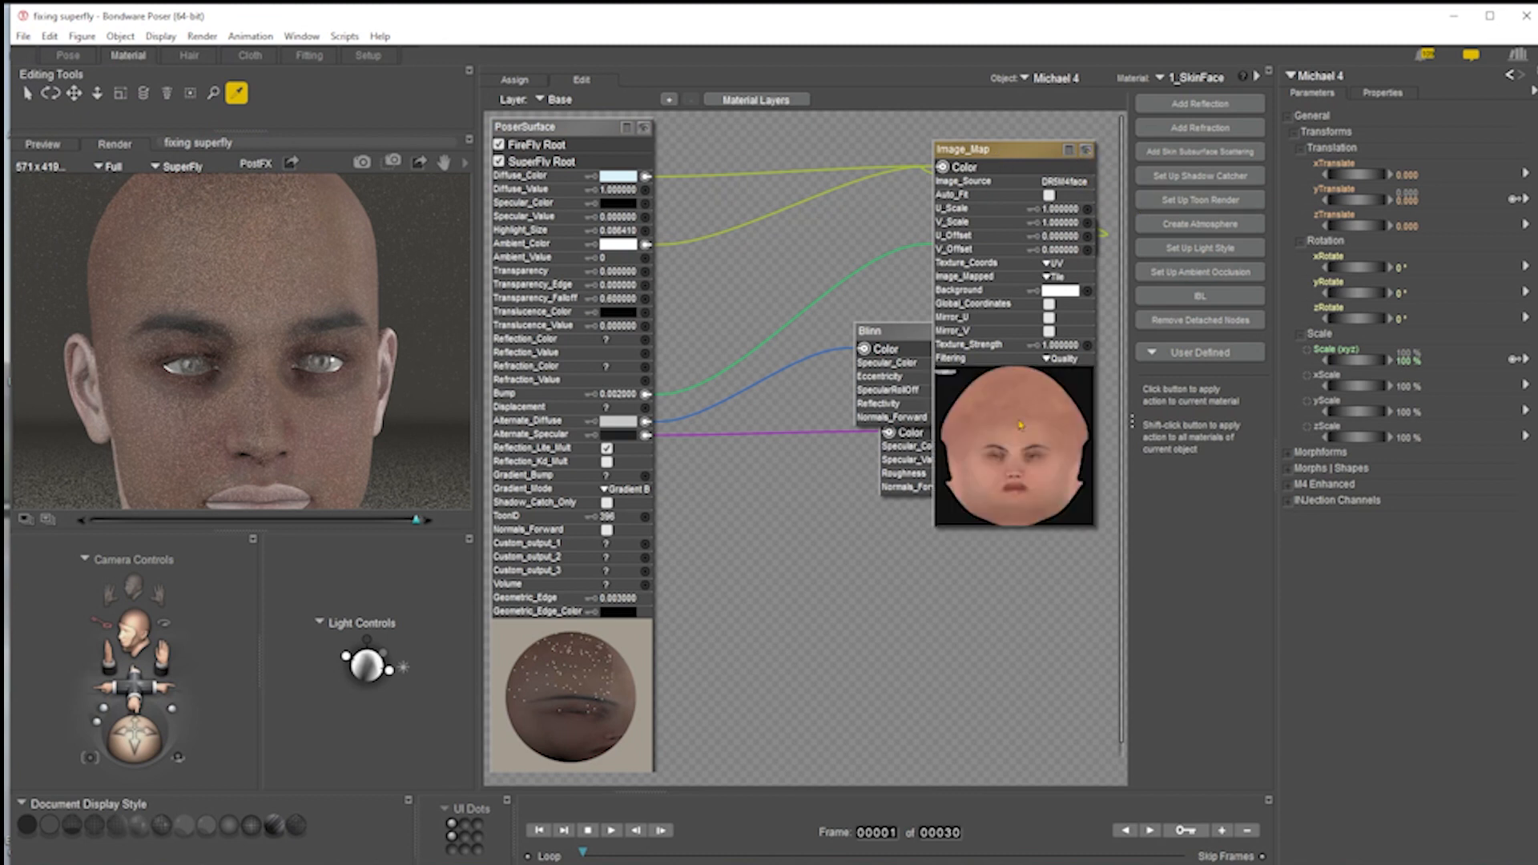
- Set the face skin's Ambient_Value to 1 and render the head
left_click(618, 257)
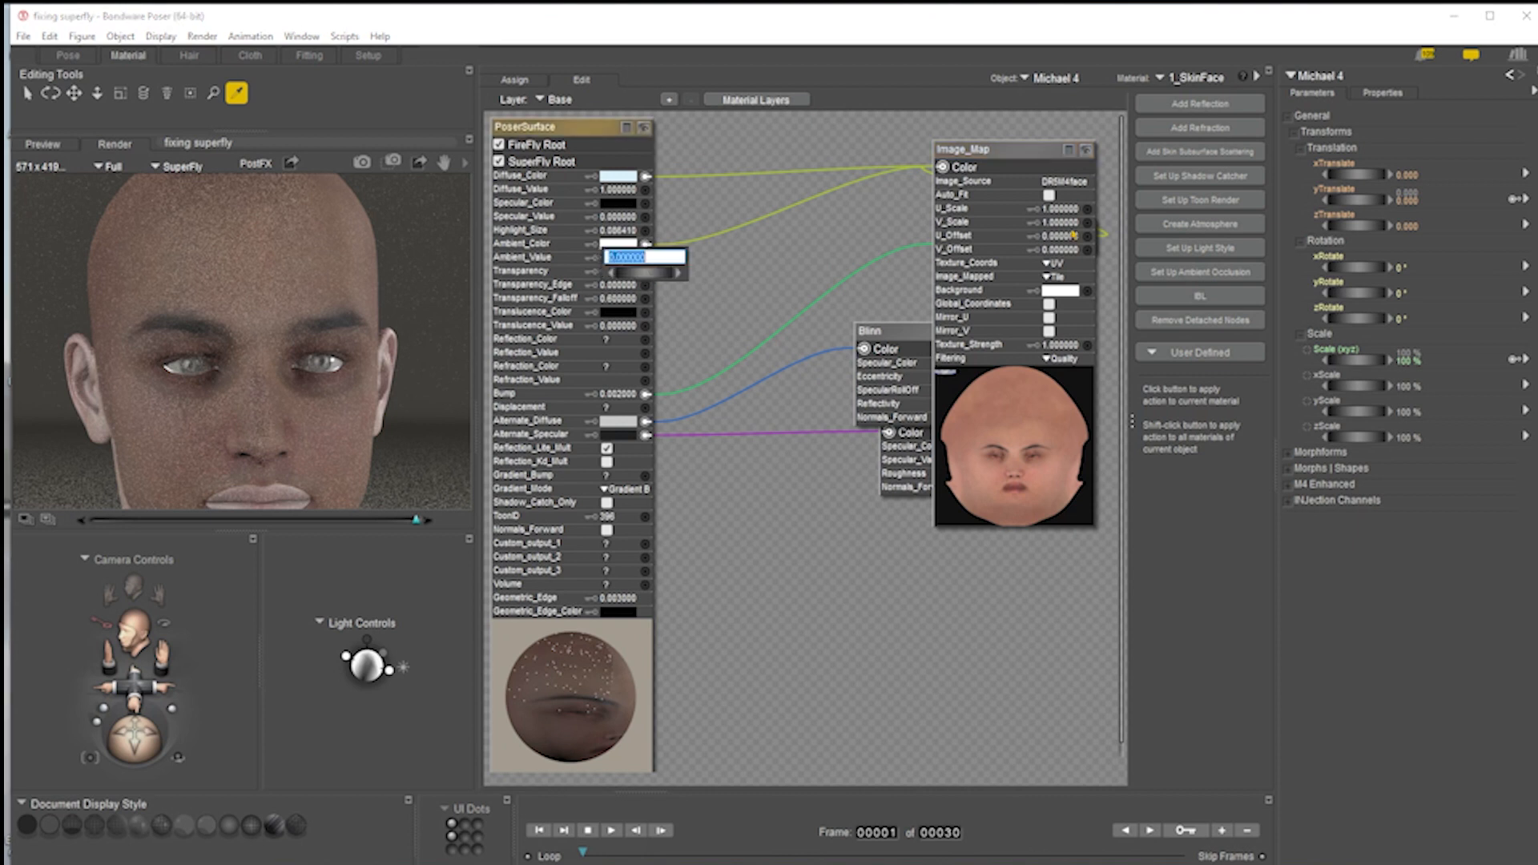
type("1")
key("Return")
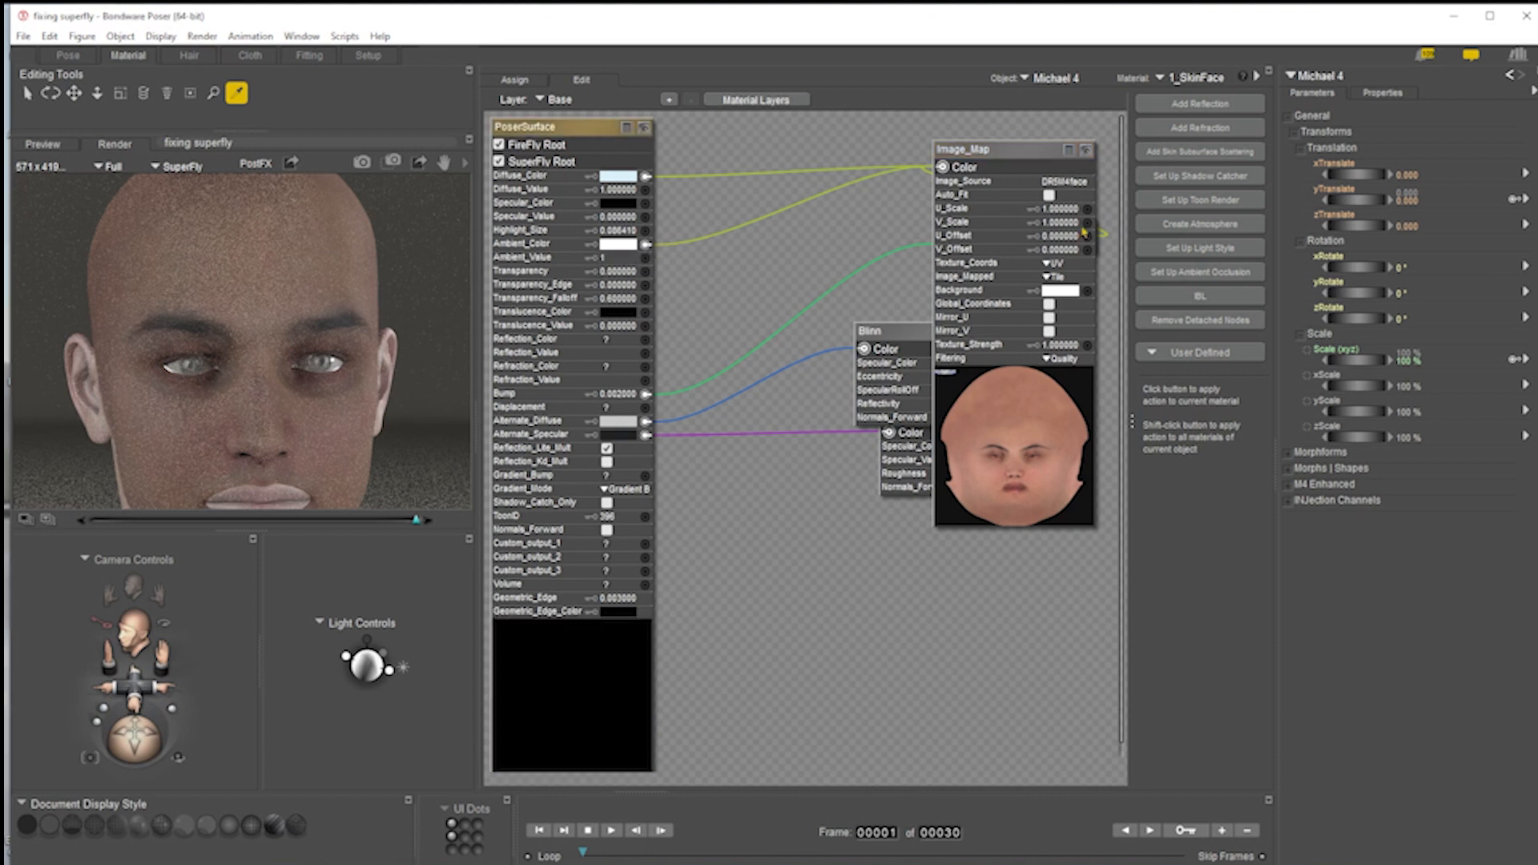
left_click(363, 161)
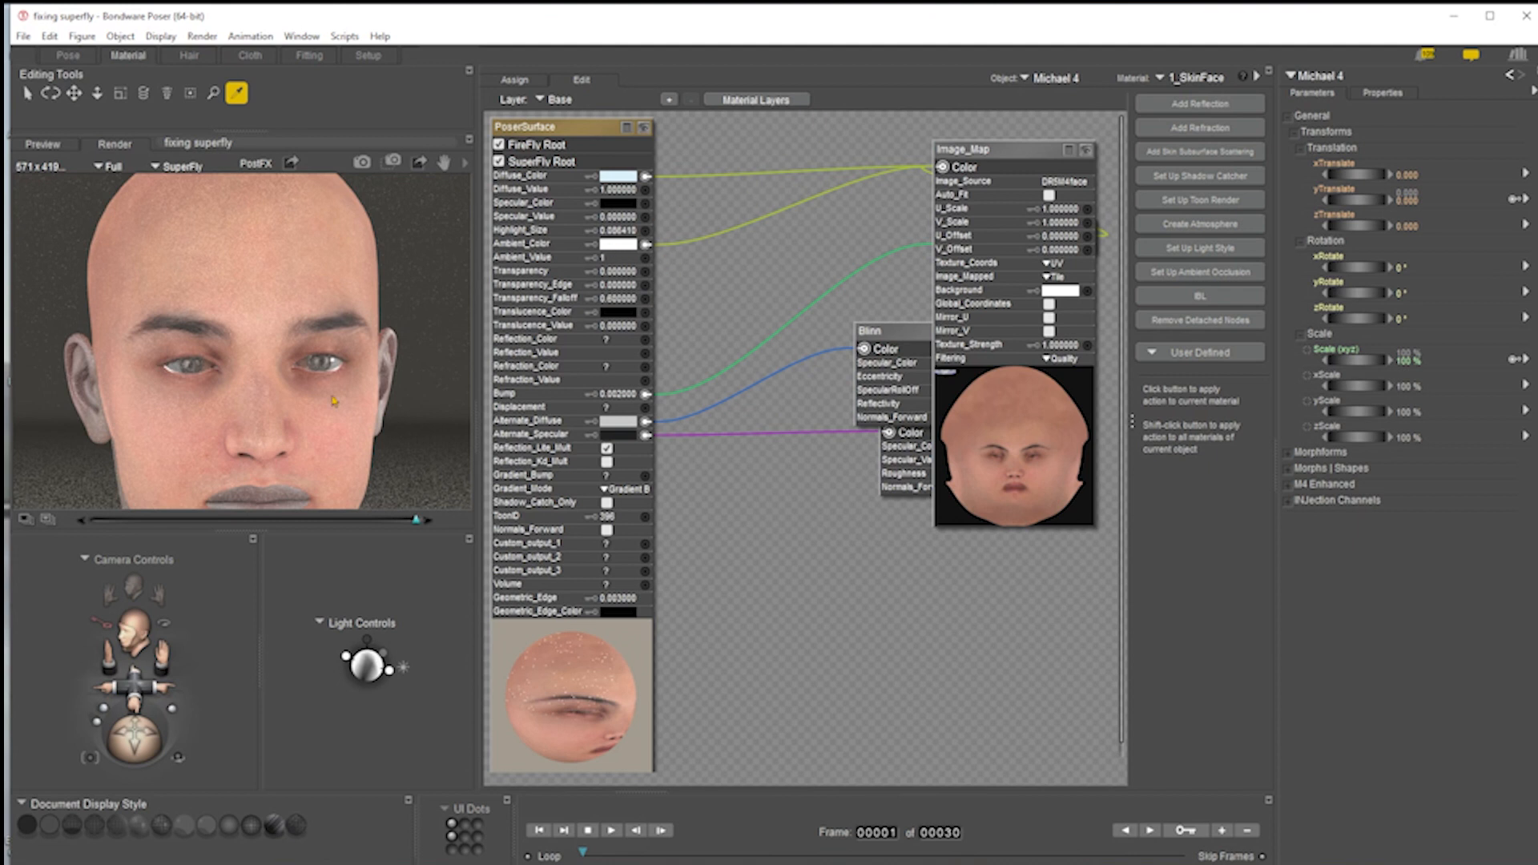
- Switch to the 7_EyeSurface material and set its Anisotropic node's Specular_Value to .1
left_click(338, 362)
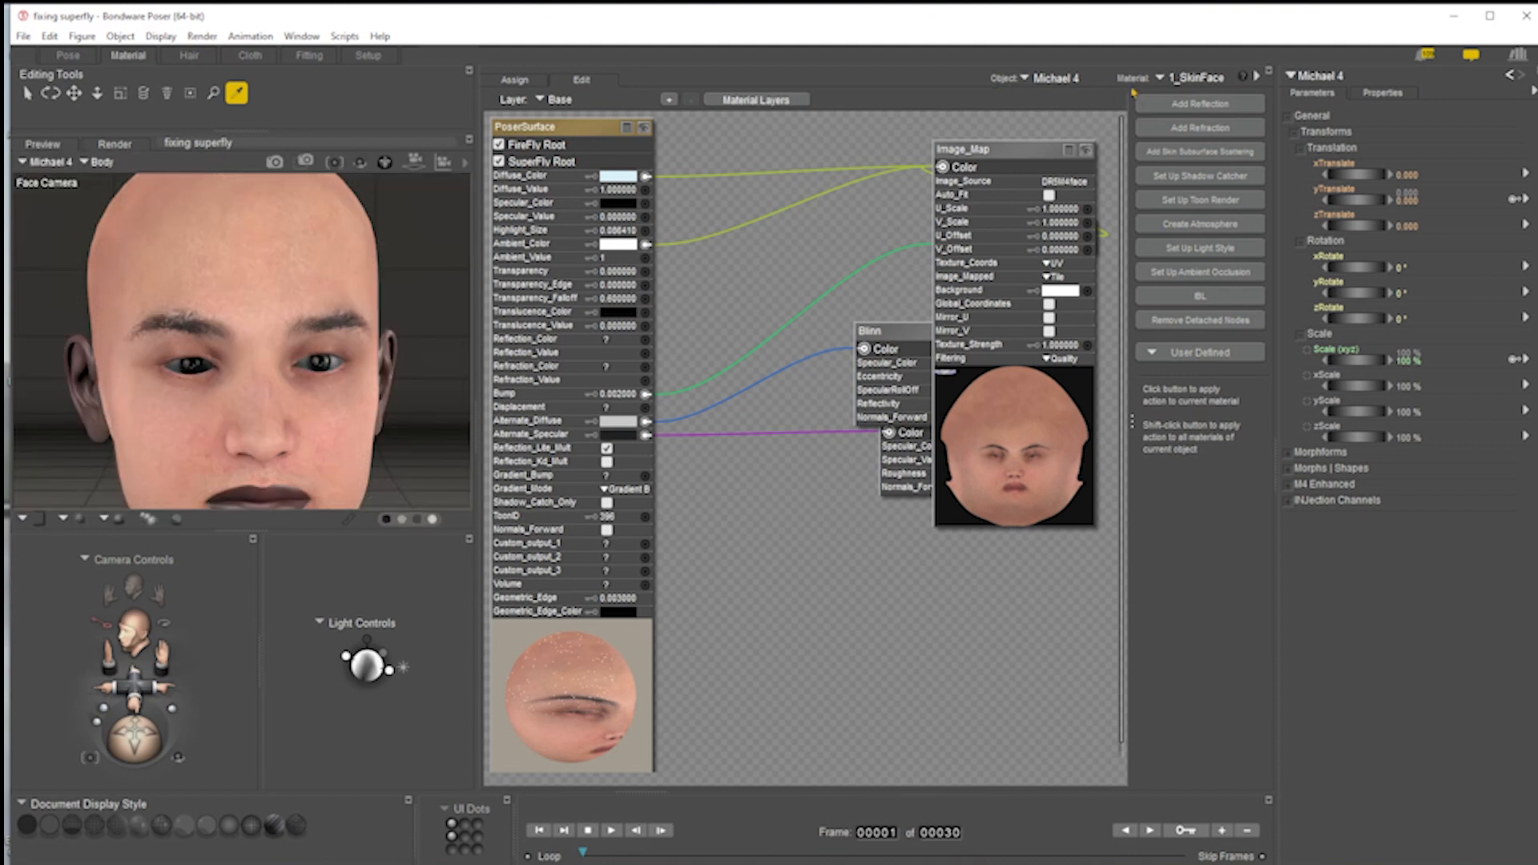
left_click(1197, 79)
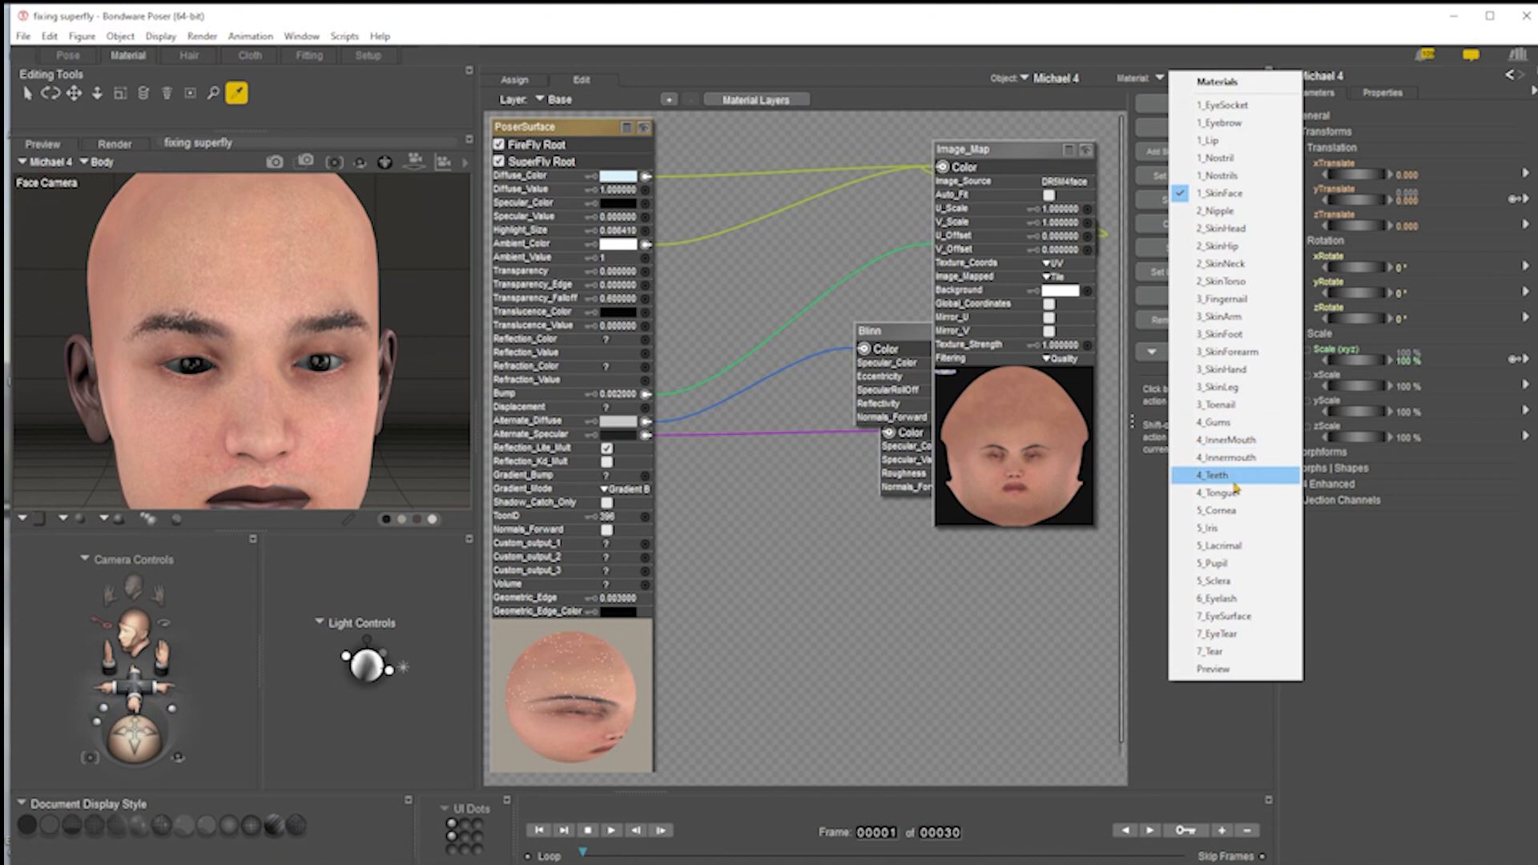
left_click(1226, 616)
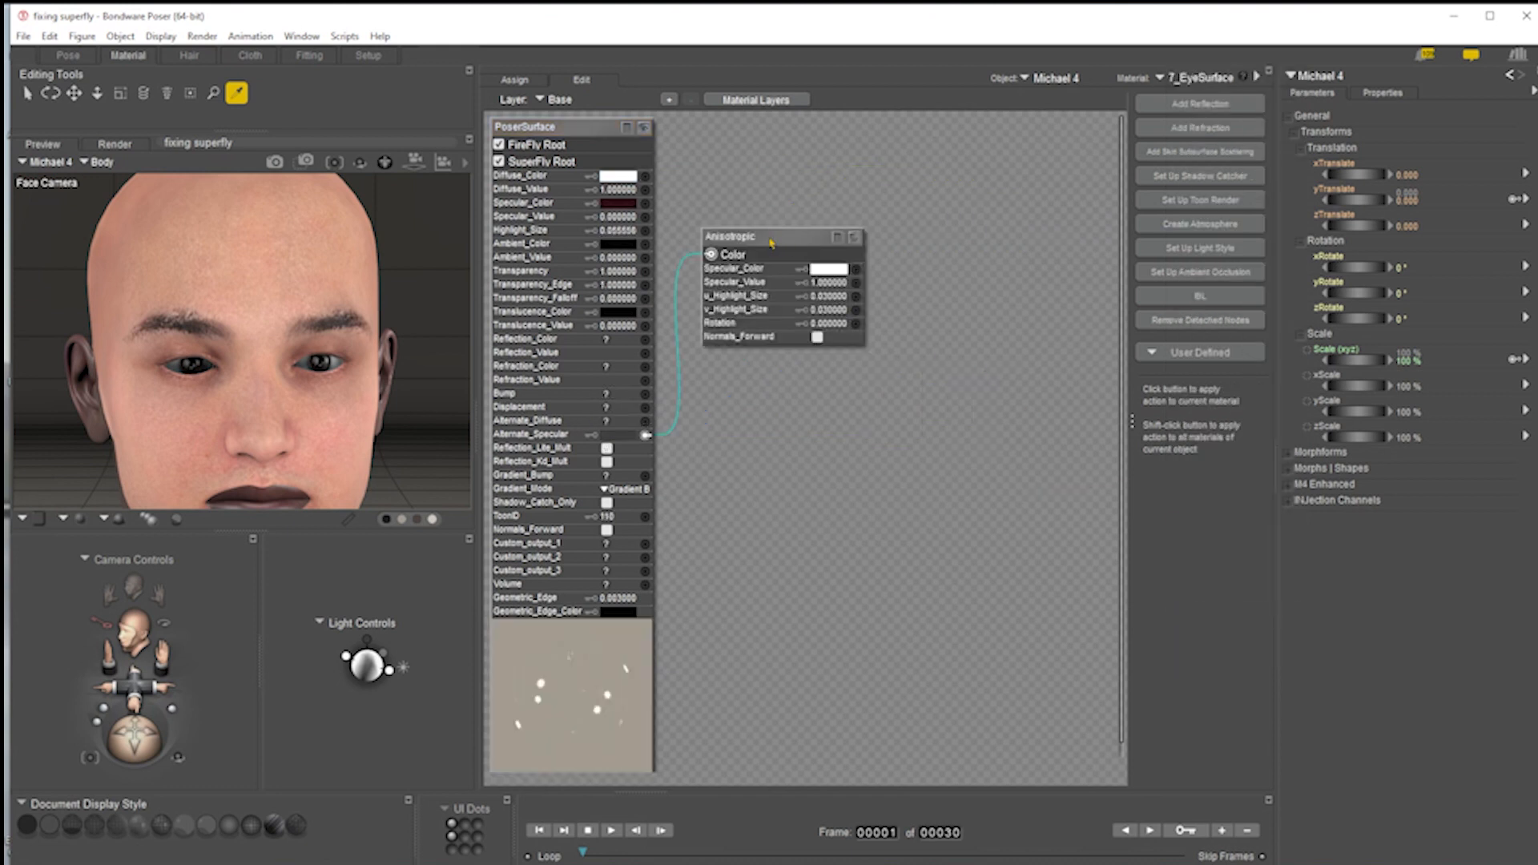
left_click_drag(771, 243, 901, 300)
left_click(960, 341)
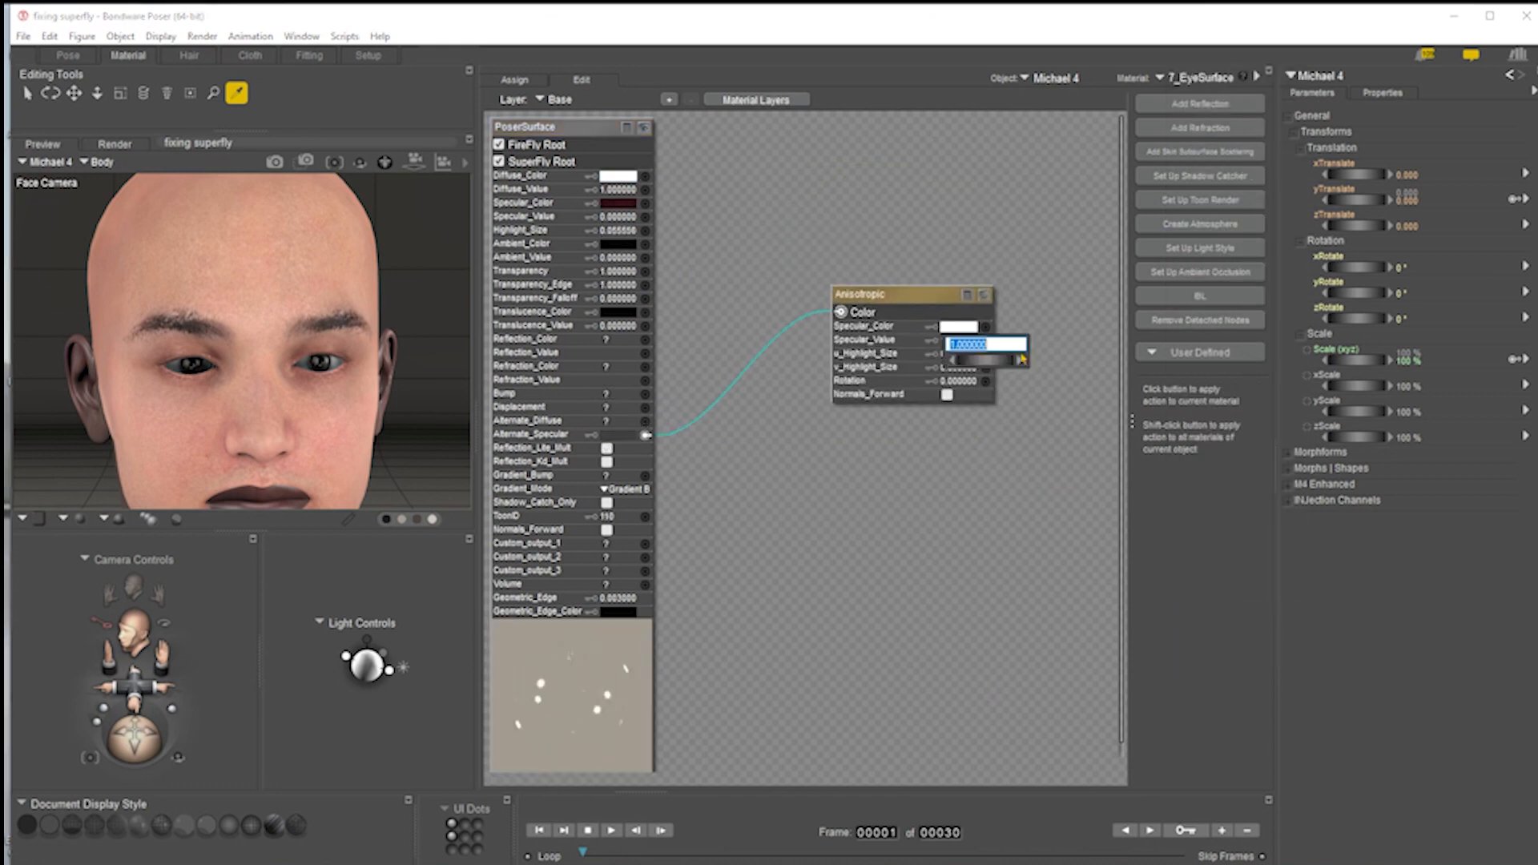
type(".1")
key("Return")
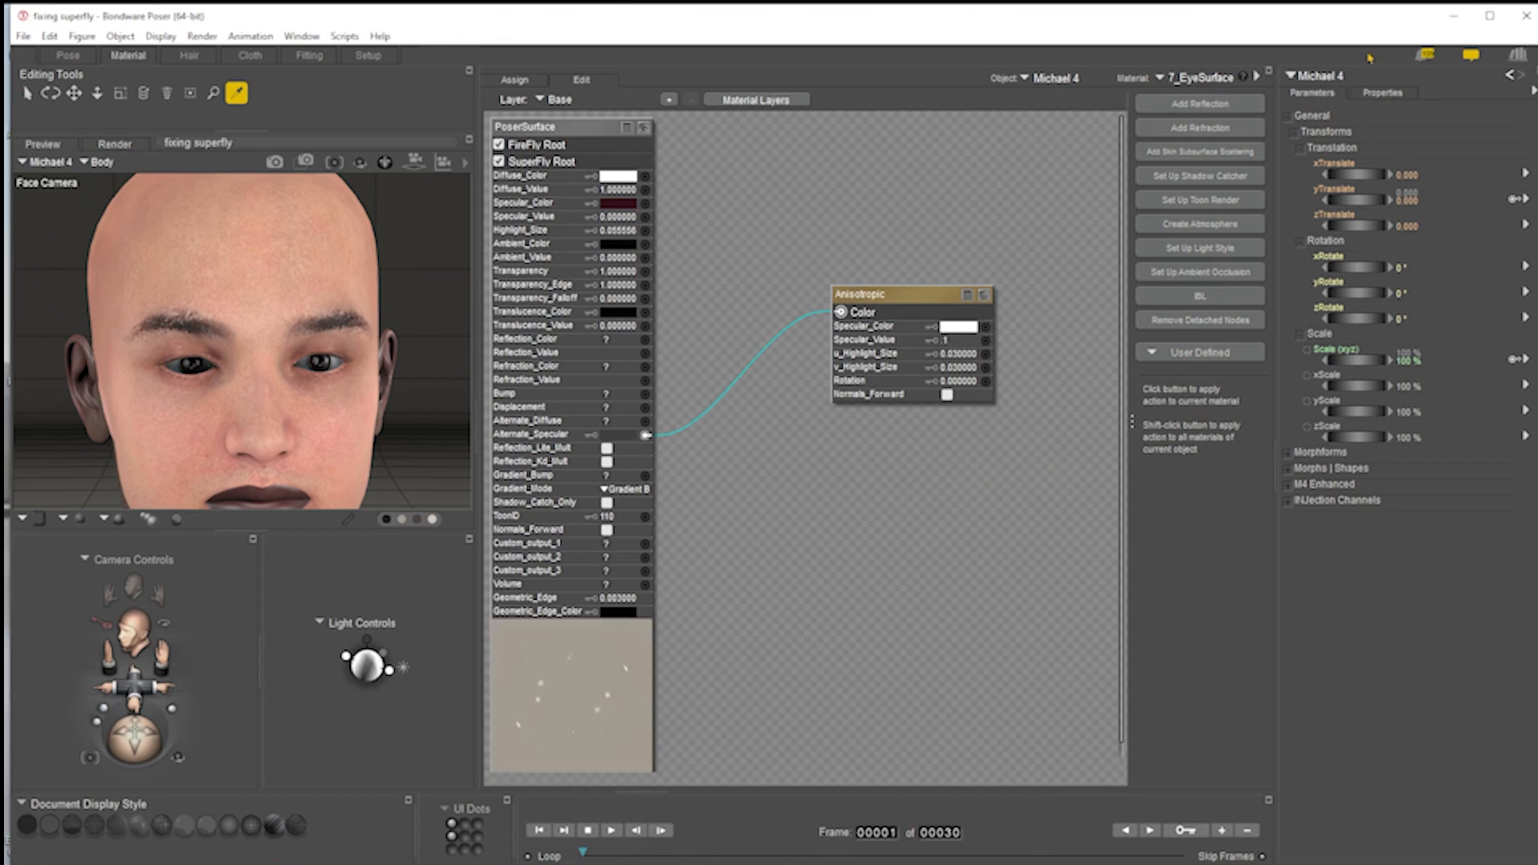
- Switch to the 5_Cornea material, move its Image_Map node away from PoserSurface and render the head
left_click(1217, 77)
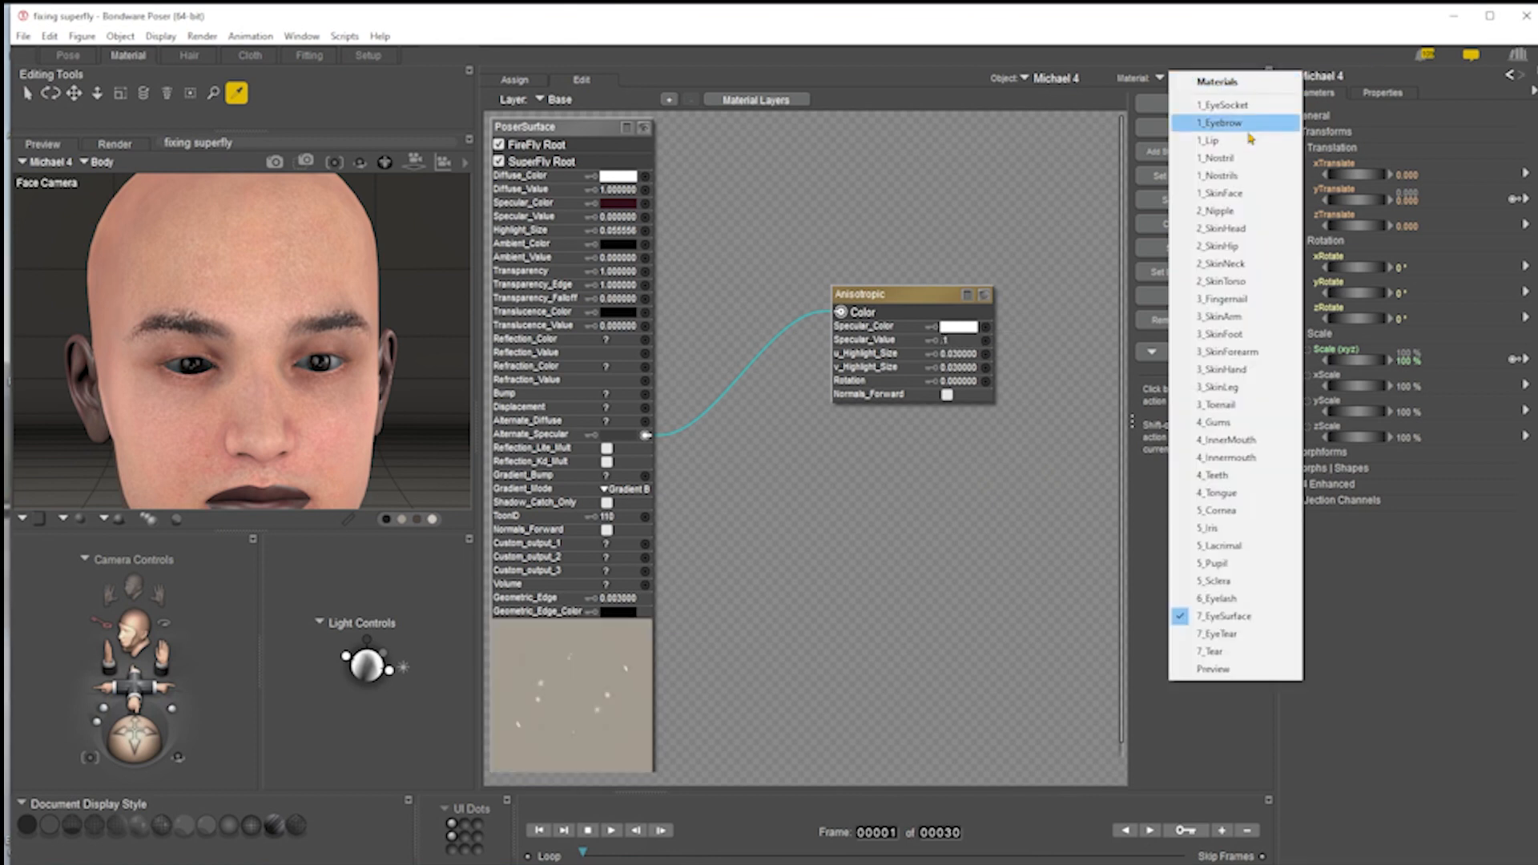
left_click(1216, 510)
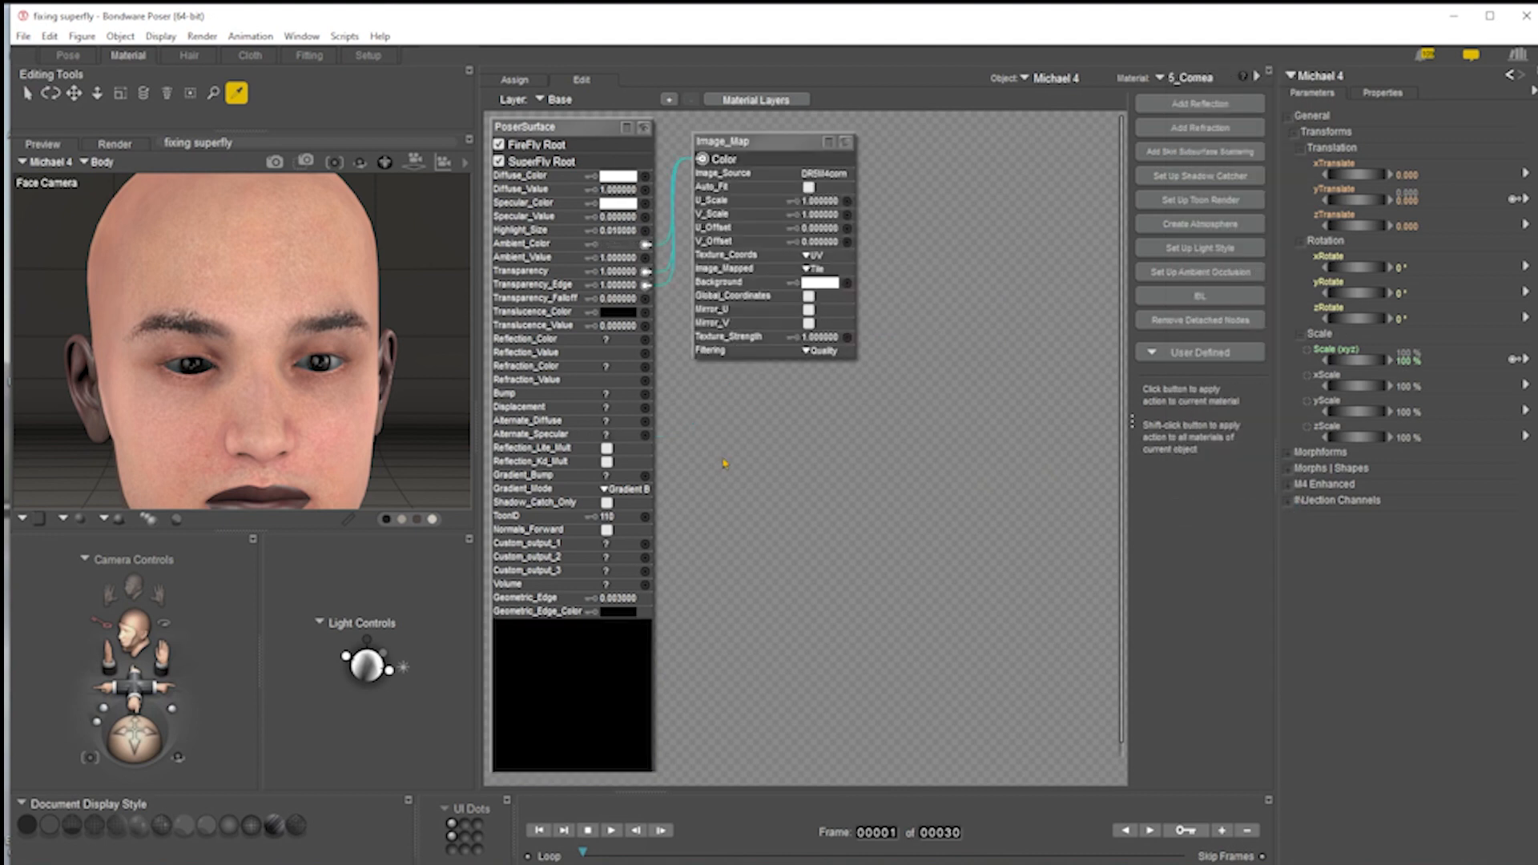
left_click_drag(779, 153, 1031, 200)
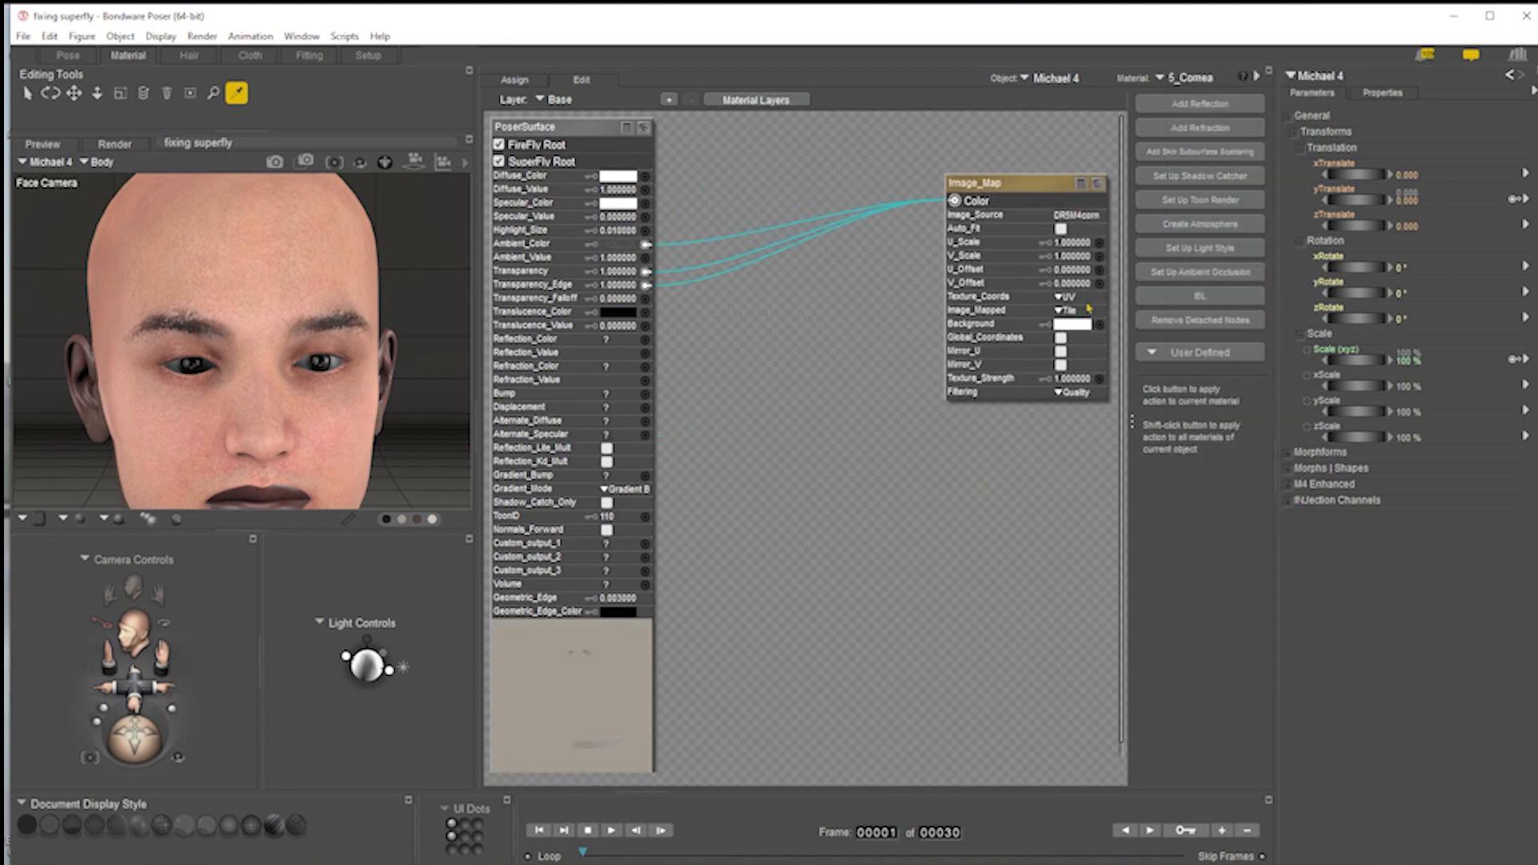
left_click(275, 162)
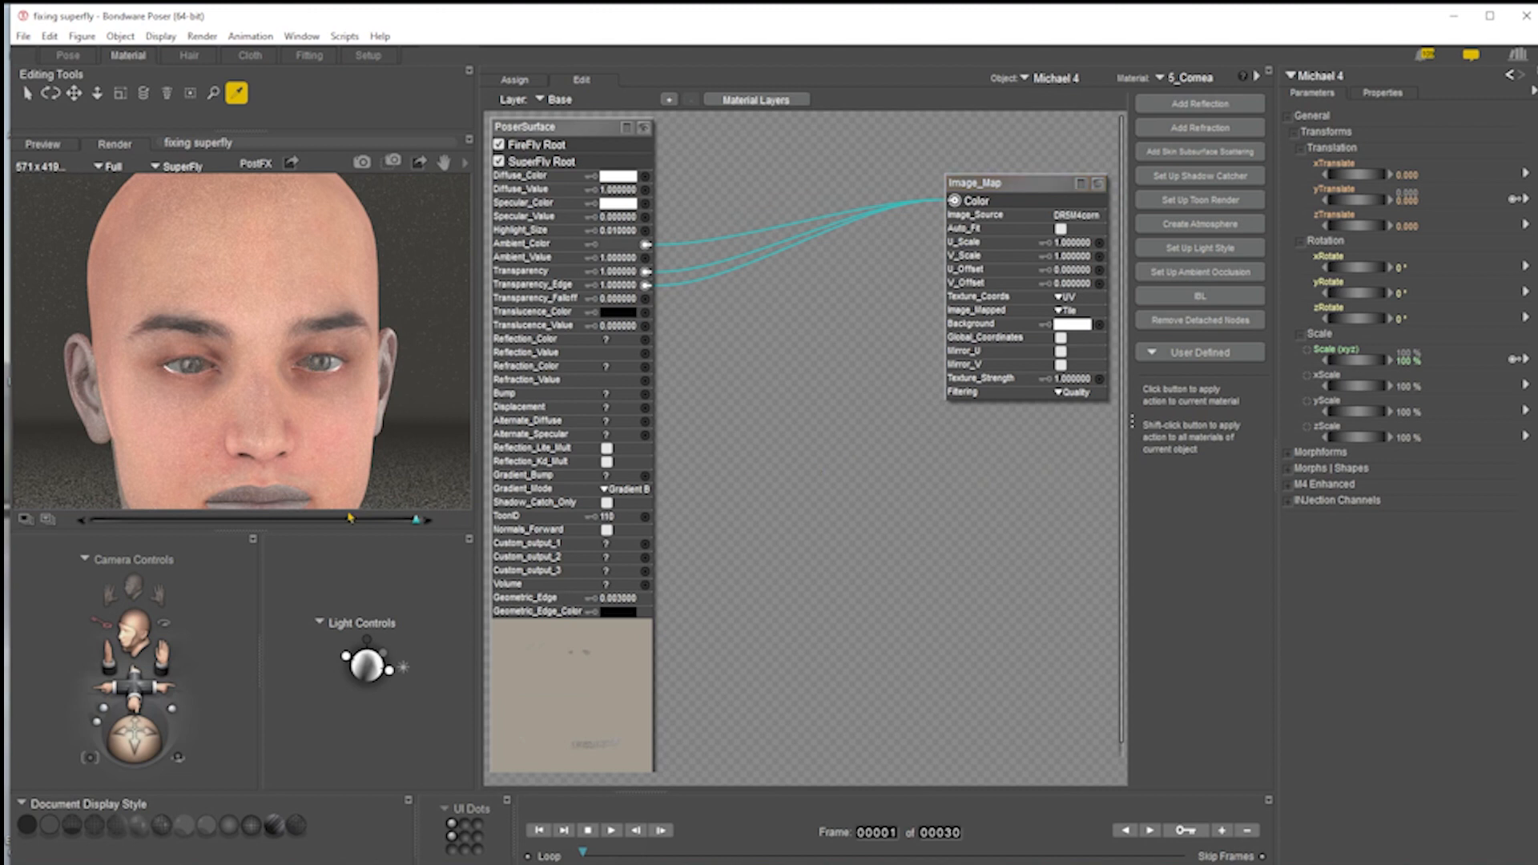
- Pick the 1_Lip material from the figure's lips and spread its nodes out, separating the Specular node
left_click(276, 493)
left_click(270, 488)
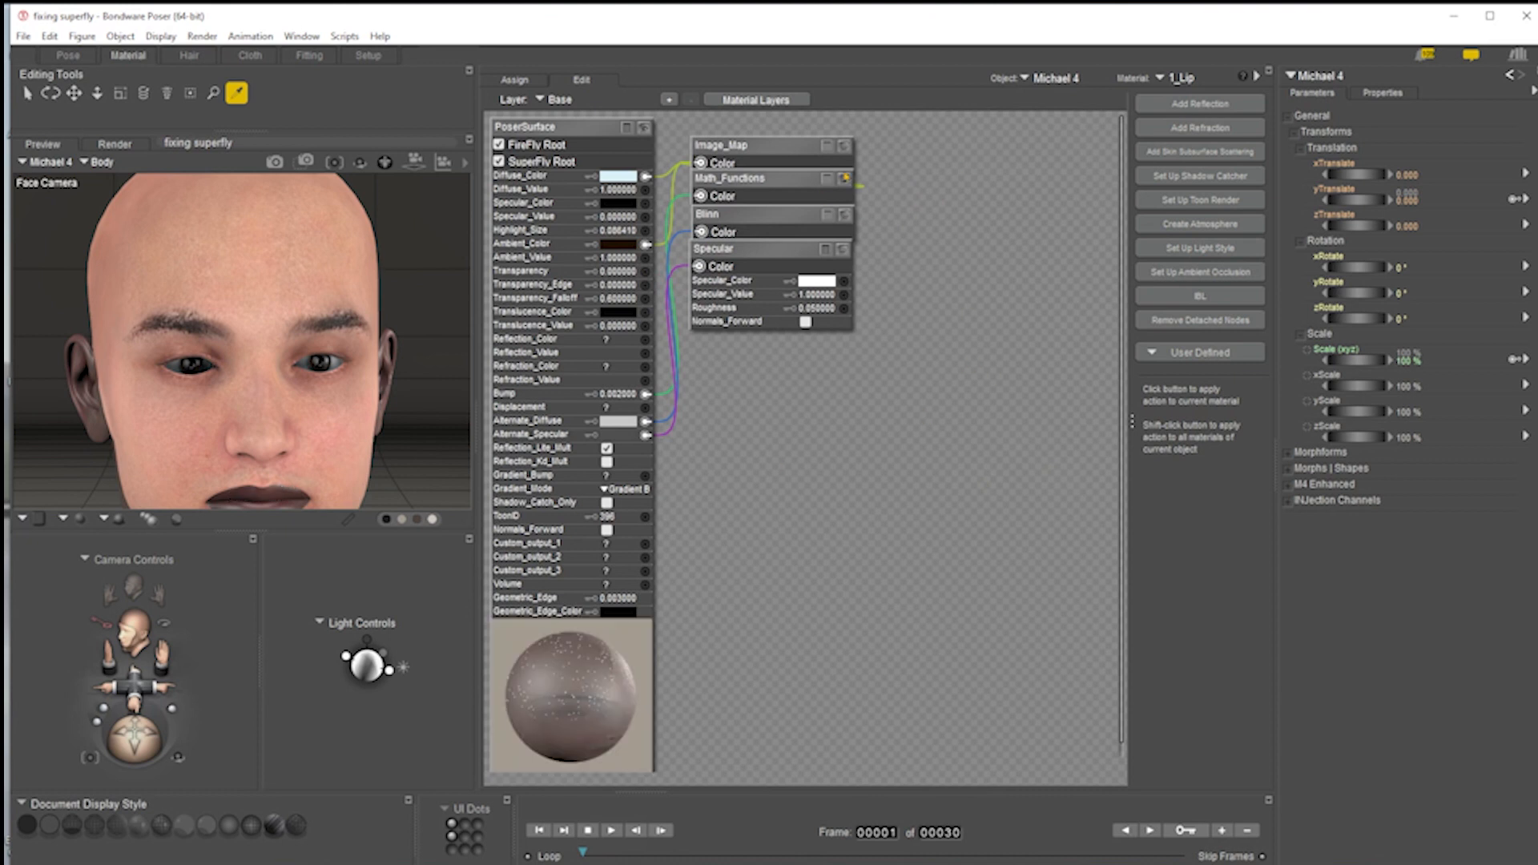
left_click_drag(955, 124, 716, 370)
left_click_drag(774, 288, 888, 385)
left_click(880, 539)
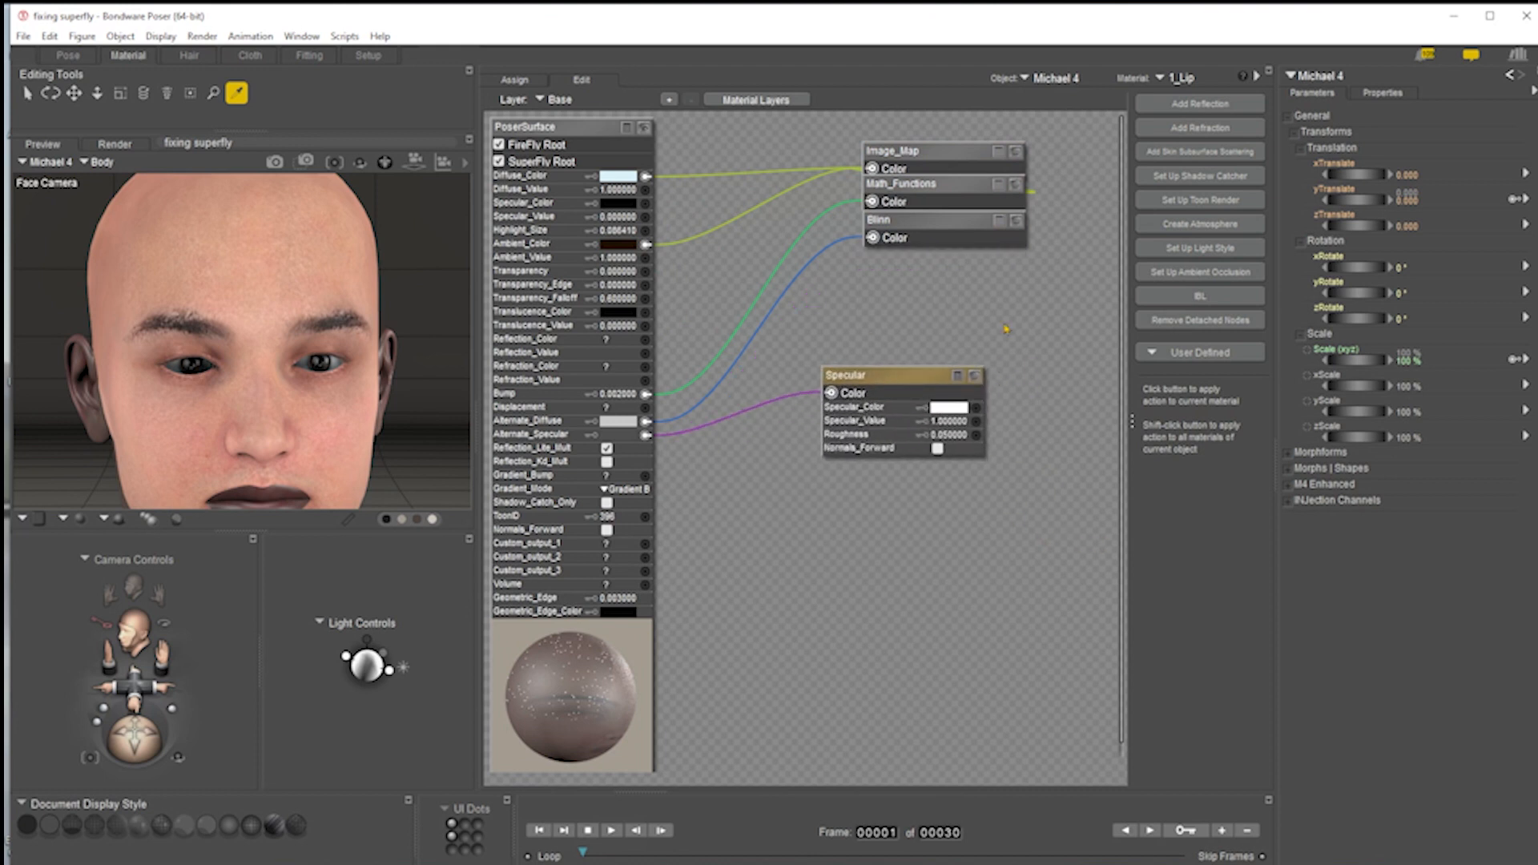
- Set the lip material's Specular node to a Specular_Value of .5 and render the head
left_click(948, 421)
type("2")
key("Return")
left_click(935, 420)
key("BackSpace")
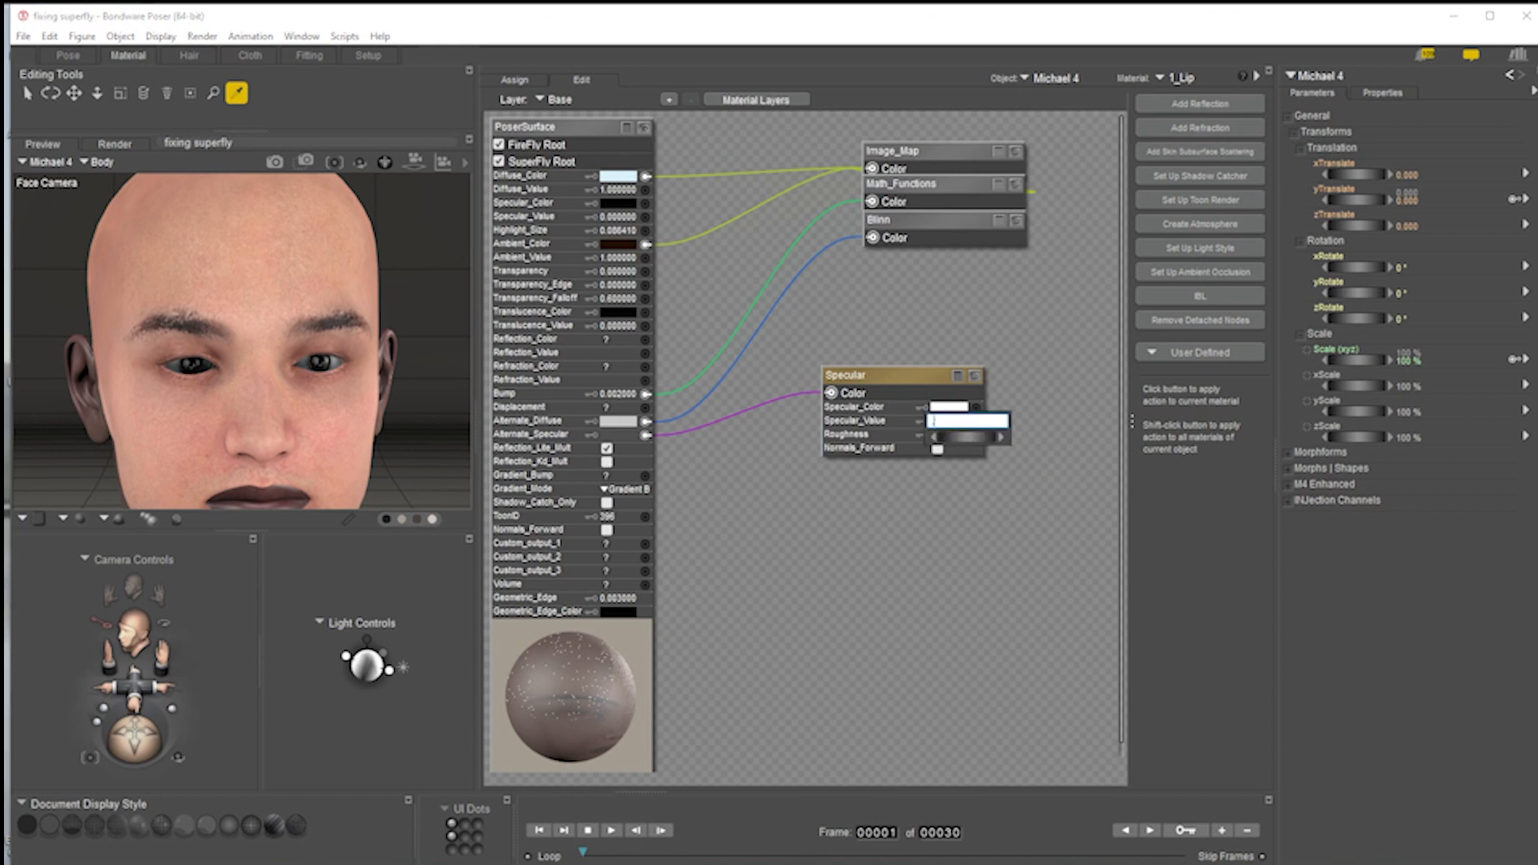
key("Return")
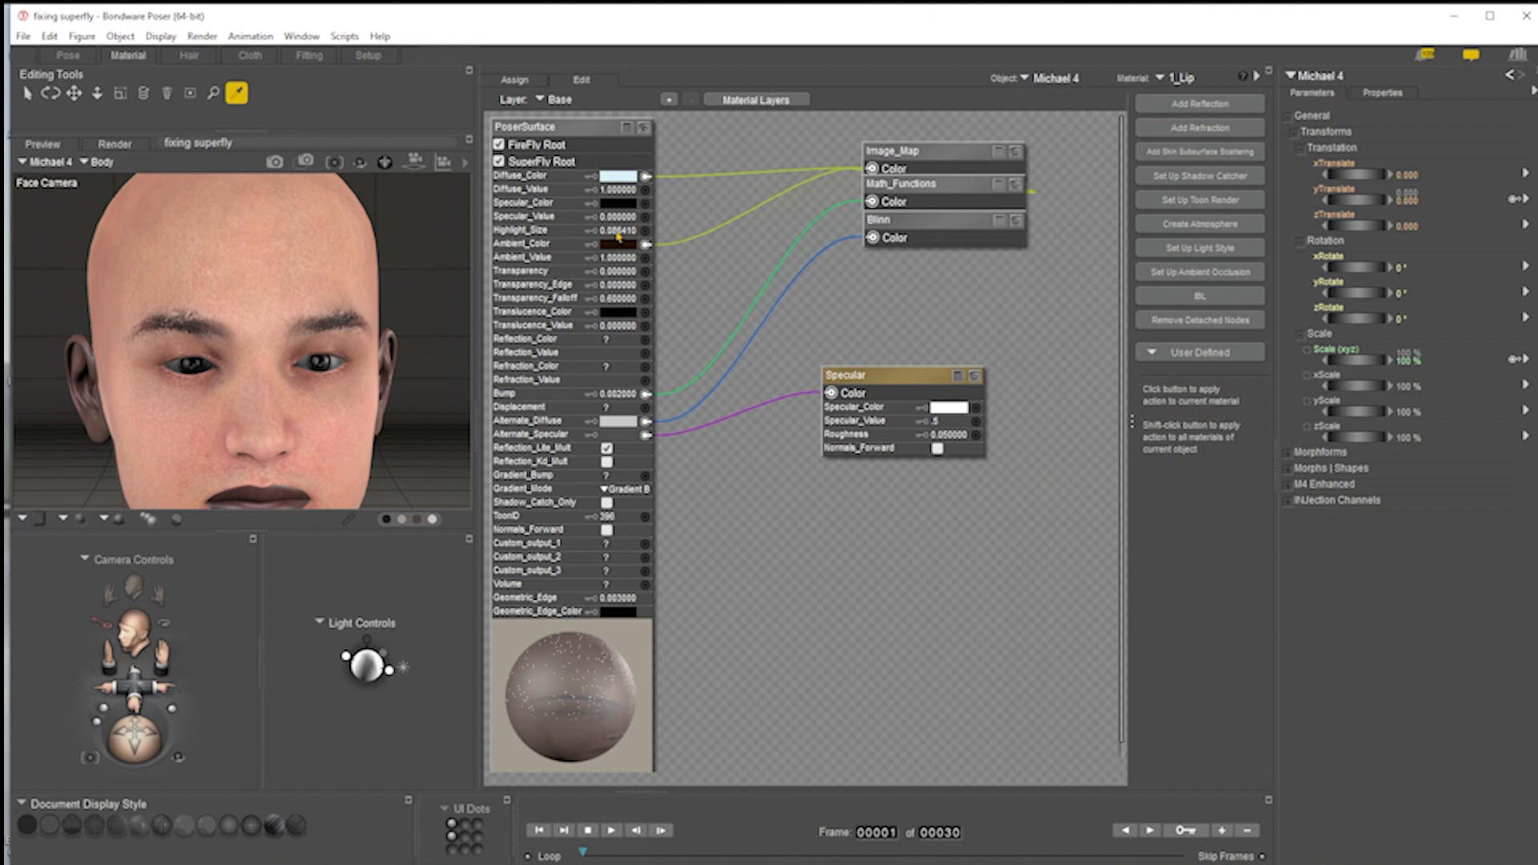
left_click(276, 163)
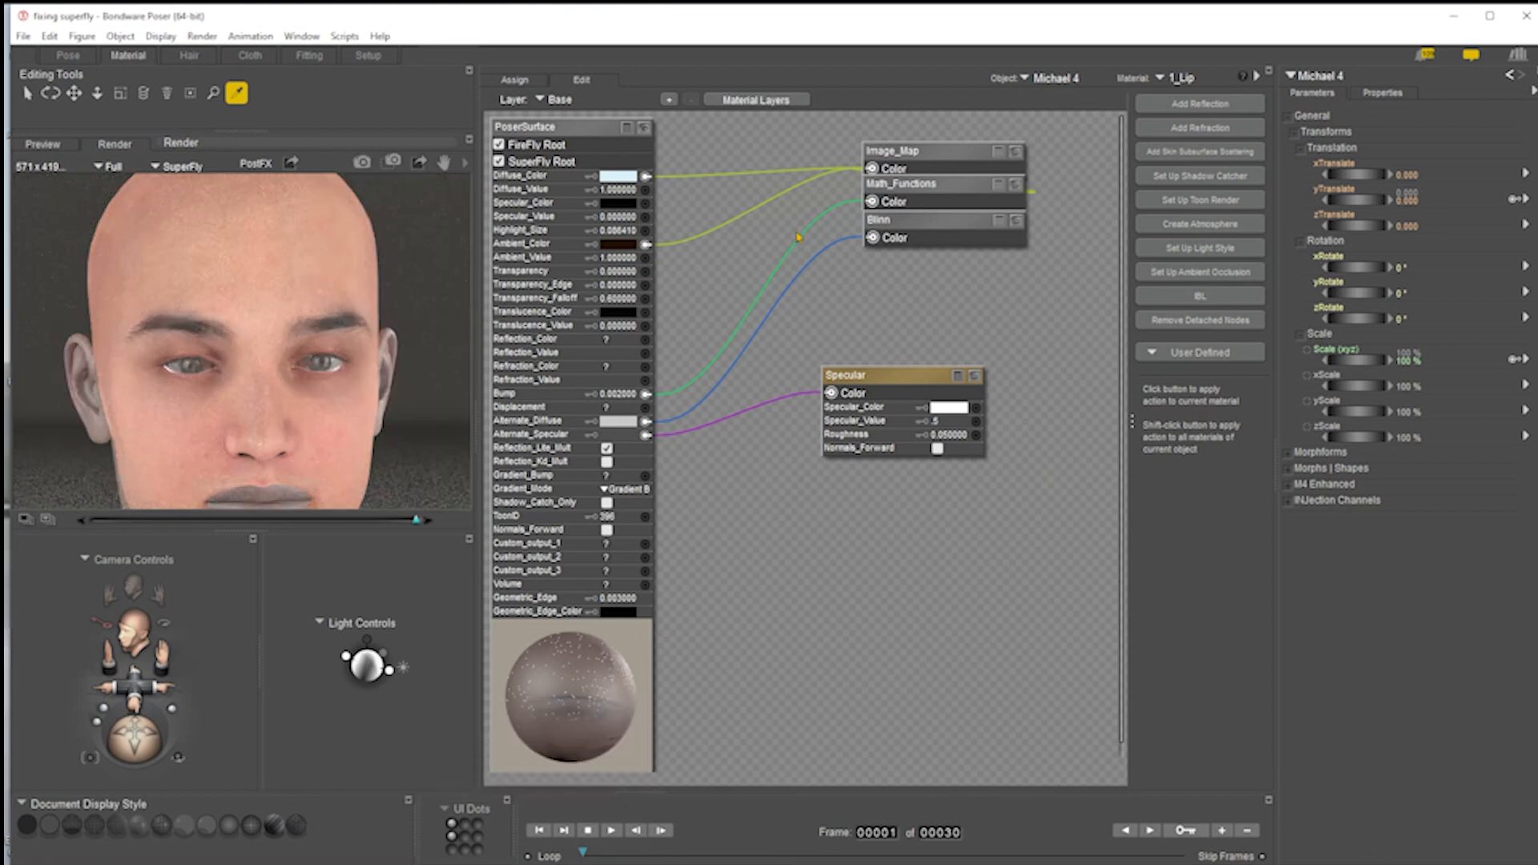
- Move Math_Functions just above the Specular node, set the lip material's Ambient_Value to 0 and show the Image_Map texture preview
left_click_drag(917, 186, 976, 277)
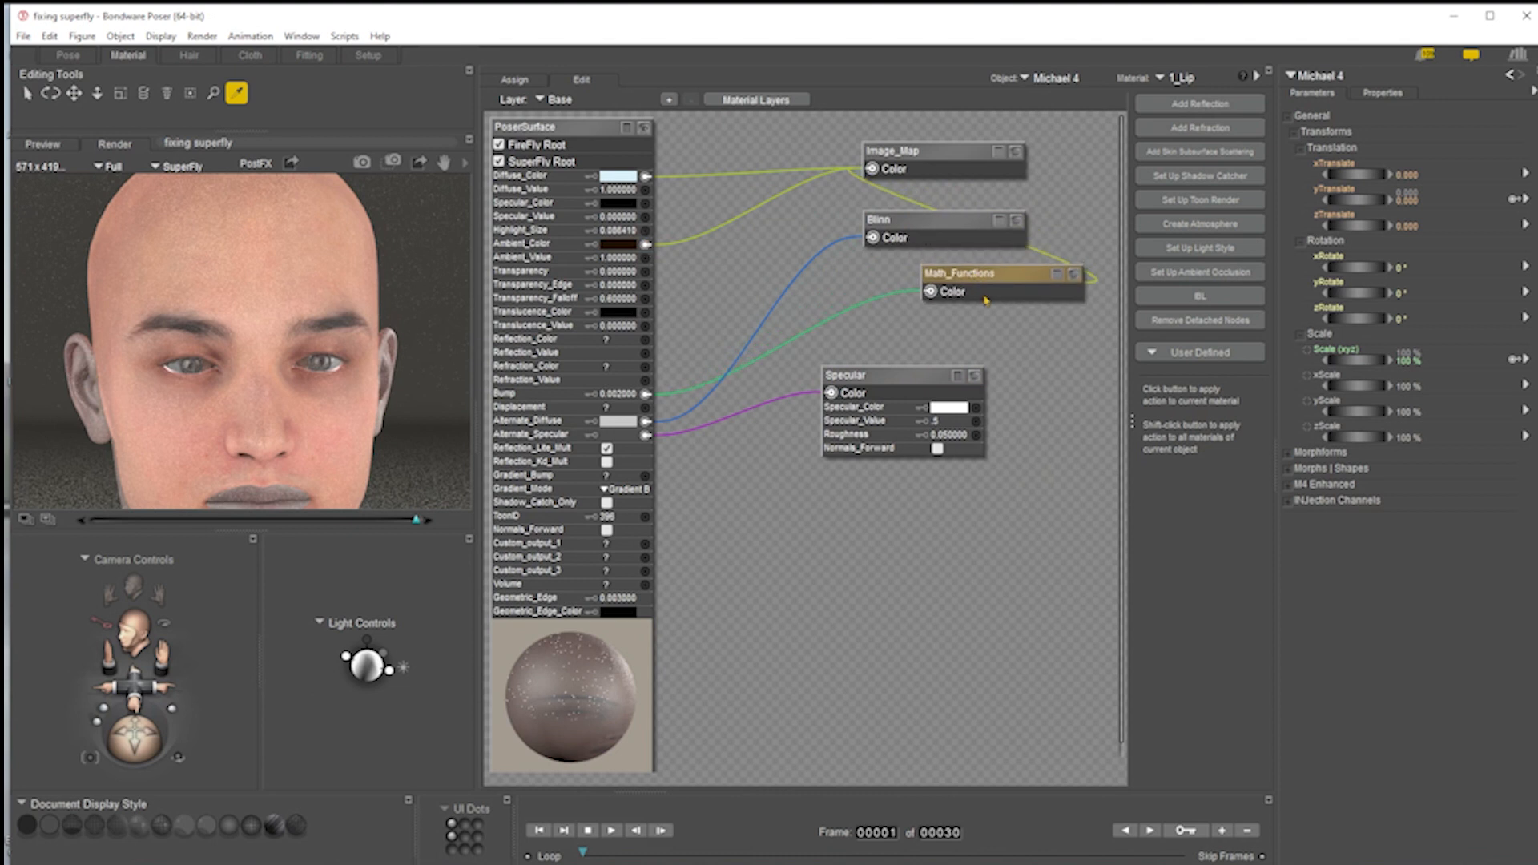
left_click_drag(983, 282, 840, 329)
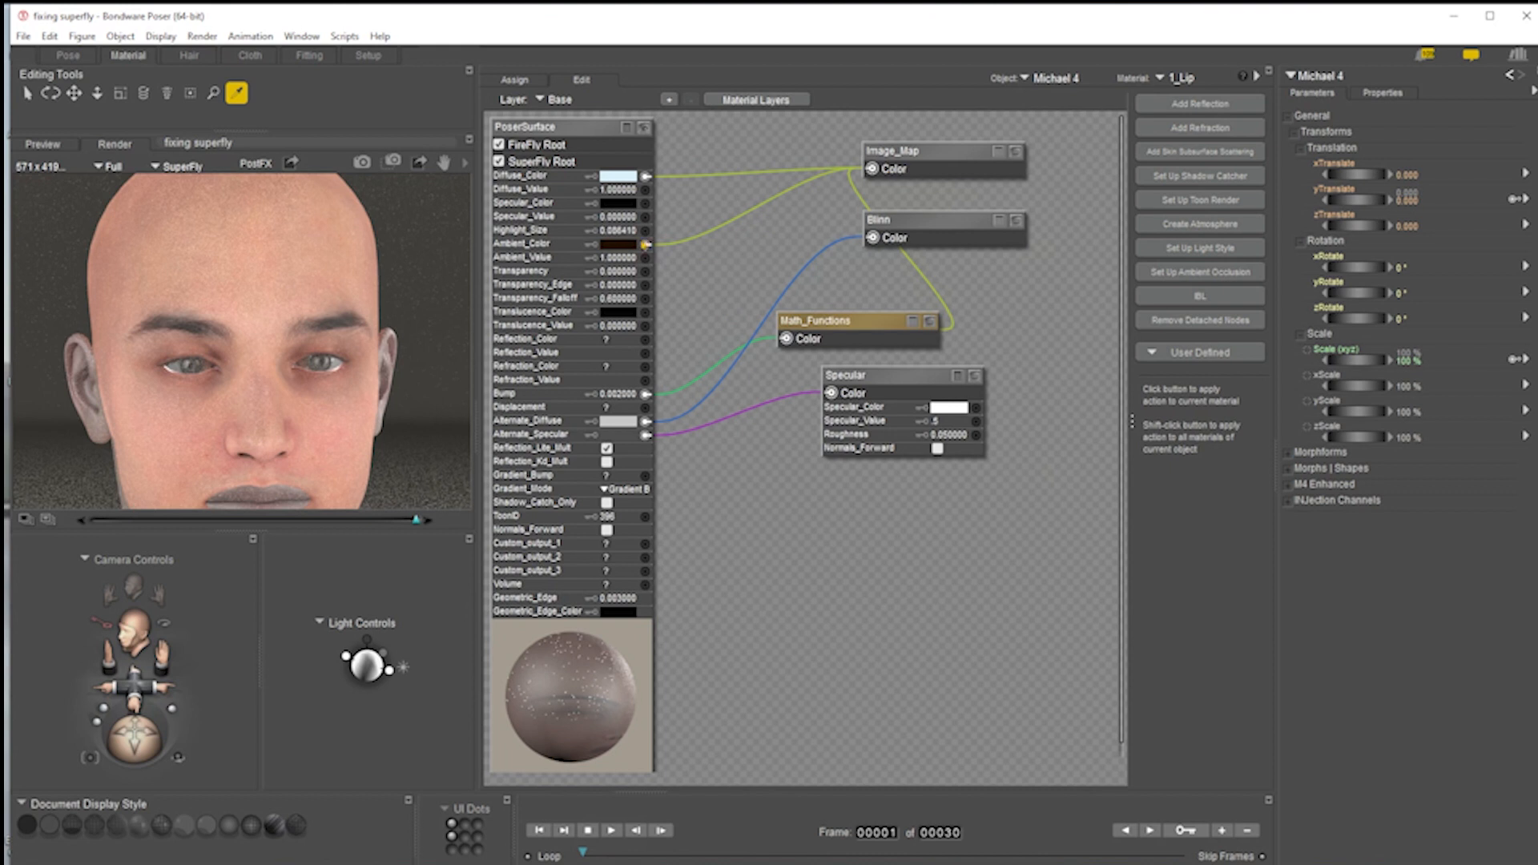
left_click(625, 257)
type("0")
key("Return")
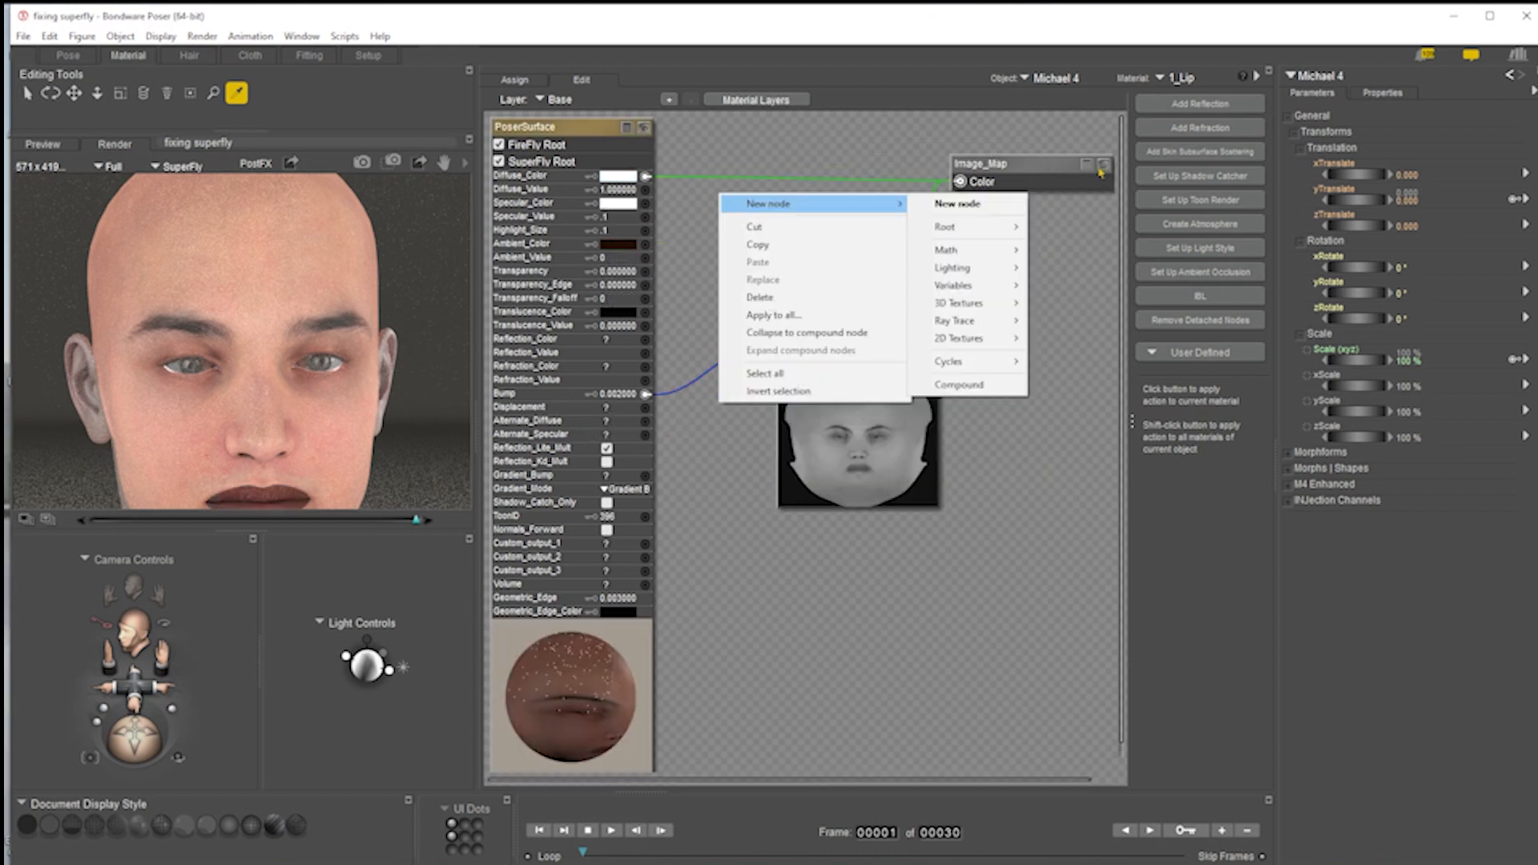
left_click(1102, 171)
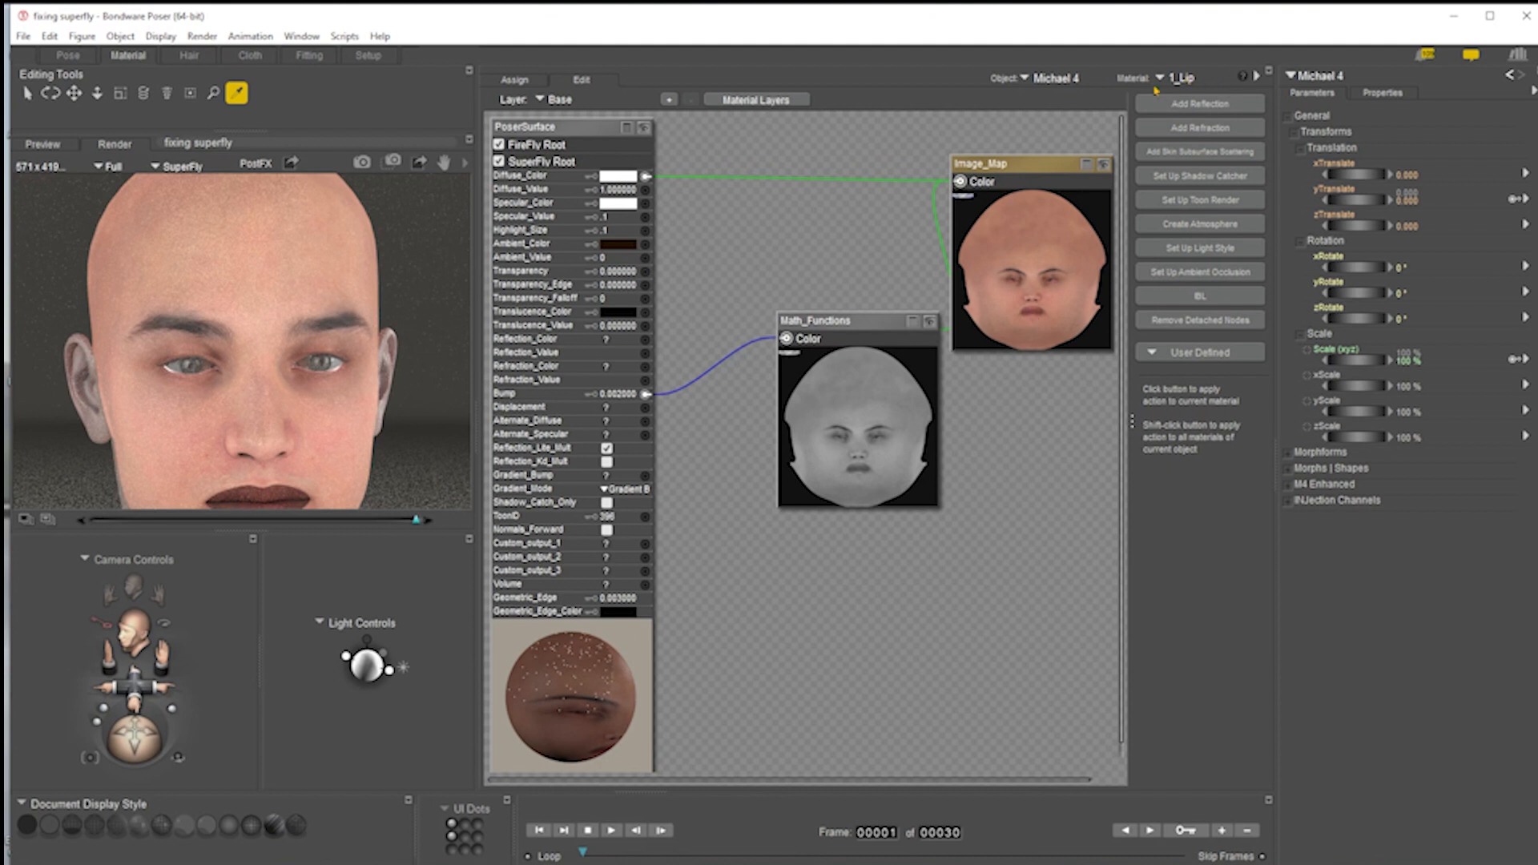
- Pick the 1_SkinFace material from the figure's forehead, set its Ambient_Value to 0 and render the head
left_click(258, 191)
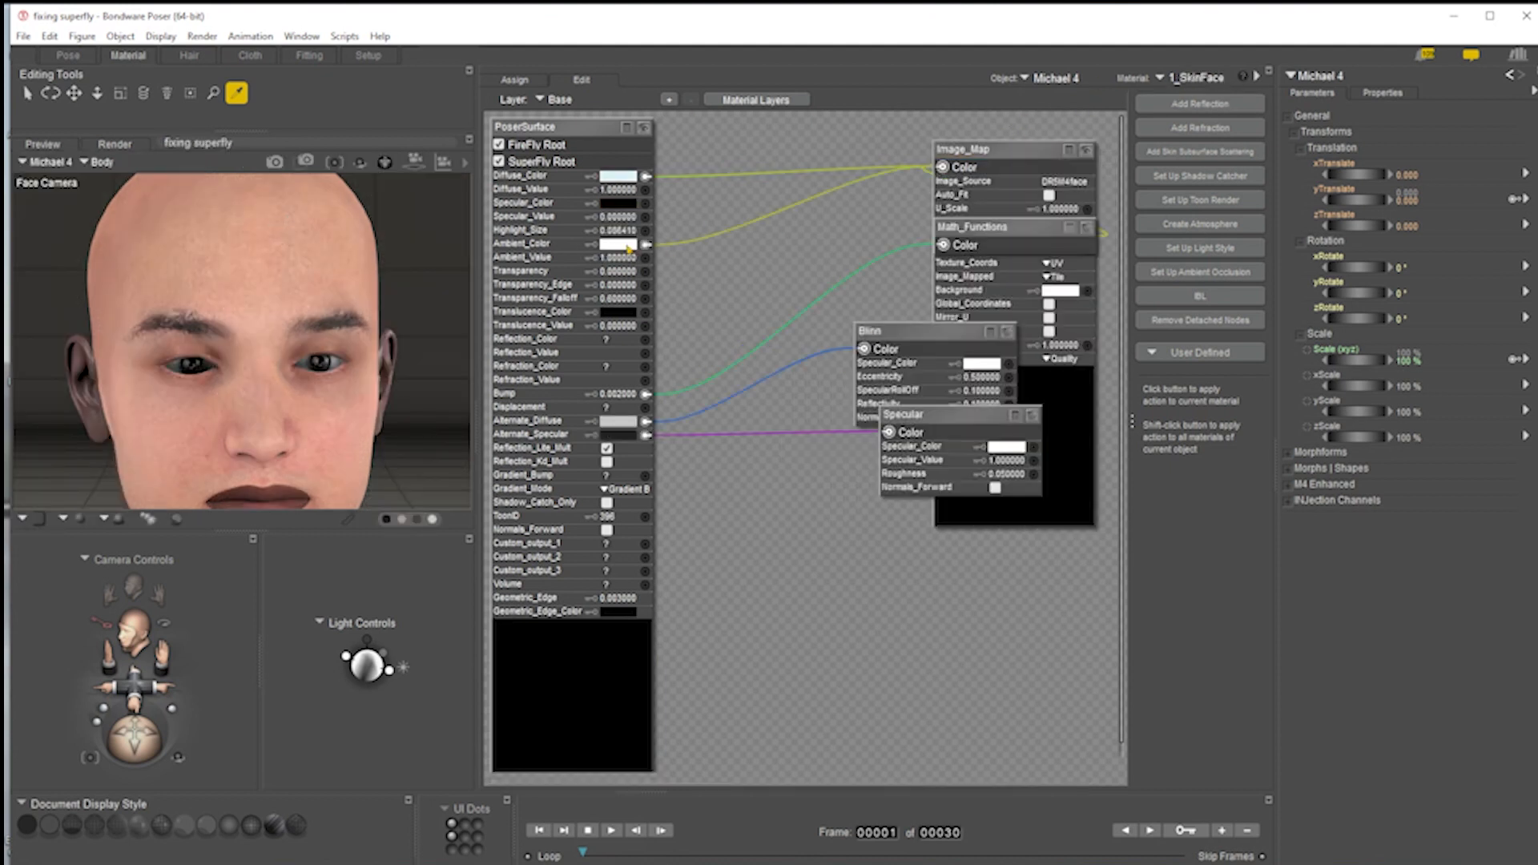
left_click(624, 257)
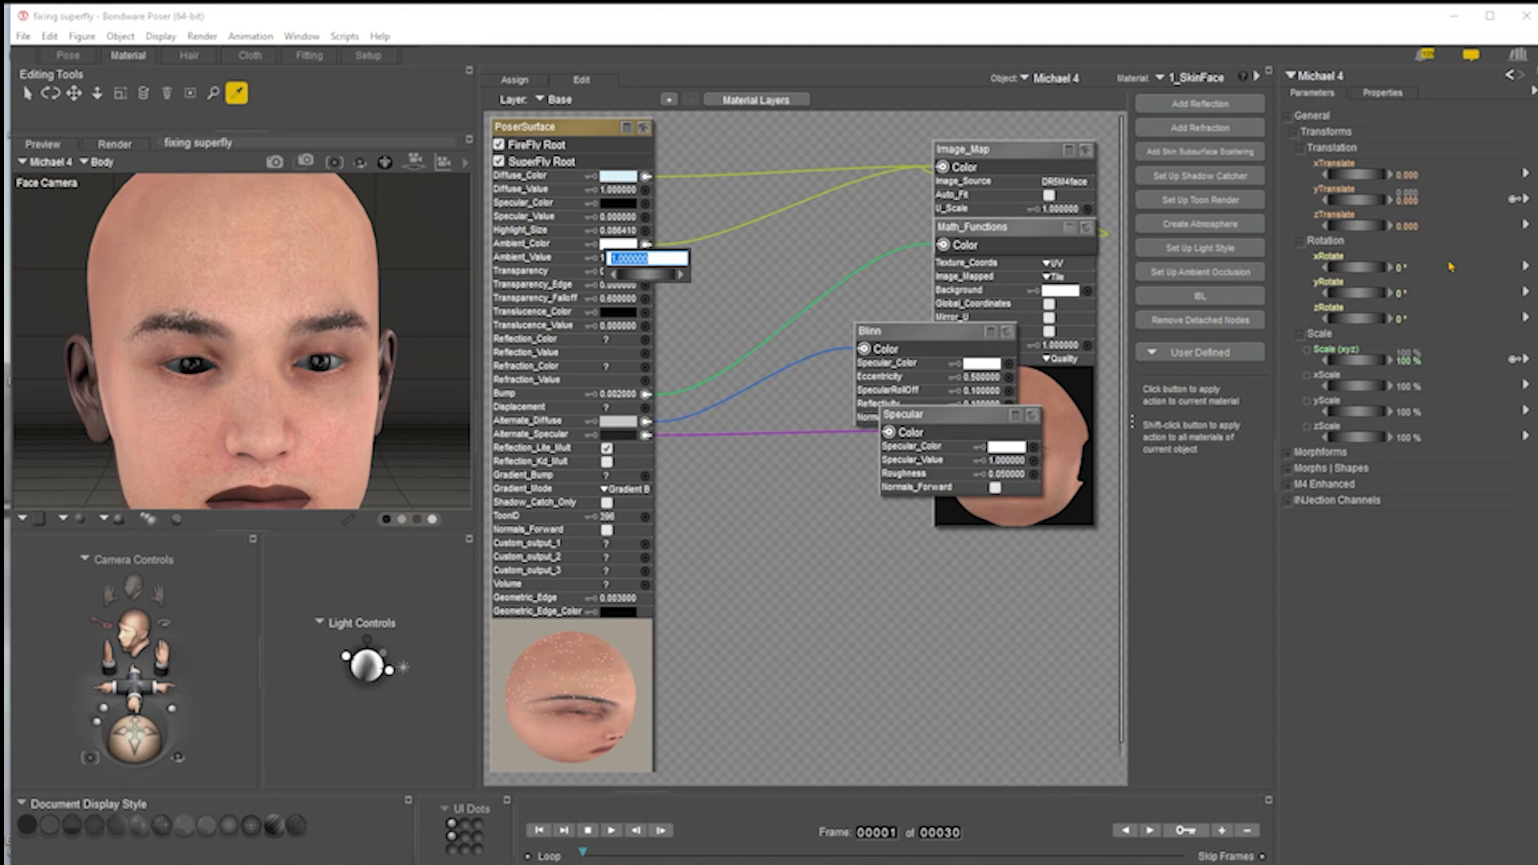
type("0")
key("Return")
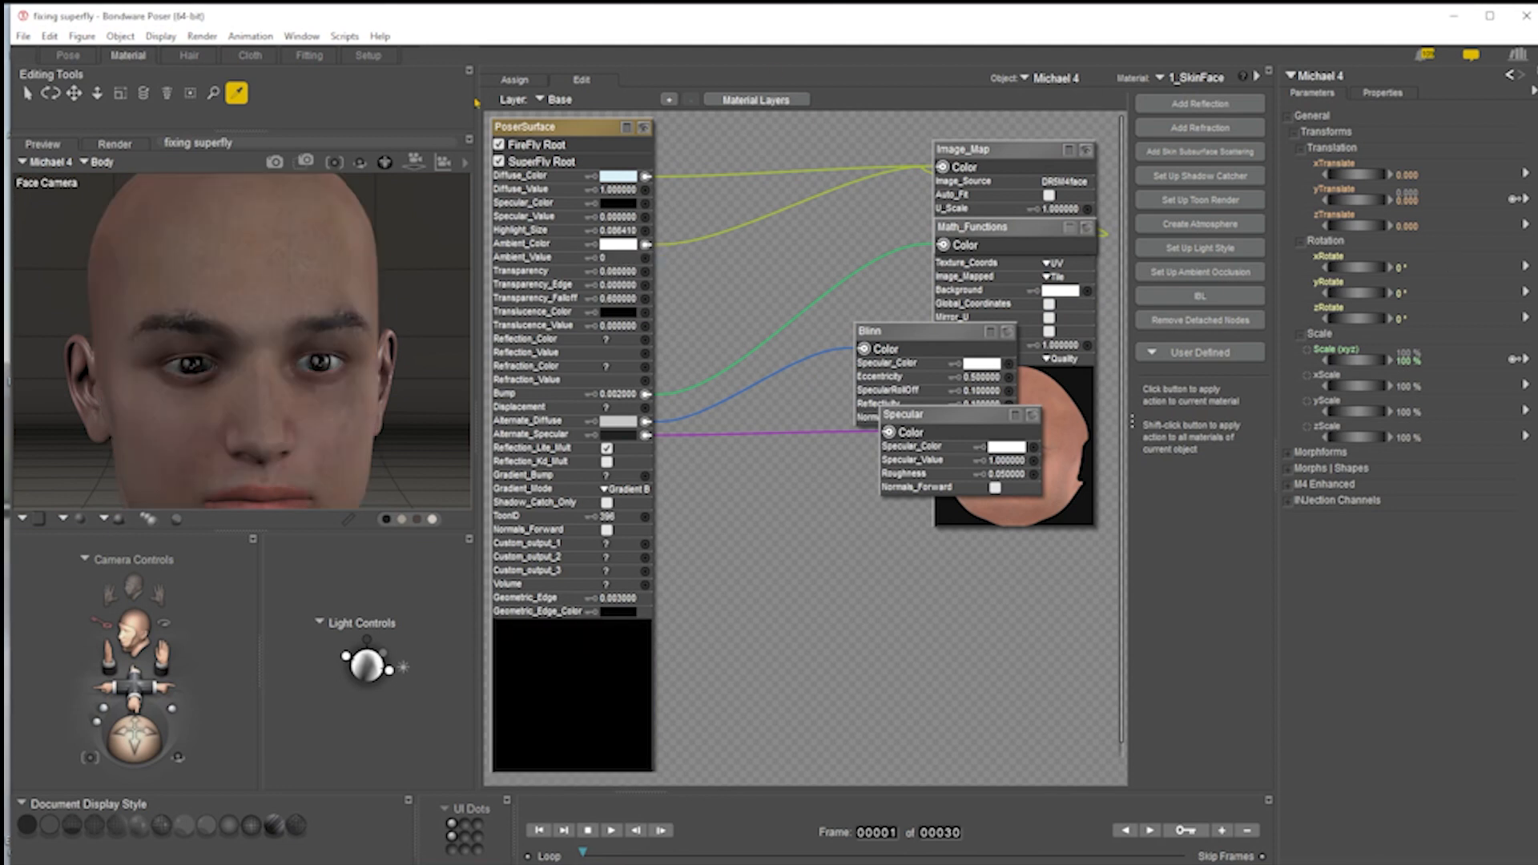
key("ctrl+r")
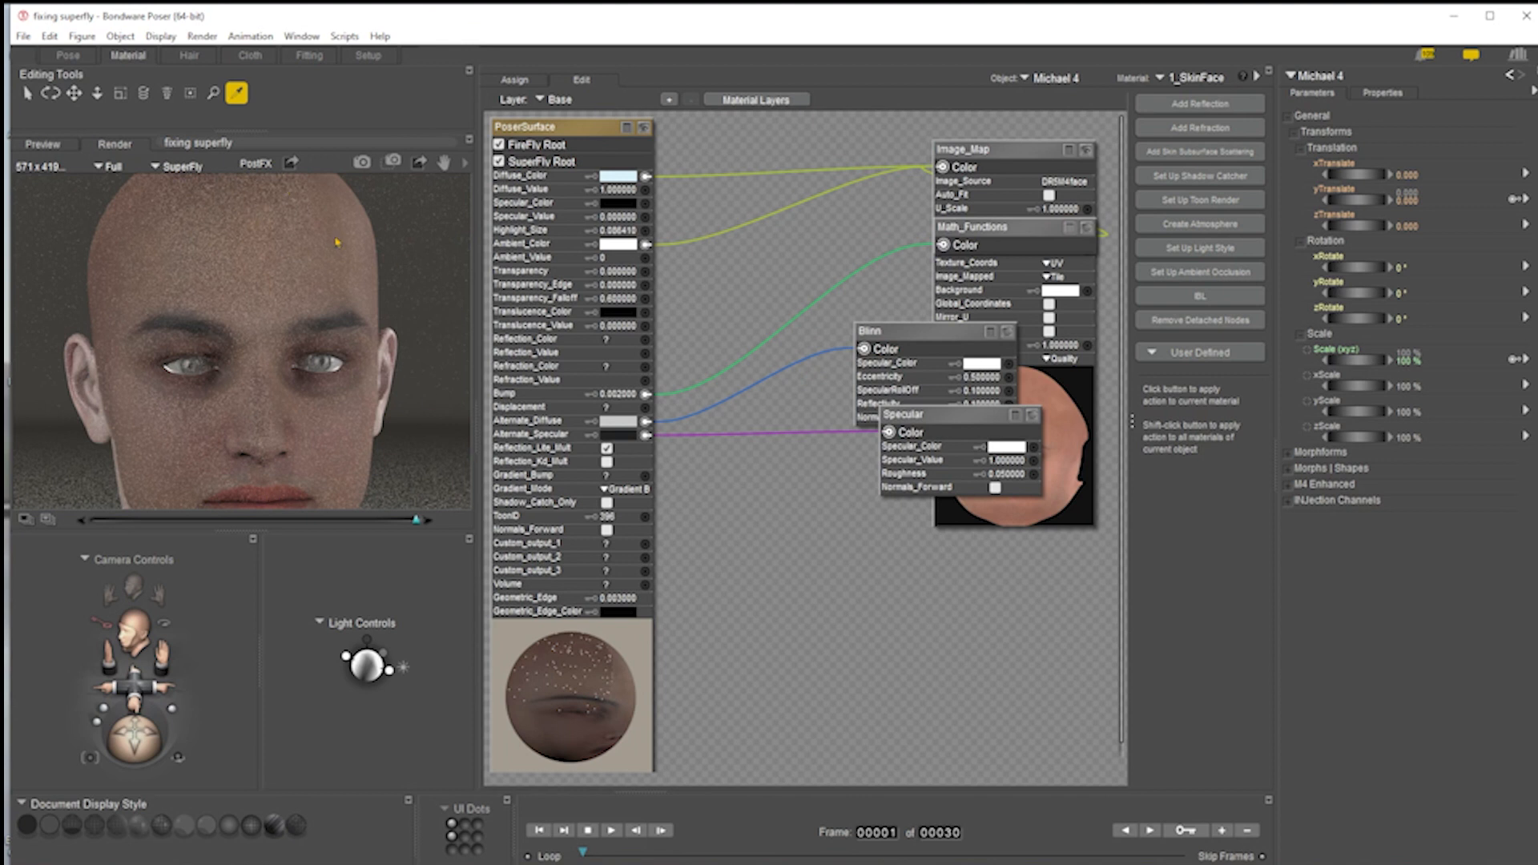
mouse_move(417, 522)
left_mouse_down()
mouse_move(224, 521)
mouse_move(416, 521)
left_mouse_up()
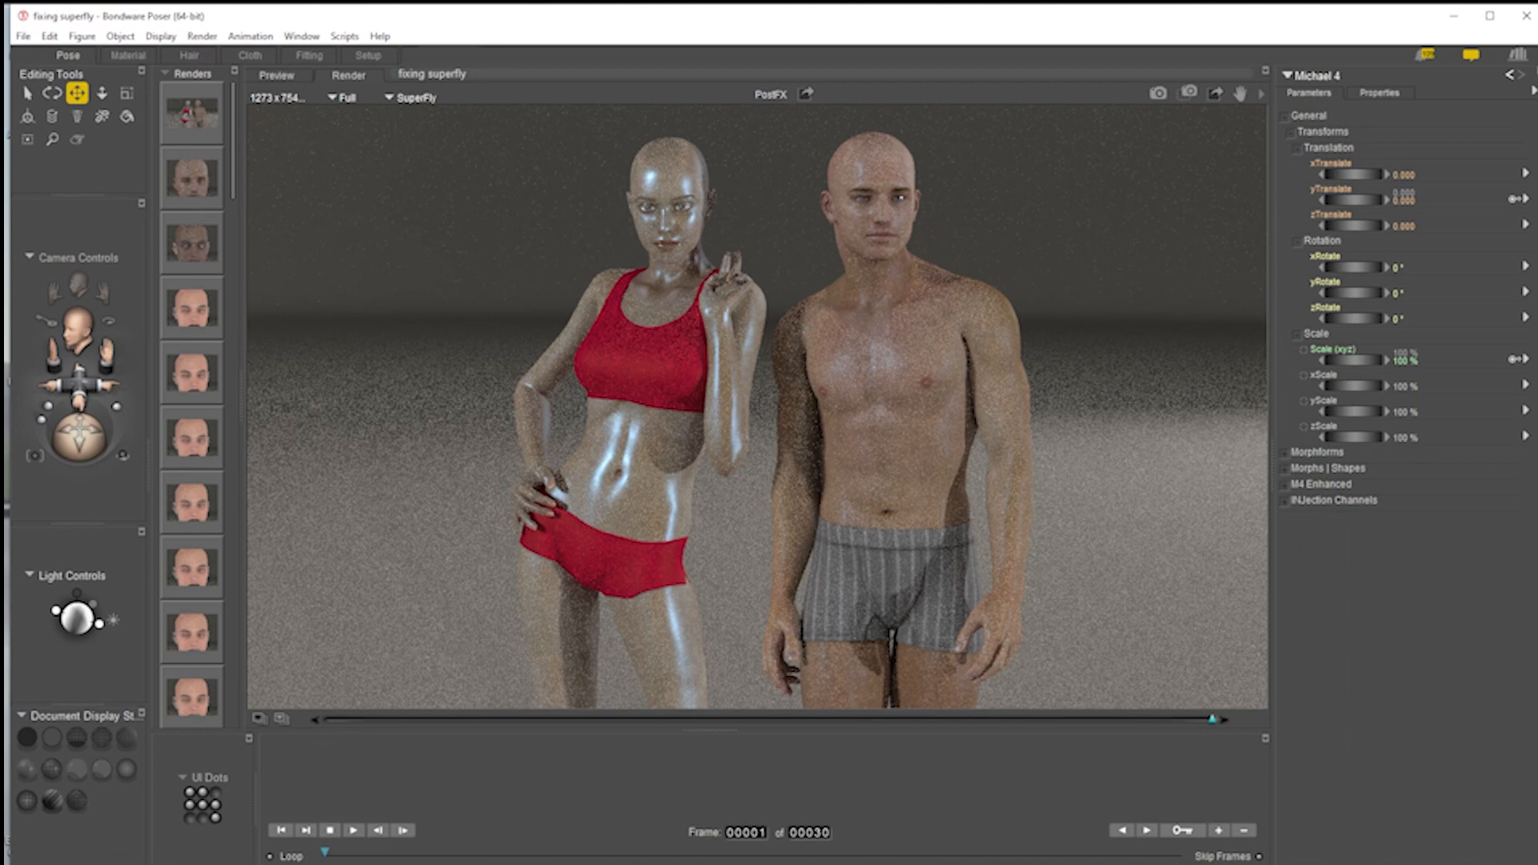
- Open a separate Poser 12 scene from the desktop, fit its window and shift the Main Camera on the Michael 4 figure
left_click(1454, 16)
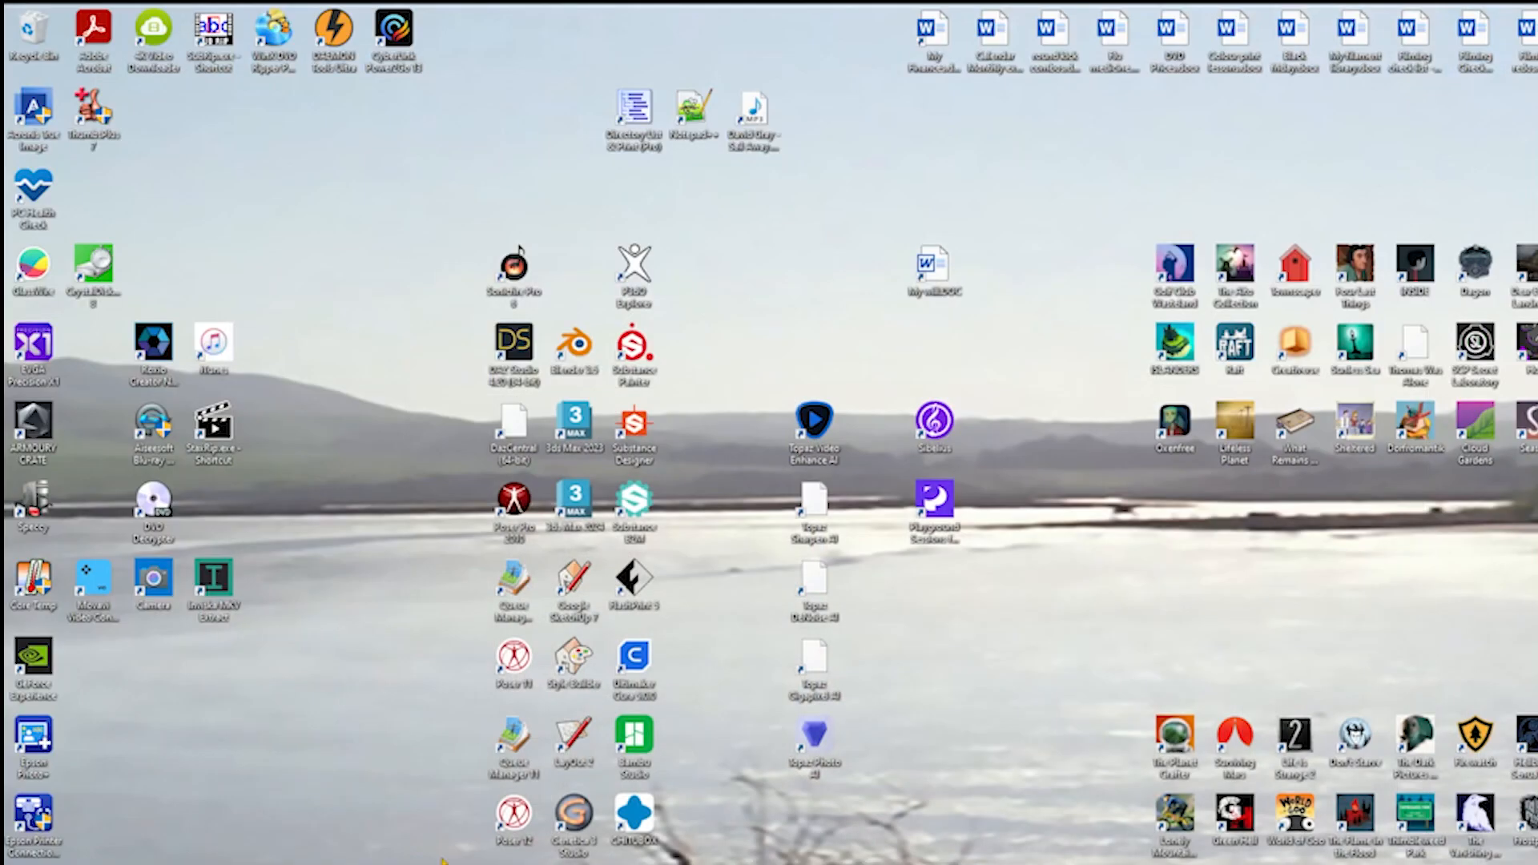
left_click(513, 817)
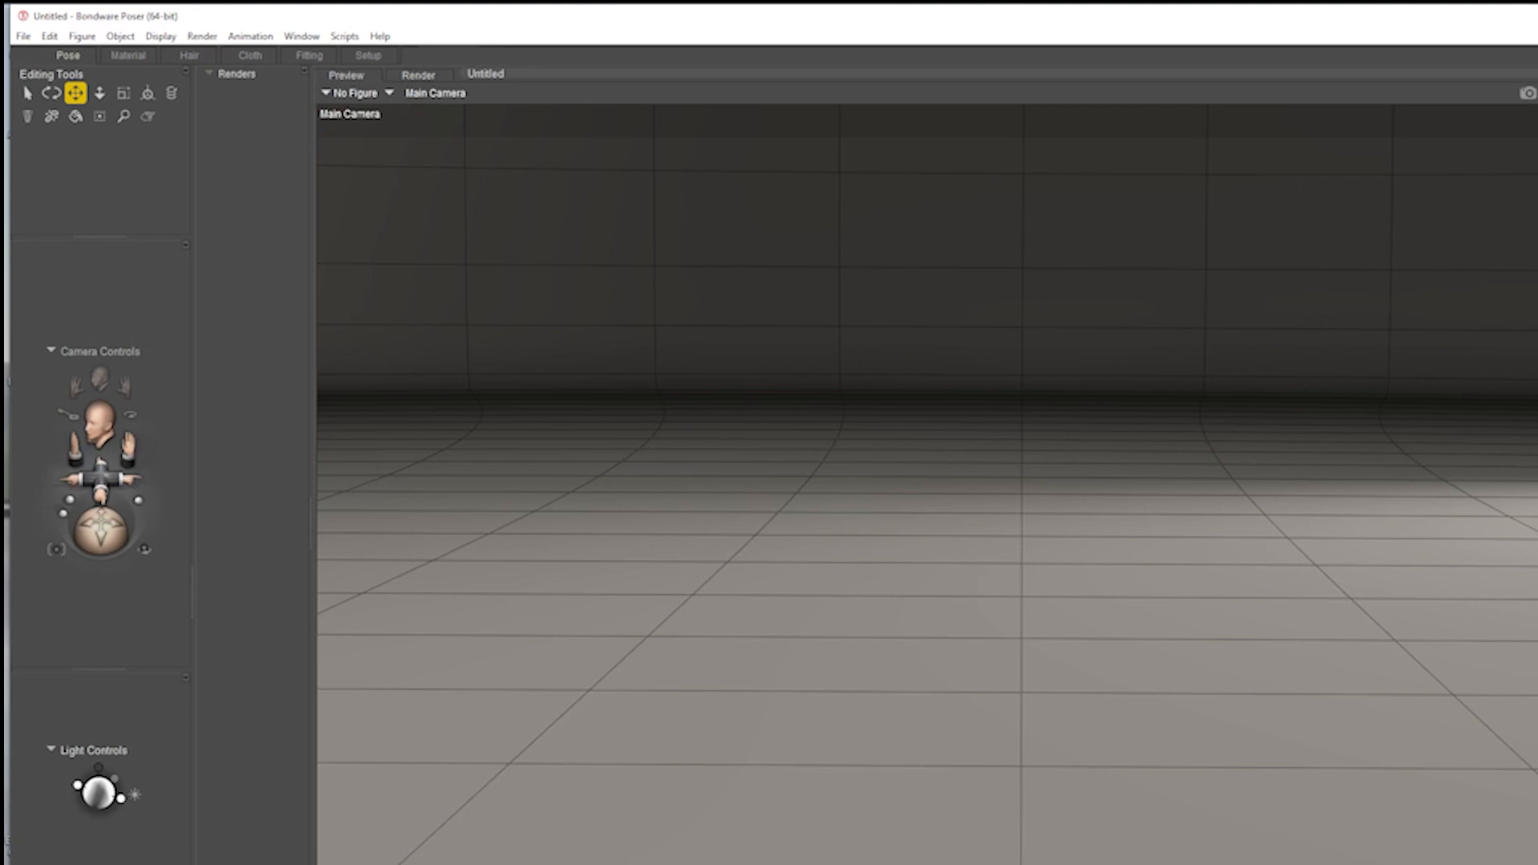
mouse_move(1537, 864)
left_mouse_down()
mouse_move(1137, 721)
mouse_move(1503, 817)
mouse_move(1534, 862)
left_mouse_up()
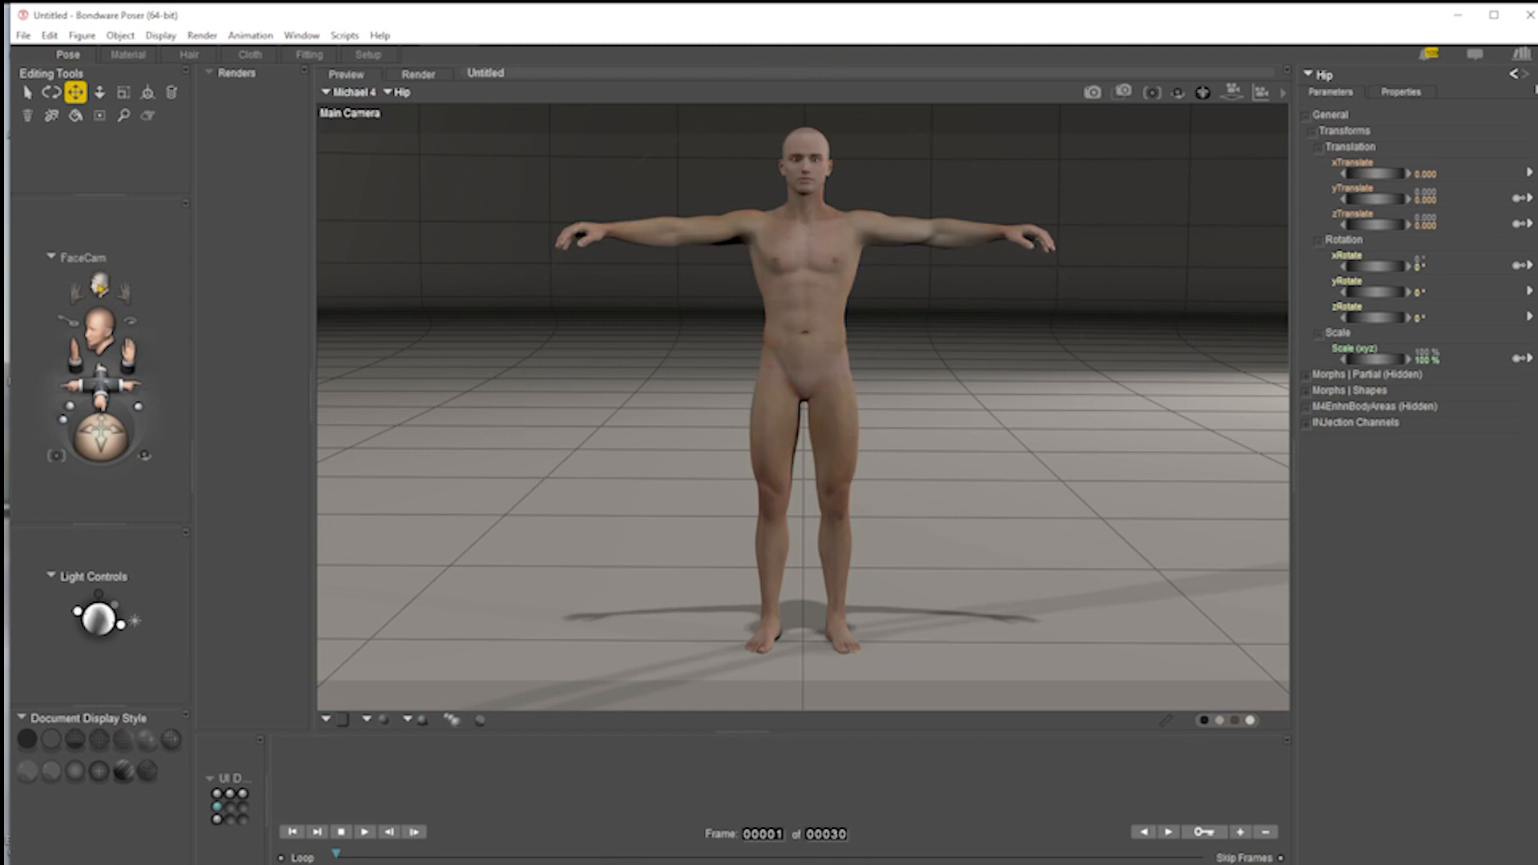
left_click_drag(97, 374, 128, 358)
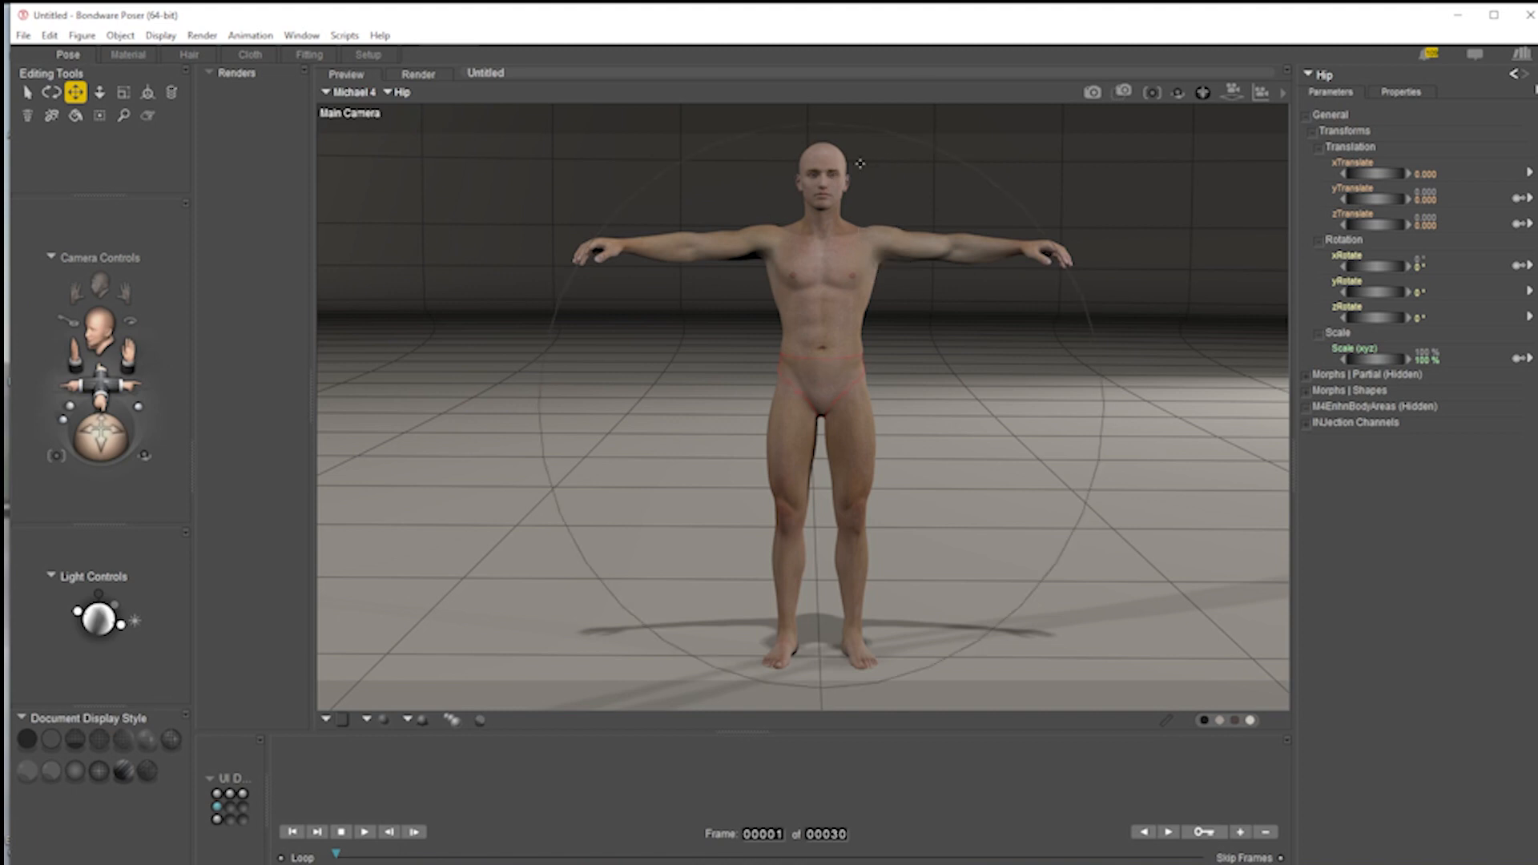
- Set the render dimensions to match the preview window
left_click(1123, 92)
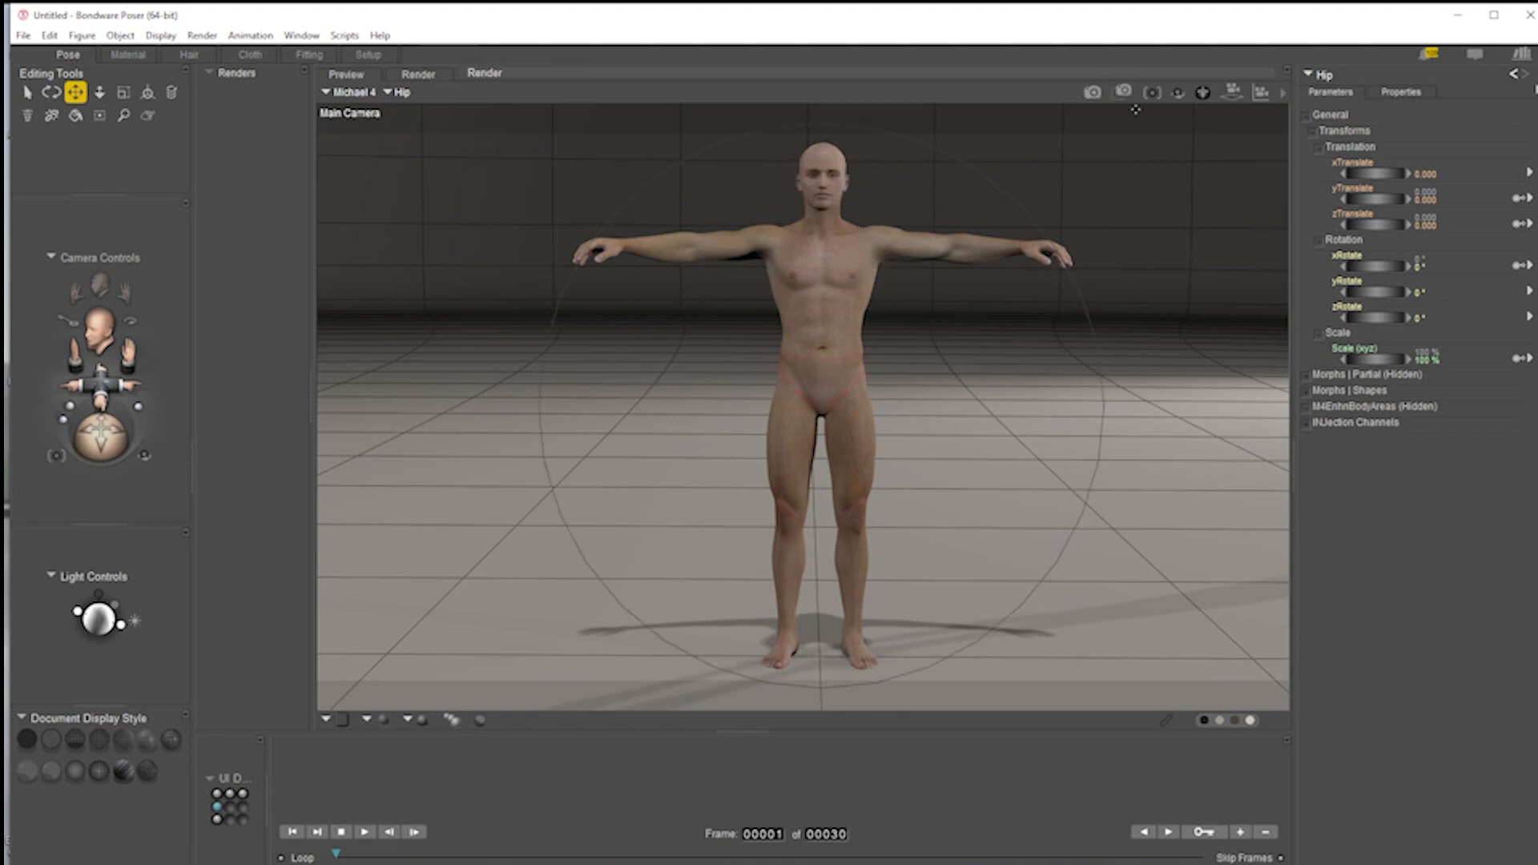
left_click(1287, 96)
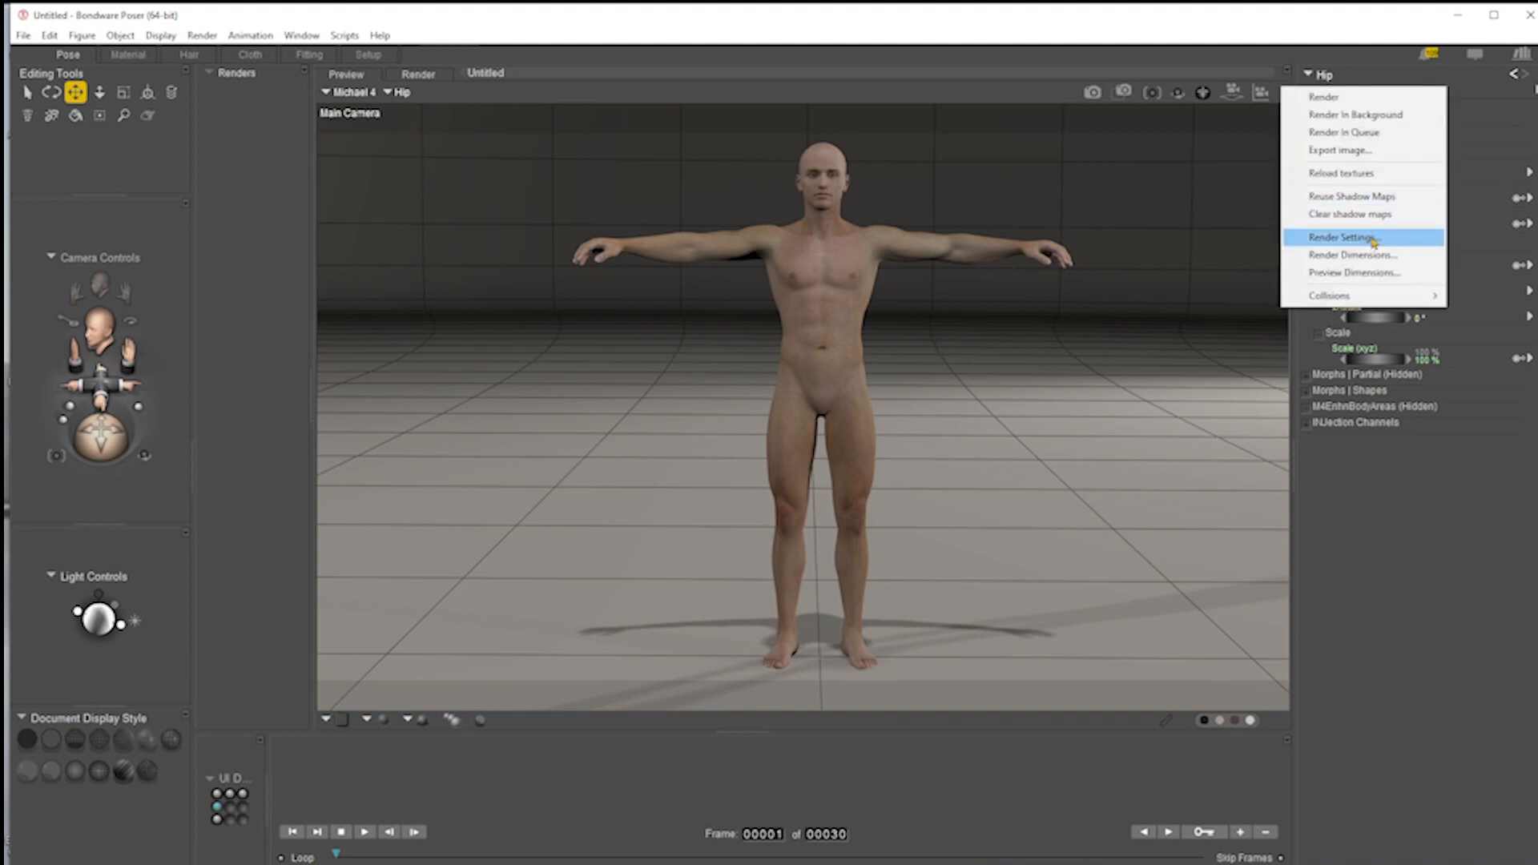
left_click(1354, 254)
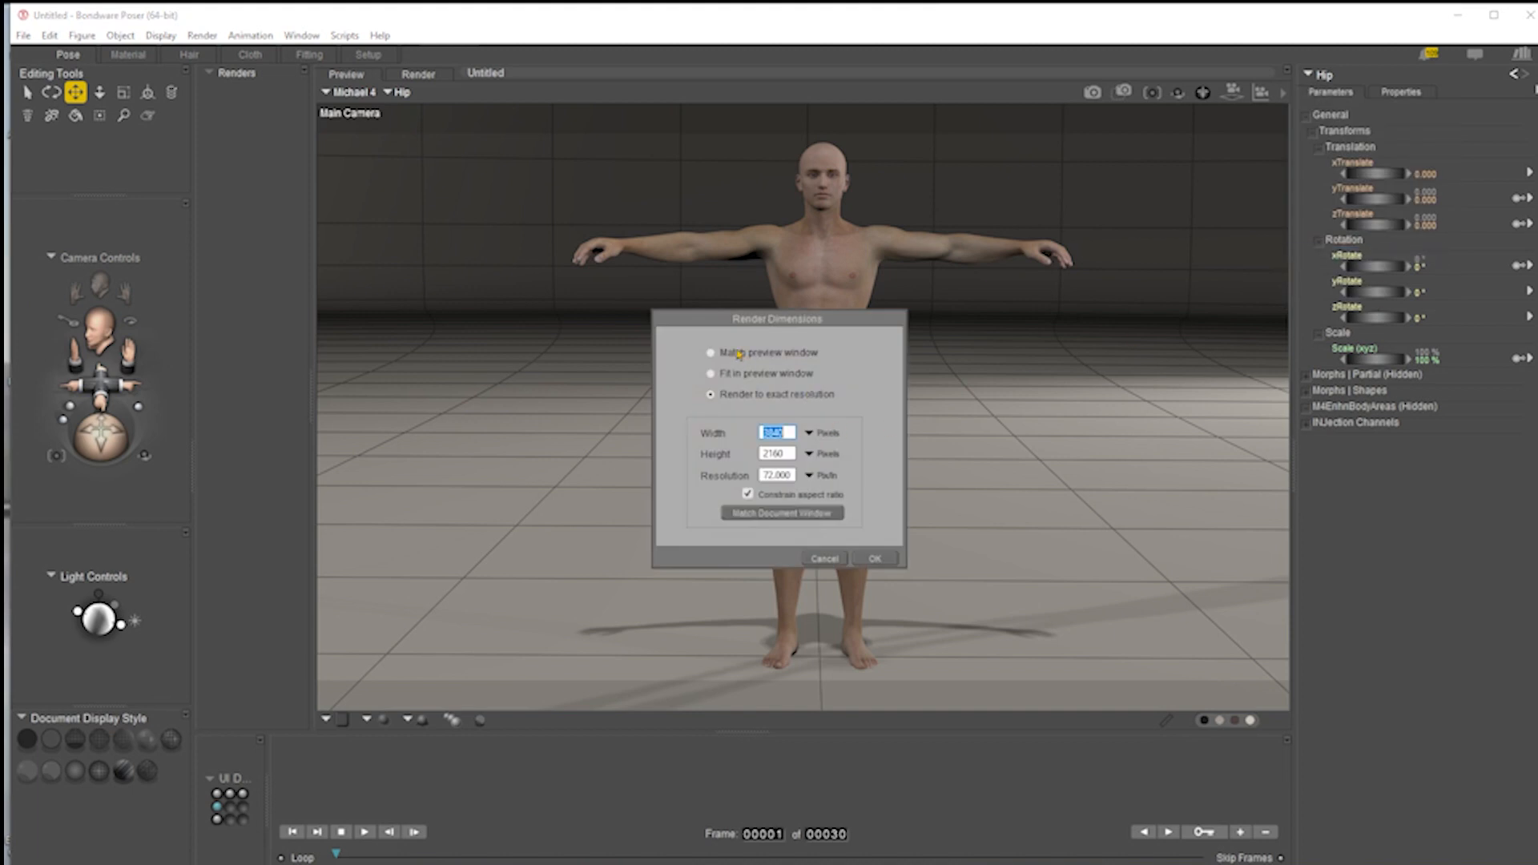
left_click(875, 559)
- Turn off Apply Post Effects to Render in the SuperFly render settings and render the figure
left_click(1283, 96)
left_click(1359, 239)
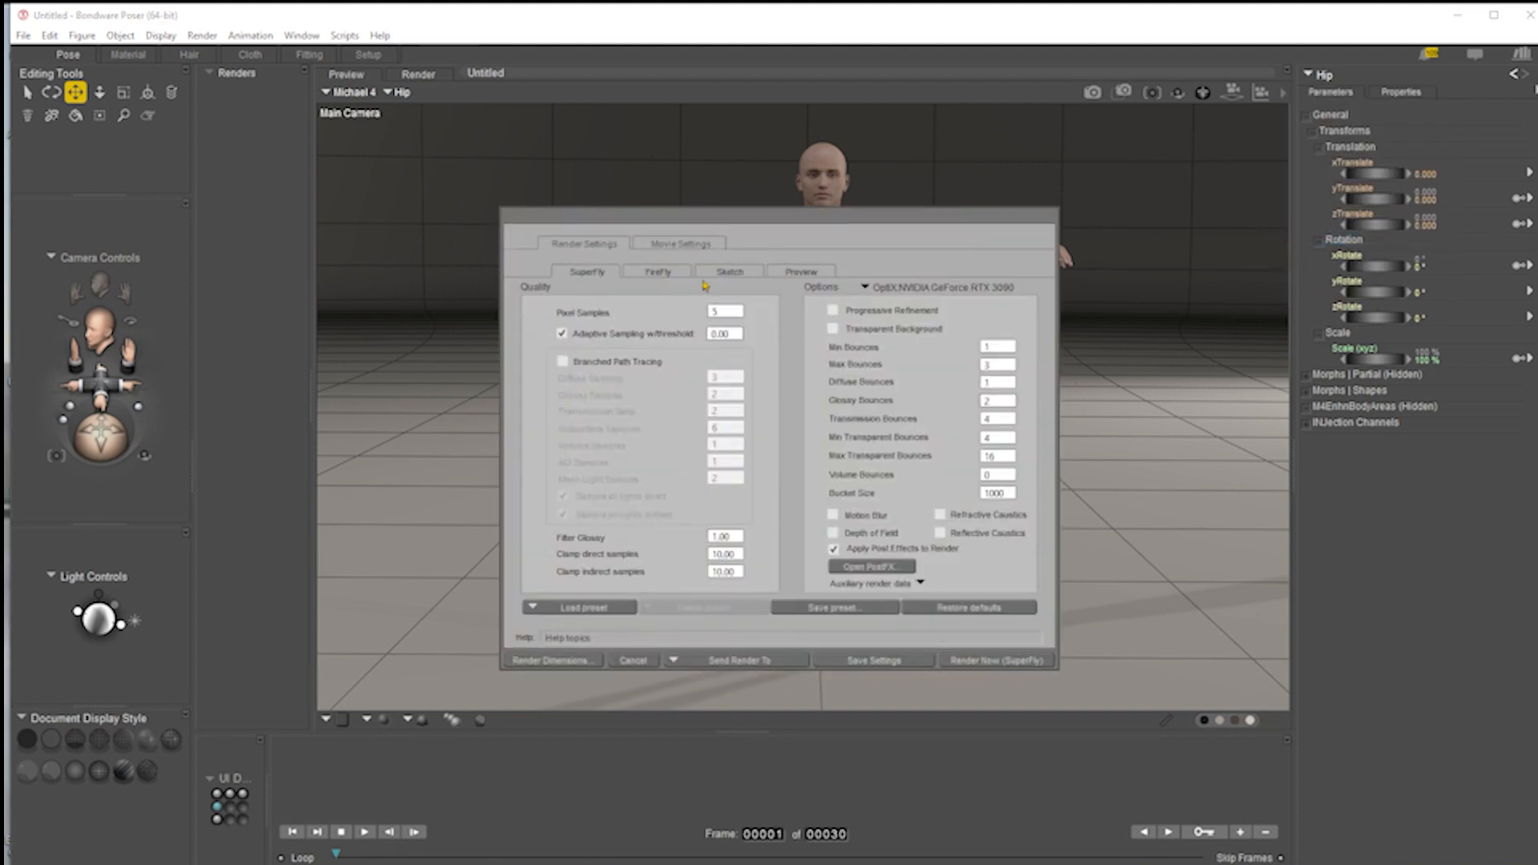
left_click(907, 553)
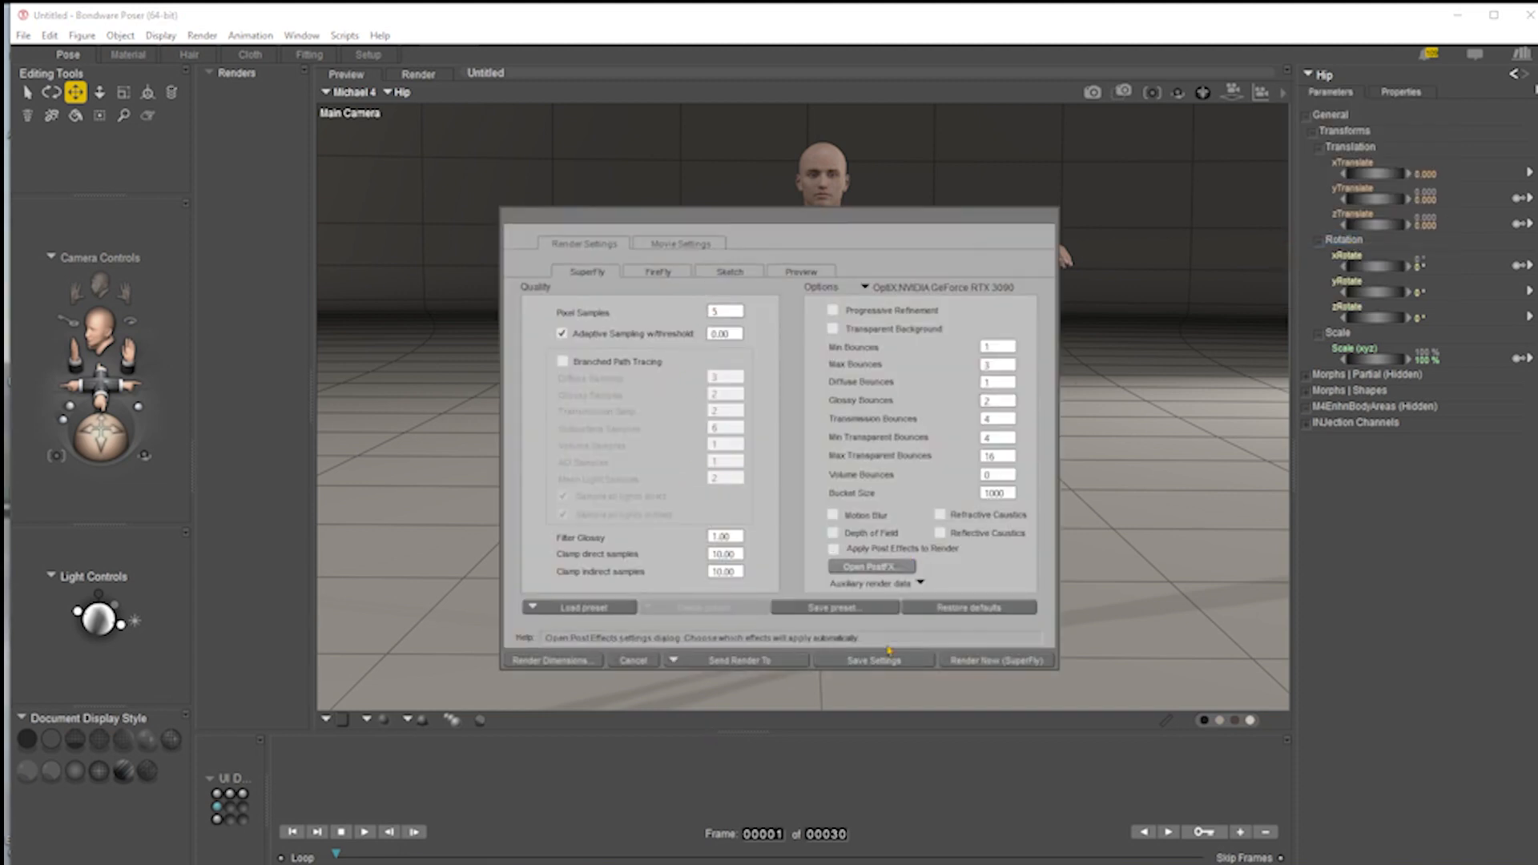
left_click(982, 661)
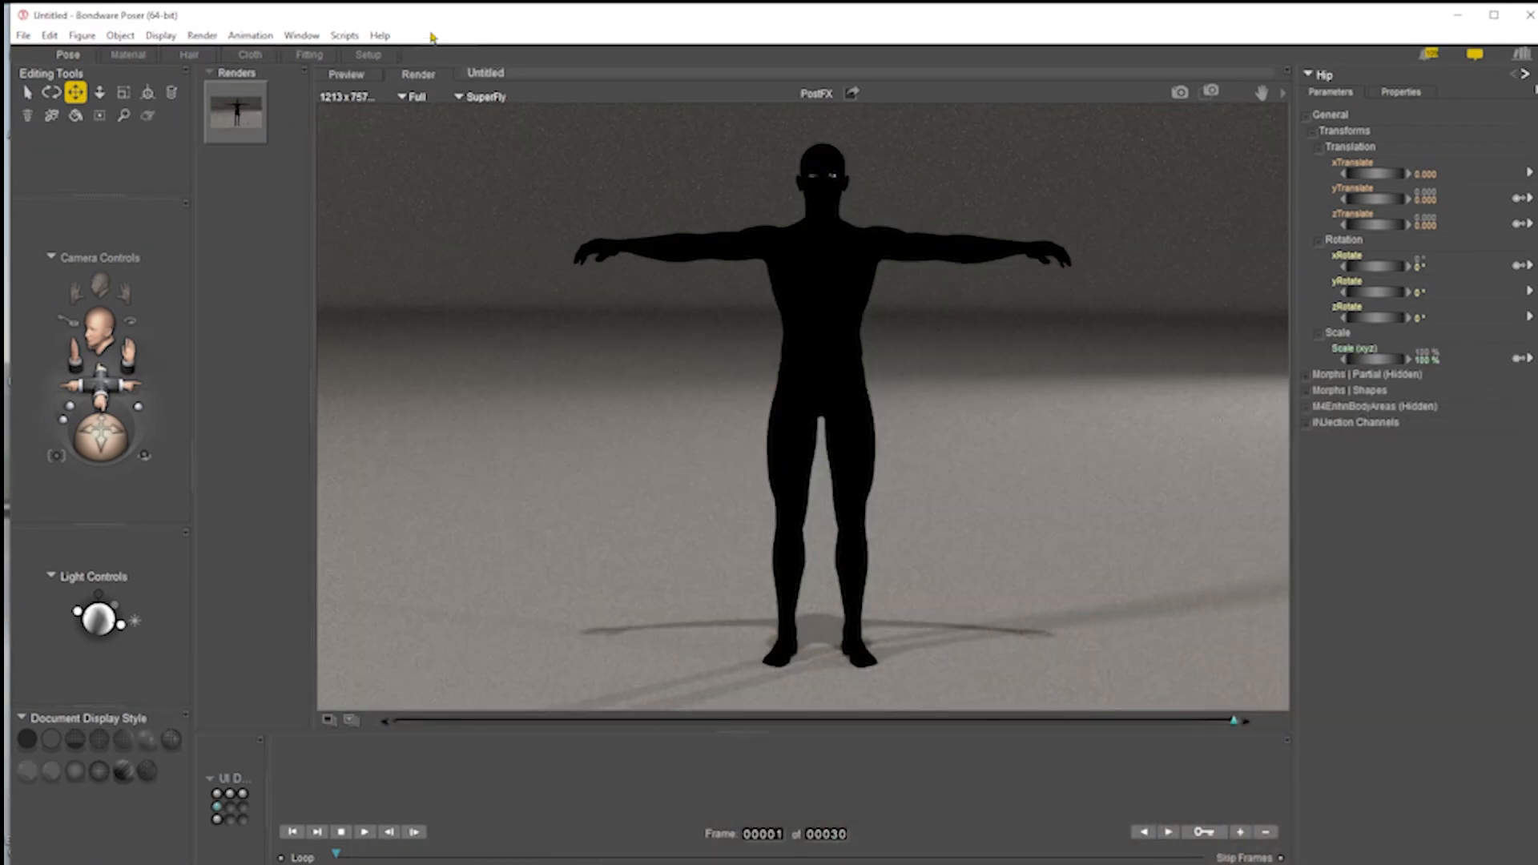
- Delete the Ambient_Occlusion node from the figure's 2_SkinTorso material and render the whole figure
left_click(128, 55)
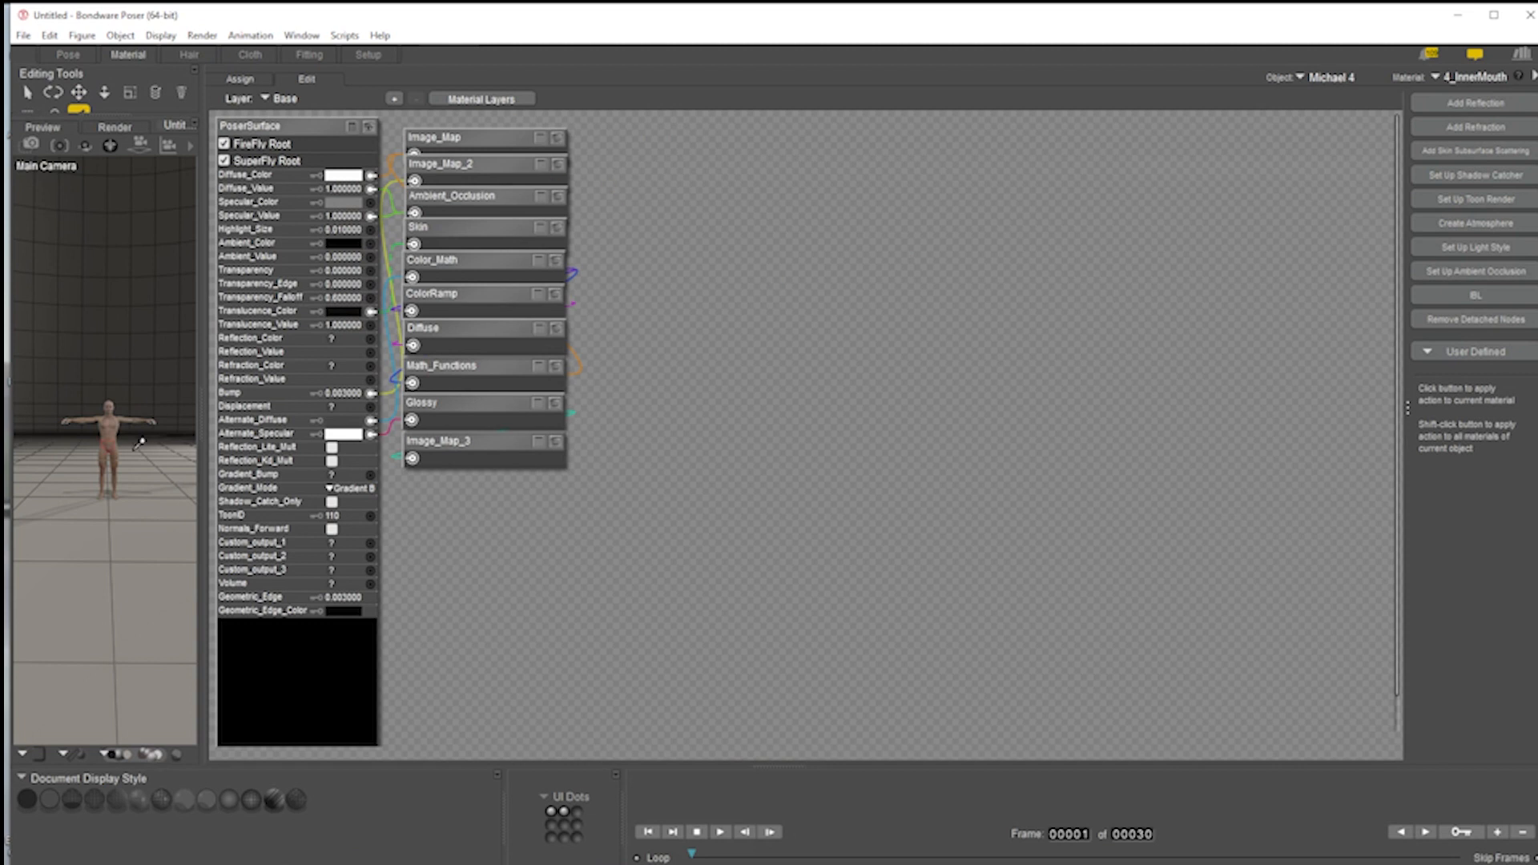
left_click(110, 430)
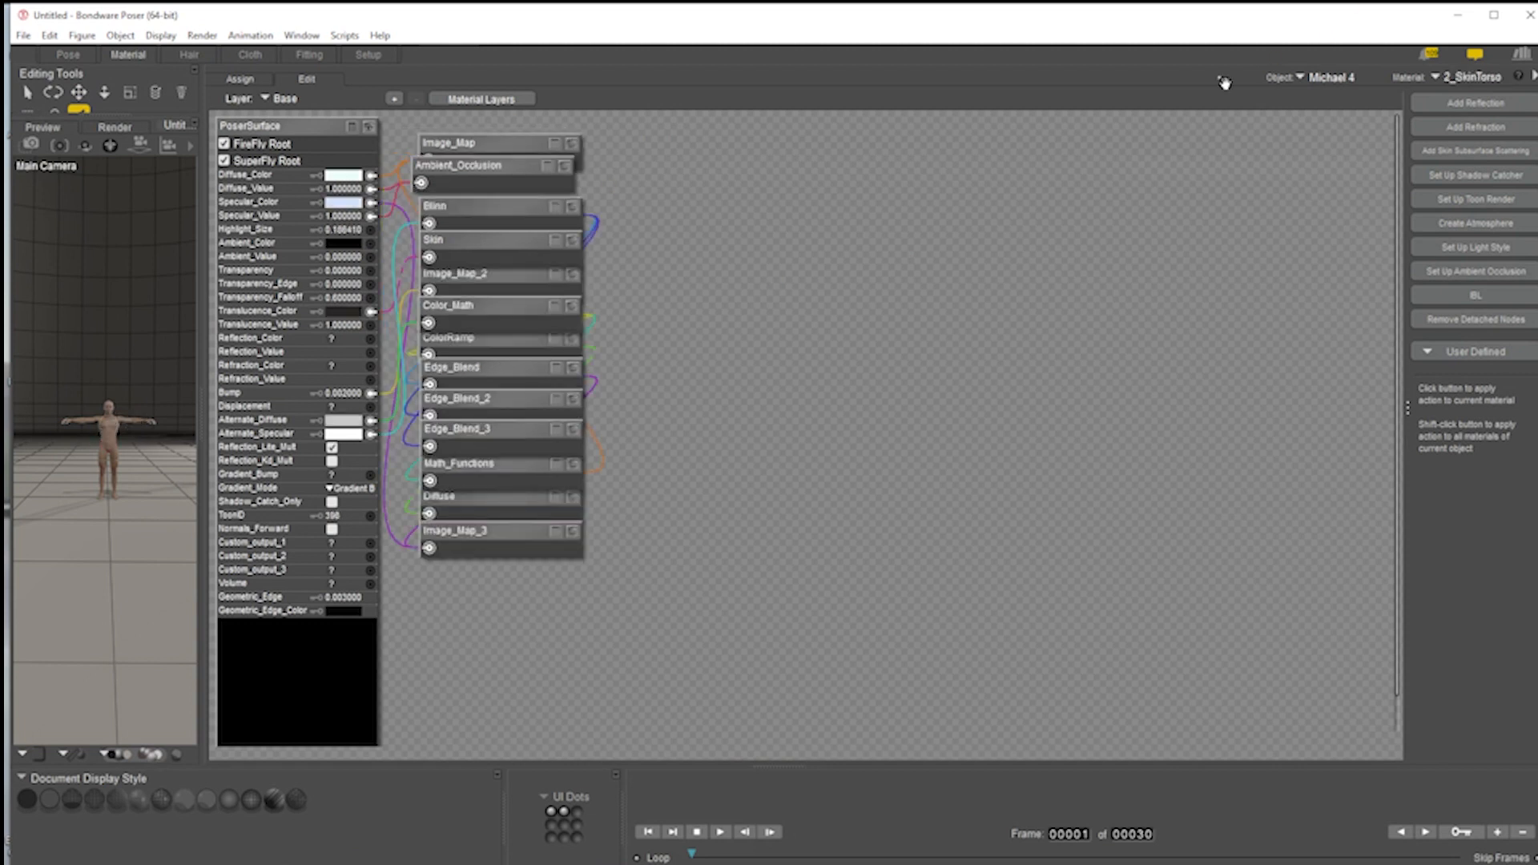
left_click_drag(488, 170, 1201, 224)
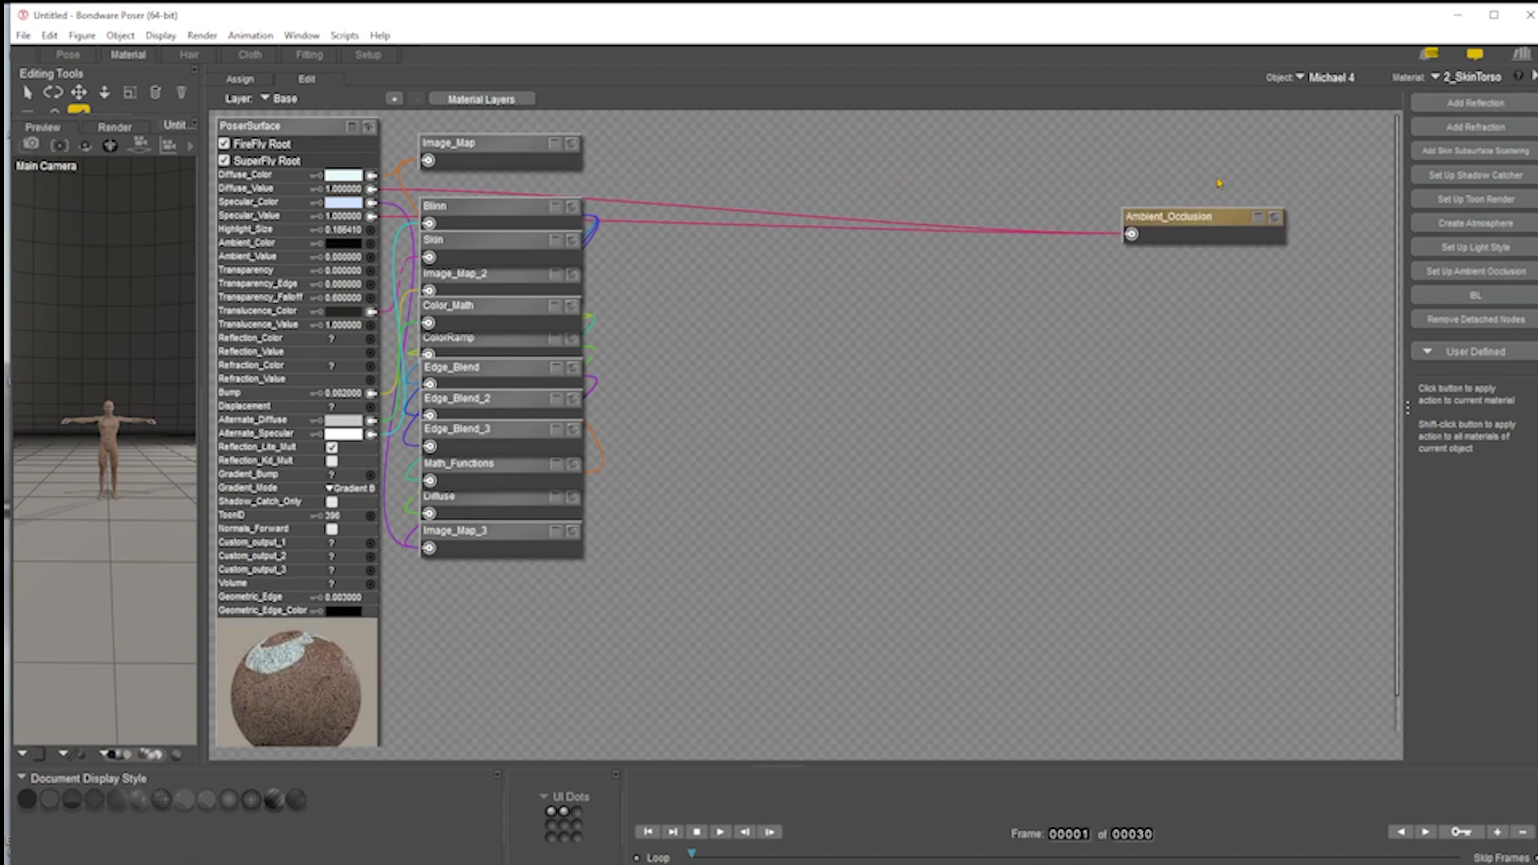
key("Delete")
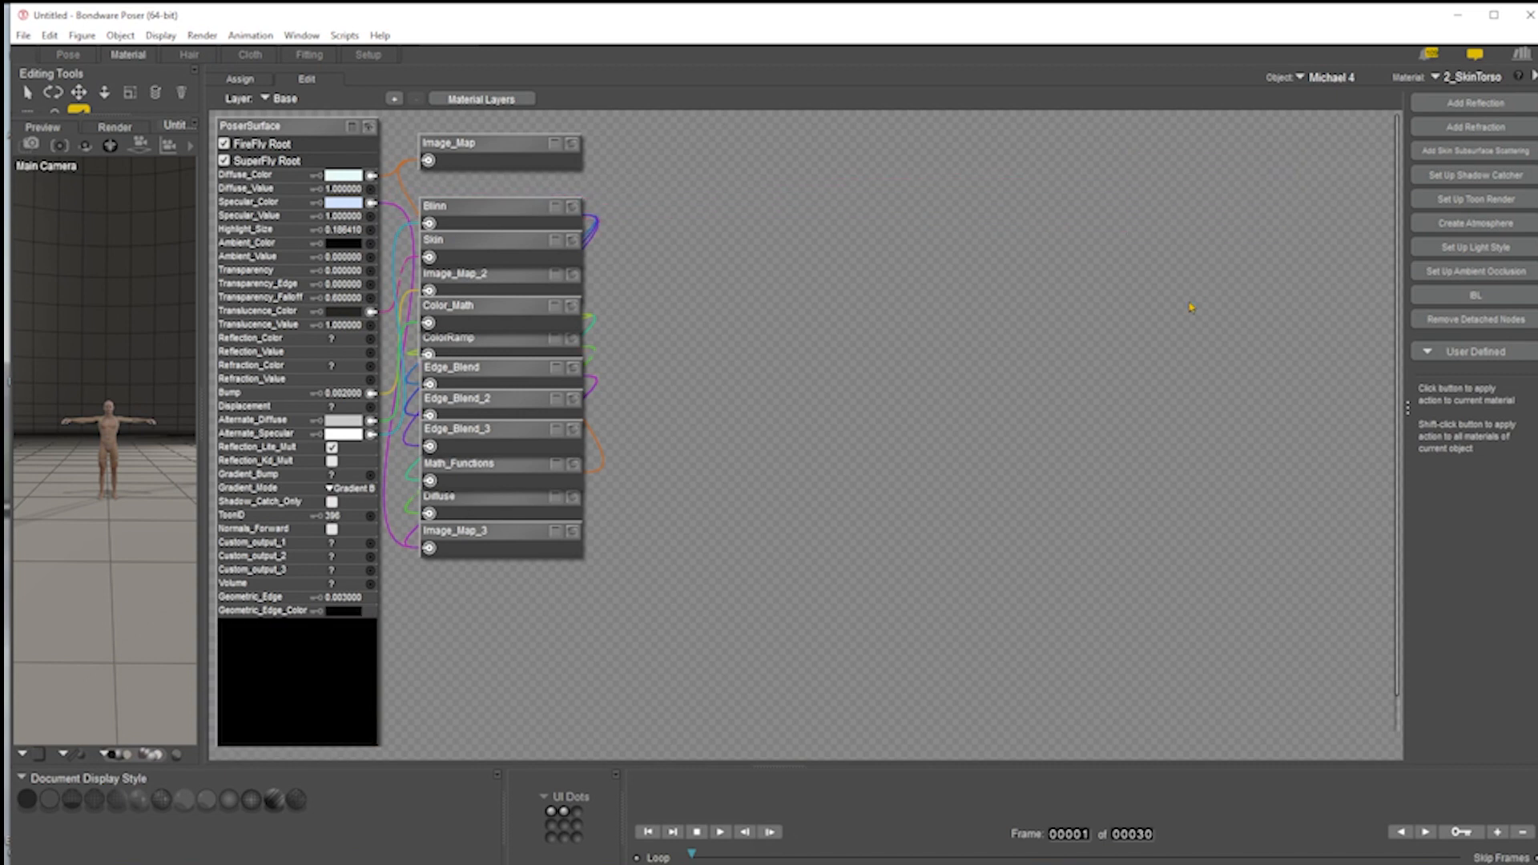
left_click(68, 54)
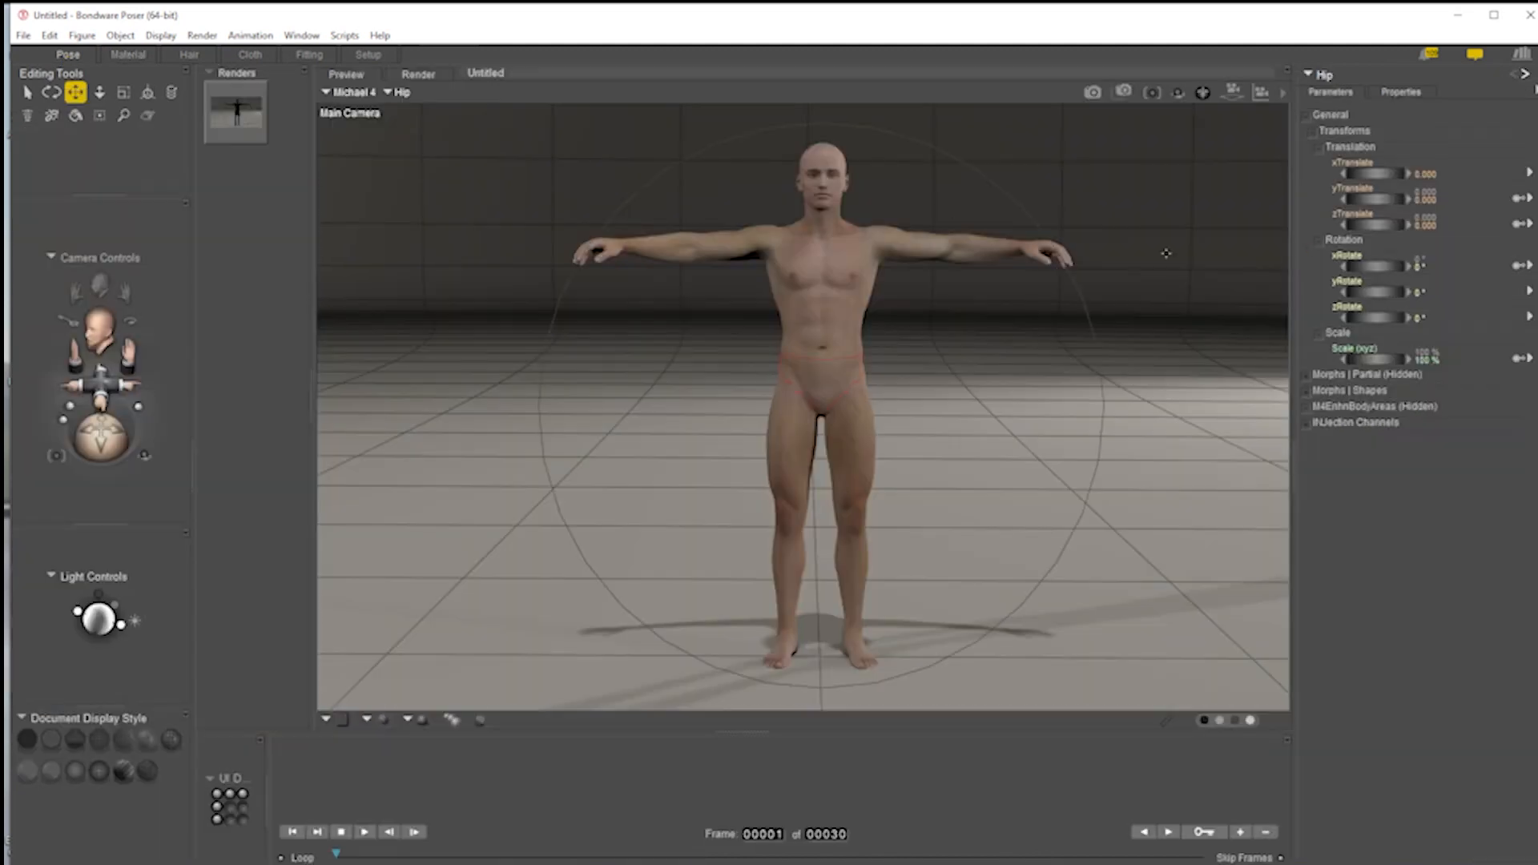
left_click(1123, 93)
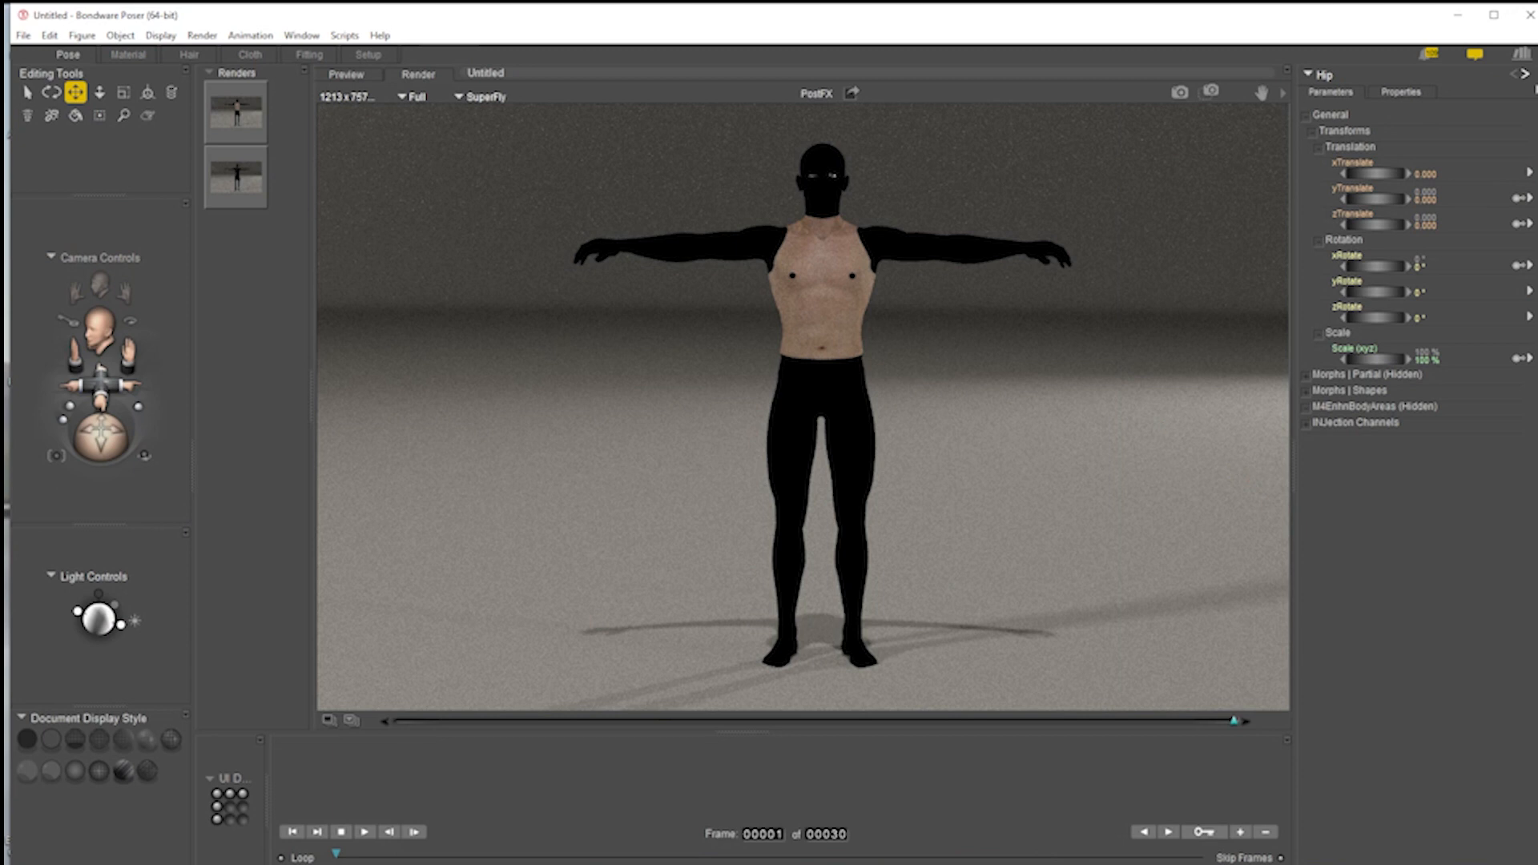
- Switch back to the fixing superfly scene and move the library window out of the way
left_click(1458, 15)
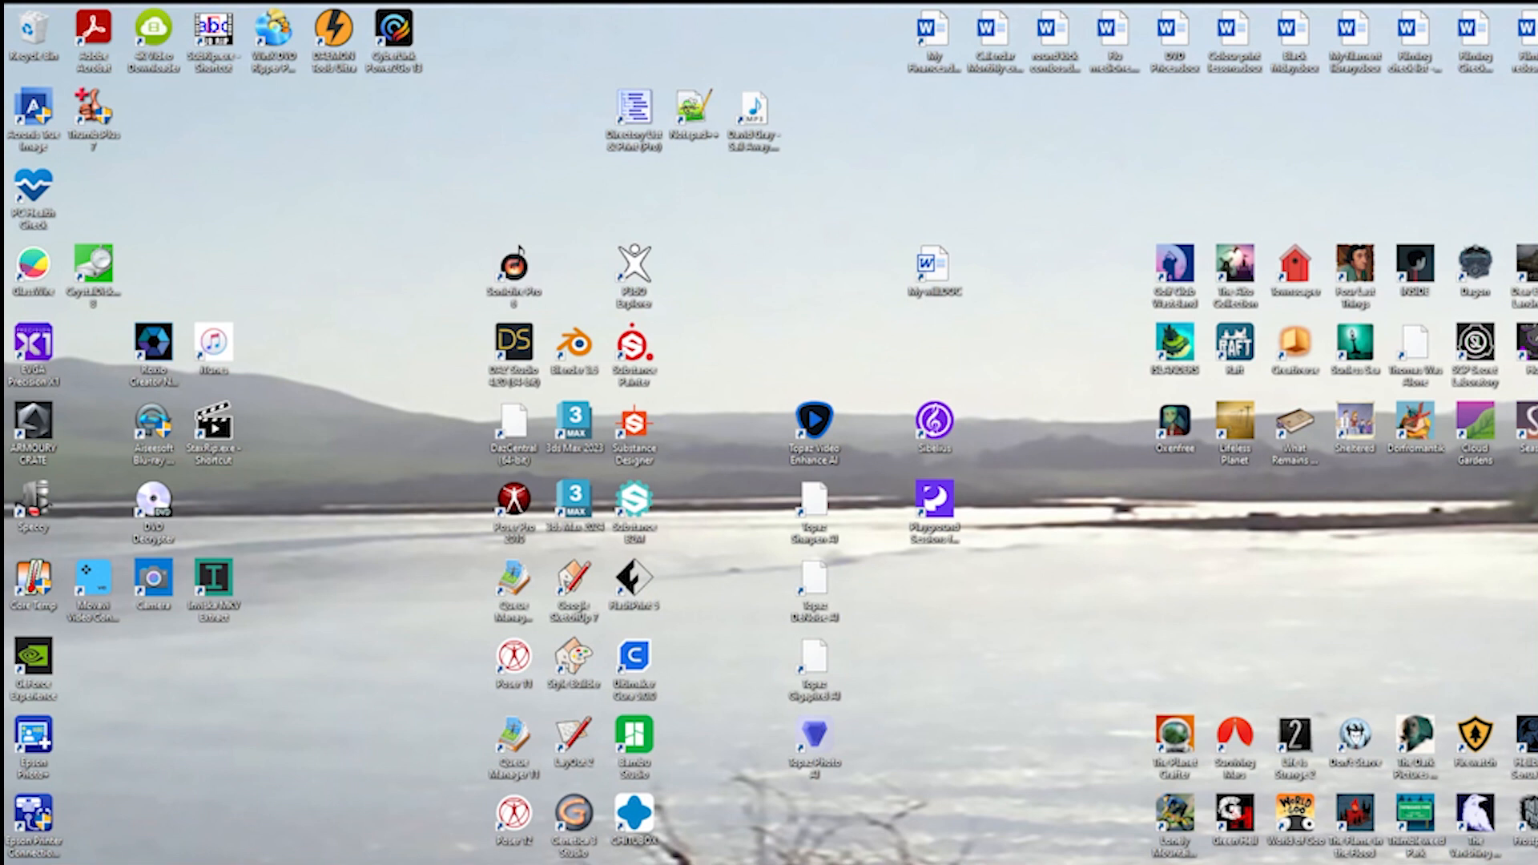
key("alt+Tab")
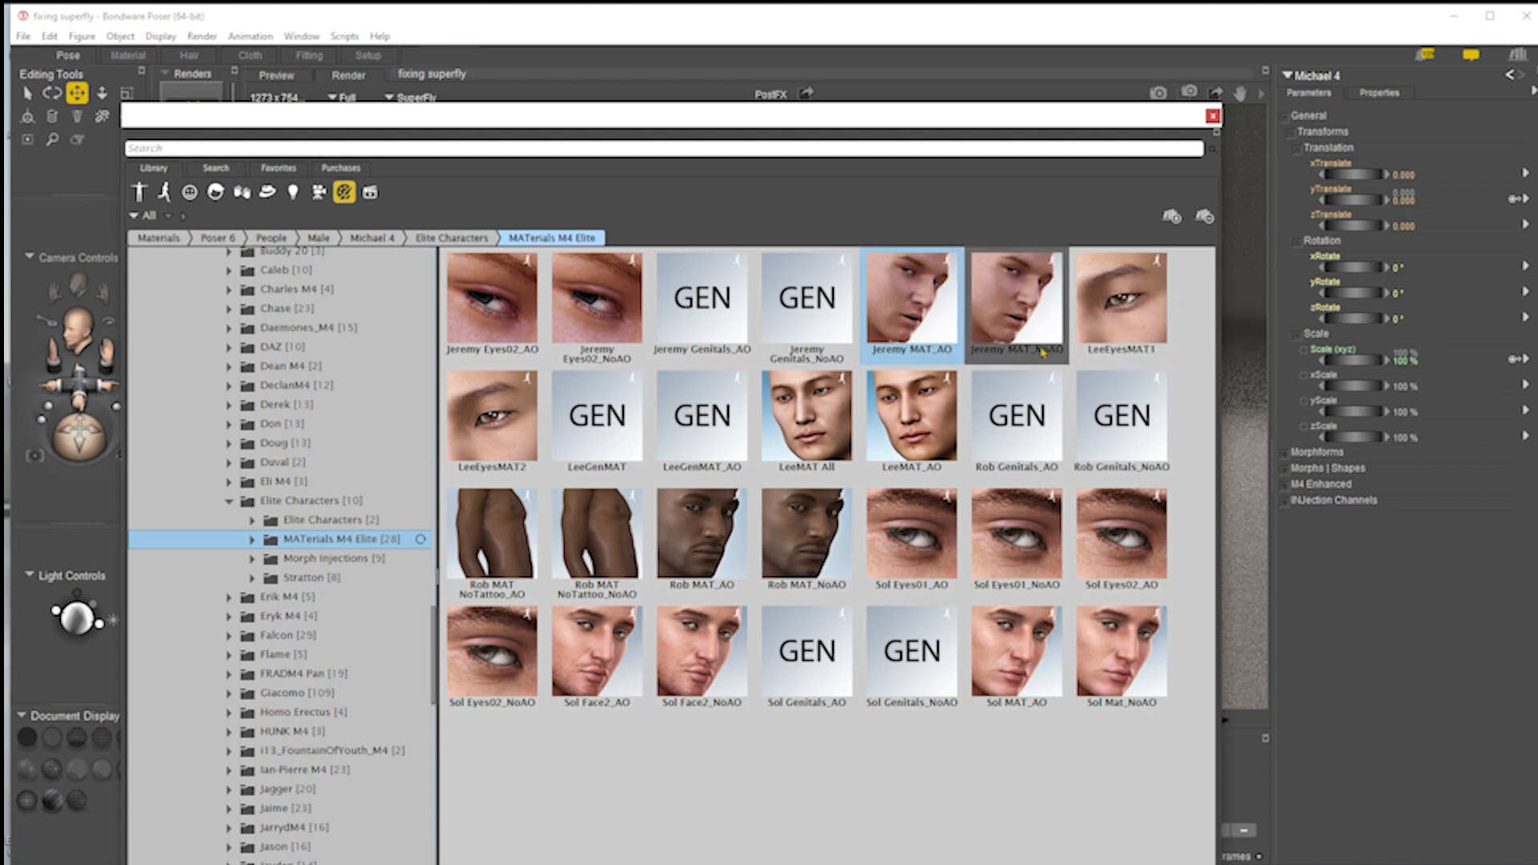
left_click_drag(970, 125, 1537, 145)
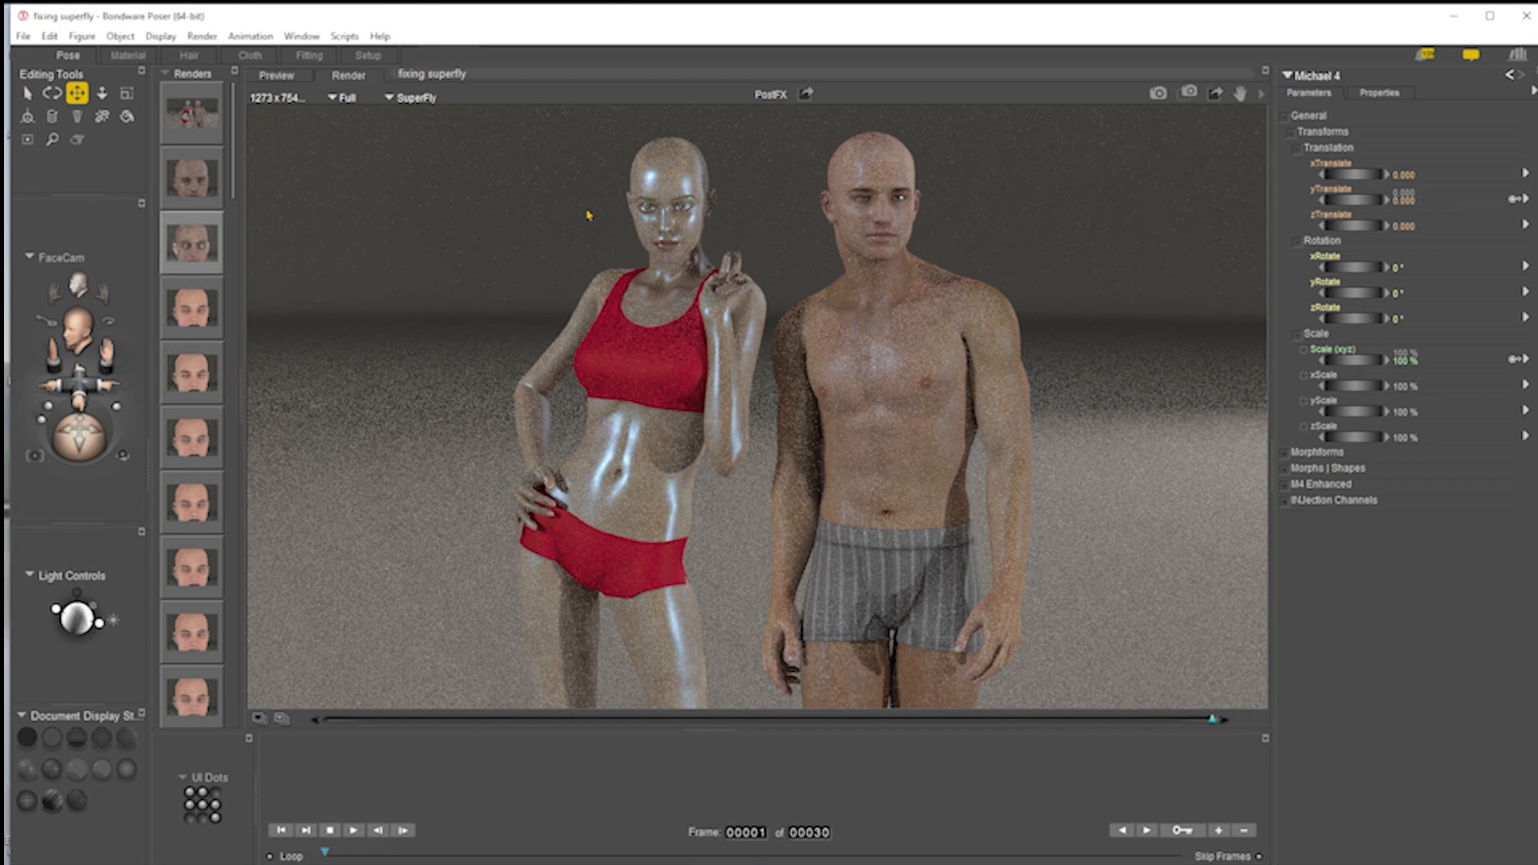
- Frame Michael 4's head through the Face Camera and render it
left_click(78, 284)
left_click_drag(80, 391, 110, 322)
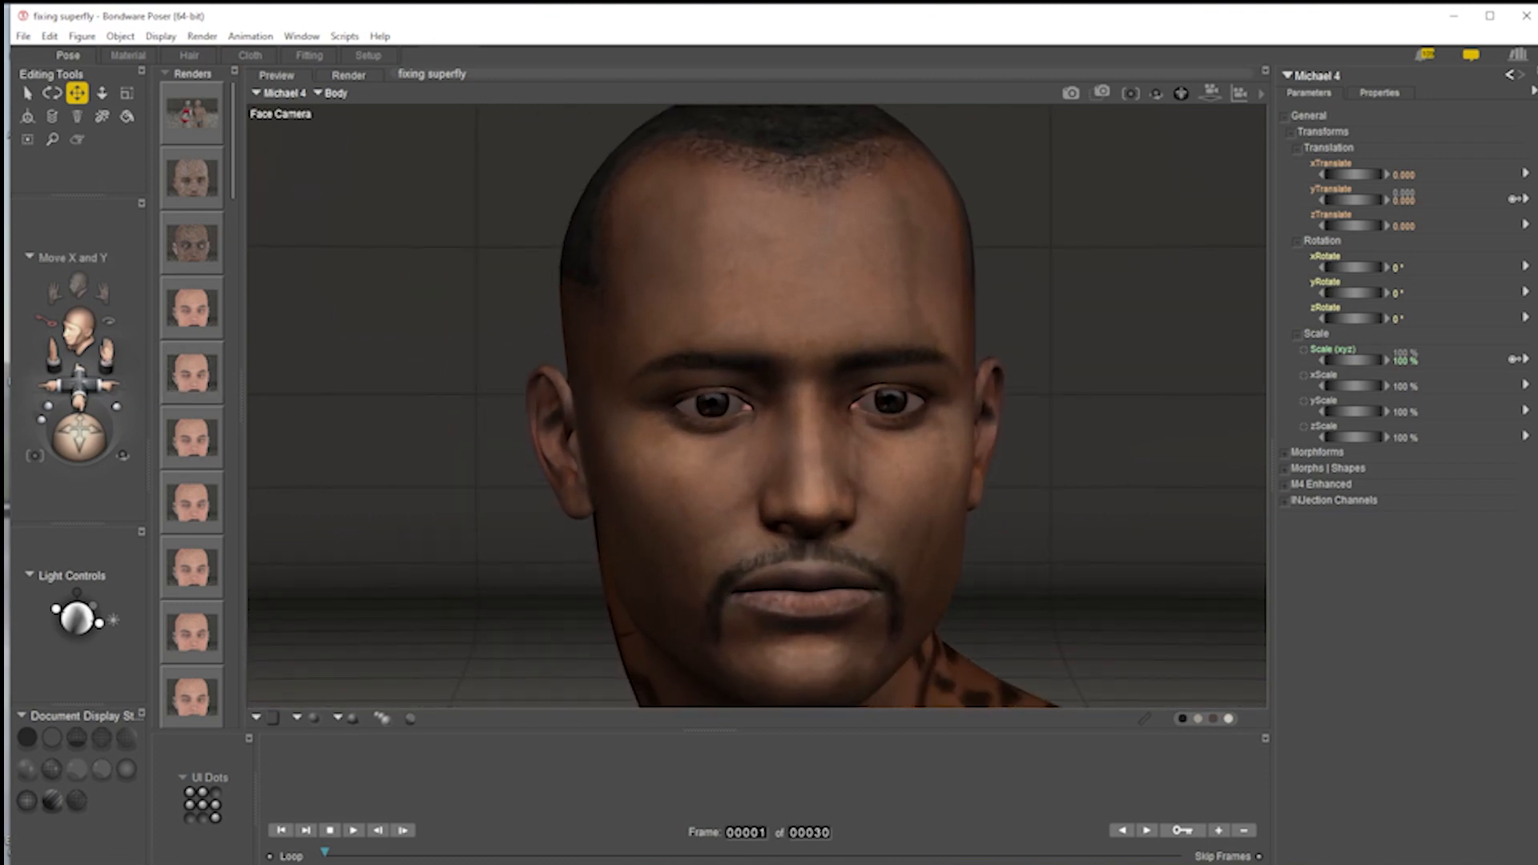
left_click(1071, 93)
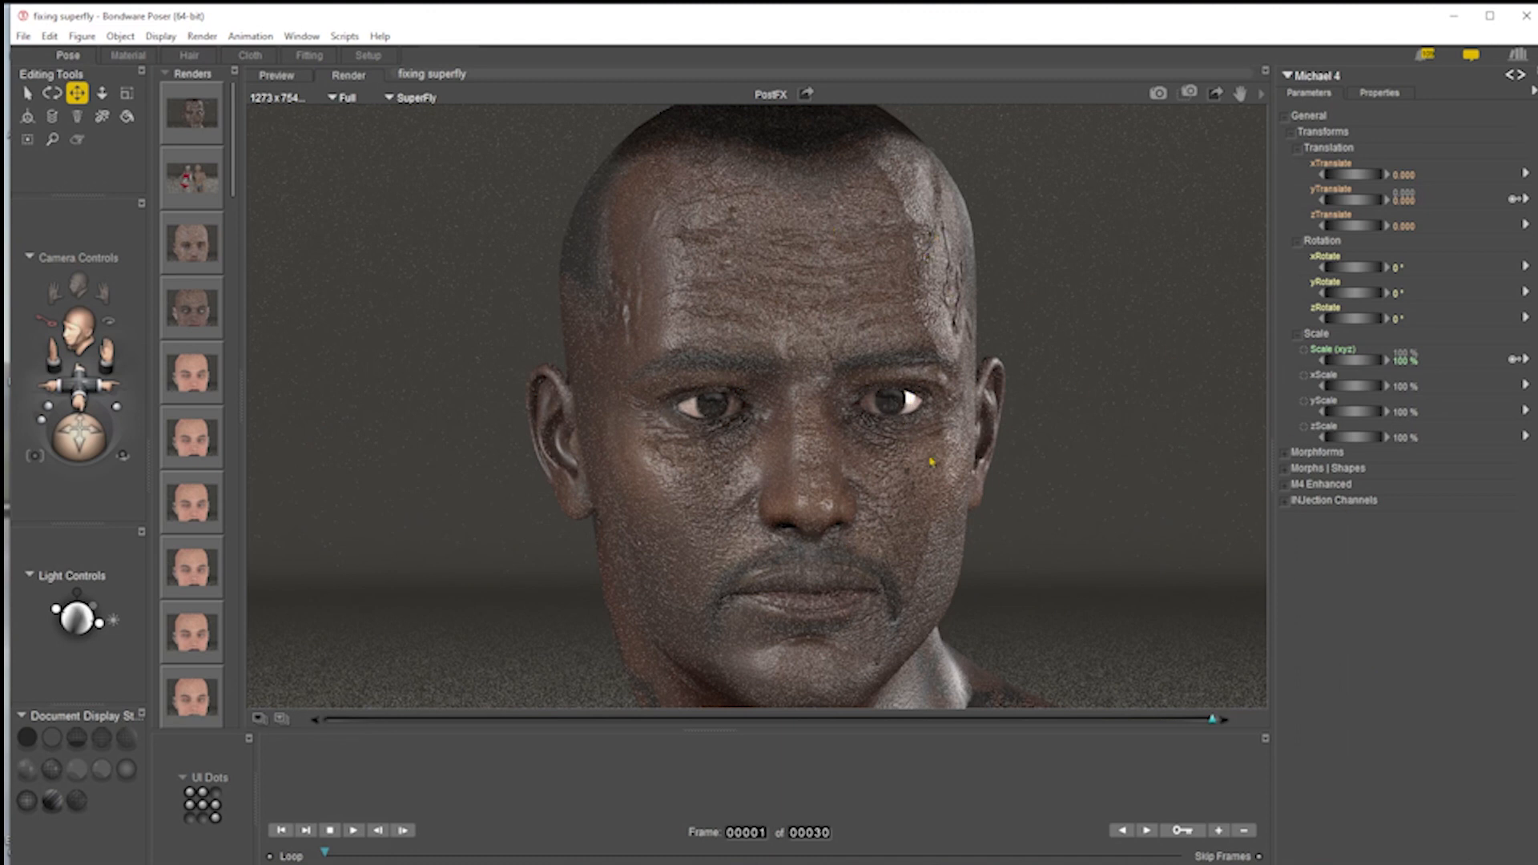
- Pick the 1_SkinFace material, spread its nodes out and delete the Blinn node feeding Specular_Color
left_click(128, 54)
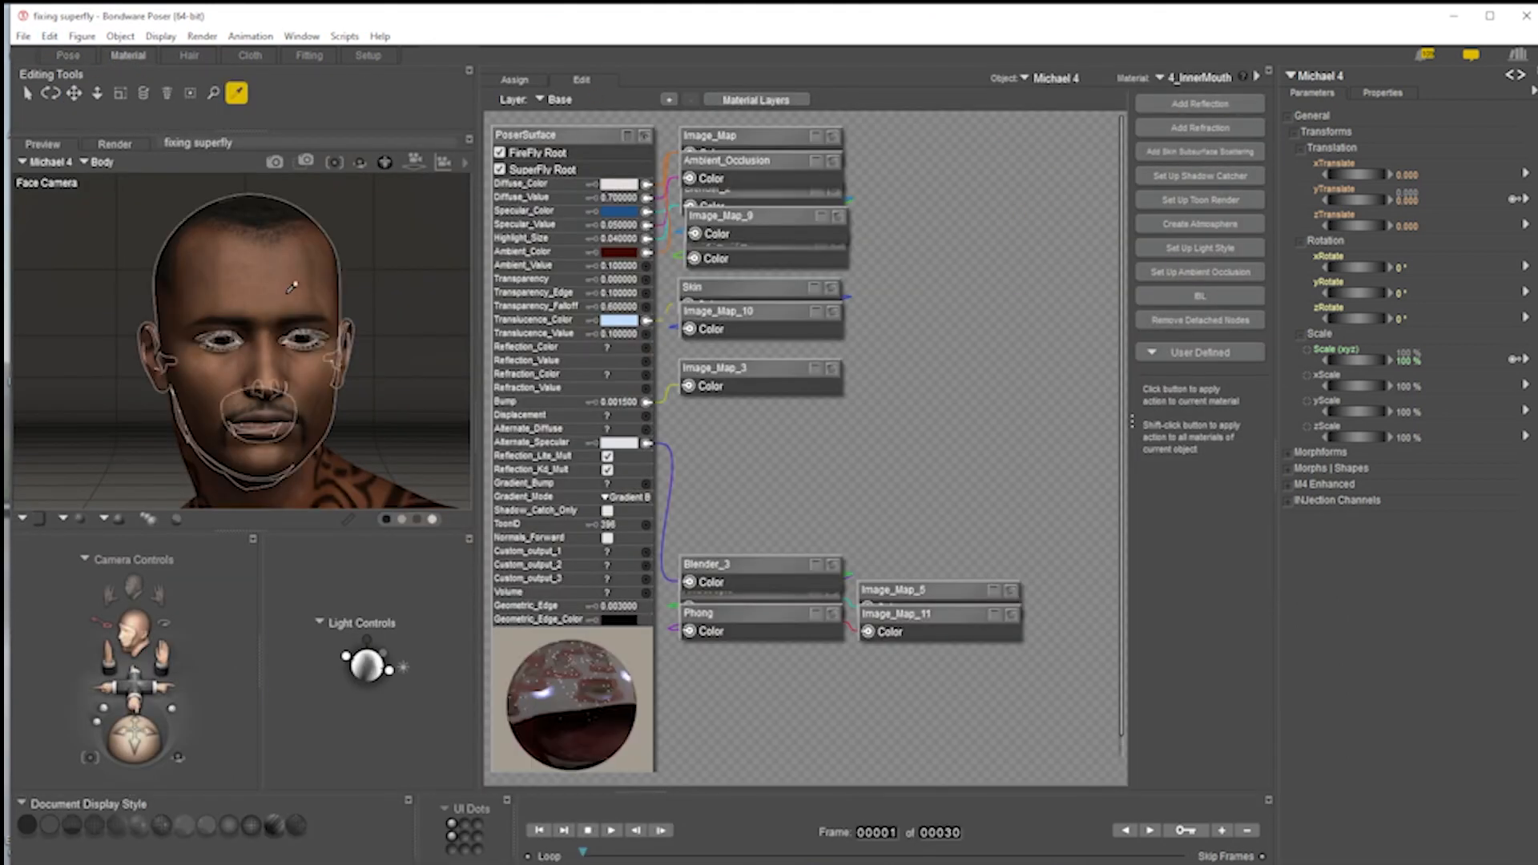
left_click(319, 383)
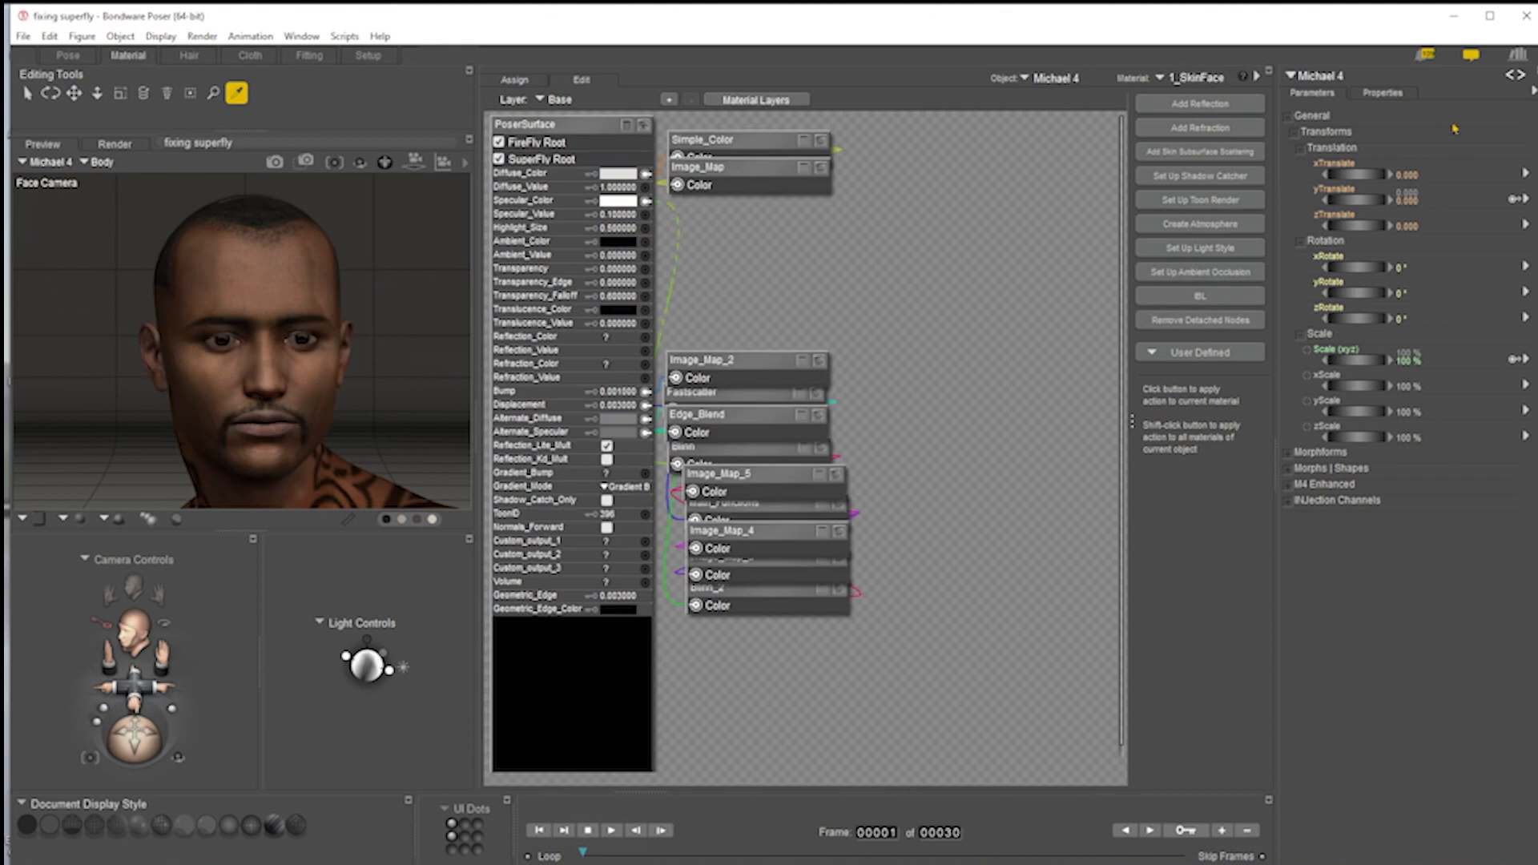
left_click_drag(880, 297, 713, 670)
left_click_drag(742, 362, 989, 316)
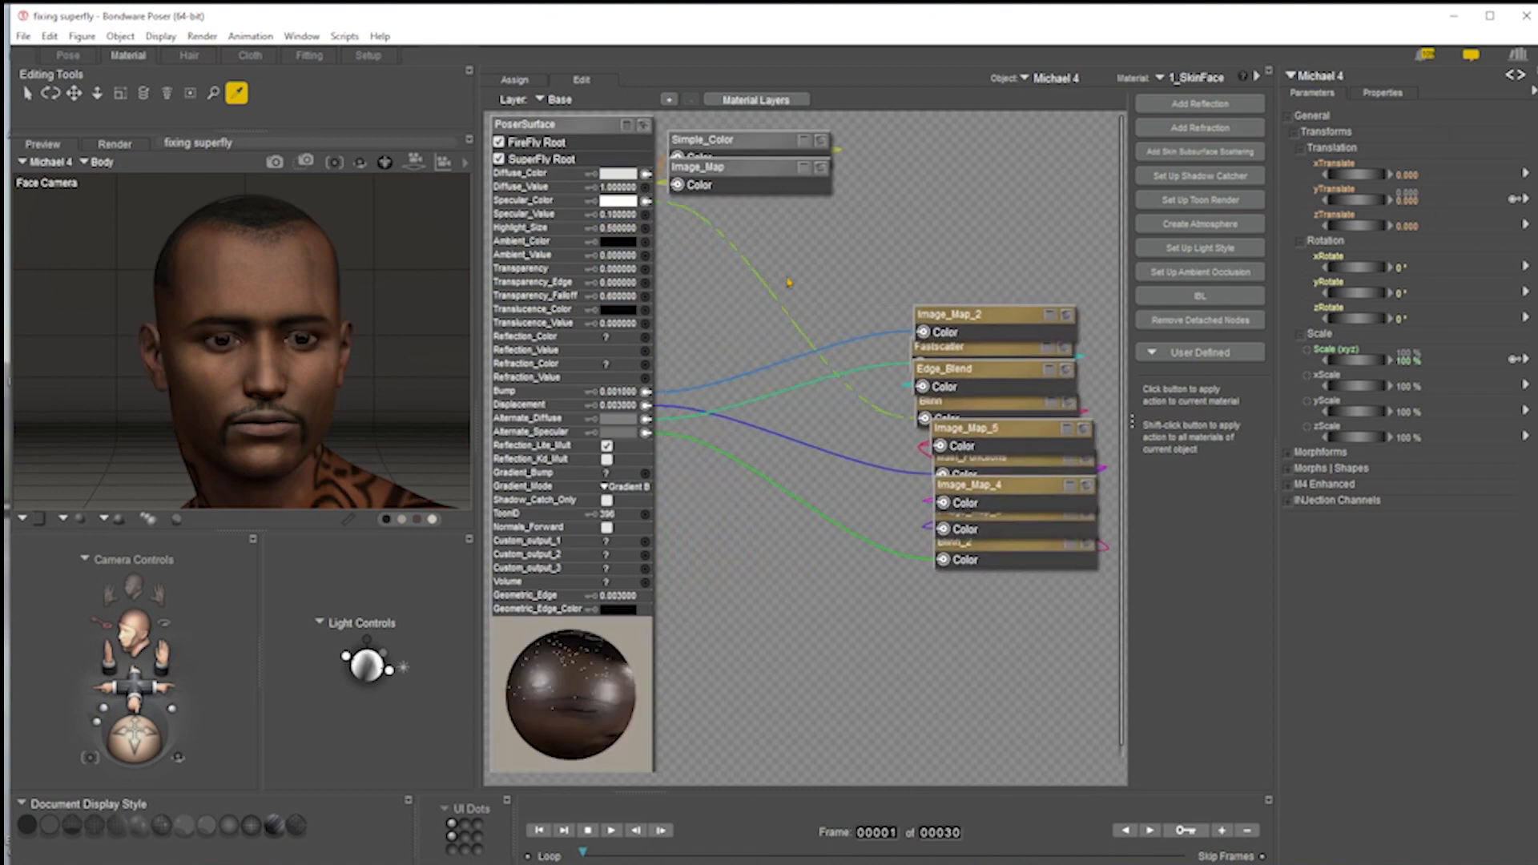
left_click_drag(975, 400, 790, 254)
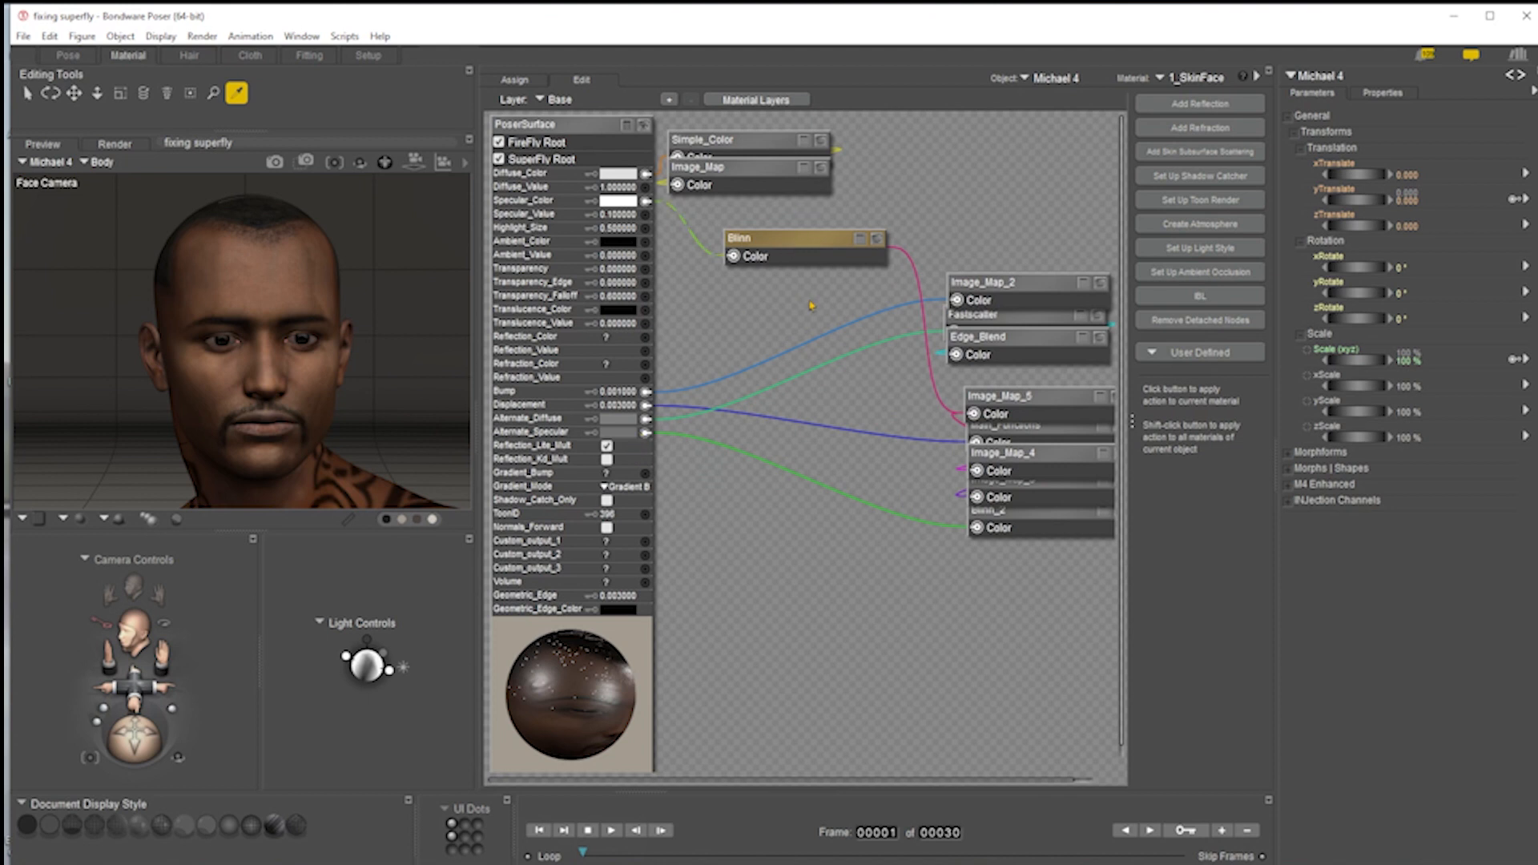
key("Delete")
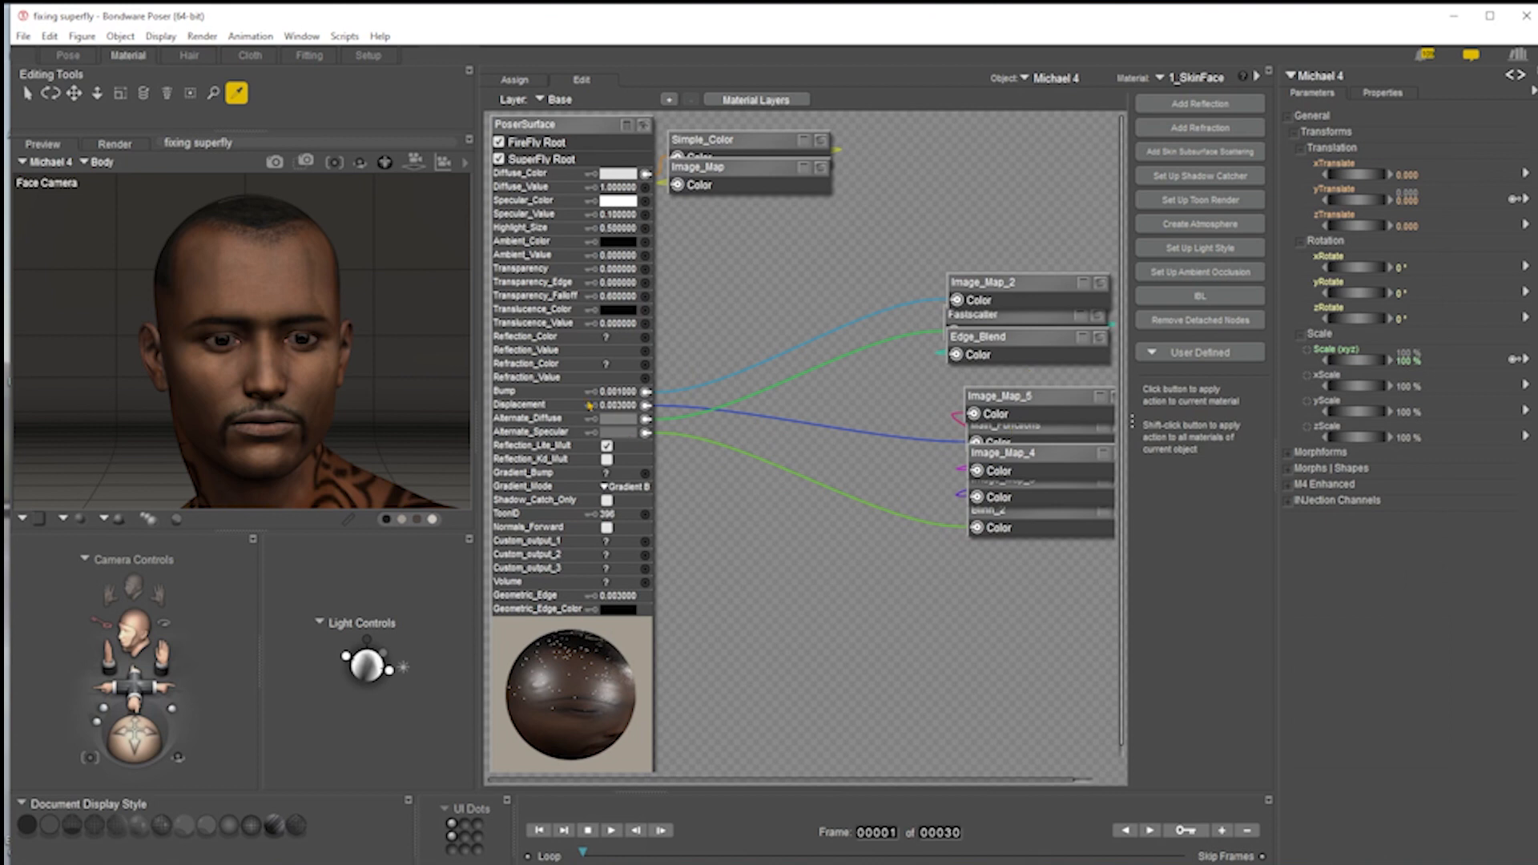
- Try a different Displacement value on the 1_SkinFace material and render the head
left_click(637, 405)
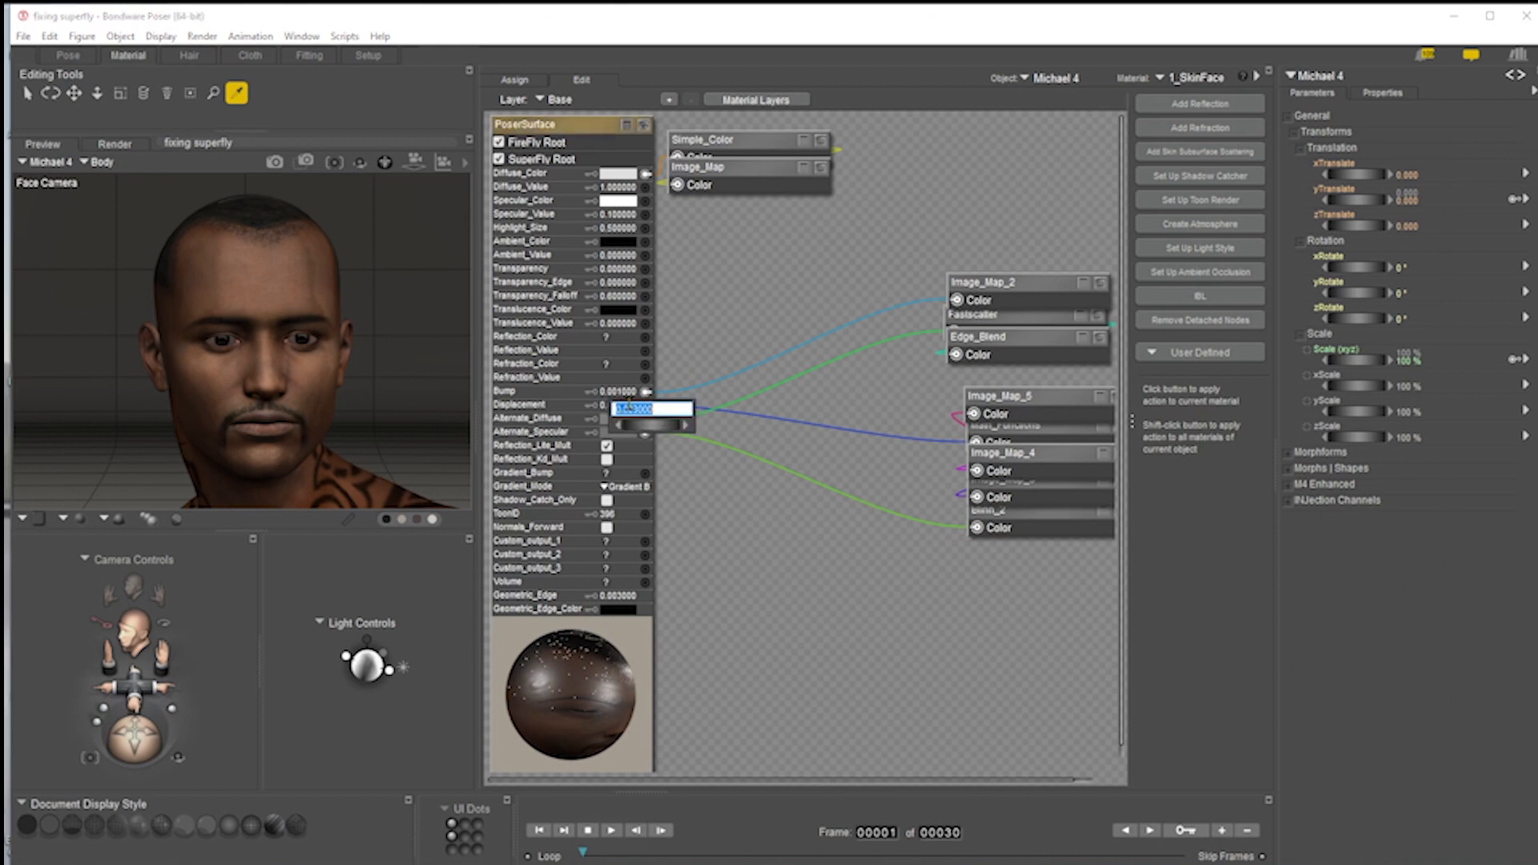
left_click(632, 408)
left_click_drag(633, 408, 765, 411)
key("BackSpace")
key("Return")
key("ctrl+r")
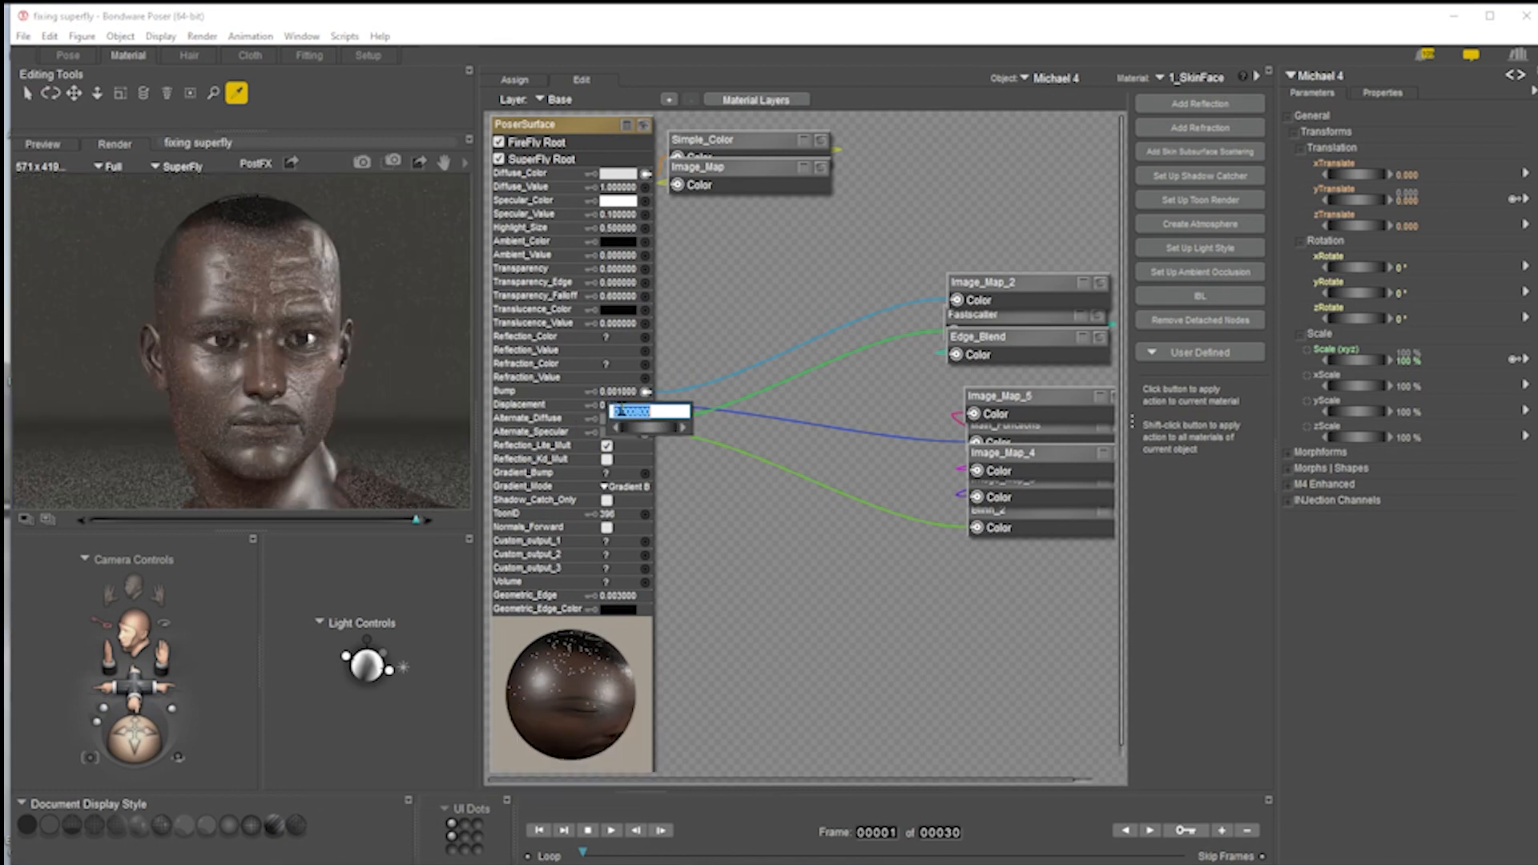
- Set the 1_SkinFace material's Displacement to 0.0002 and render the head again
left_click_drag(628, 410, 687, 416)
type("2")
key("Return")
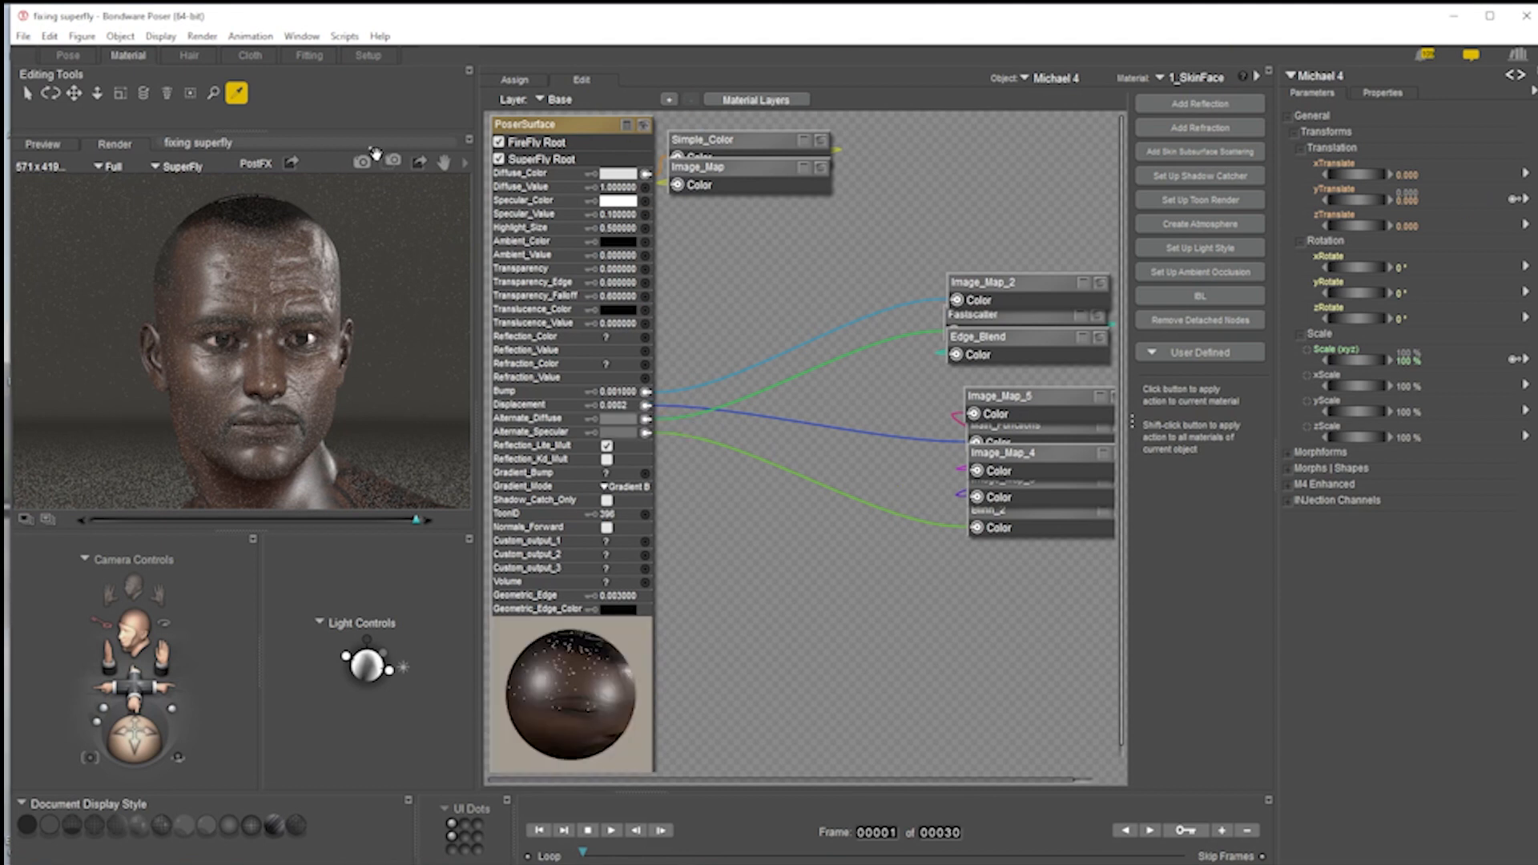
left_click(367, 158)
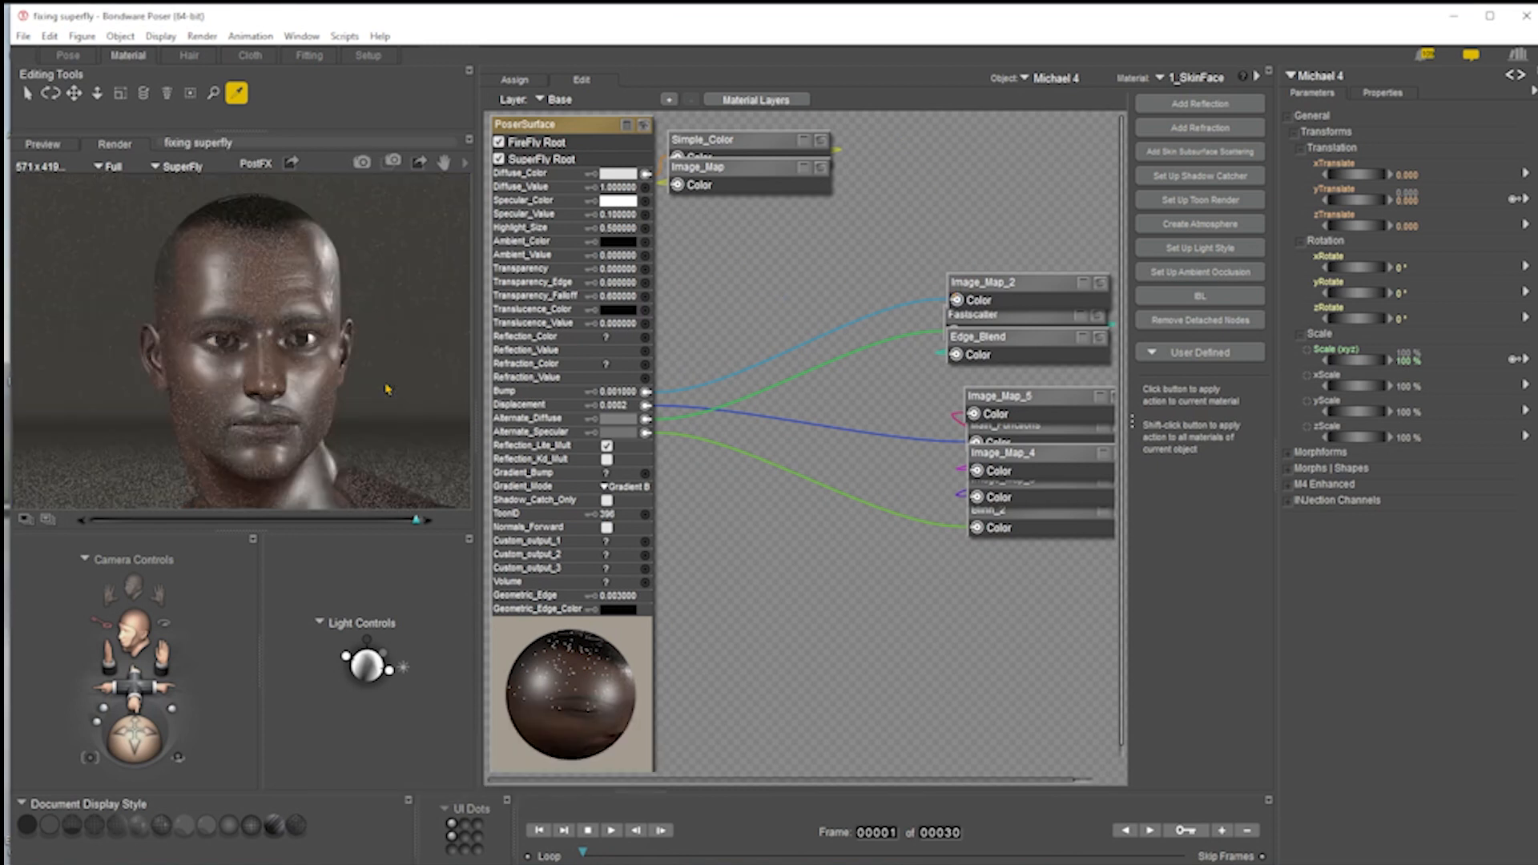
- Switch to the Pose room and render Michael 4's head in the larger view
left_click(80, 36)
left_click(68, 56)
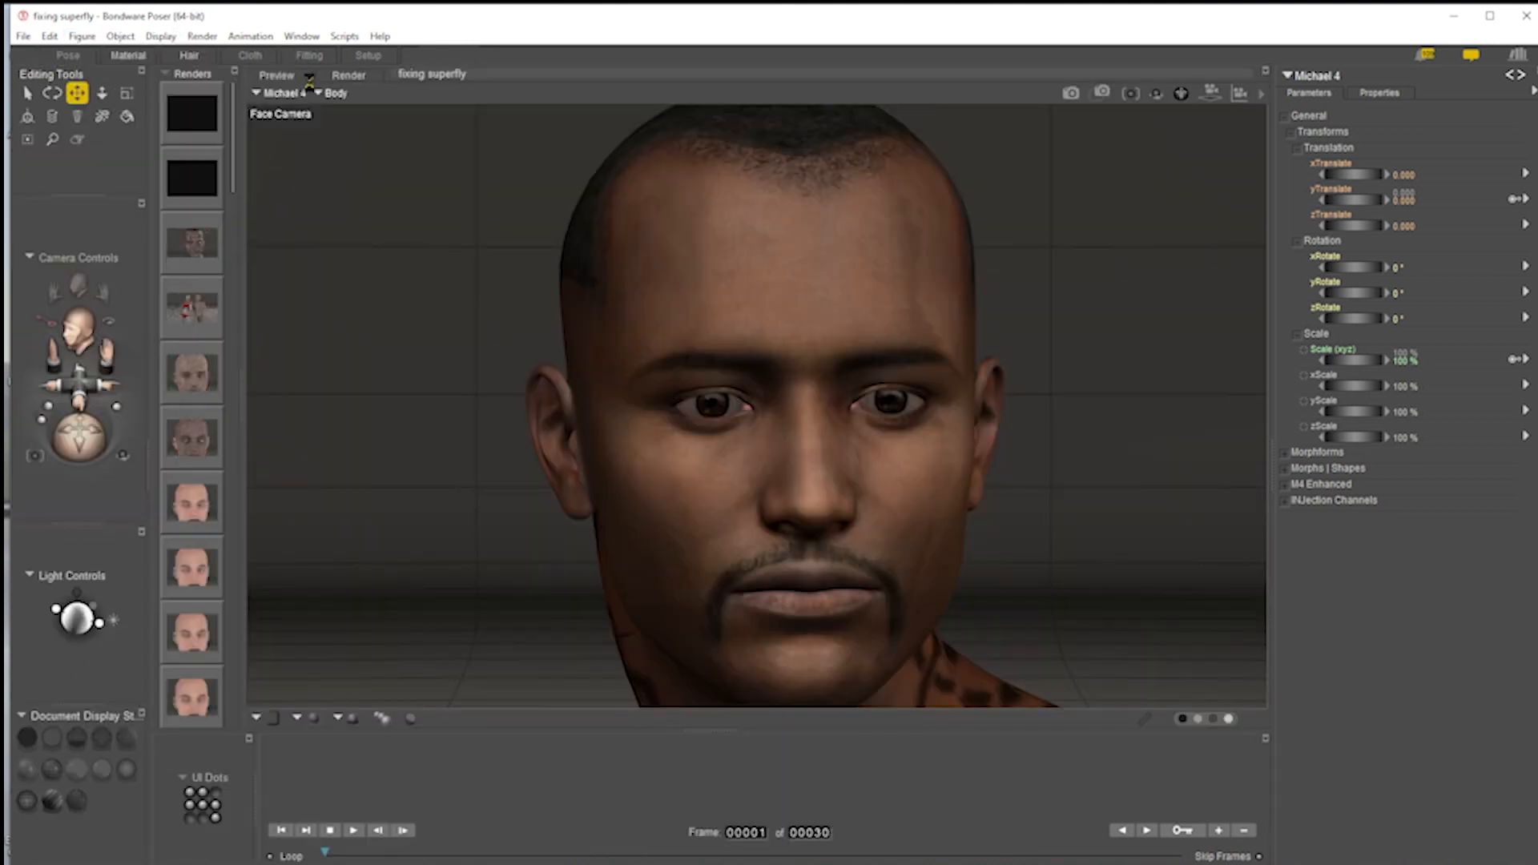
left_click(1072, 93)
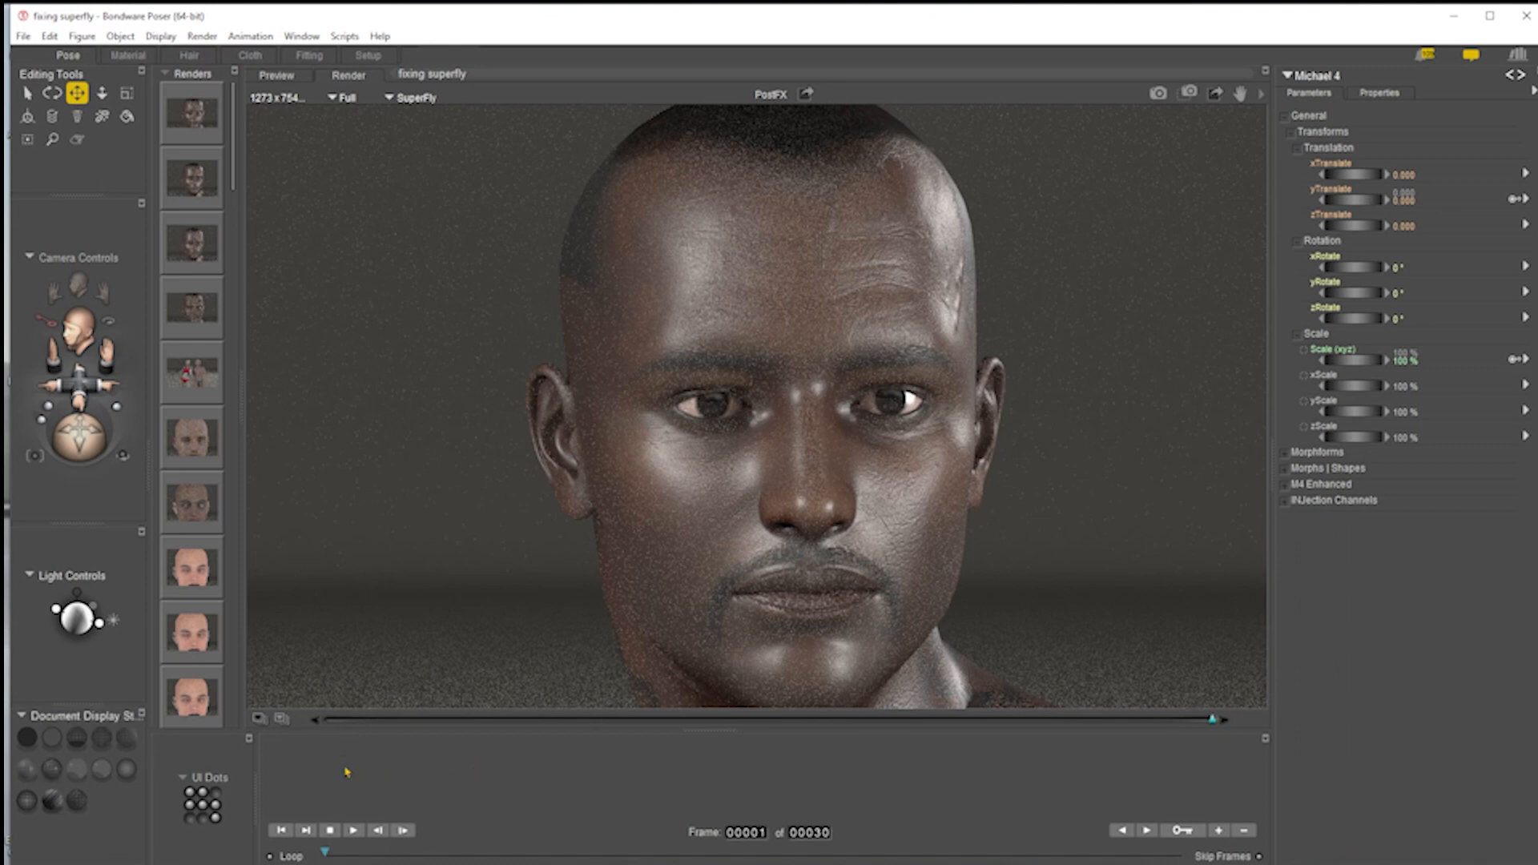
- Display Michael 4's head as a hidden-line mesh and show the figure's properties
left_click(75, 741)
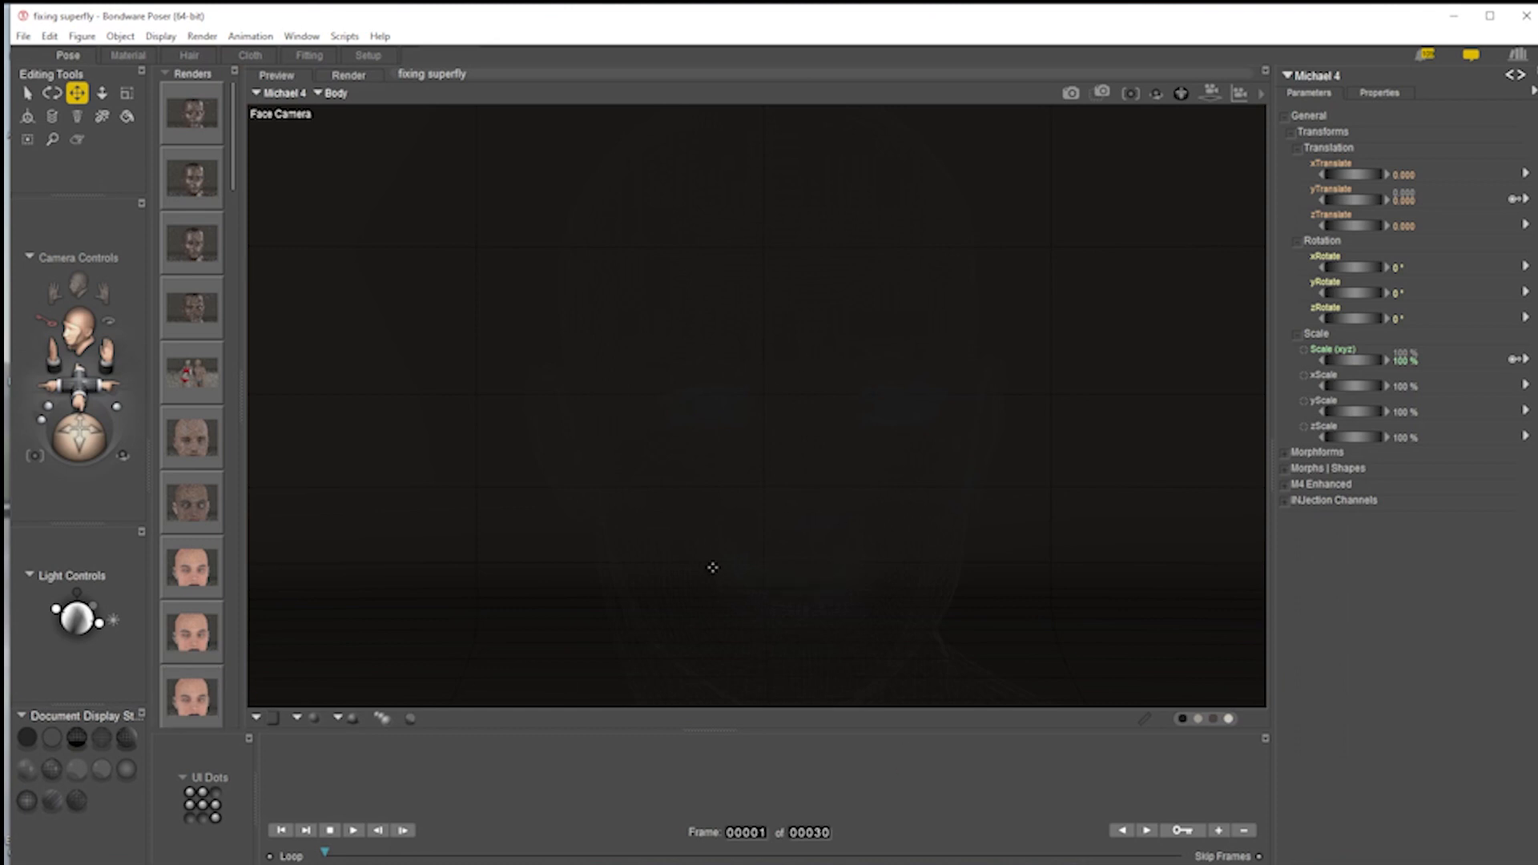
left_click(103, 740)
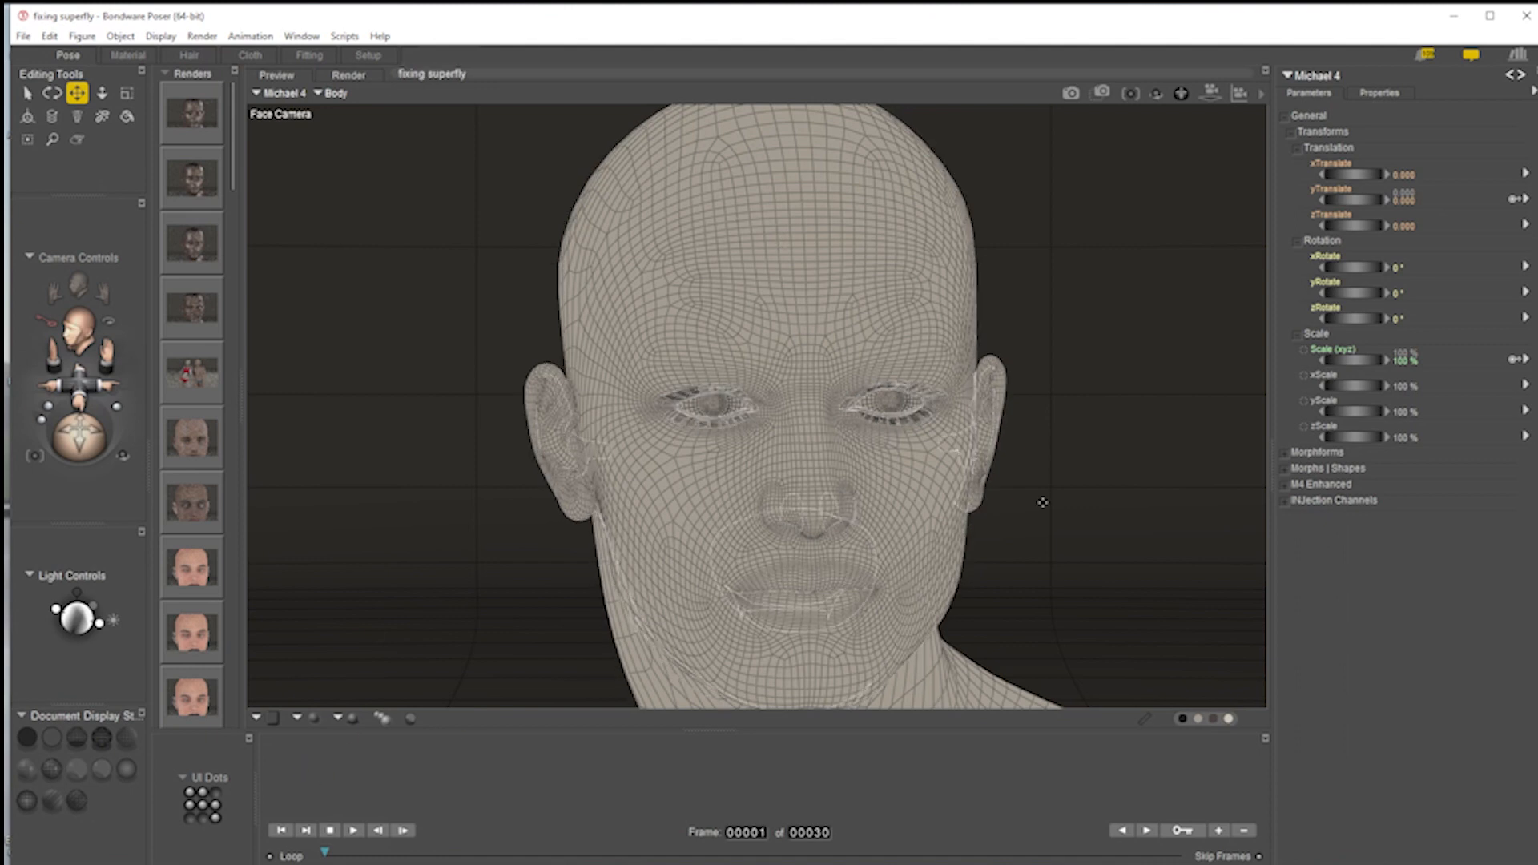
left_click(1318, 77)
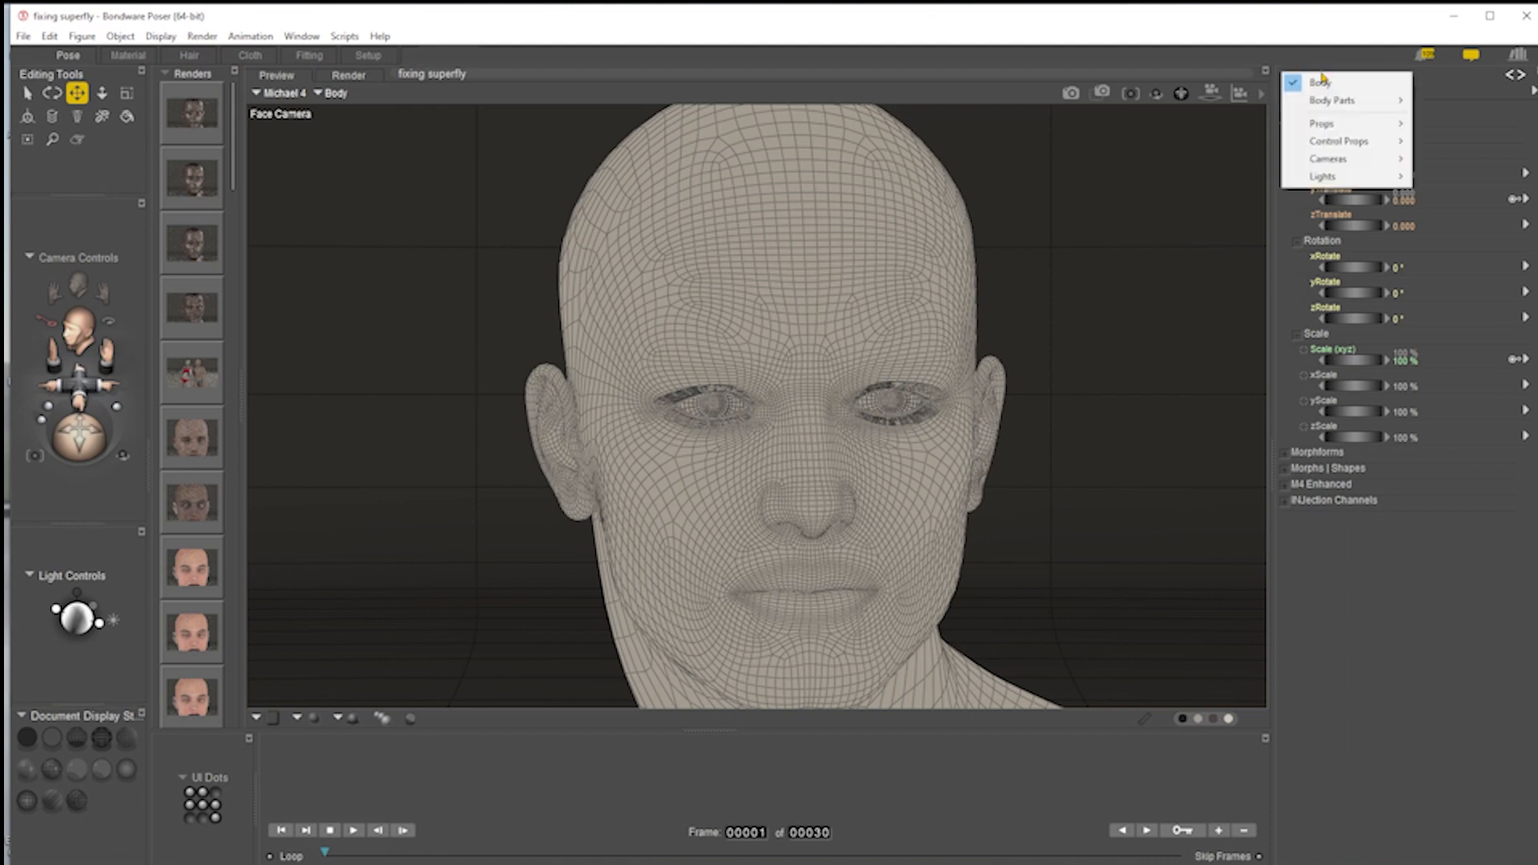
left_click_drag(1448, 79, 1443, 72)
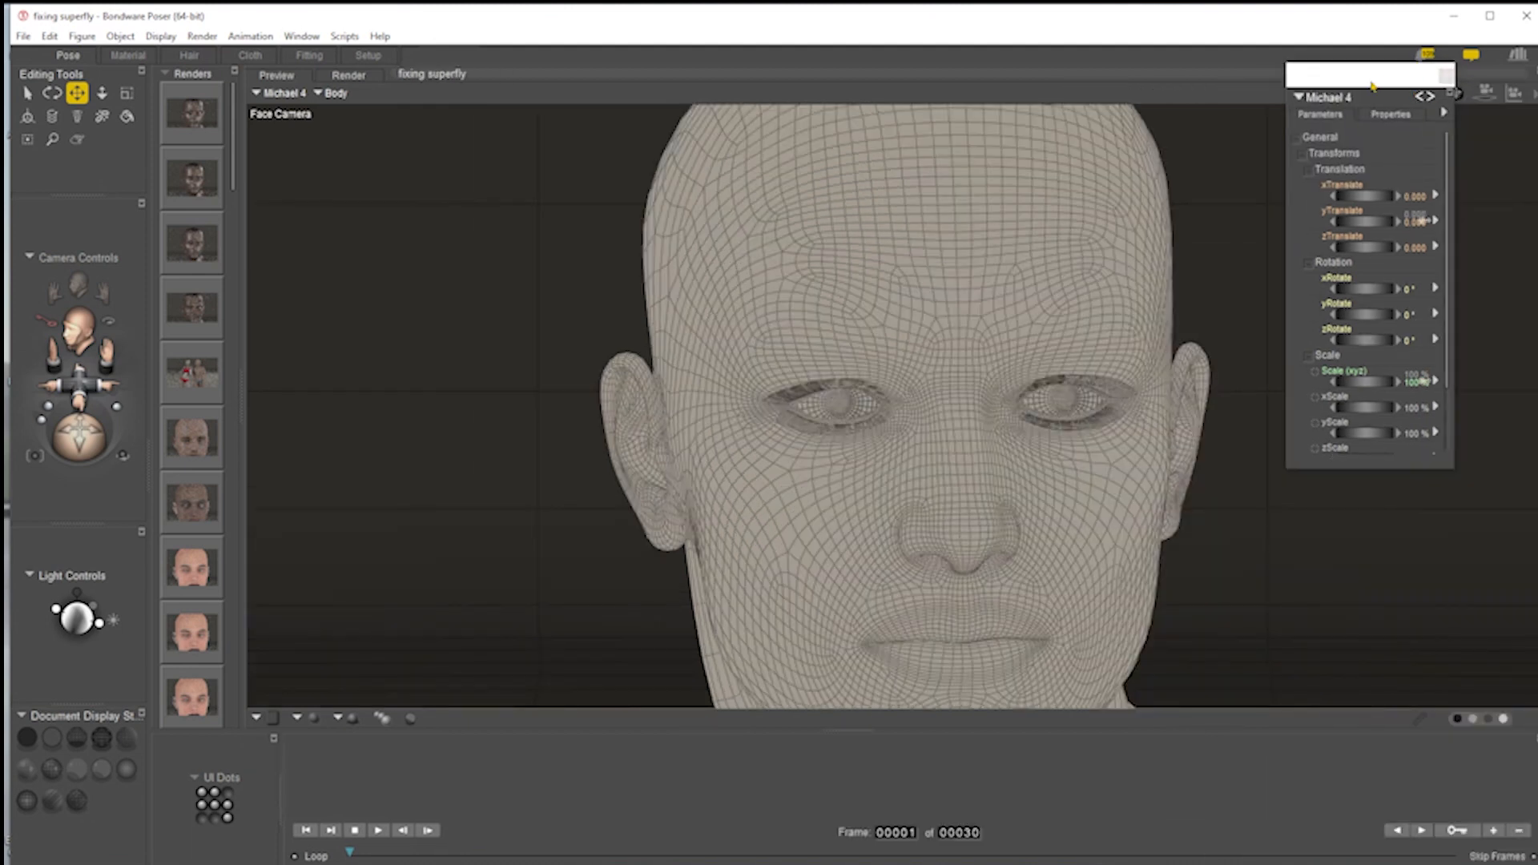
left_click(202, 805)
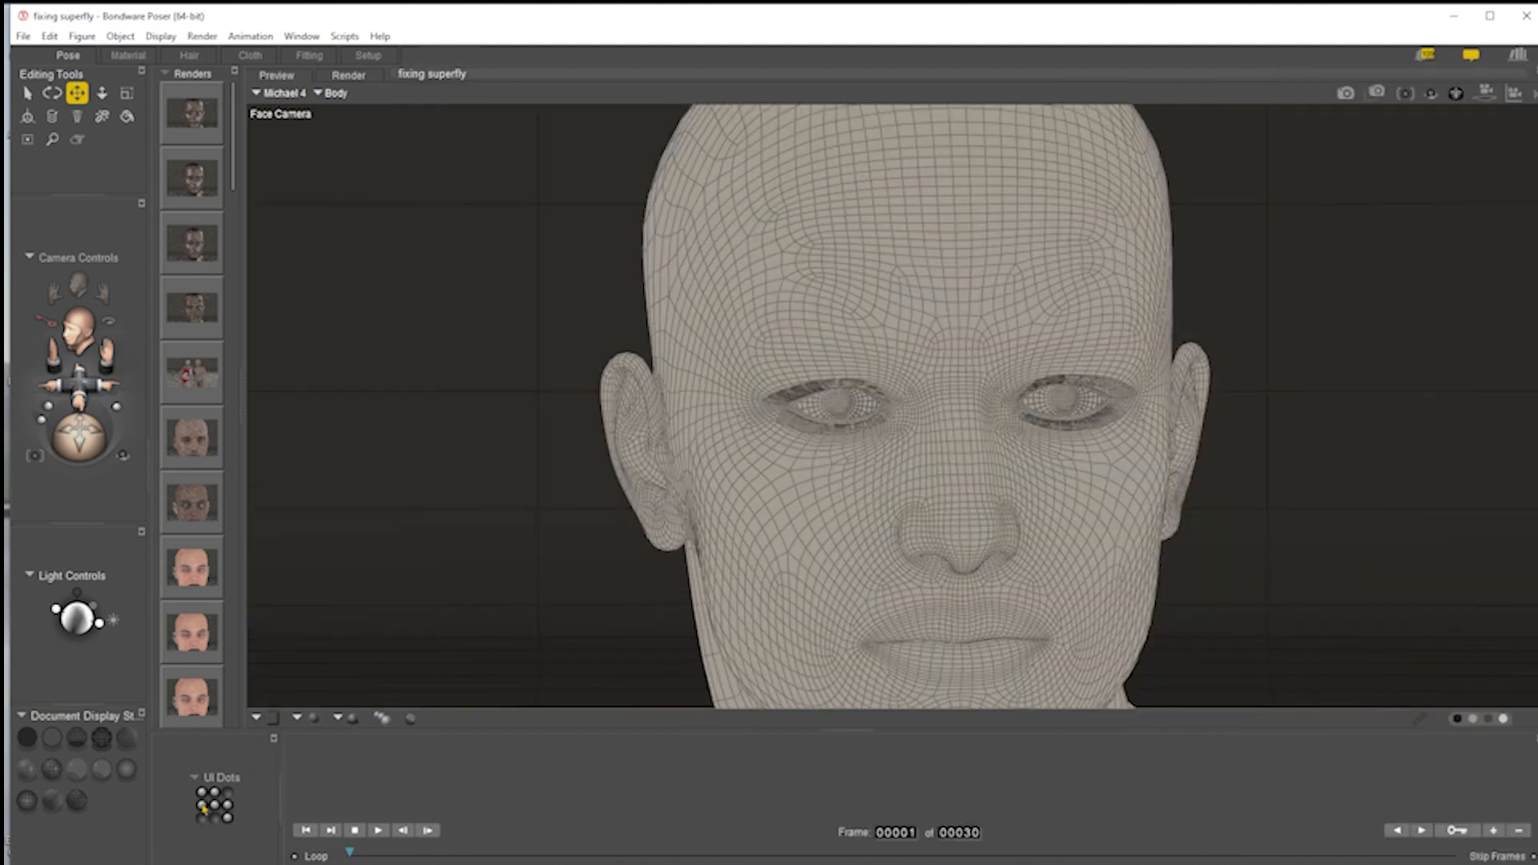
left_click(1390, 95)
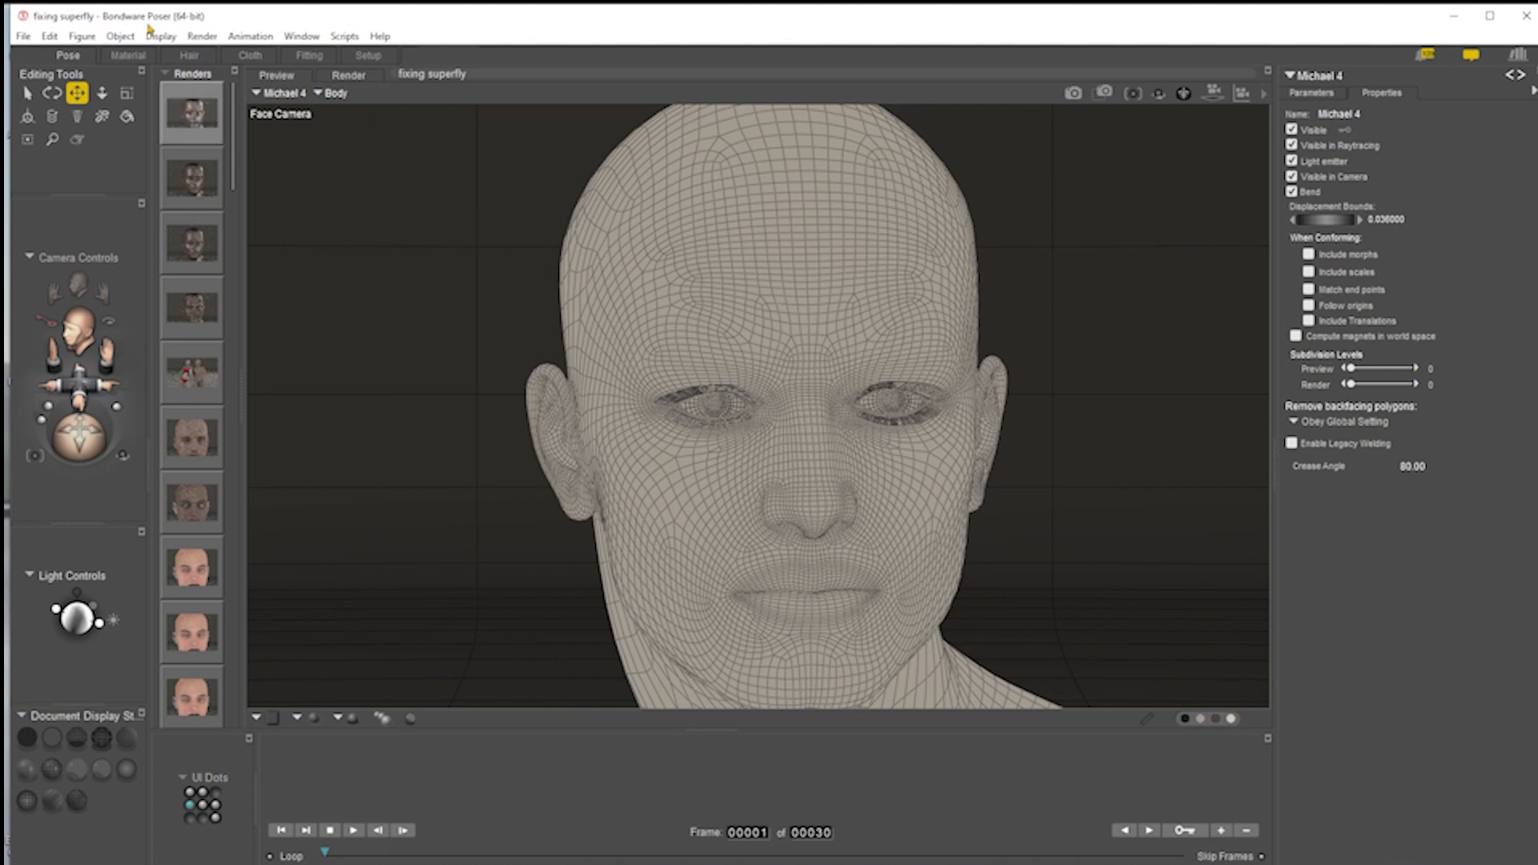
- Check Michael 4's skinning method and return the head to the texture-shaded display
left_click(81, 36)
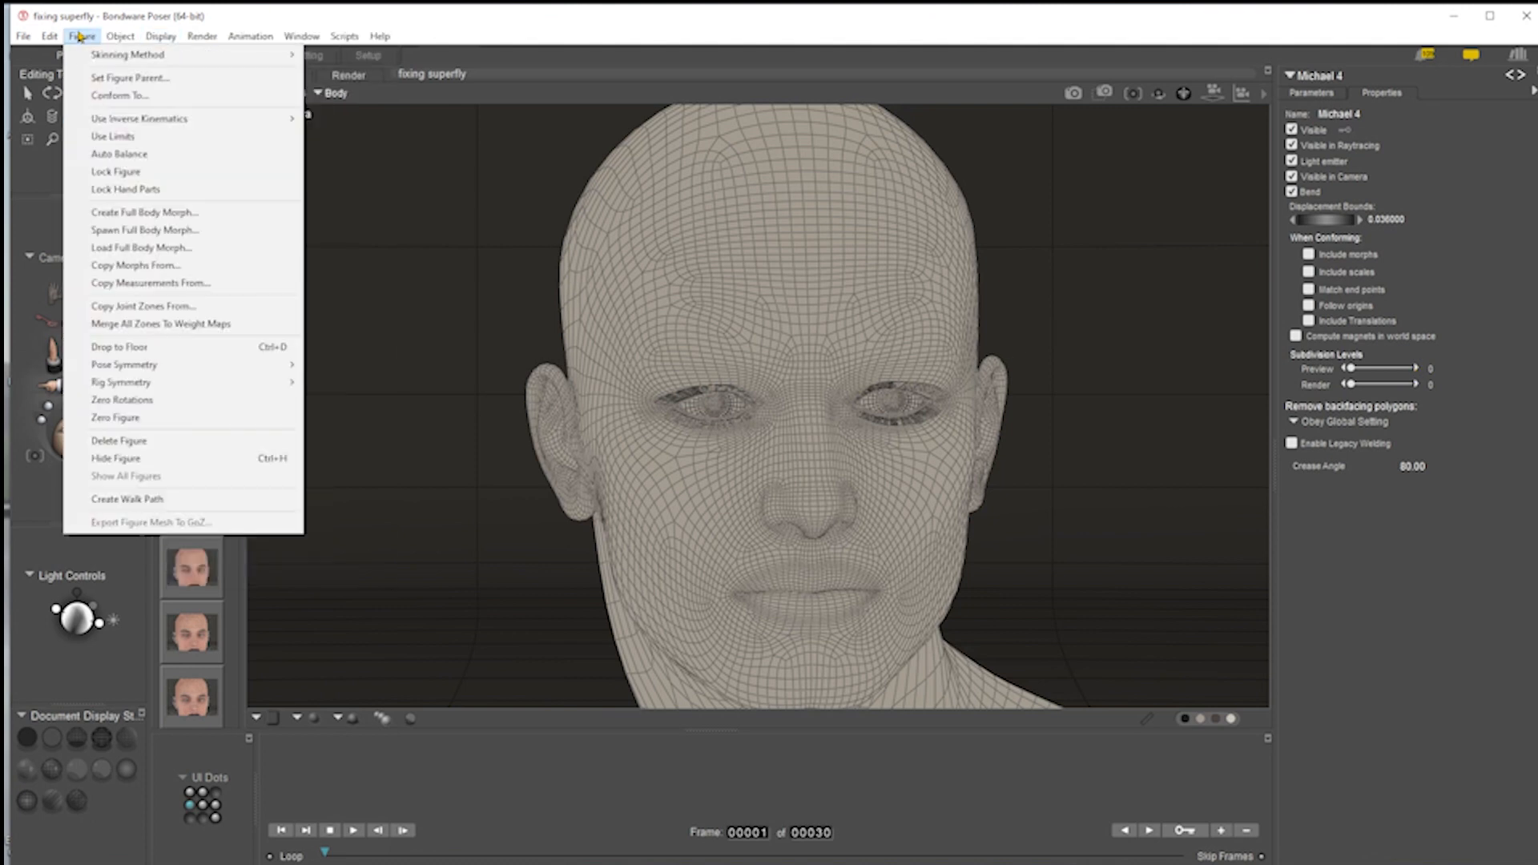
mouse_move(113, 56)
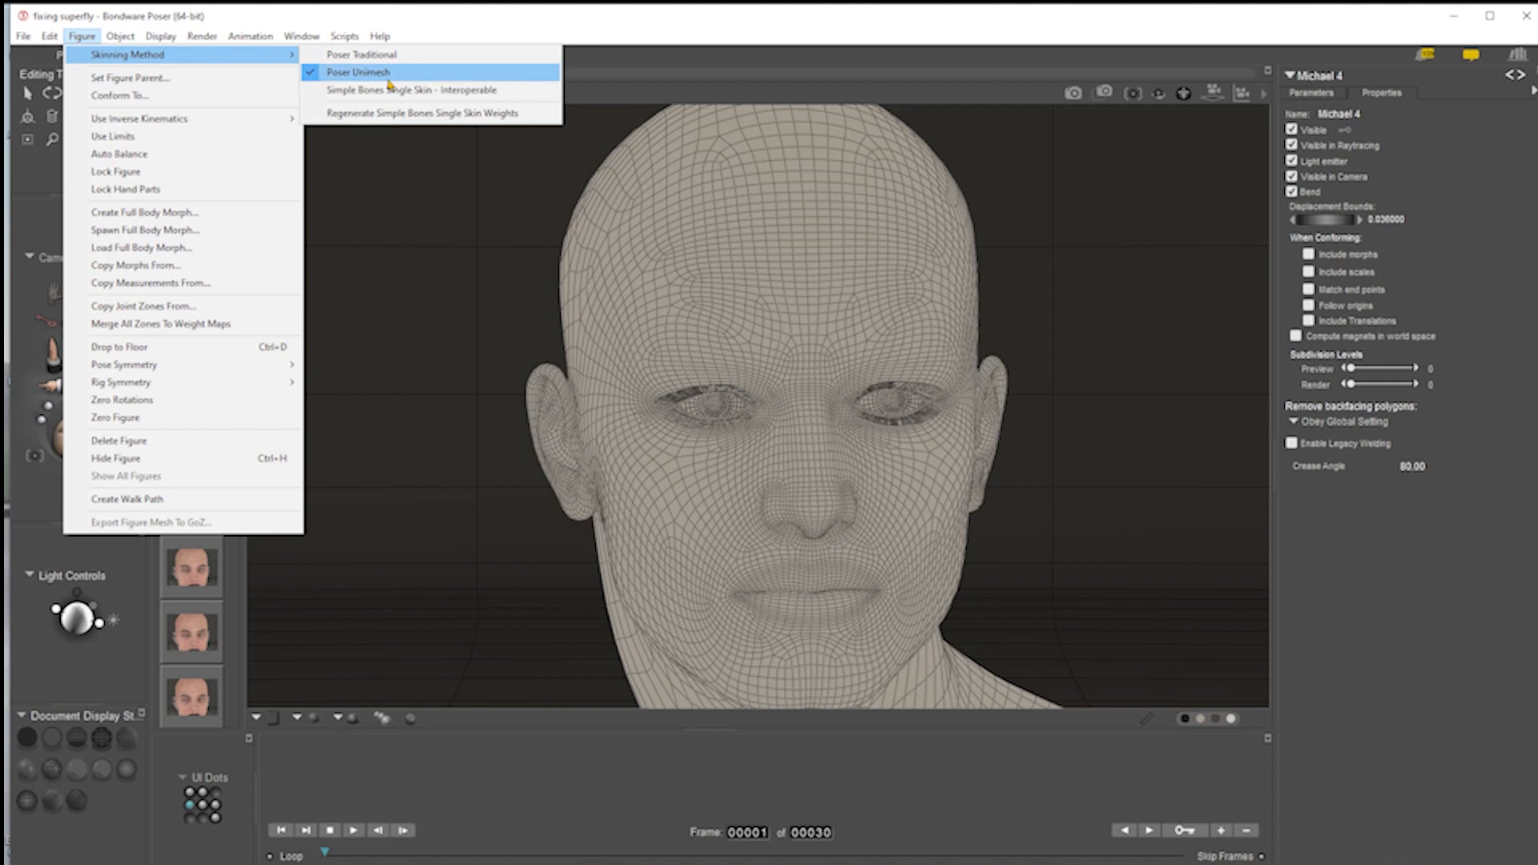
left_click(849, 19)
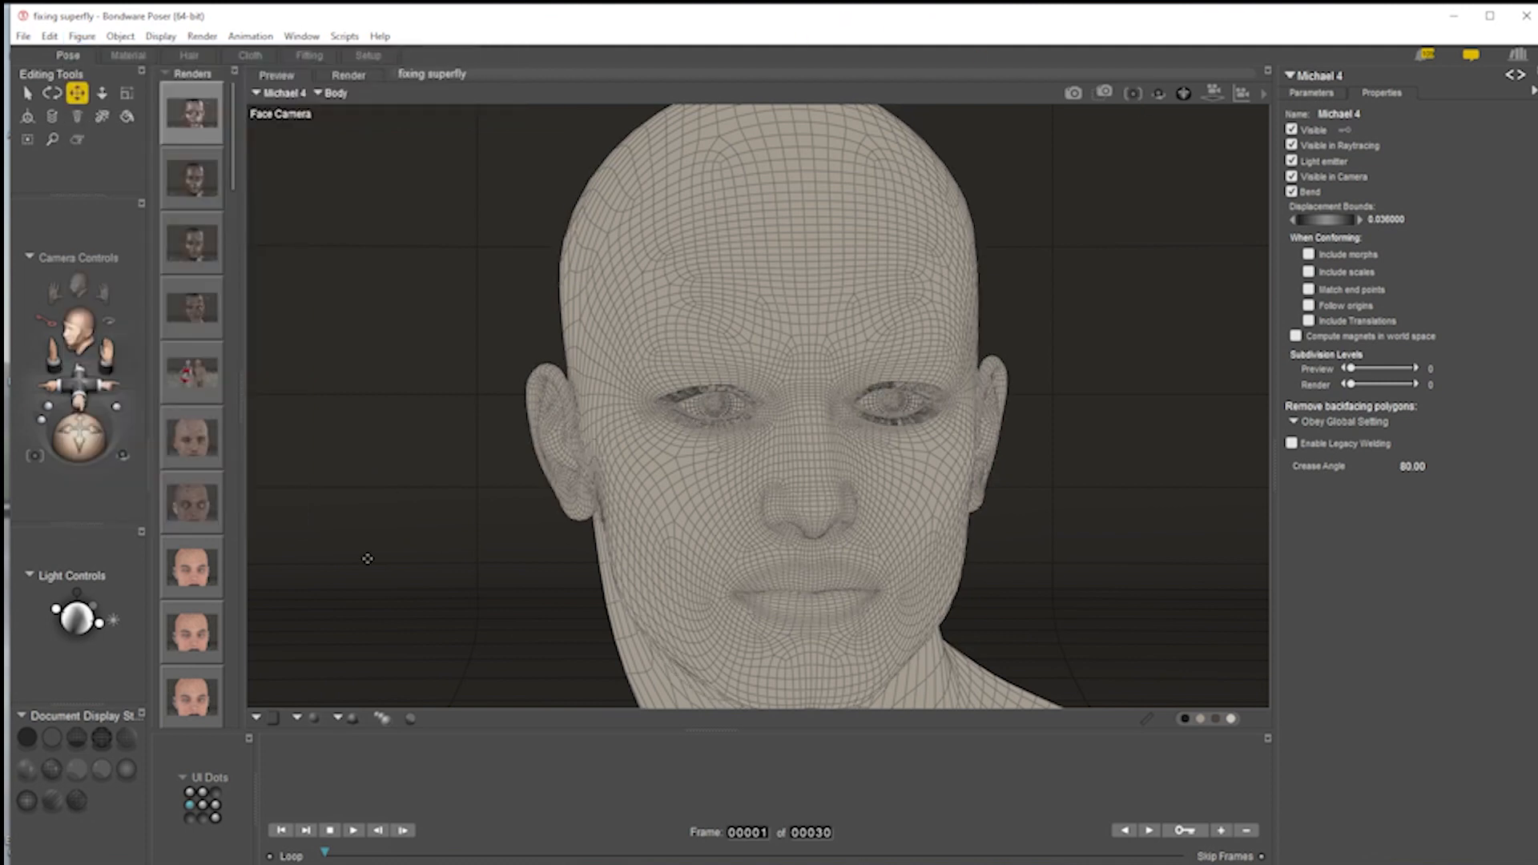
left_click(51, 800)
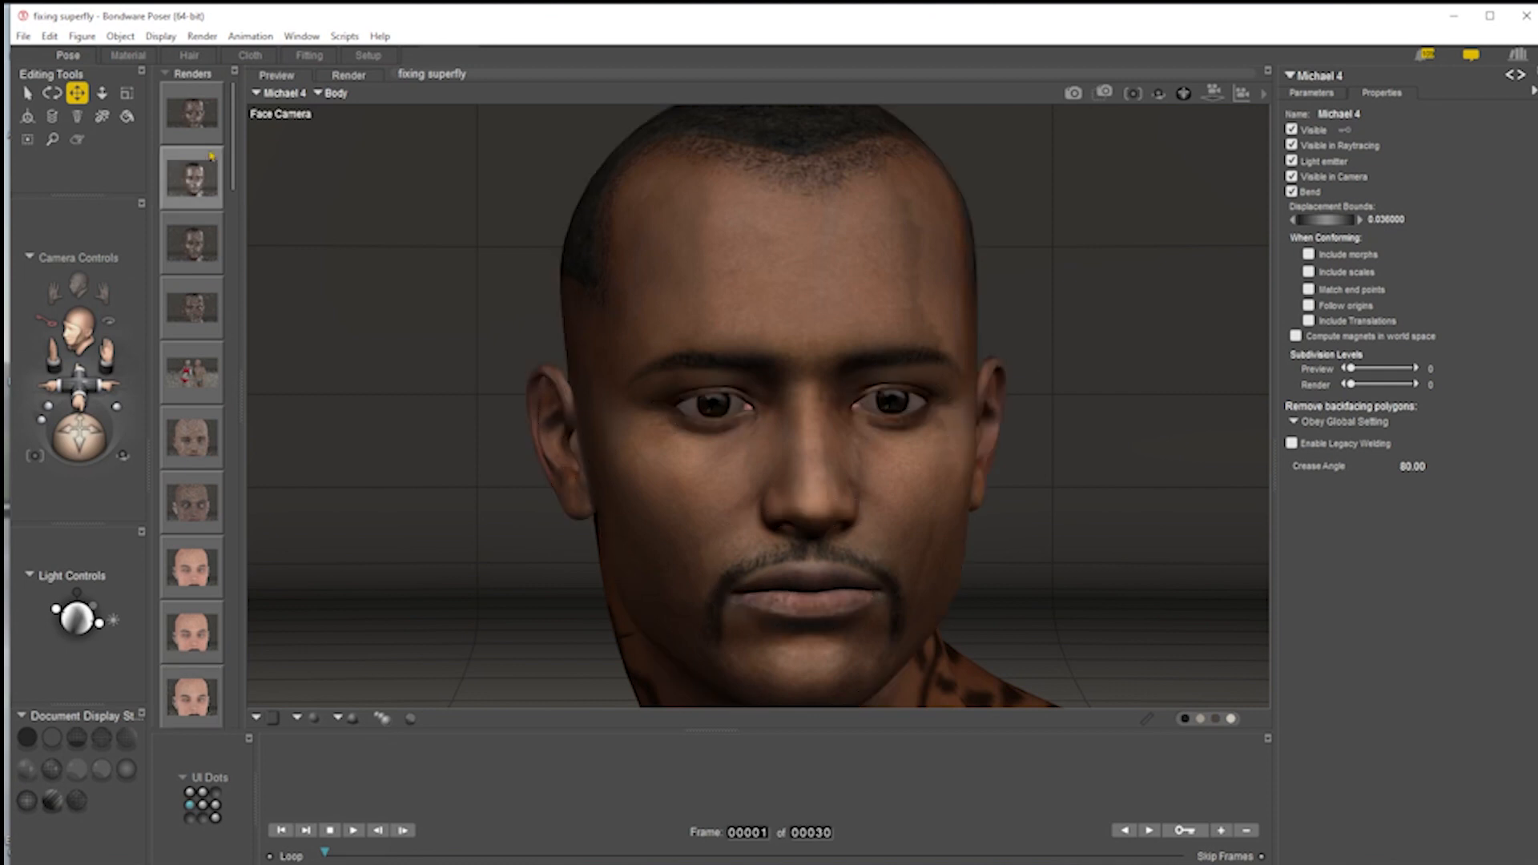
- Compare the latest head render with the earlier stored renders
left_click(175, 105)
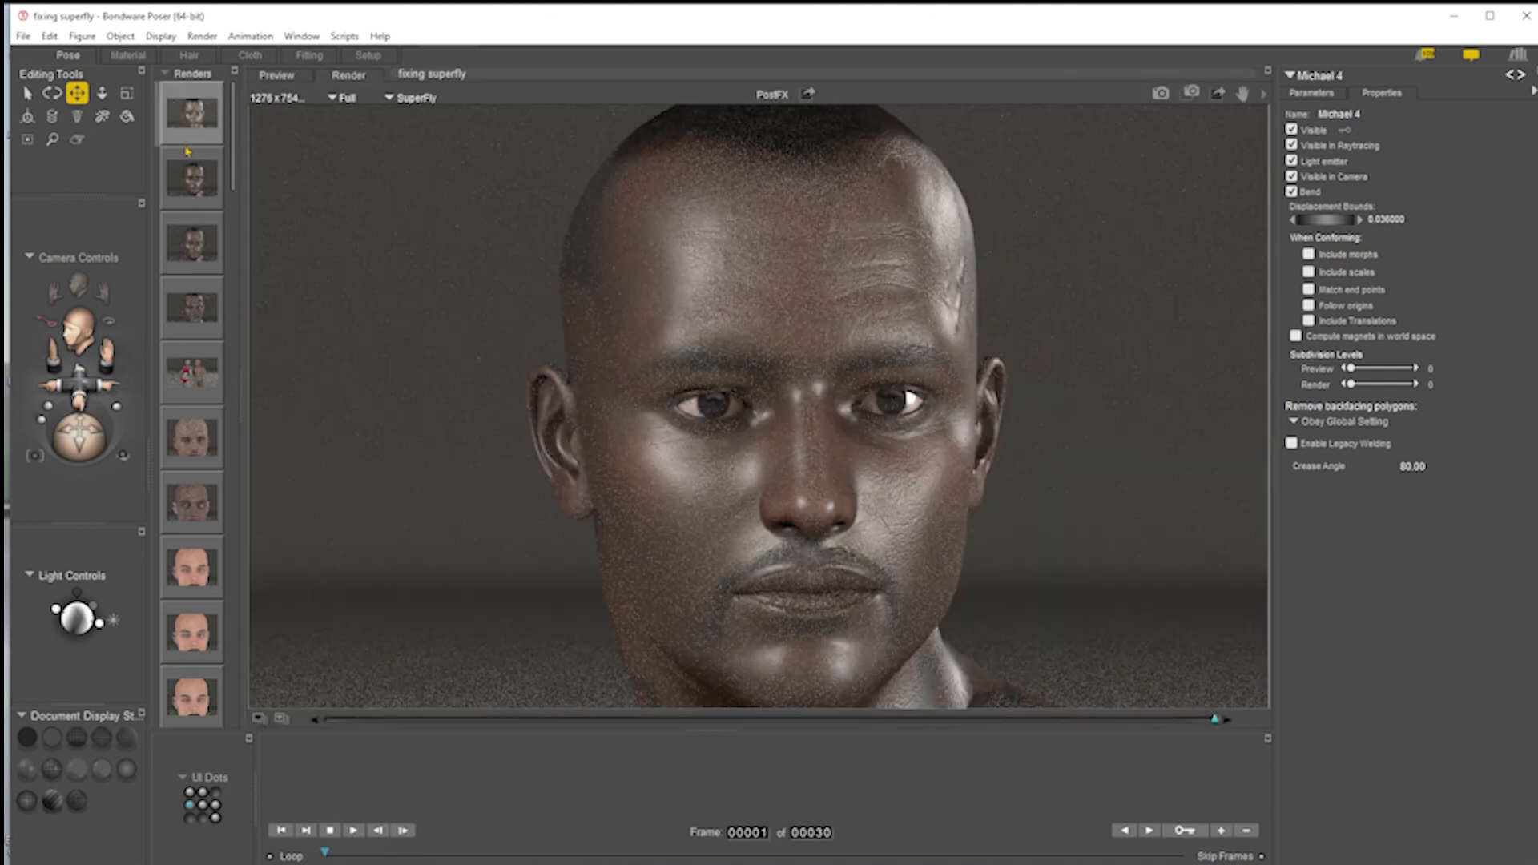
left_click(207, 196)
left_click(194, 296)
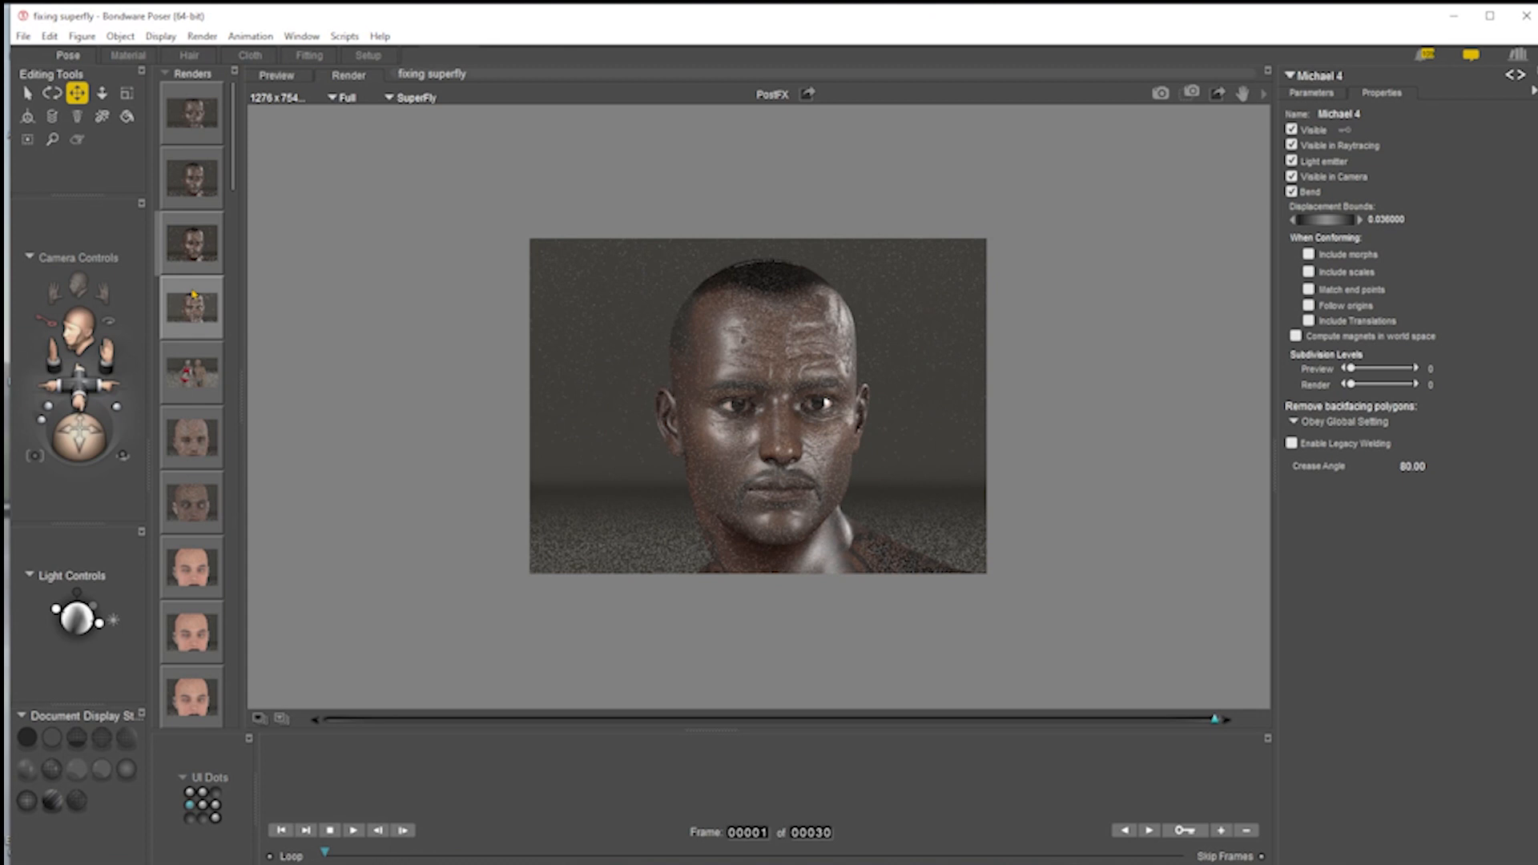
left_click(195, 124)
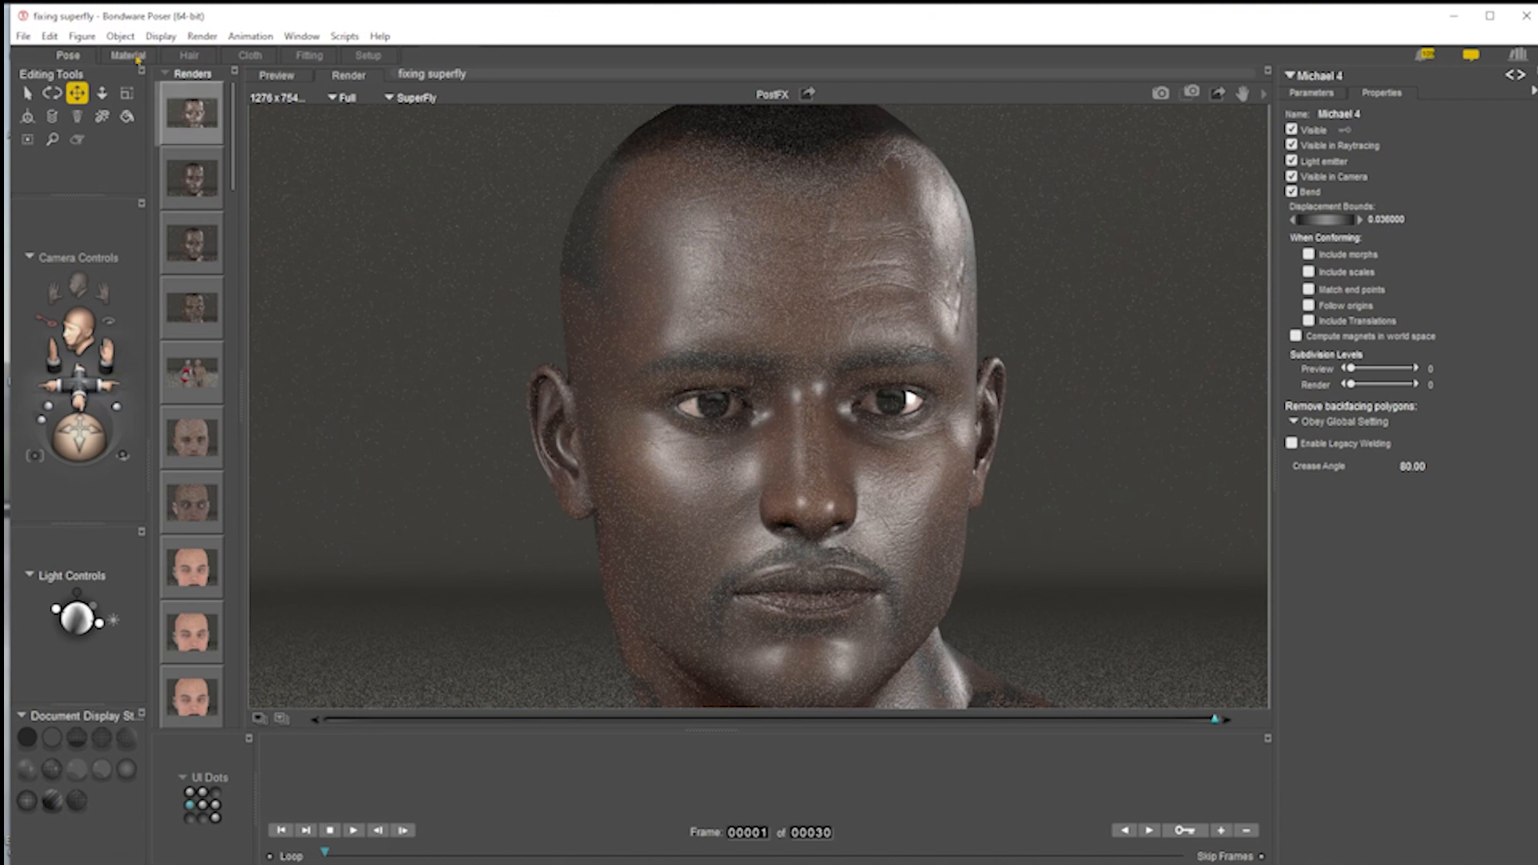
- Set the Reflectivity of the Blinn_2 node feeding Alternate_Specular on the 1_SkinFace material to .5
left_click(128, 55)
left_click(309, 238)
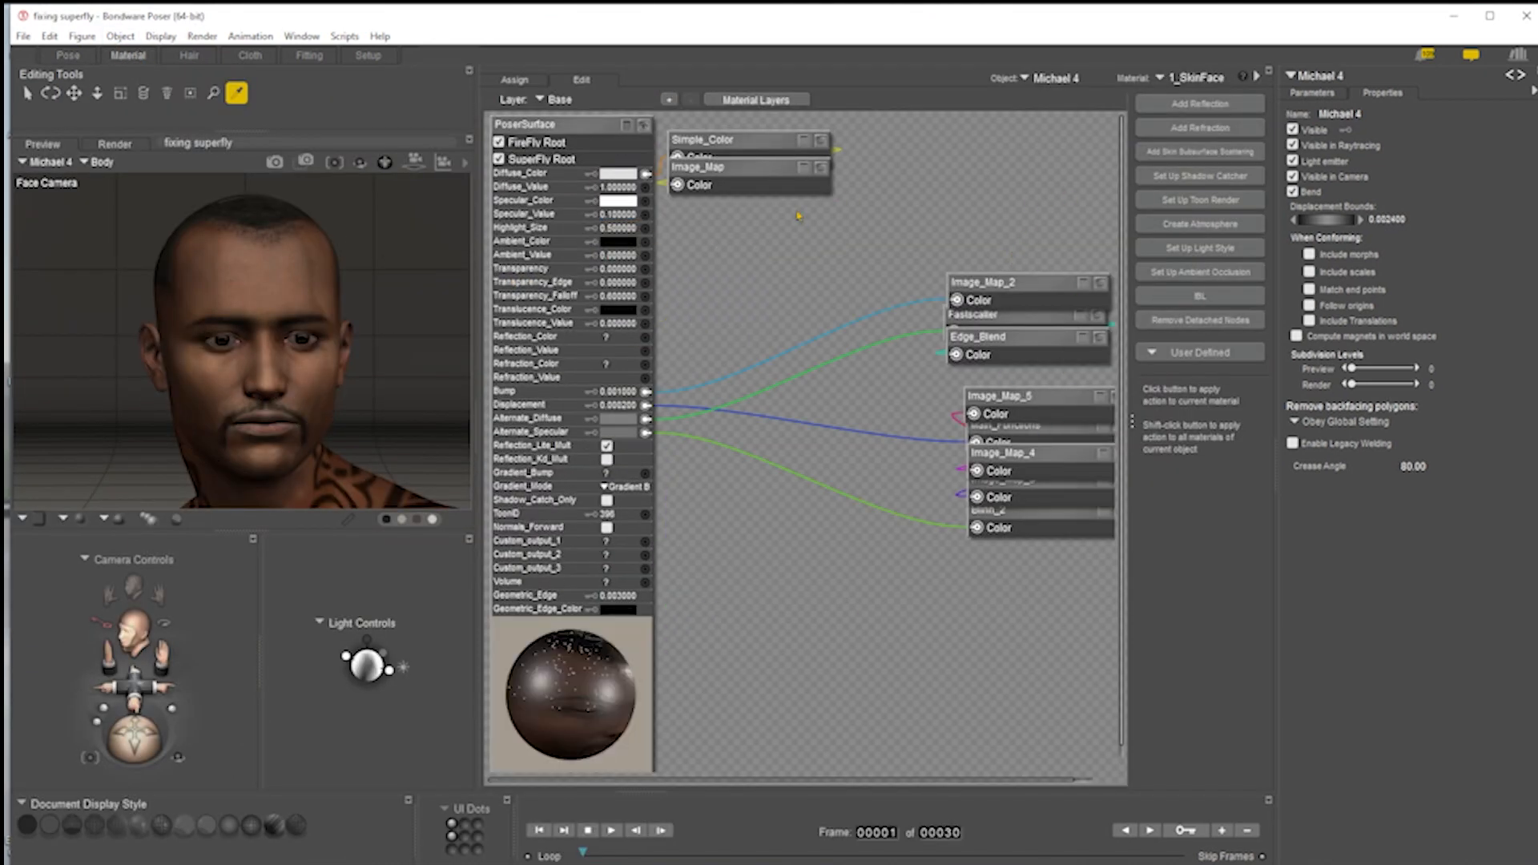
left_click(828, 178)
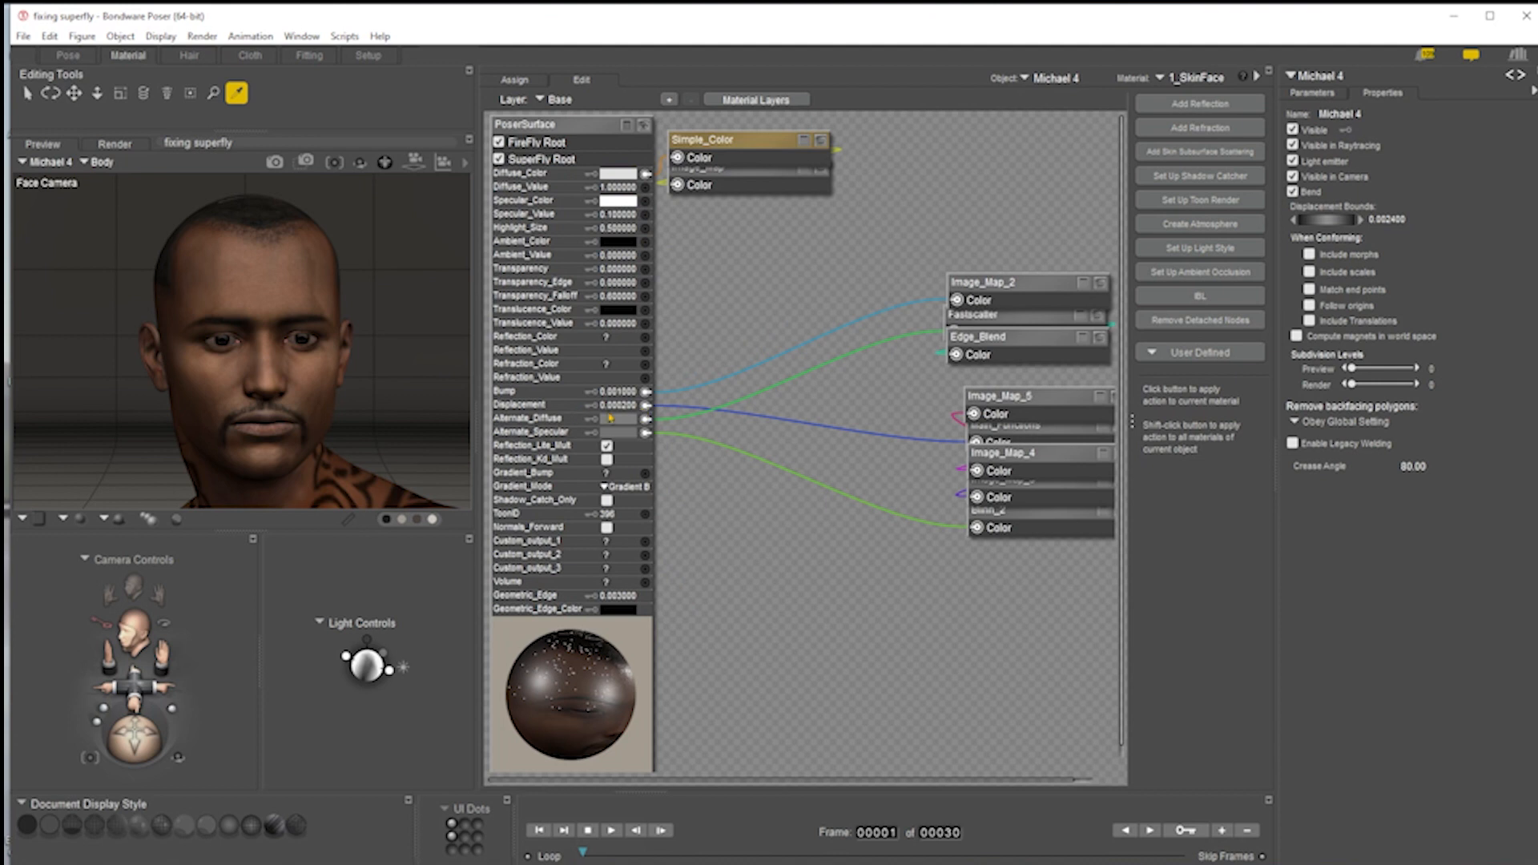
left_click_drag(1025, 514, 808, 435)
left_click(884, 432)
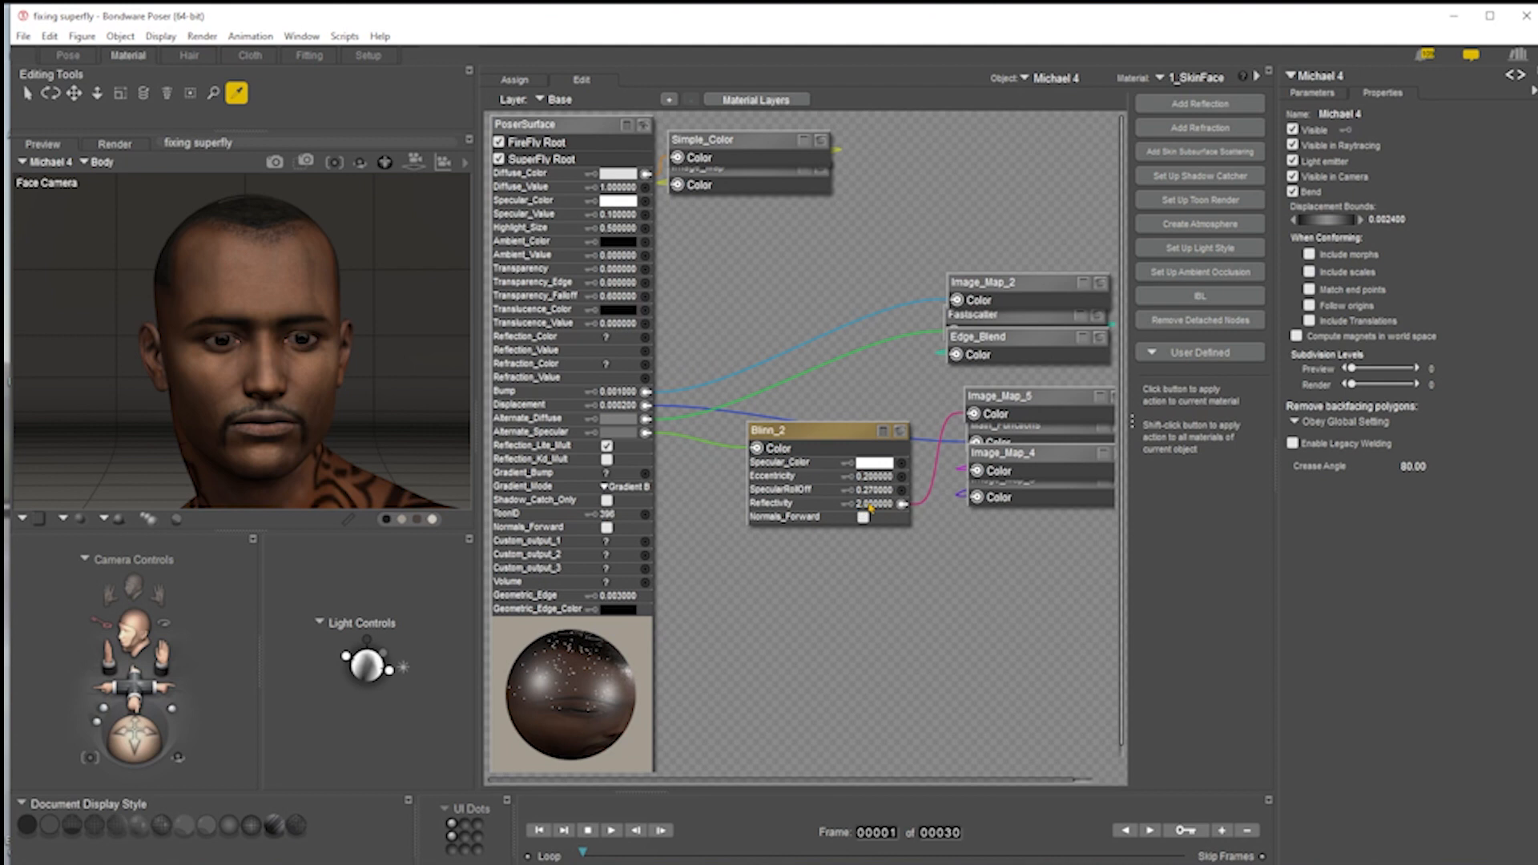
left_click(871, 505)
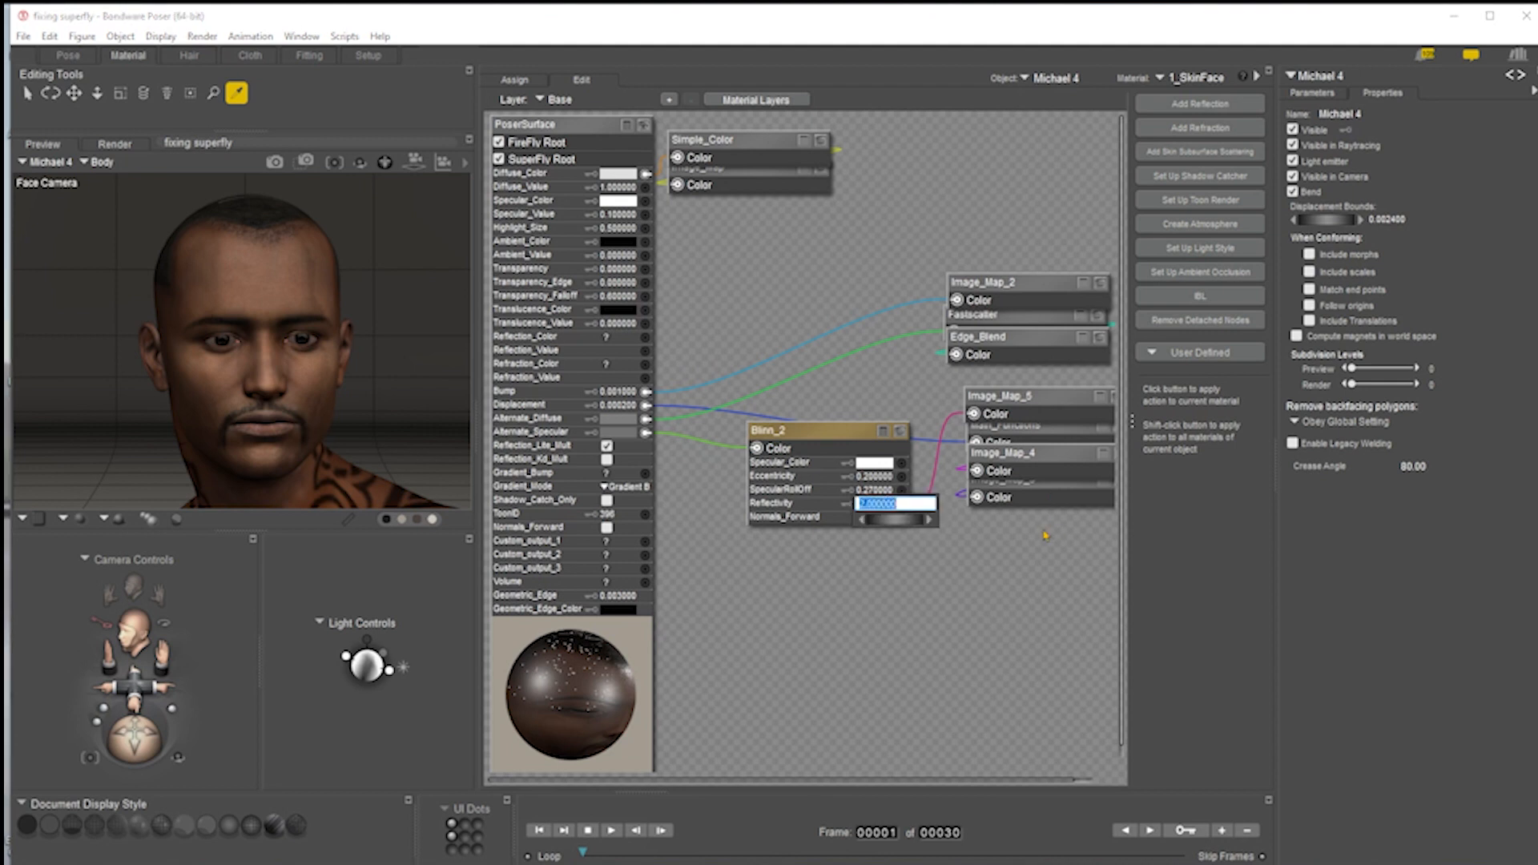
type("1")
key("Return")
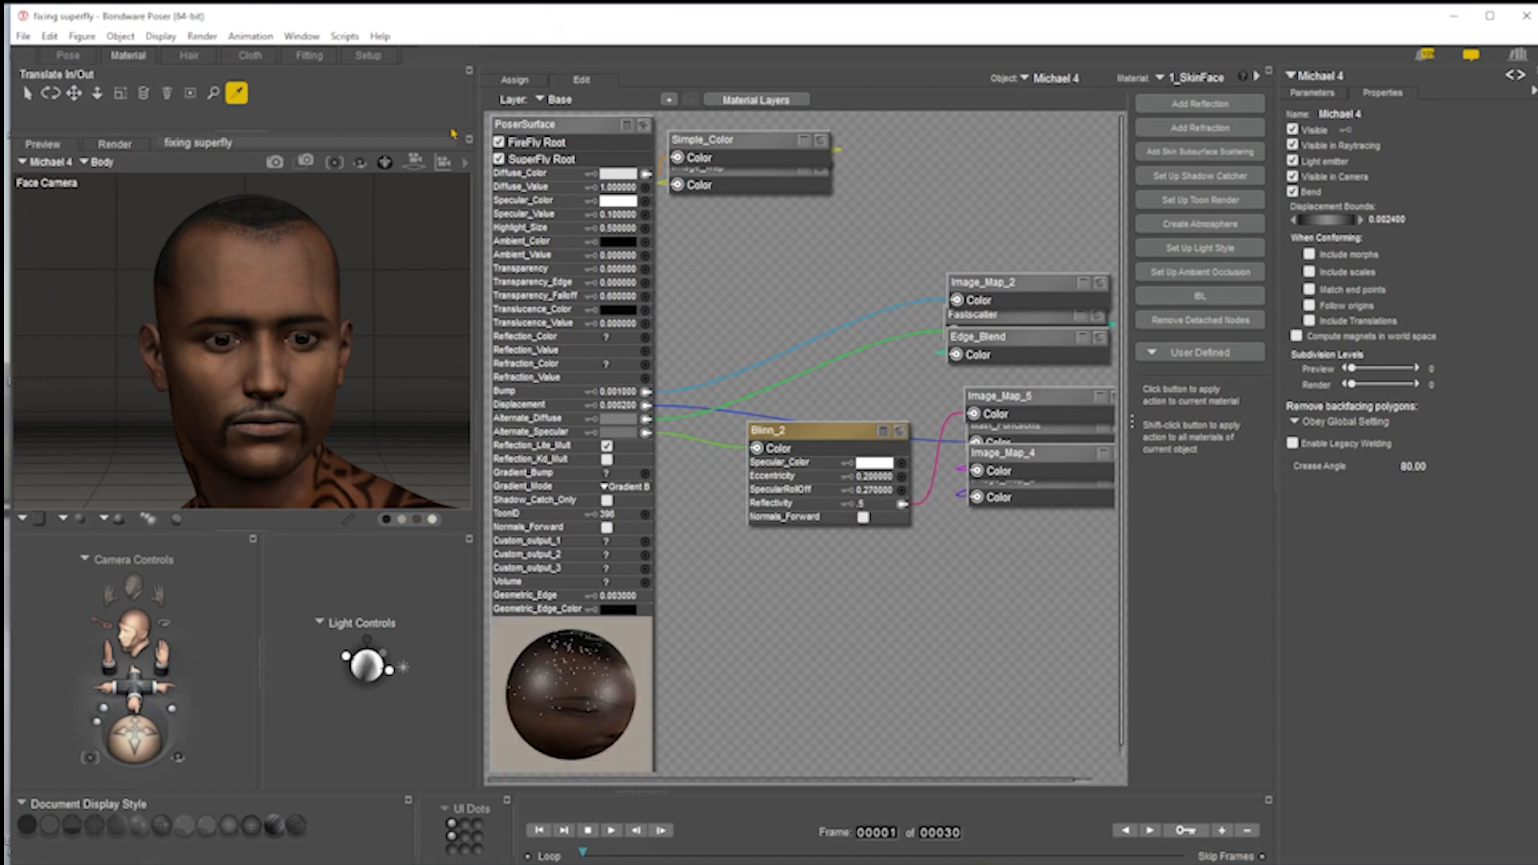
- Render the head in the Pose room and compare the result with the previous render
left_click(69, 56)
left_click(1074, 93)
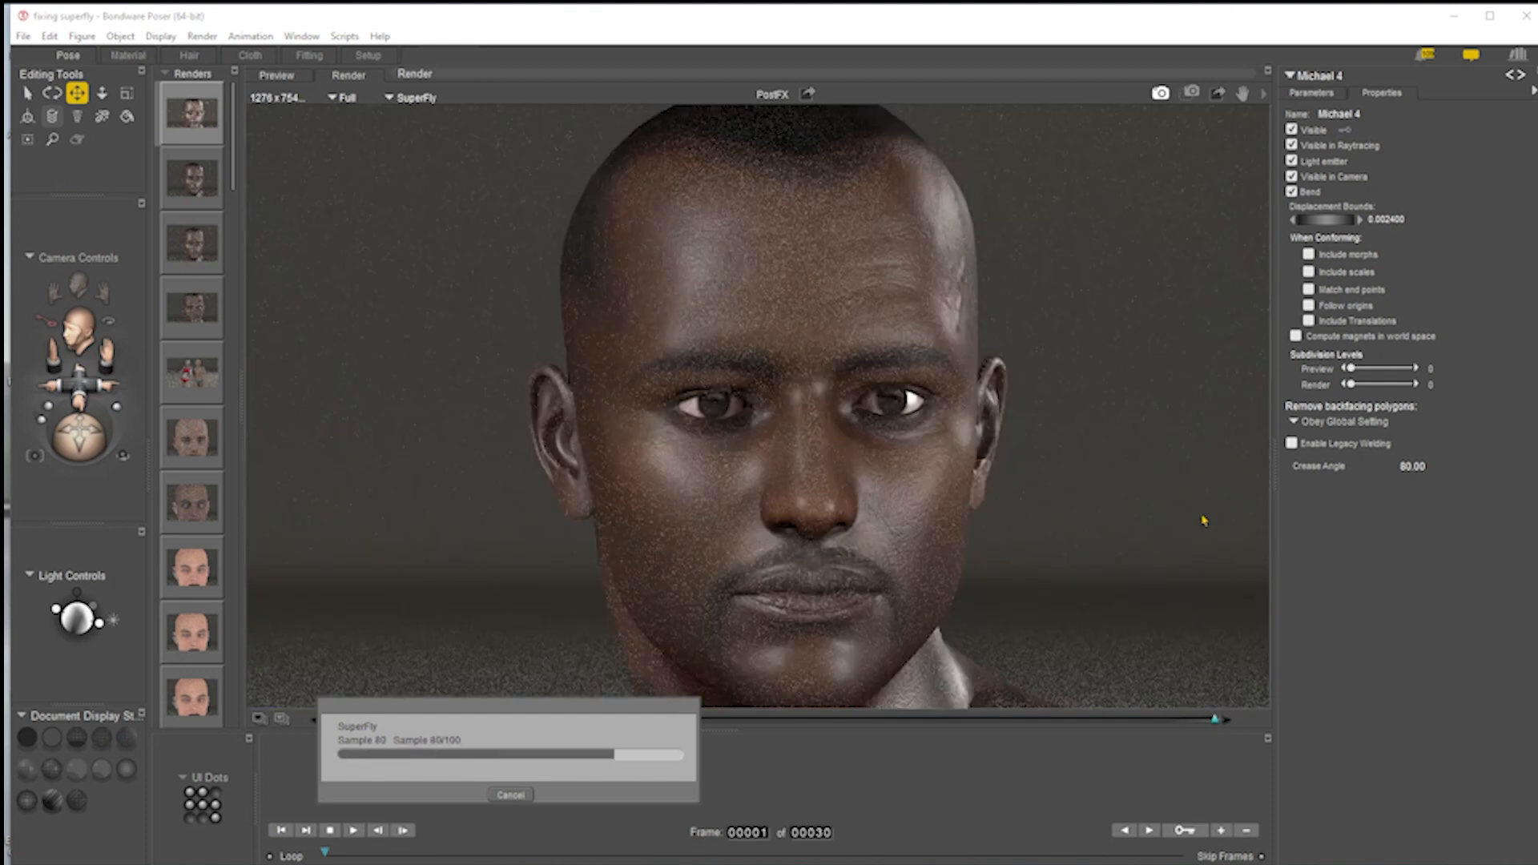
left_click(199, 183)
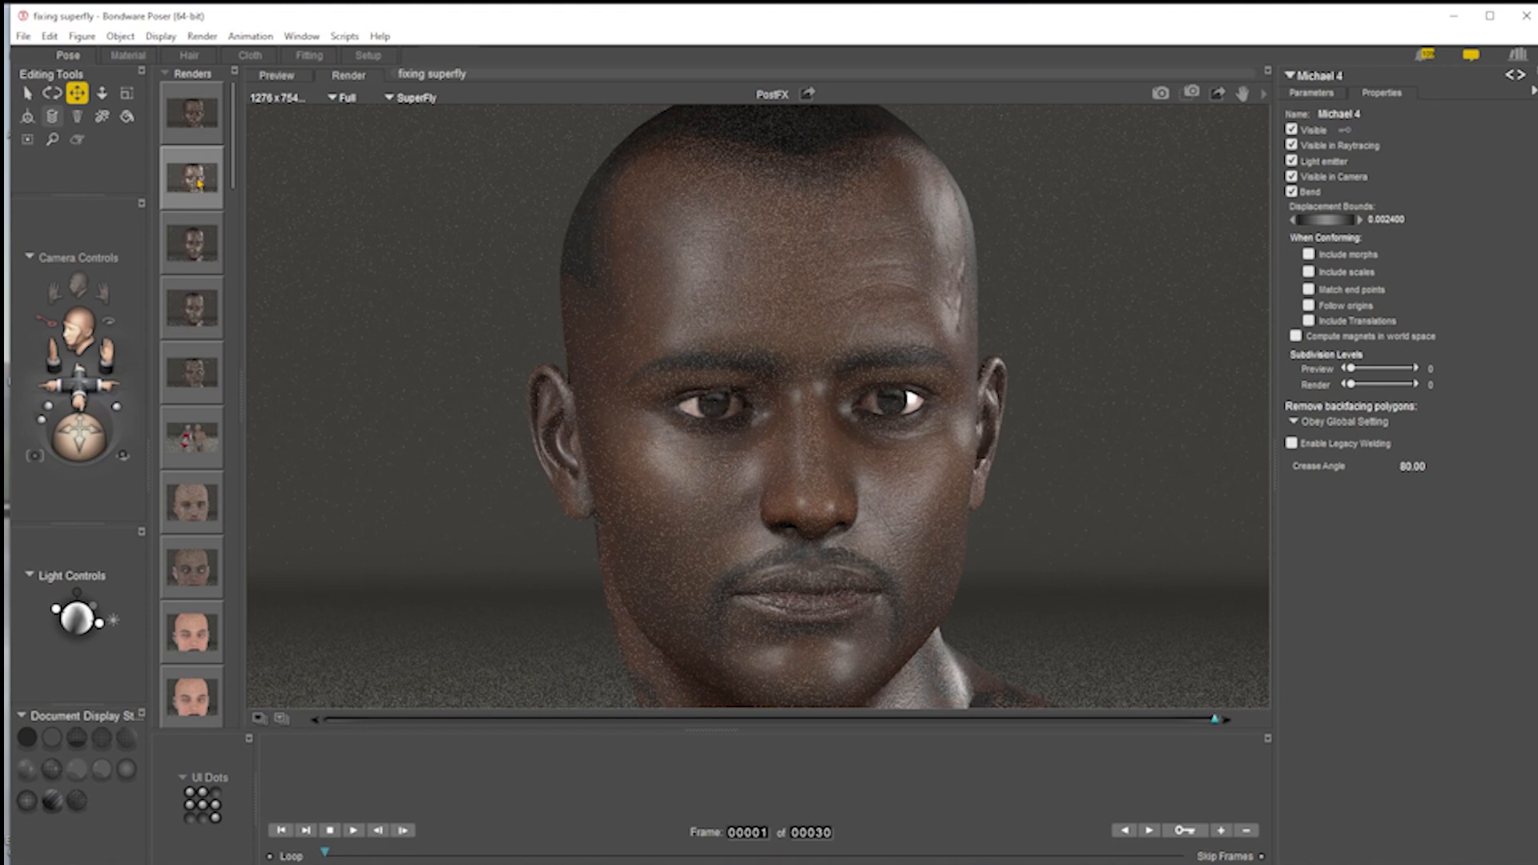
left_click(193, 112)
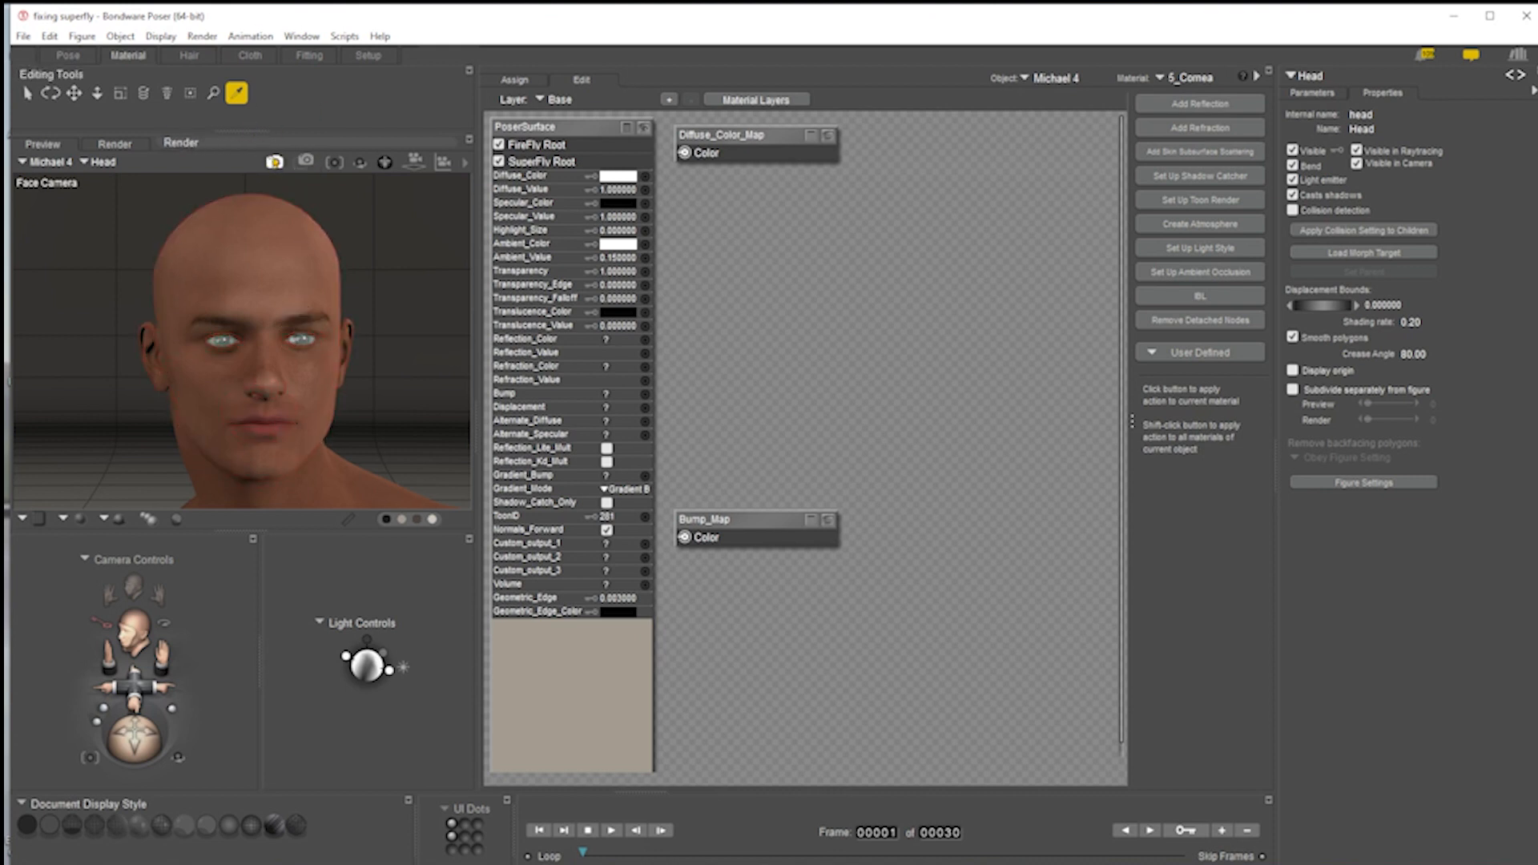
- Render the new character's head and spread out the 5_Cornea material's Diffuse_Color_Map and Bump_Map nodes
left_click(275, 162)
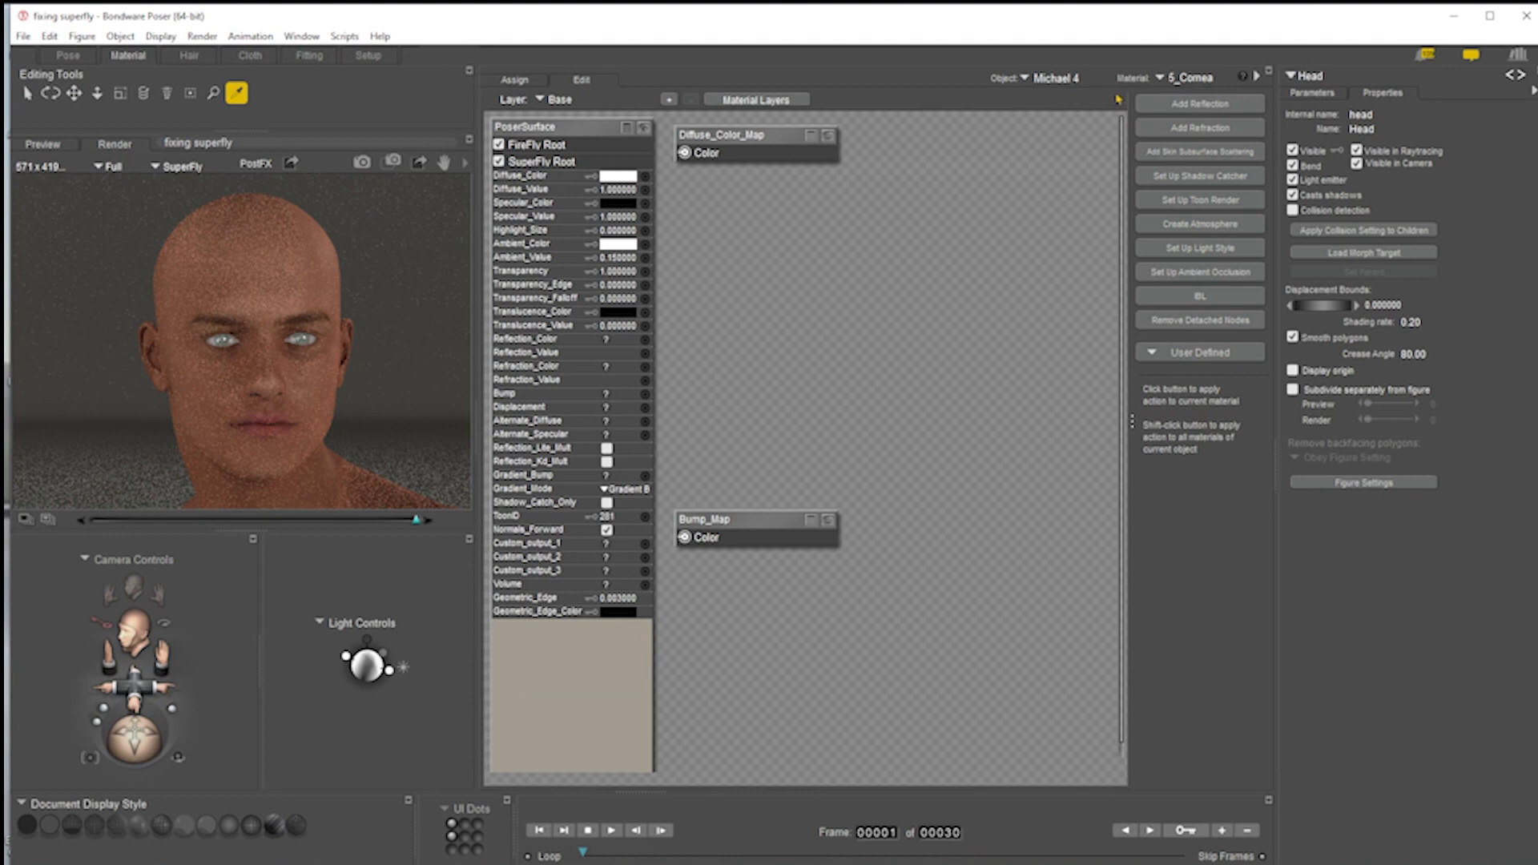
left_click_drag(729, 519, 925, 445)
left_click(756, 154)
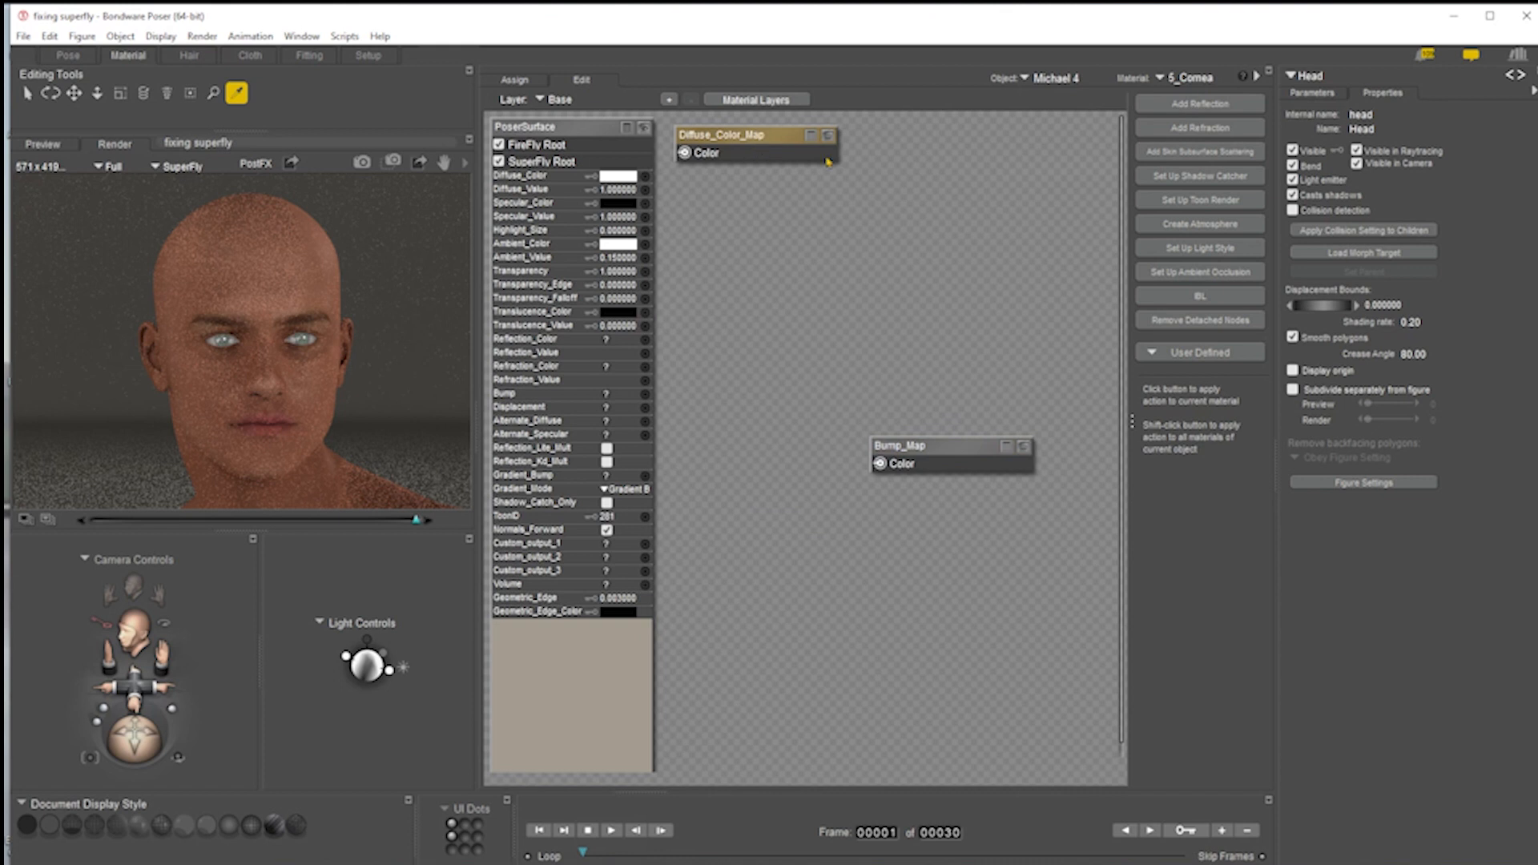
left_click_drag(825, 137, 976, 201)
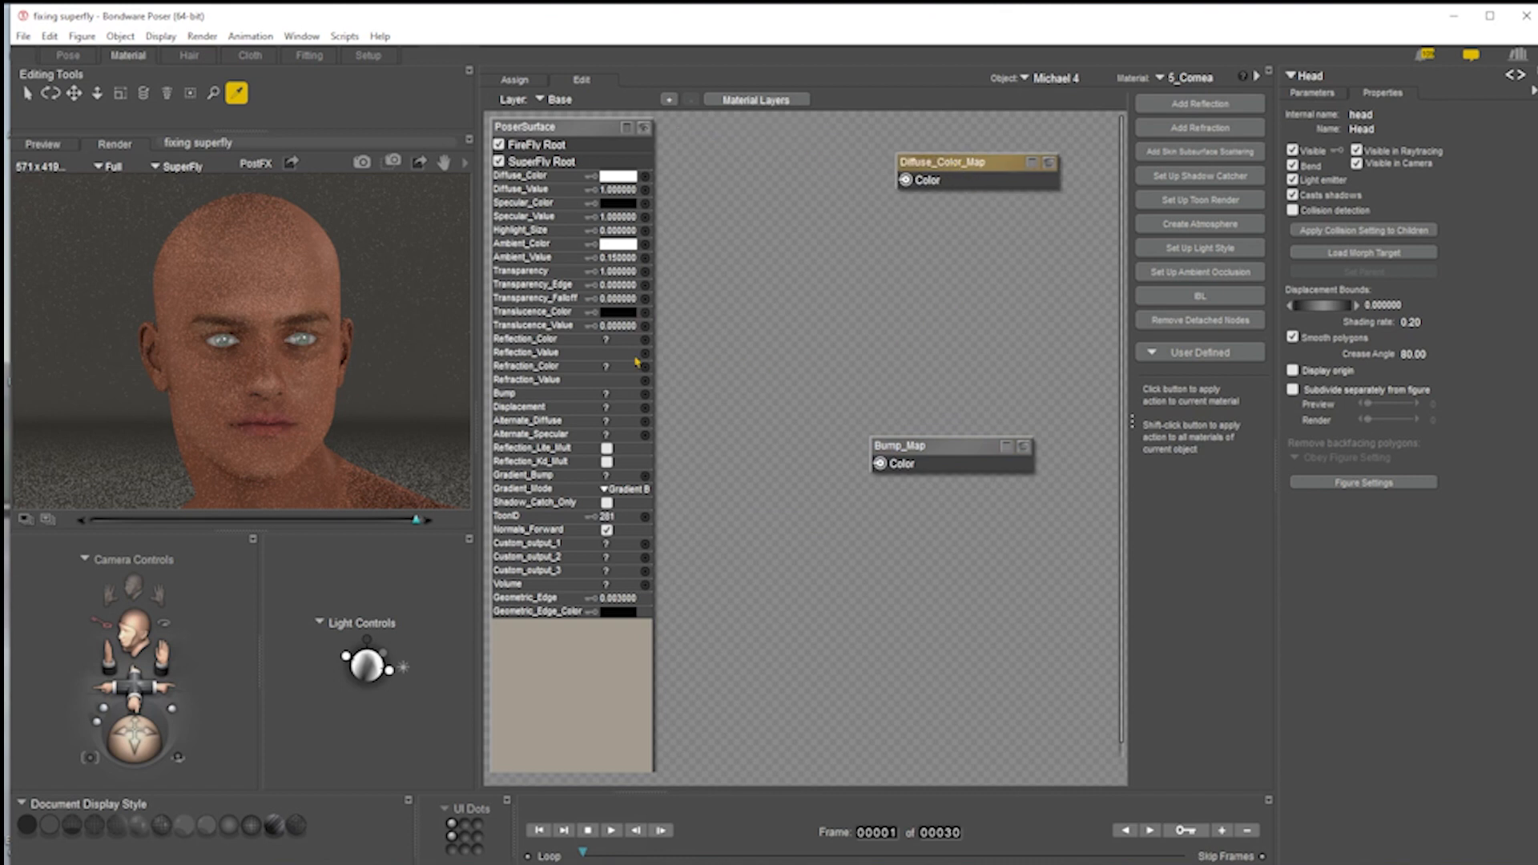
- Set the 5_Cornea material's Ambient_Value and Highlight_Size to 0
left_click(629, 258)
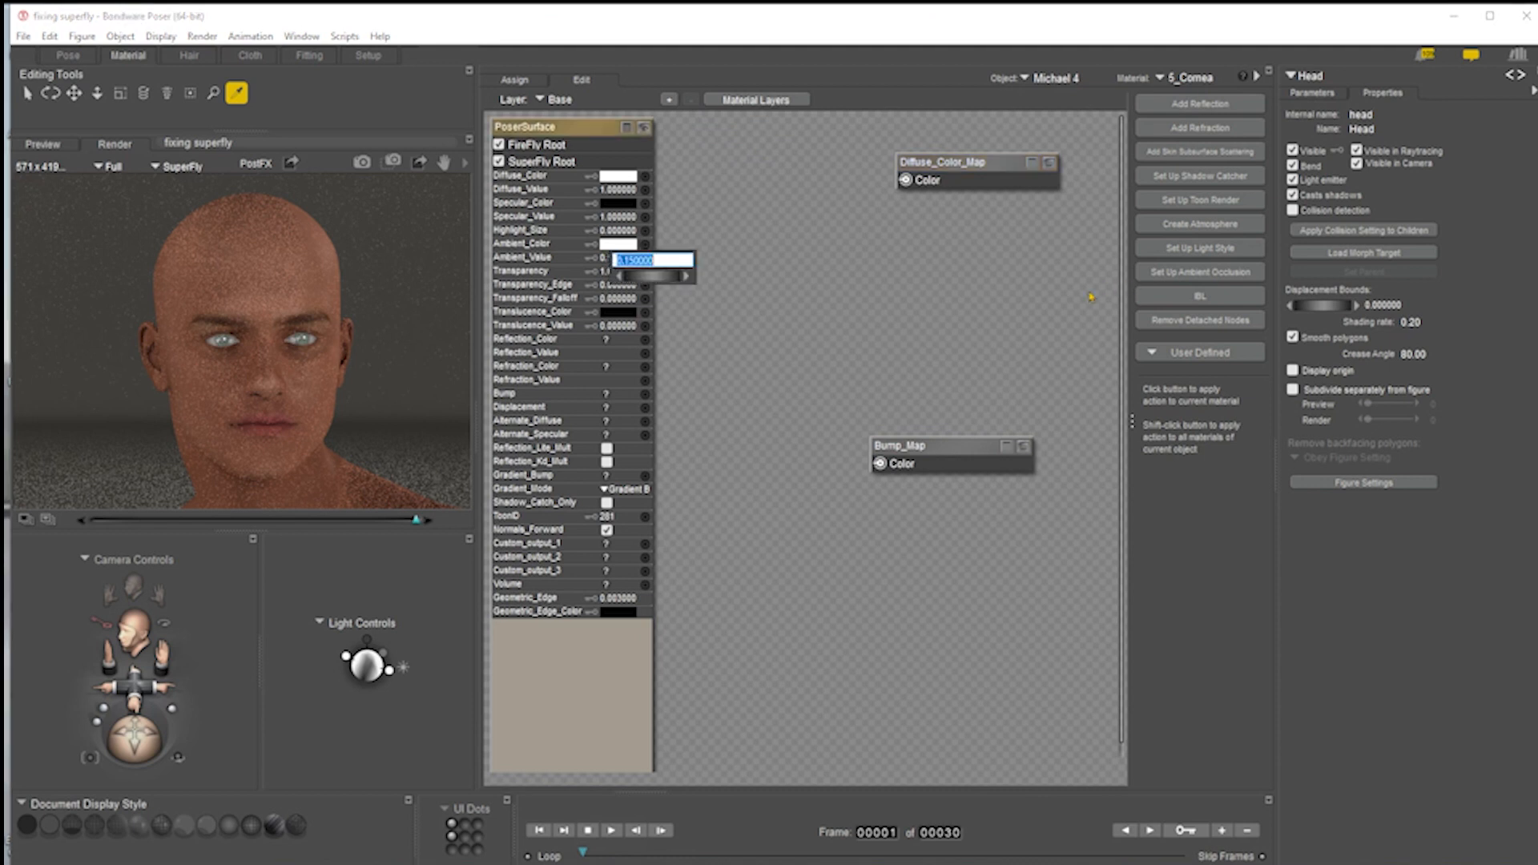
type("0")
key("Return")
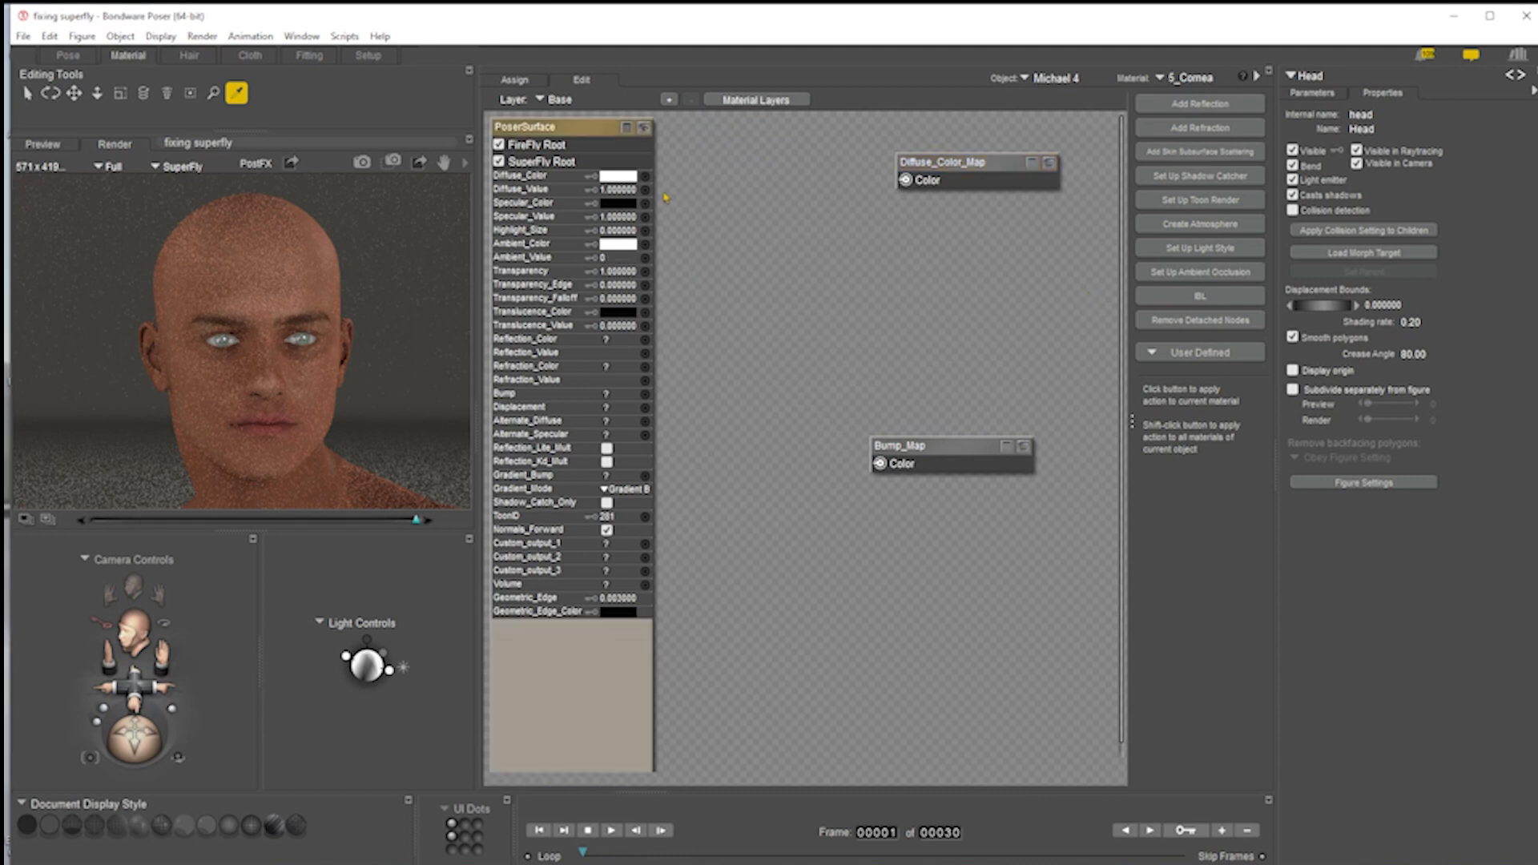
left_click(617, 229)
type("0")
key("Return")
- Pick the 7_EyeSurface material, delete its Image_Map_4 node and spread the remaining image map nodes apart
left_click(1199, 80)
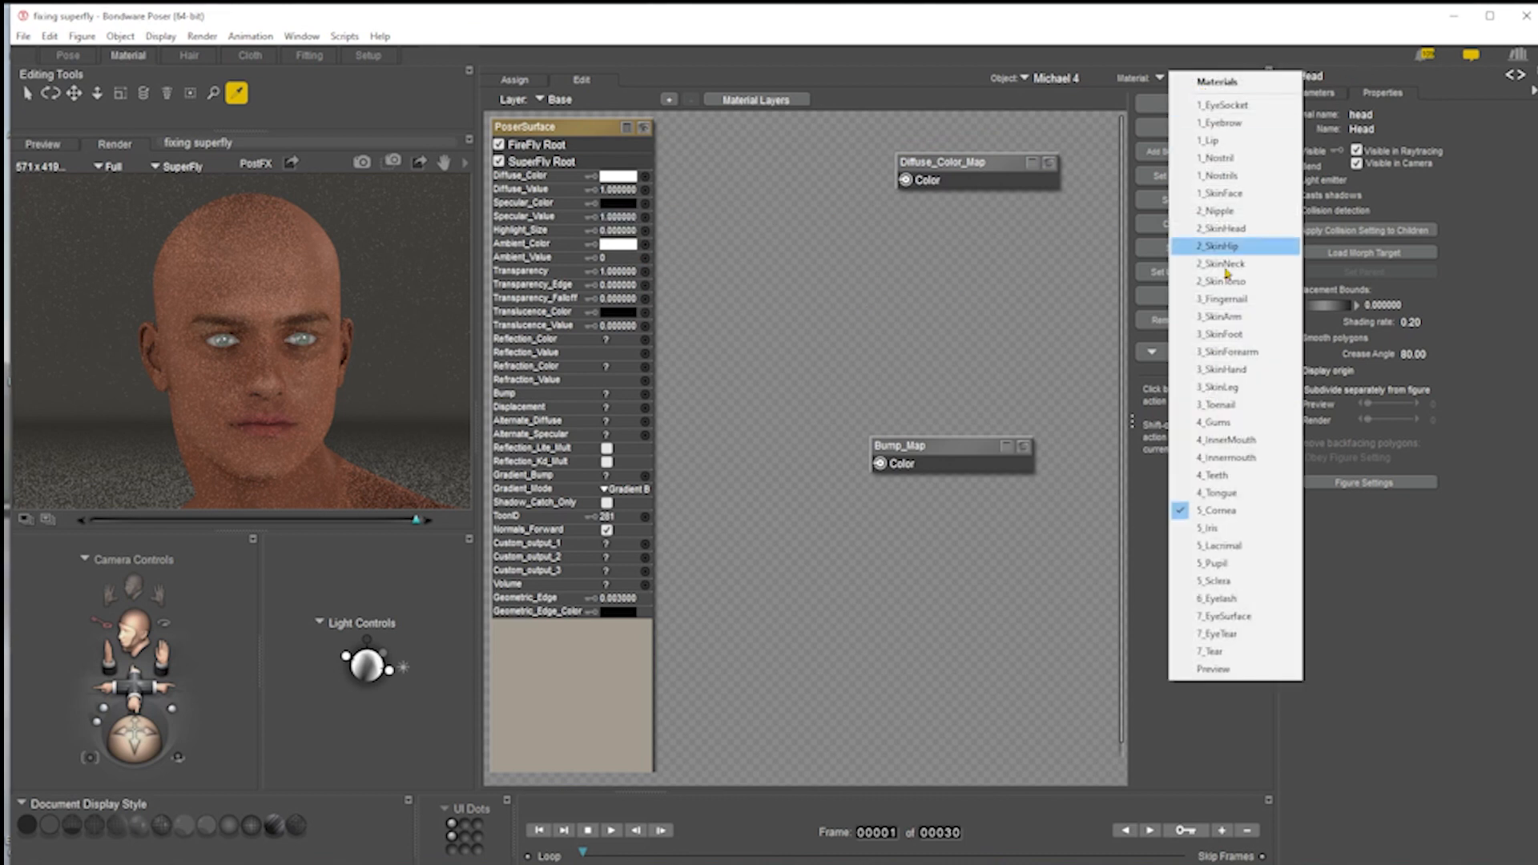
left_click(1227, 616)
left_click_drag(782, 387, 1035, 524)
left_click_drag(720, 354, 985, 217)
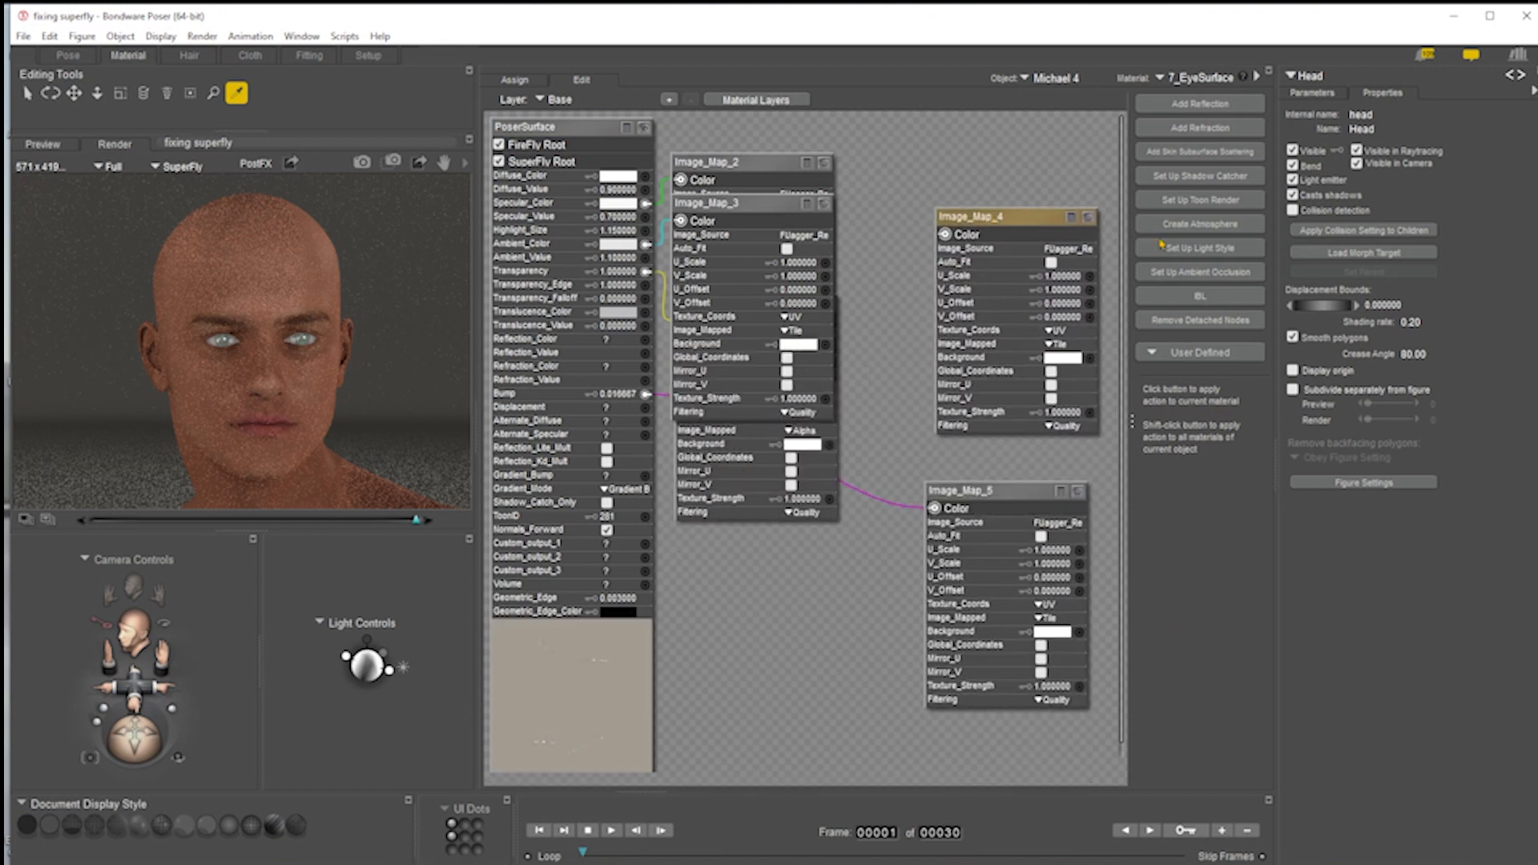
key("Delete")
left_click_drag(715, 208, 993, 190)
left_click_drag(711, 211, 859, 208)
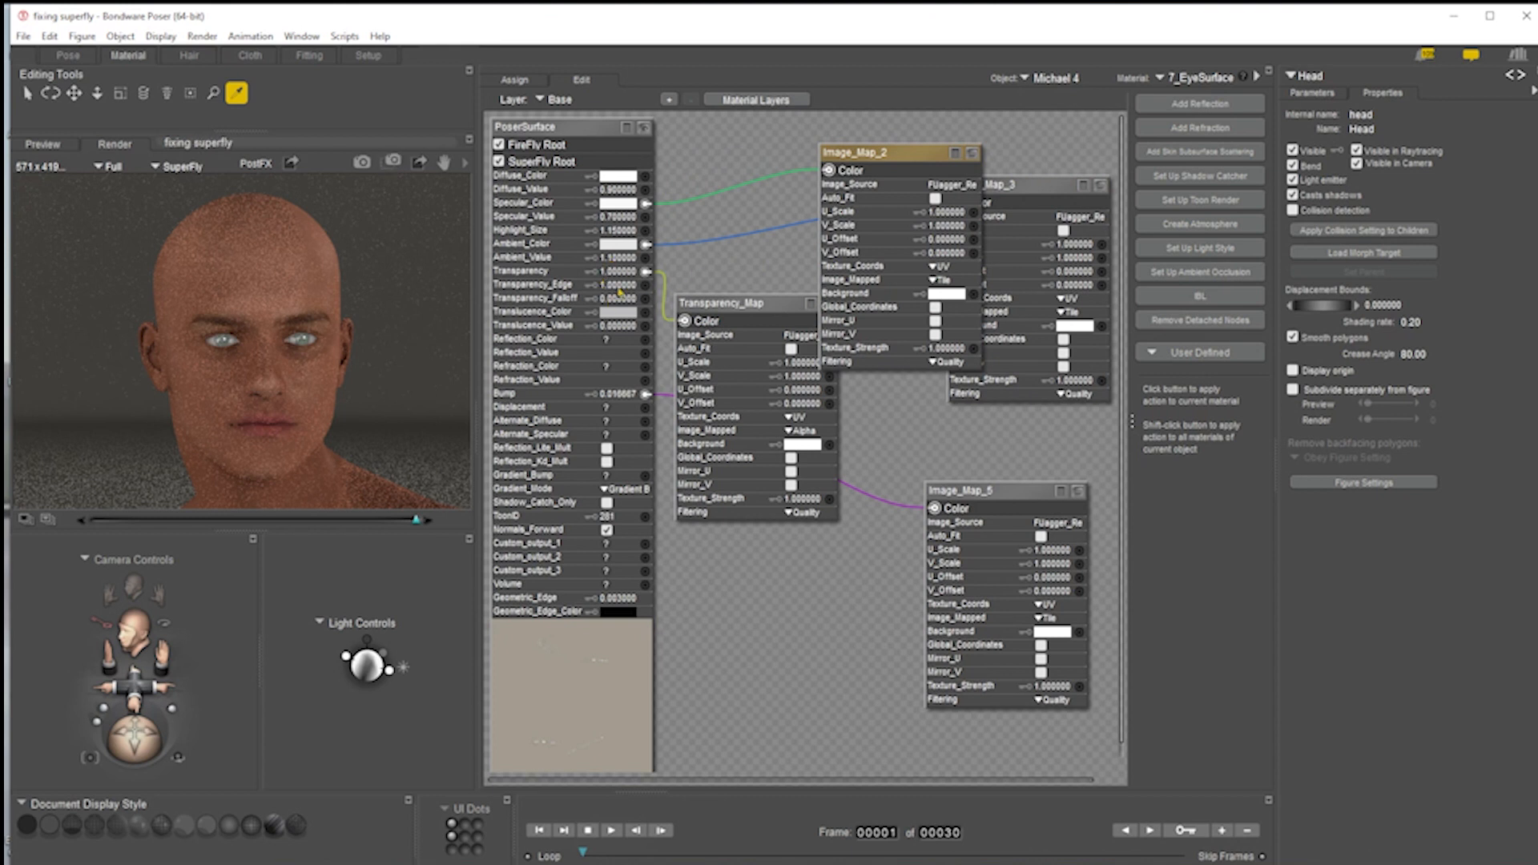
- Set the 7_EyeSurface material's Ambient_Value to 0 and disconnect the image map from its Ambient_Color
left_click(628, 259)
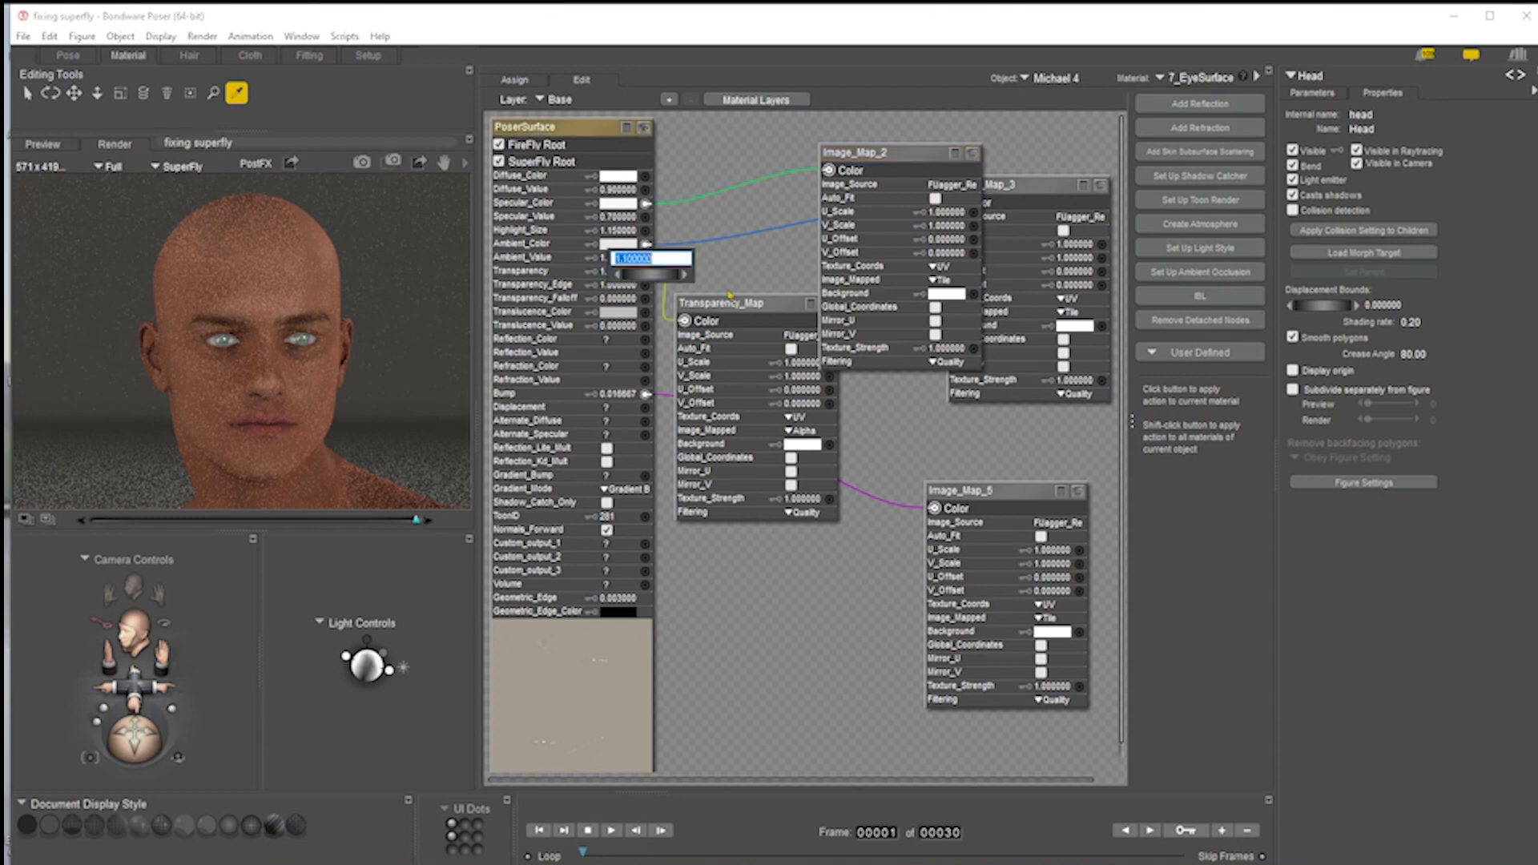
type("0")
key("Return")
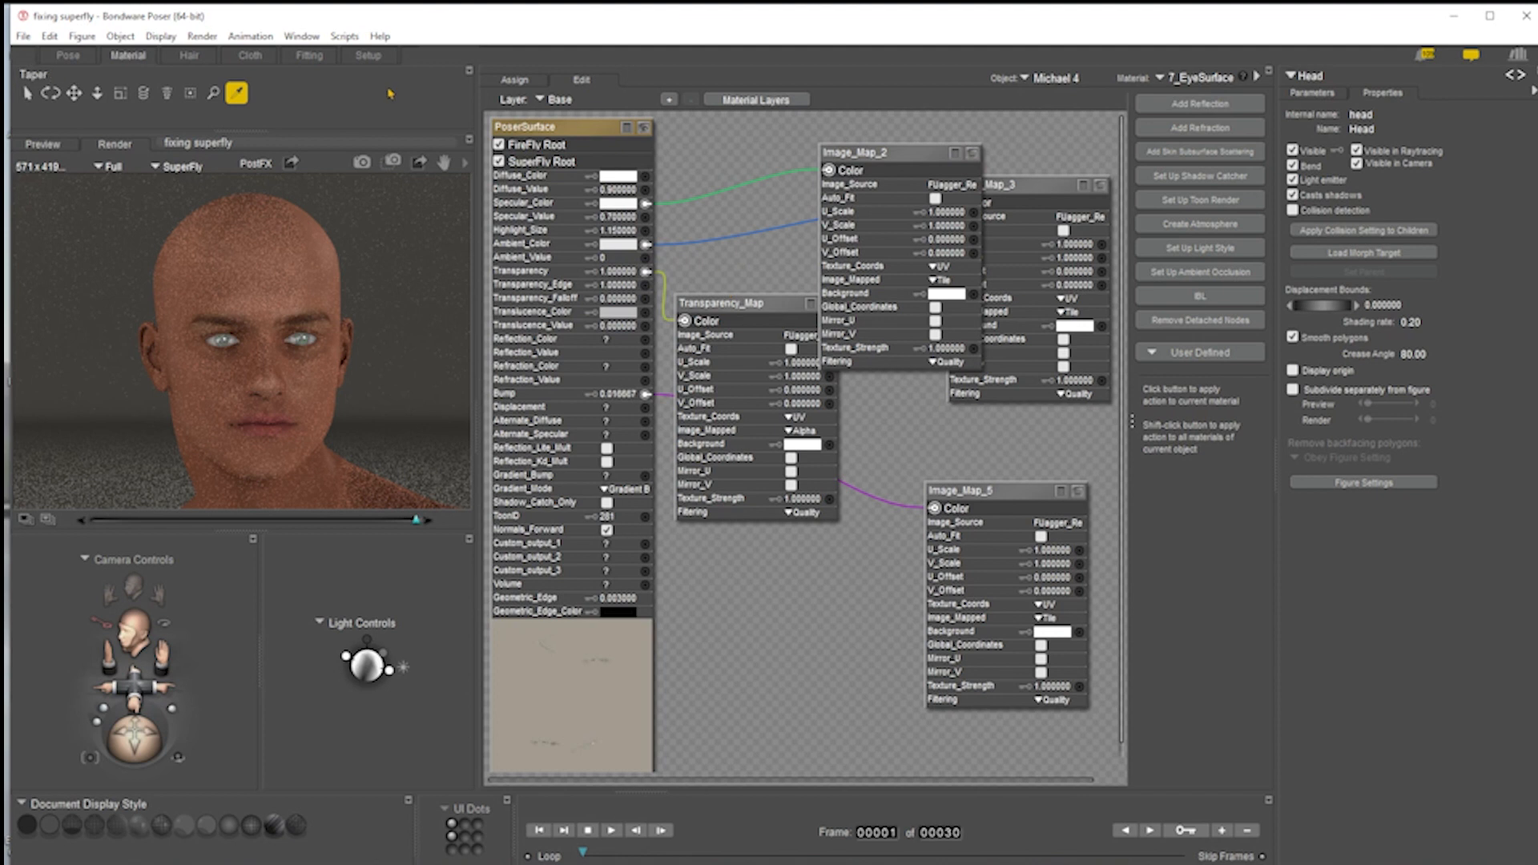
left_click(382, 164)
right_click(646, 243)
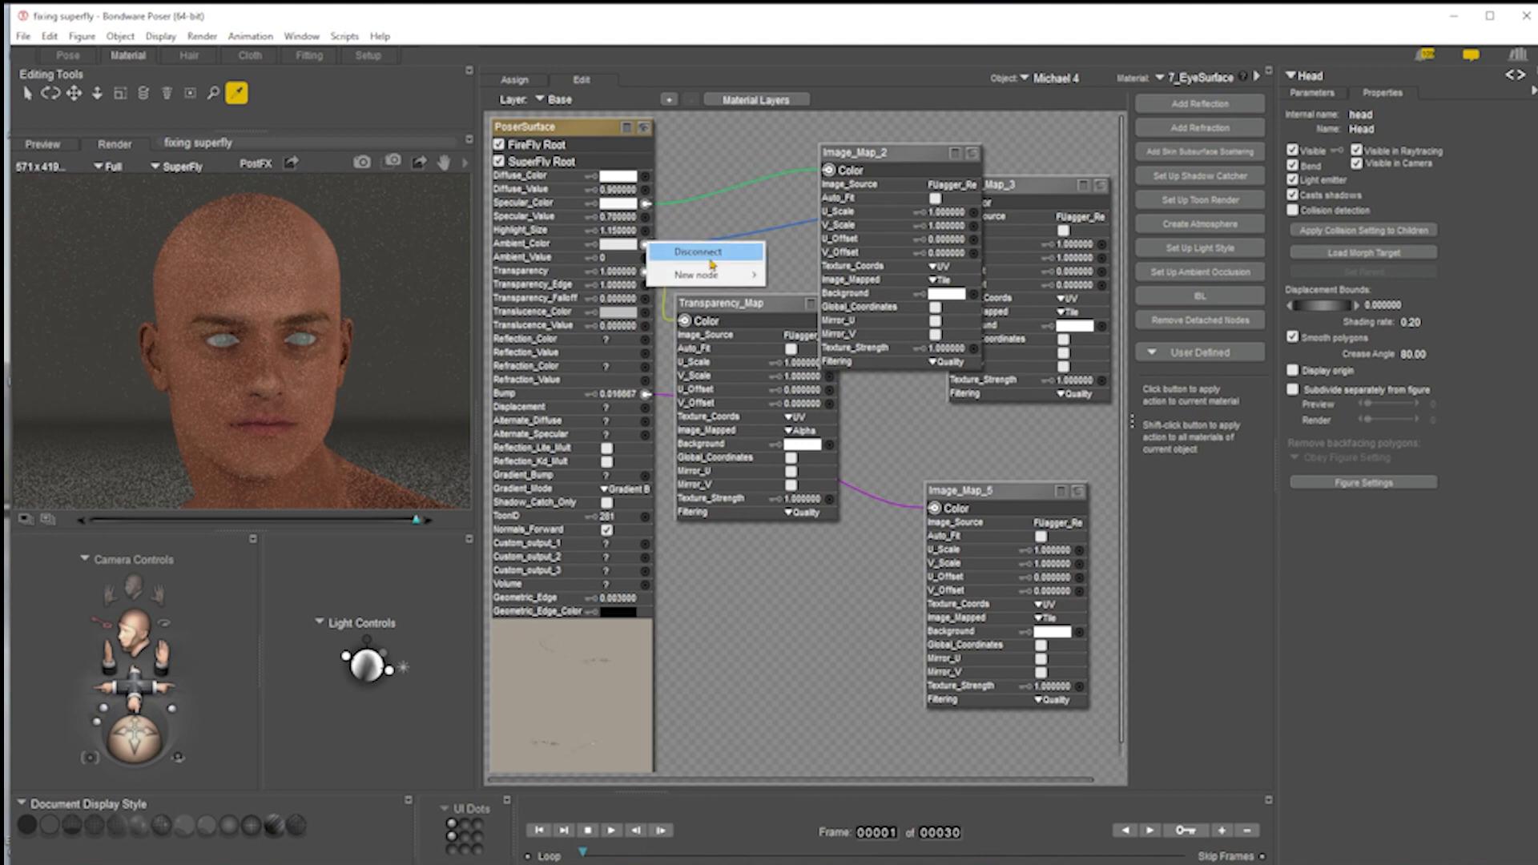
left_click(710, 261)
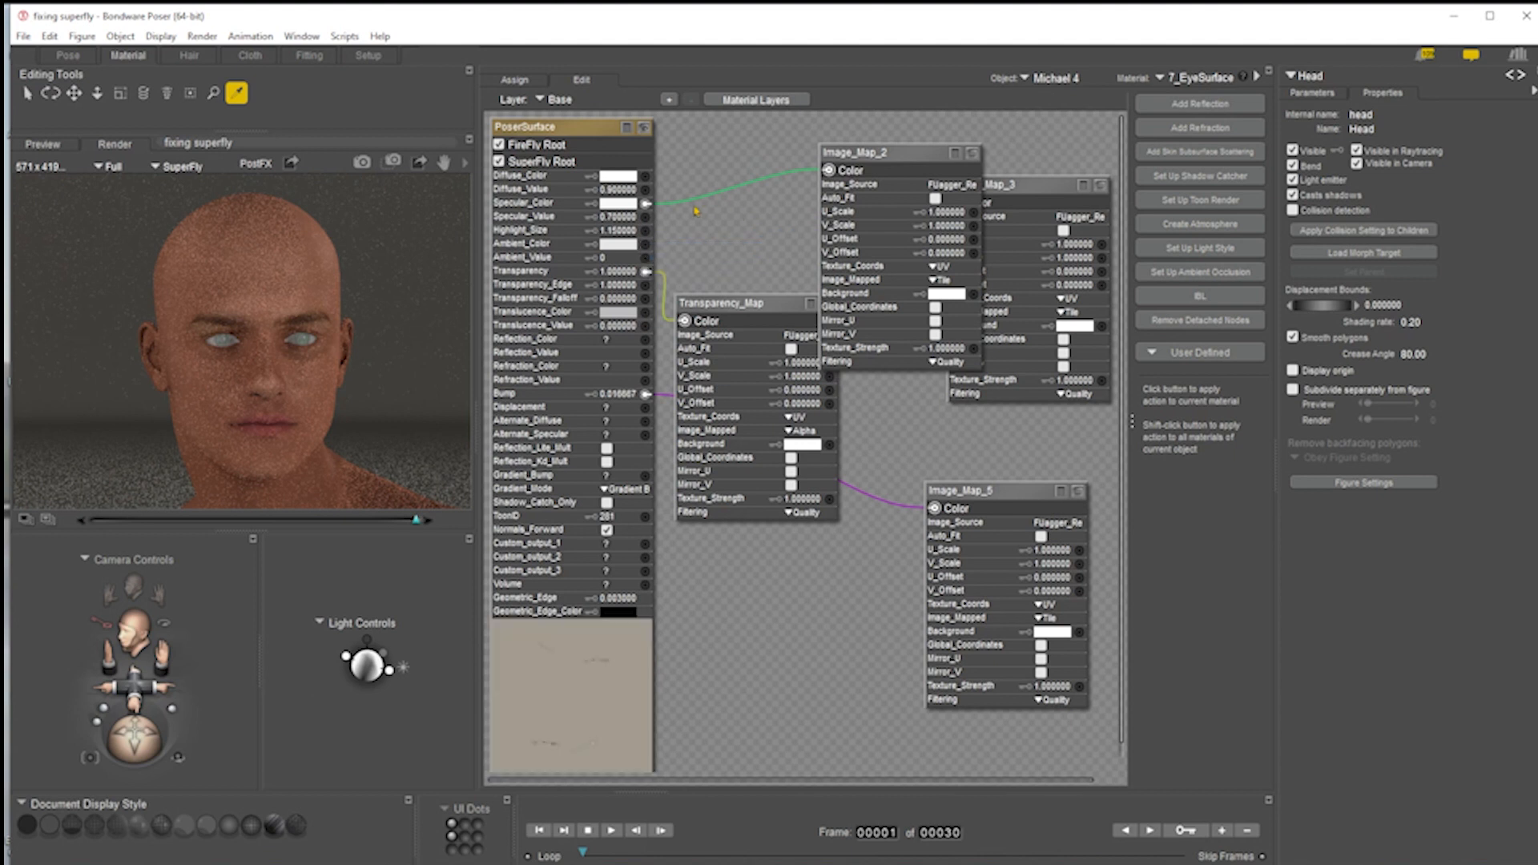
- Set the 7_EyeSurface material's Highlight_Size to .1 and render the head
left_click(622, 232)
key("BackSpace")
key("Return")
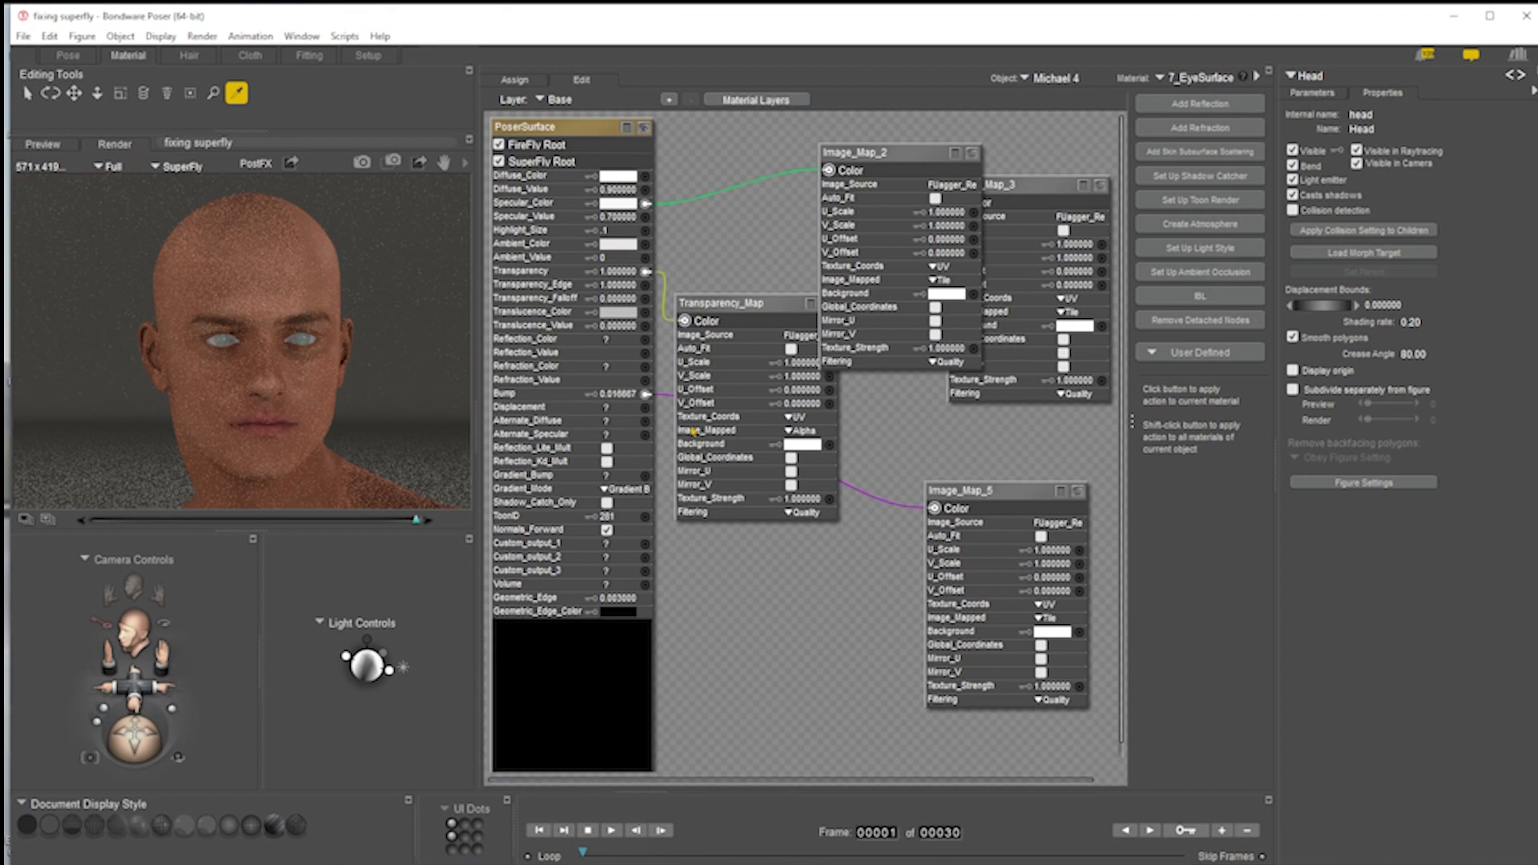
left_click(362, 163)
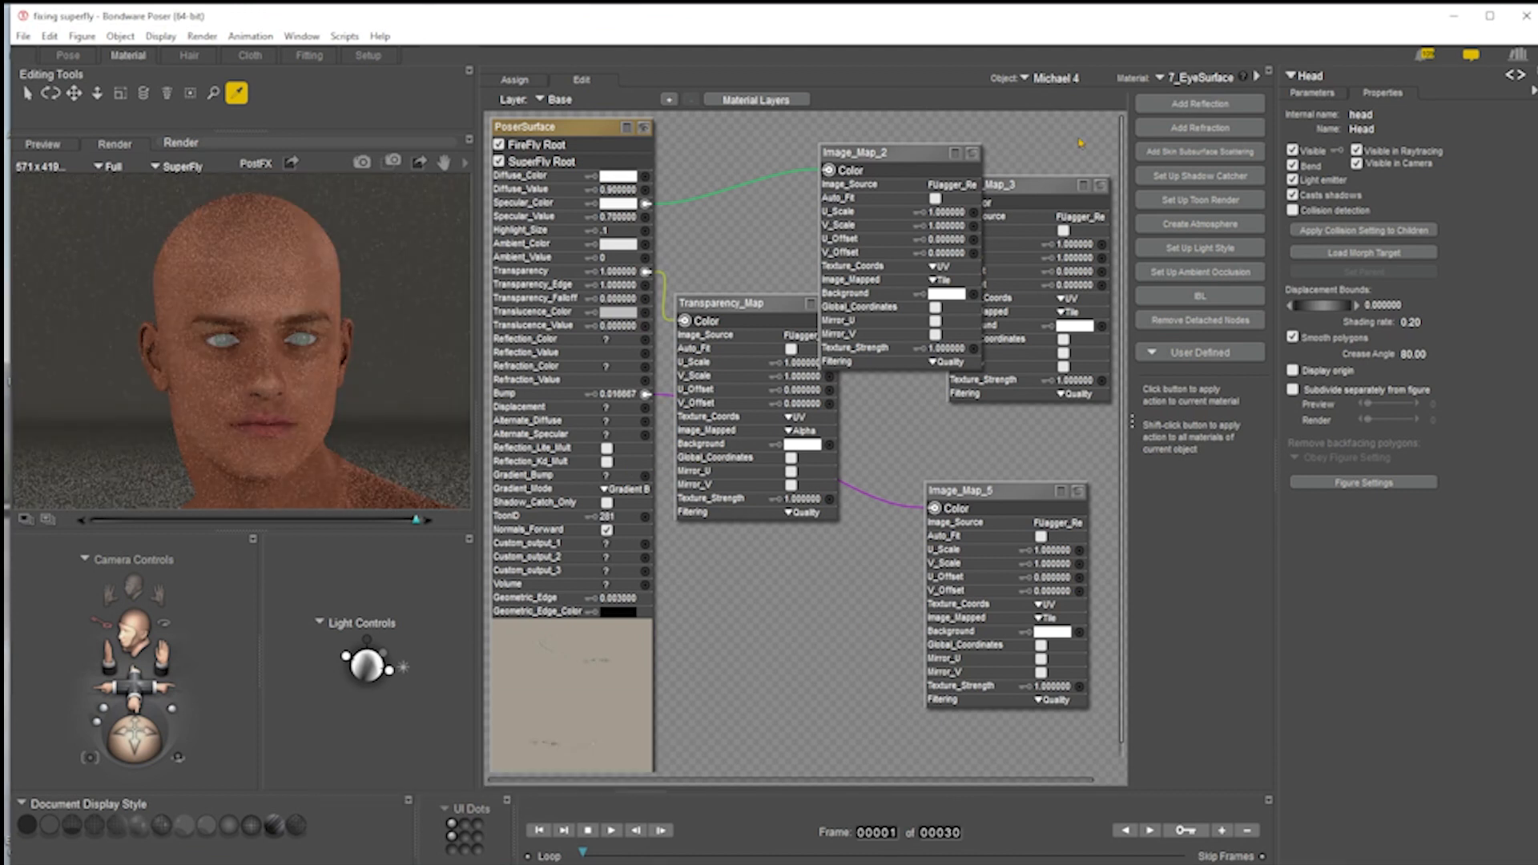
- Pick the 5_Iris material, remove its detached nodes and spread the remaining image map nodes apart
left_click(1206, 79)
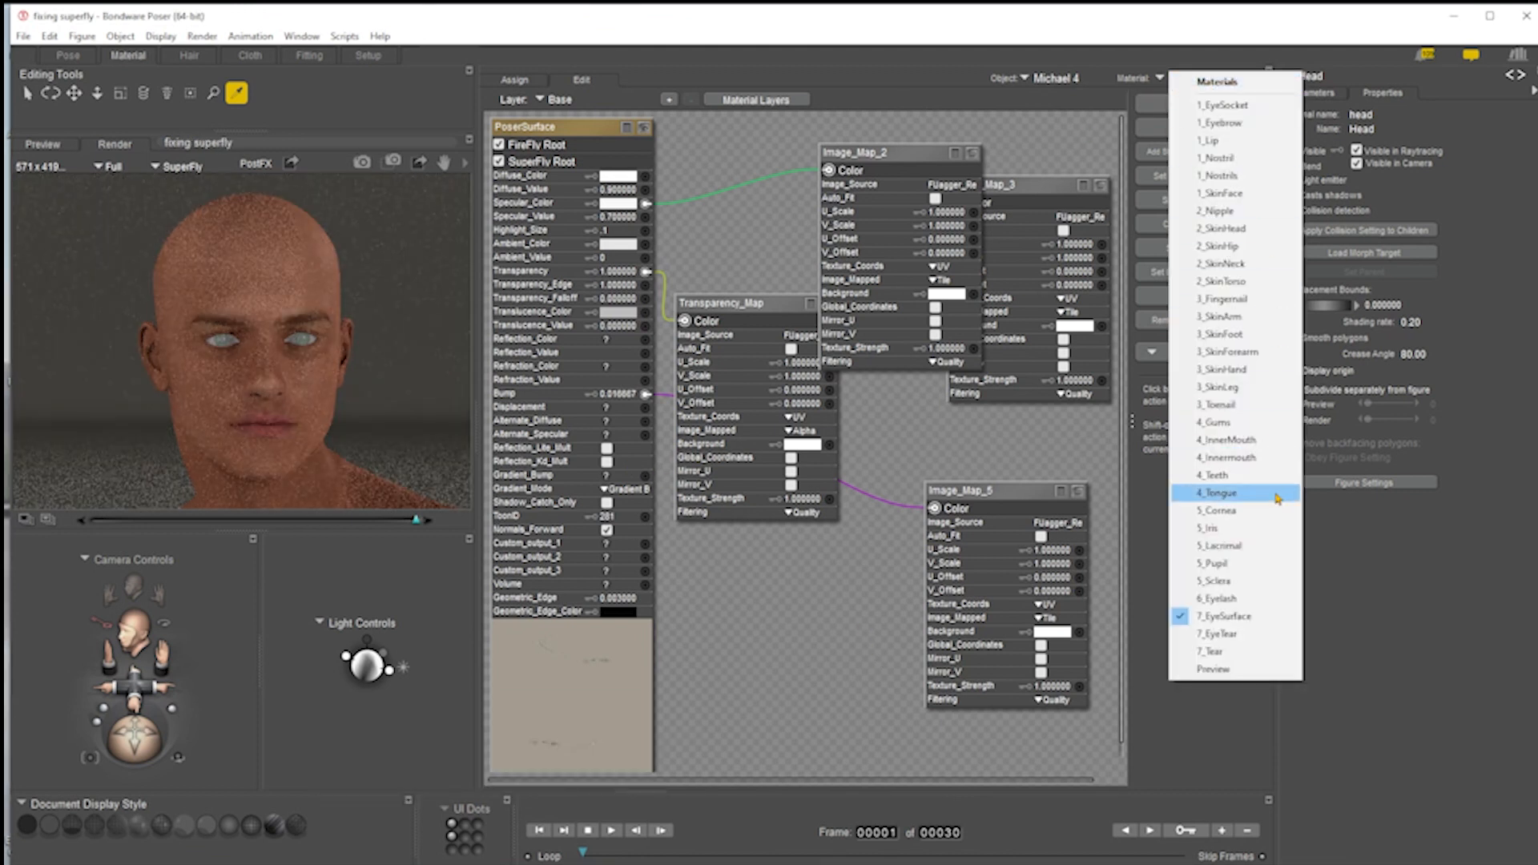
left_click(1250, 511)
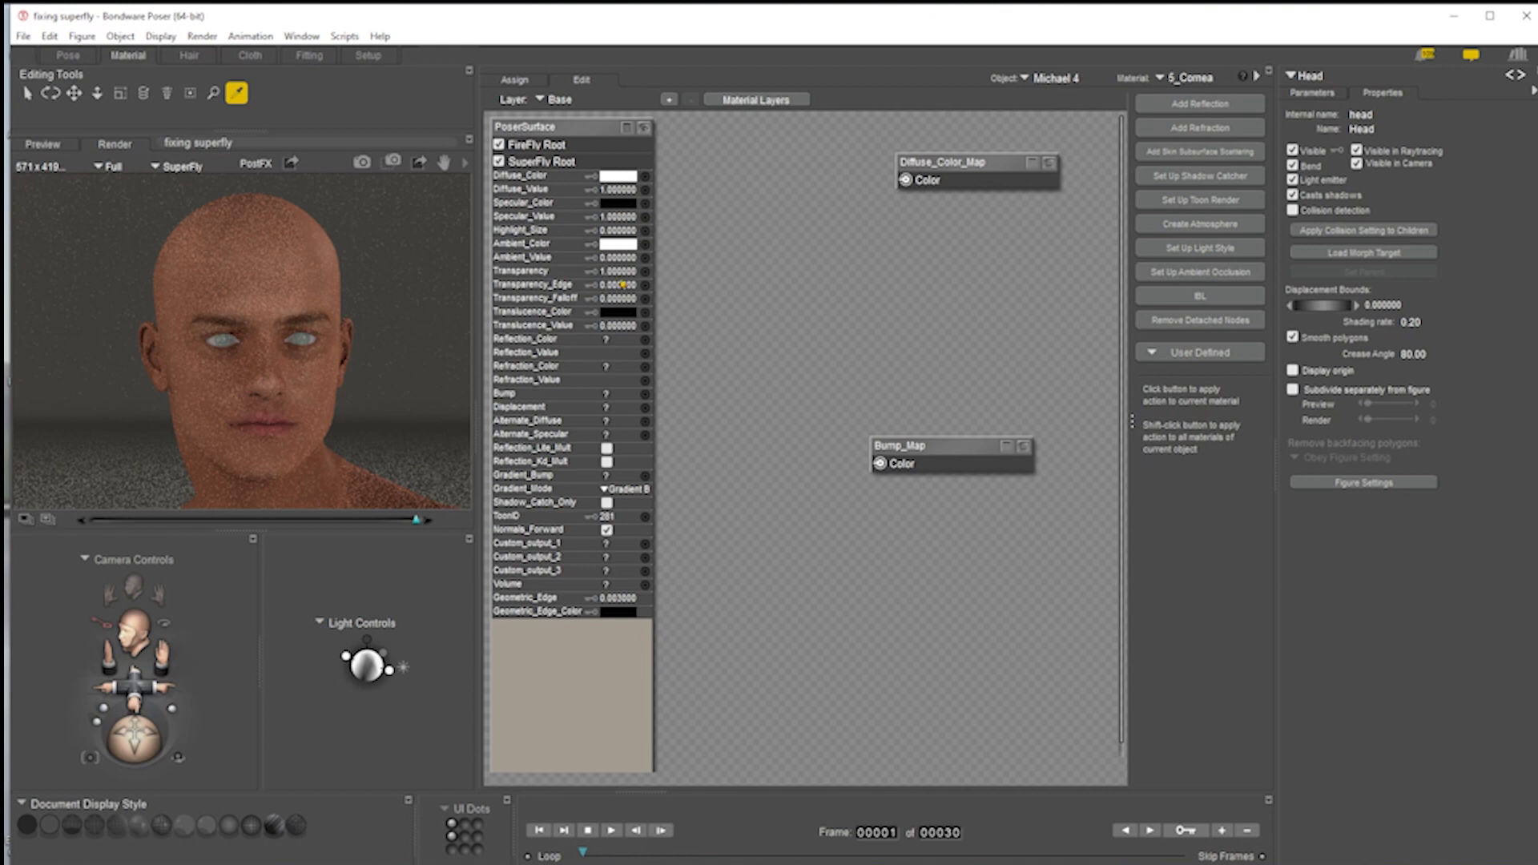
left_click(1209, 80)
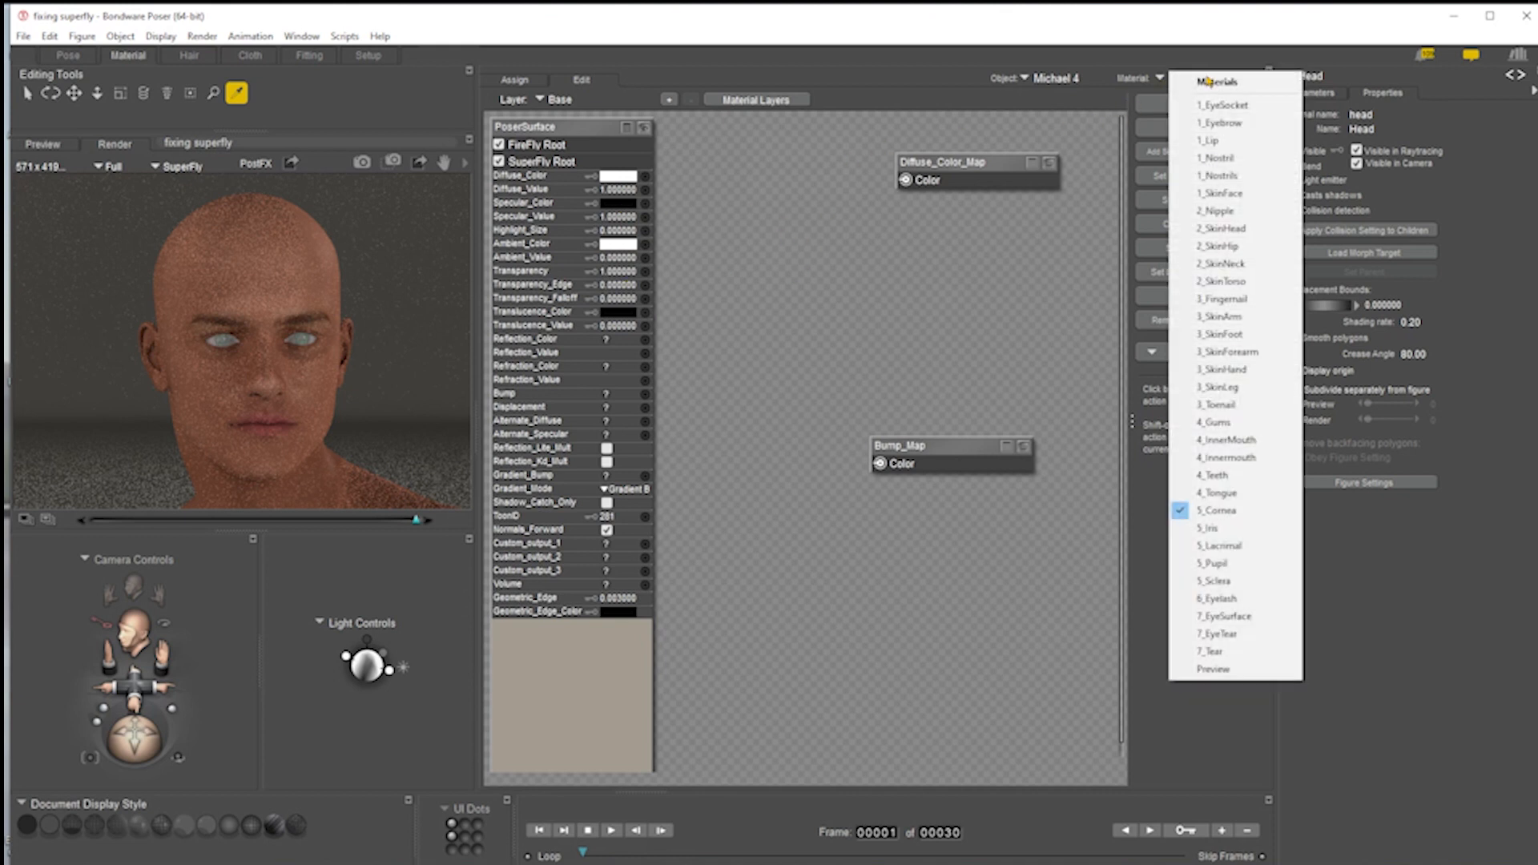
left_click(1226, 531)
left_click_drag(762, 151, 979, 180)
left_click_drag(778, 124, 810, 122)
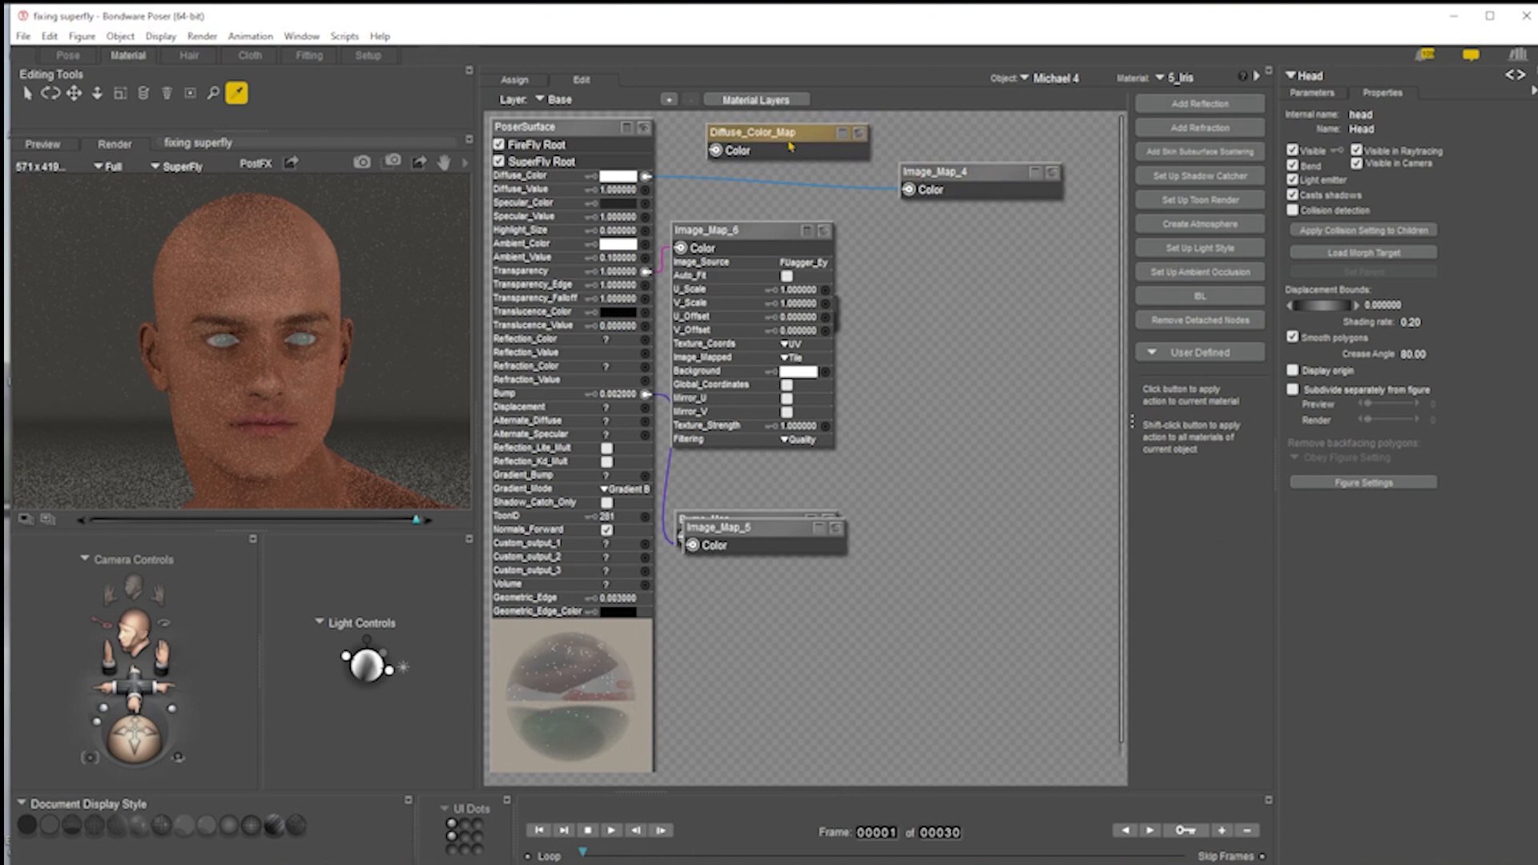
left_click(1217, 320)
left_click_drag(735, 233, 888, 254)
left_click_drag(752, 528, 882, 535)
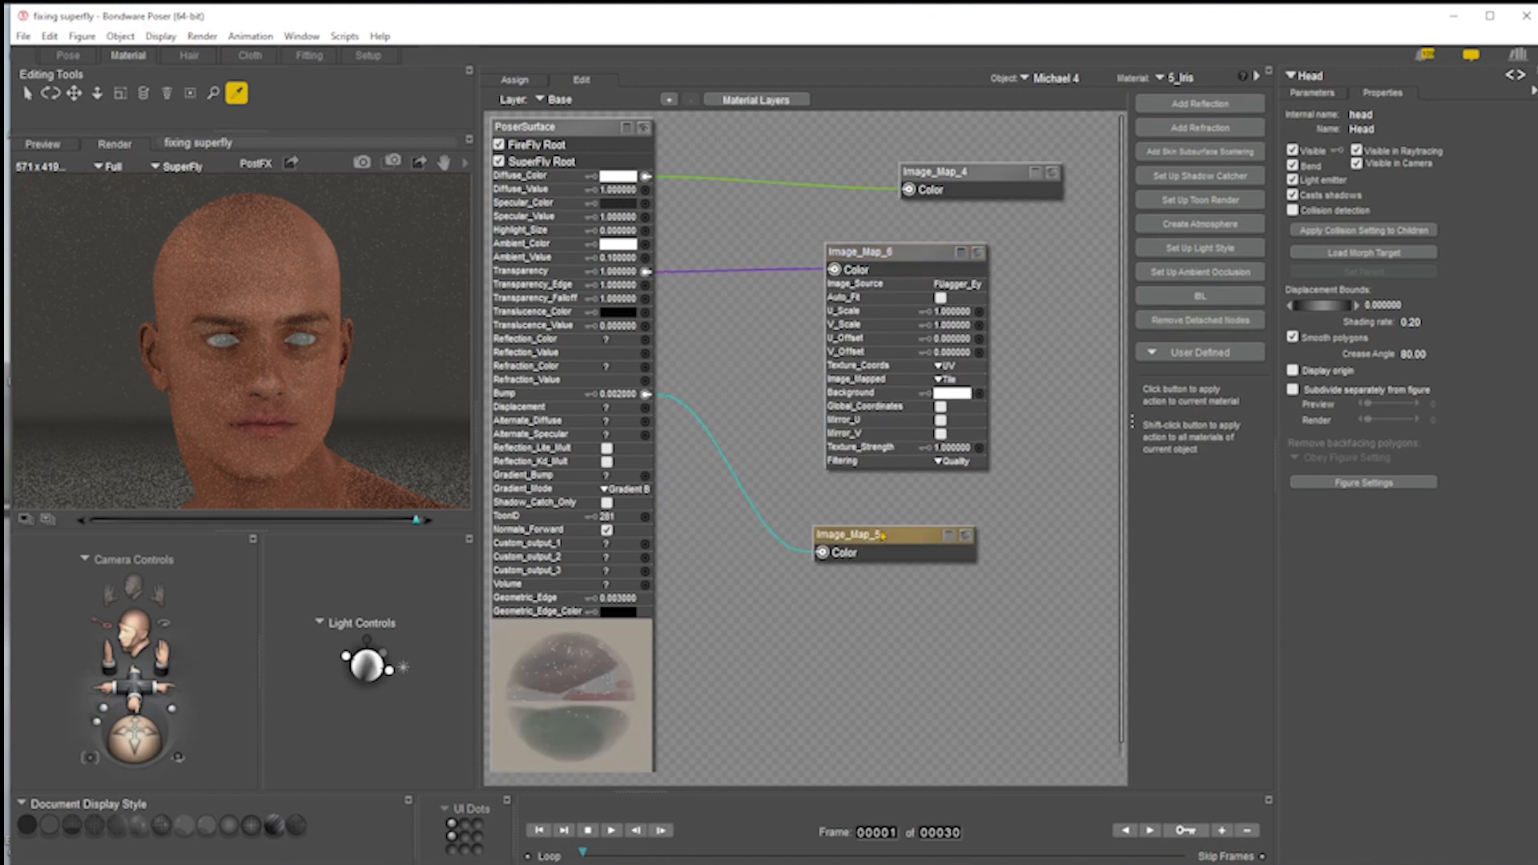
- Examine the 5_Iris material's image maps by previewing the textures of Image_Map_6 and Image_Map_4
left_click(626, 217)
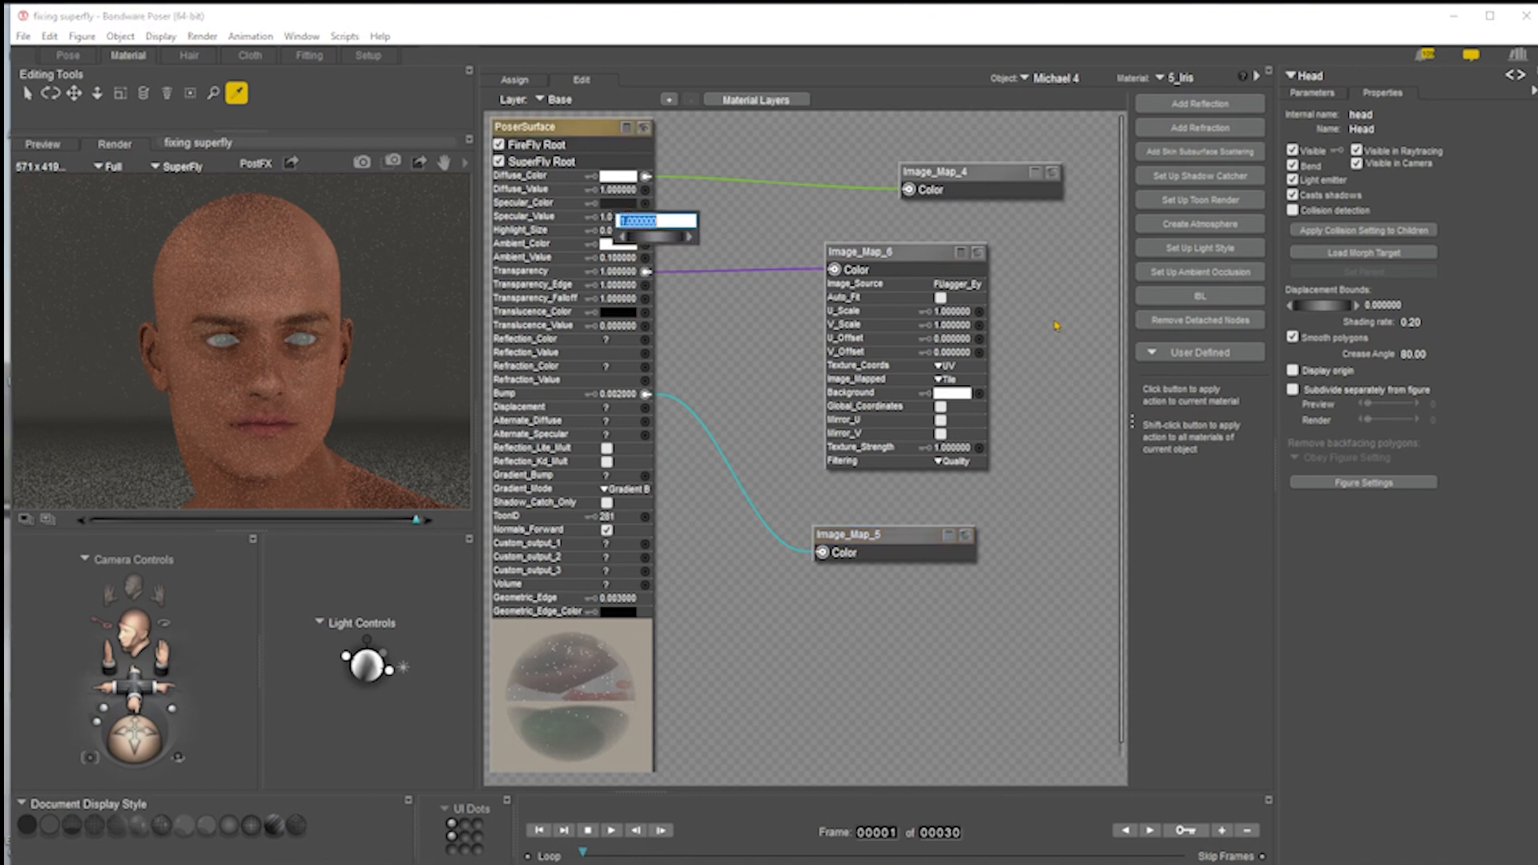
left_click(761, 232)
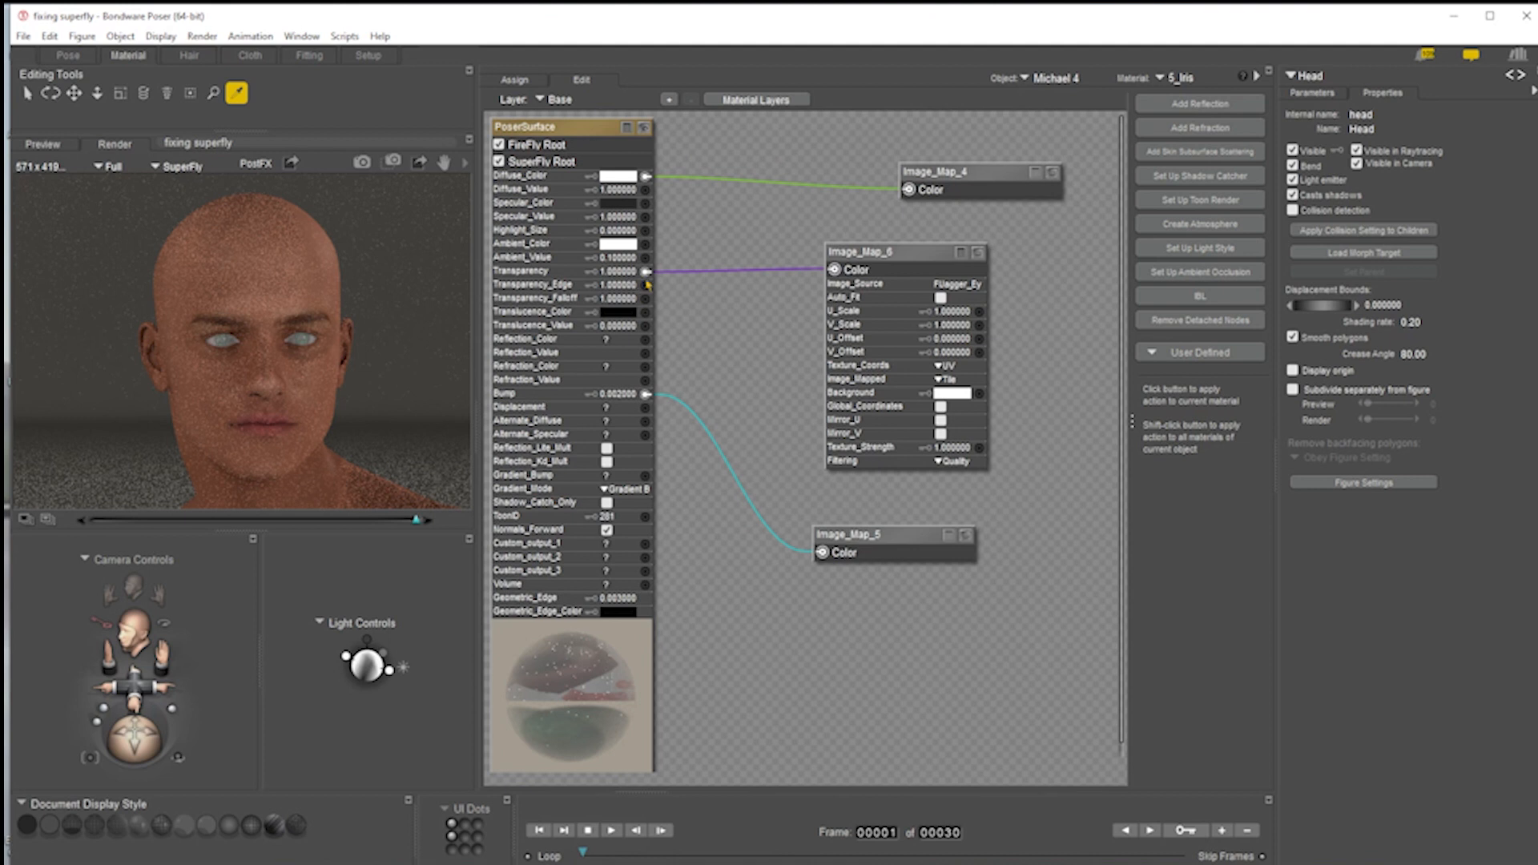
left_click(978, 254)
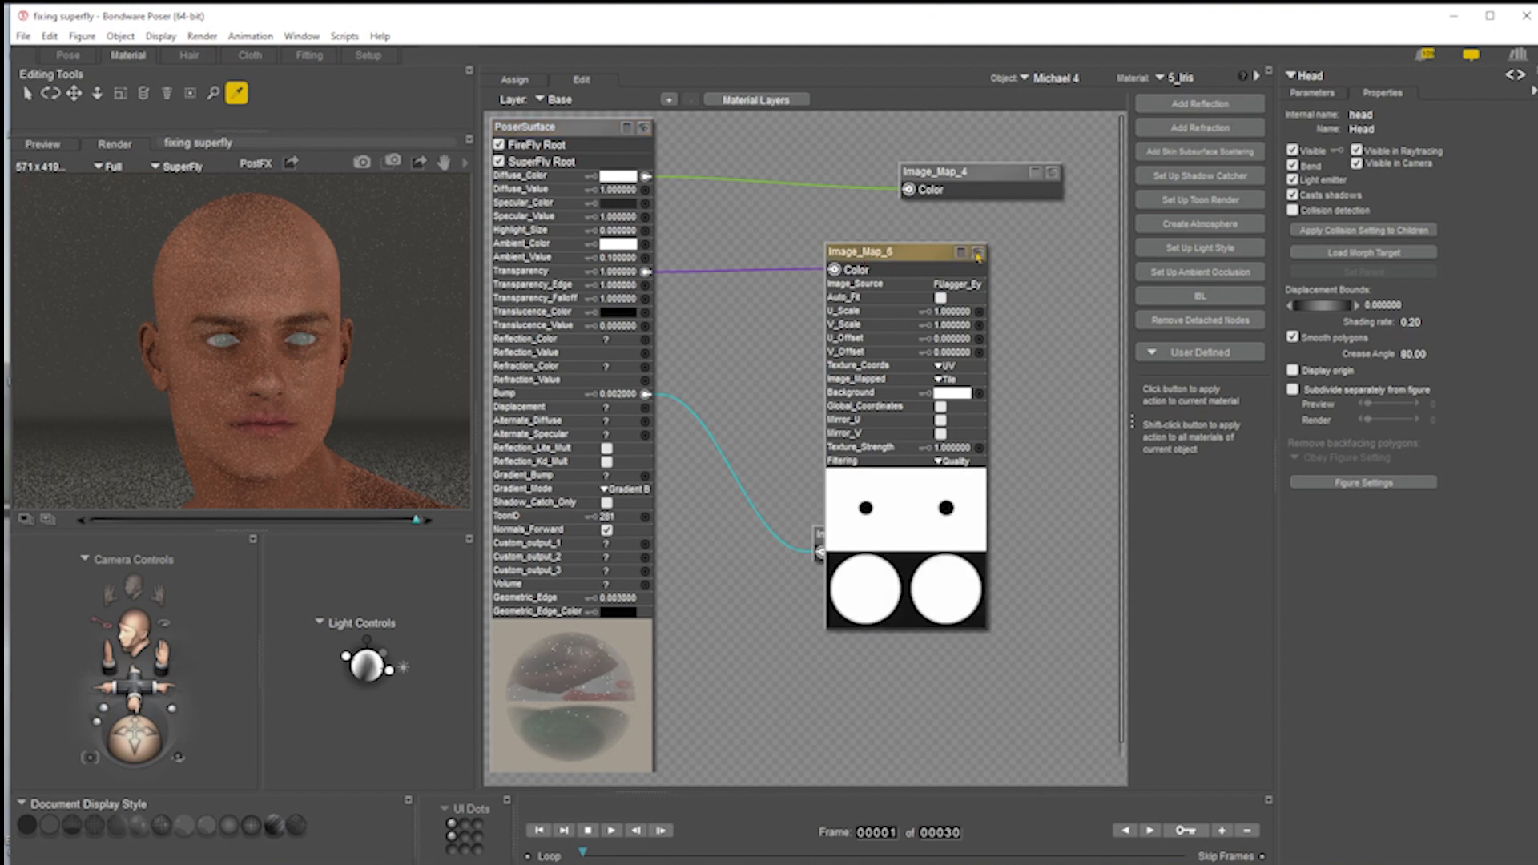
left_click(978, 254)
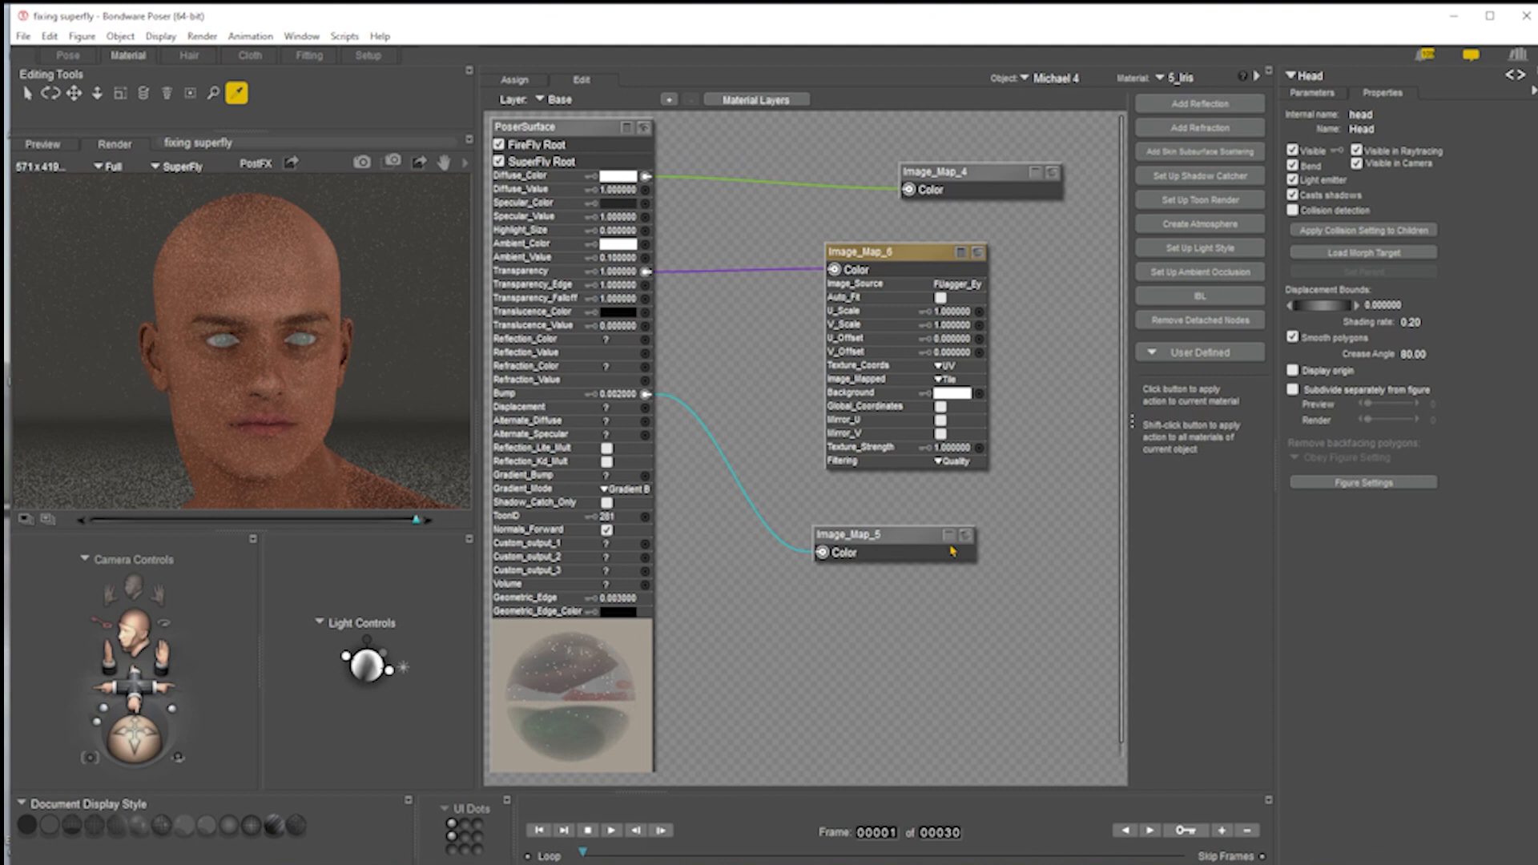
left_click(1187, 83)
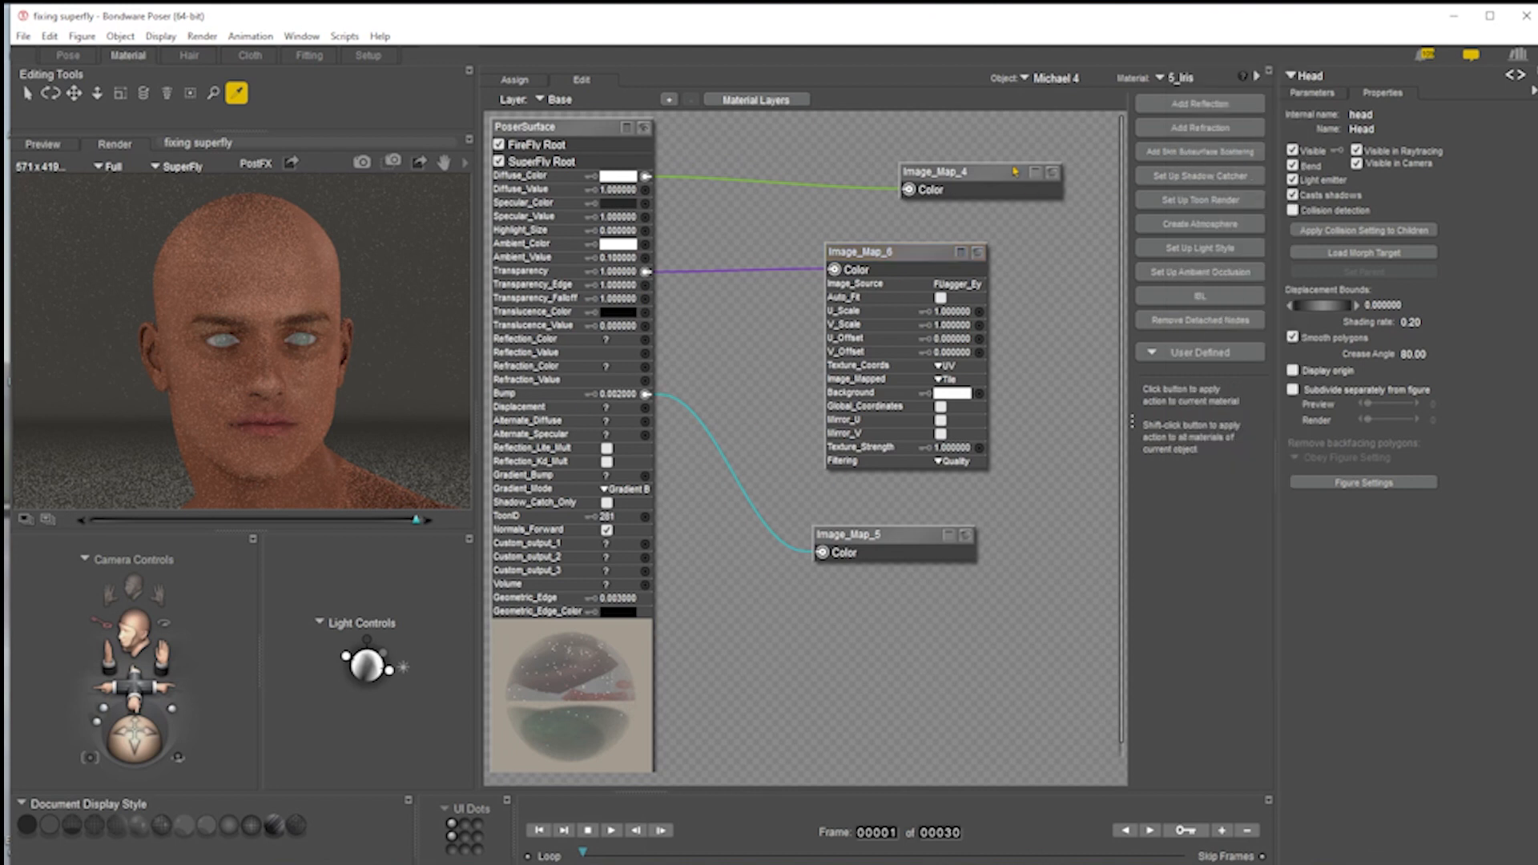
left_click(1046, 180)
left_click(1046, 178)
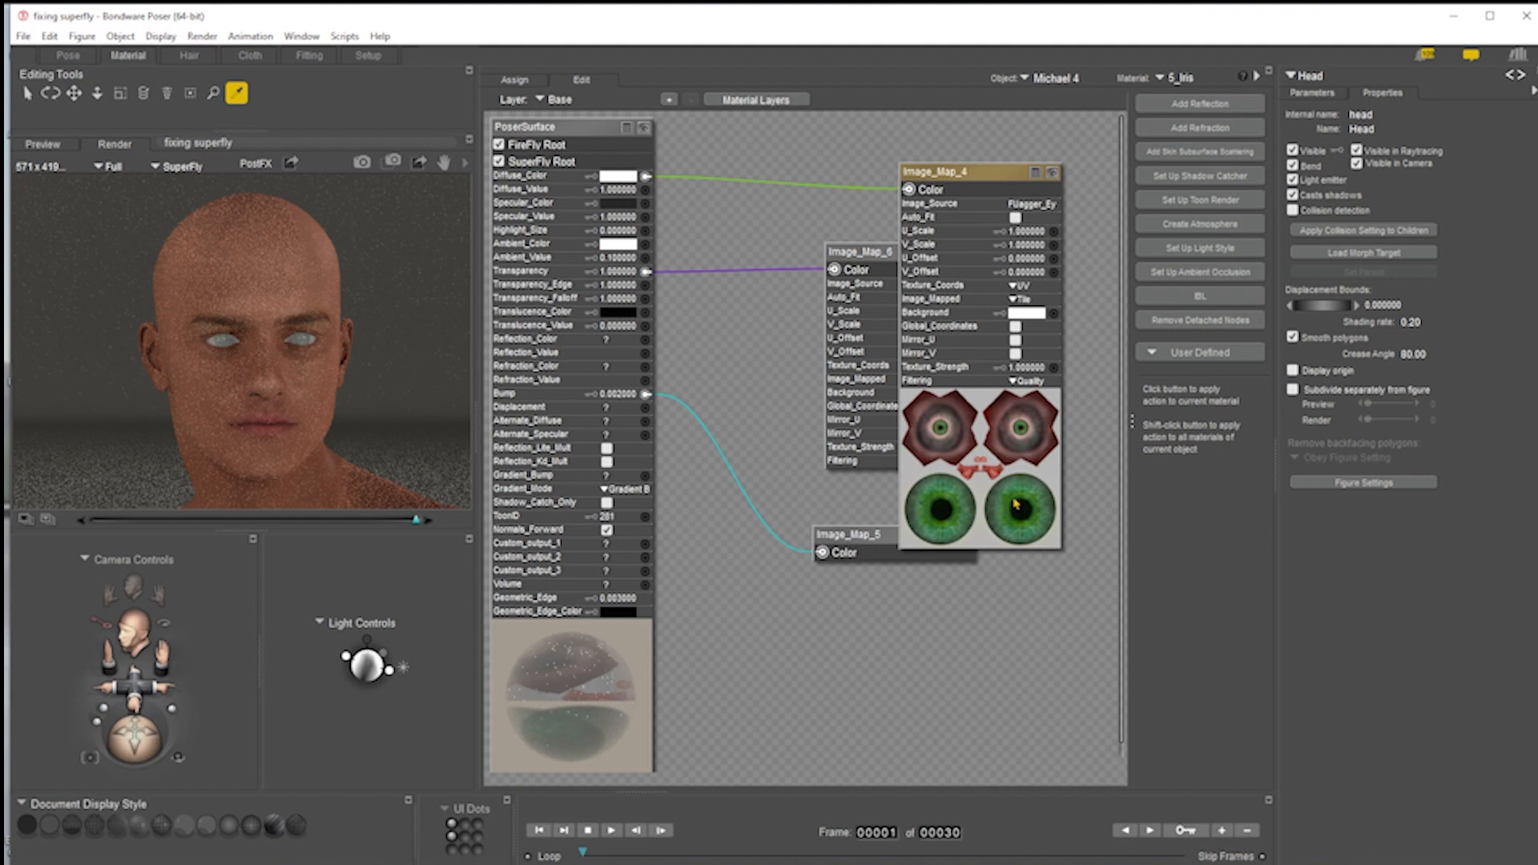
left_click(1034, 173)
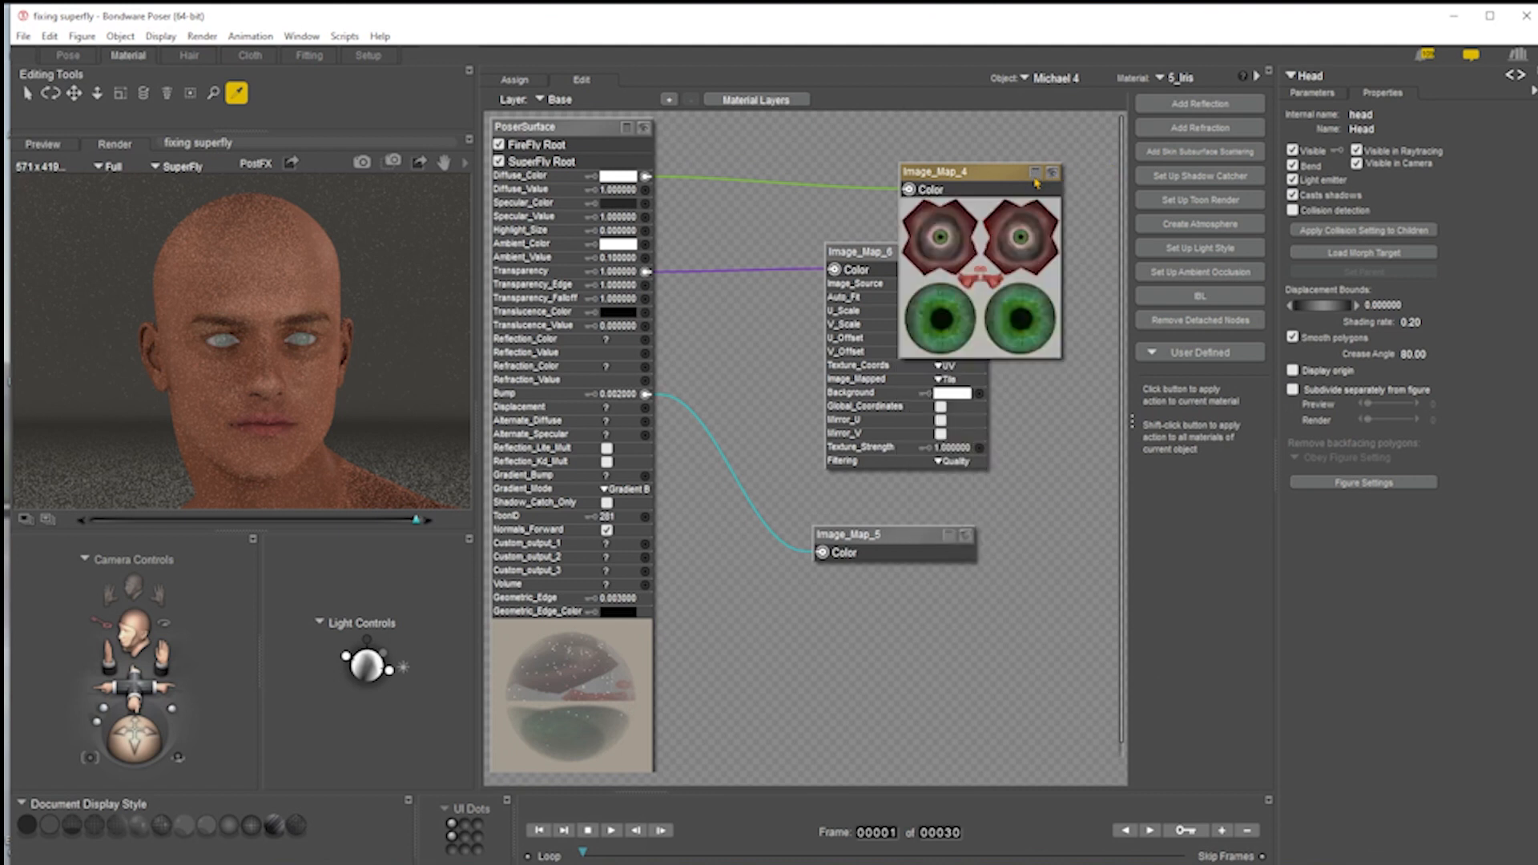
left_click(1051, 173)
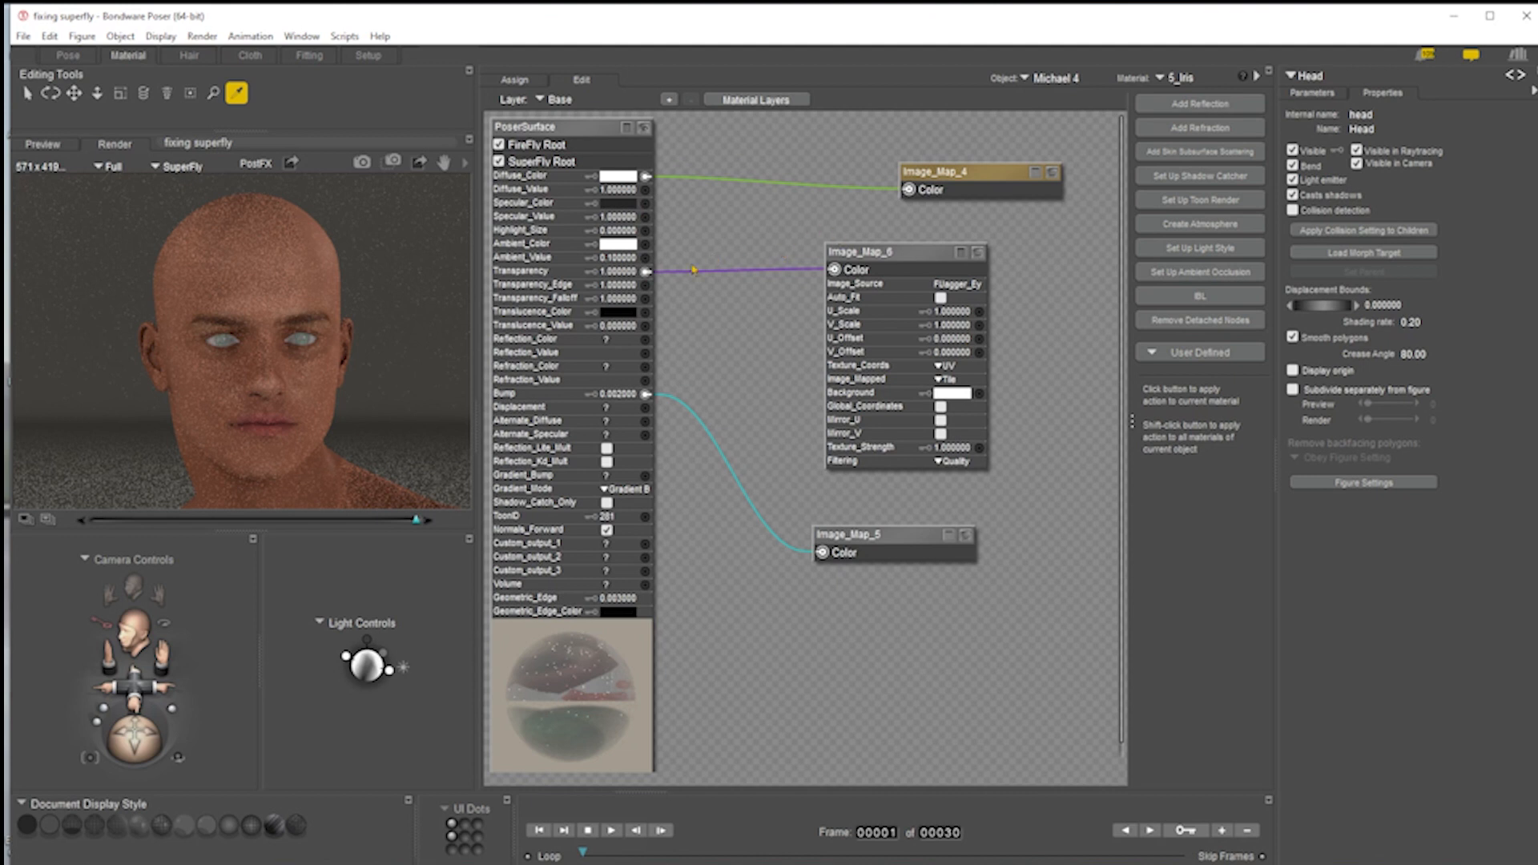
- Set the 5_Iris material's Transparency to 0 and render the head
left_click(625, 272)
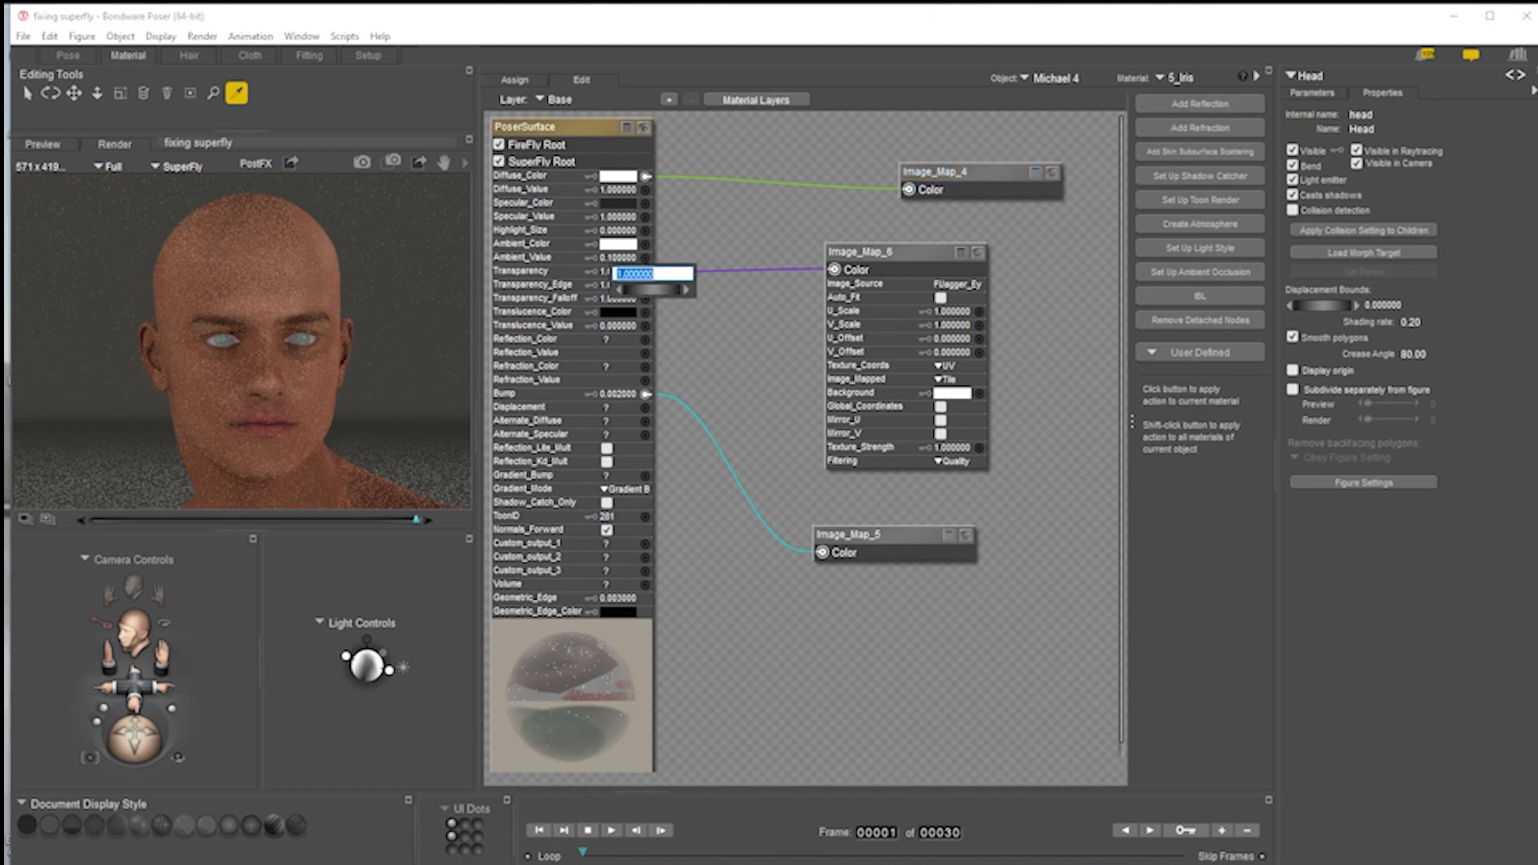
type("0")
key("Return")
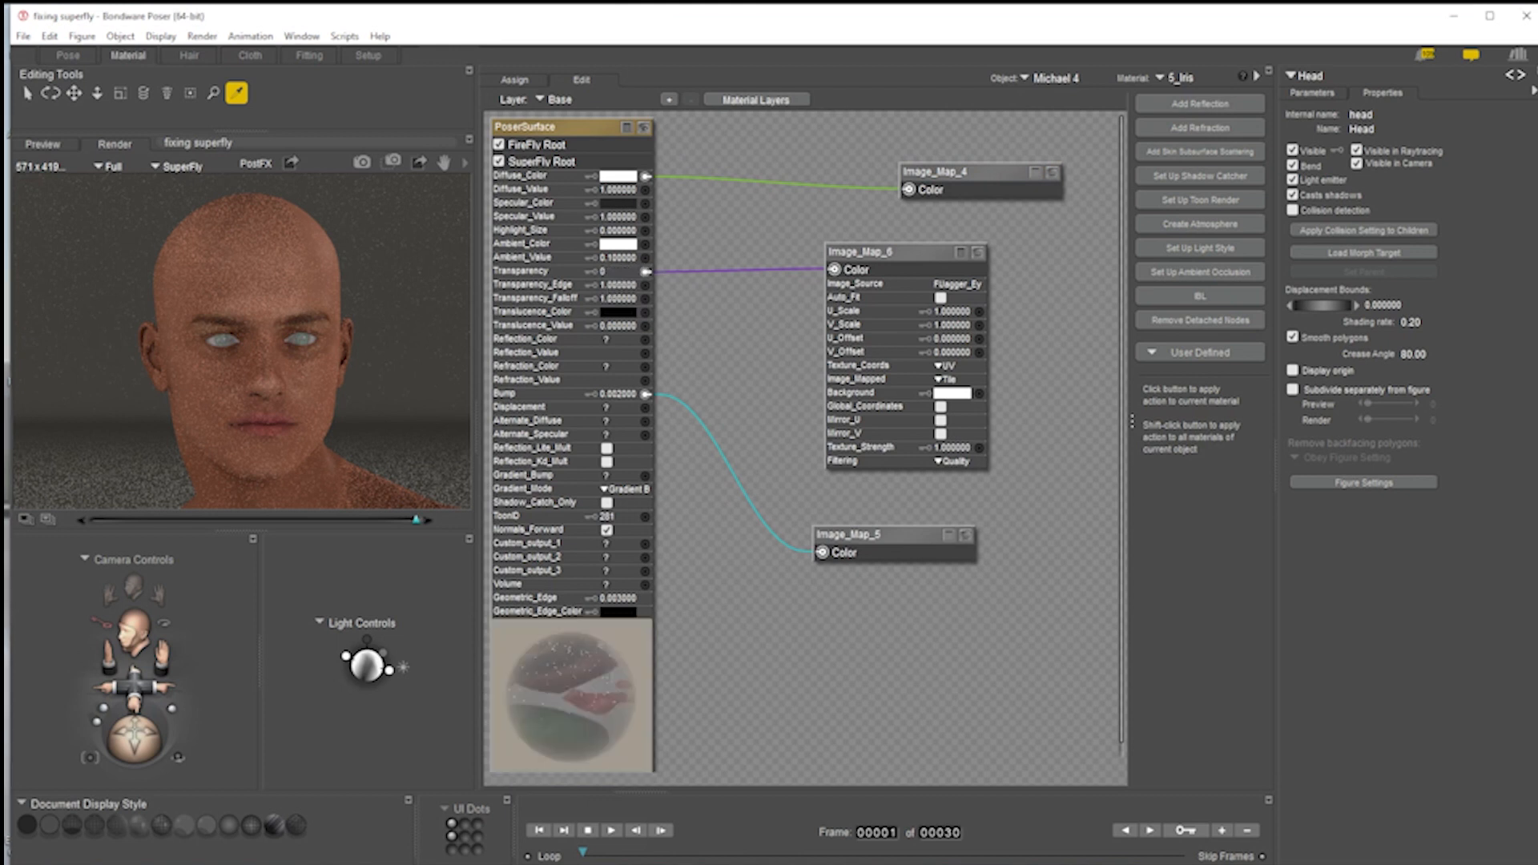
left_click(362, 163)
- Delete the Image_Map_5 node that feeds the 5_Iris material's Bump channel
left_click(620, 396)
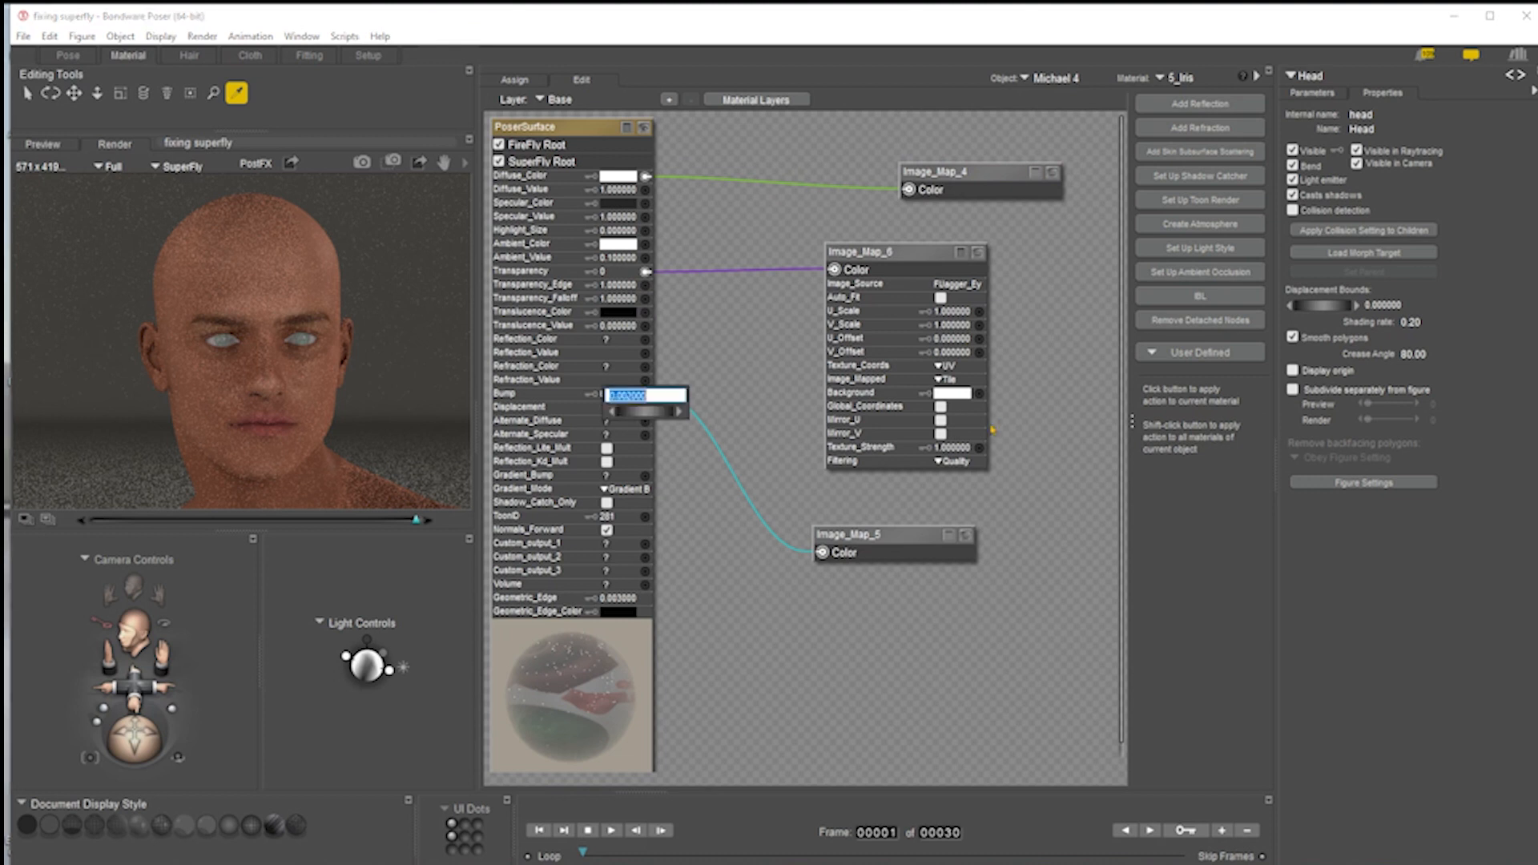
left_click(1002, 407)
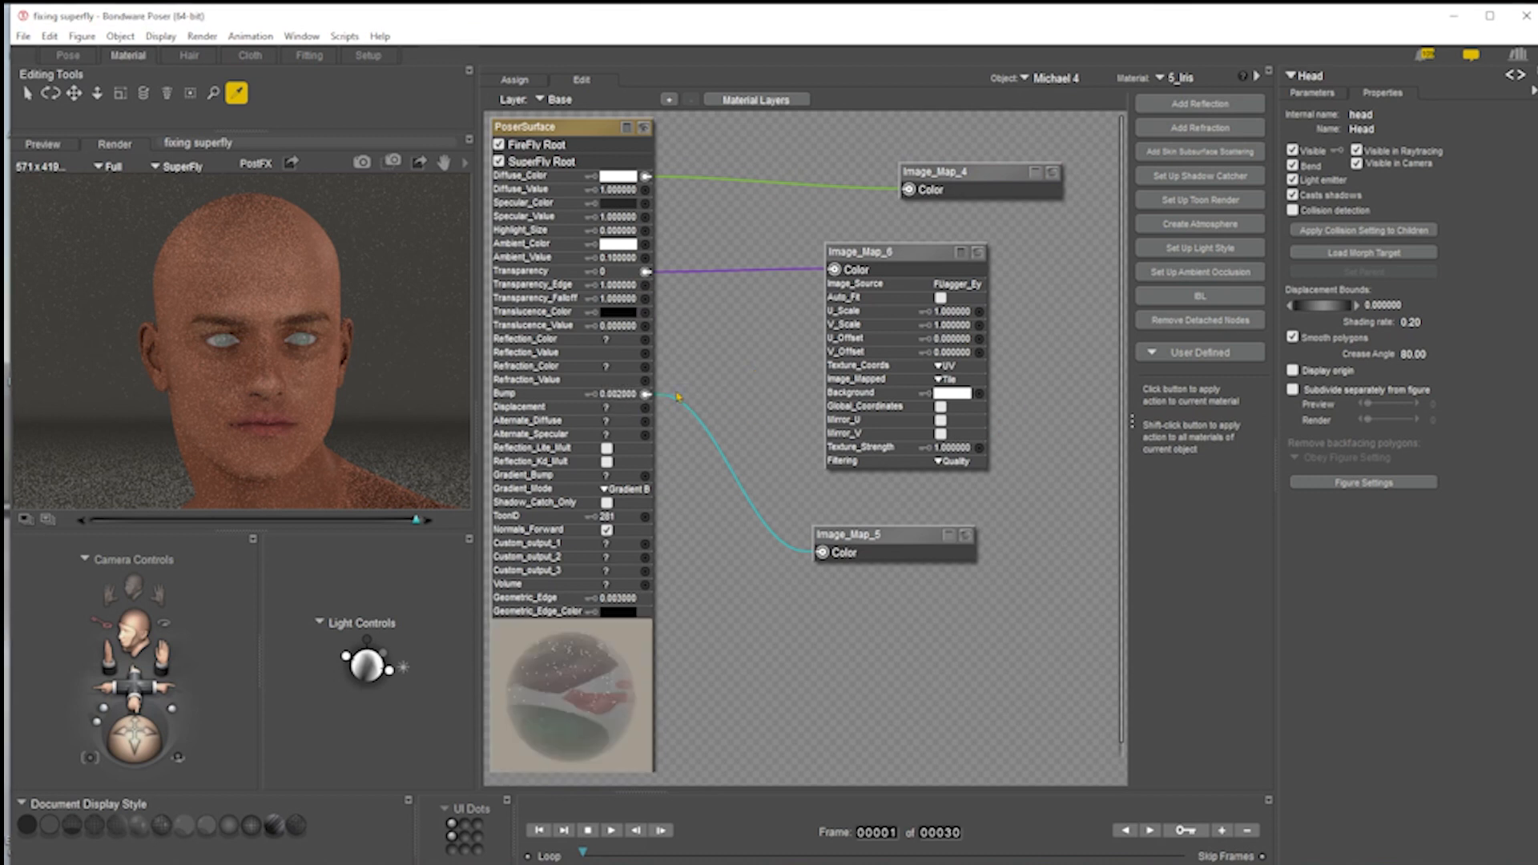
left_click(881, 535)
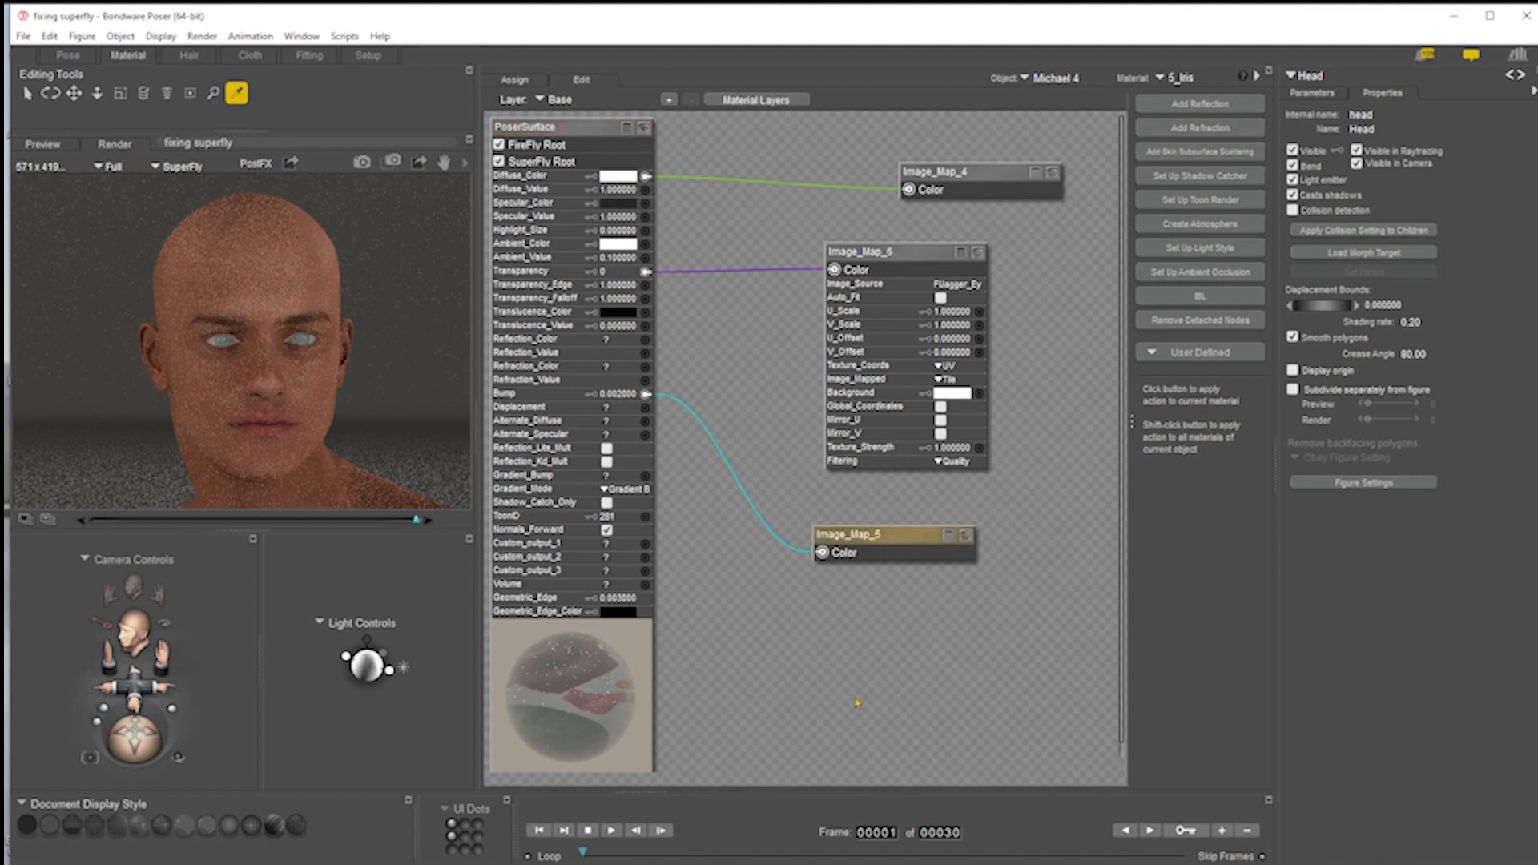
key("Delete")
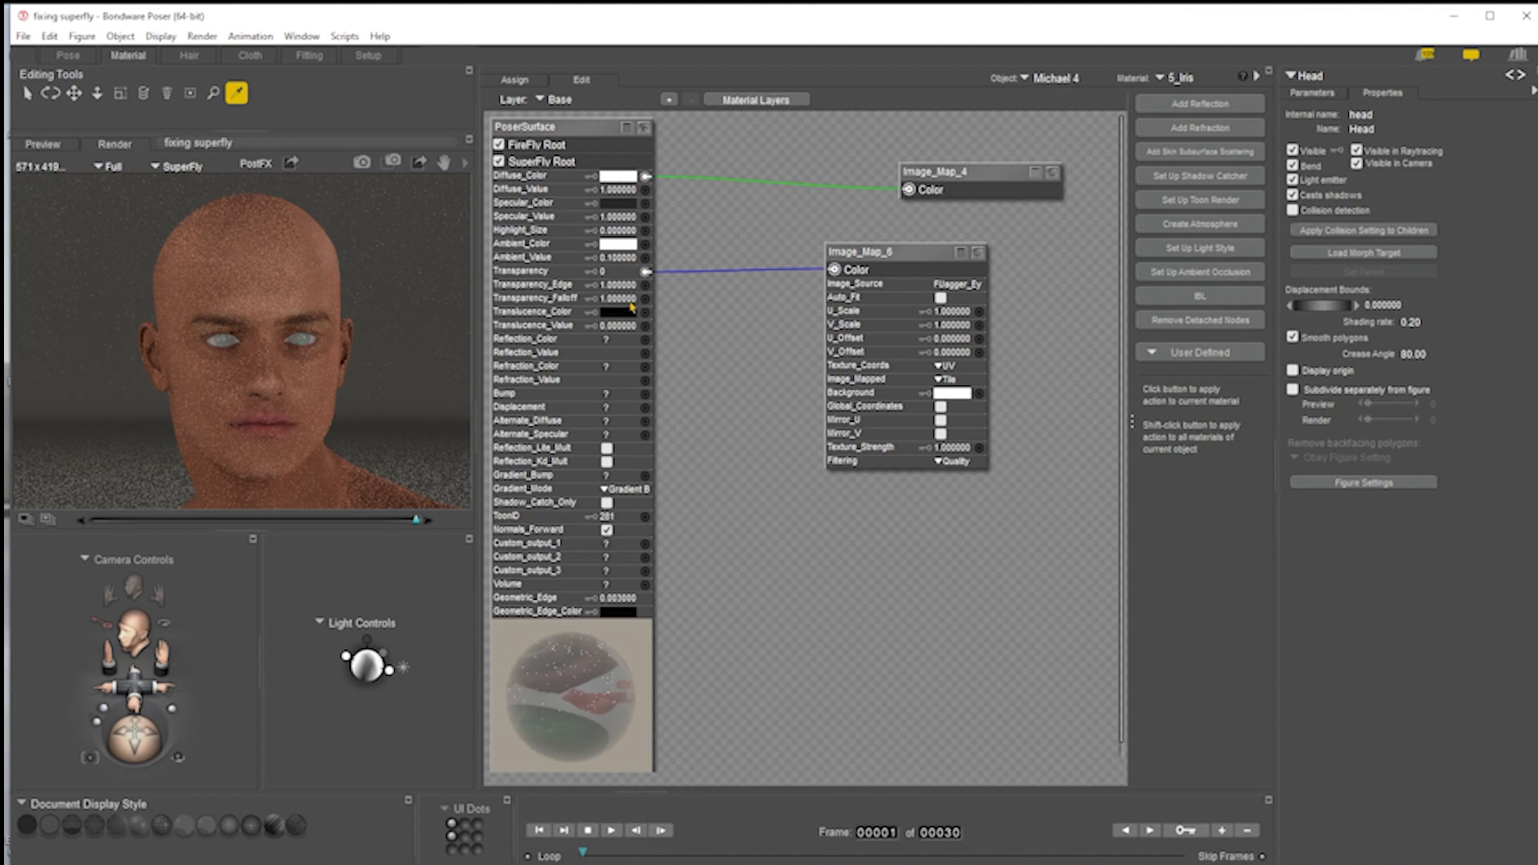
- Set the 5_Iris material's Ambient_Value to 0 and render the head again
left_click(619, 257)
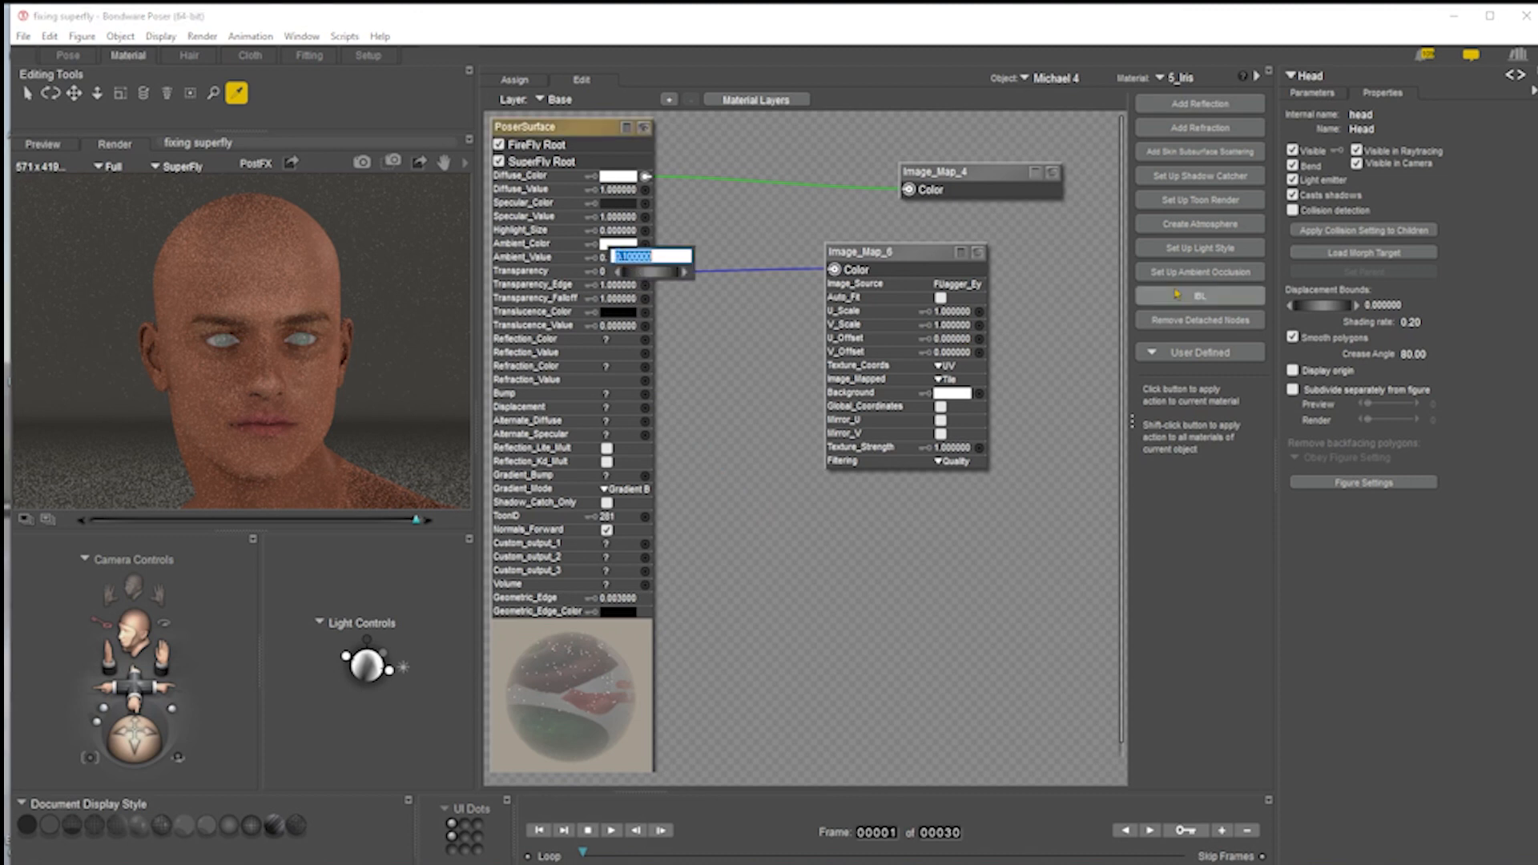
type("0")
key("Return")
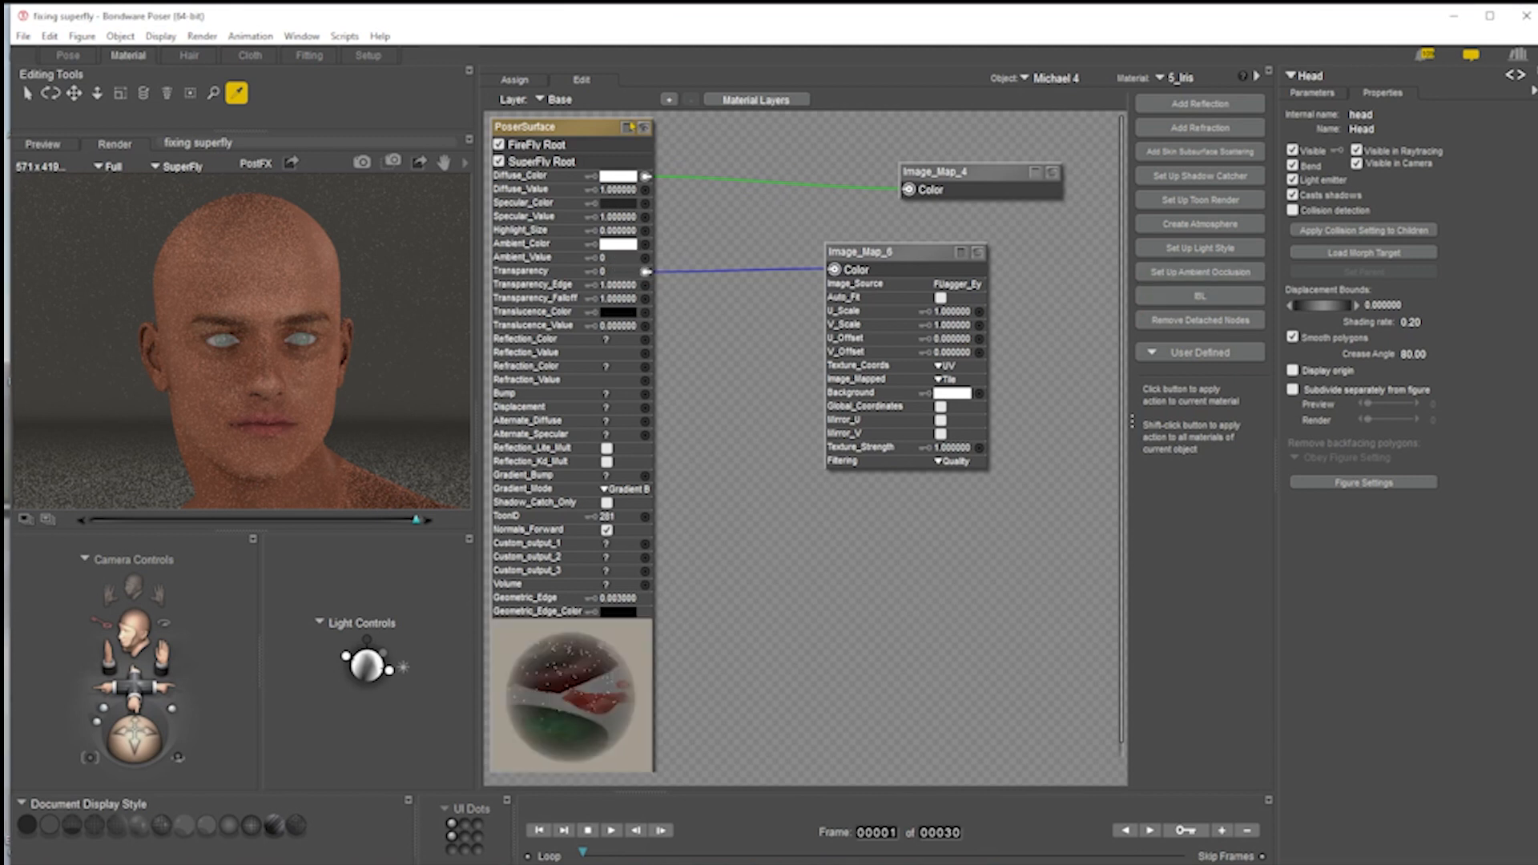
left_click(363, 162)
left_click(362, 163)
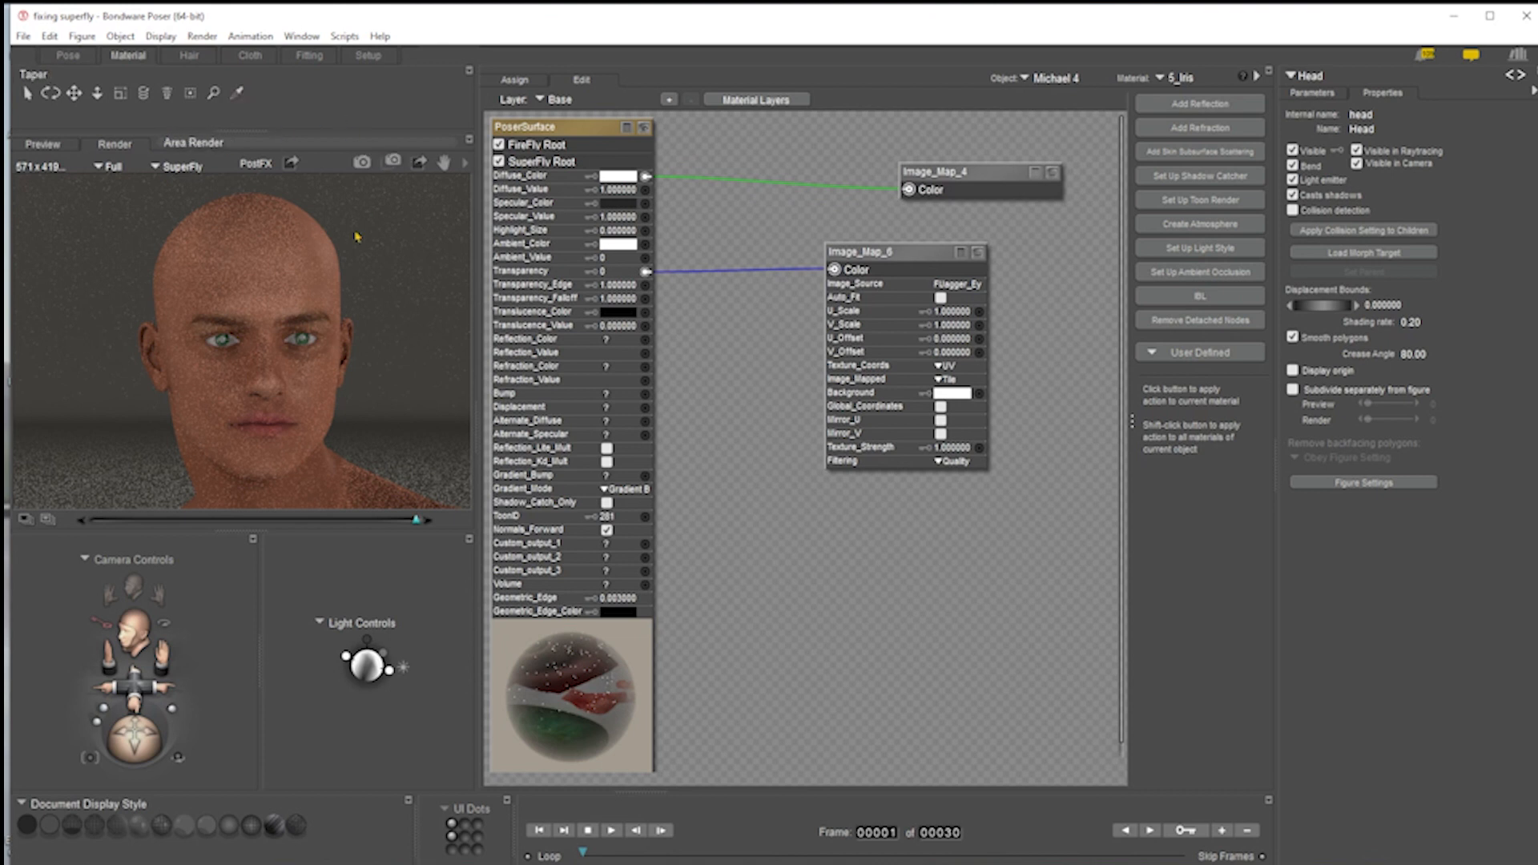
- Frame the preview closely on the eyes, pick the 5_Pupil material and spread out its Image_Map_4 and Diffuse_Color_Map nodes
left_click(365, 289)
left_click_drag(413, 163, 423, 241)
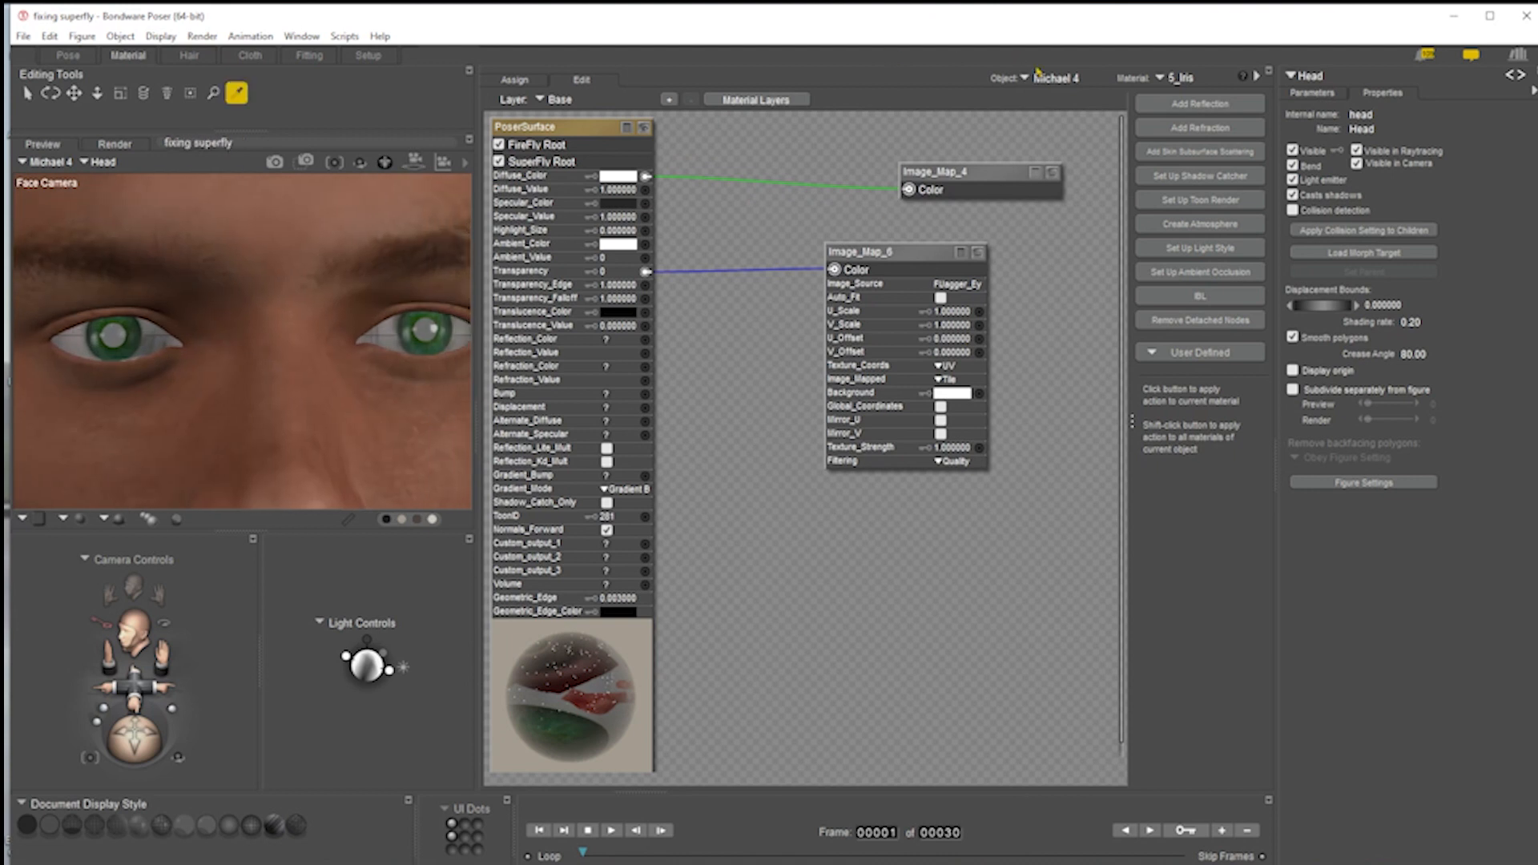
left_click(1180, 80)
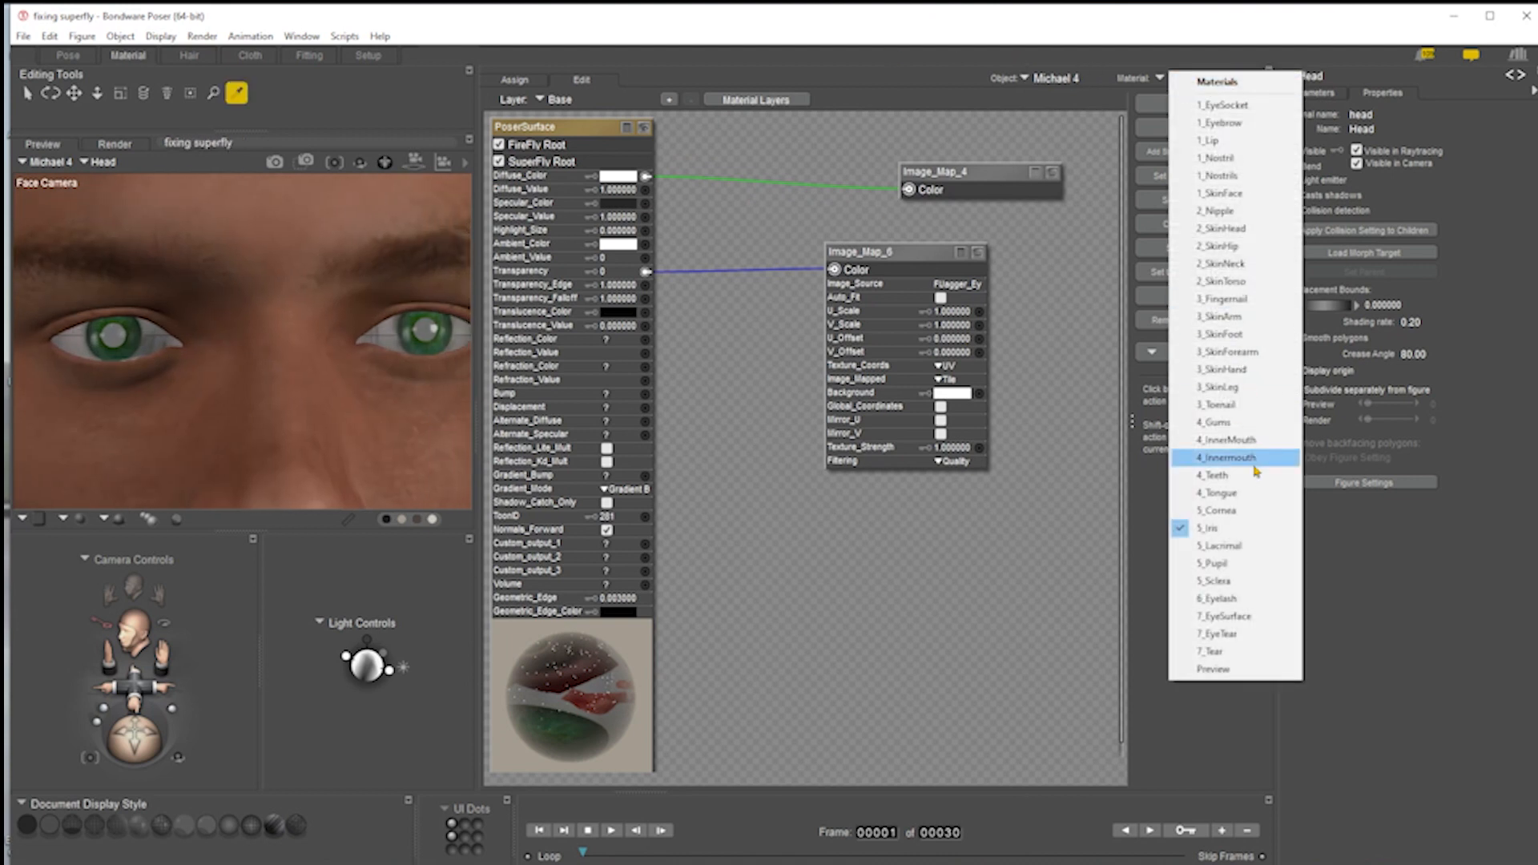
left_click(1238, 563)
left_click_drag(770, 522, 996, 358)
left_click(771, 136)
left_click_drag(771, 136, 1022, 184)
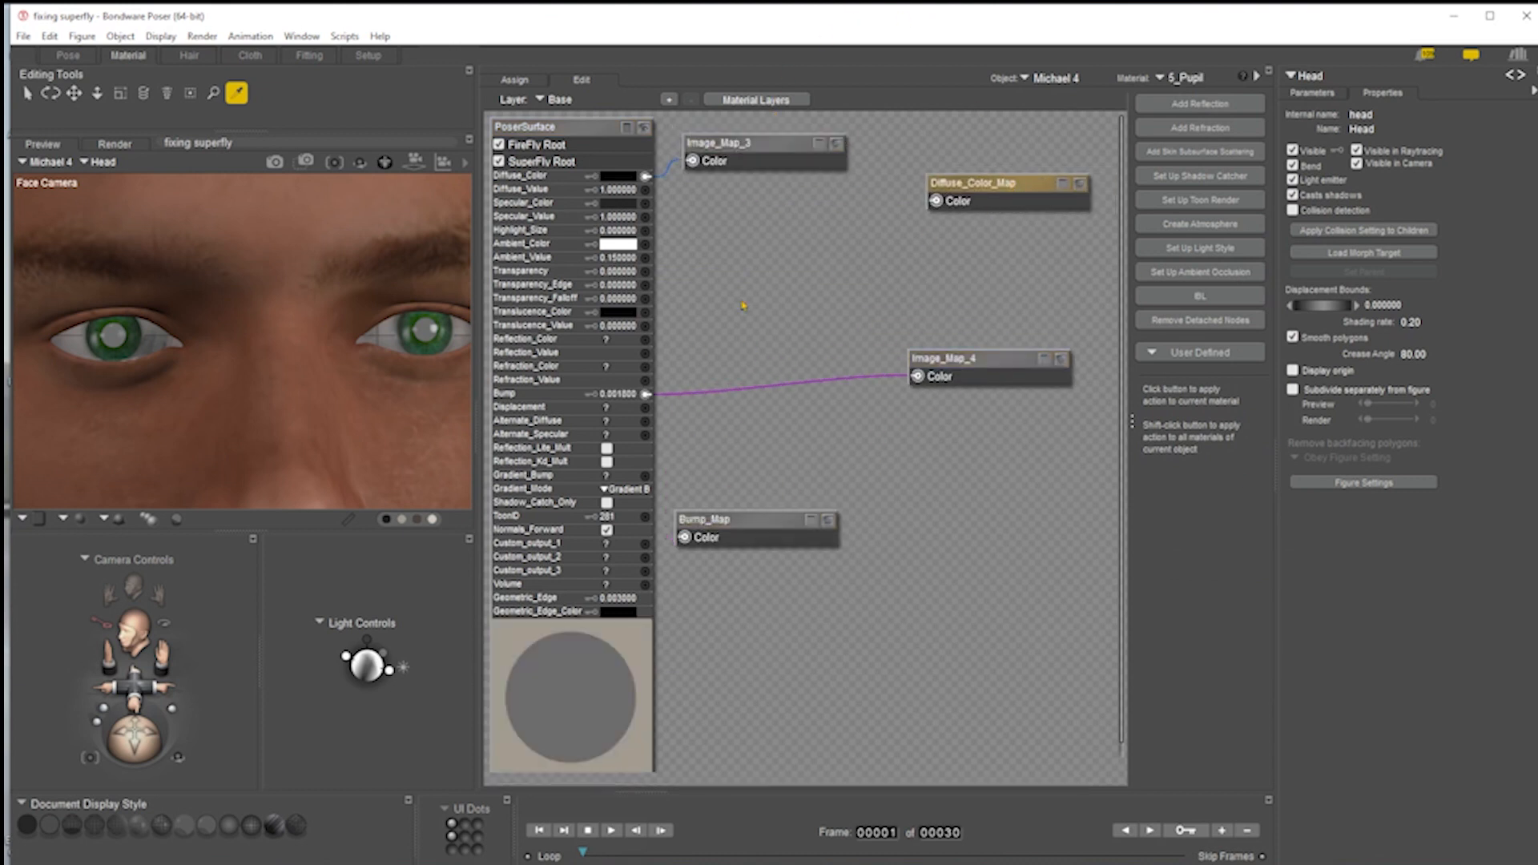
- Set the 5_Pupil material's Transparency to 1 and render the close-up of the eyes
left_click(632, 273)
type("1")
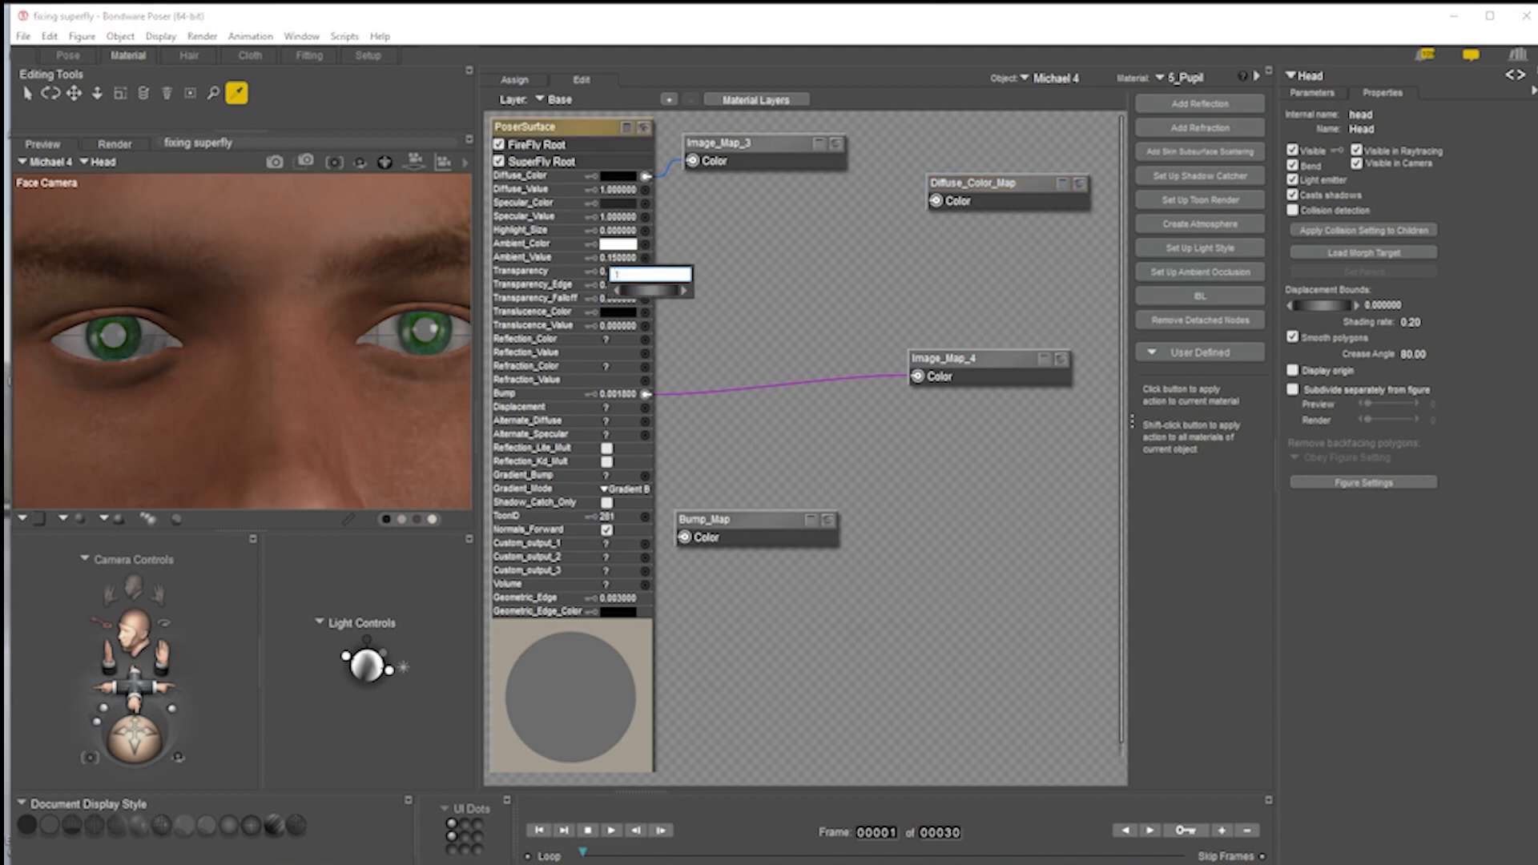
key("Return")
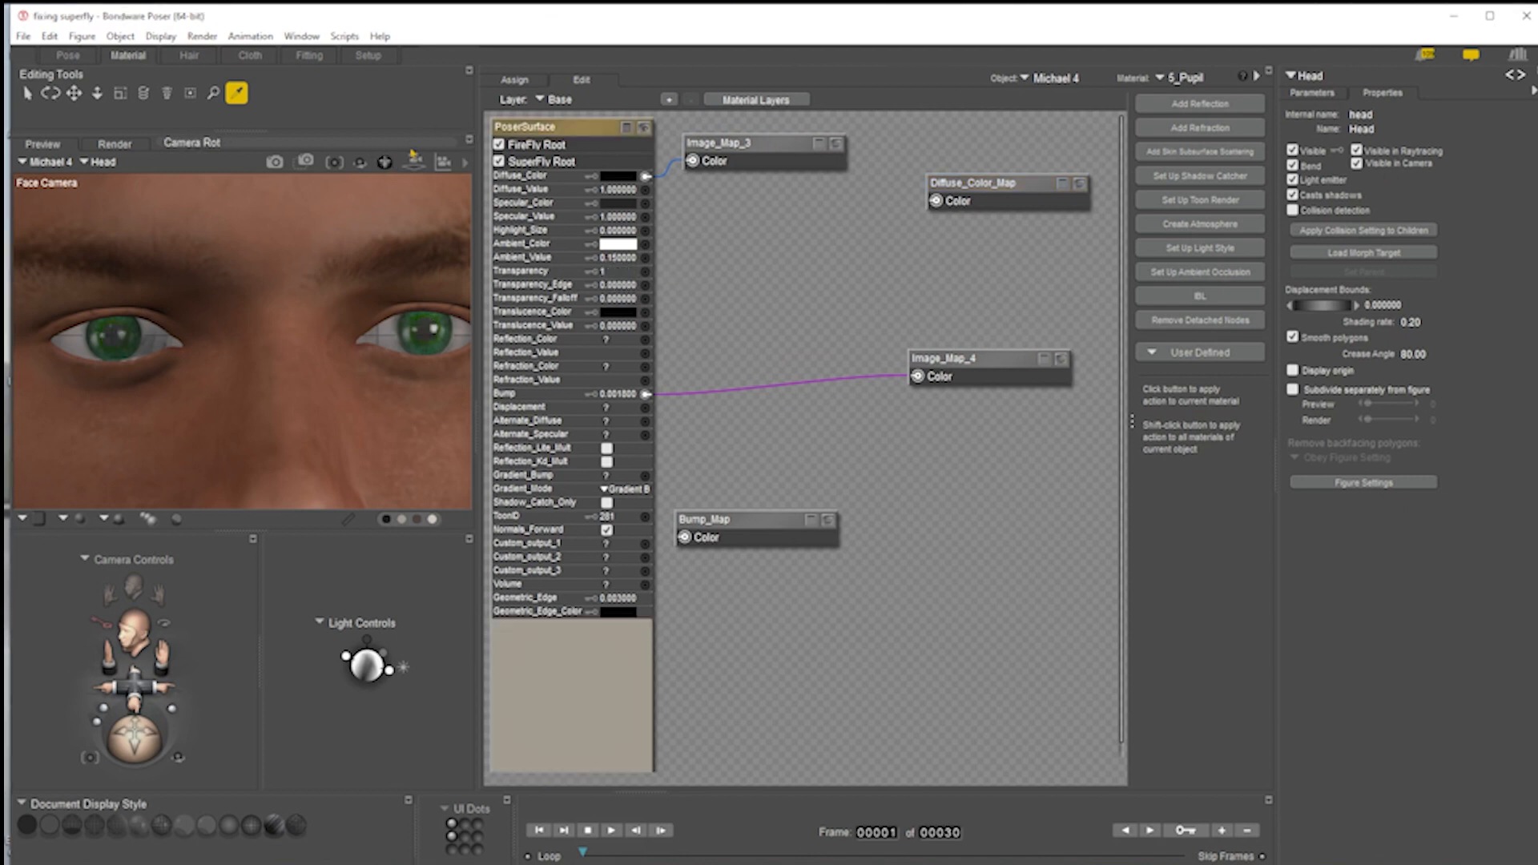
left_click(275, 162)
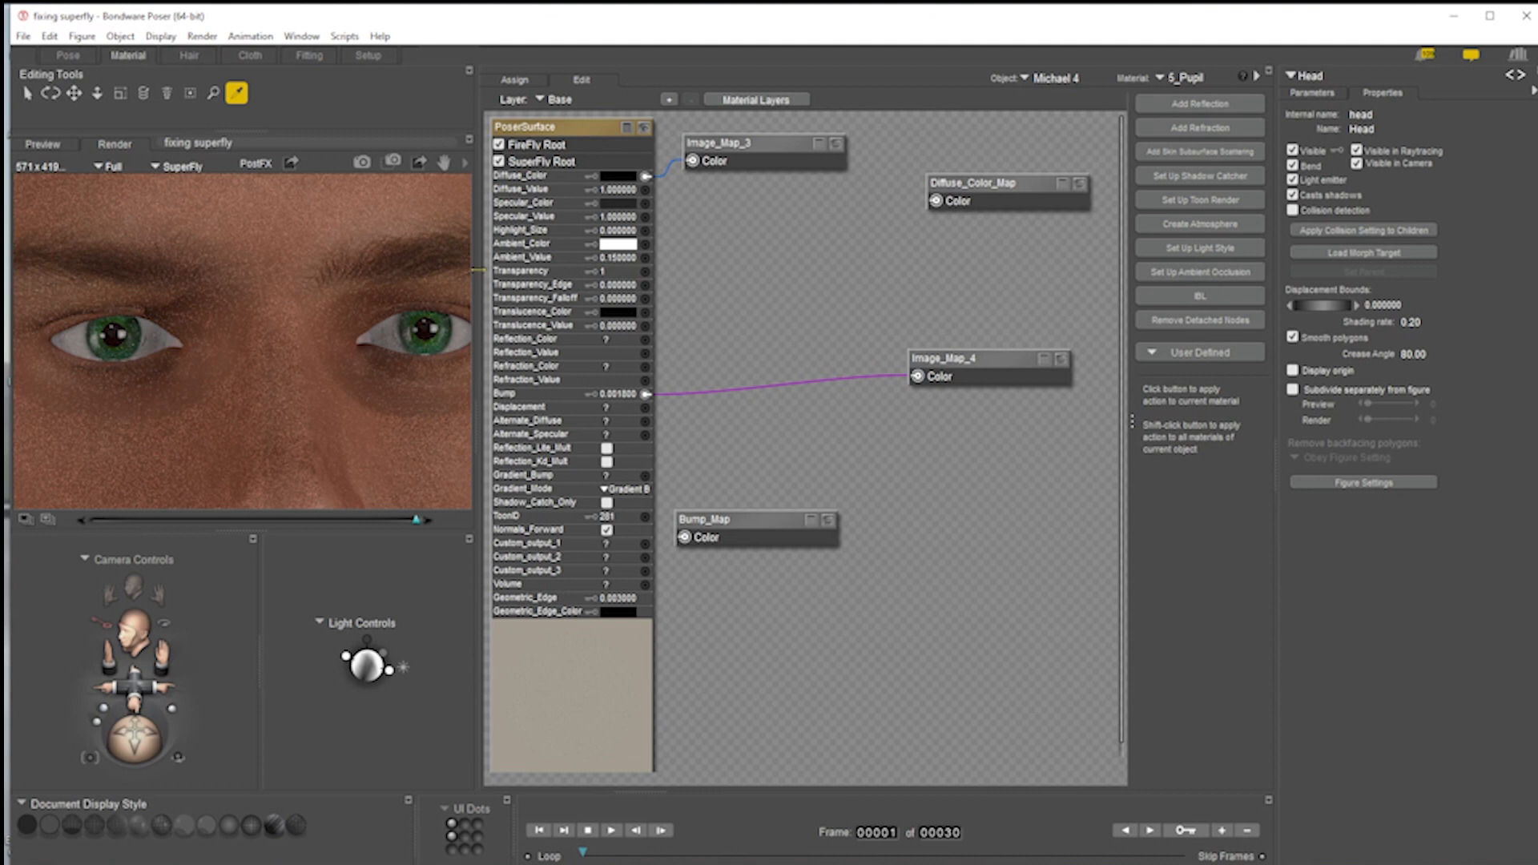
- Switch to the Pose room, frame the Face Camera on Victoria4's head and render it in SuperFly
left_click(68, 55)
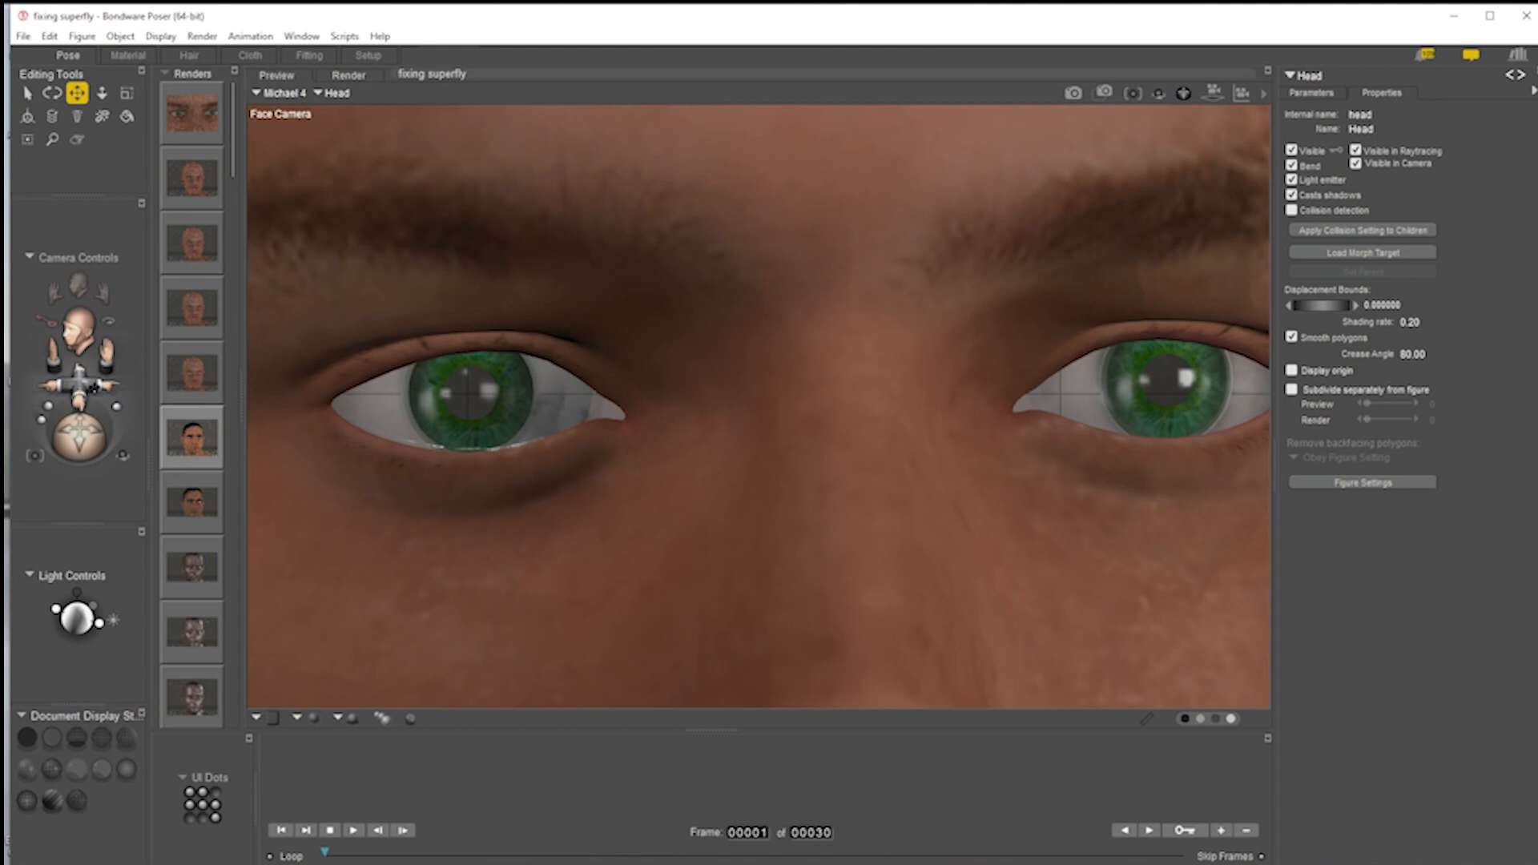
left_click_drag(95, 387, 863, 108)
left_click_drag(83, 383, 19, 404)
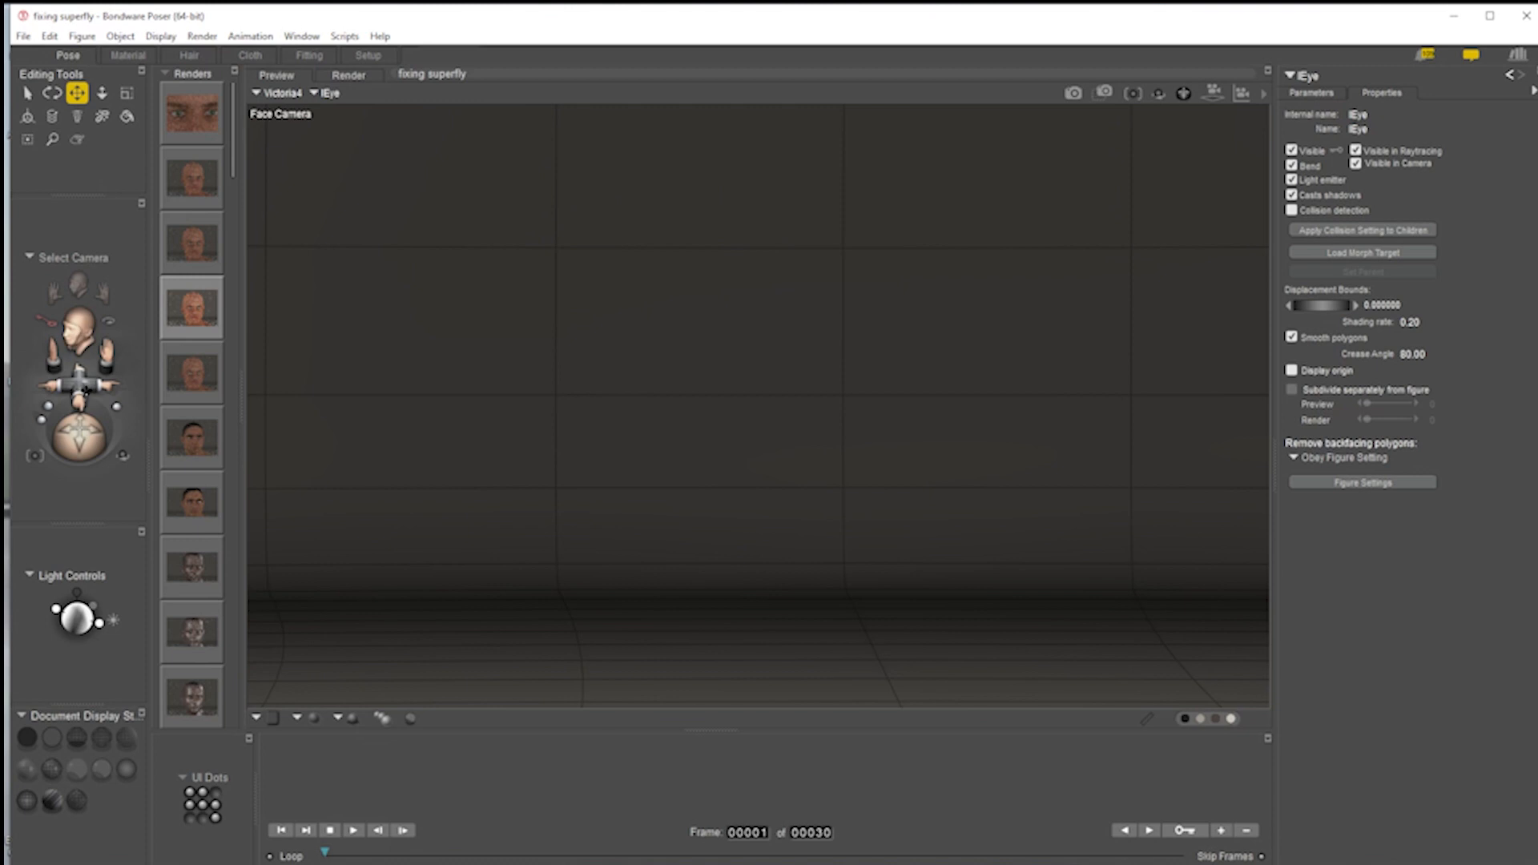
left_click_drag(83, 388, 125, 370)
left_click_drag(189, 297, 189, 322)
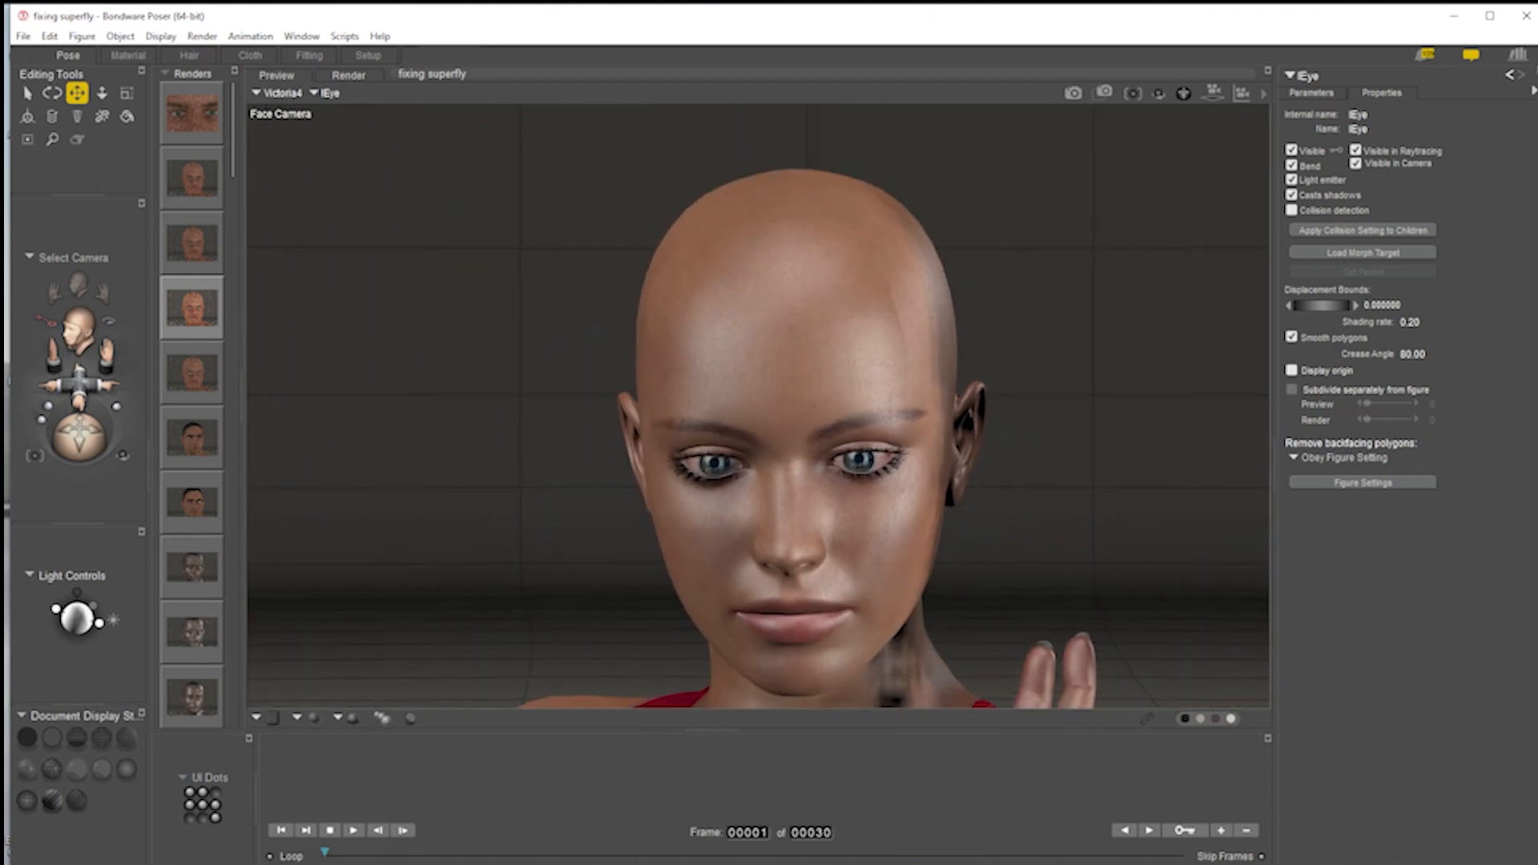
left_click(1075, 93)
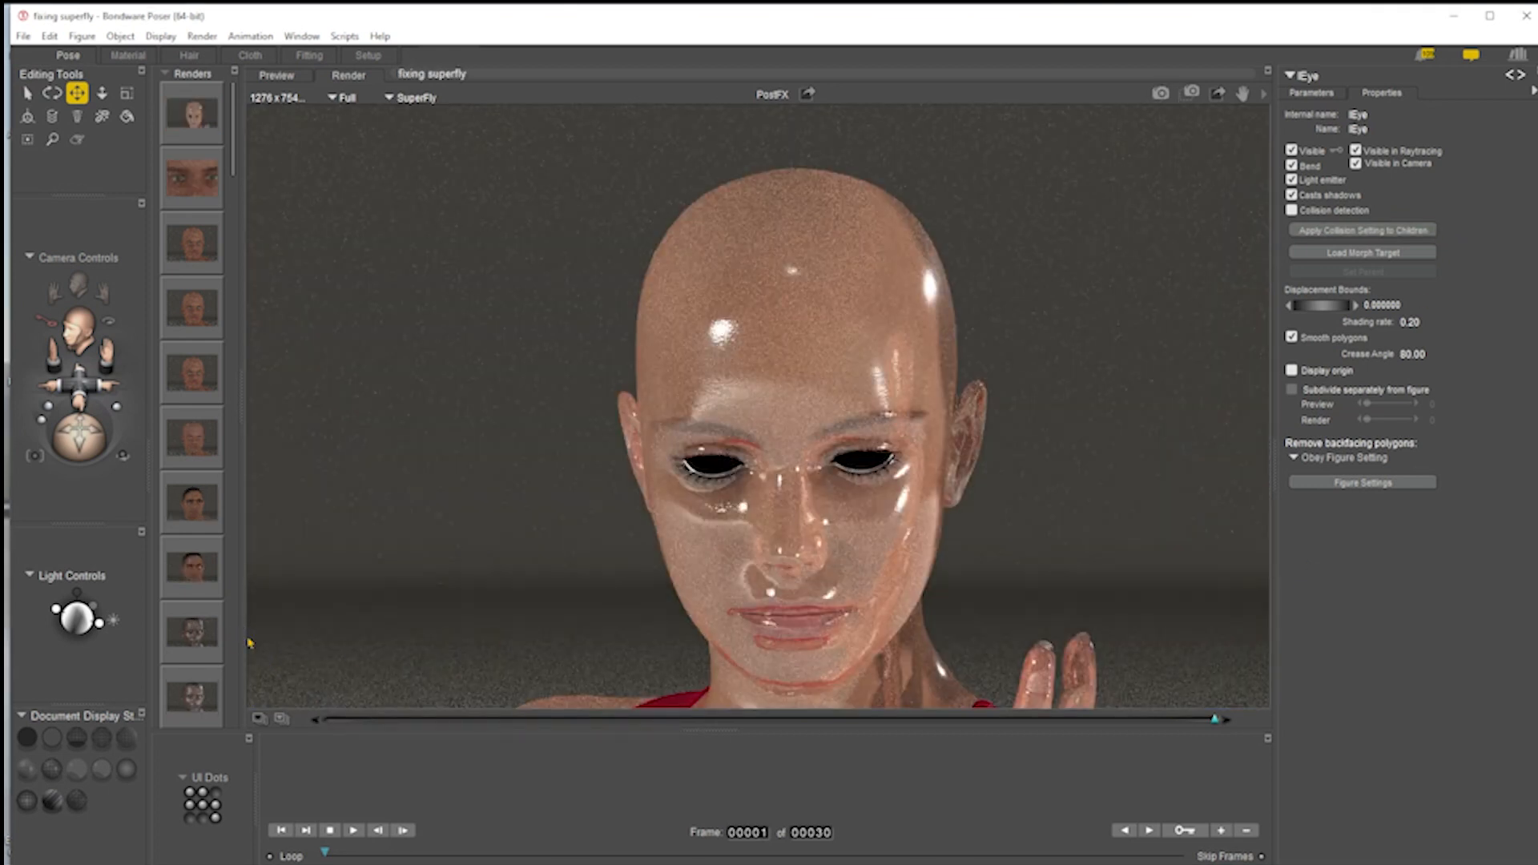
left_click(821, 296)
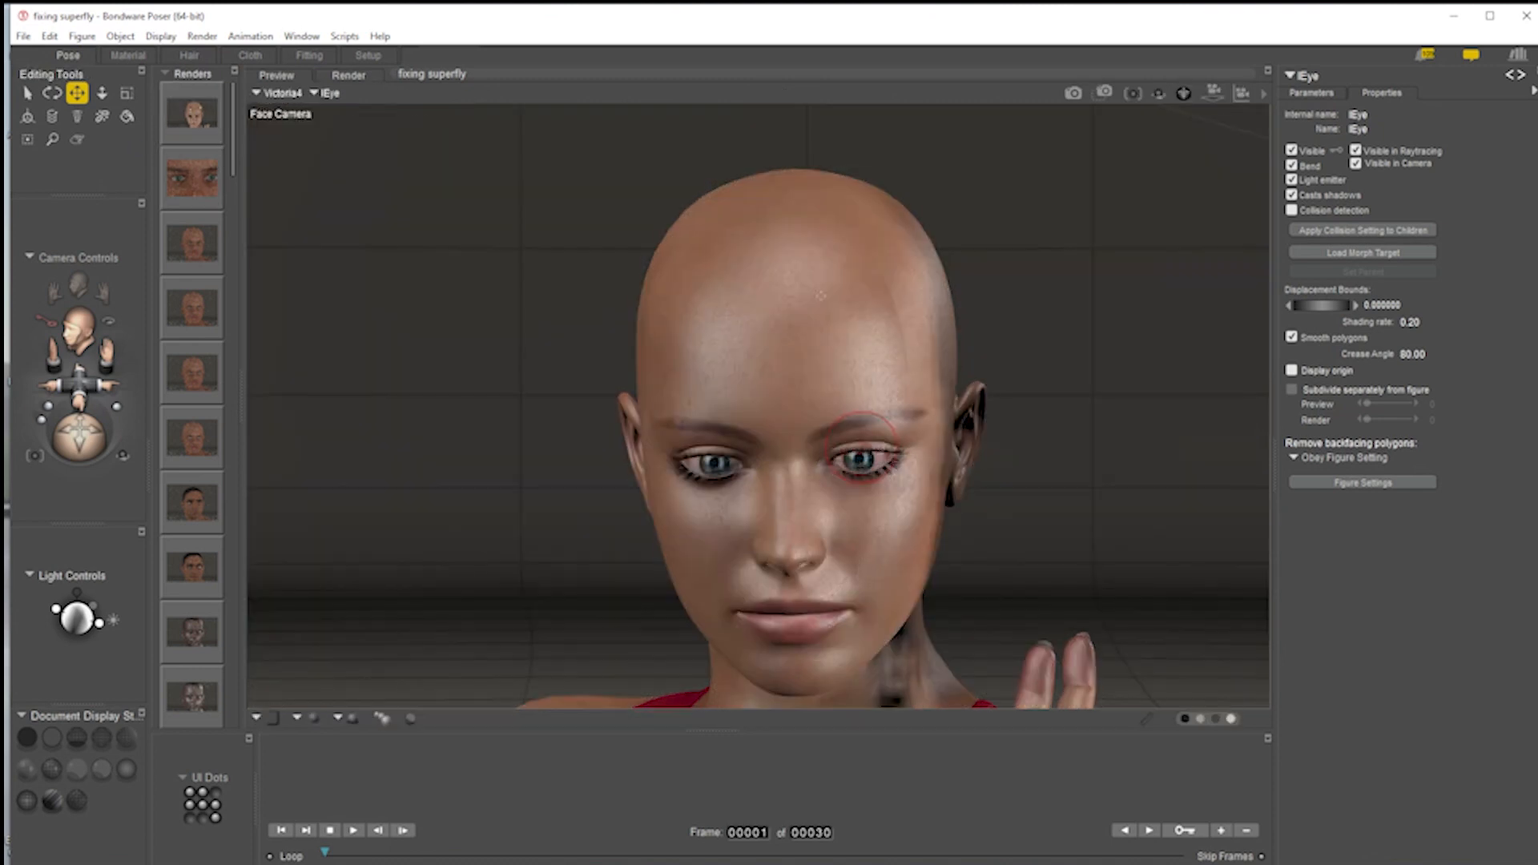
- Open the Material room, pick Victoria 4's 1_SkinFace material and expand its Blinn node in a clear area
left_click(128, 55)
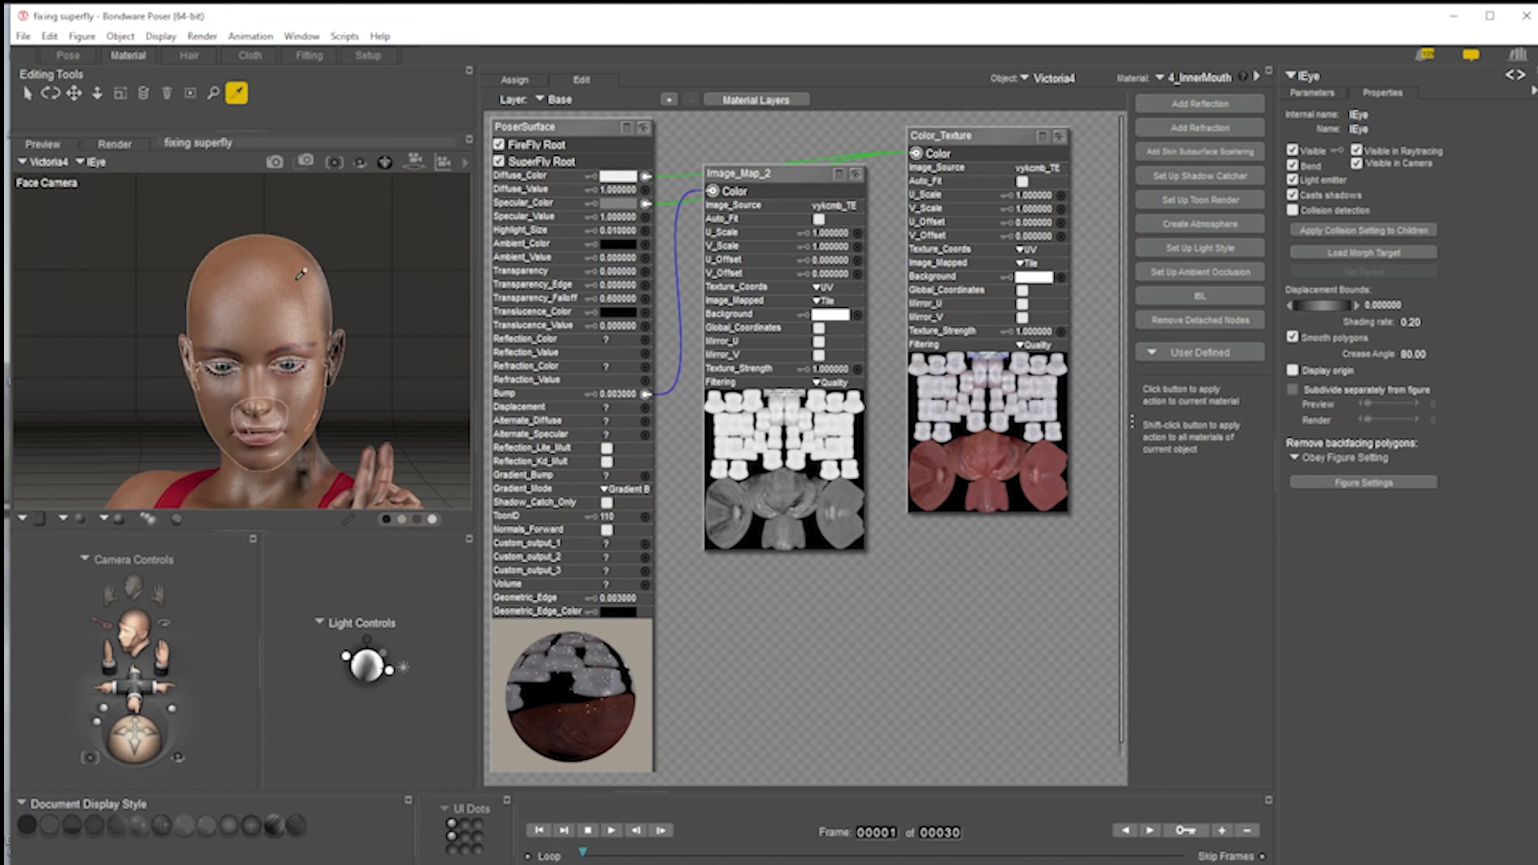
left_click(269, 321)
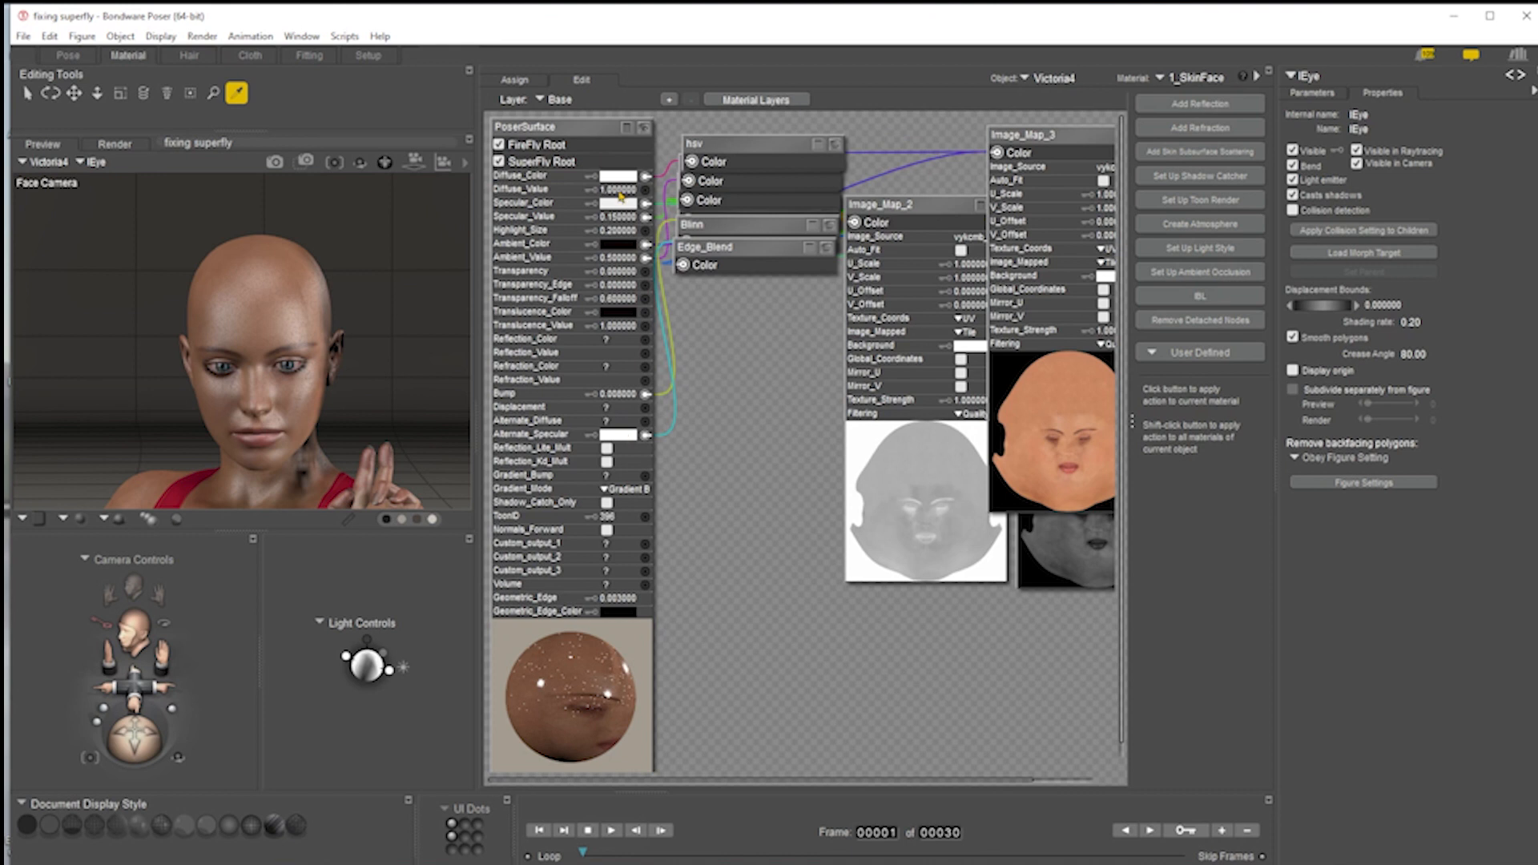
left_click_drag(718, 234, 708, 426)
left_click(793, 425)
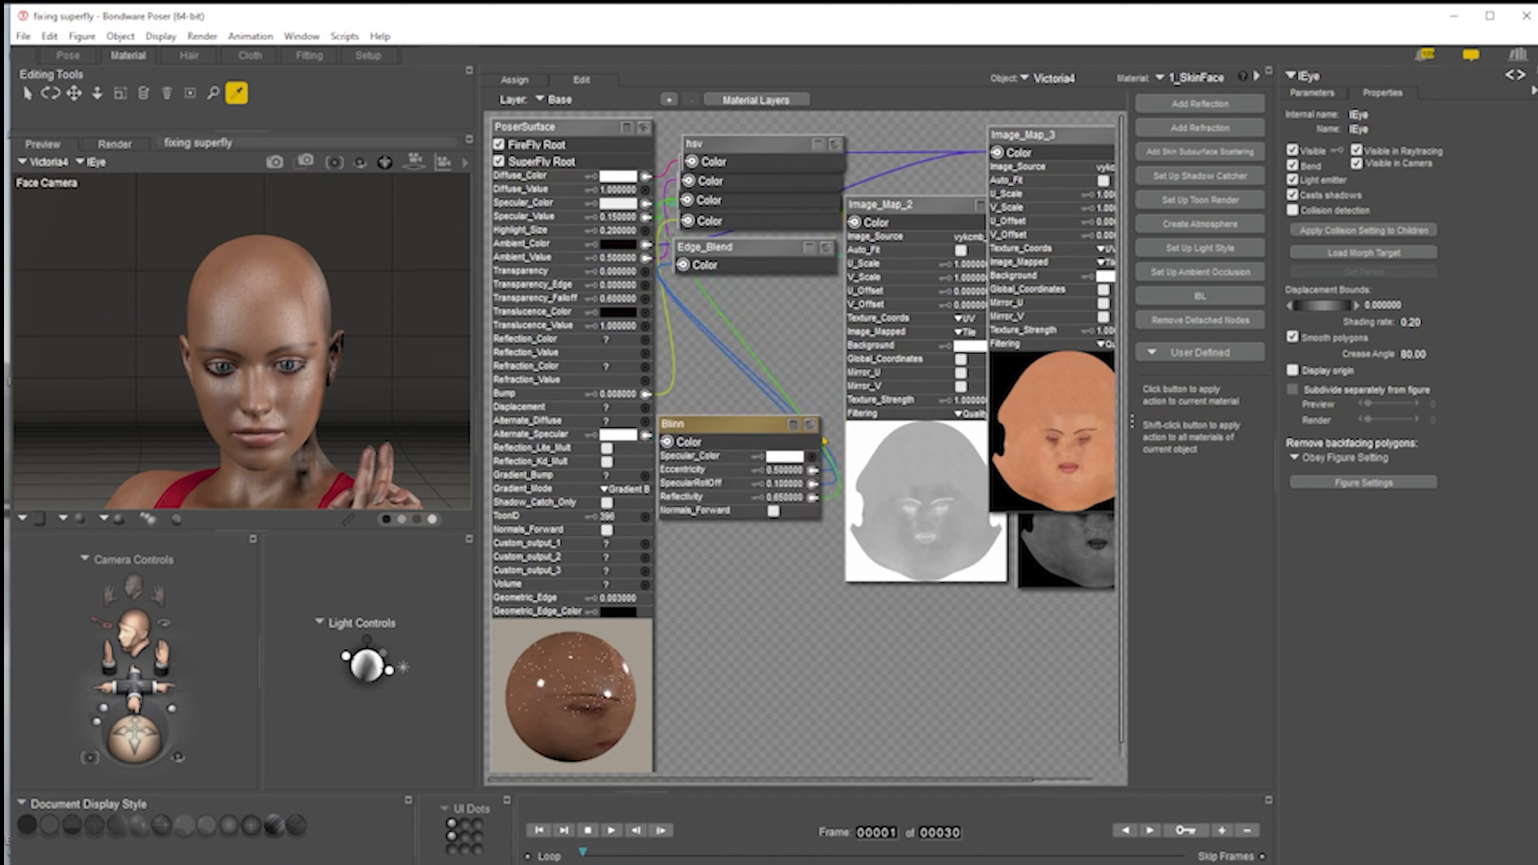
- Set the Blinn node's Reflectivity to 0.1 and render the head
left_click(785, 498)
key("BackSpace")
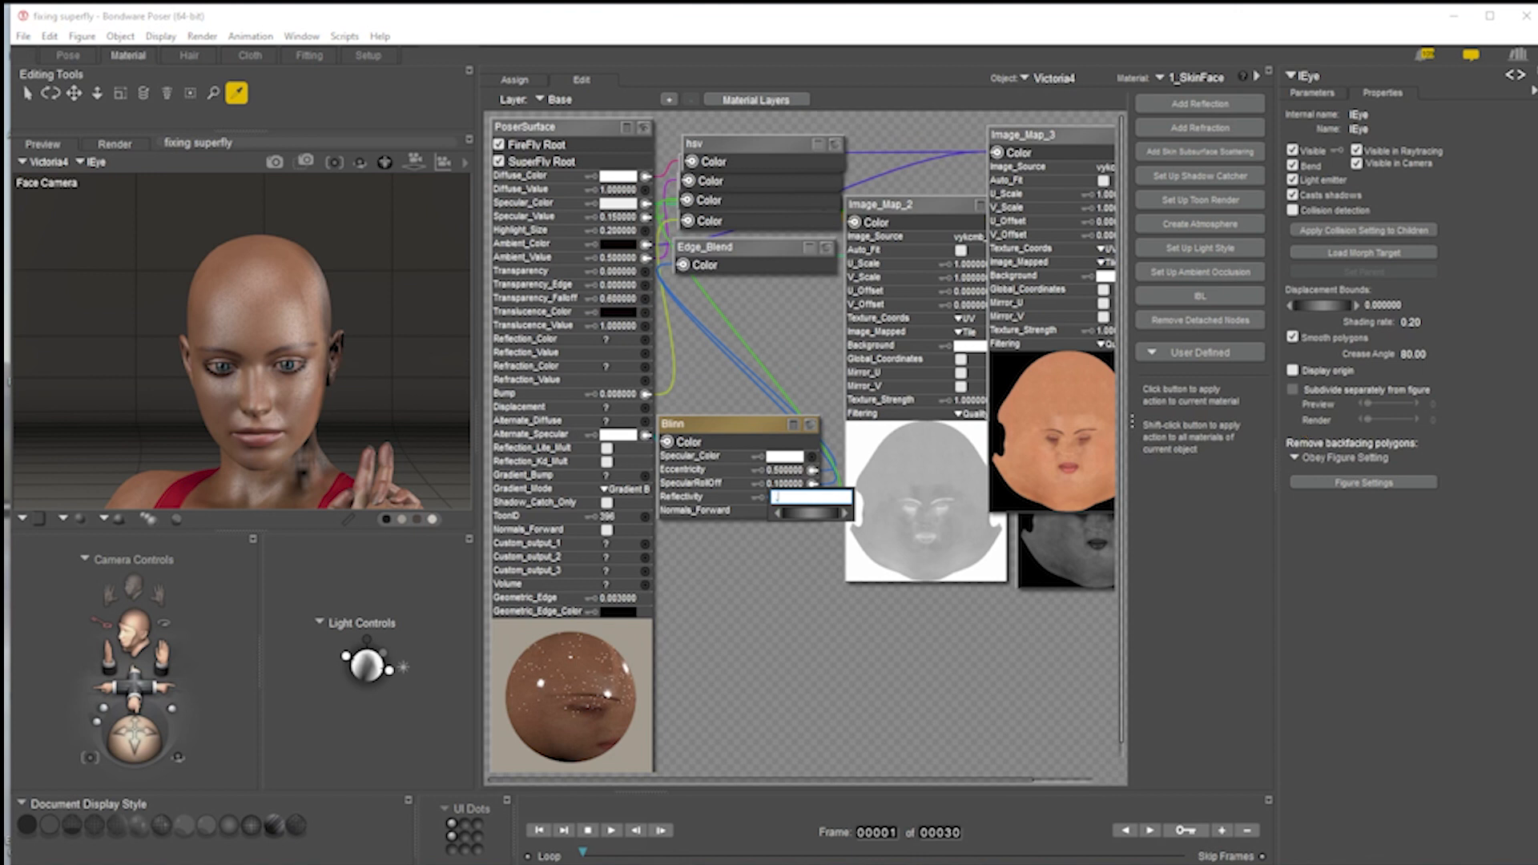
type(".1")
key("Return")
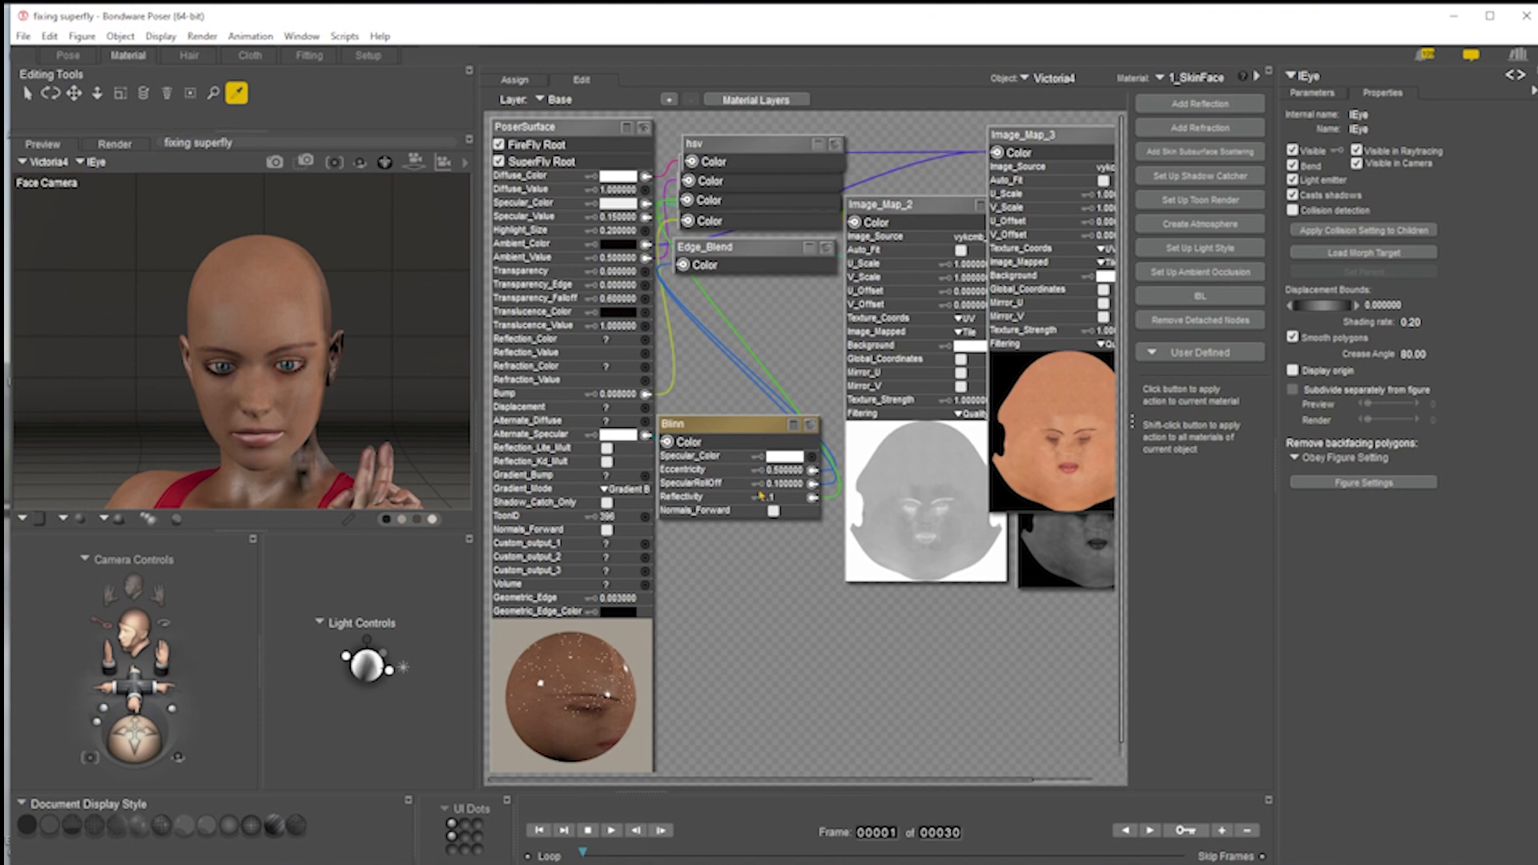
left_click(275, 163)
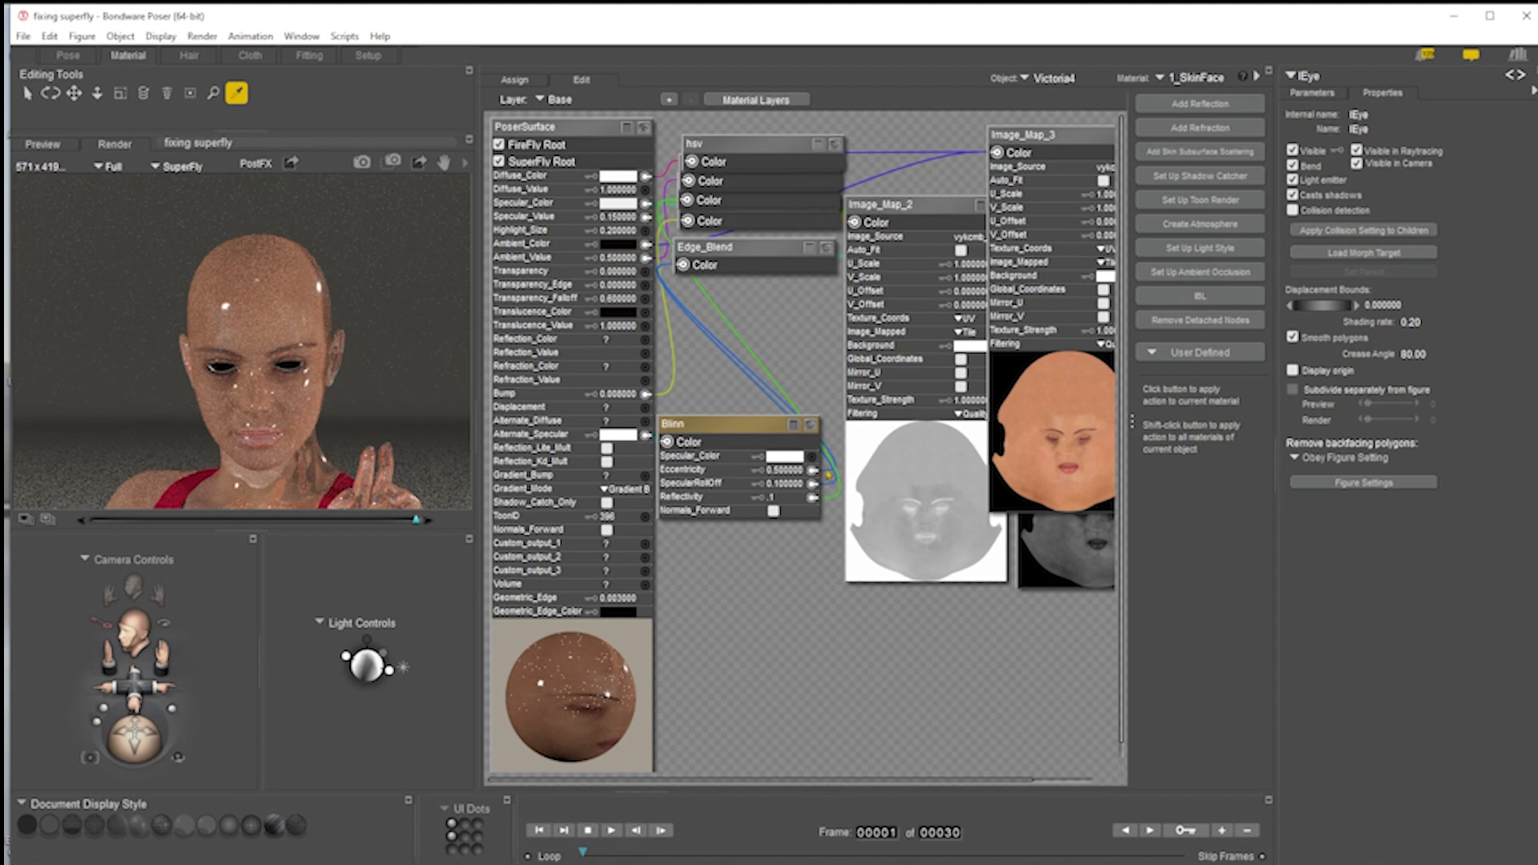
- Spread out the stacked Blinn, hsv, Edge_Blend and Edge_Blend_2 nodes and hide the properties palette to widen the workspace
left_click_drag(725, 429, 745, 444)
left_click_drag(866, 125, 726, 319)
left_click_drag(739, 260, 961, 300)
left_click_drag(803, 155, 1019, 152)
left_click_drag(757, 162, 694, 341)
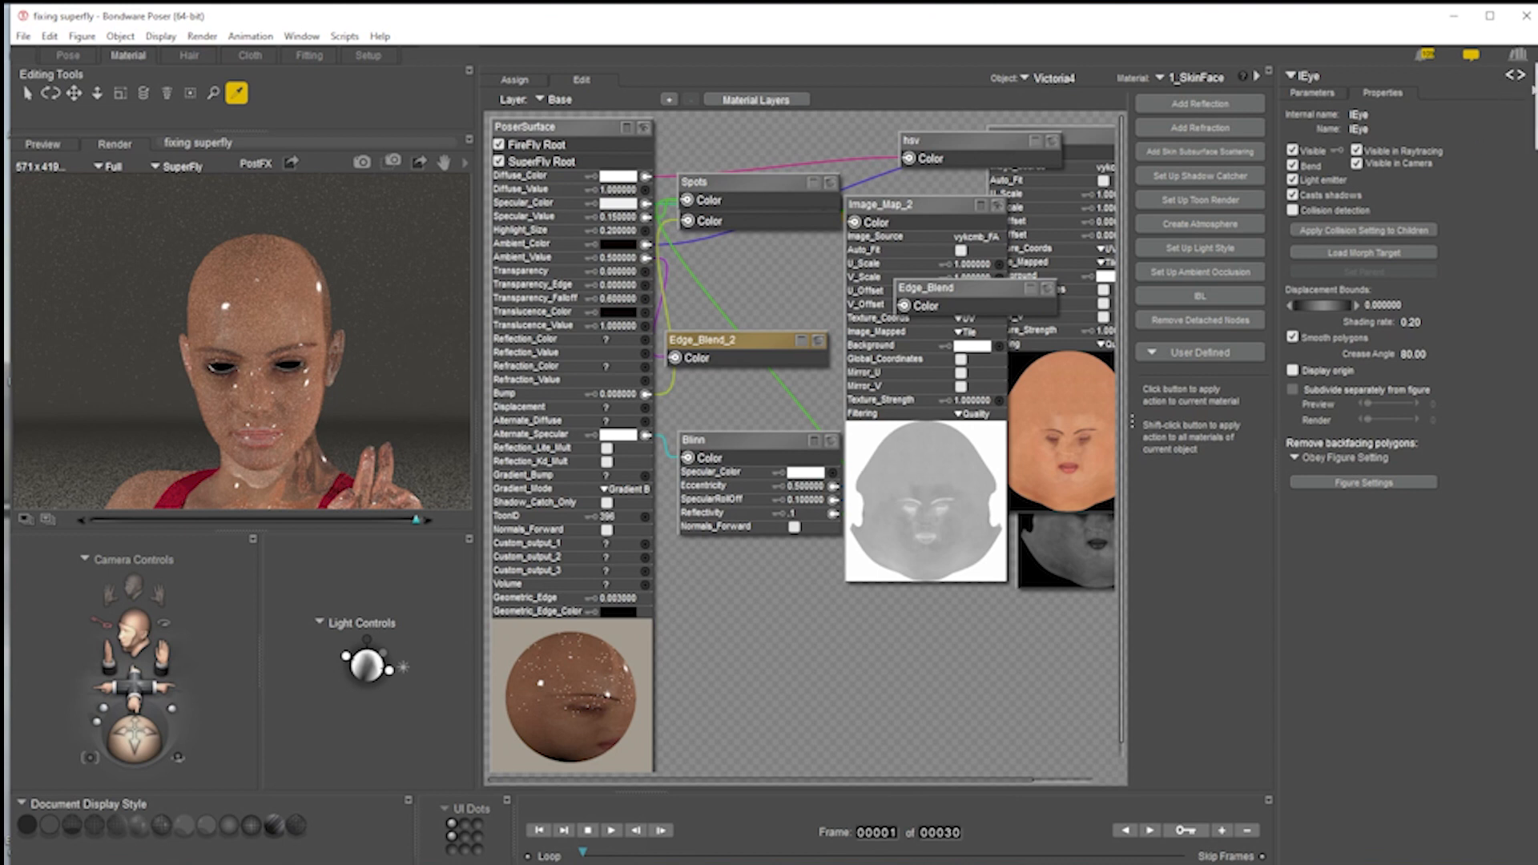
left_click(1514, 75)
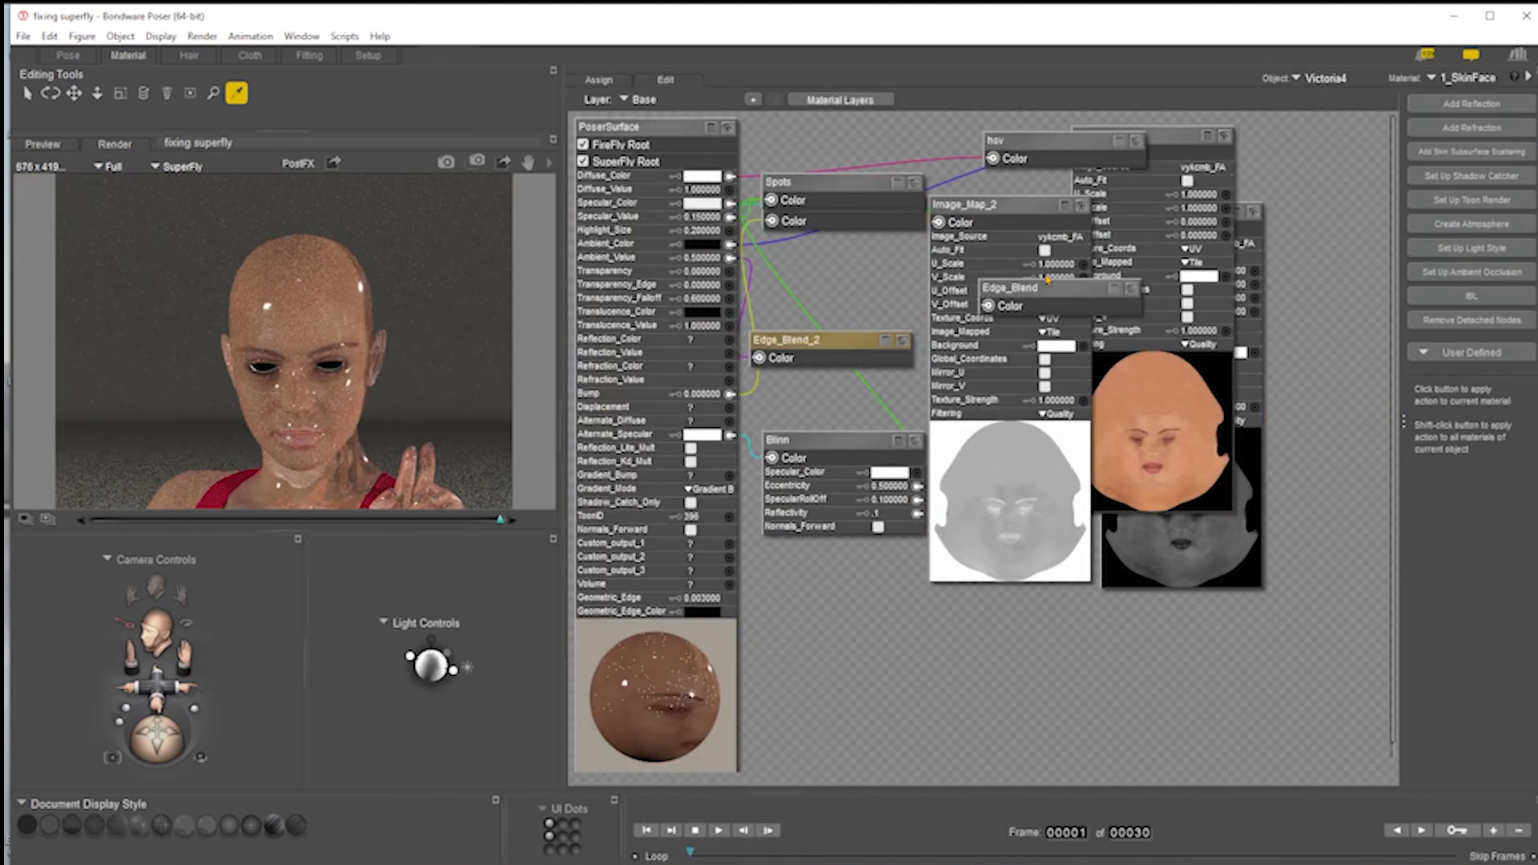
- Move Edge_Blend to empty space below the image maps and separate the Image_Map_2, Edge_Blend_2 and Spots nodes
left_click_drag(1047, 280, 1136, 734)
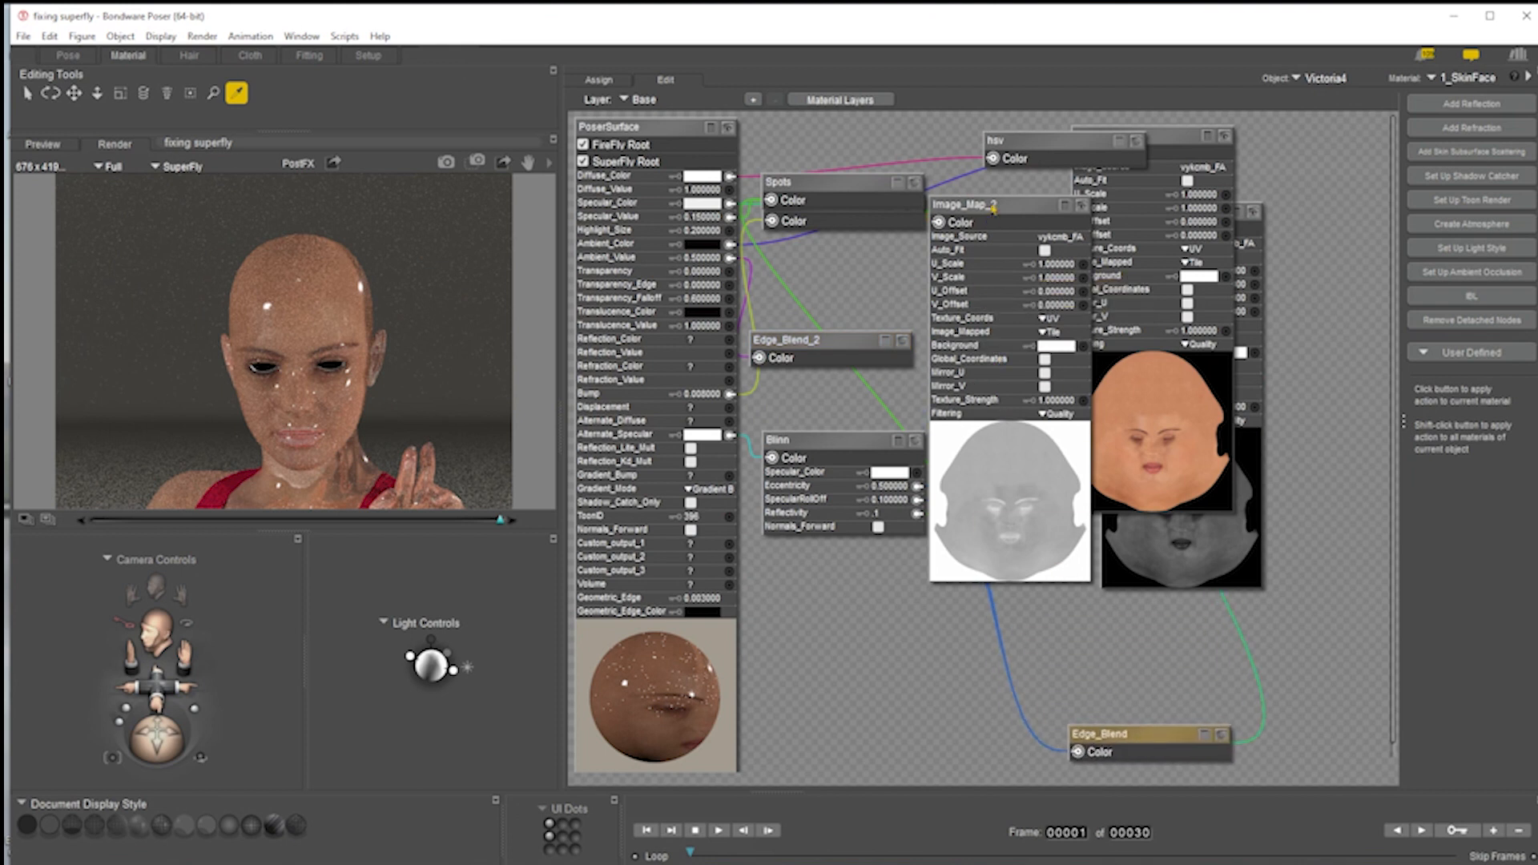
left_click(990, 213)
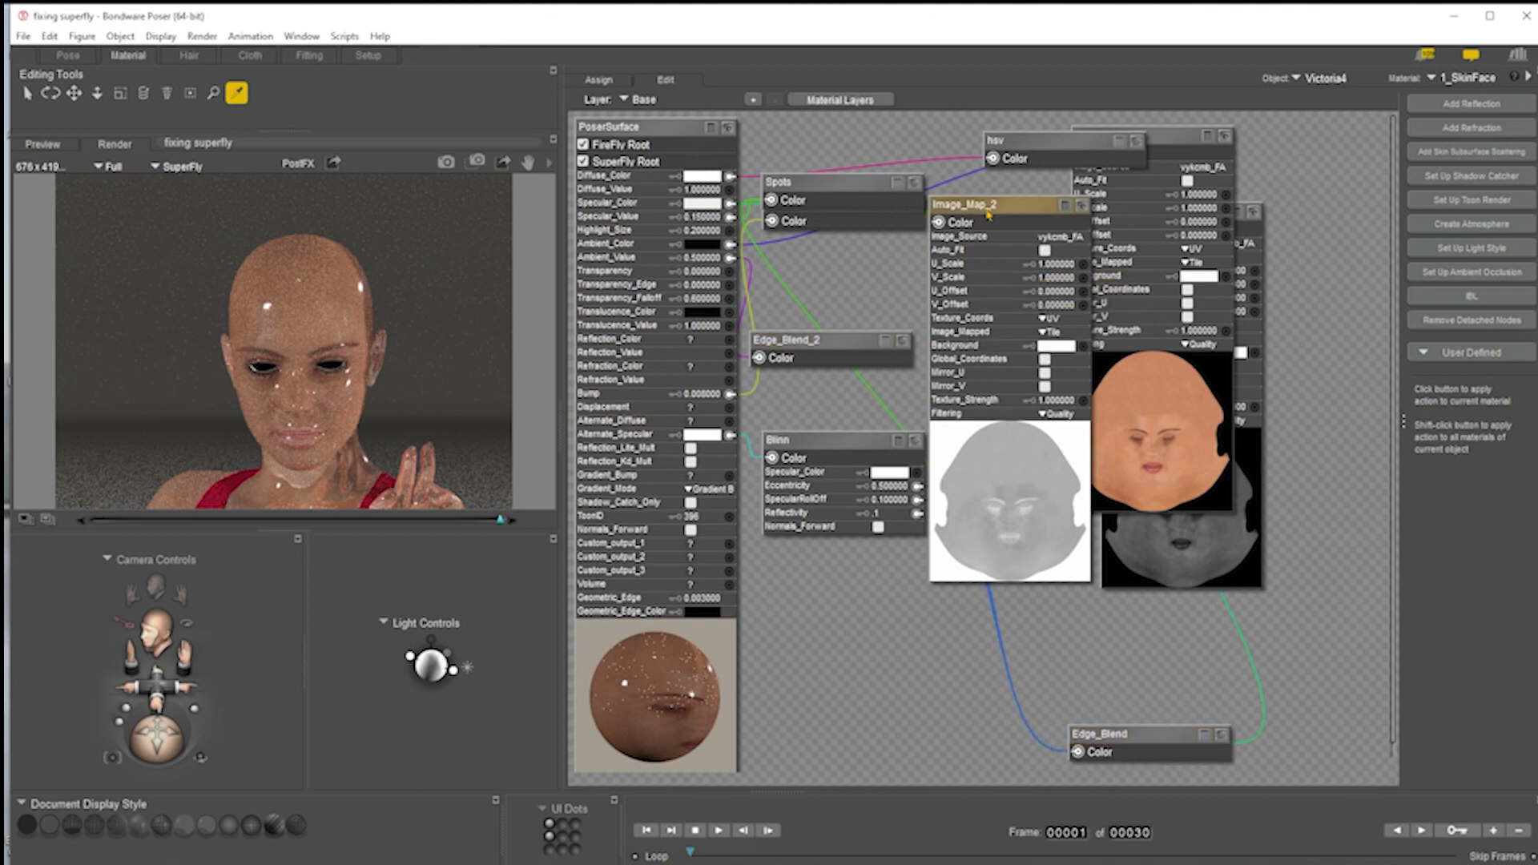
left_click_drag(989, 213, 1049, 211)
left_click_drag(833, 343, 918, 273)
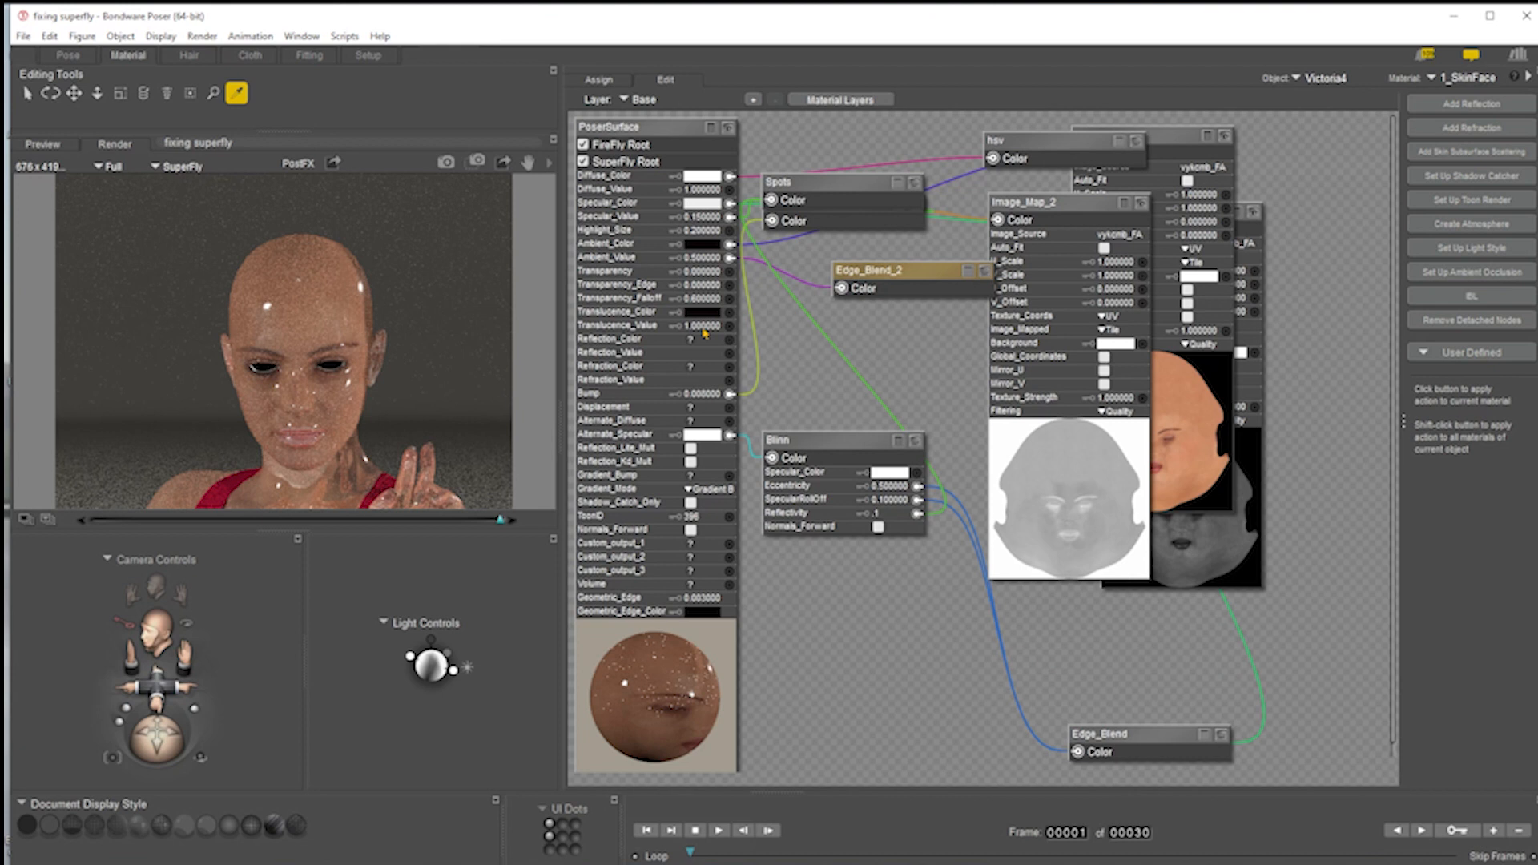
left_click_drag(827, 187, 996, 343)
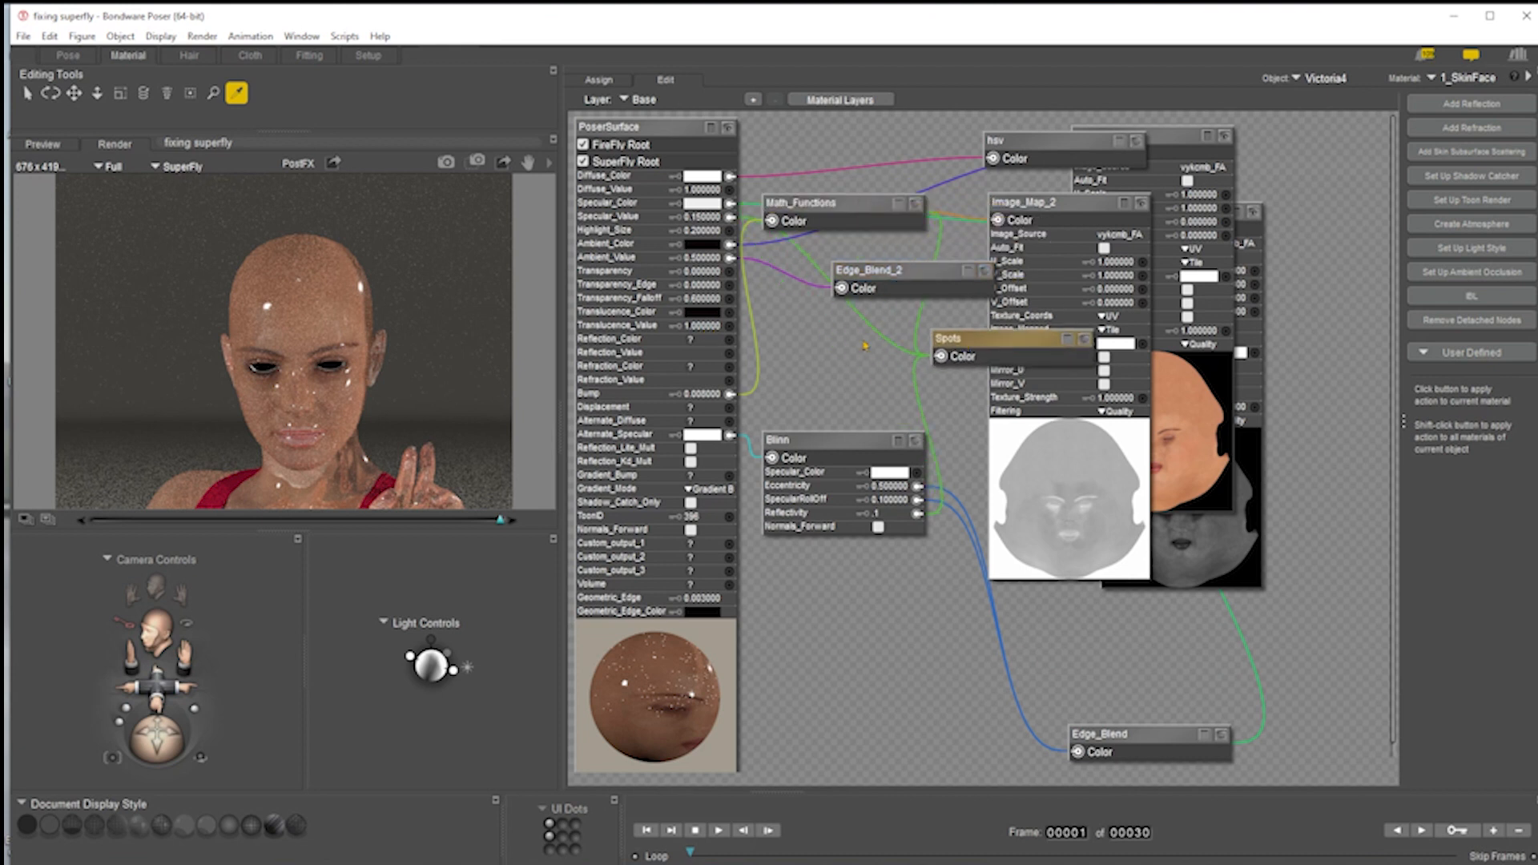
- Set the 1_SkinFace material's Translucence_Value to 0
left_click(709, 326)
type("0")
key("Return")
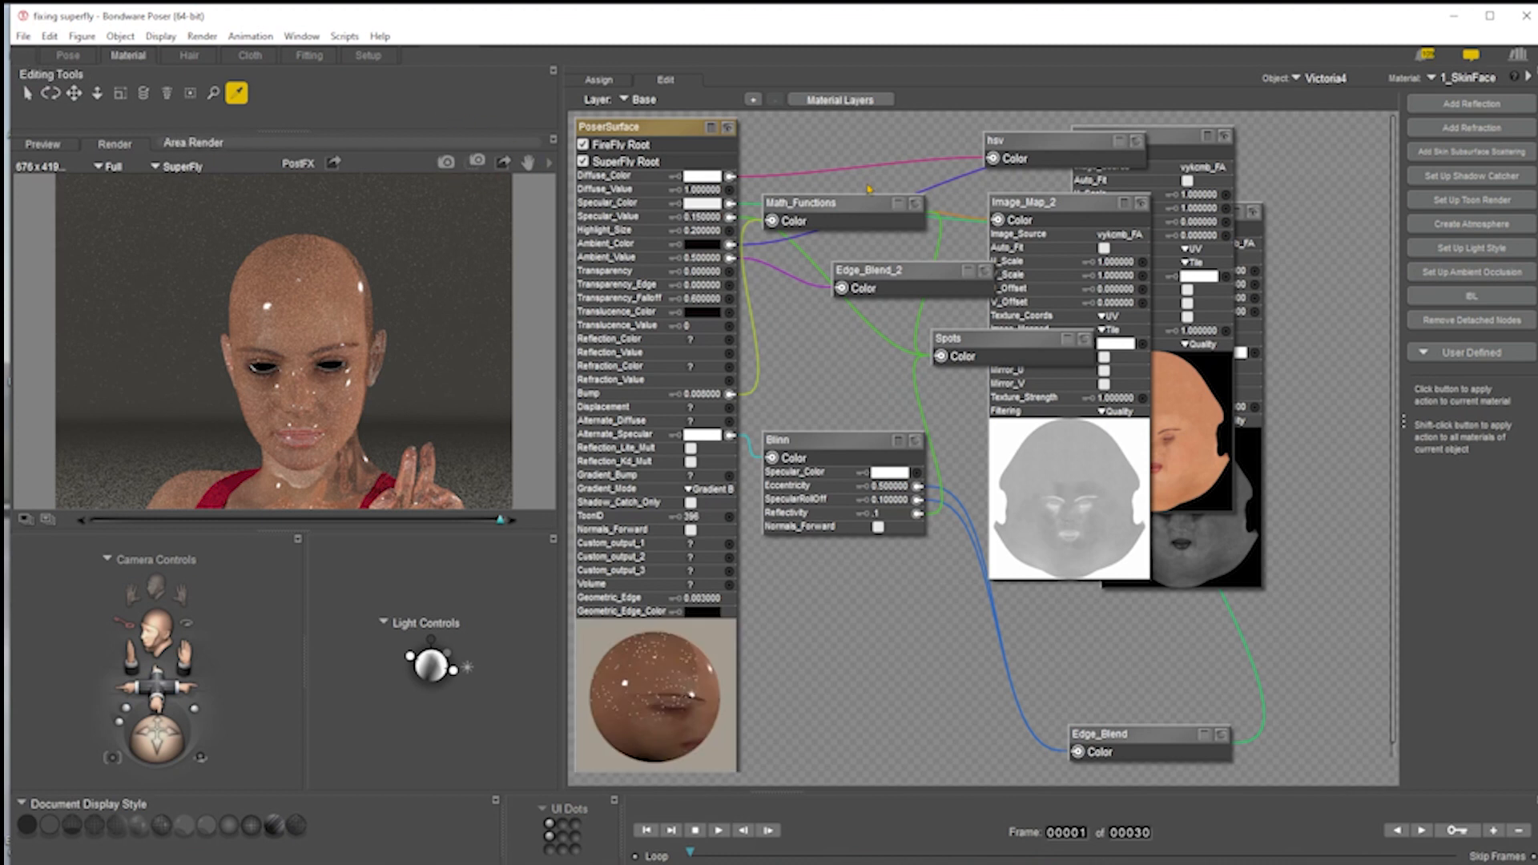
- Move the Math_Functions and Spots nodes aside and set the Blinn node's Reflectivity to 0.01
left_click_drag(812, 218, 926, 188)
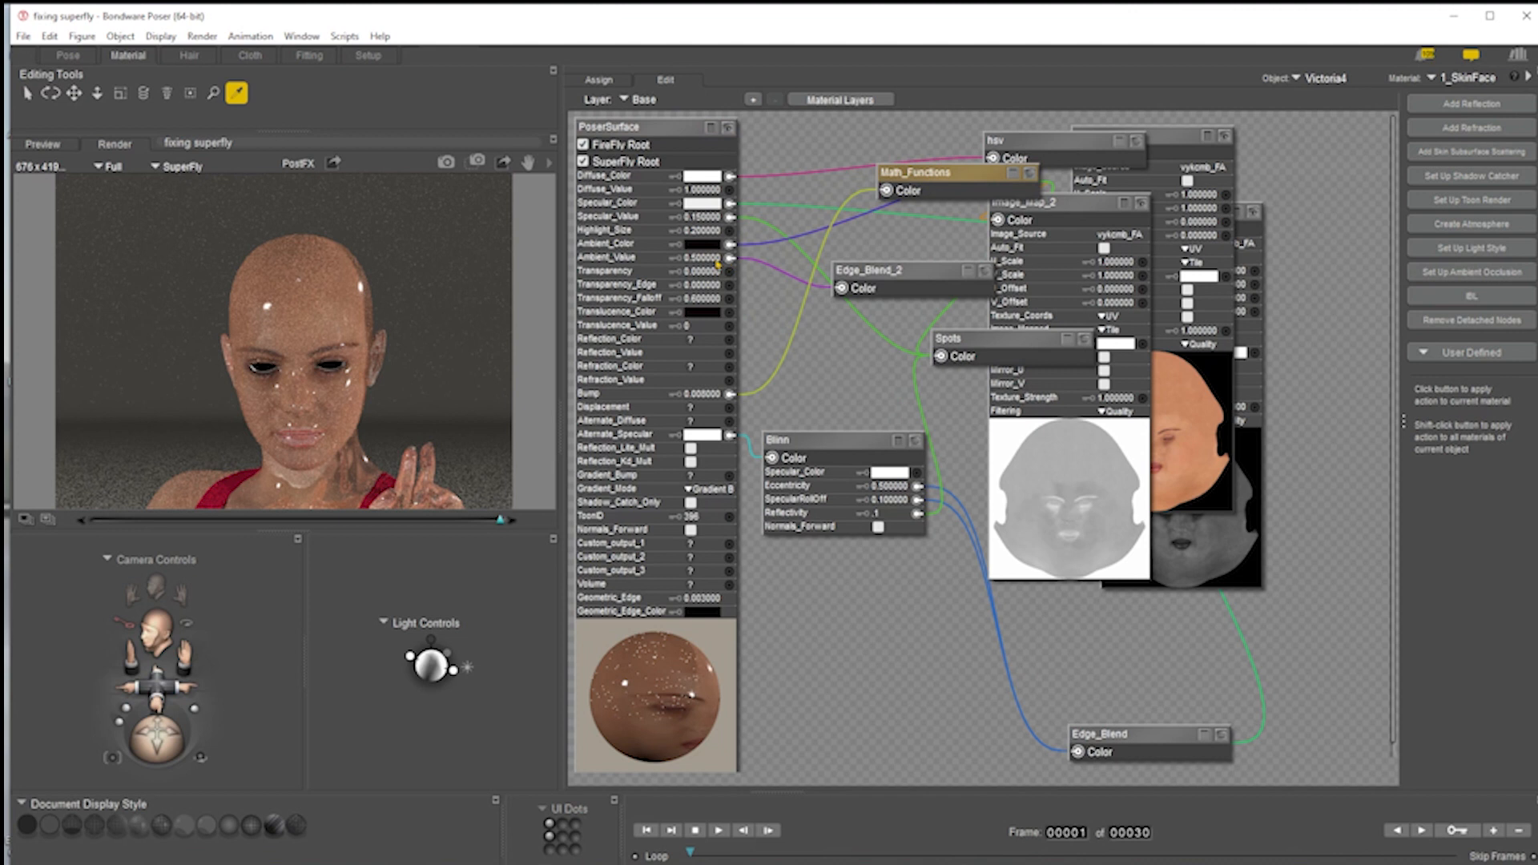
mouse_move(1040, 353)
left_mouse_down()
mouse_move(947, 346)
mouse_move(1048, 348)
mouse_move(890, 364)
mouse_move(1051, 357)
left_mouse_up()
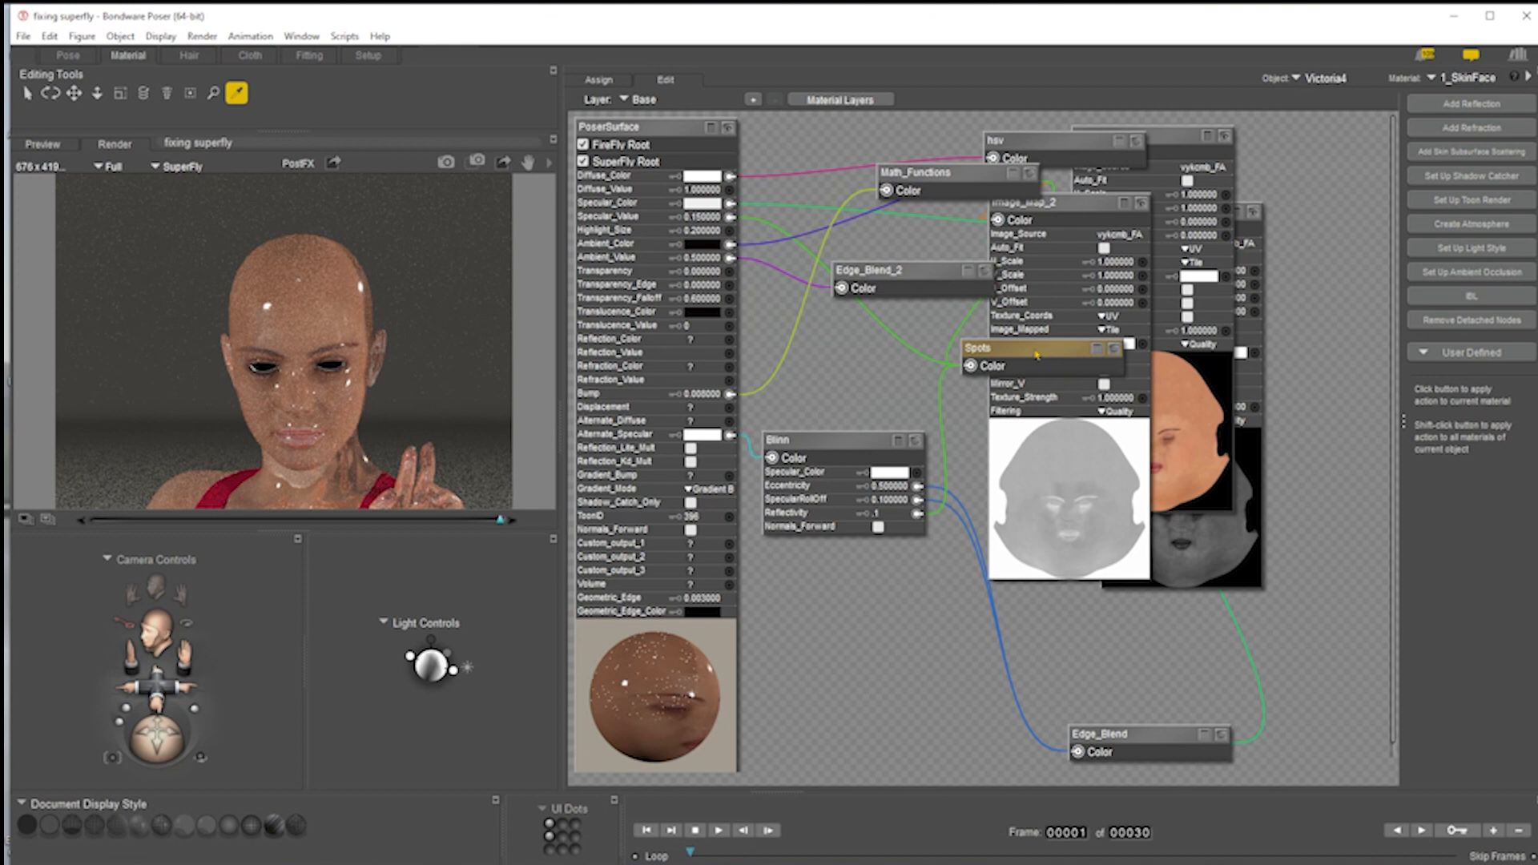
left_click(1113, 350)
left_click(1113, 350)
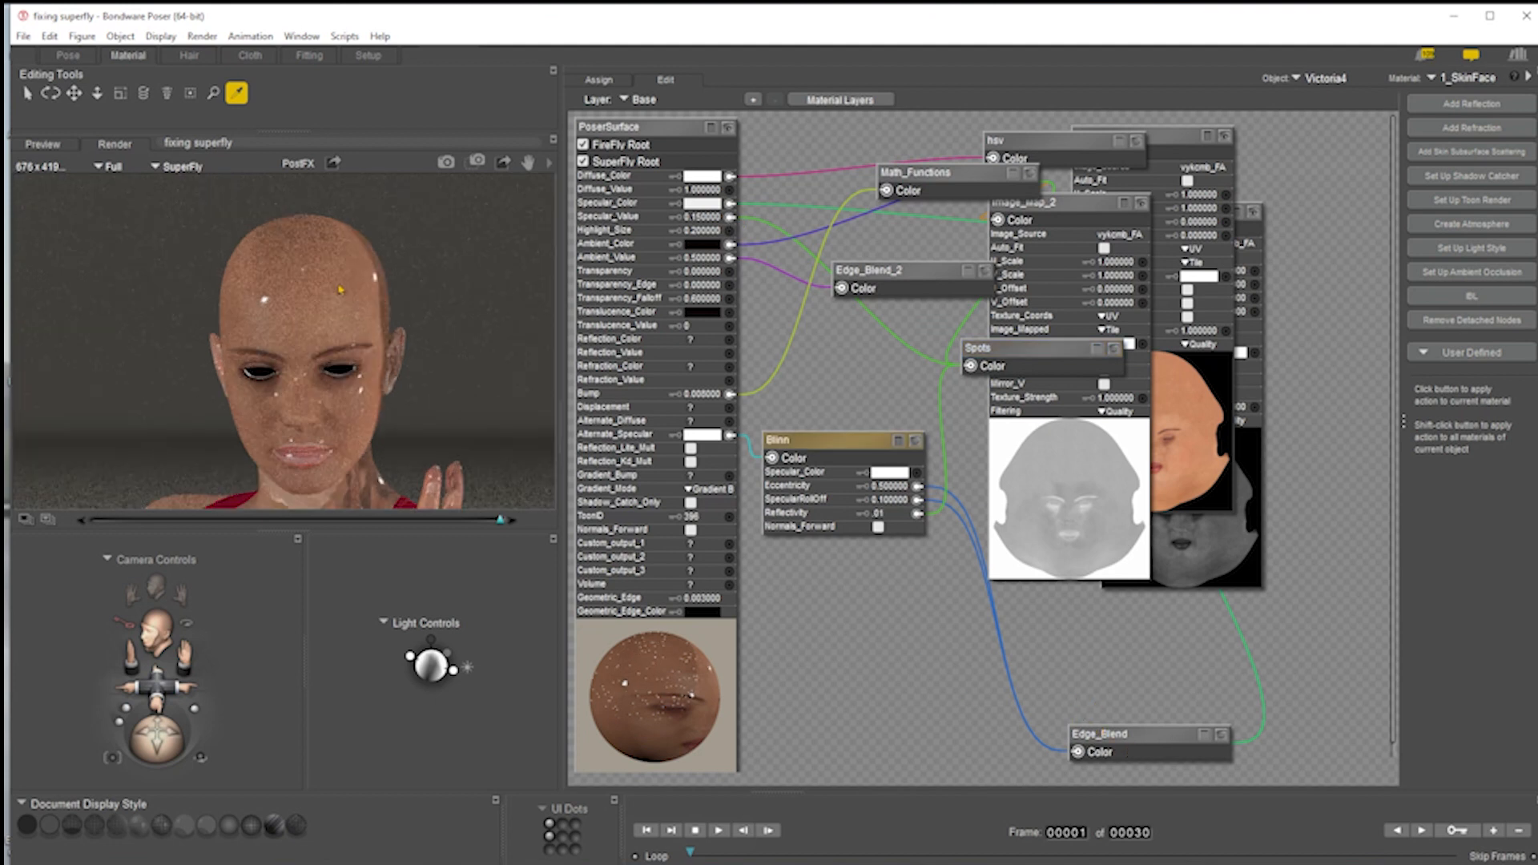
- Spread the Spots, Edge_Blend and image map nodes apart so the connections to the Blinn node can be traced
left_click_drag(1014, 358, 943, 772)
left_click_drag(1155, 735, 976, 671)
left_click(1051, 203)
left_click_drag(1051, 202, 784, 76)
left_click_drag(1224, 249, 1449, 450)
left_click_drag(946, 684, 933, 656)
left_click_drag(1153, 212, 917, 478)
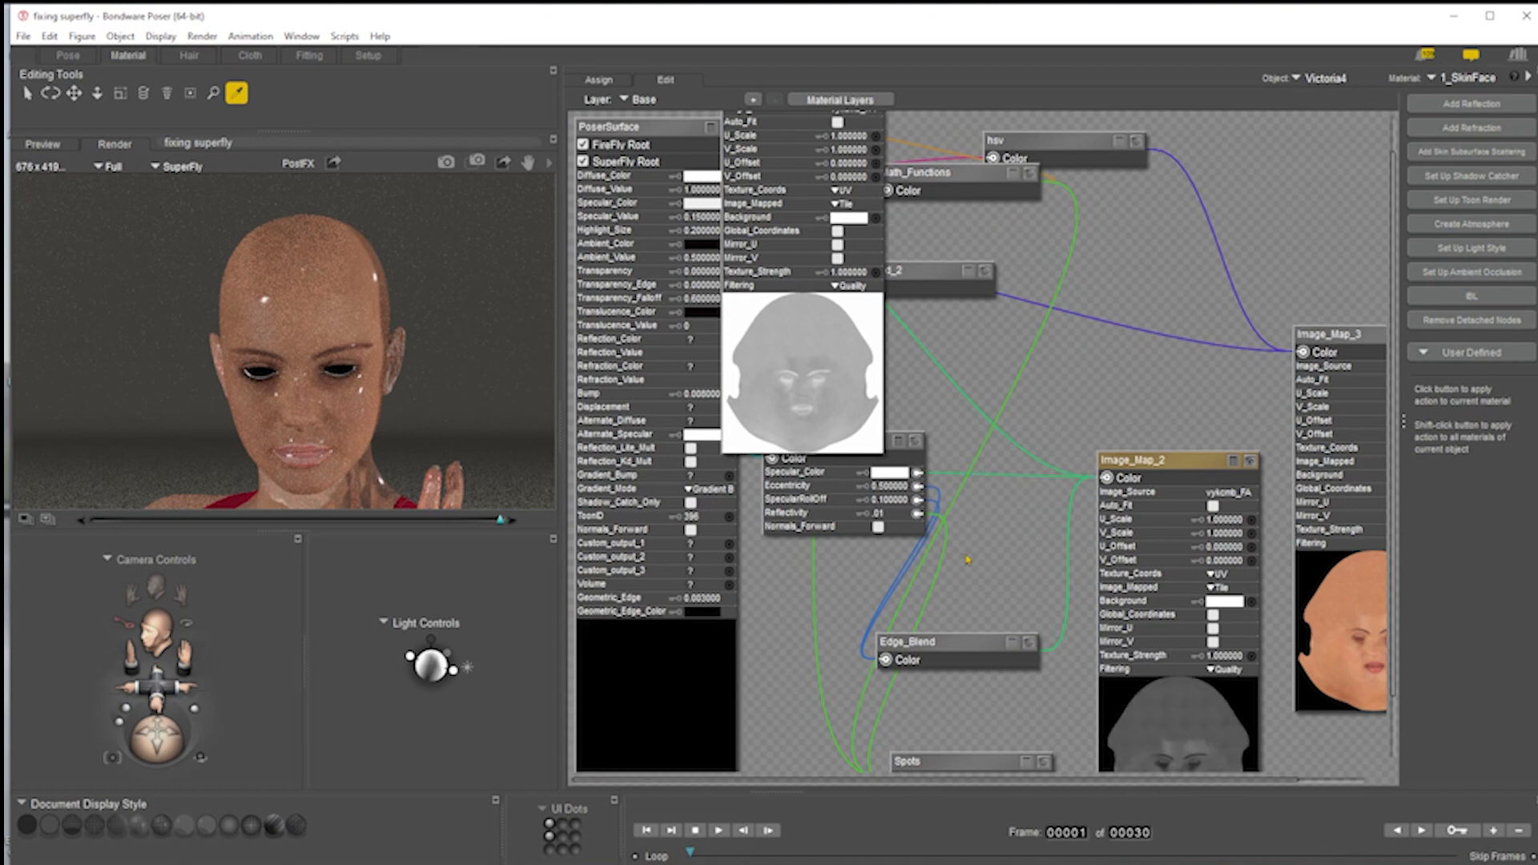
- Delete the Edge_Blend and Spots nodes feeding the Blinn node and render the head
key("Delete")
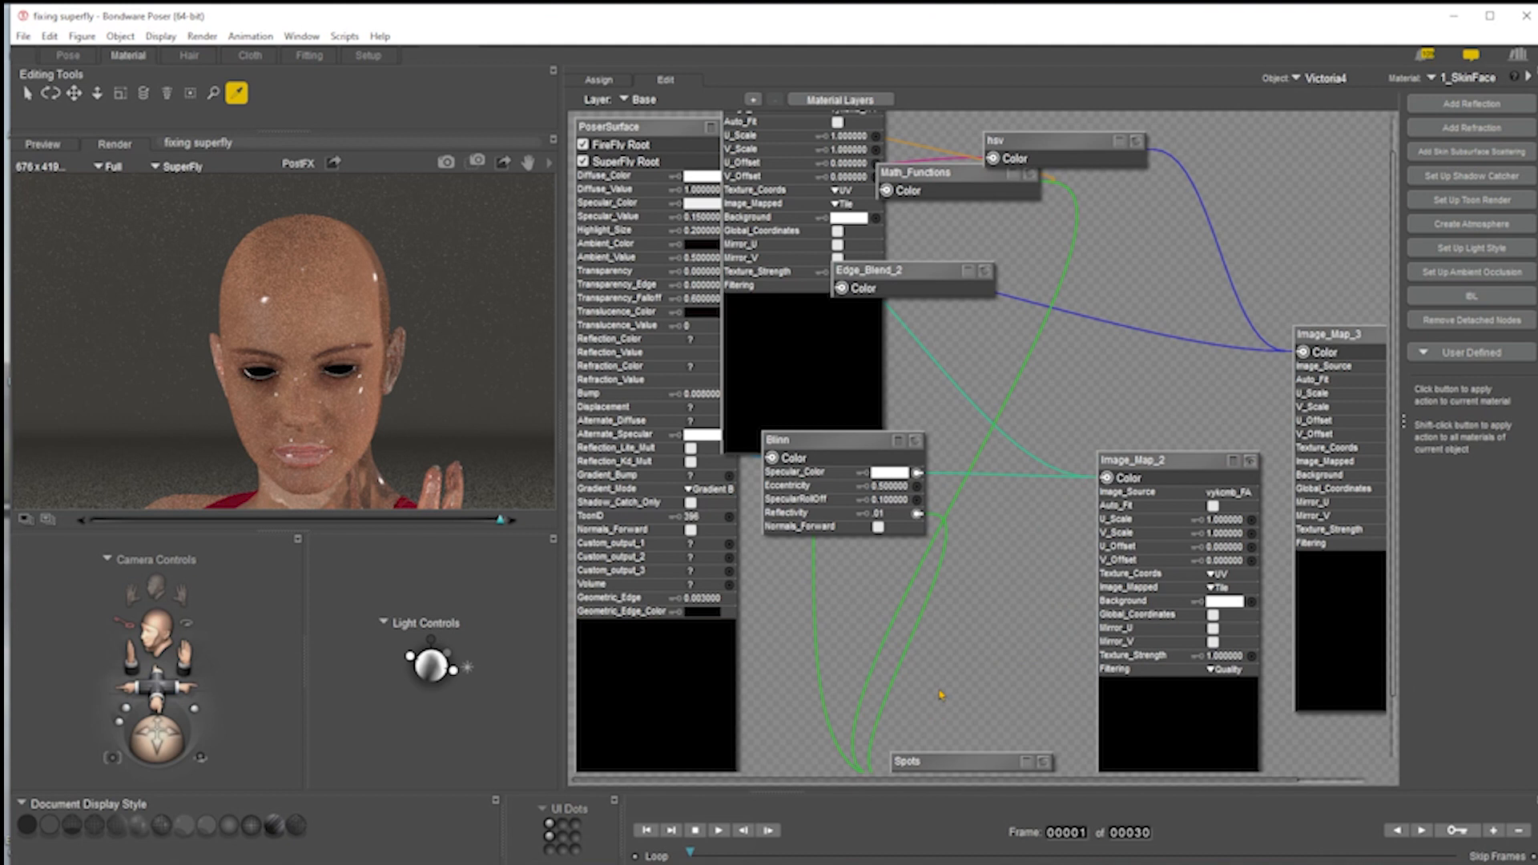
left_click_drag(929, 766, 980, 661)
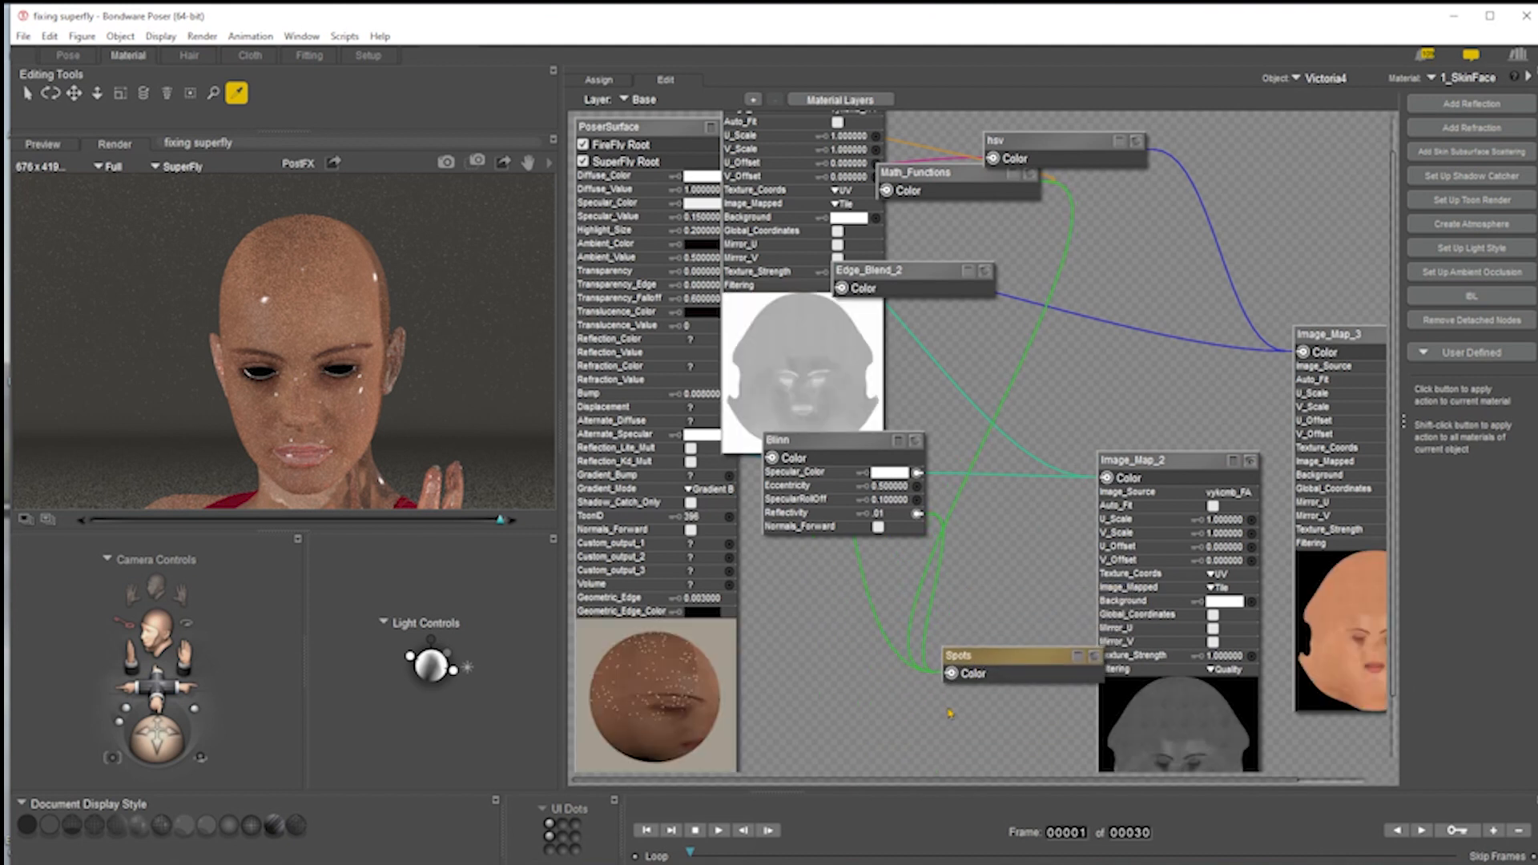
key("Delete")
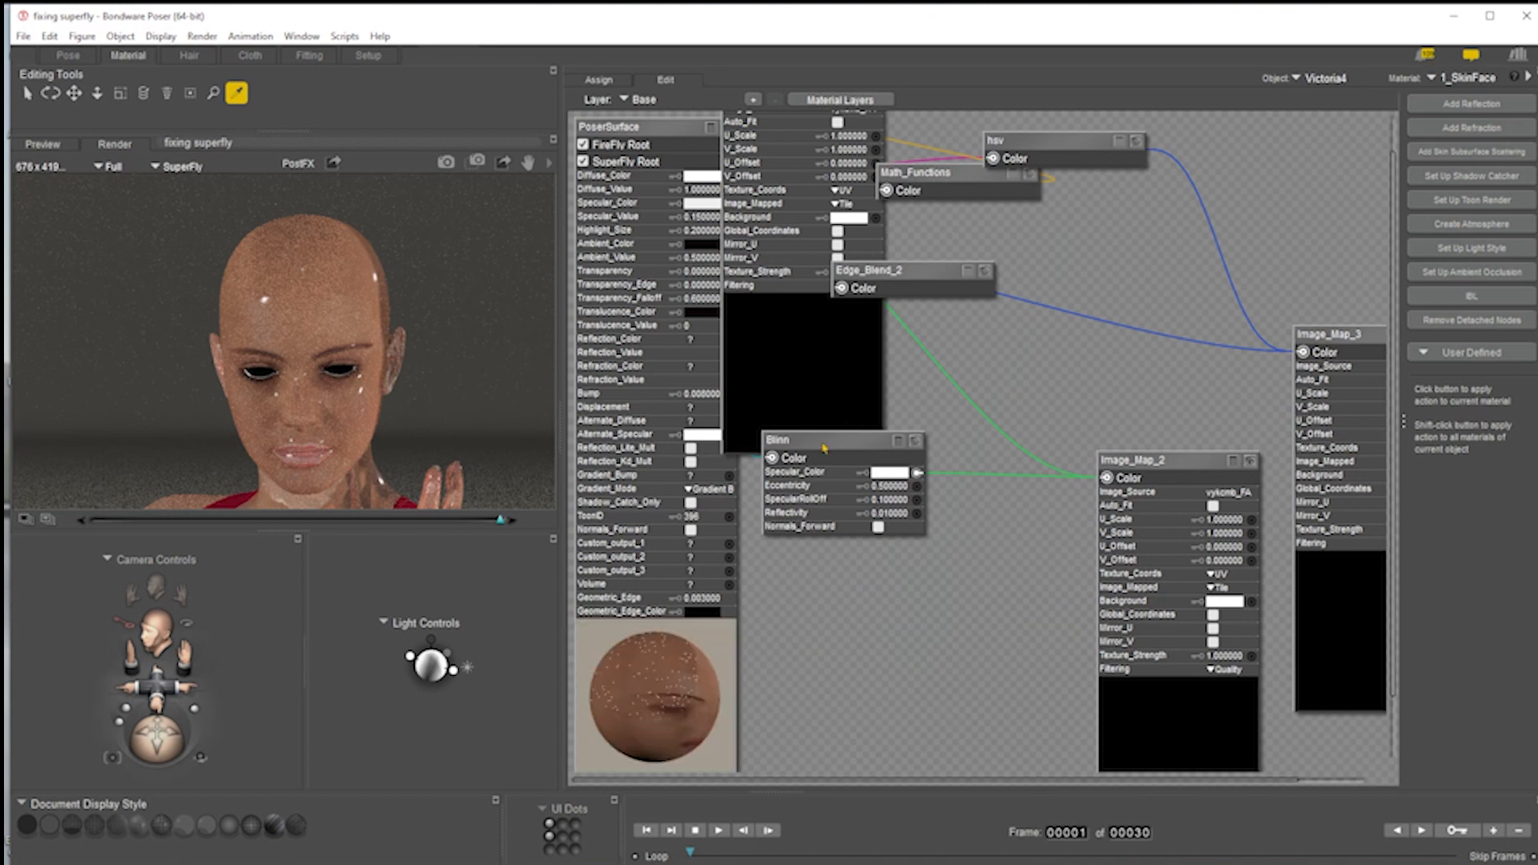
left_click(443, 163)
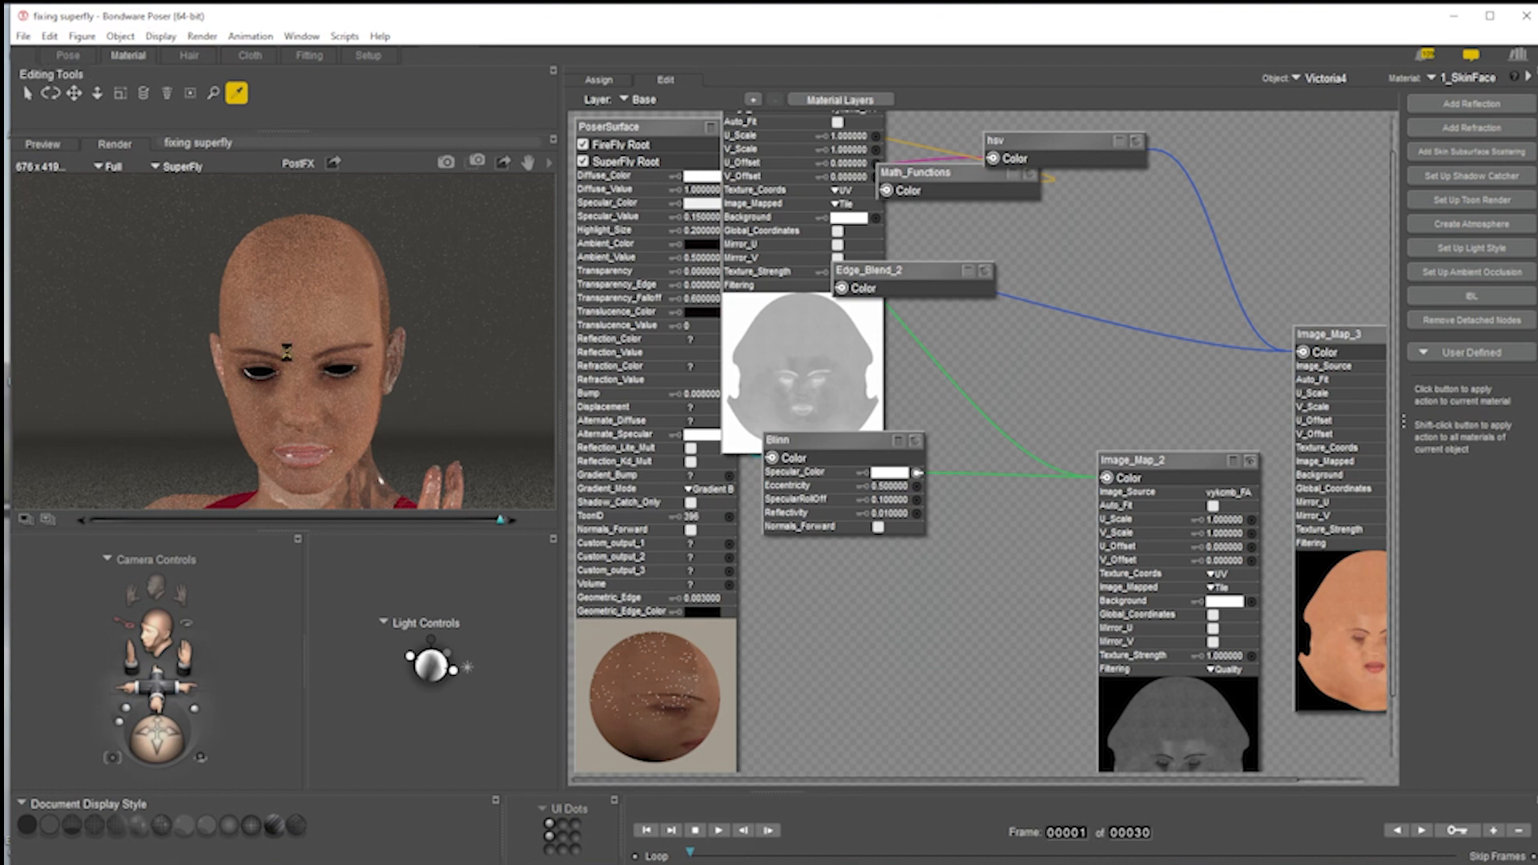
- Delete all nodes attached to the 7_EyeSurface material and render a close-up of Victoria 4's eyes
left_click_drag(500, 162, 496, 232)
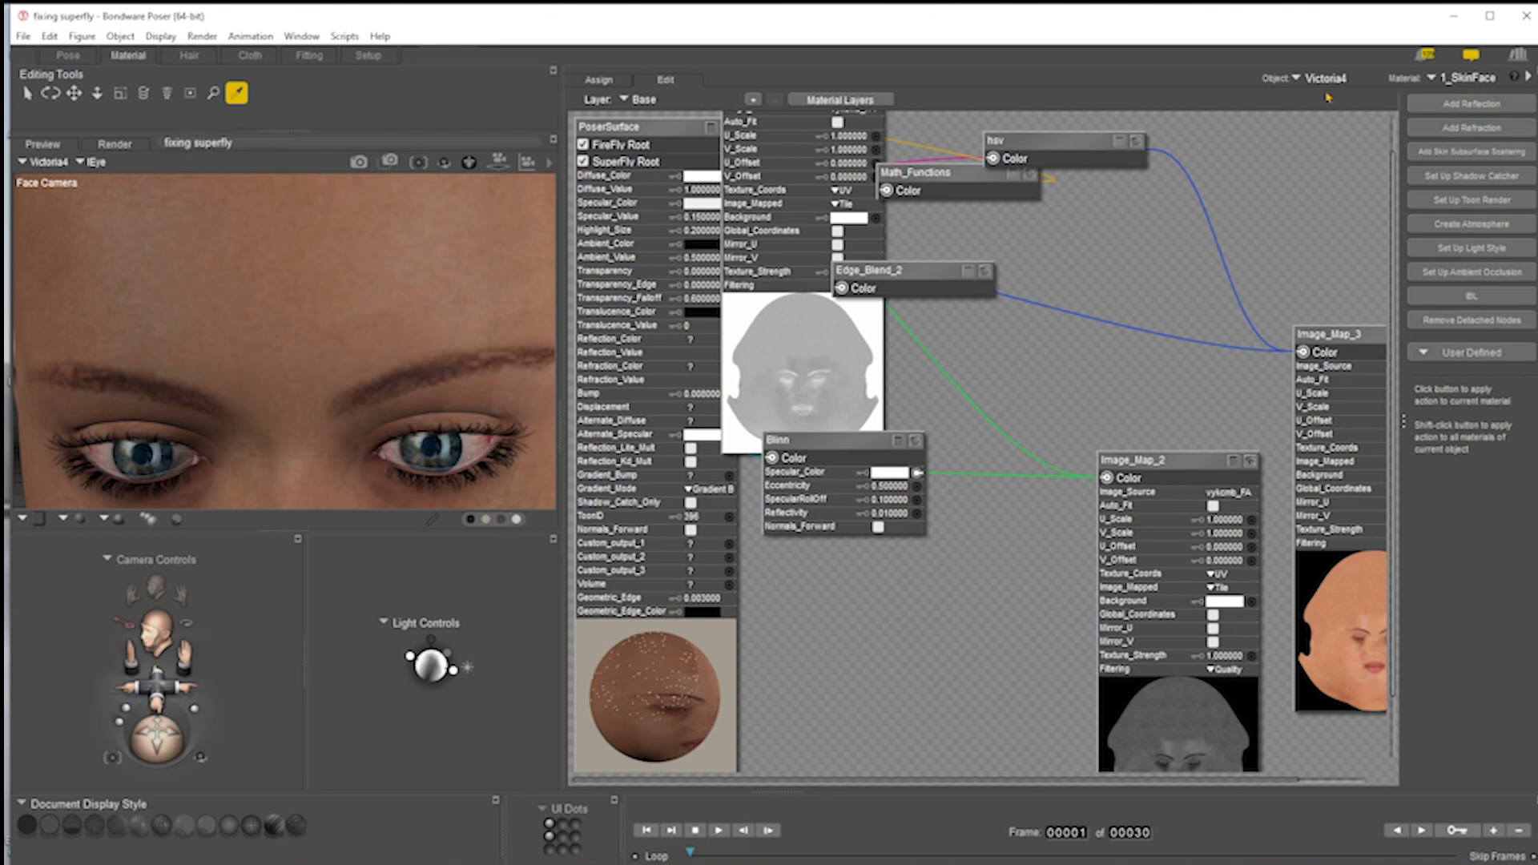
left_click(1471, 83)
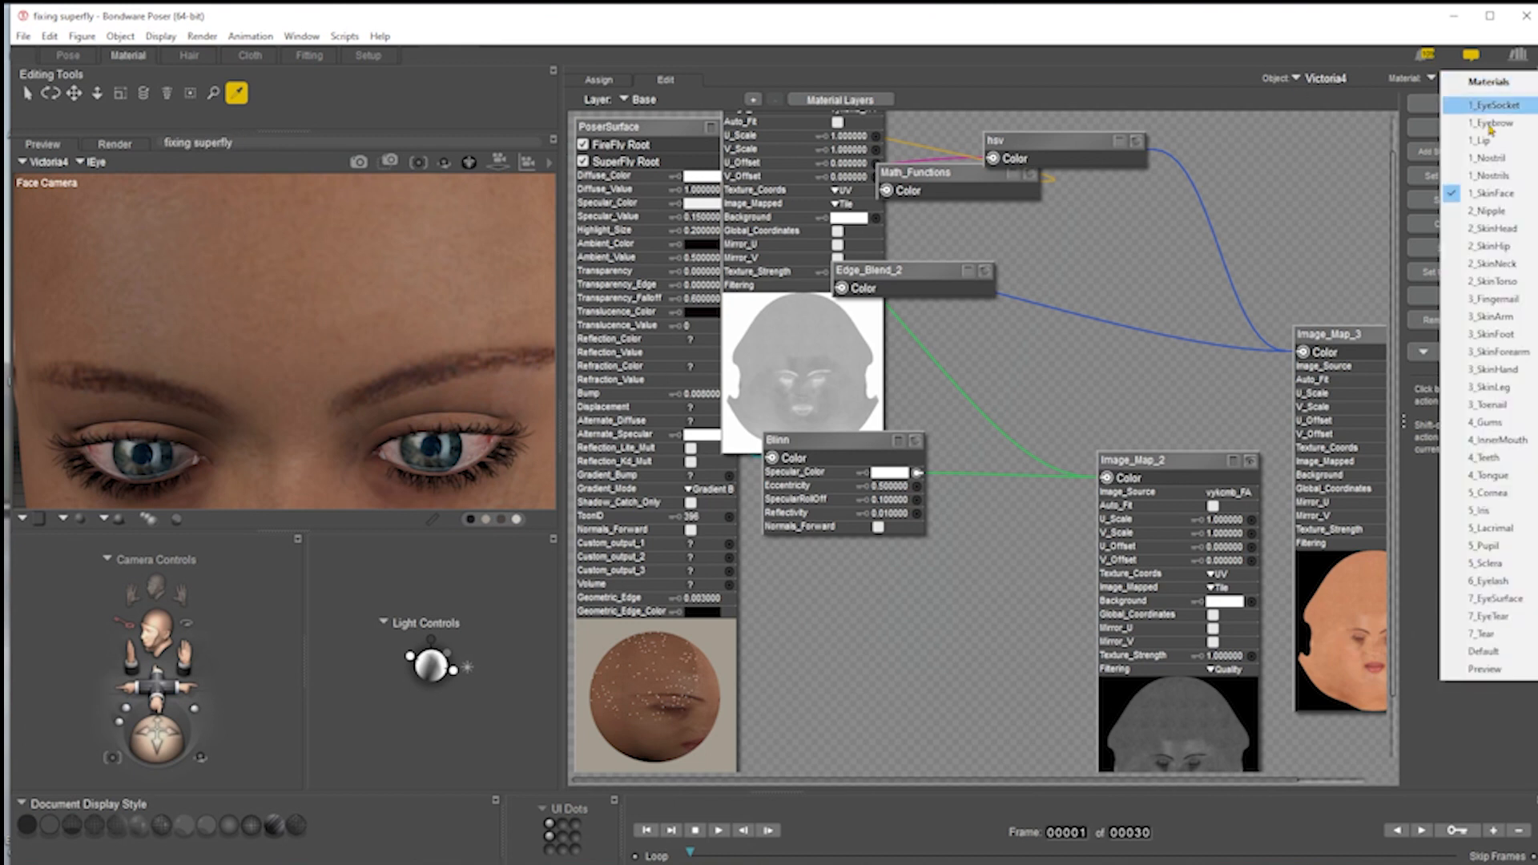
left_click(1512, 604)
right_click(1103, 140)
left_click(1129, 197)
left_click_drag(1264, 114, 800, 391)
key("Delete")
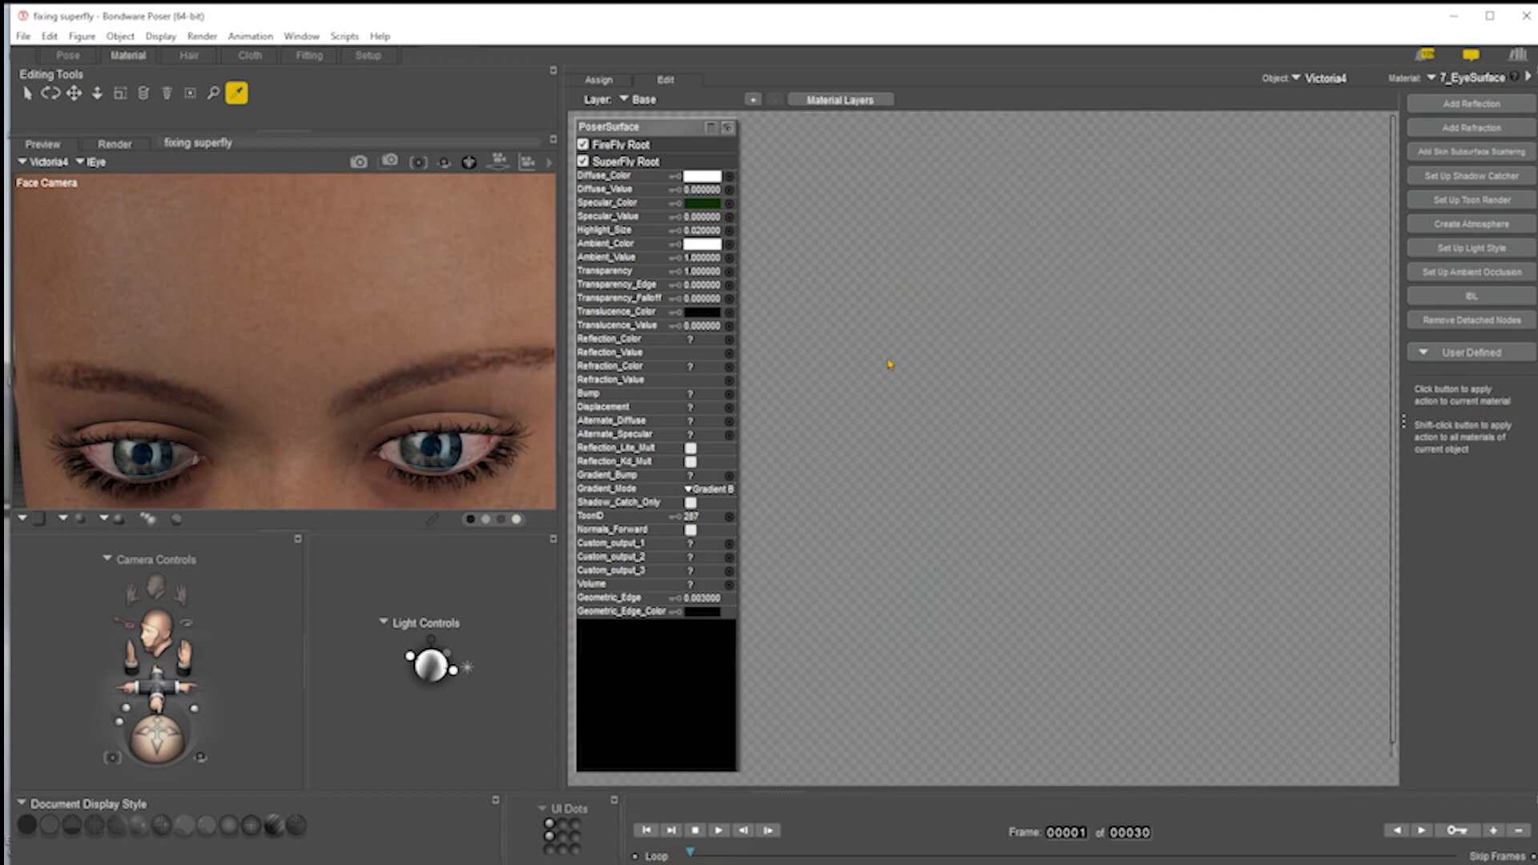
left_click(359, 163)
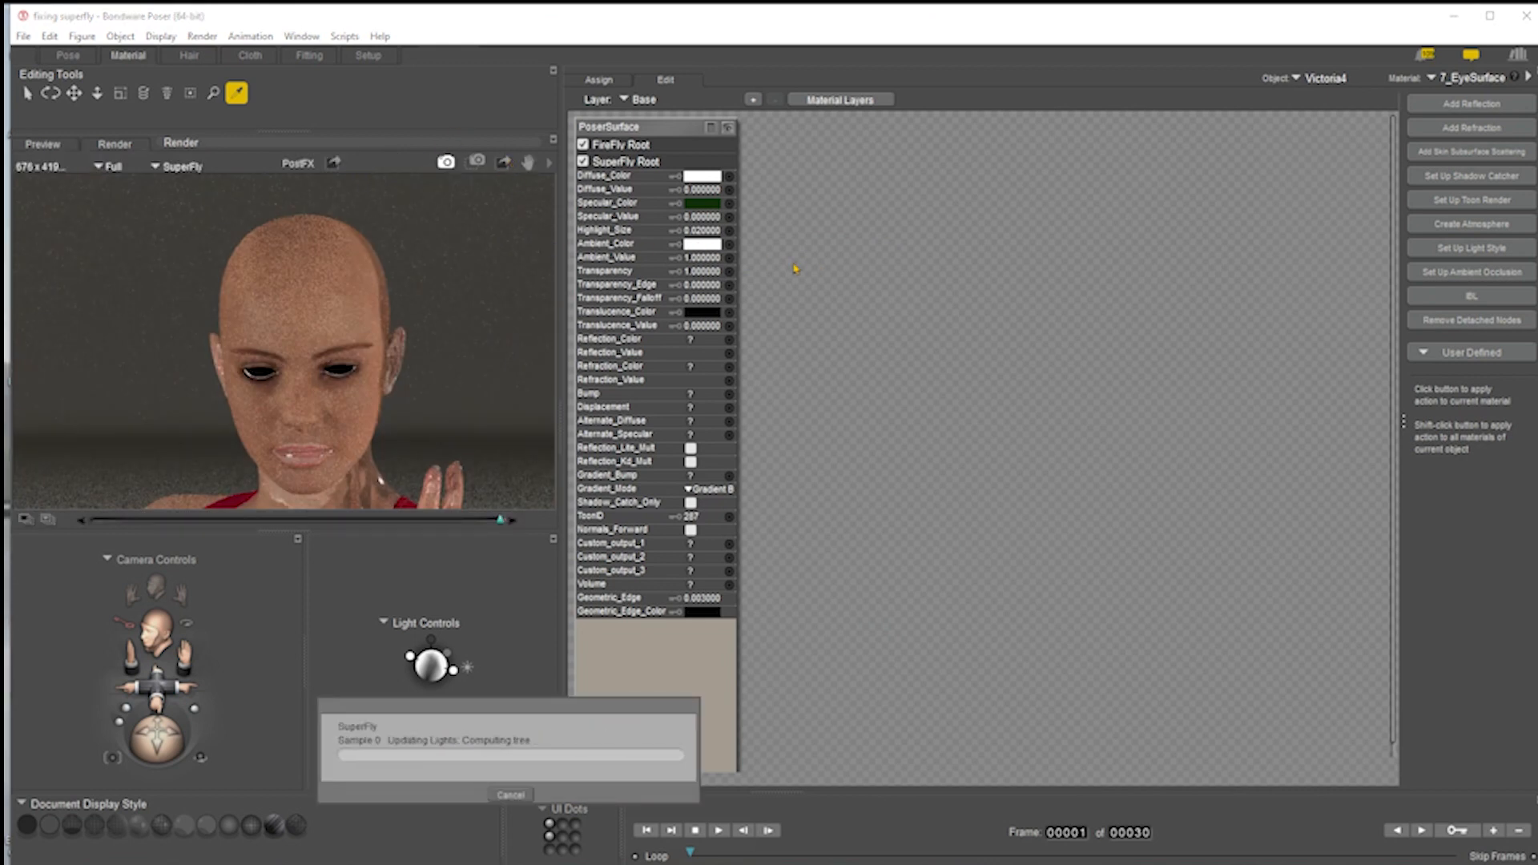
- Delete all nodes attached to the 5_Cornea material and render the eyes again
left_click(1477, 84)
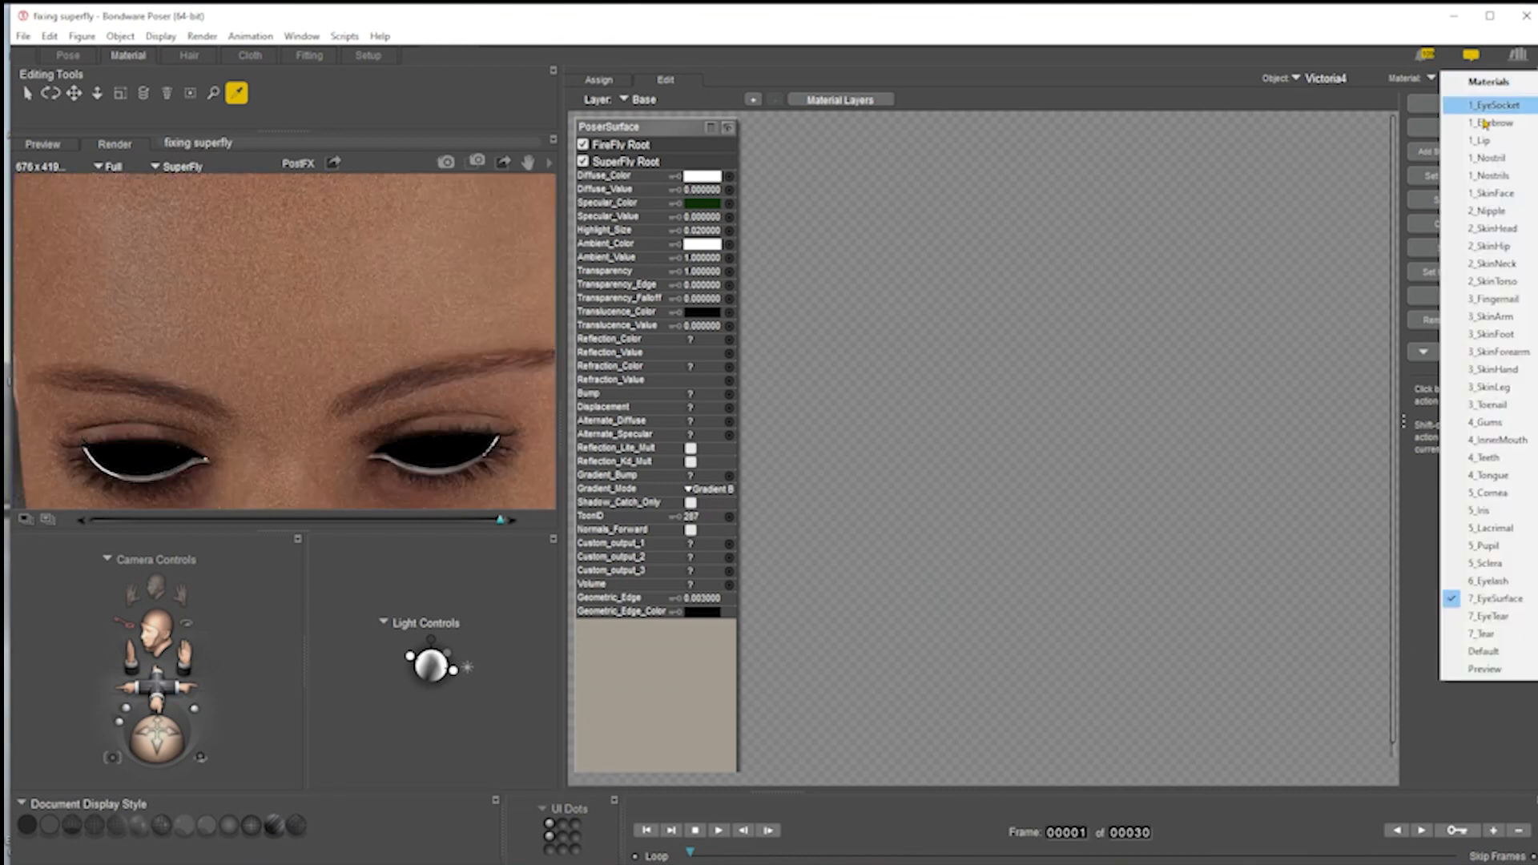
left_click(1494, 492)
left_click_drag(1245, 168, 830, 419)
key("Delete")
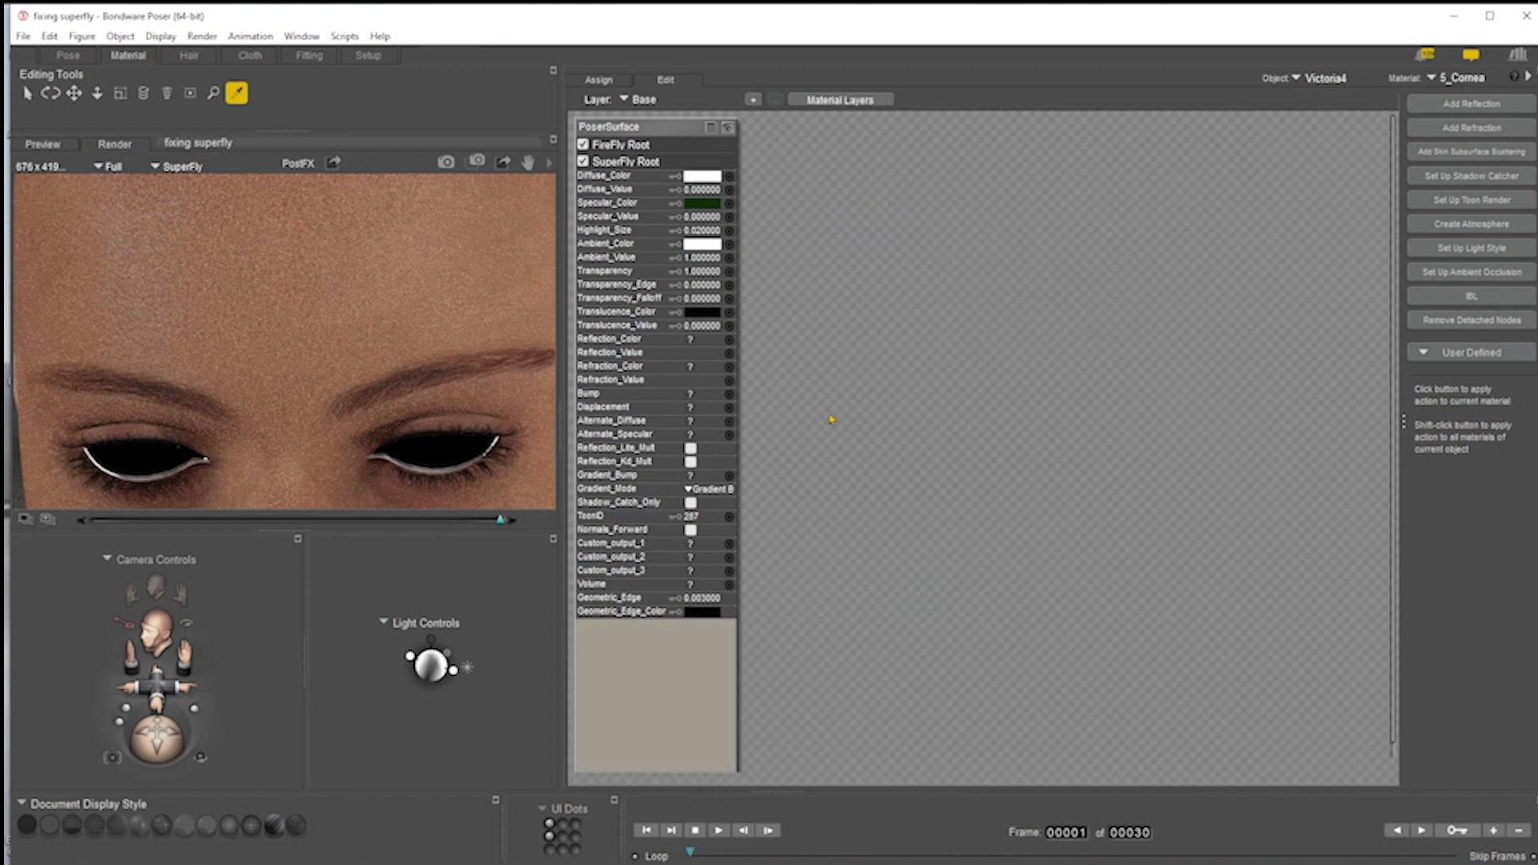
key("ctrl+r")
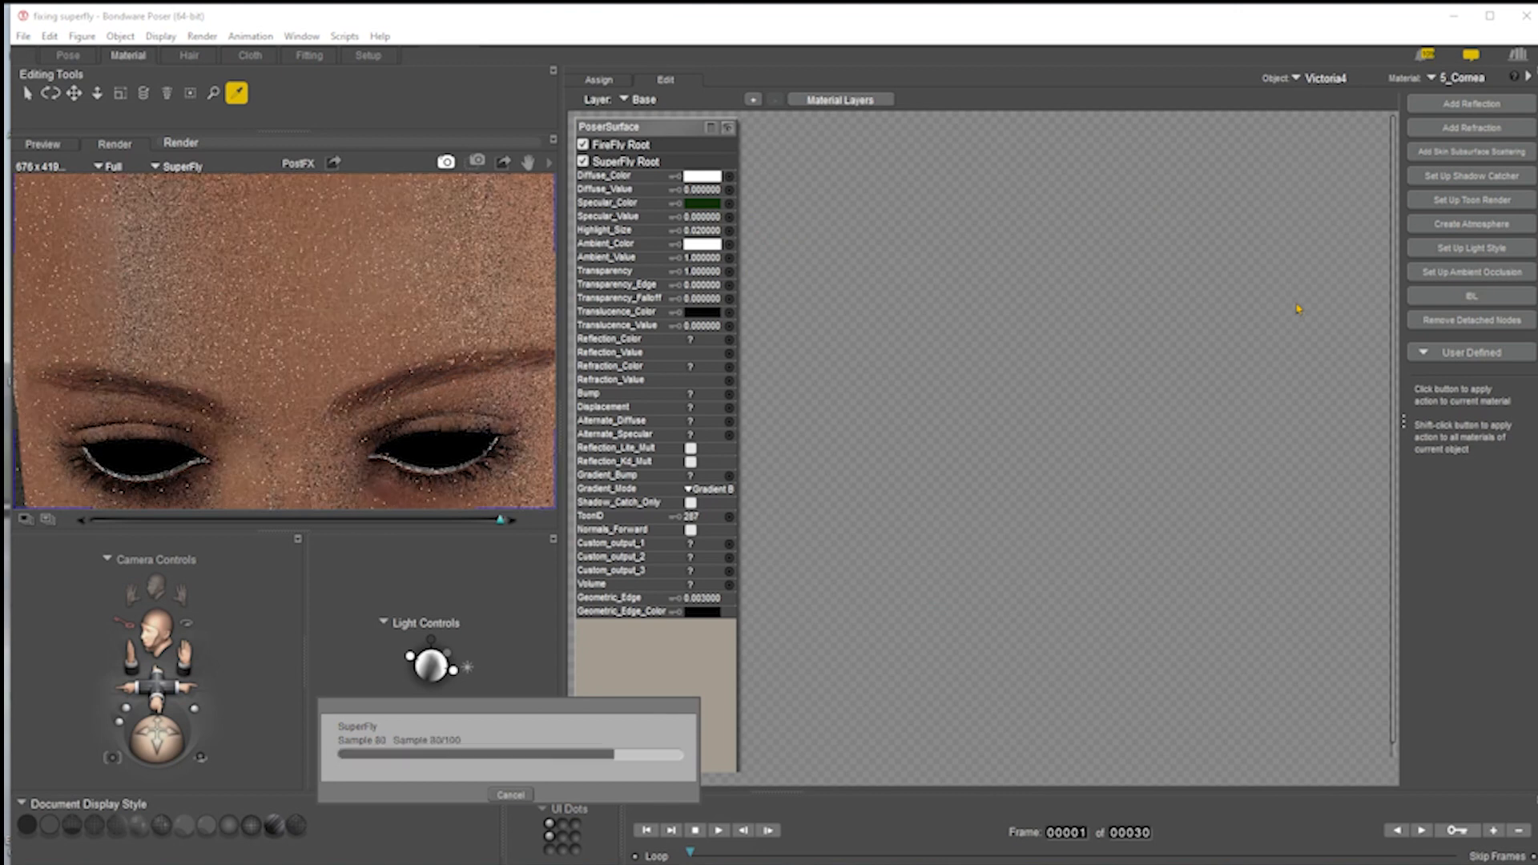
- Pick the 5_Sclera material and set its Specular node's Specular_Value to 0.1
left_click(1480, 81)
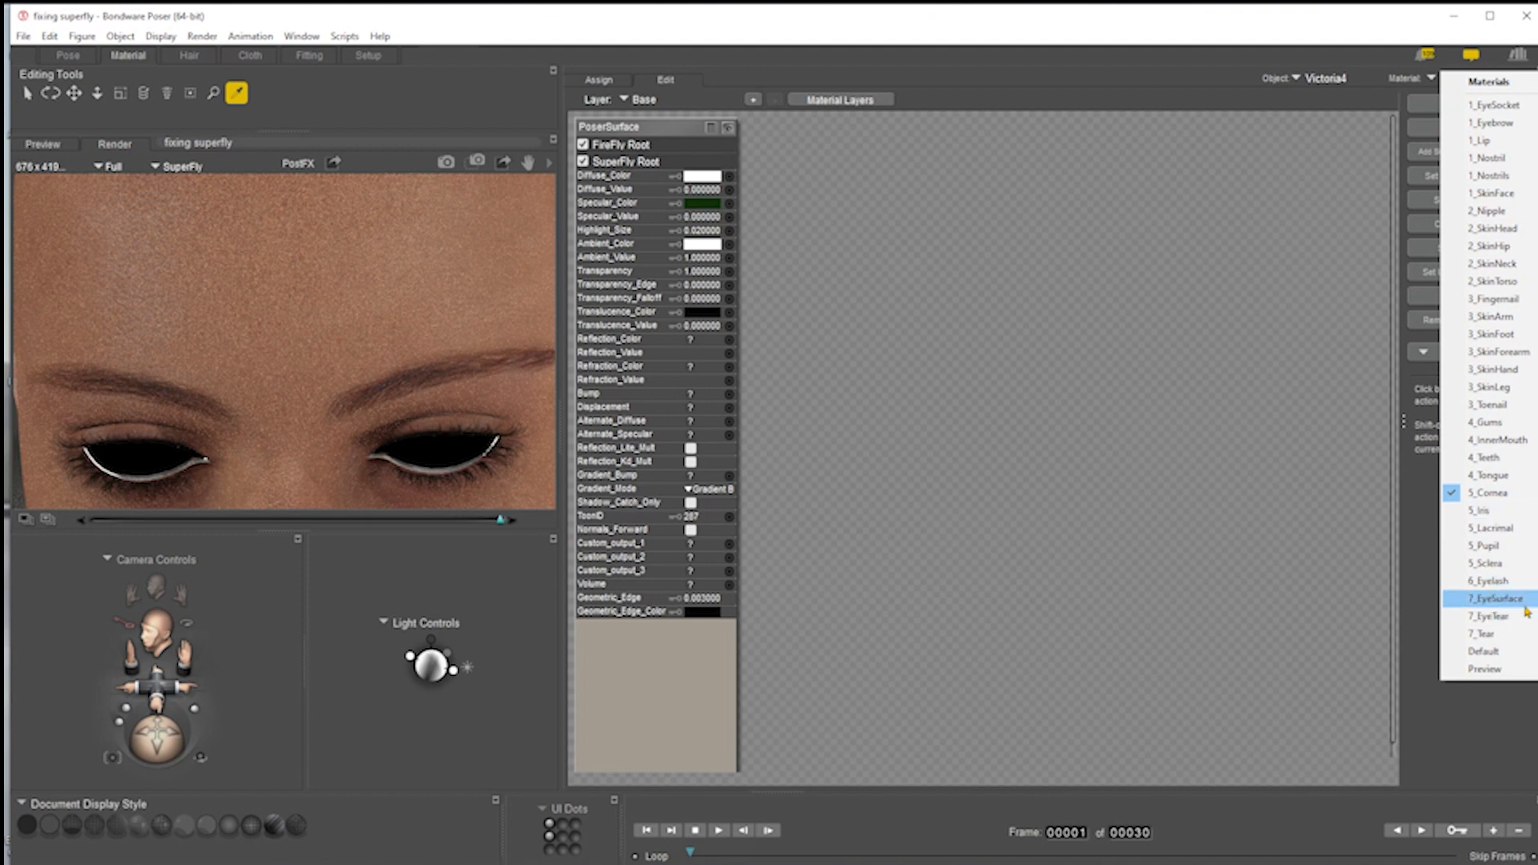
left_click(1498, 563)
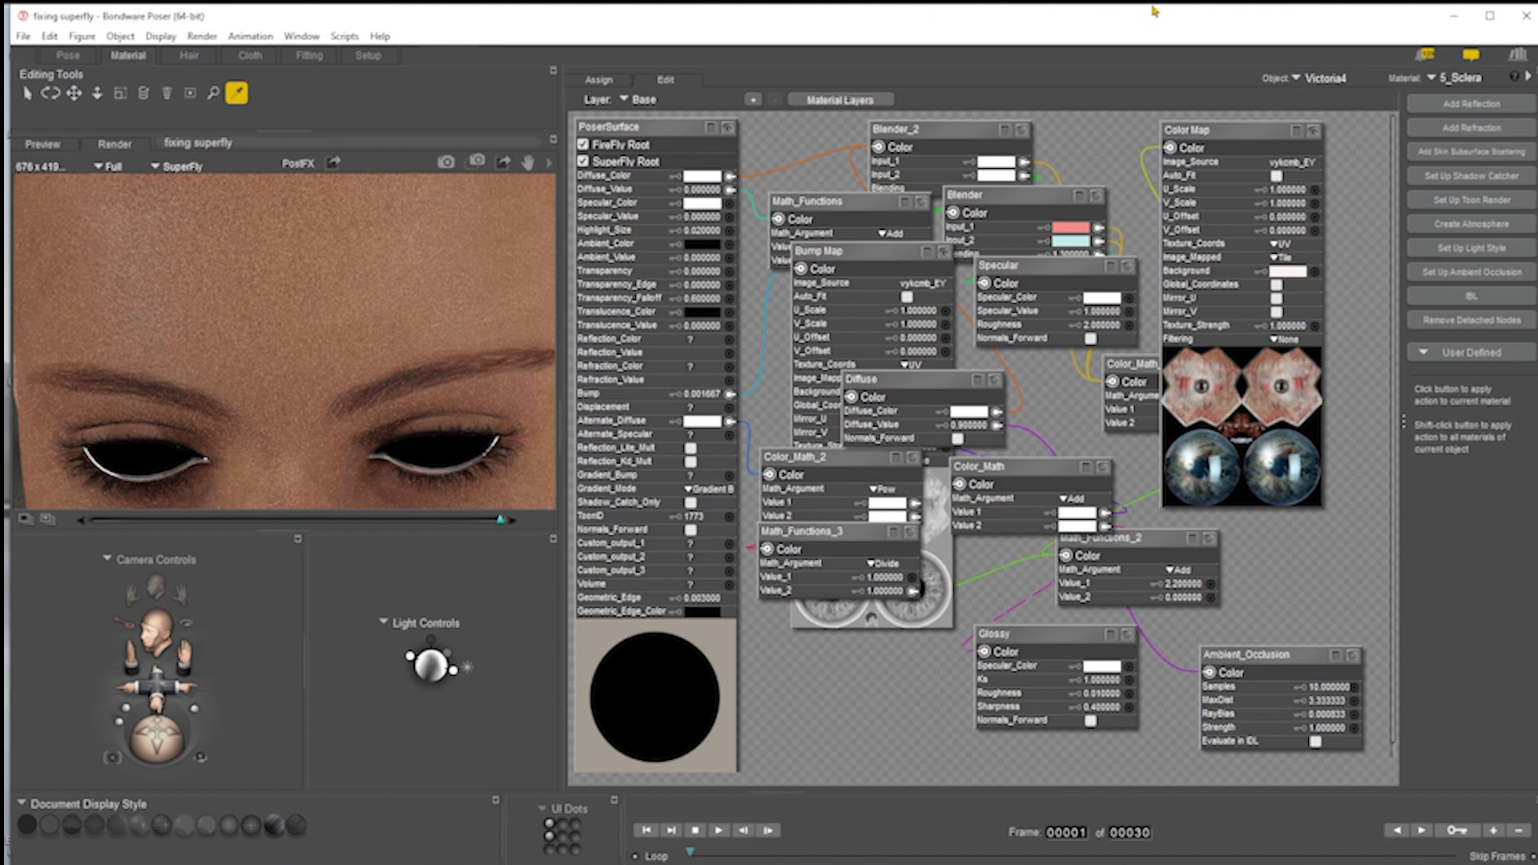
mouse_move(1040, 271)
left_mouse_down()
mouse_move(1154, 228)
mouse_move(1066, 240)
mouse_move(1048, 280)
left_mouse_up()
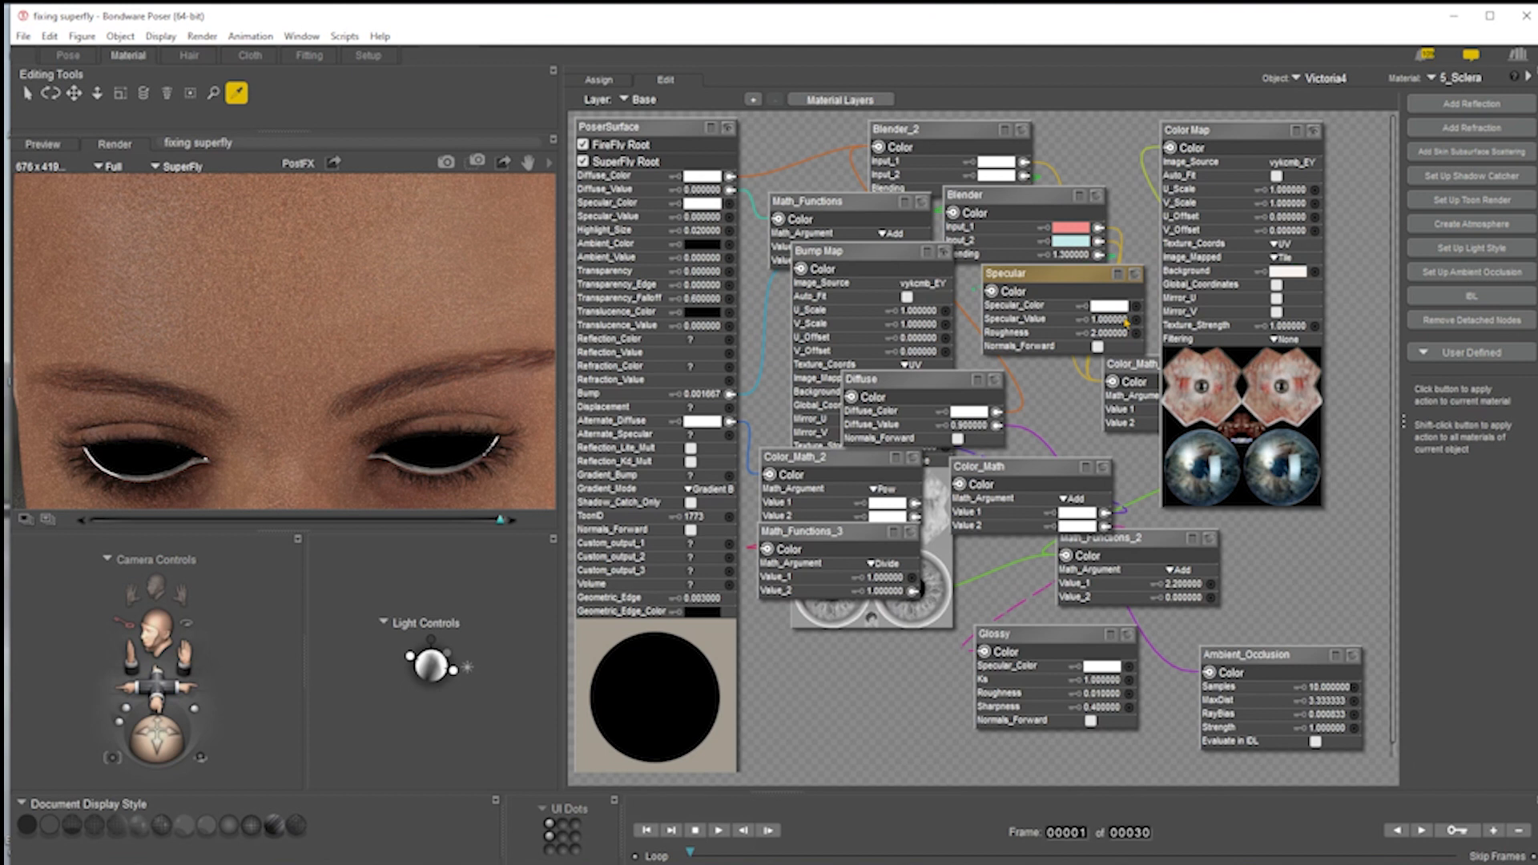
left_click(1113, 320)
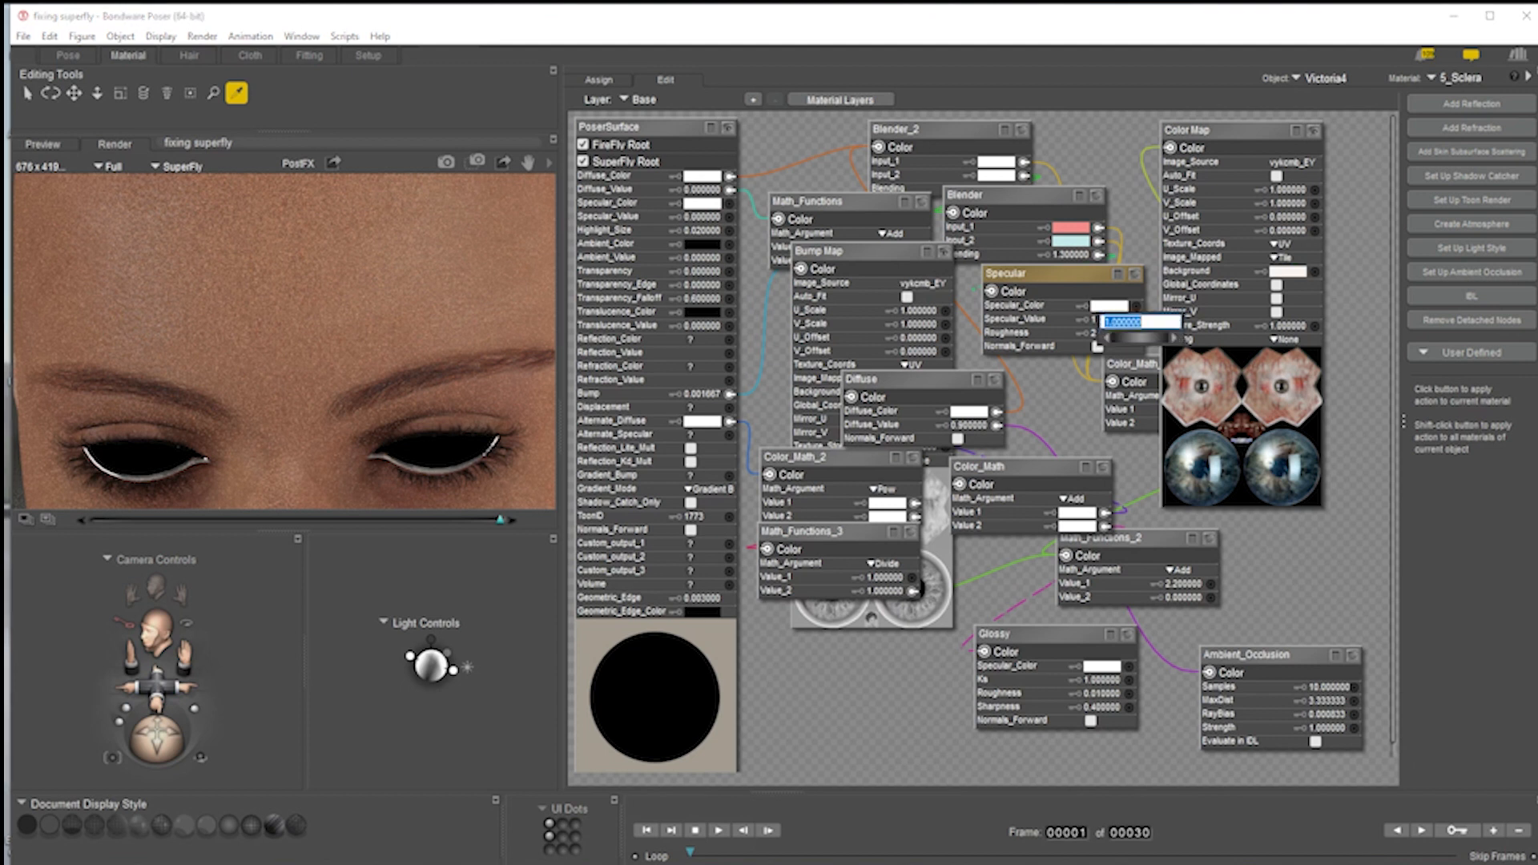
key("BackSpace")
type(".1")
key("Return")
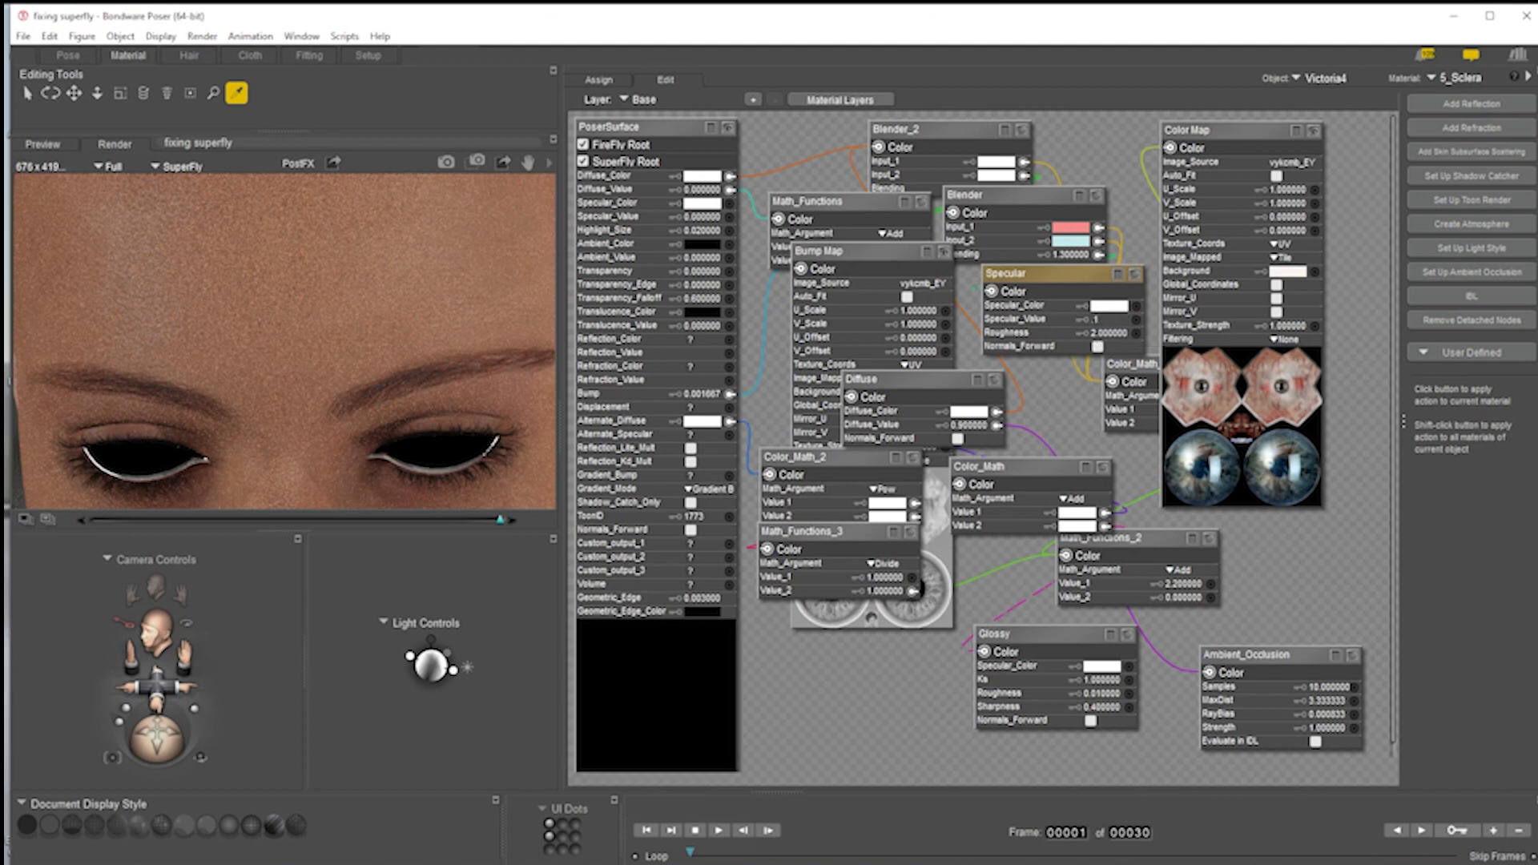
- Spread out the overlapping Ambient_Occlusion, Blender_2, Diffuse and Glossy nodes of the 5_Sclera material
left_click_drag(1268, 659, 1199, 455)
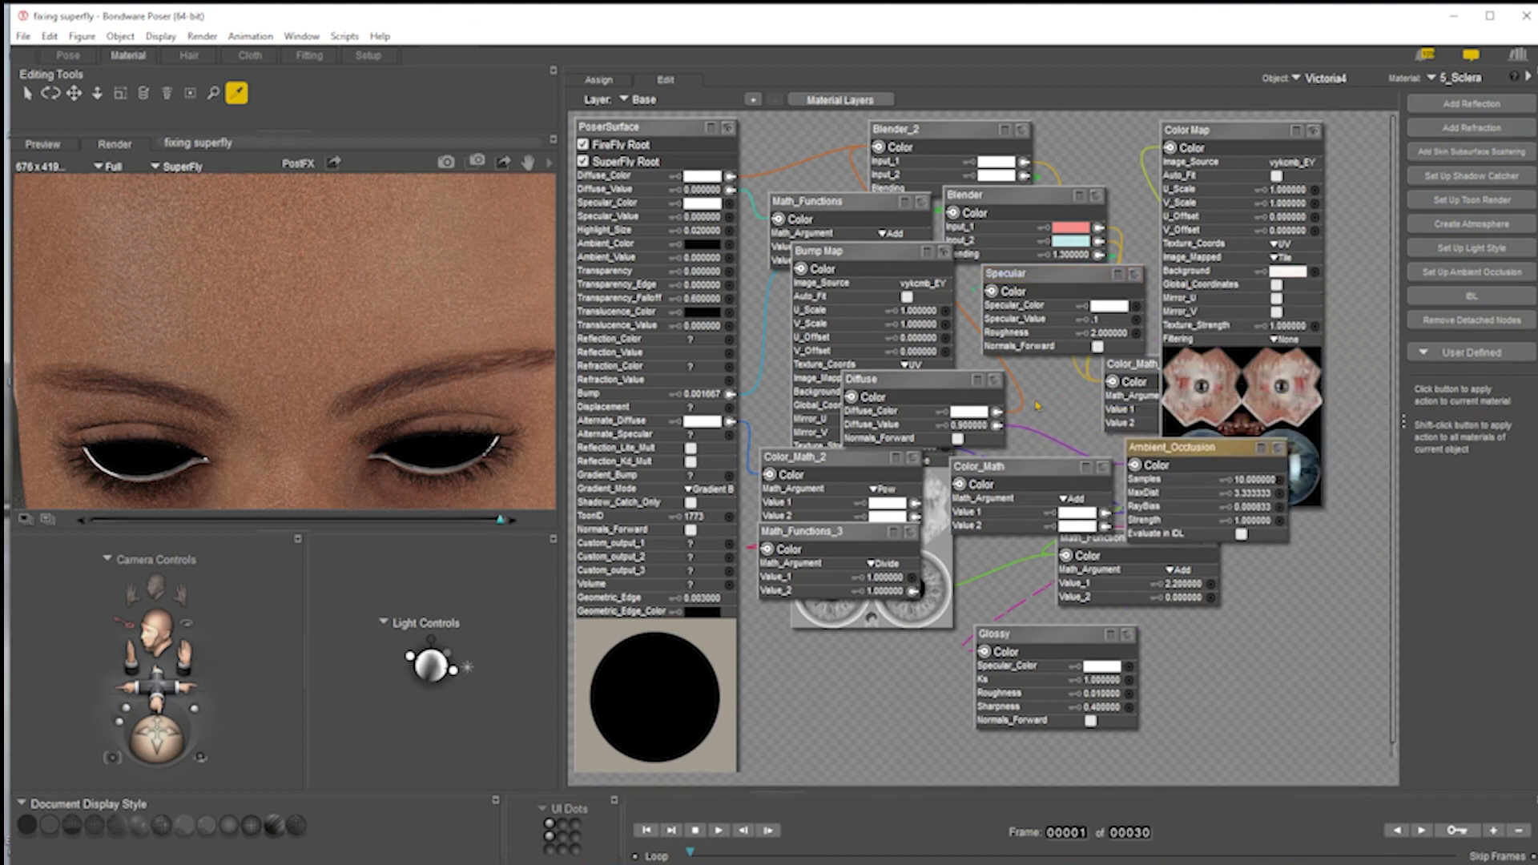
left_click(925, 366)
left_click(916, 381)
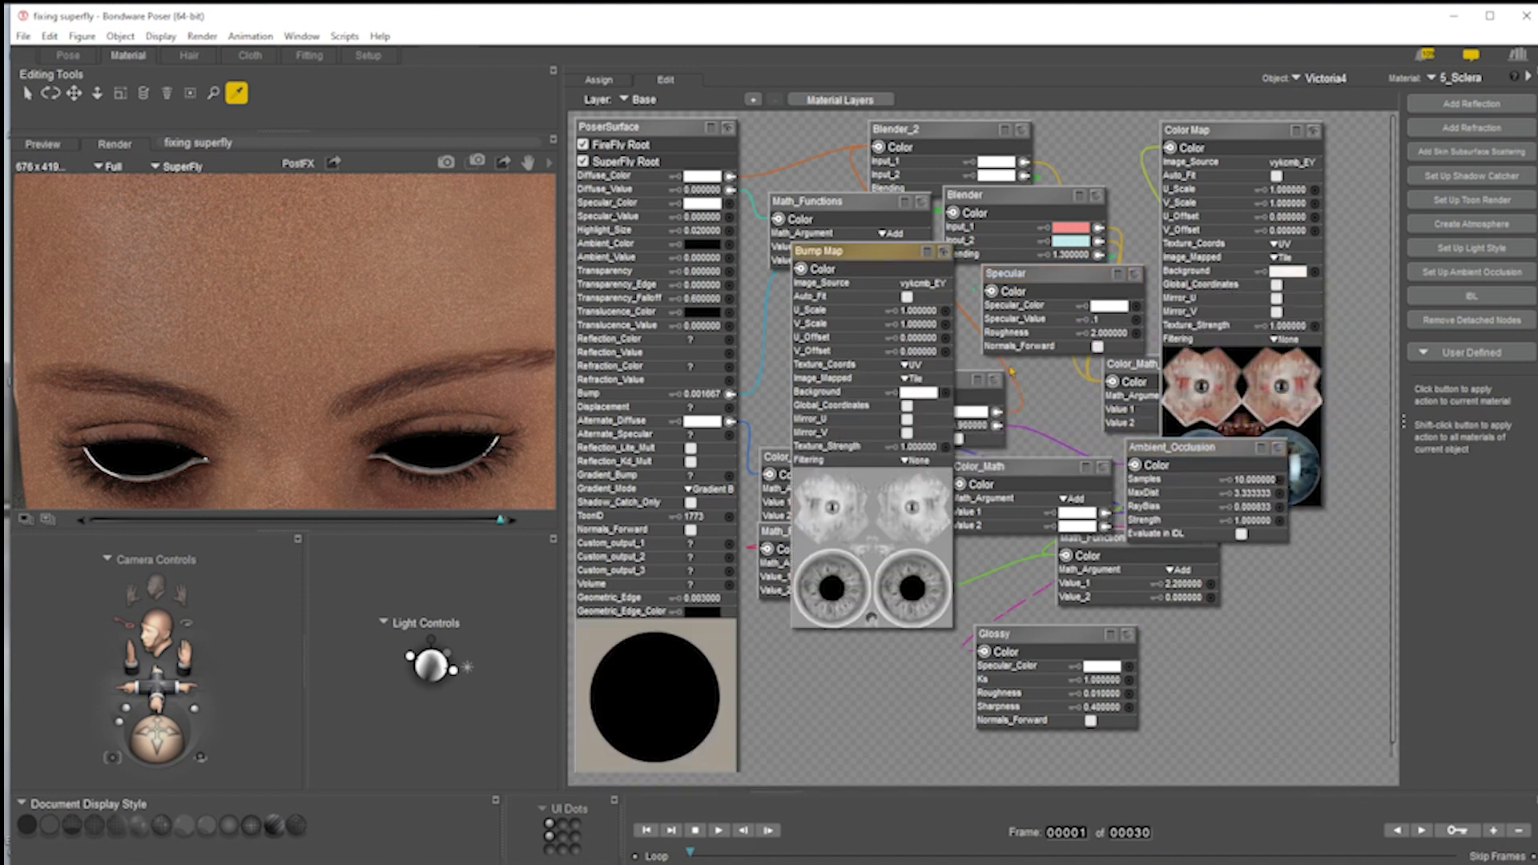
left_click_drag(968, 387, 1074, 420)
left_click_drag(961, 145, 1108, 163)
left_click_drag(1040, 401, 1298, 662)
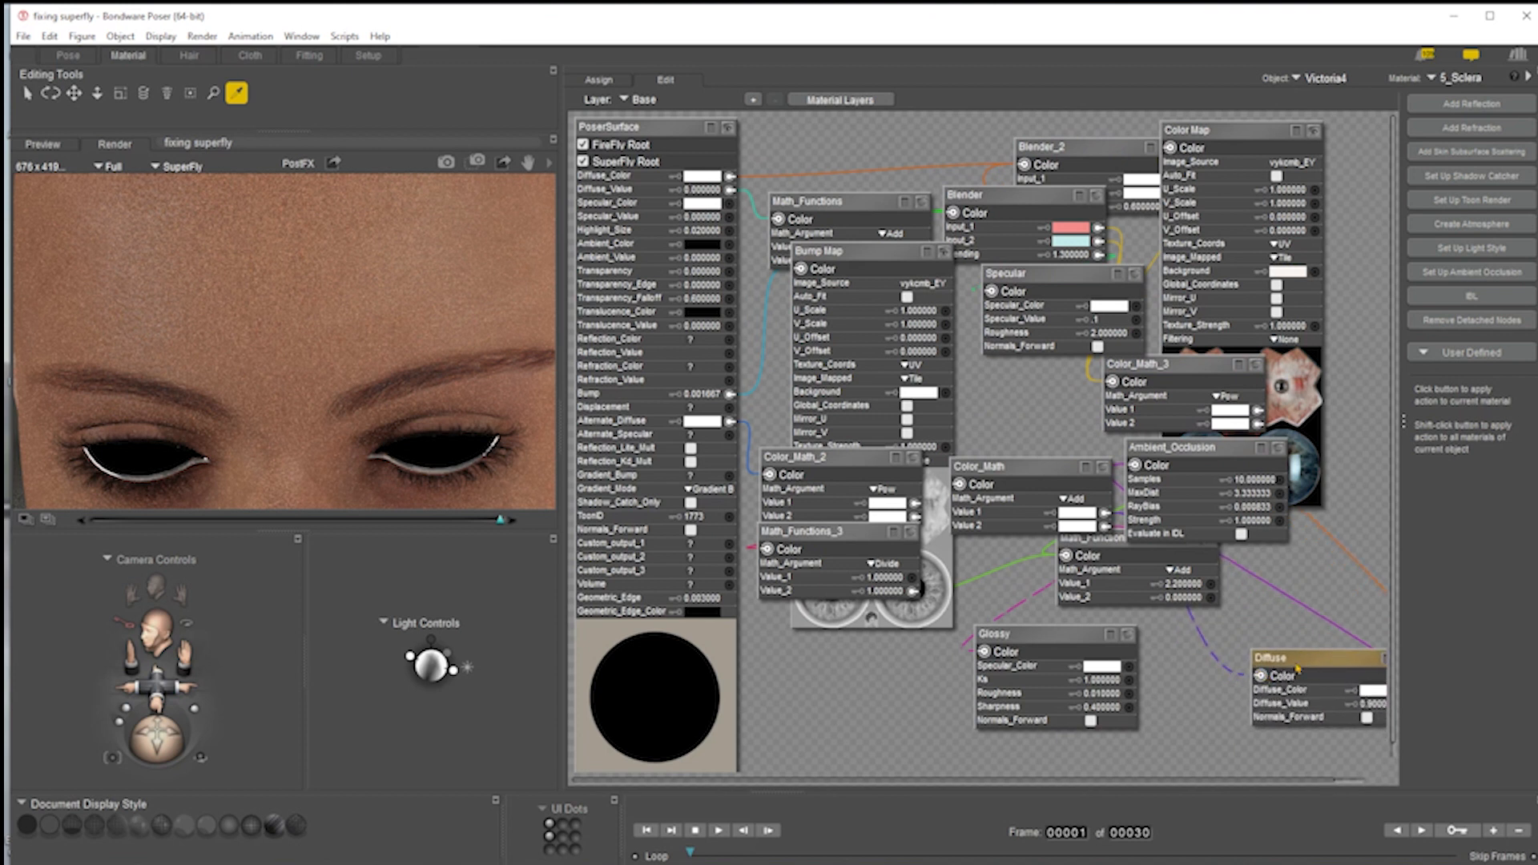
left_click_drag(1054, 638, 1078, 664)
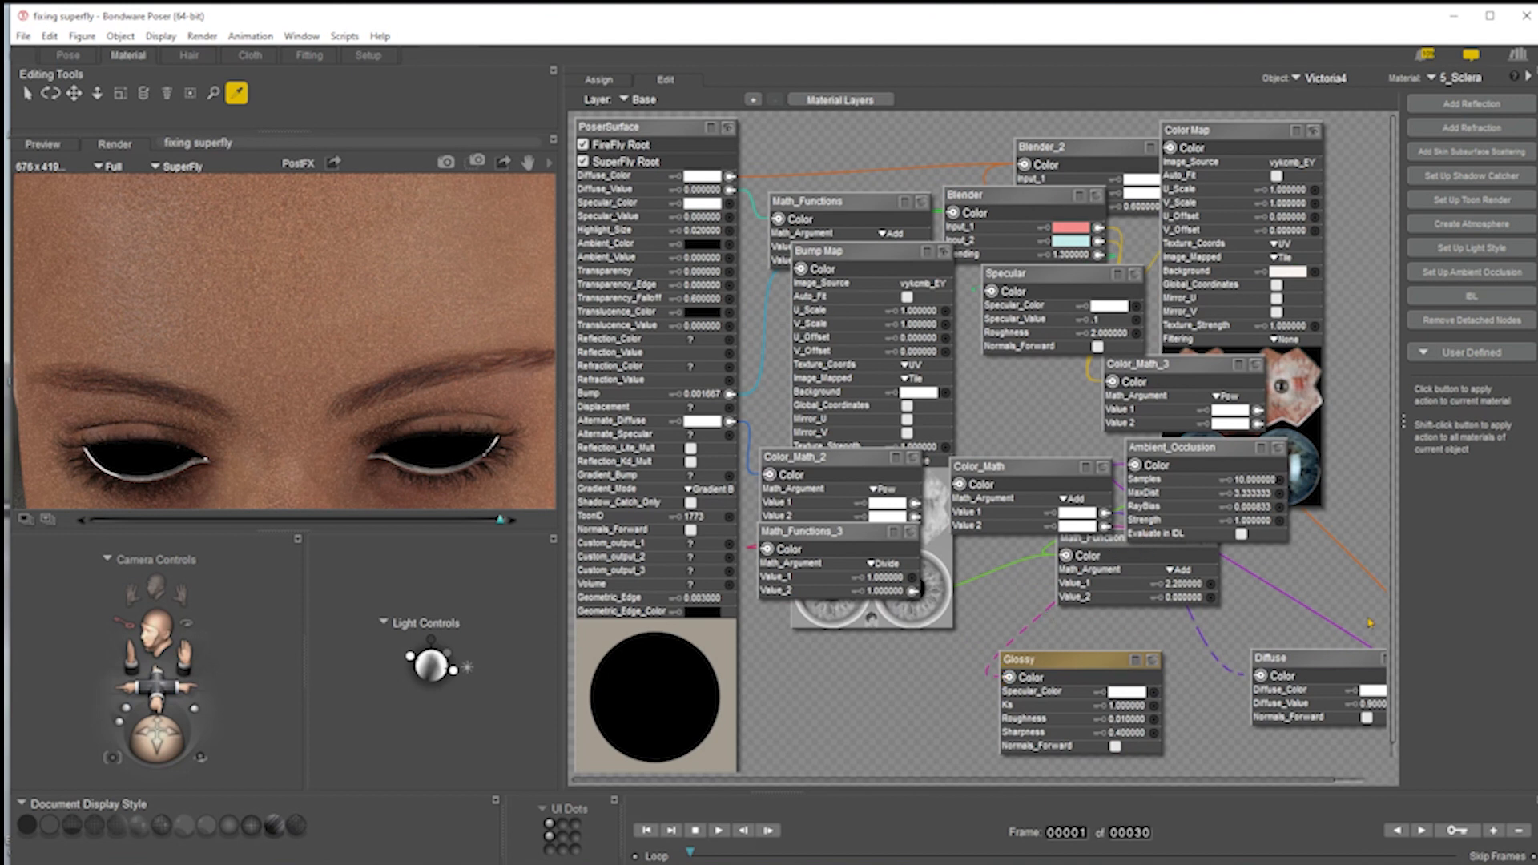
- Delete the Diffuse, Glossy, Ambient_Occlusion and Math_Functions_2 nodes from the 5_Sclera material
left_click(1301, 691)
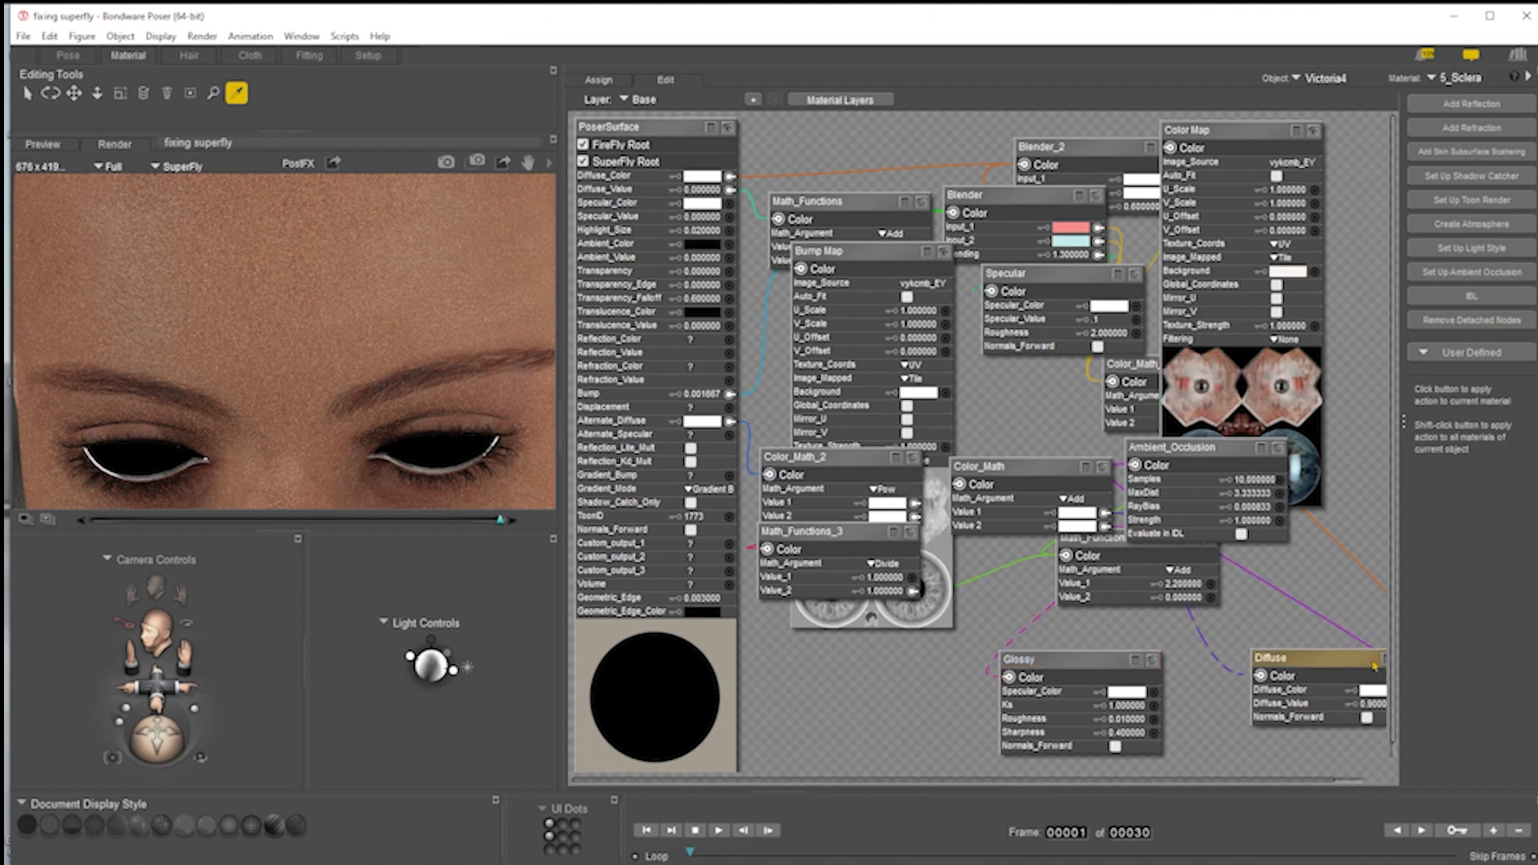
key("Delete")
left_click(1083, 662)
key("Delete")
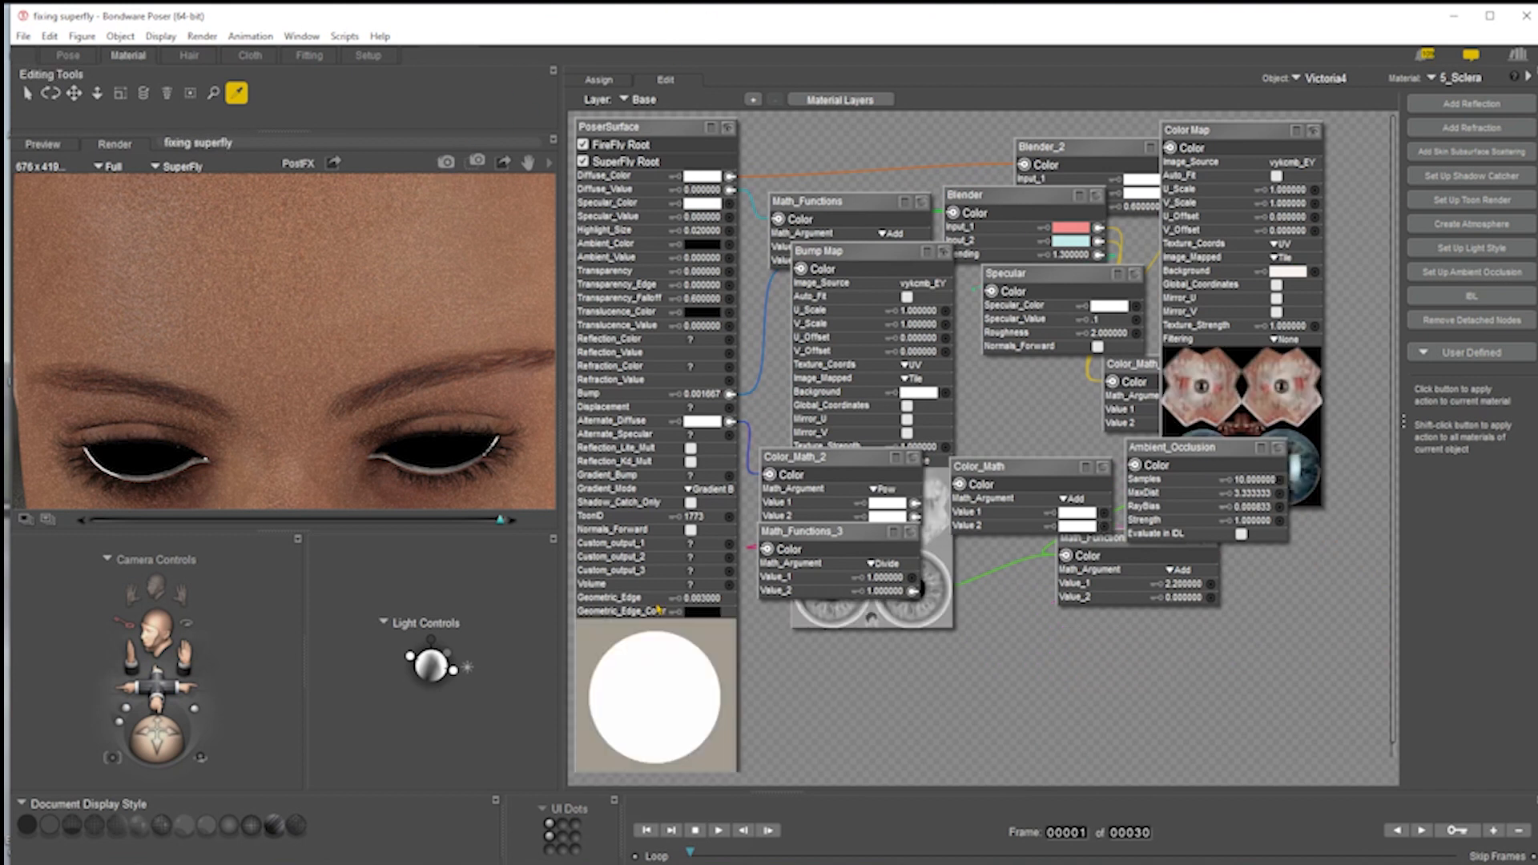
left_click_drag(1201, 483, 1115, 696)
key("Delete")
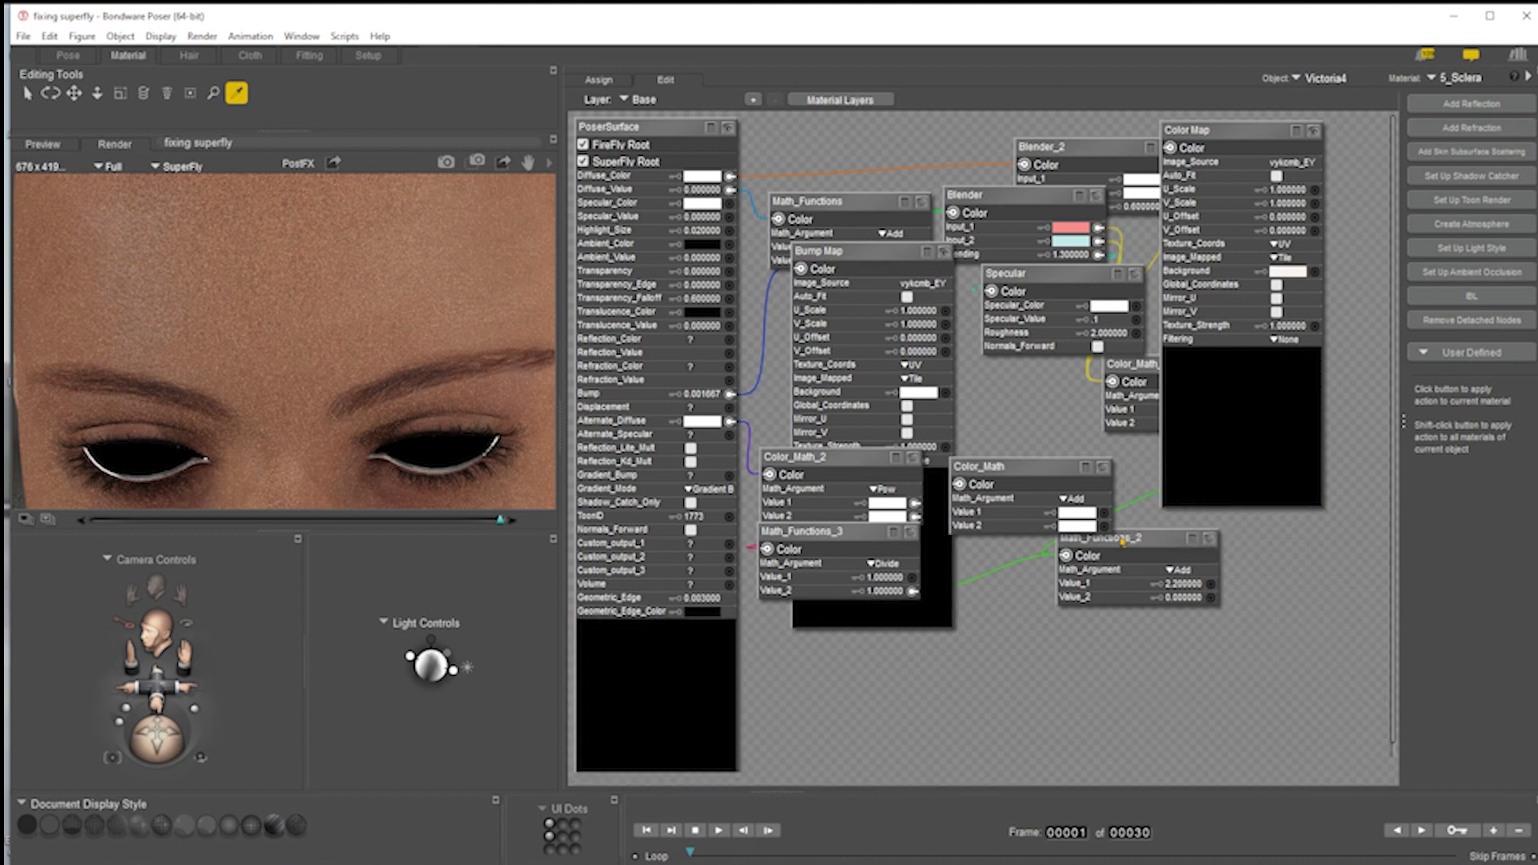
left_click_drag(1122, 542, 1234, 617)
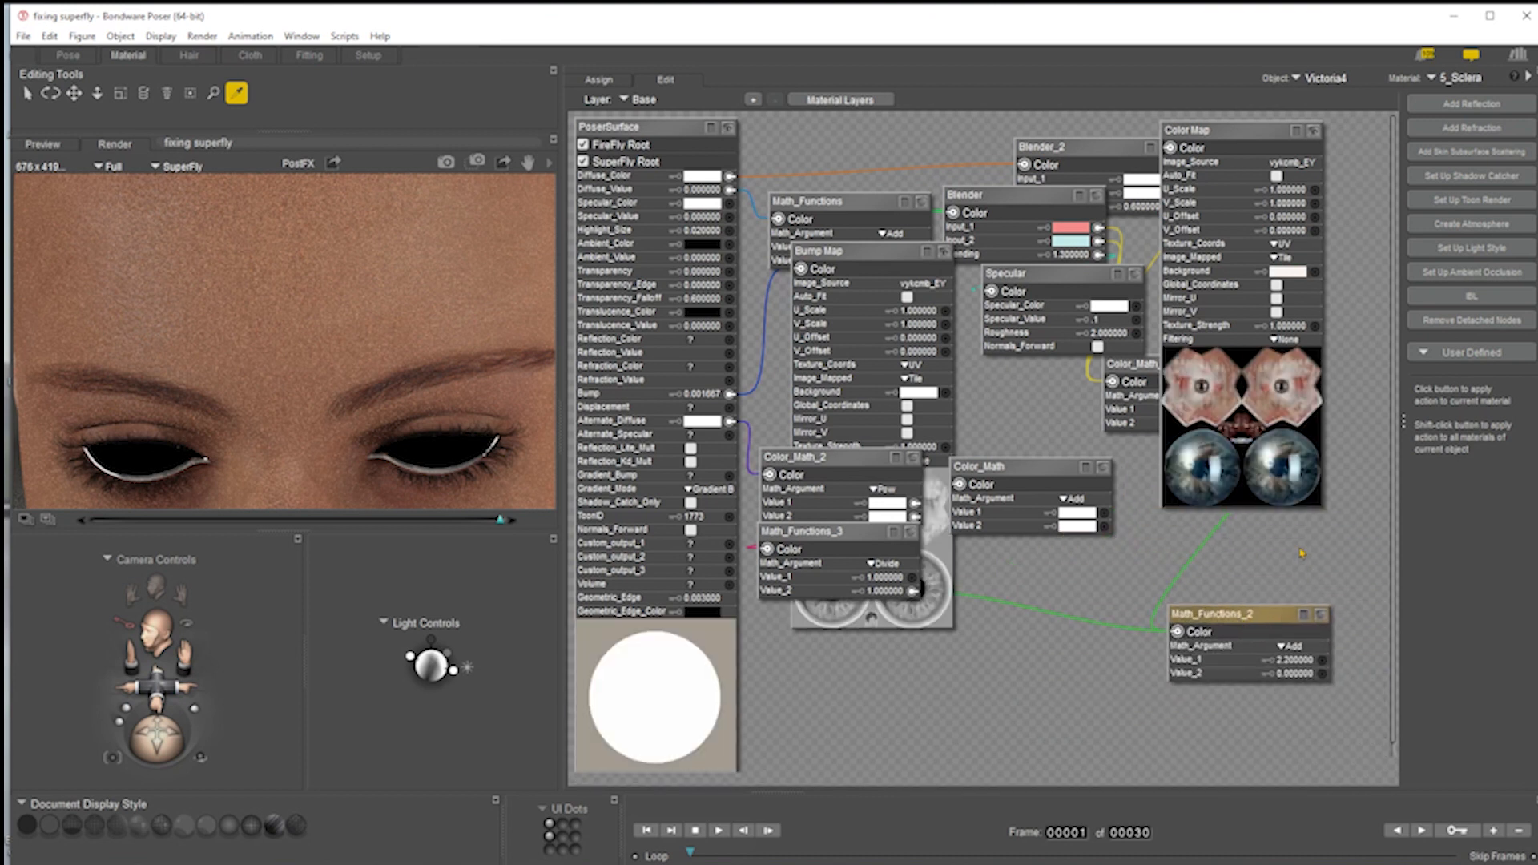
key("Delete")
- Delete the Color_Math, Math_Functions_3 and Color_Math_2 nodes
left_click(1024, 528)
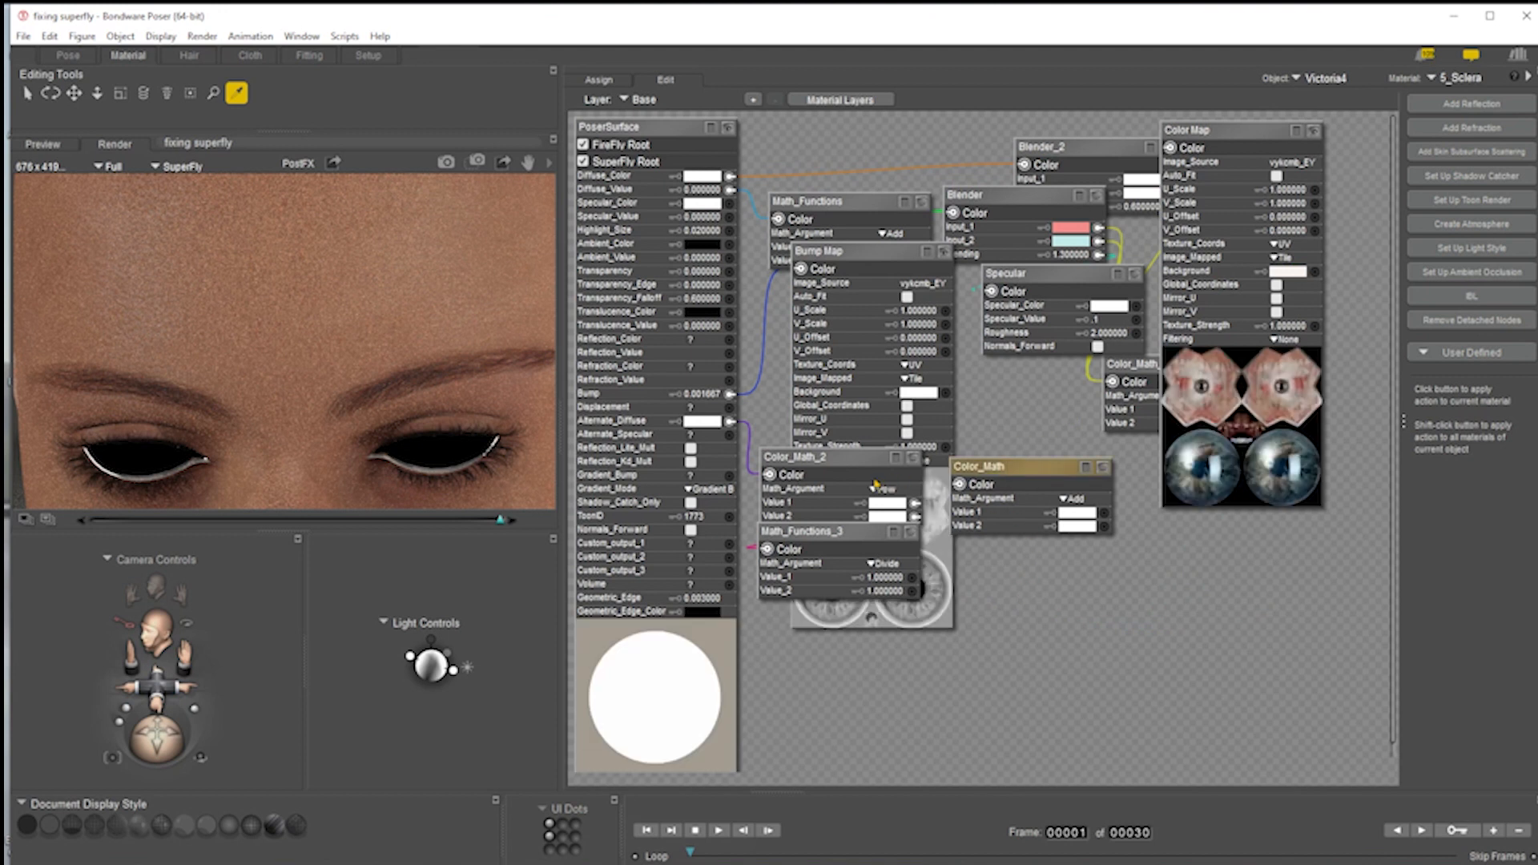
key("Delete")
left_click_drag(844, 531, 1194, 645)
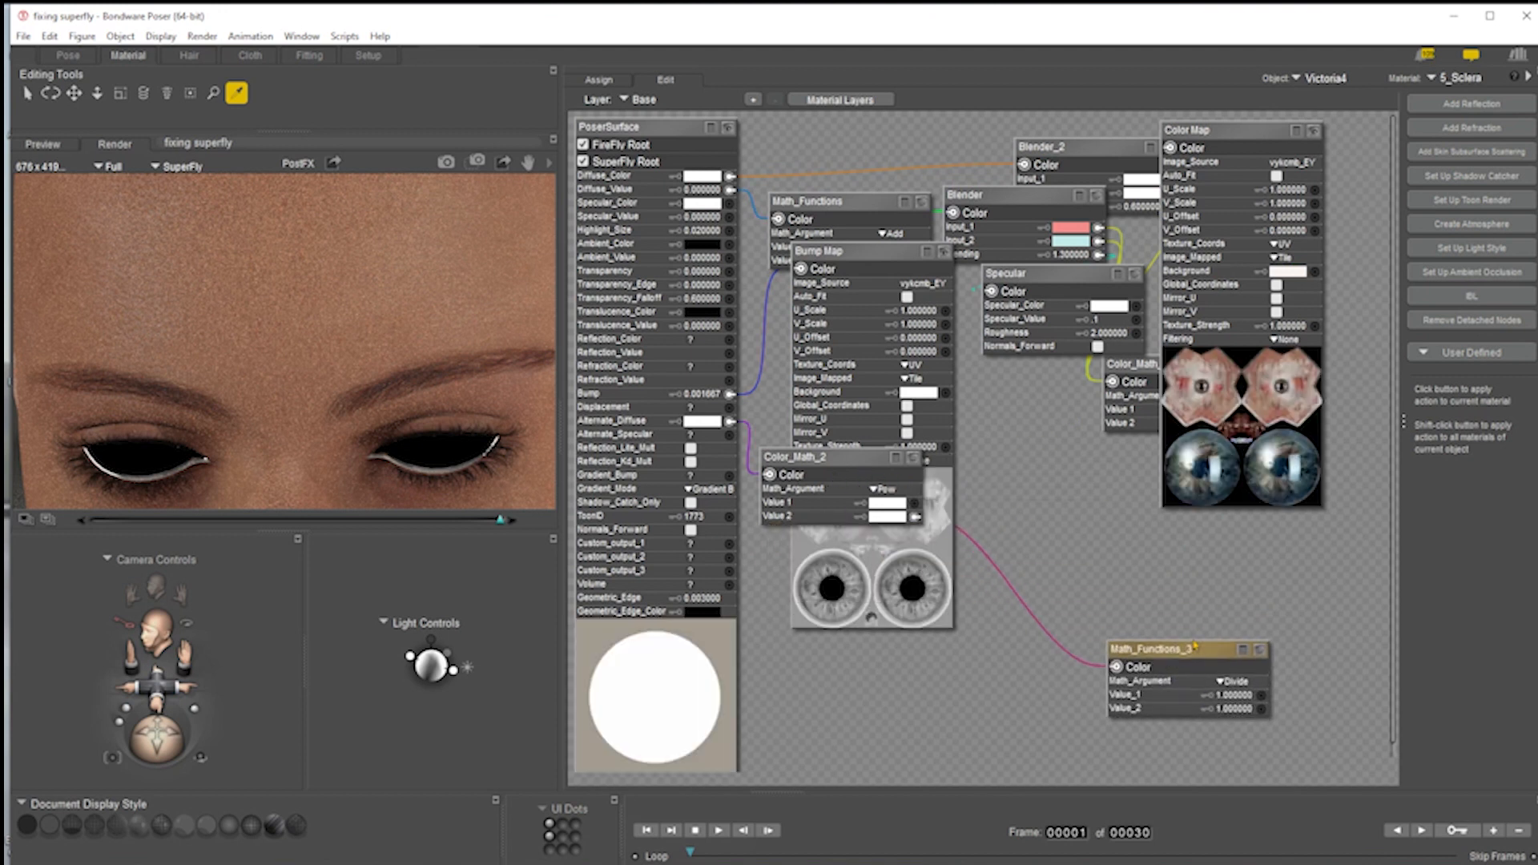
key("Delete")
left_click_drag(841, 459, 1196, 583)
key("Delete")
- Move the Bump Map and Color Map nodes clear of the others and connect the Color Map directly to PoserSurface's Diffuse_Color
left_click_drag(870, 253, 877, 351)
left_click_drag(1227, 130, 1288, 427)
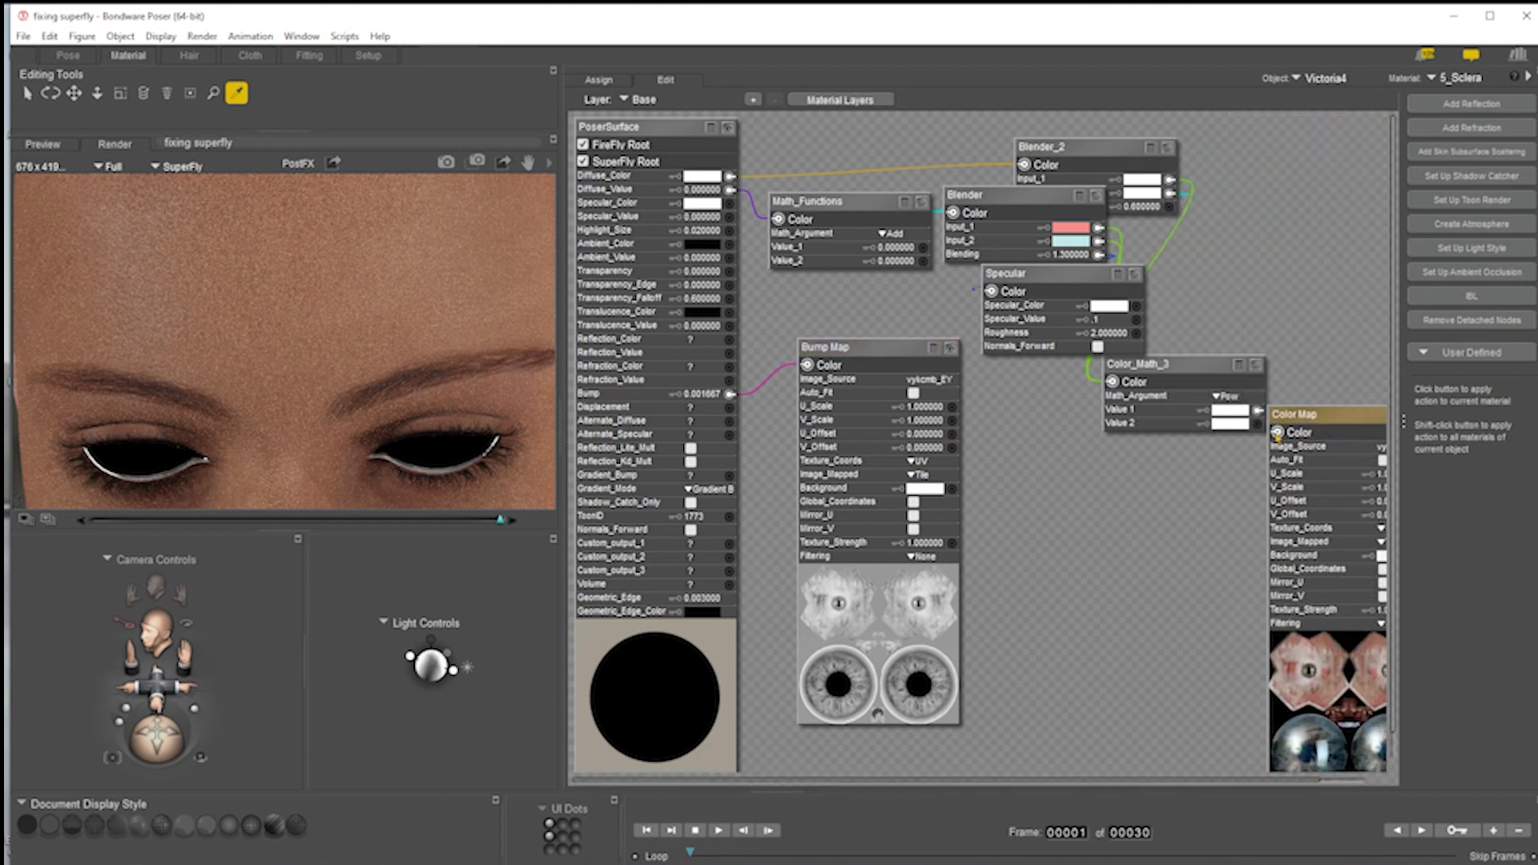
left_click_drag(1113, 383, 730, 176)
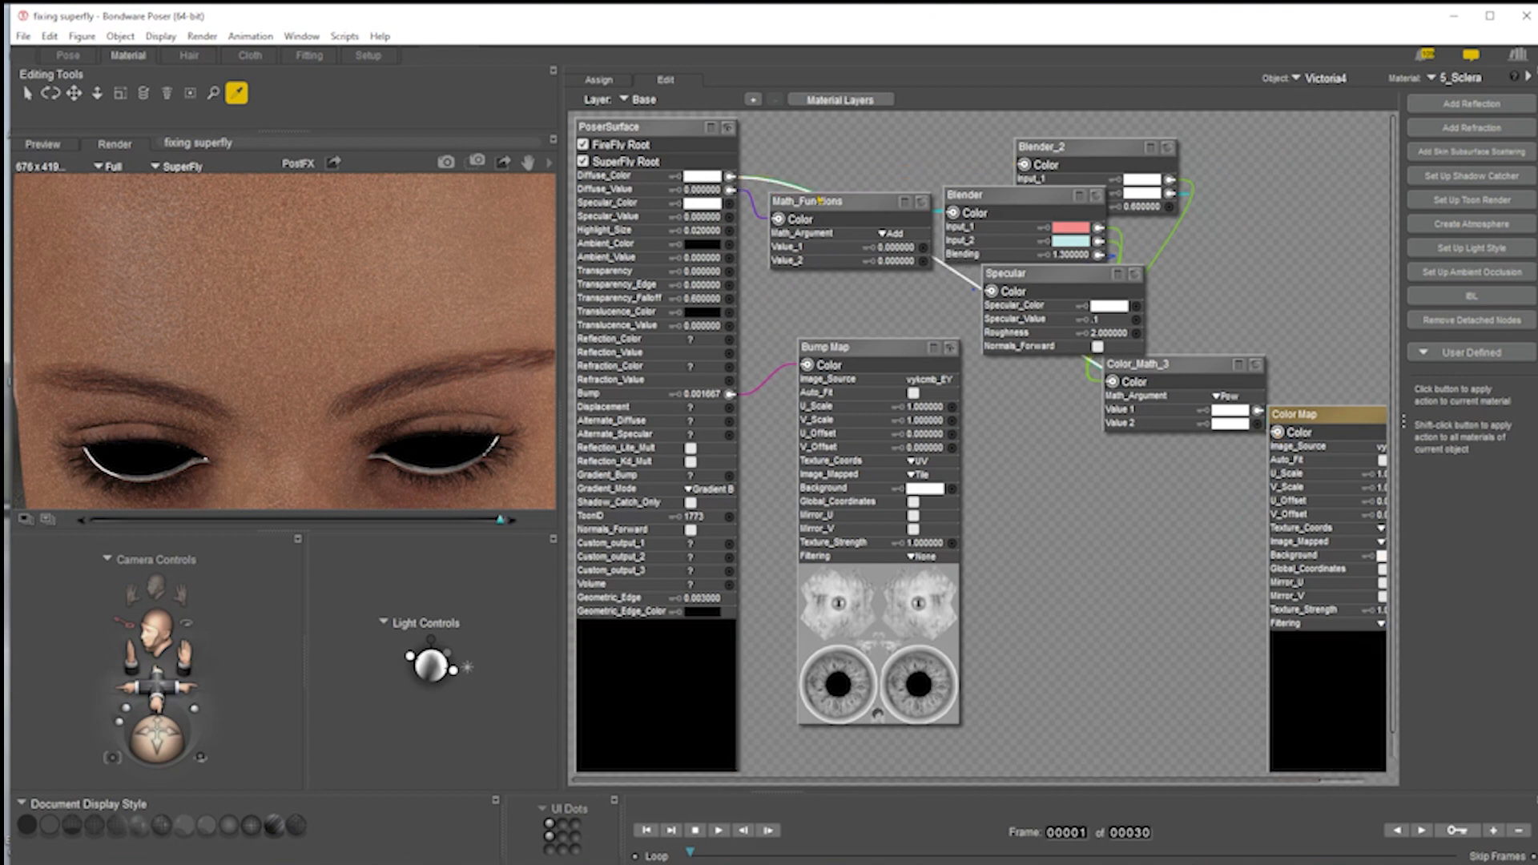
- Show the Math_Functions node's preview and delete the Specular node
left_click(1115, 158)
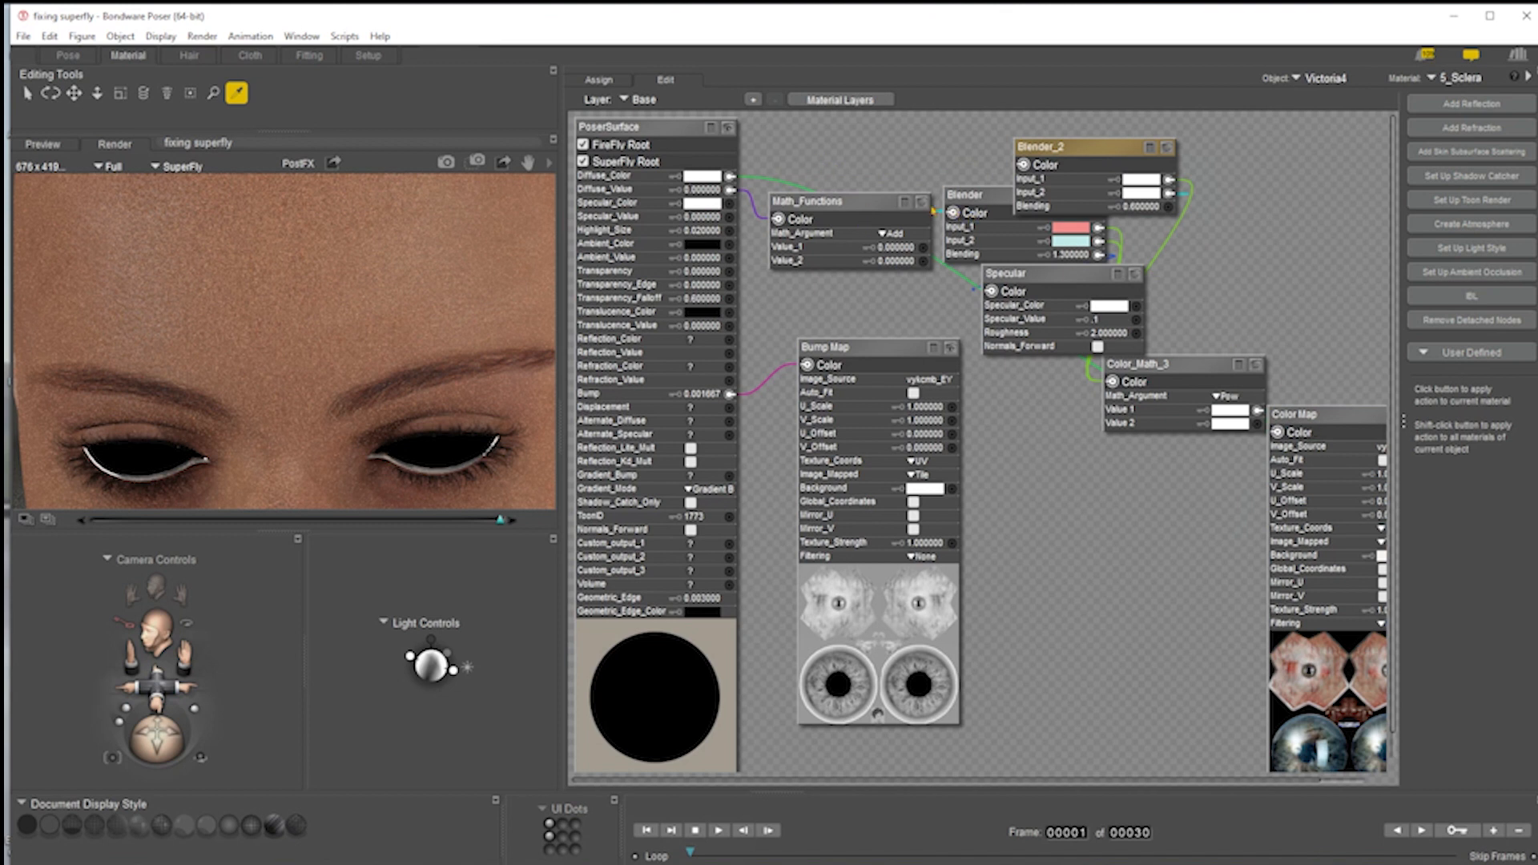
left_click(922, 203)
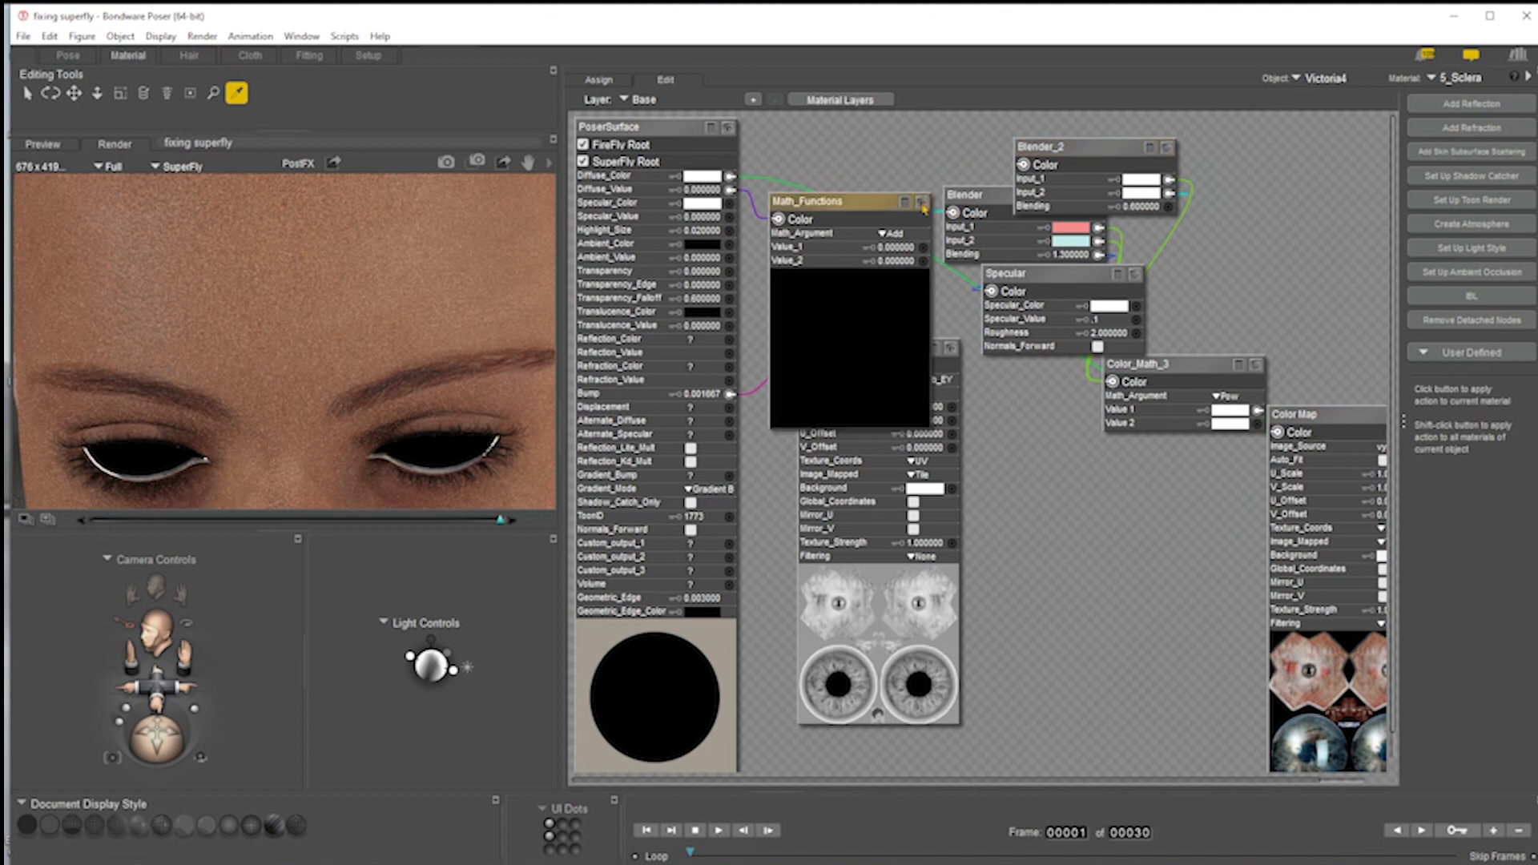
left_click_drag(1314, 428, 1344, 195)
left_click_drag(1061, 277, 1143, 553)
key("Delete")
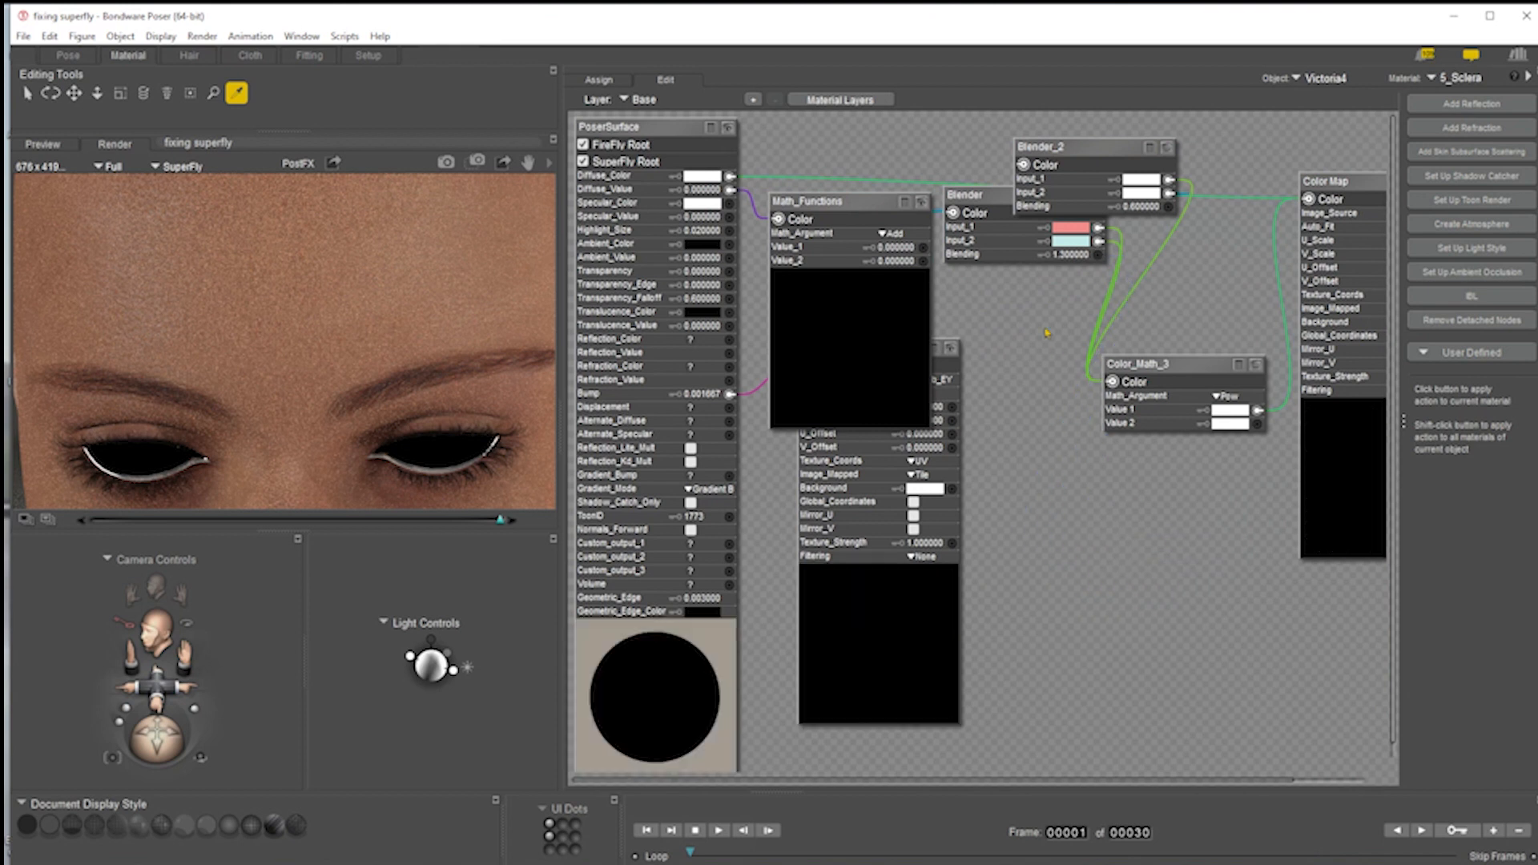
- Show the Color_Math_3 node's preview and compare it with the Color Map's image
left_click(980, 204)
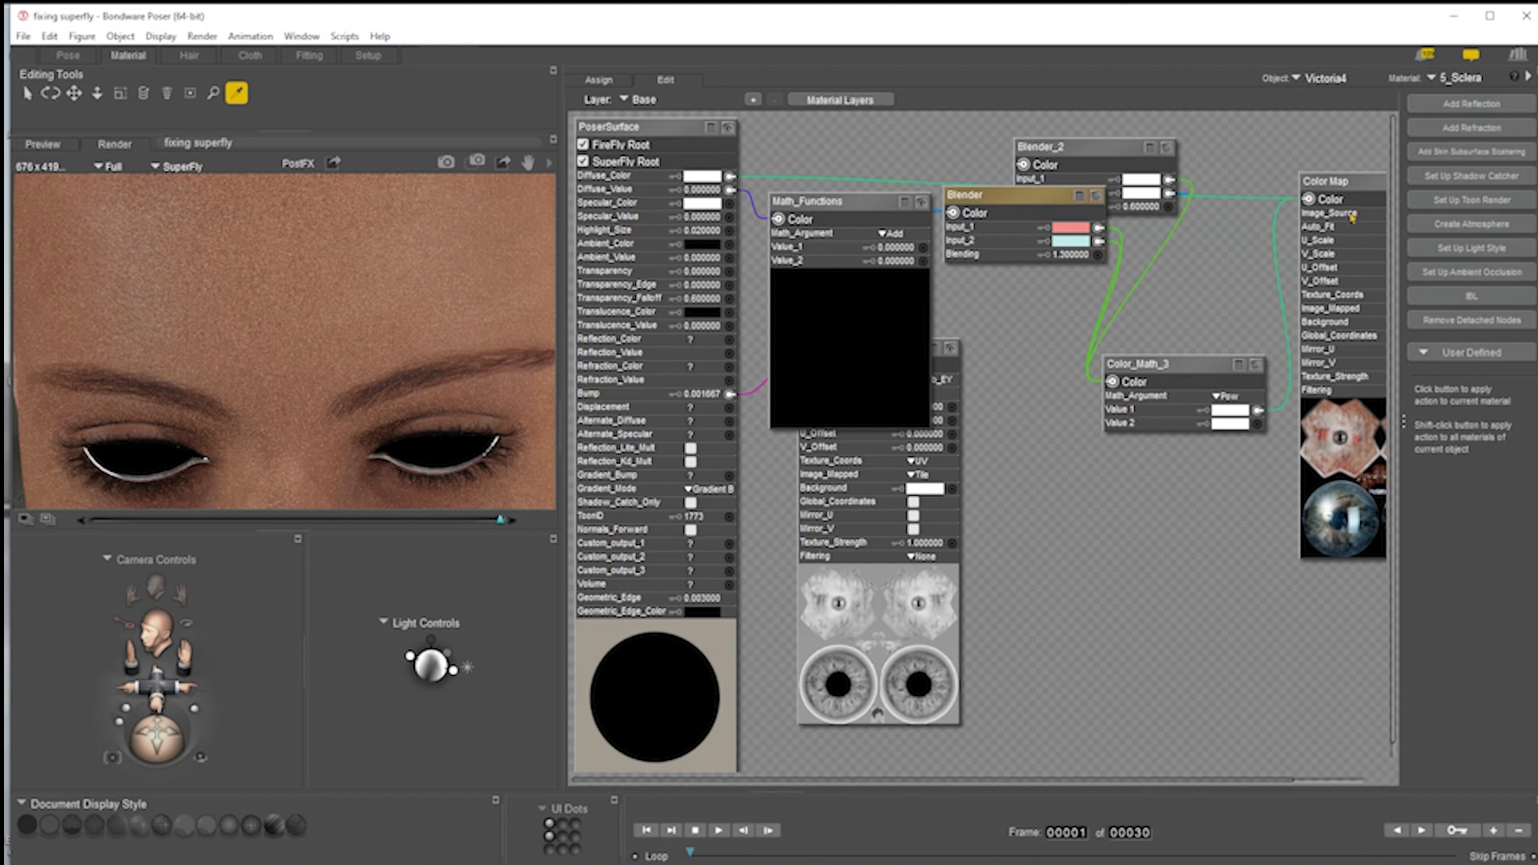
left_click(1351, 182)
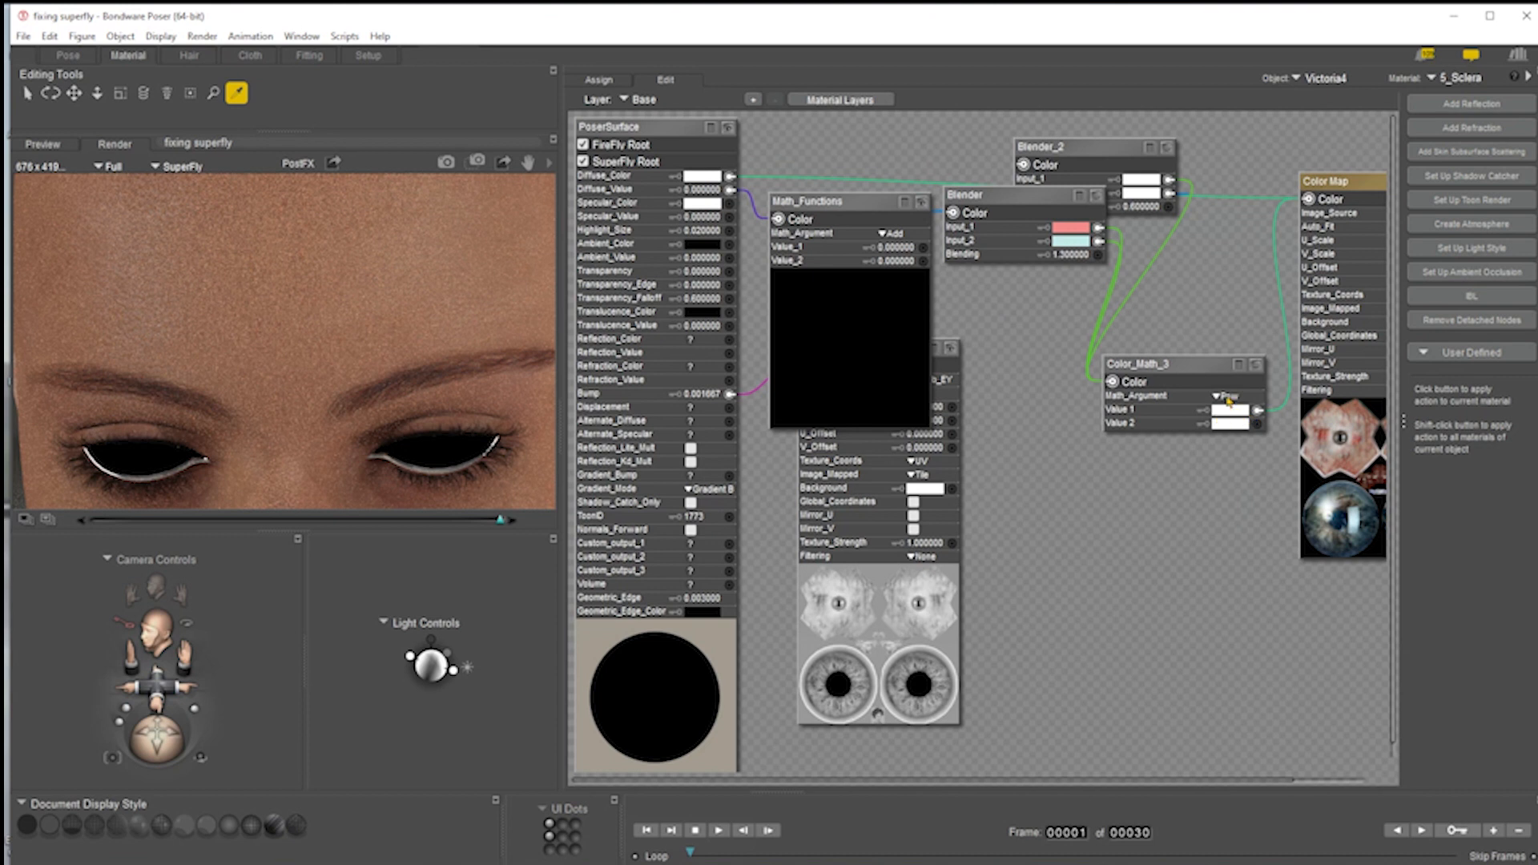
left_click(1260, 368)
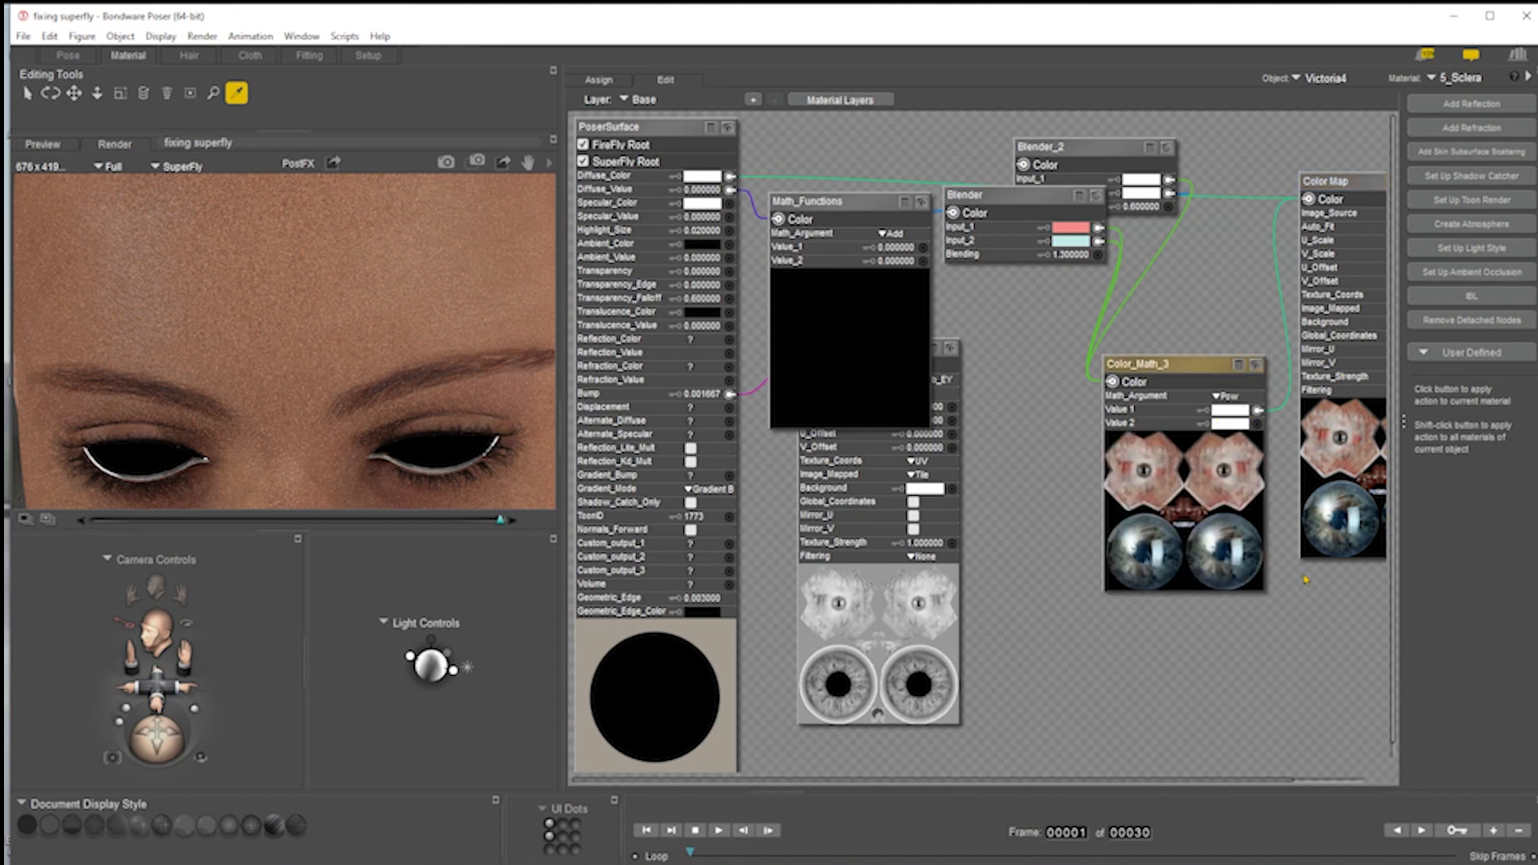
left_click_drag(1181, 363, 1099, 297)
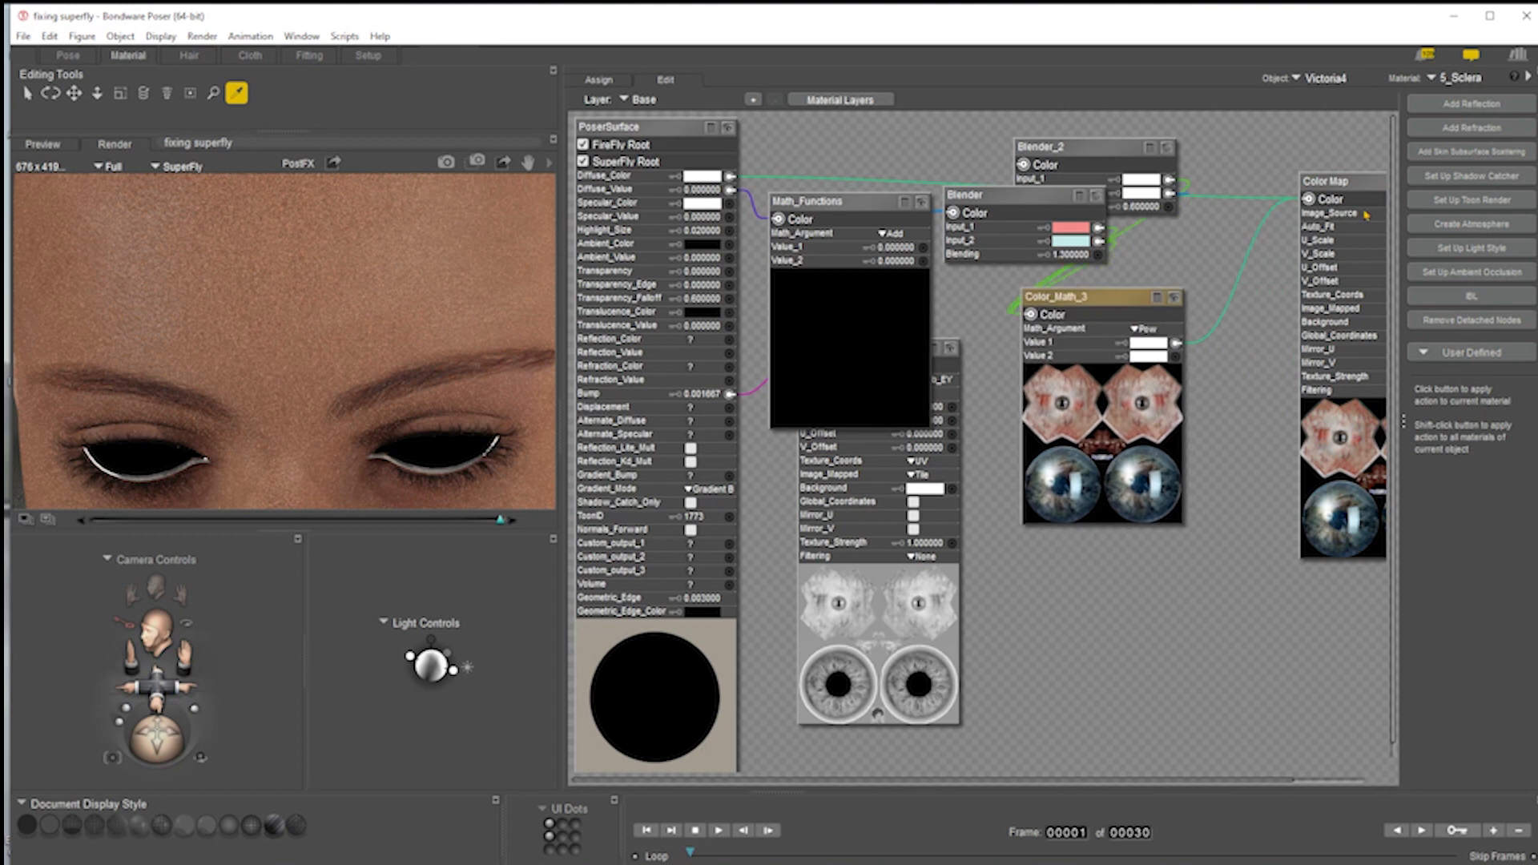
left_click_drag(1367, 185, 1331, 311)
- Delete the Color_Math_3, Blender and Math_Functions nodes
left_click(1124, 302)
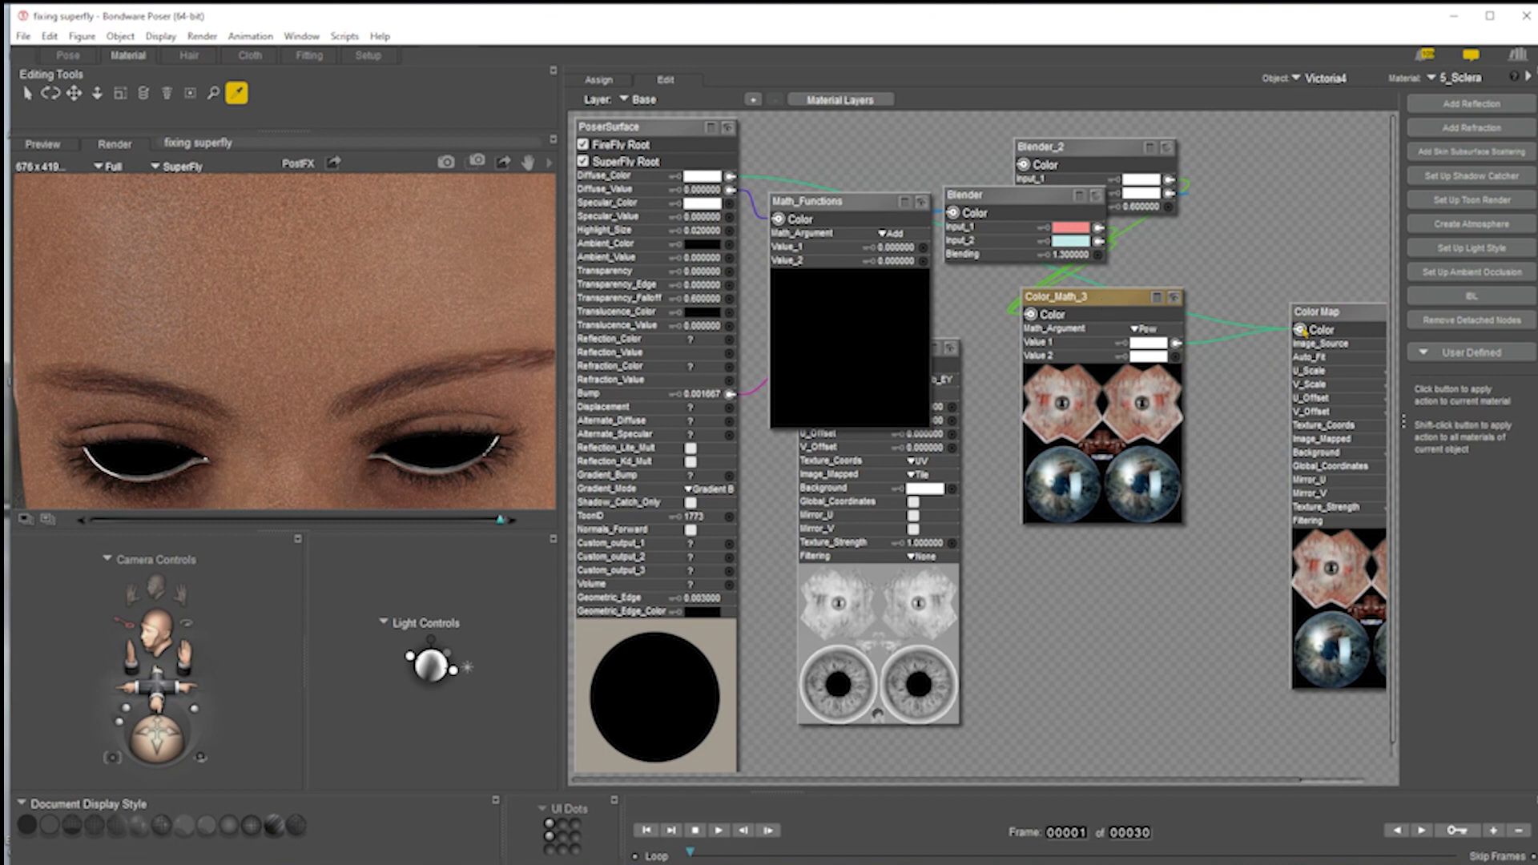
key("Delete")
left_click(1018, 194)
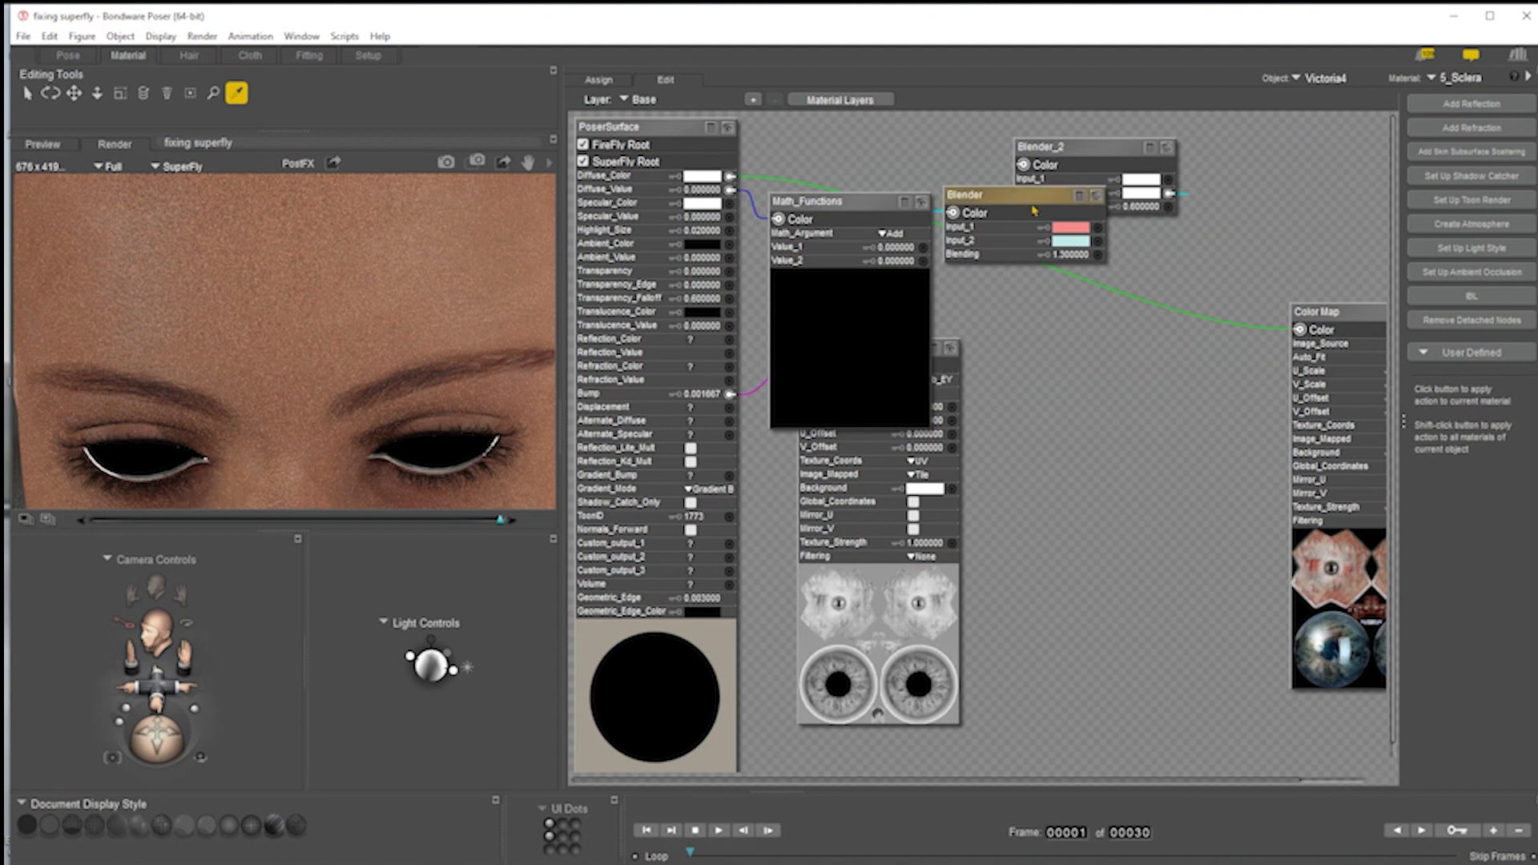
key("Delete")
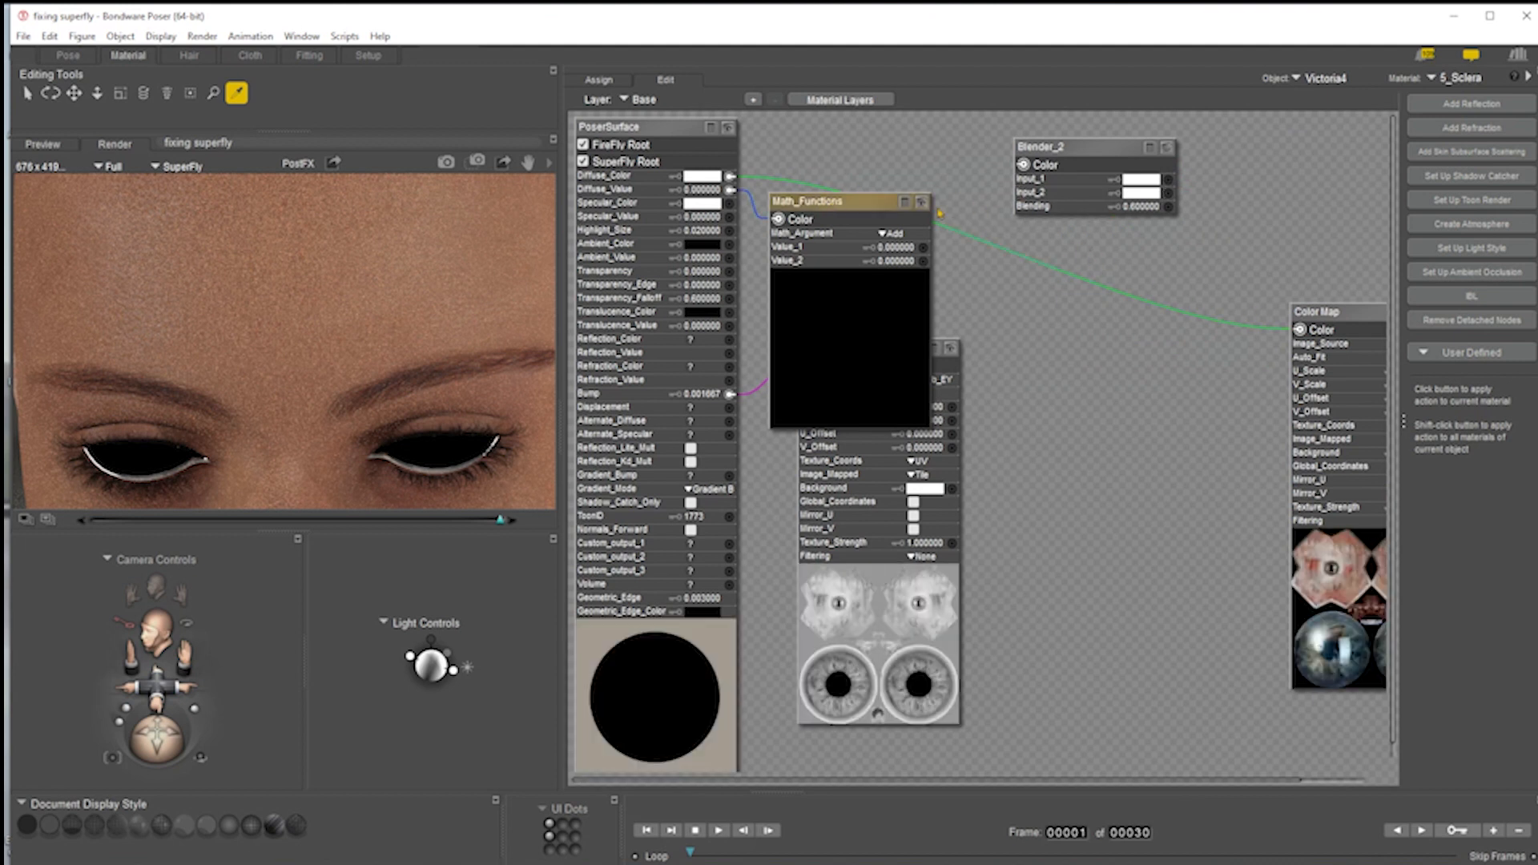
key("Delete")
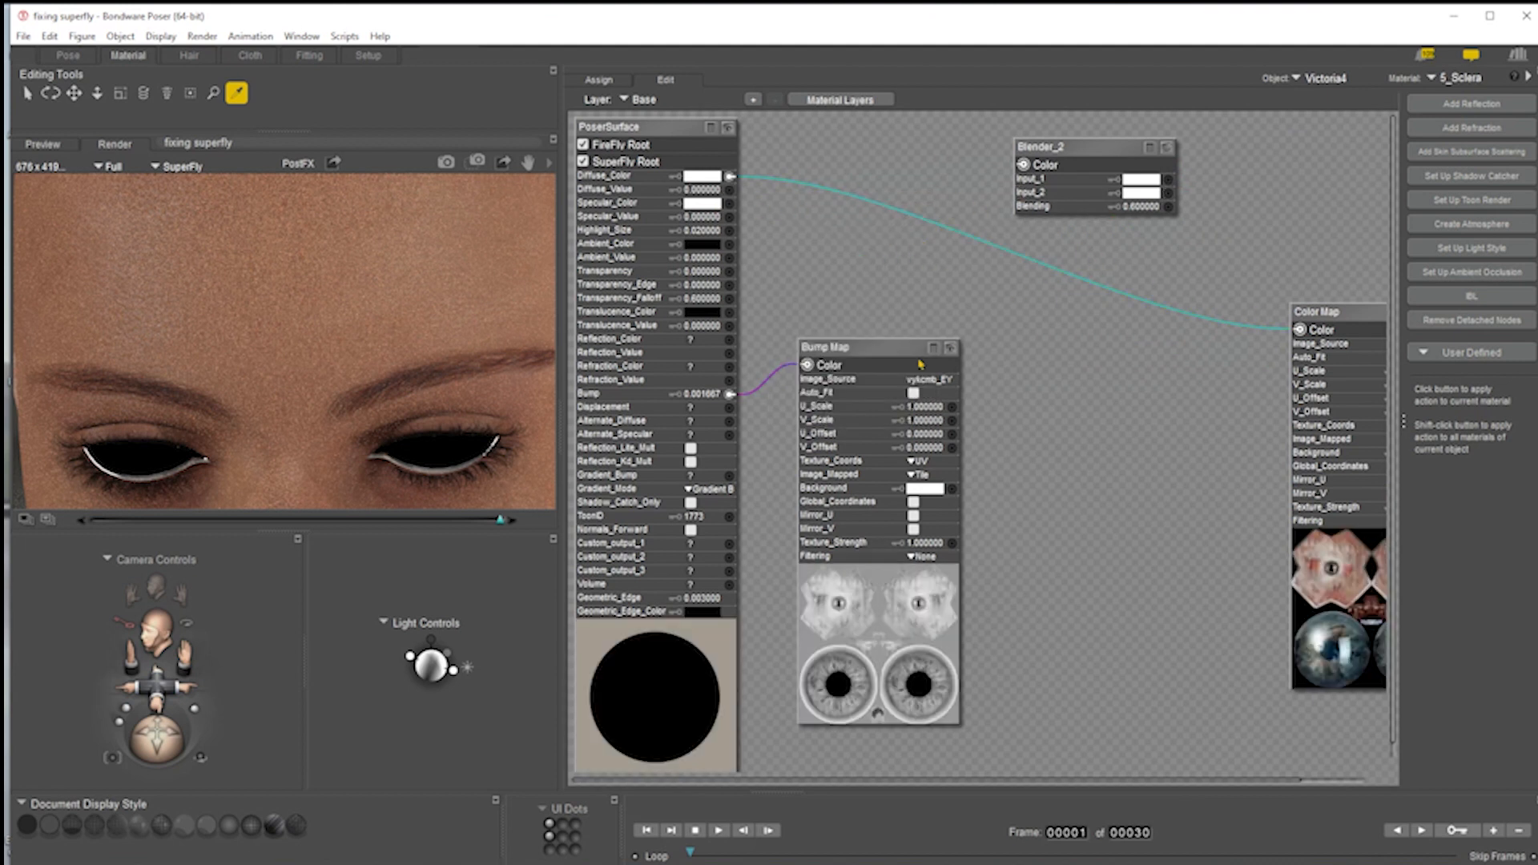
- Move the Bump Map node clear and browse the texture files available for its Image_Source without changing the image
left_click_drag(875, 355, 1117, 377)
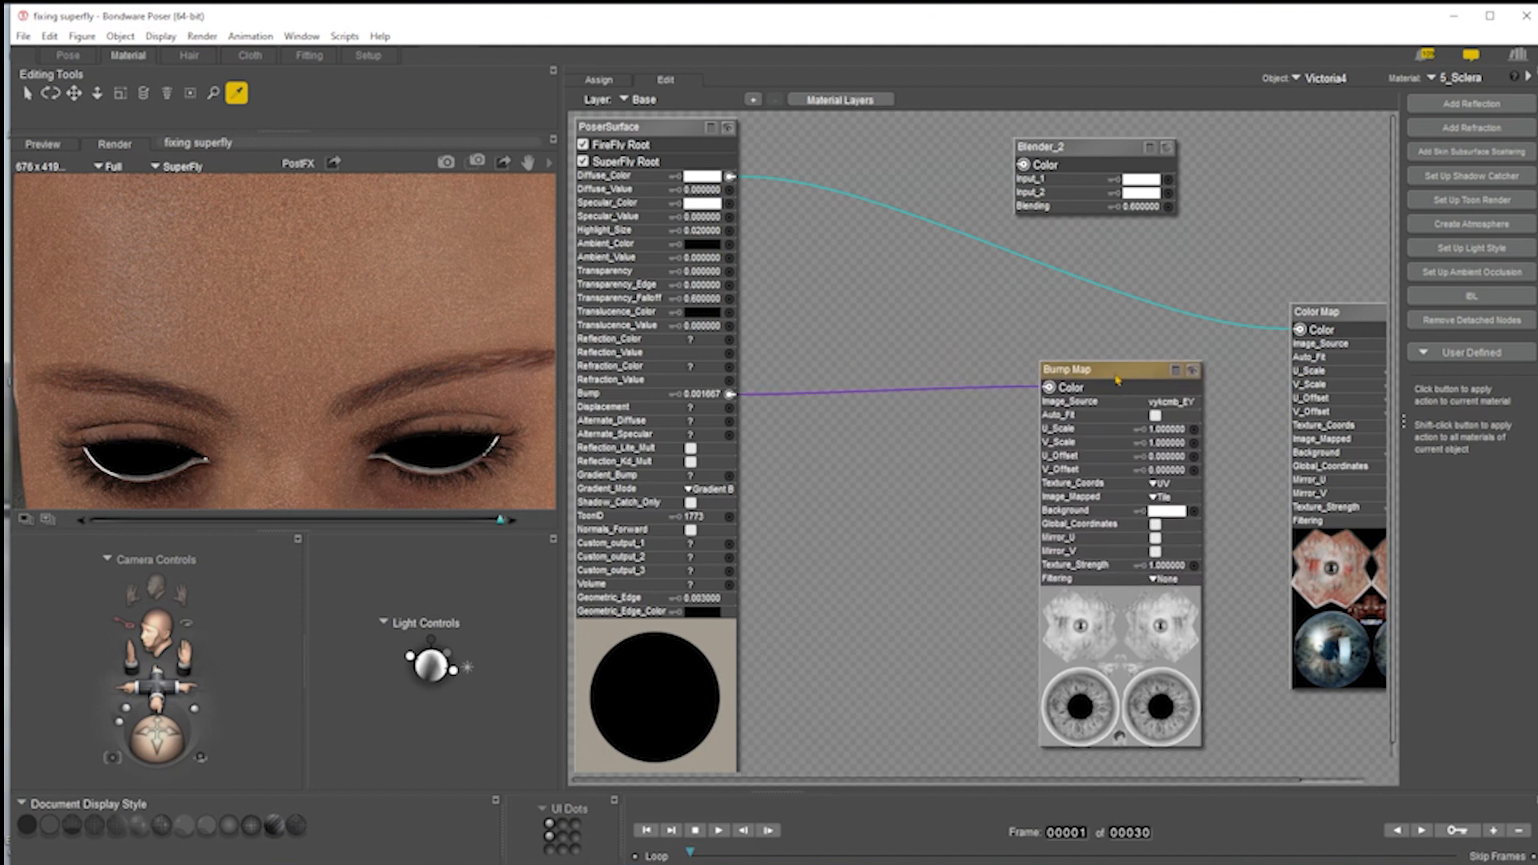
left_click(1157, 400)
left_click(1327, 355)
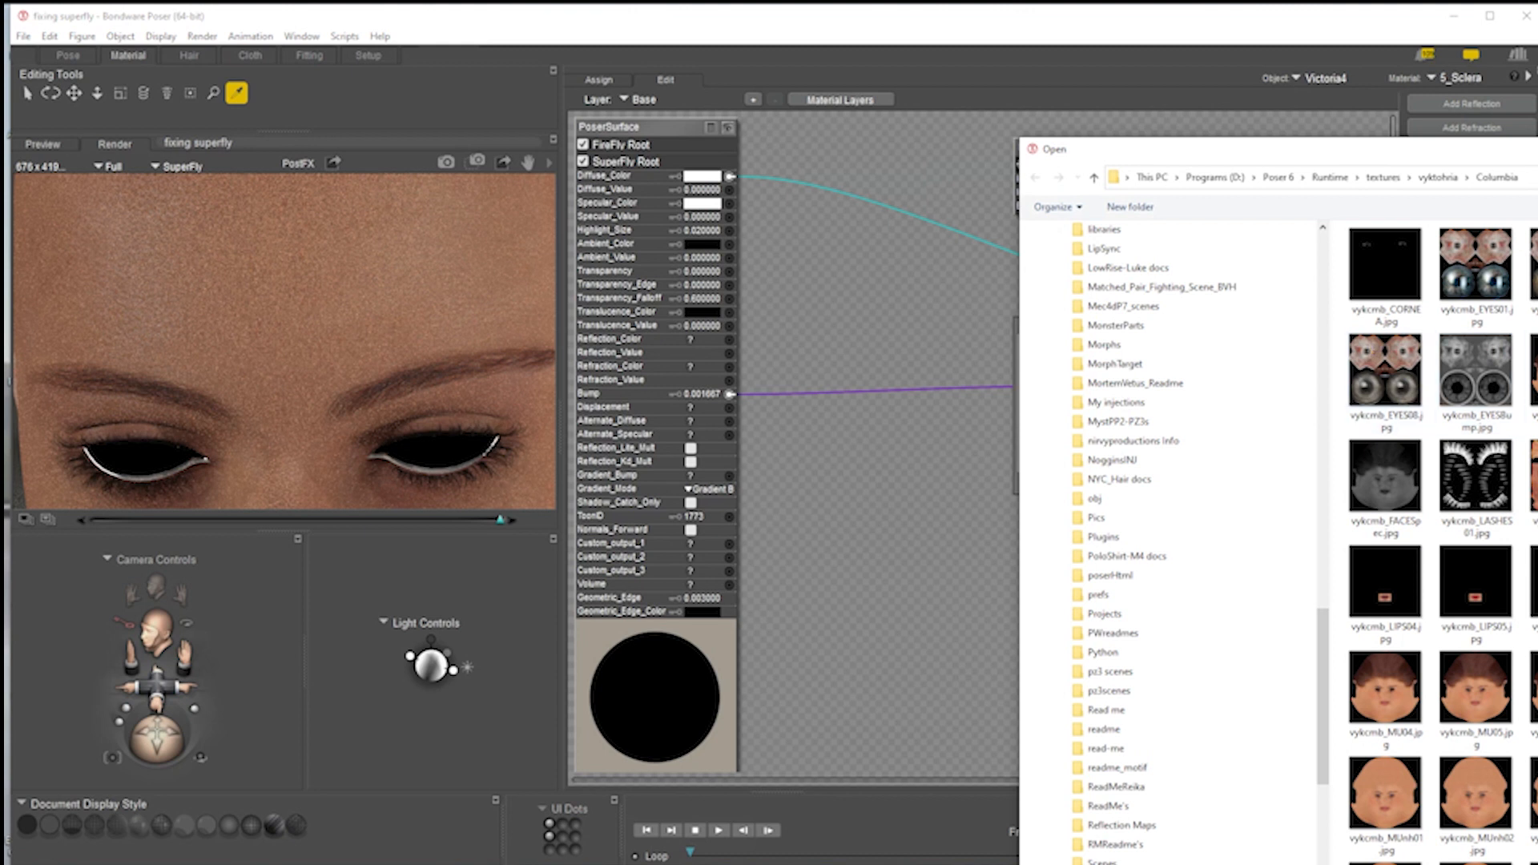
key("Escape")
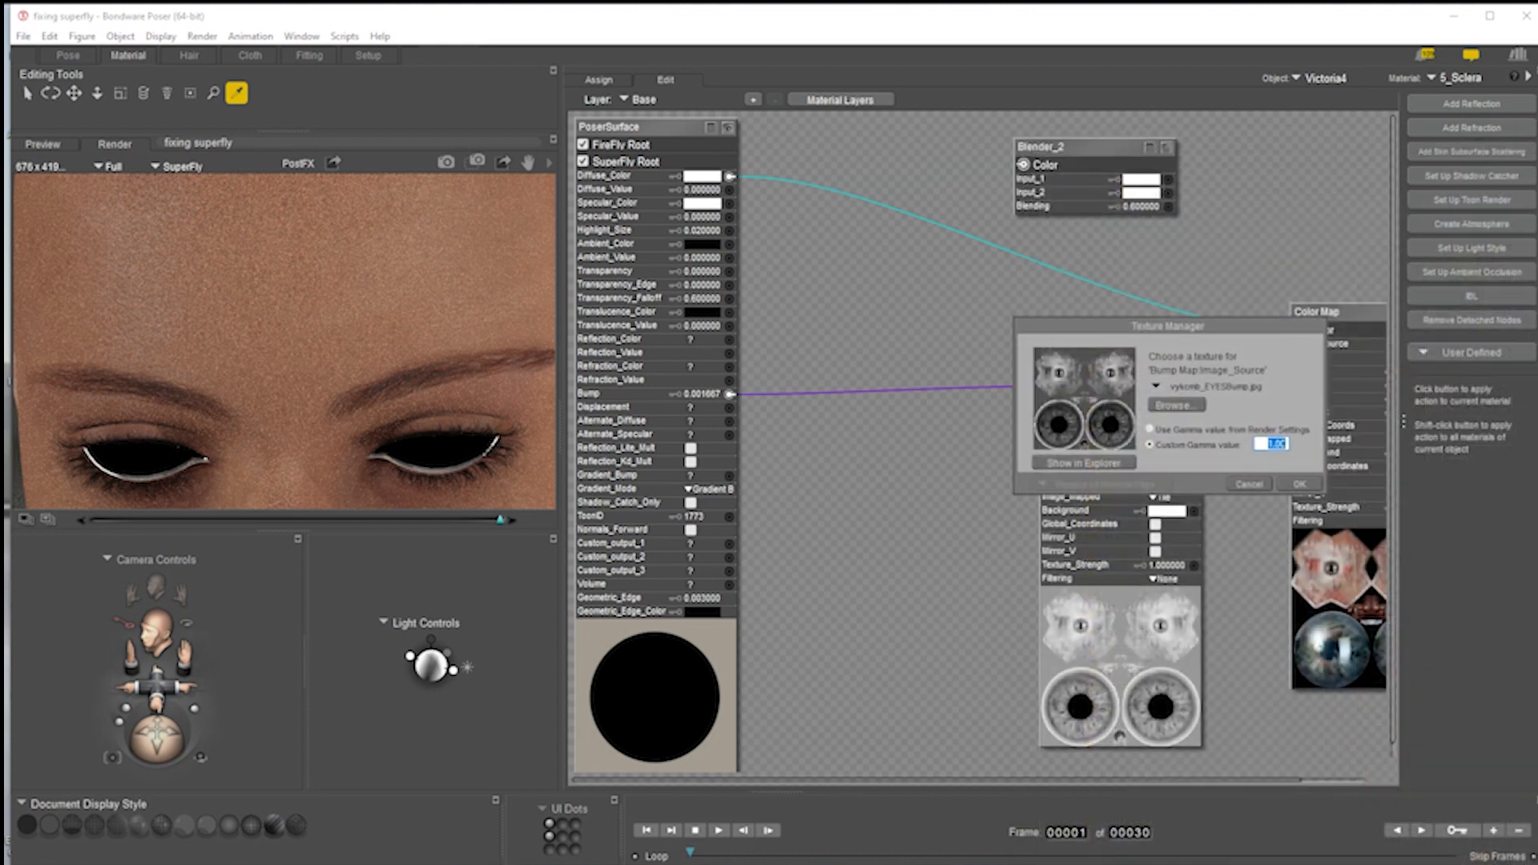
left_click(1249, 483)
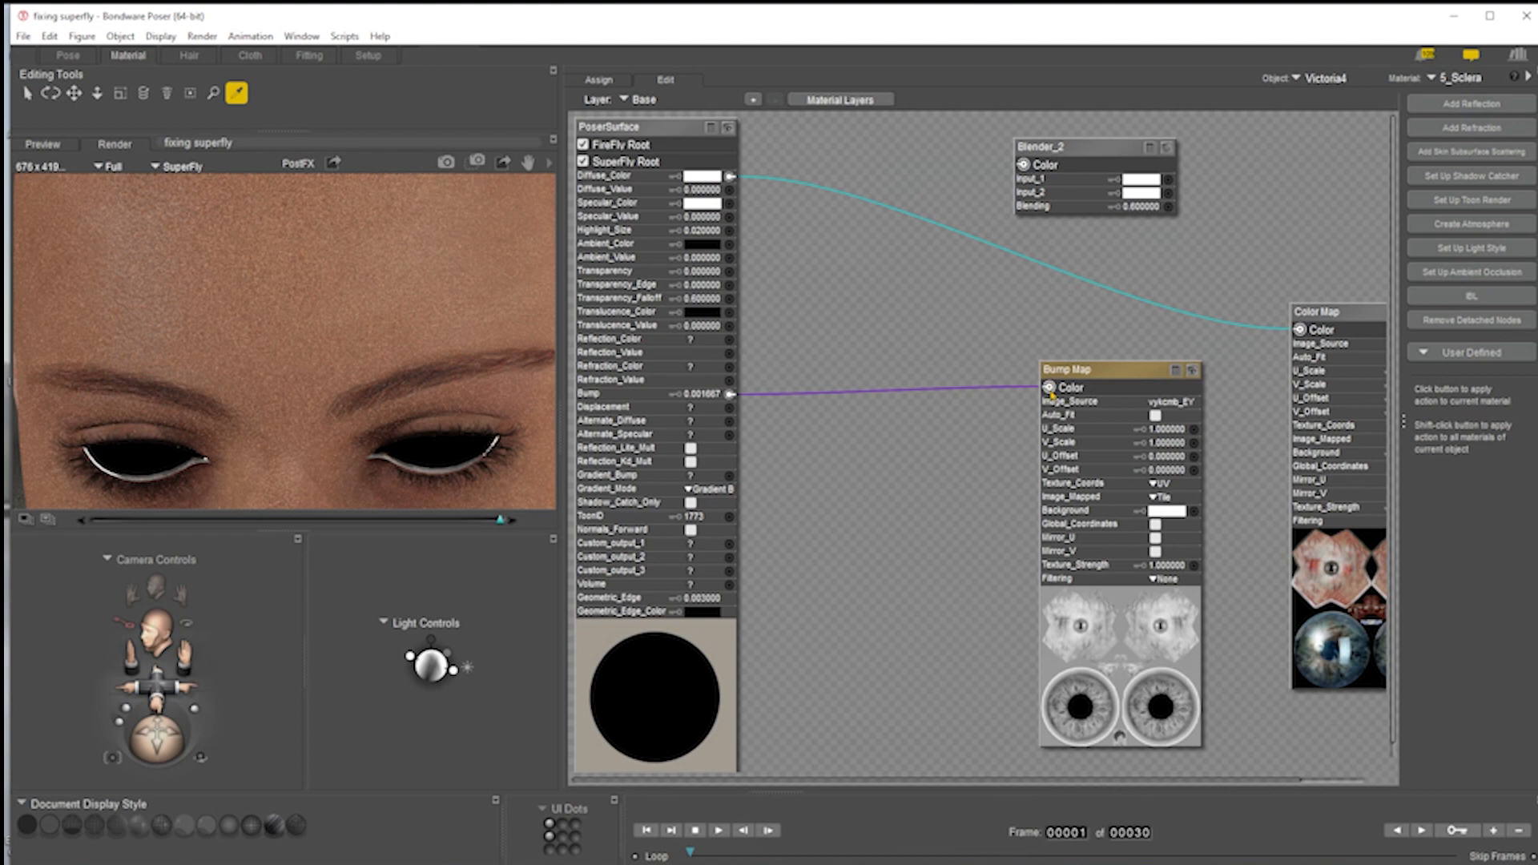
- Try the Bump Map as the input for PoserSurface's Specular_Color, and disconnect it again
left_click_drag(1049, 389, 731, 203)
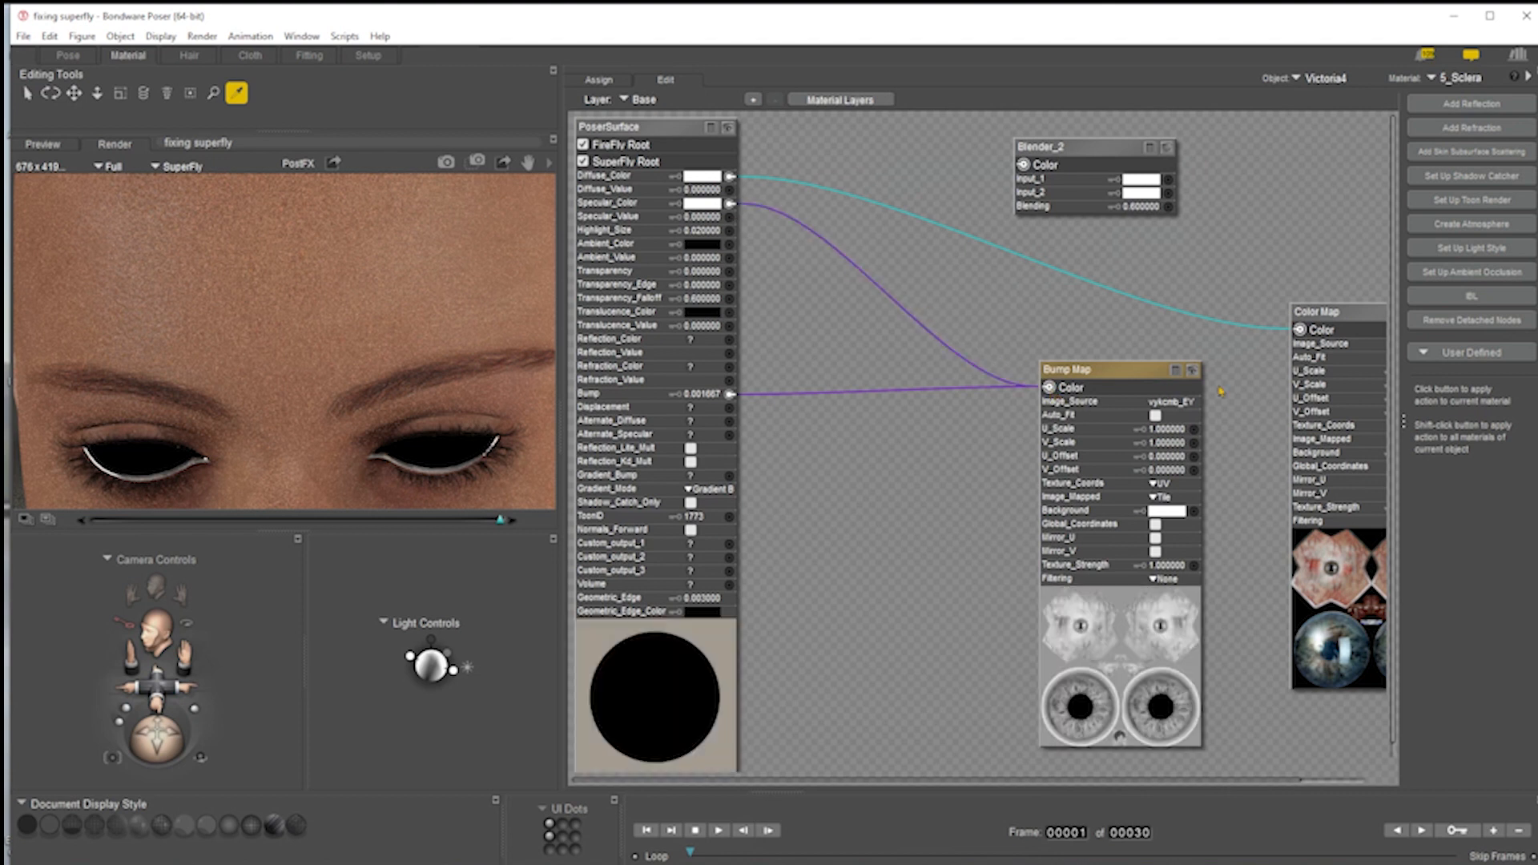
left_click(475, 162)
left_click(691, 217)
left_click(730, 204)
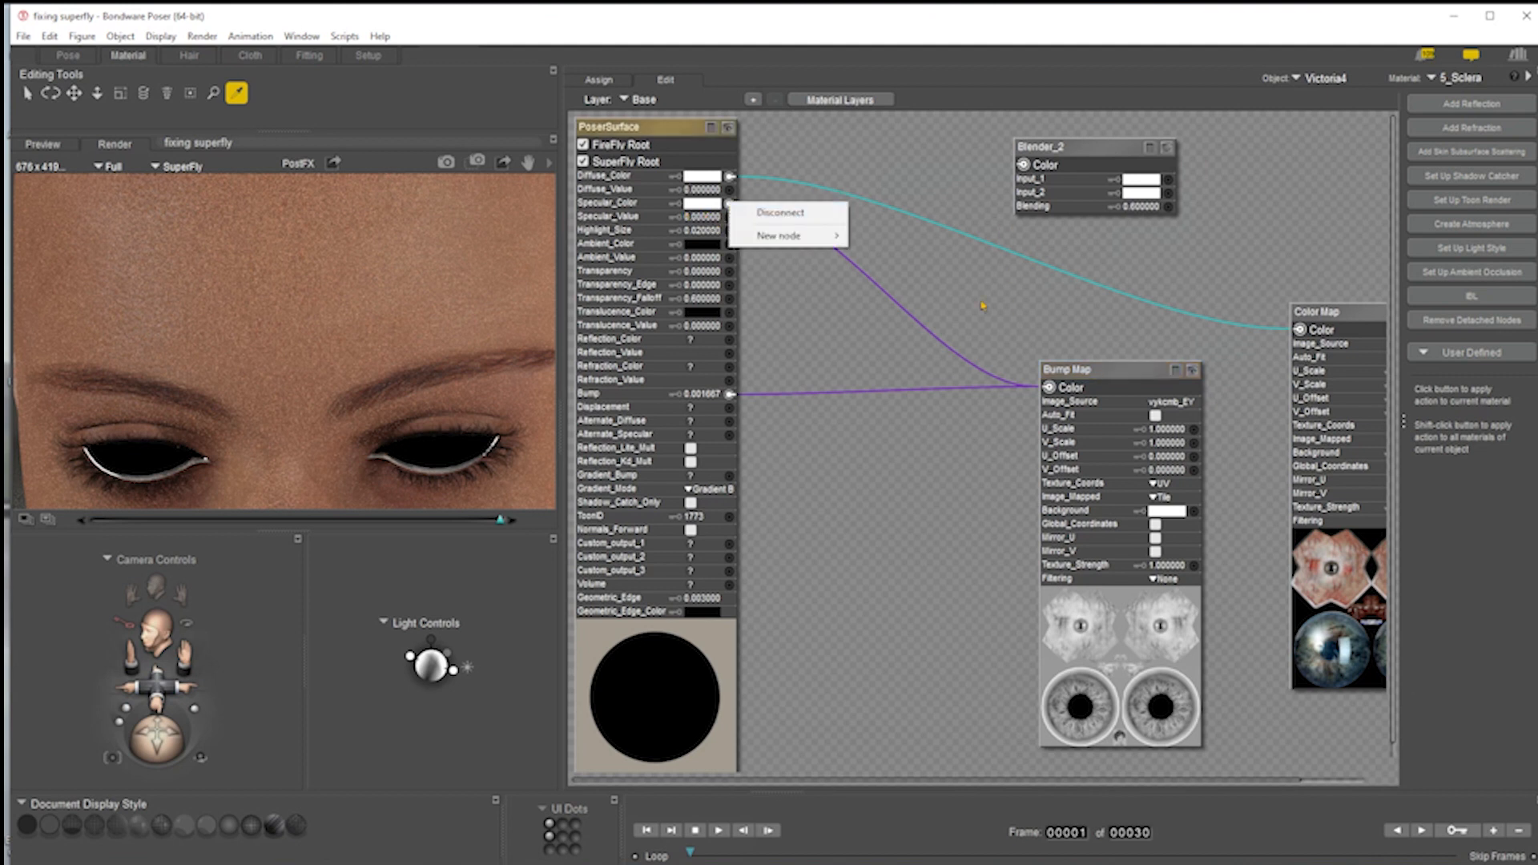
left_click(785, 206)
left_click(735, 205)
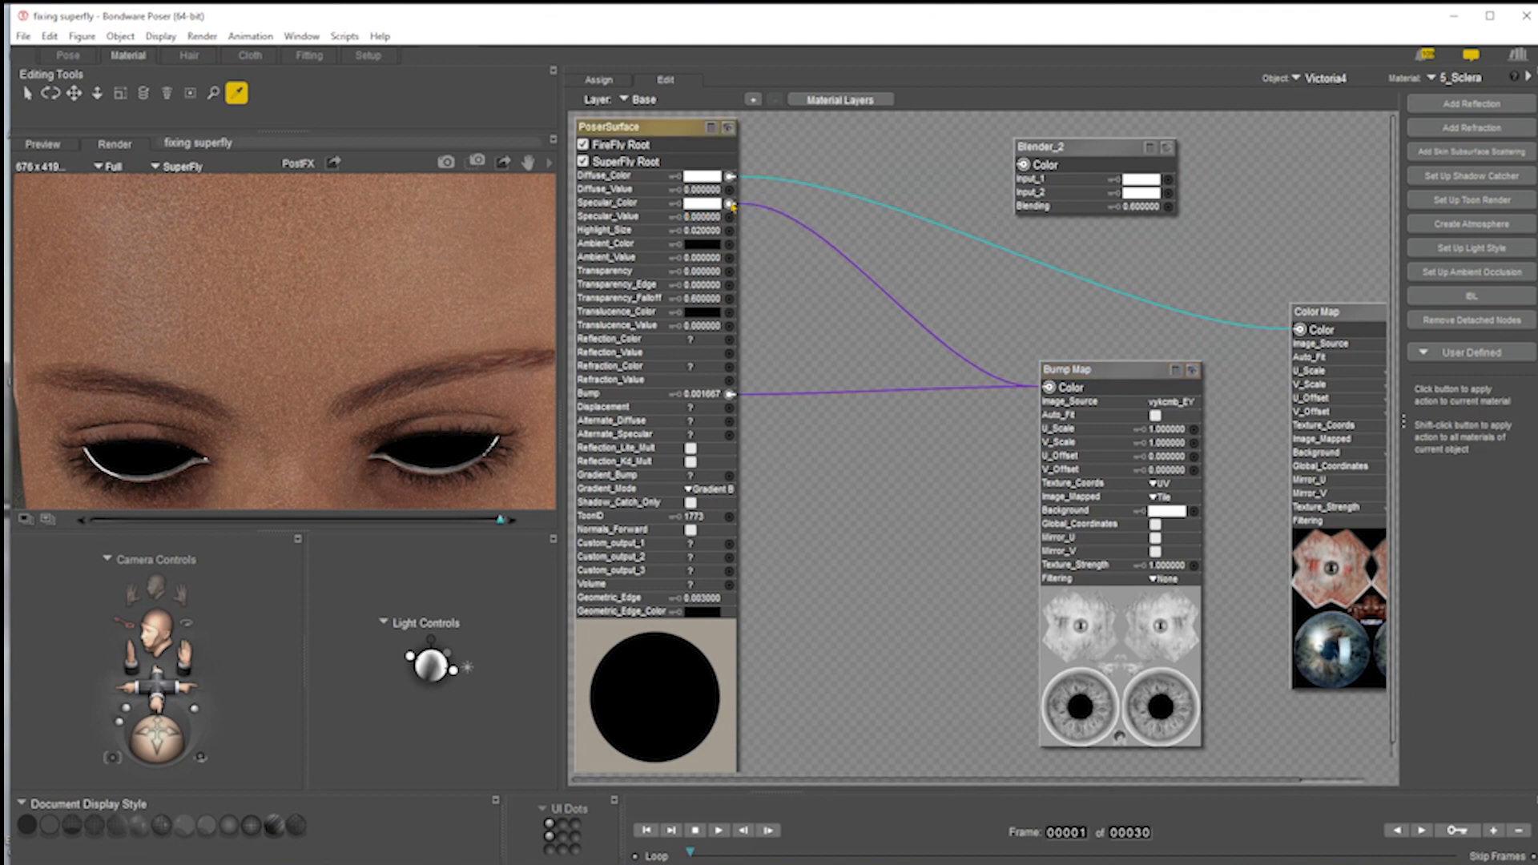
left_click(781, 220)
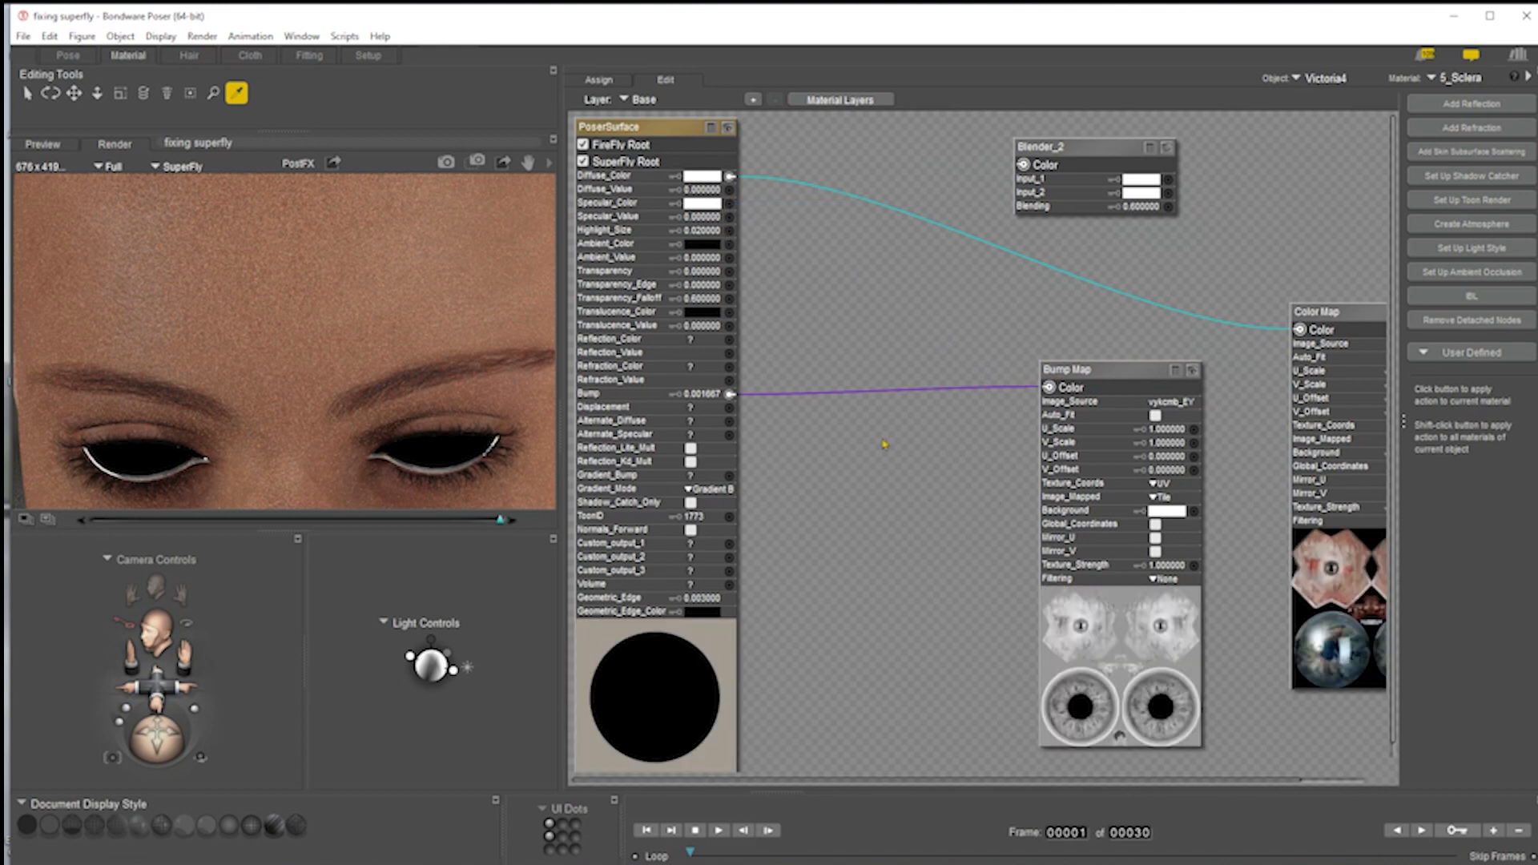
- Add an hsv2 math node and connect the Color Map to its Color input
left_click_drag(1305, 332, 1241, 170)
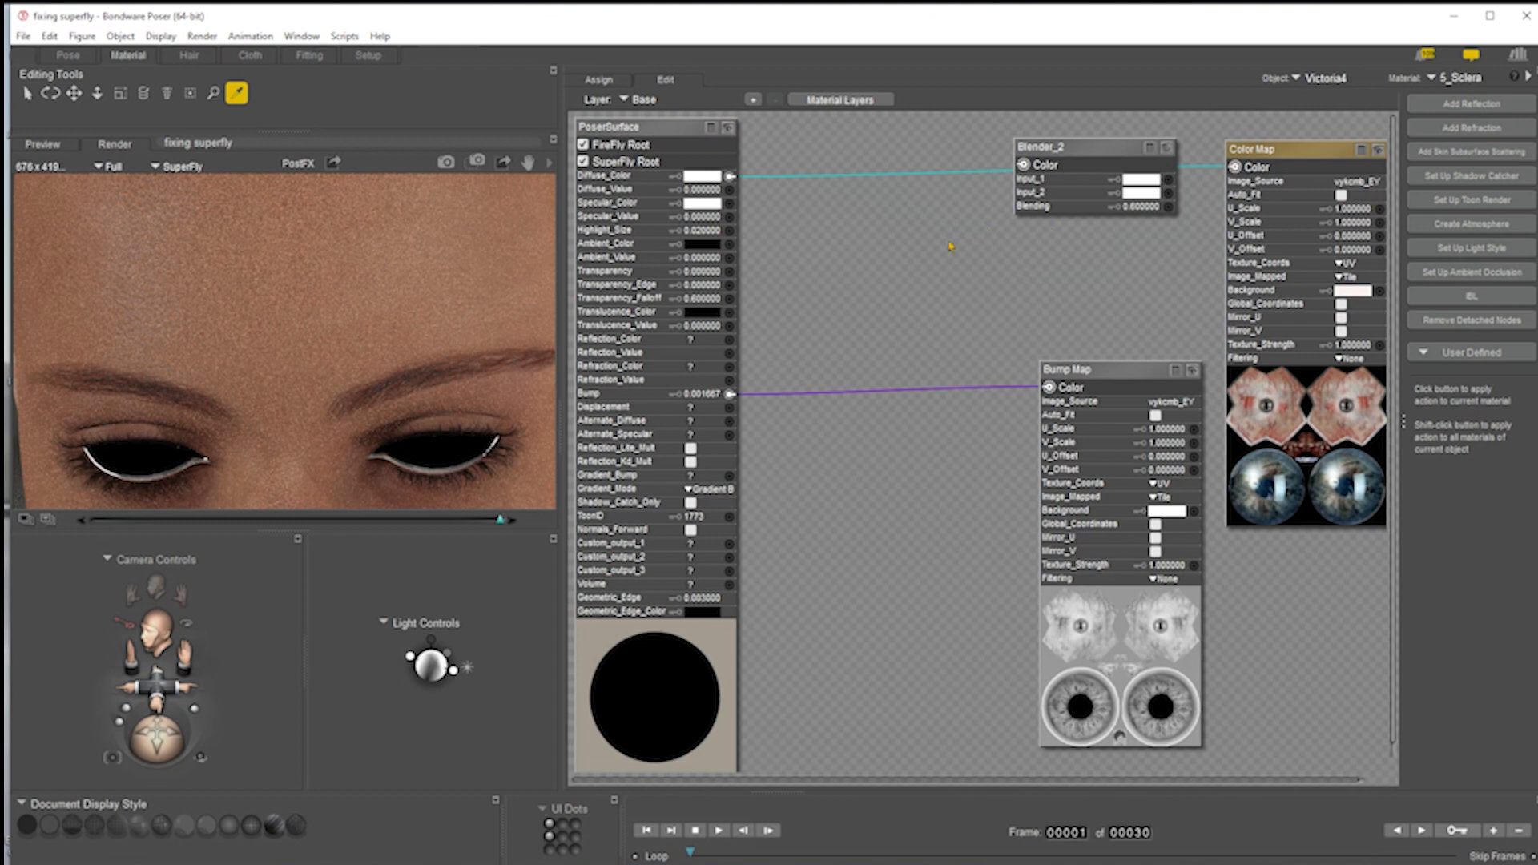
right_click(972, 285)
mouse_move(1014, 290)
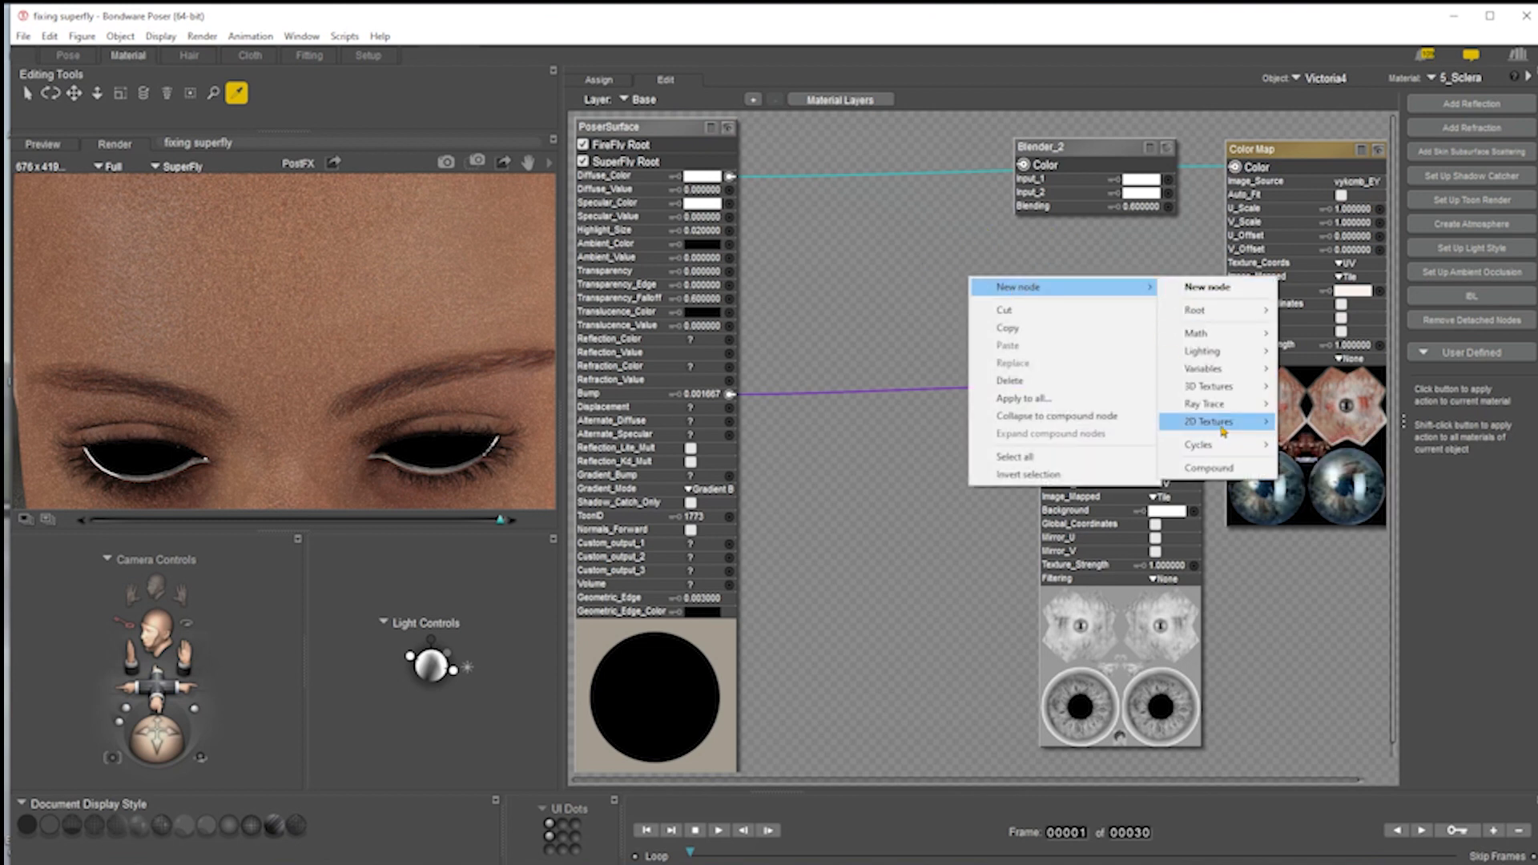
mouse_move(1272, 338)
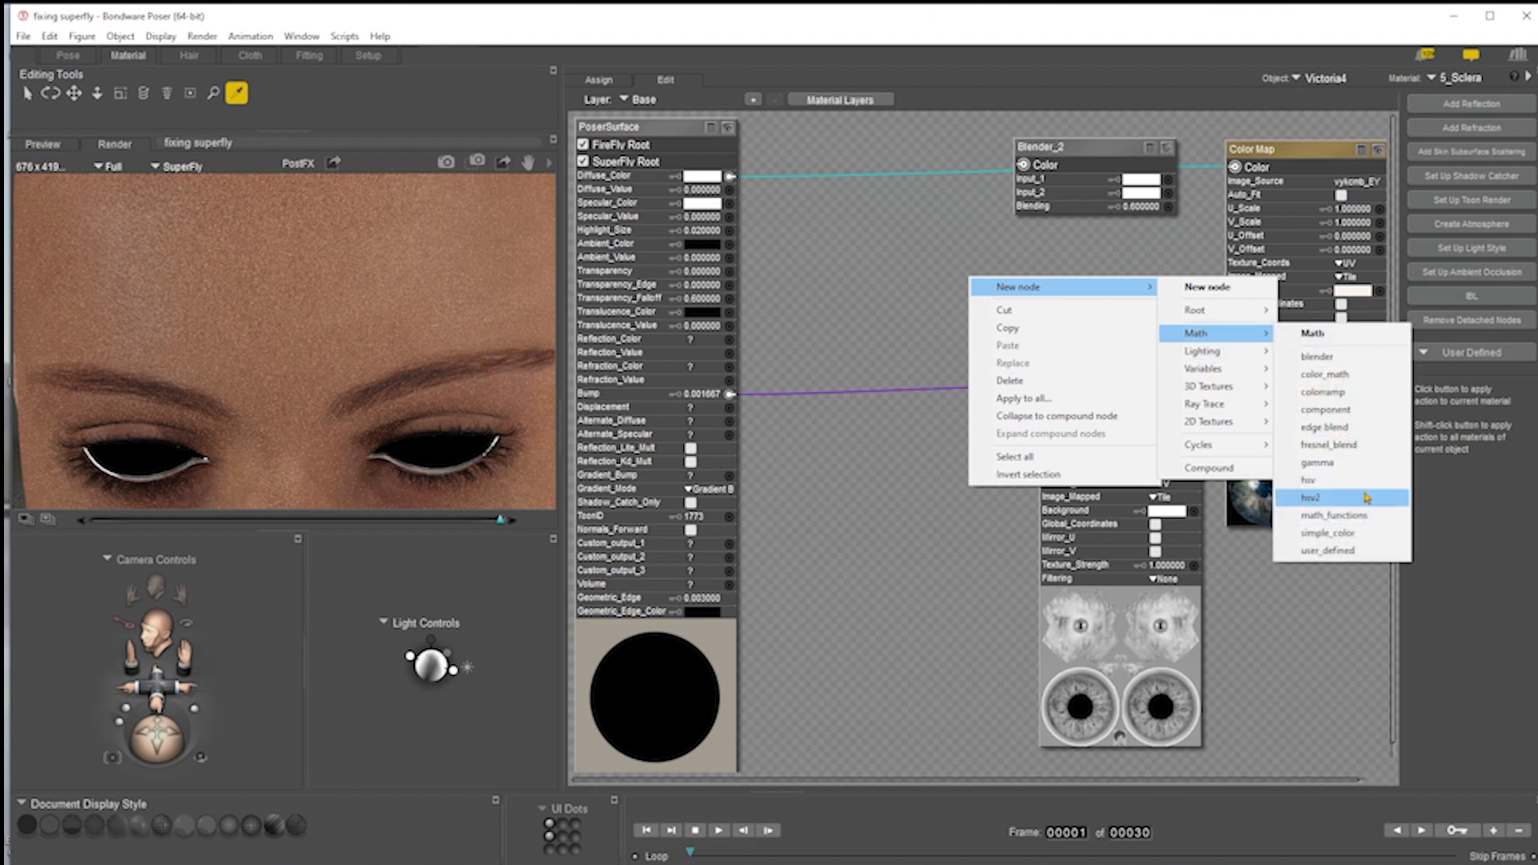
left_click(1364, 499)
left_click_drag(1234, 166, 1141, 324)
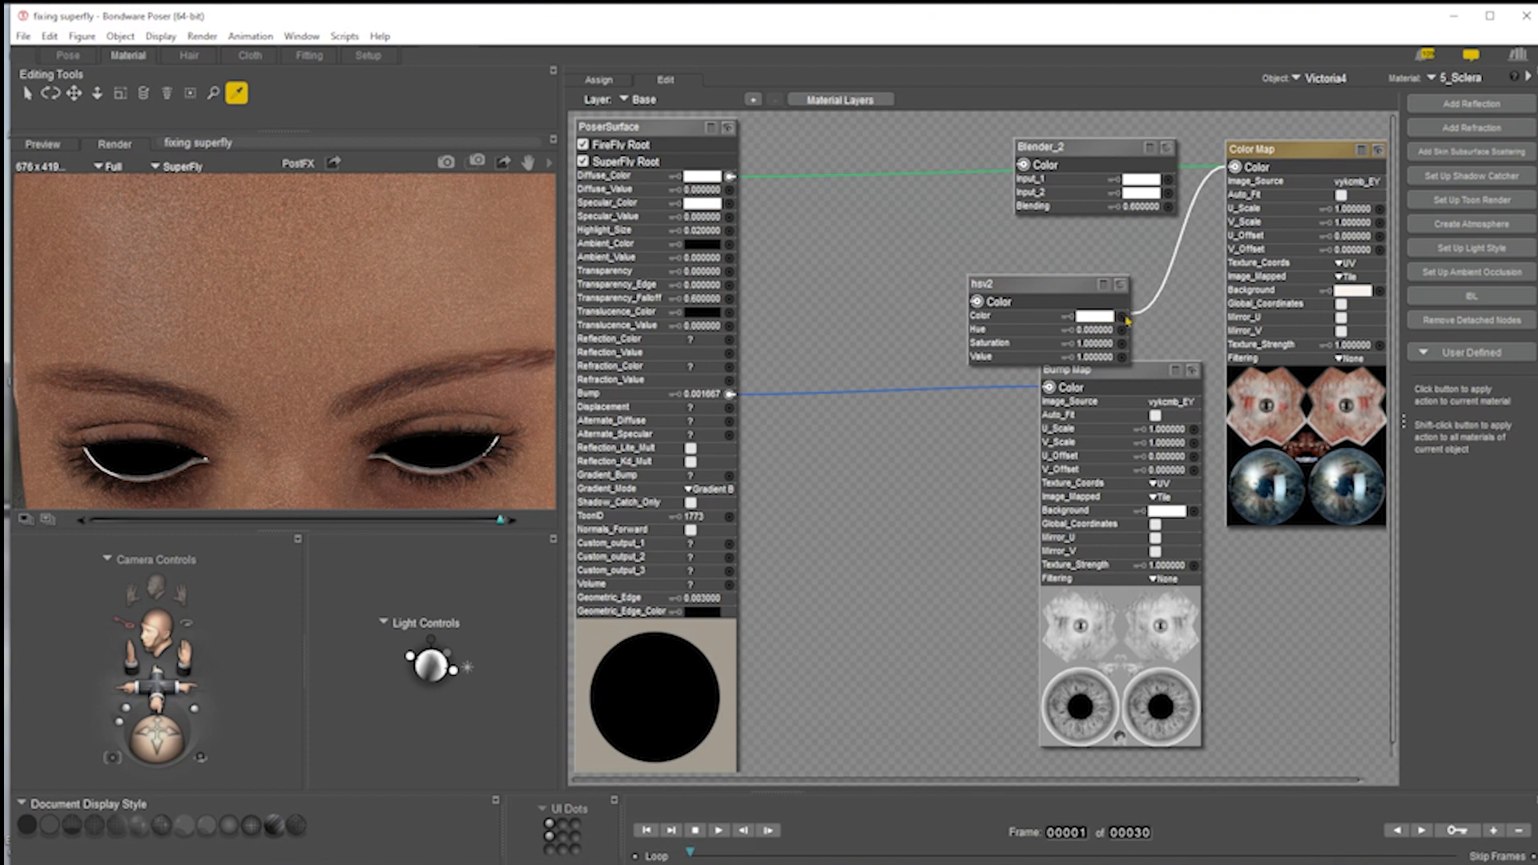
- Move the hsv2 node clear of the others, show its preview, and set its Saturation to 0
left_click_drag(1082, 300, 981, 257)
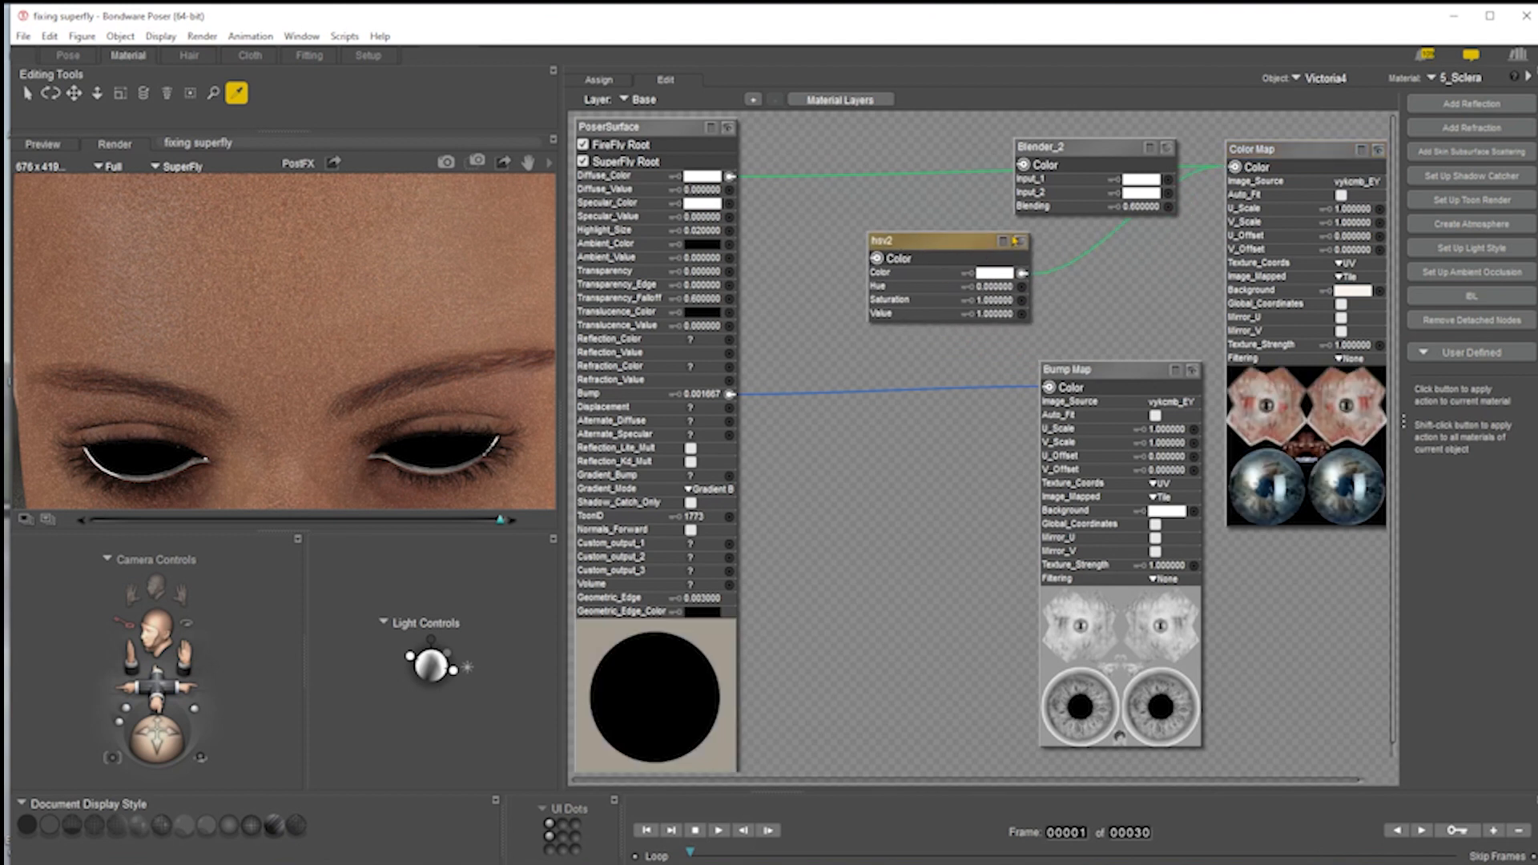
left_click(1018, 241)
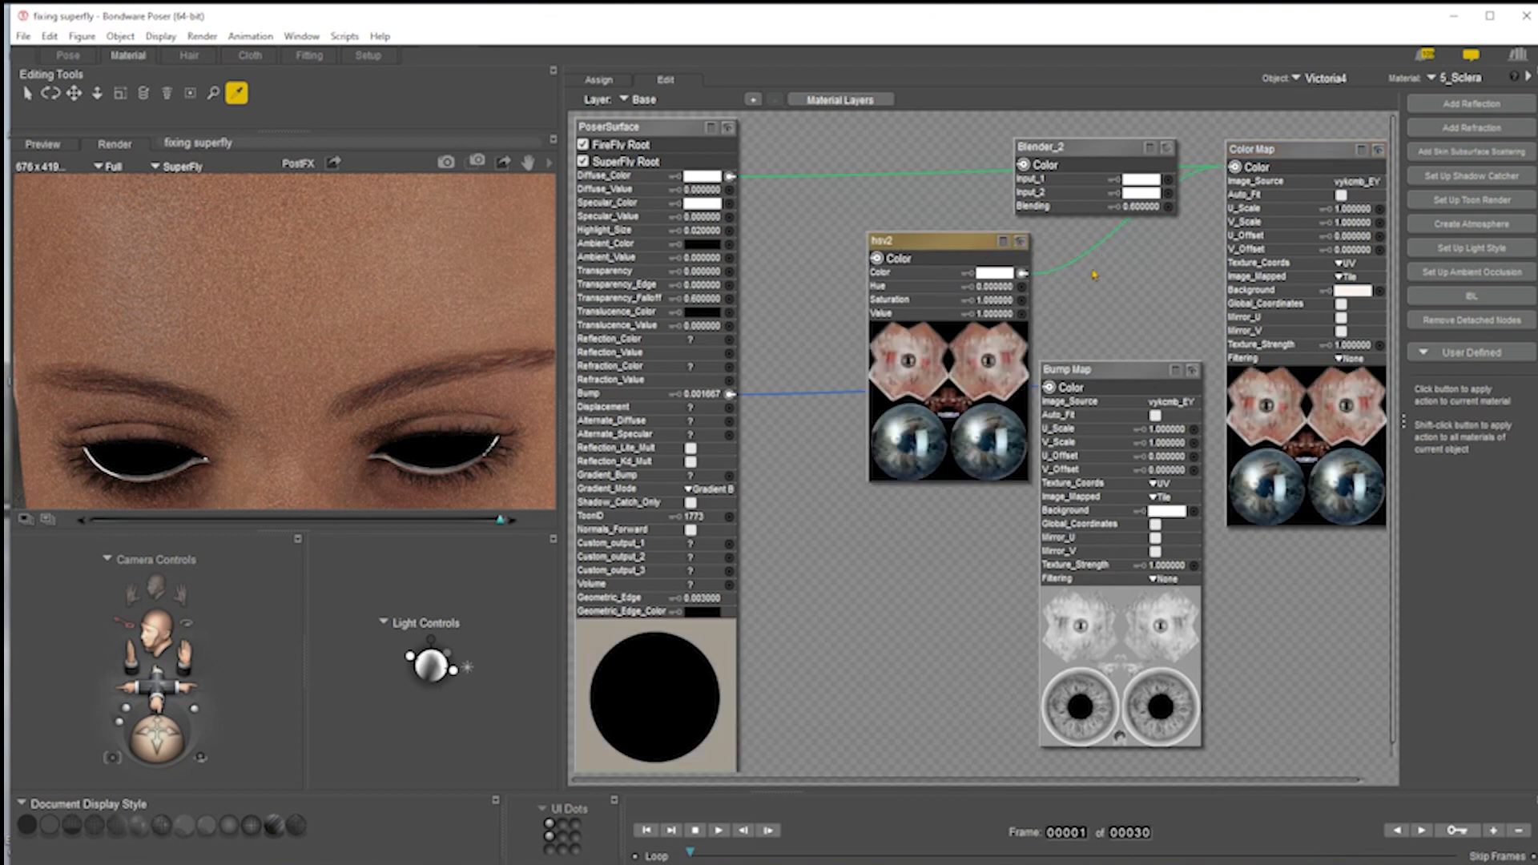
left_click(996, 300)
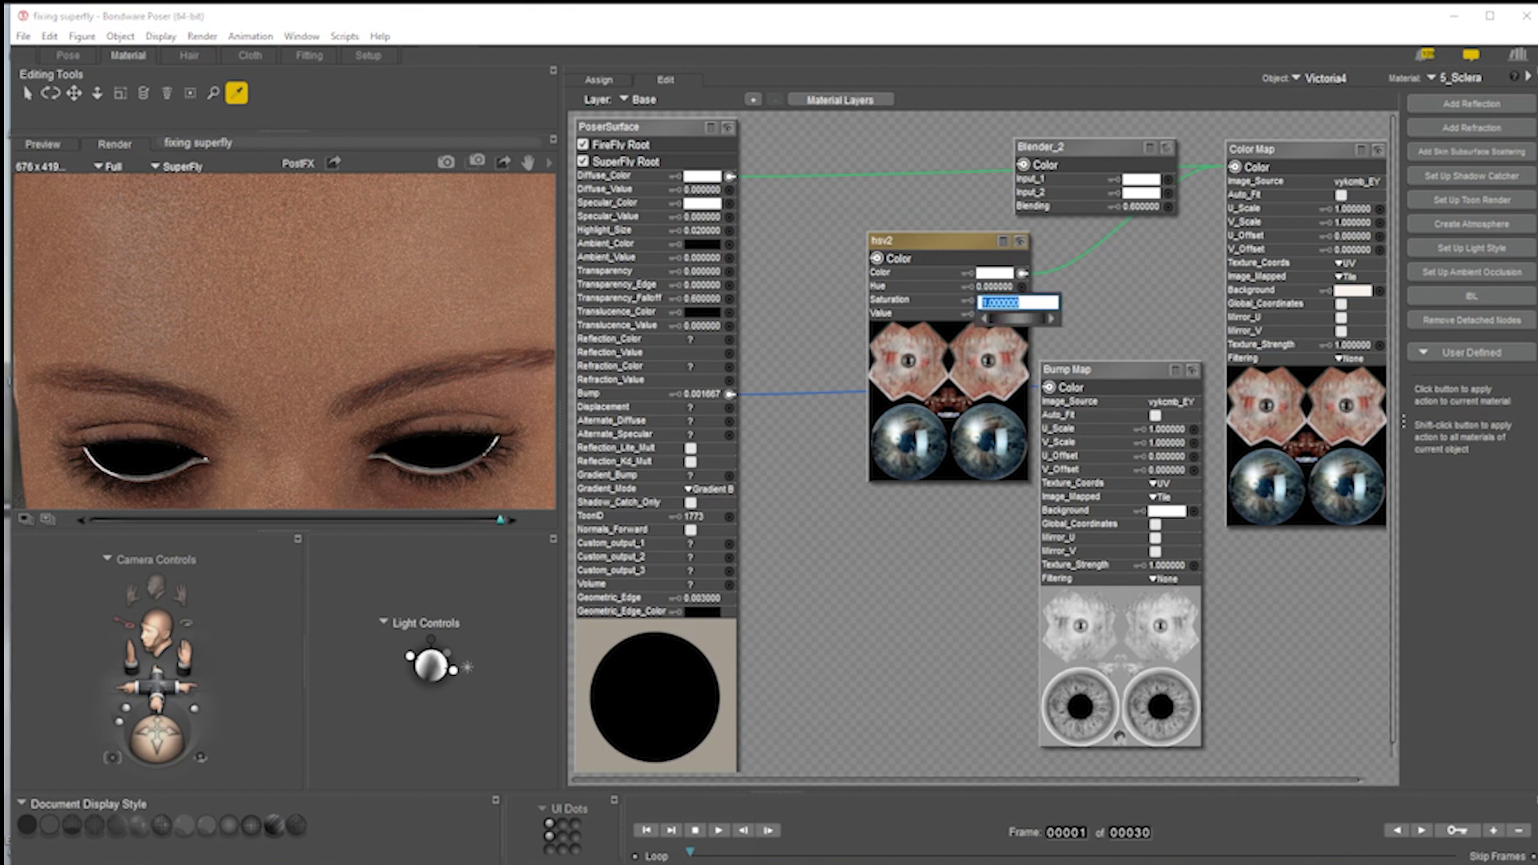
type("0")
key("Return")
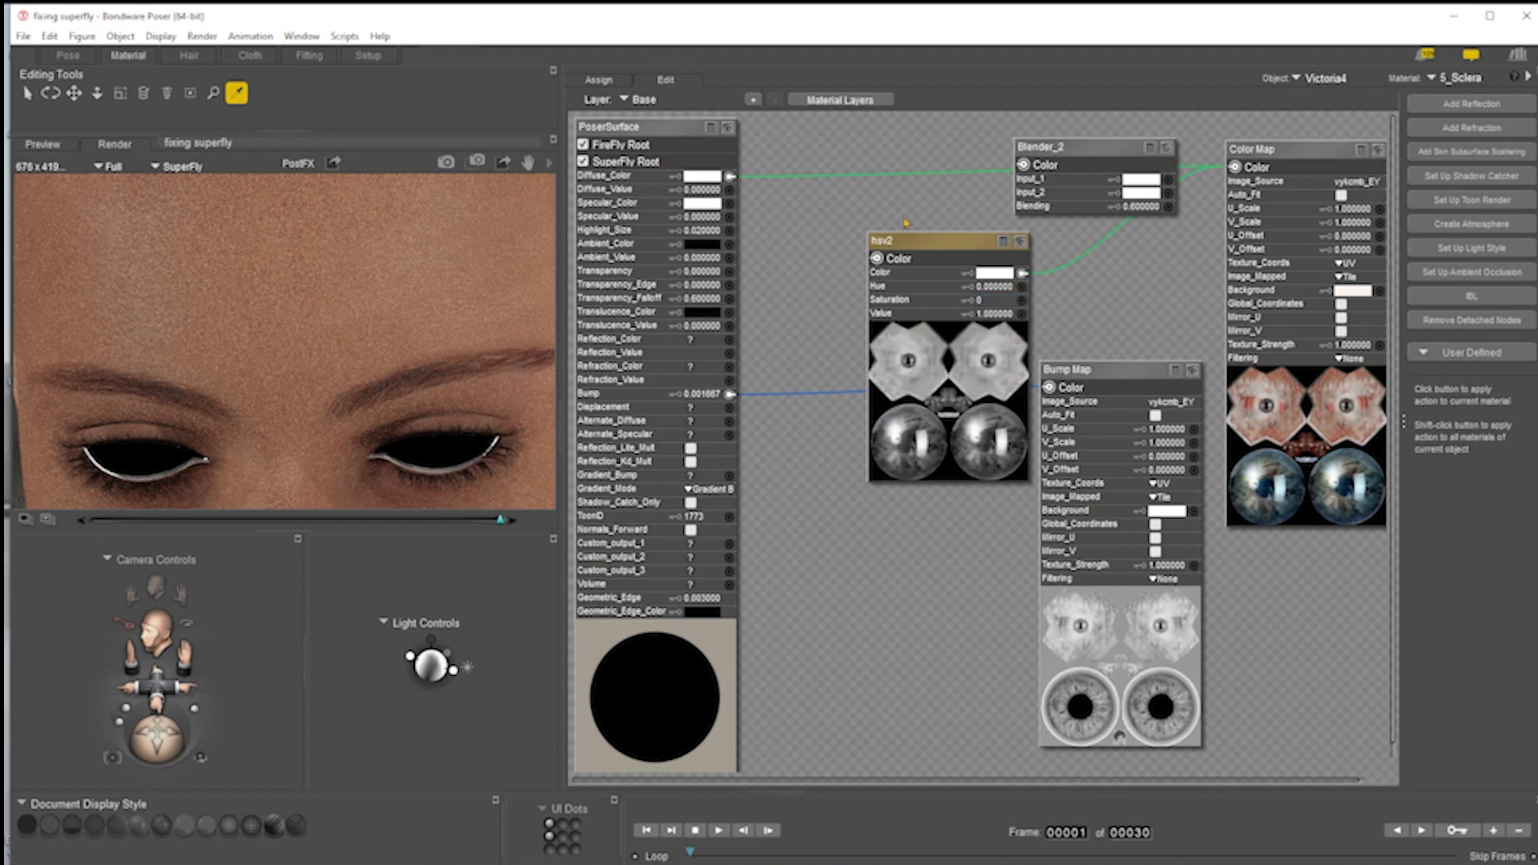
- Connect hsv2 to PoserSurface's Specular_Color, set Specular_Value to 0.5, and render the eyes
left_click_drag(876, 261, 731, 207)
left_click(701, 217)
key("BackSpace")
type(".5")
key("Return")
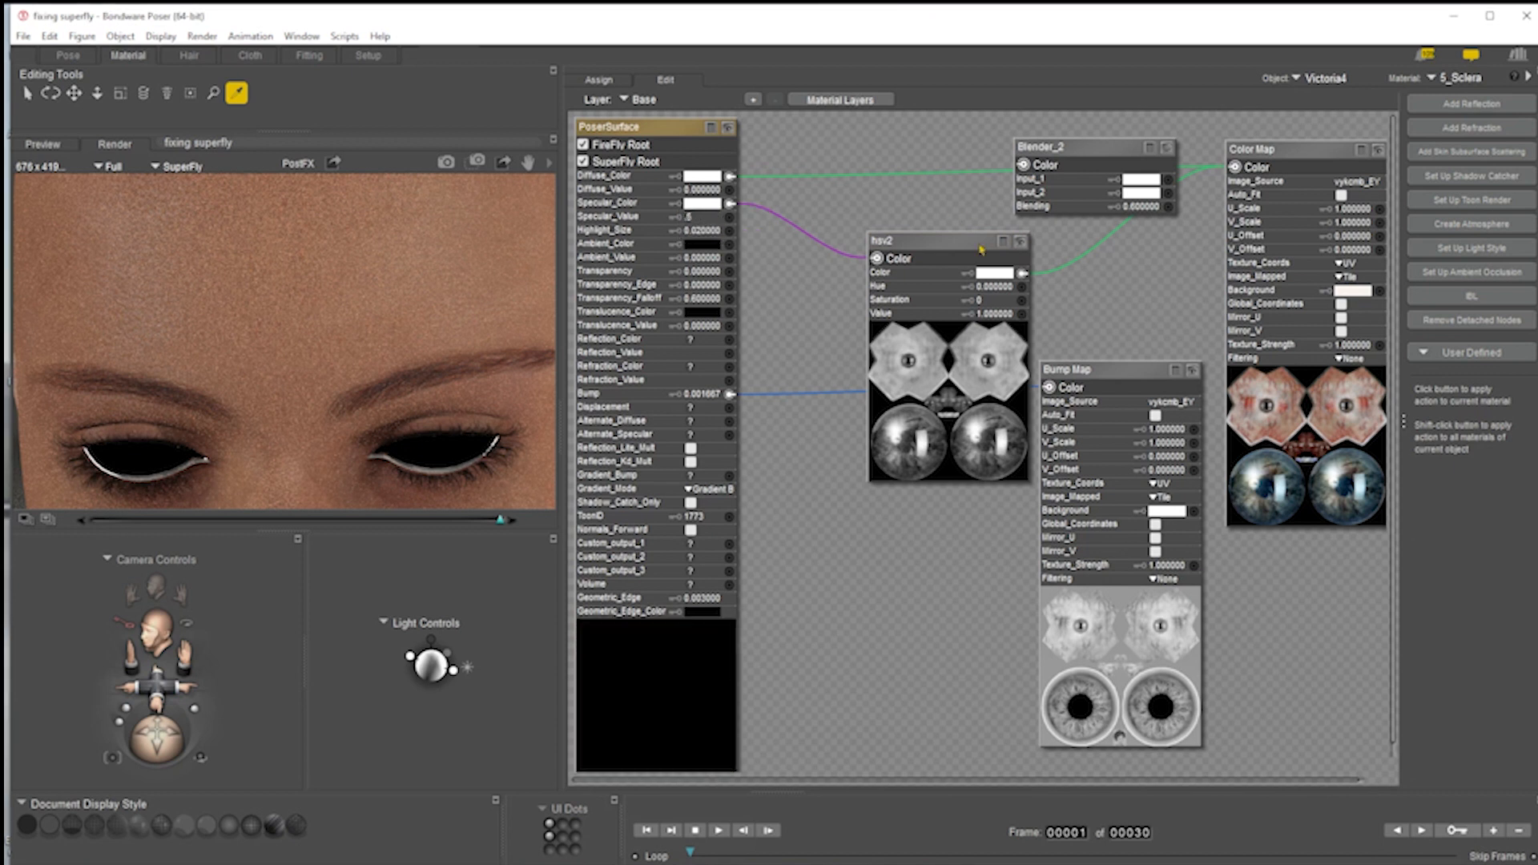
left_click(445, 163)
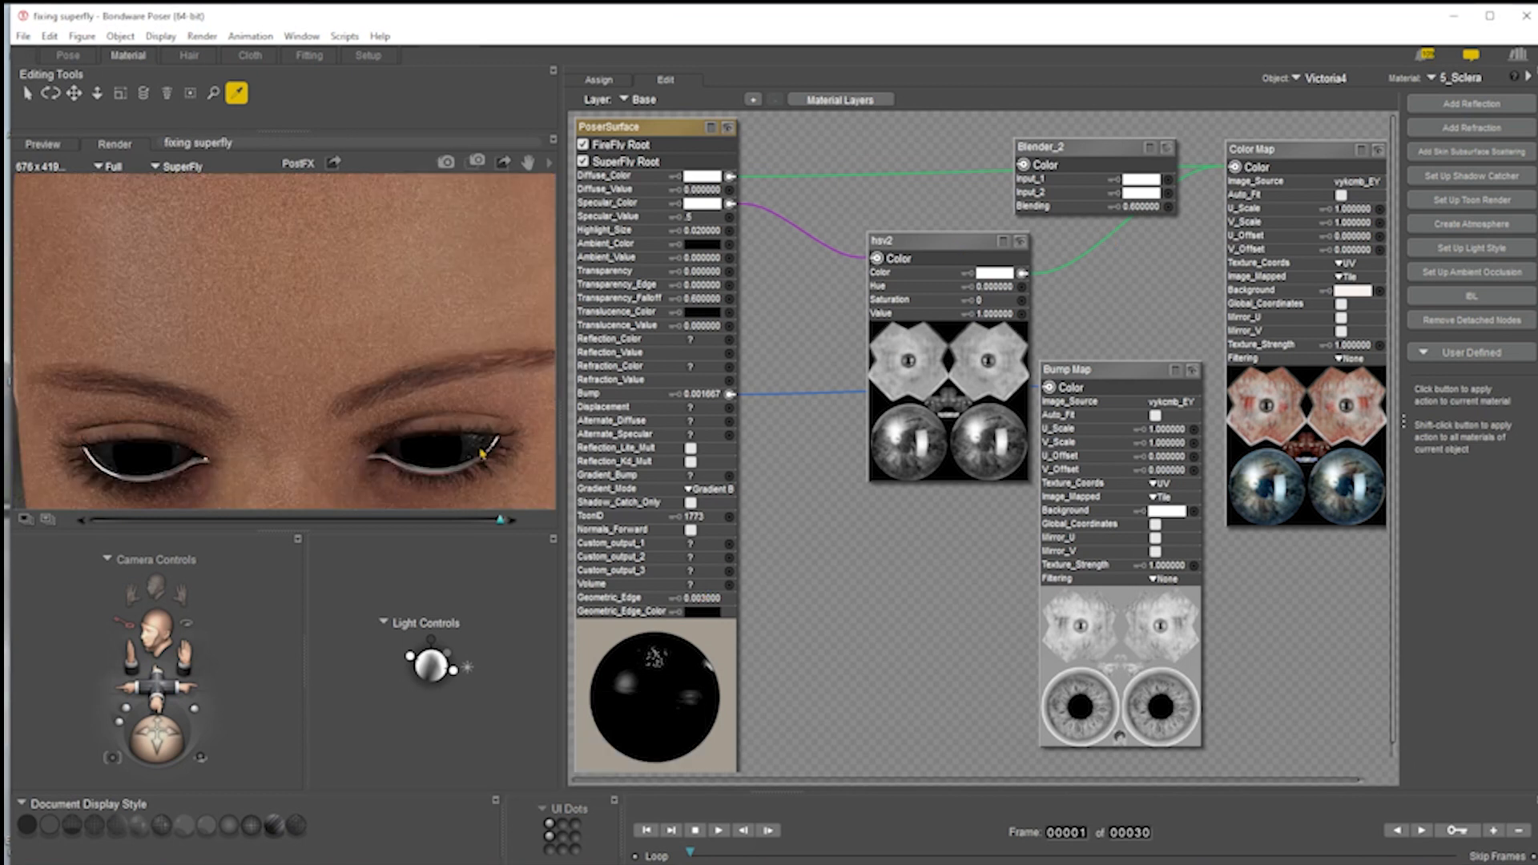
- Set the 5_Sclera material's Diffuse_Value to 1 and render the eyes again
left_click(698, 191)
type("1")
key("Return")
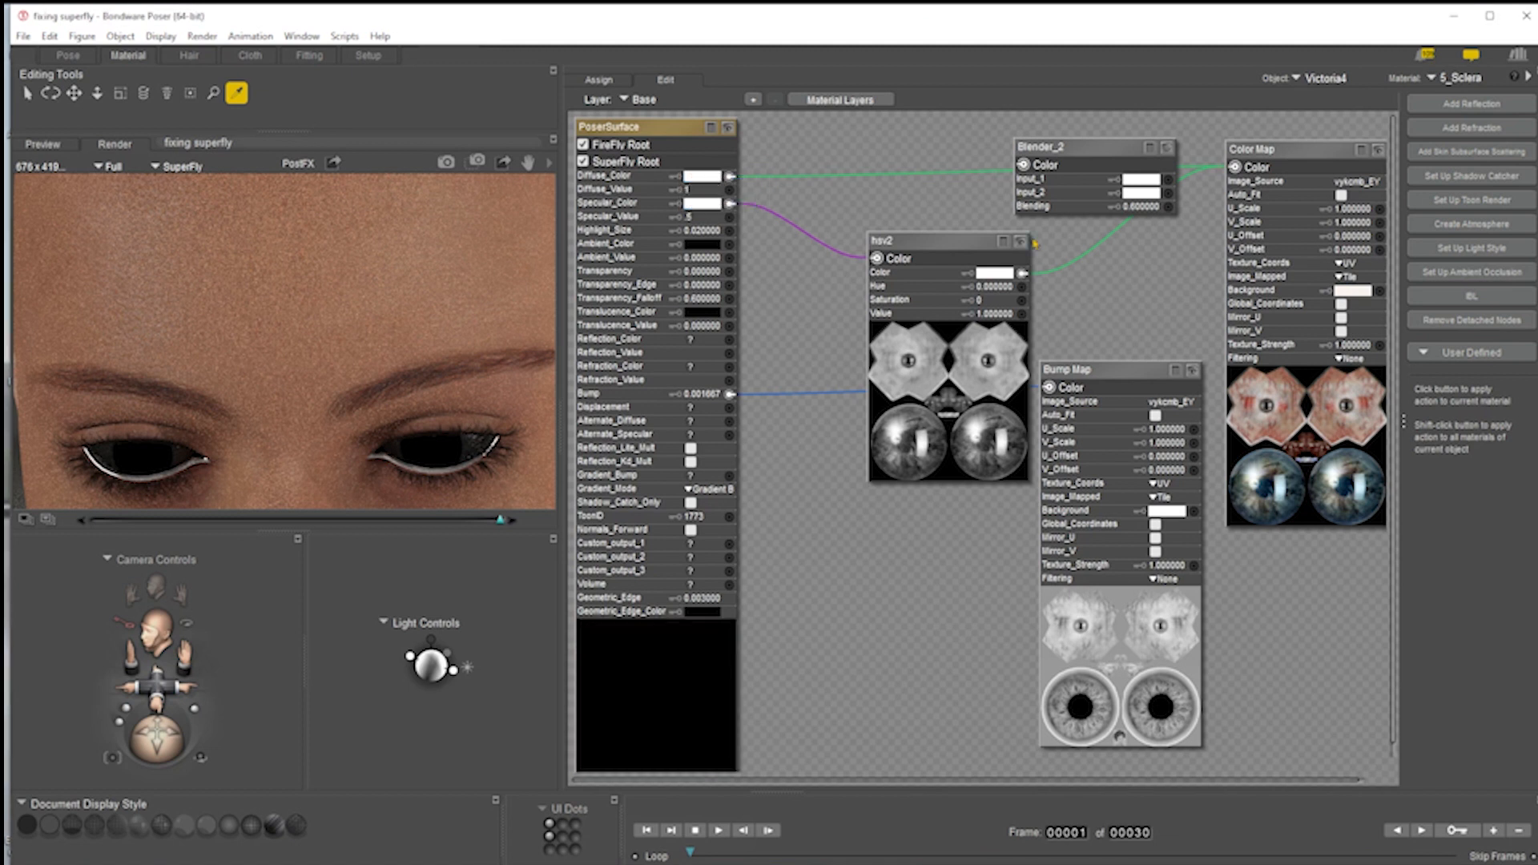
left_click(446, 162)
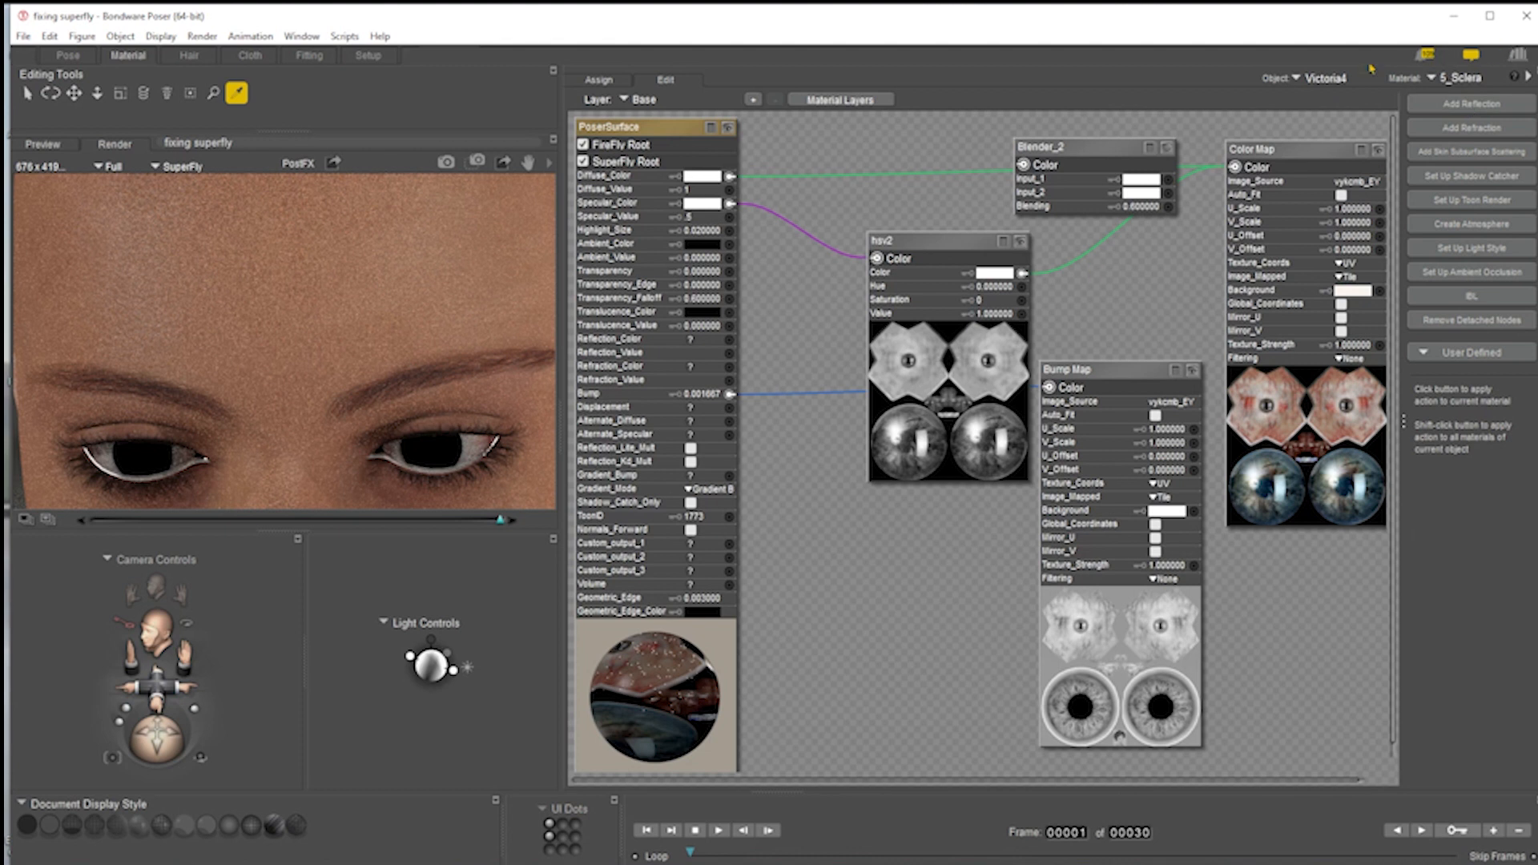
- In the 5_Iris material, move the Color Map node clear and set PoserSurface's Diffuse_Value to 1
left_click(1464, 80)
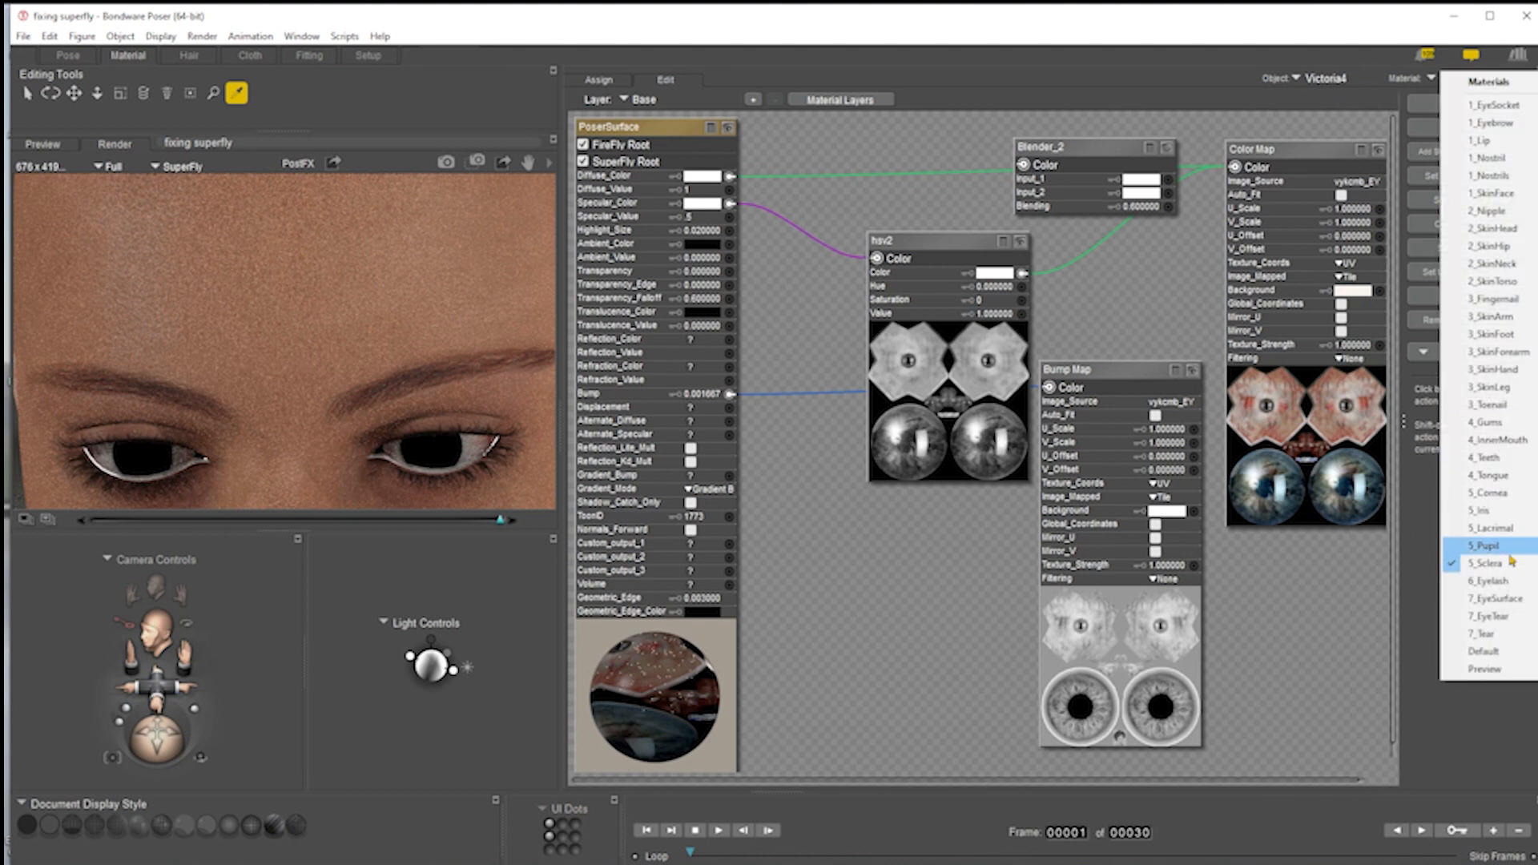
left_click(1483, 511)
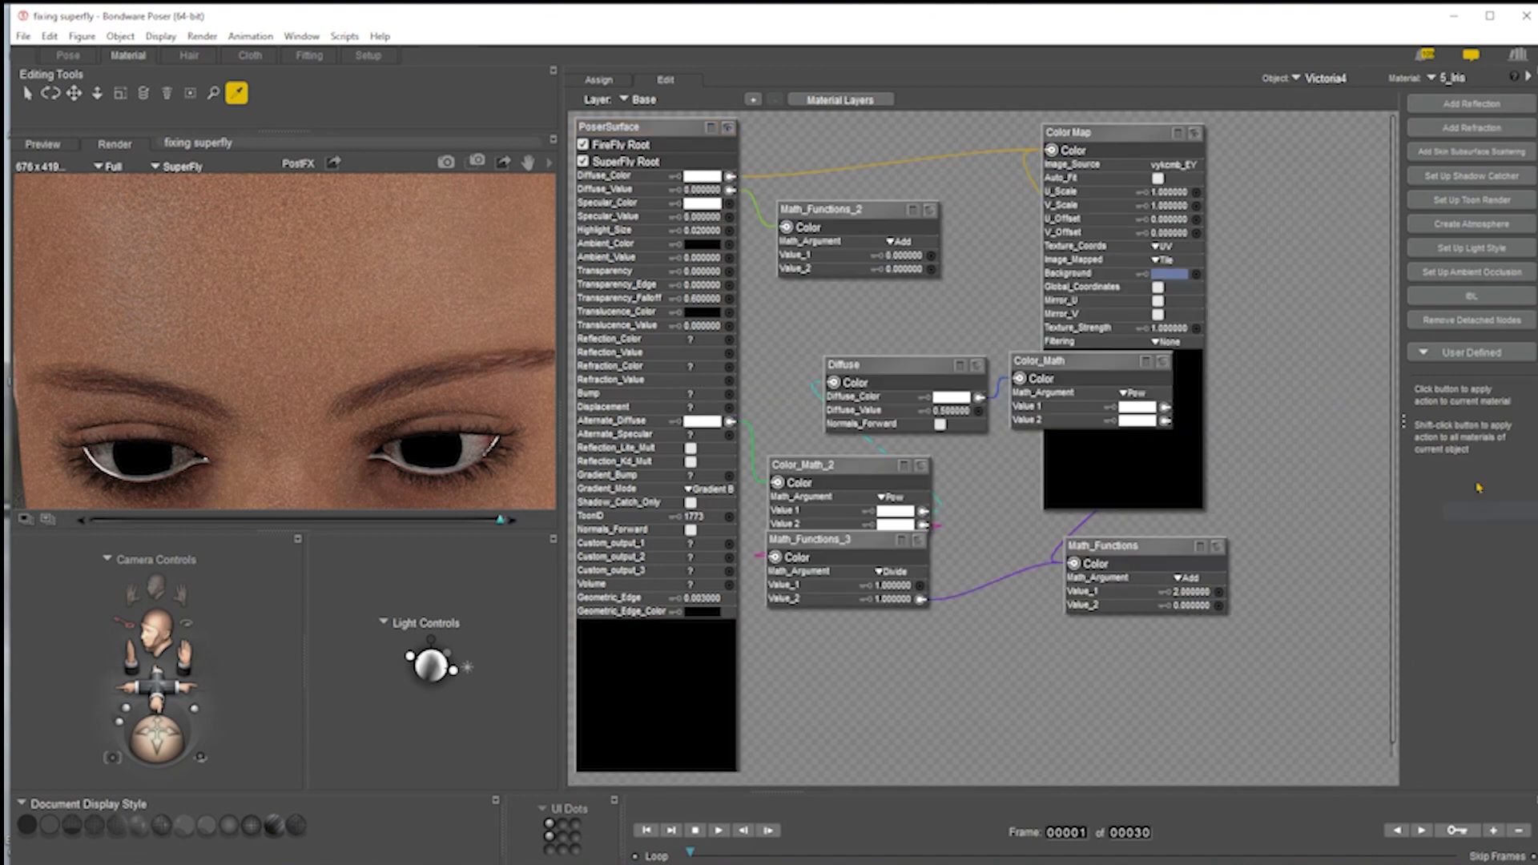
left_click_drag(1101, 135, 1267, 140)
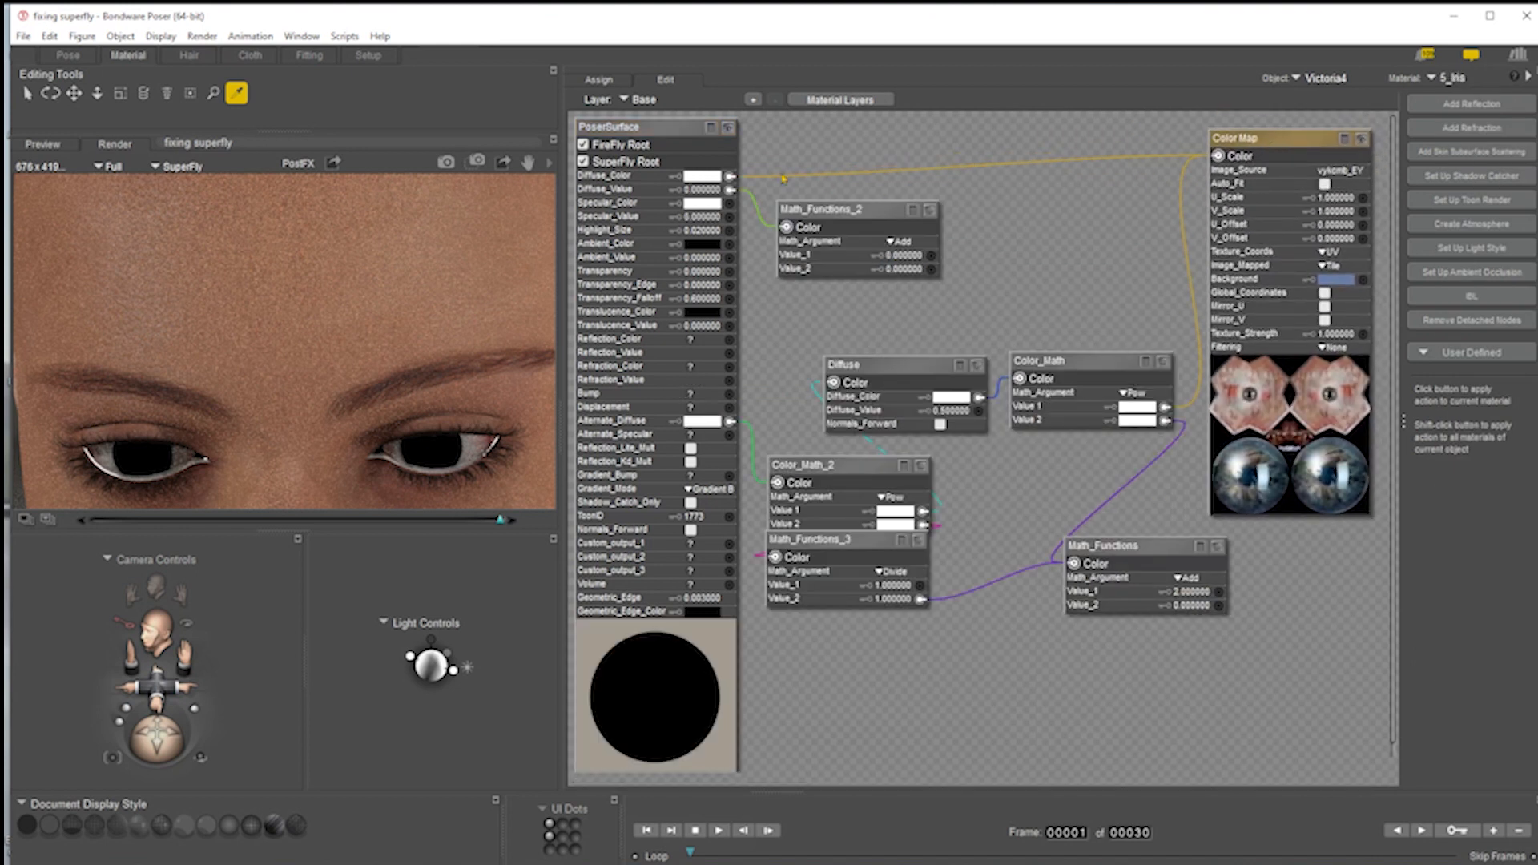
left_click(702, 190)
type("1")
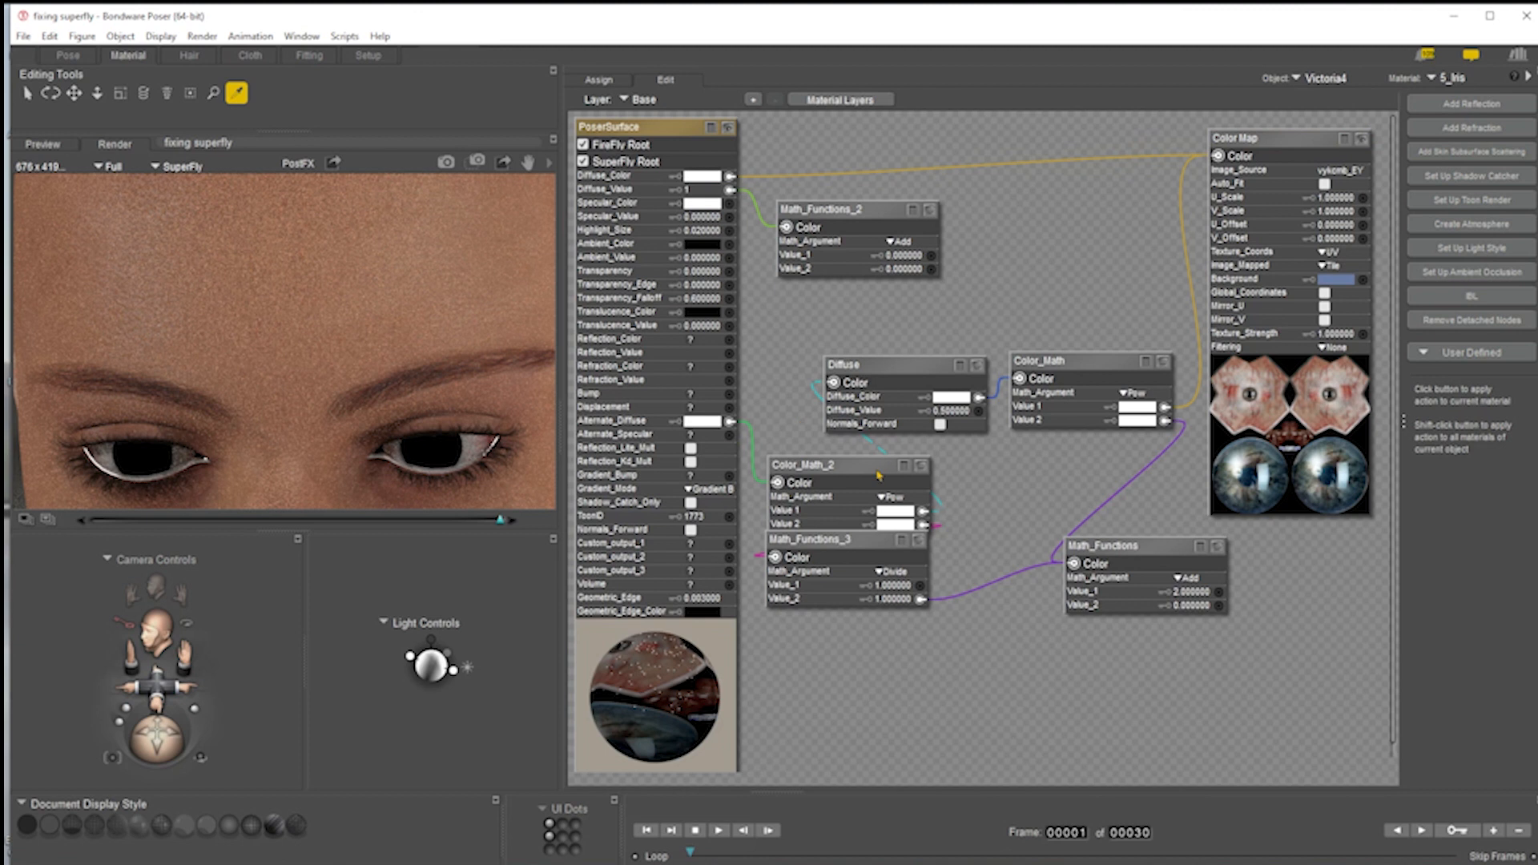
- Delete the Color_Math_2, Math_Functions_3 and Math_Functions_2 nodes from 5_Iris, rendering after each deletion to check the eyes
left_click_drag(807, 443, 864, 638)
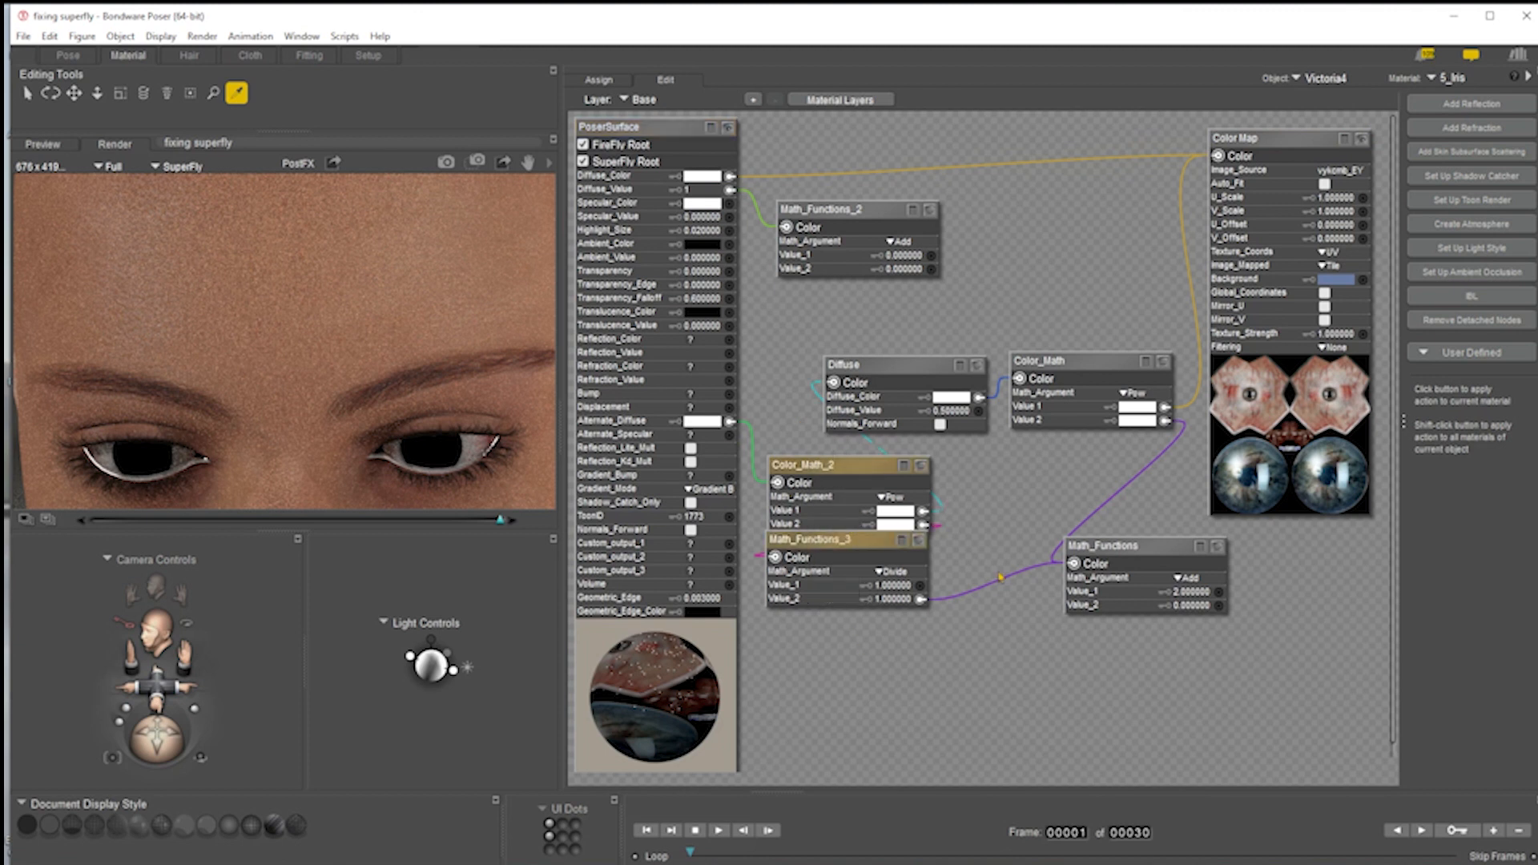
key("Delete")
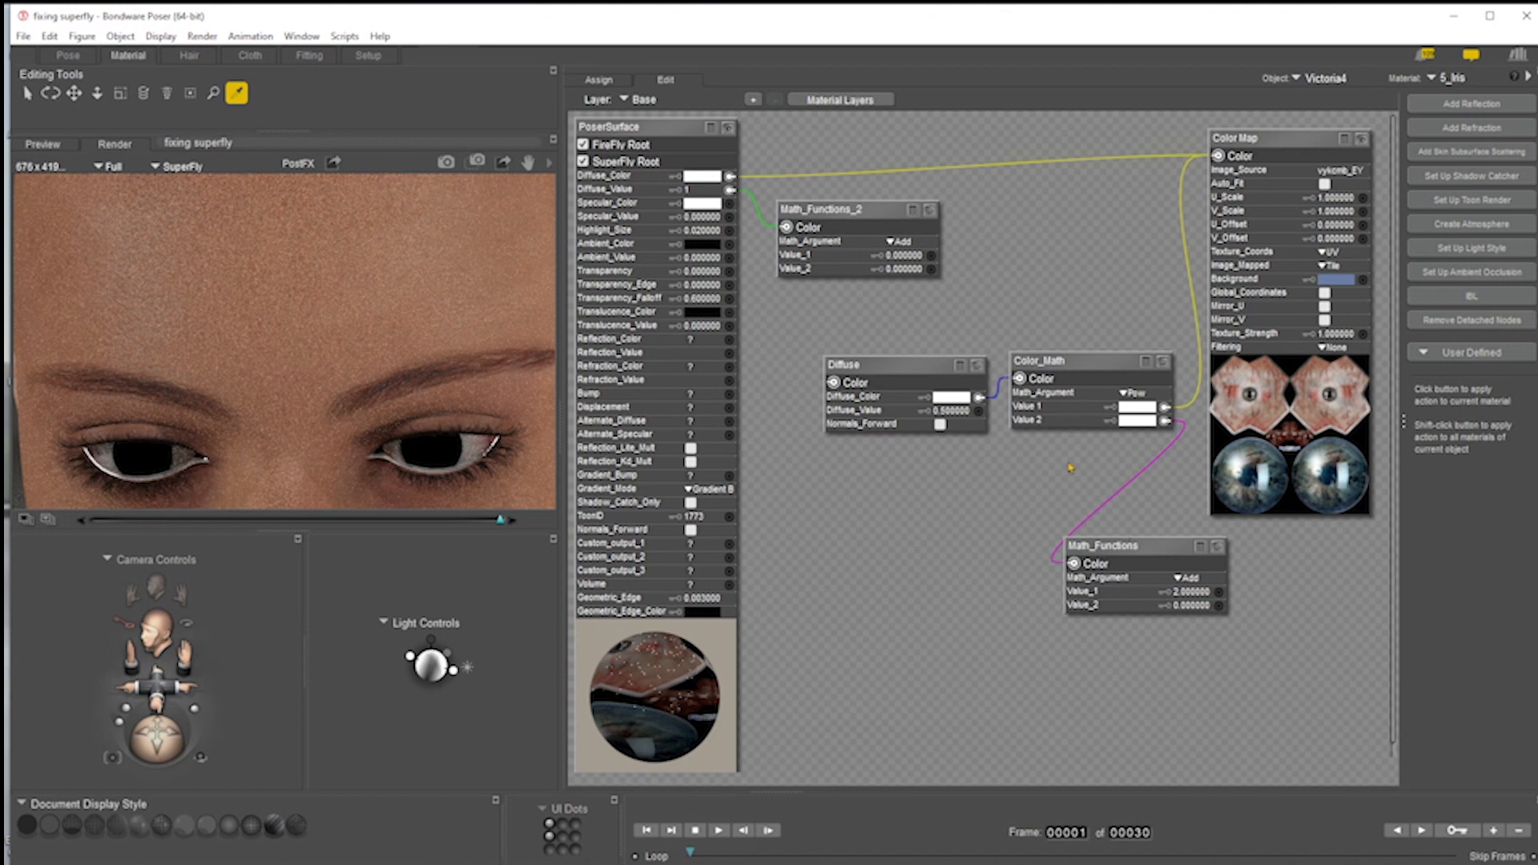
left_click(467, 164)
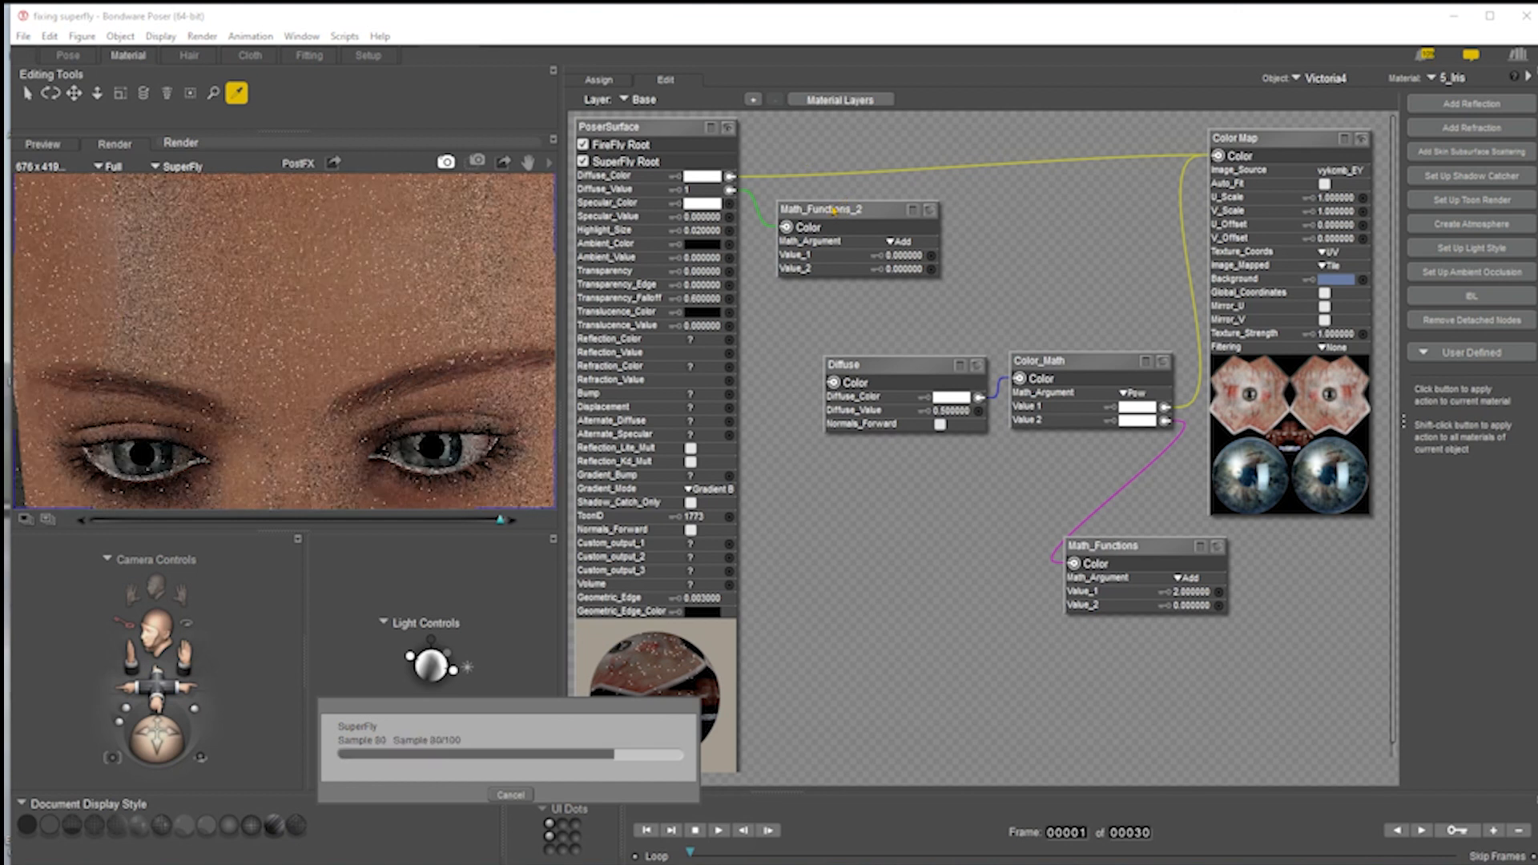
left_click(833, 211)
key("Delete")
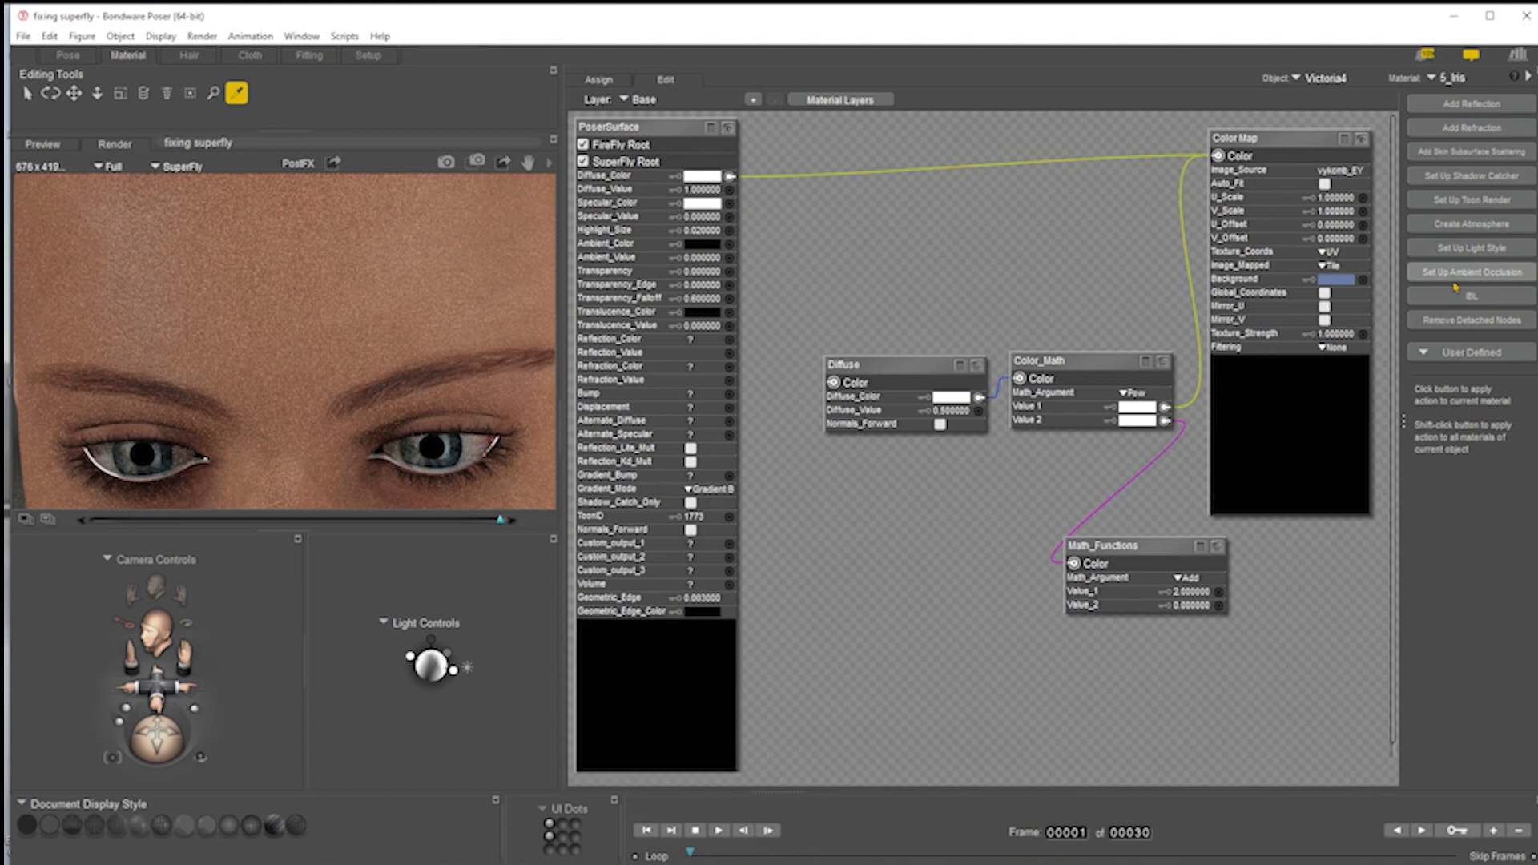
left_click(446, 162)
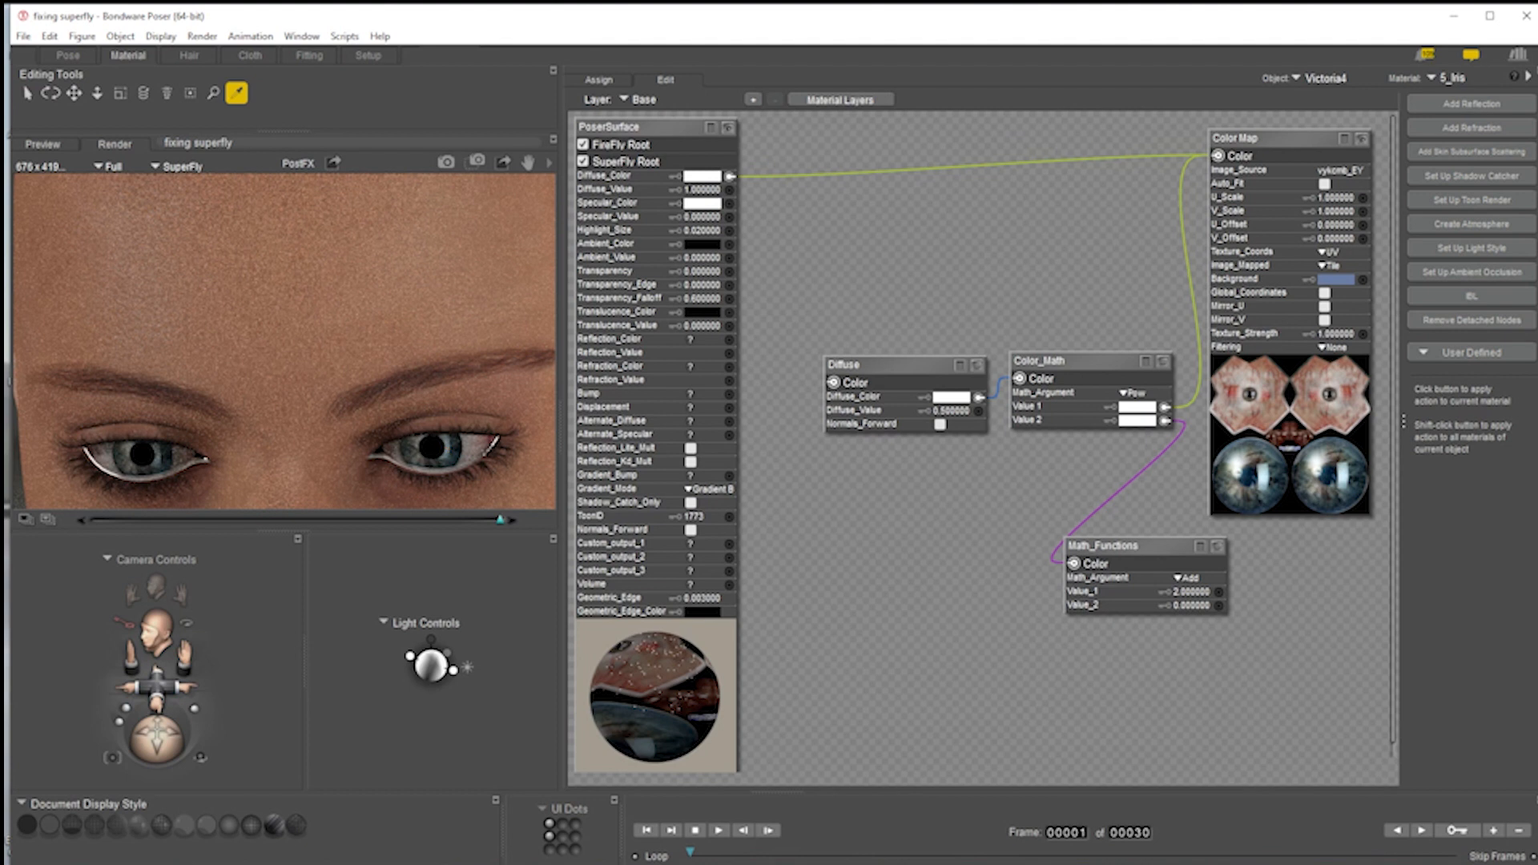
- Reframe the Face Camera to show the face from forehead to lips and render it in SuperFly
left_click(446, 235)
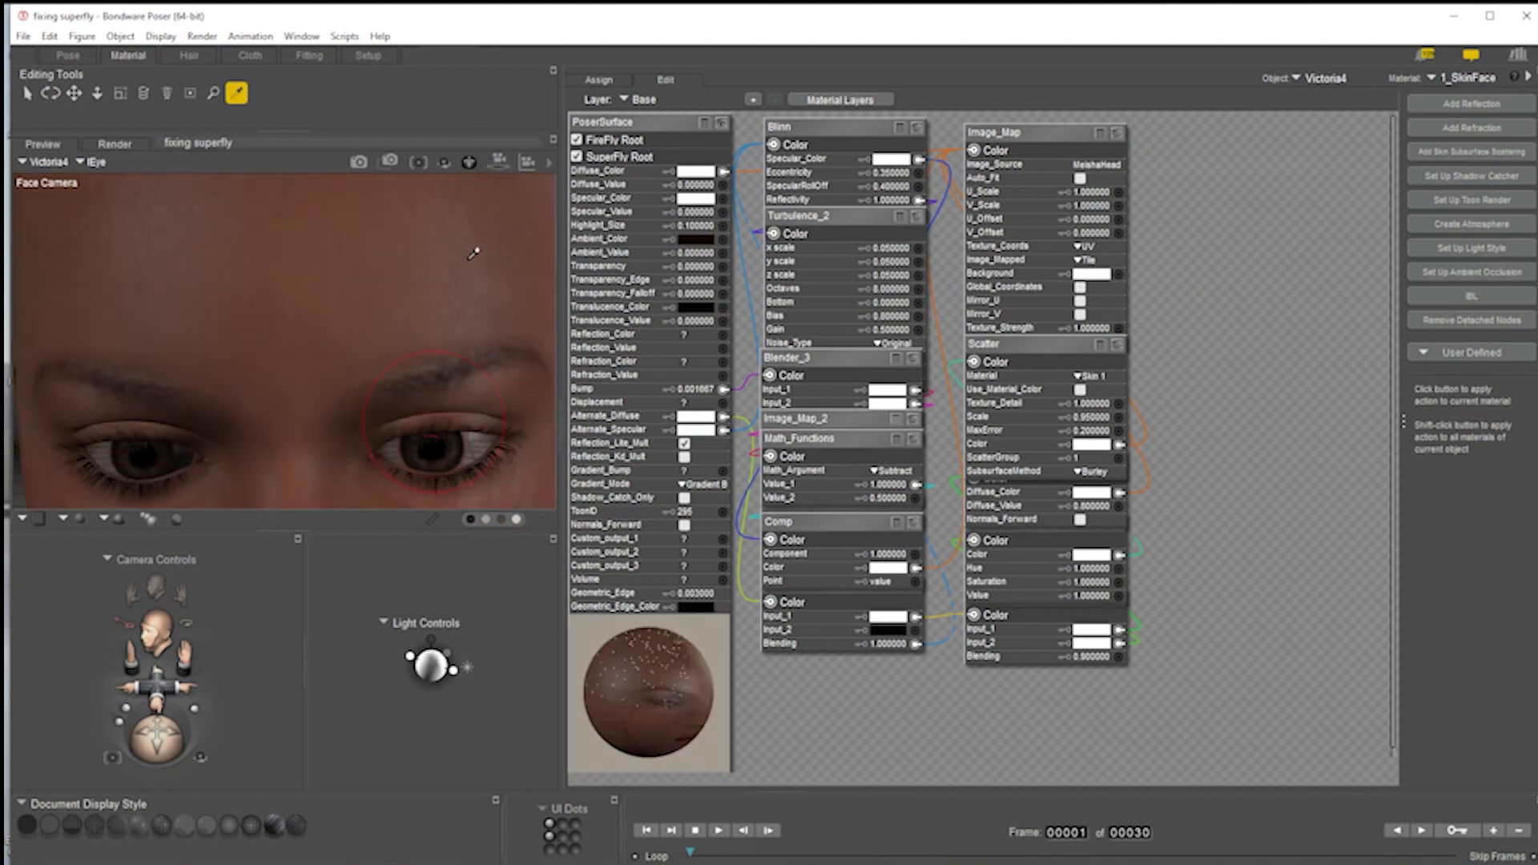
left_click_drag(497, 162, 497, 221)
left_click_drag(469, 162, 468, 131)
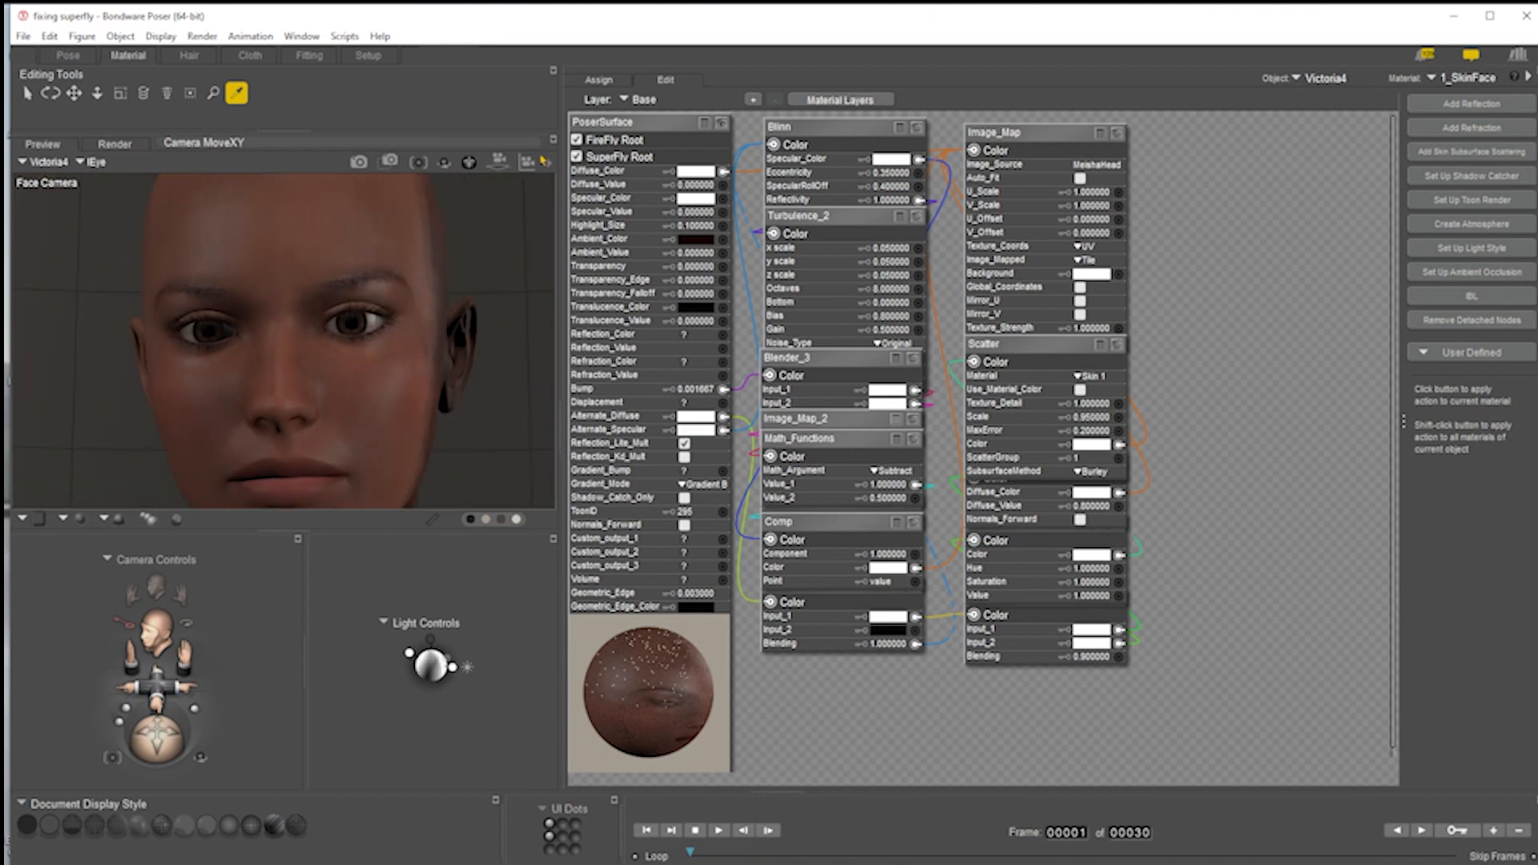
left_click(357, 164)
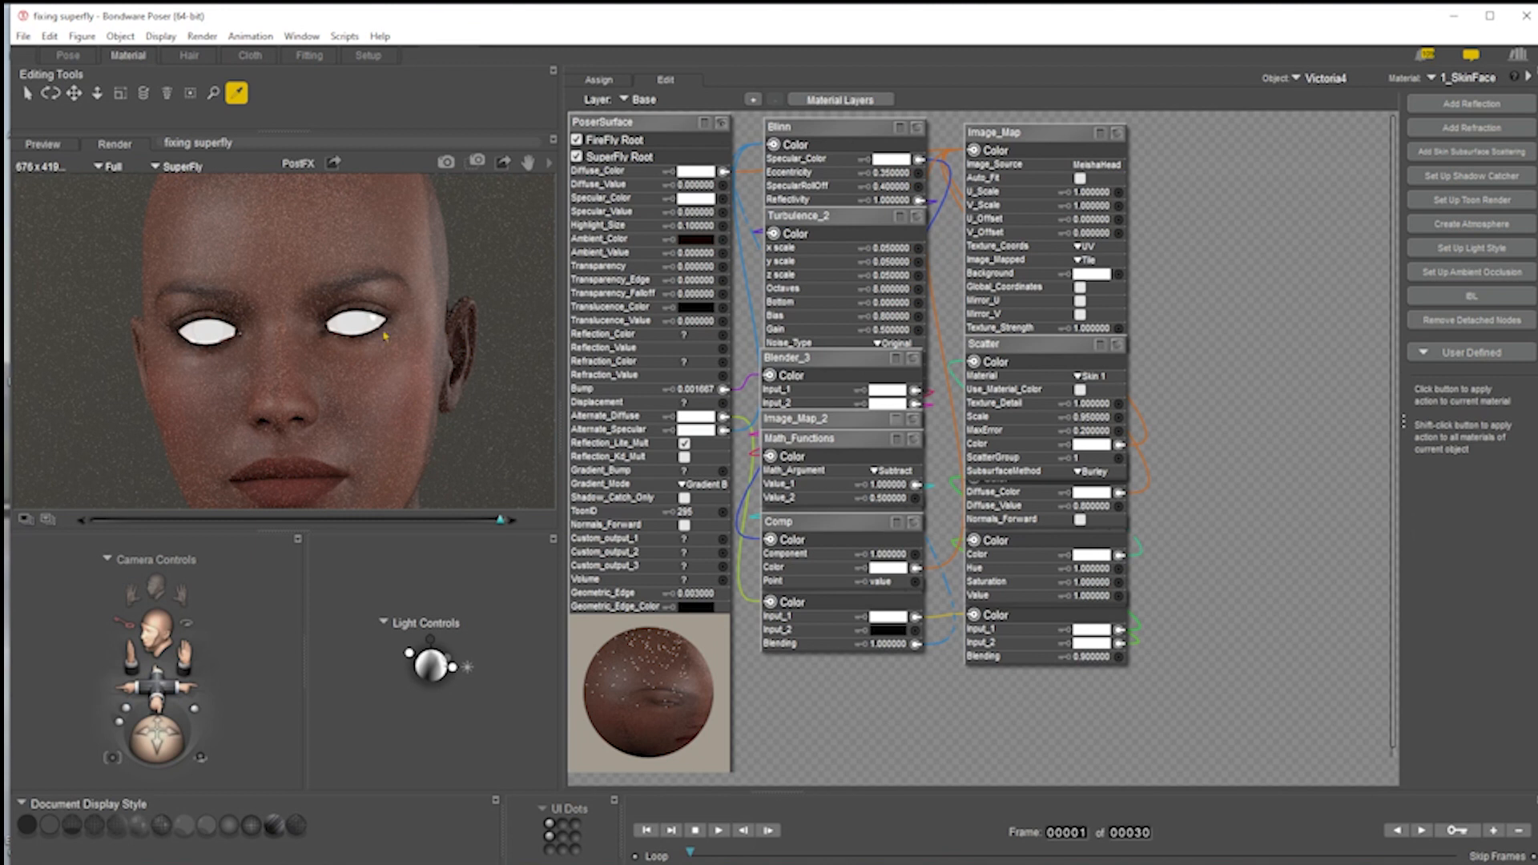
- Delete all nodes attached to PoserSurface in the 7_EyeSurface material
left_click(1463, 75)
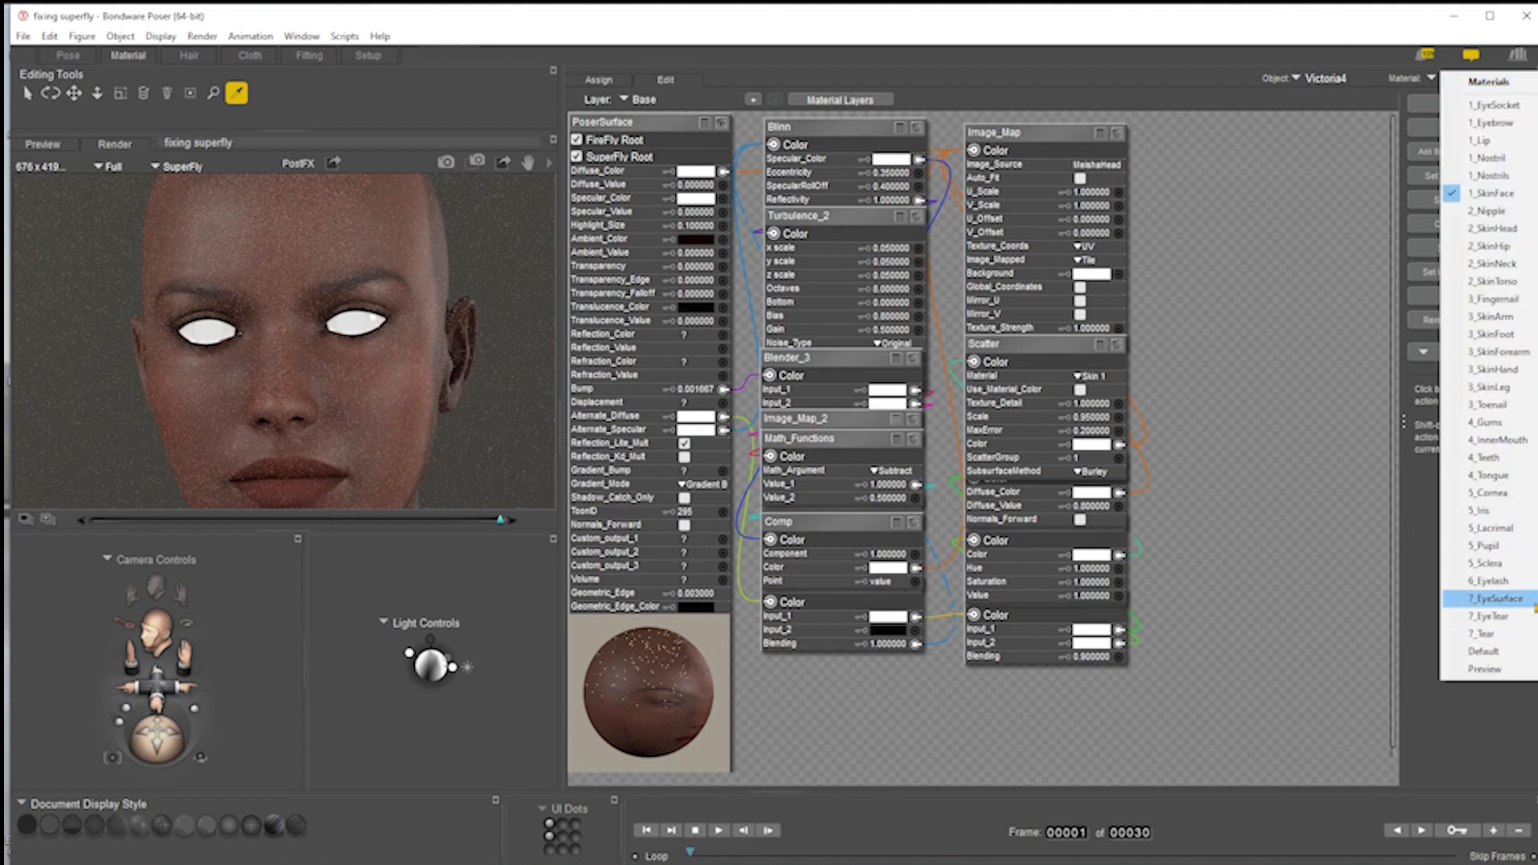
left_click(1495, 598)
left_click_drag(810, 258, 1184, 213)
left_click_drag(828, 194, 910, 203)
left_click_drag(1358, 142, 938, 382)
key("Delete")
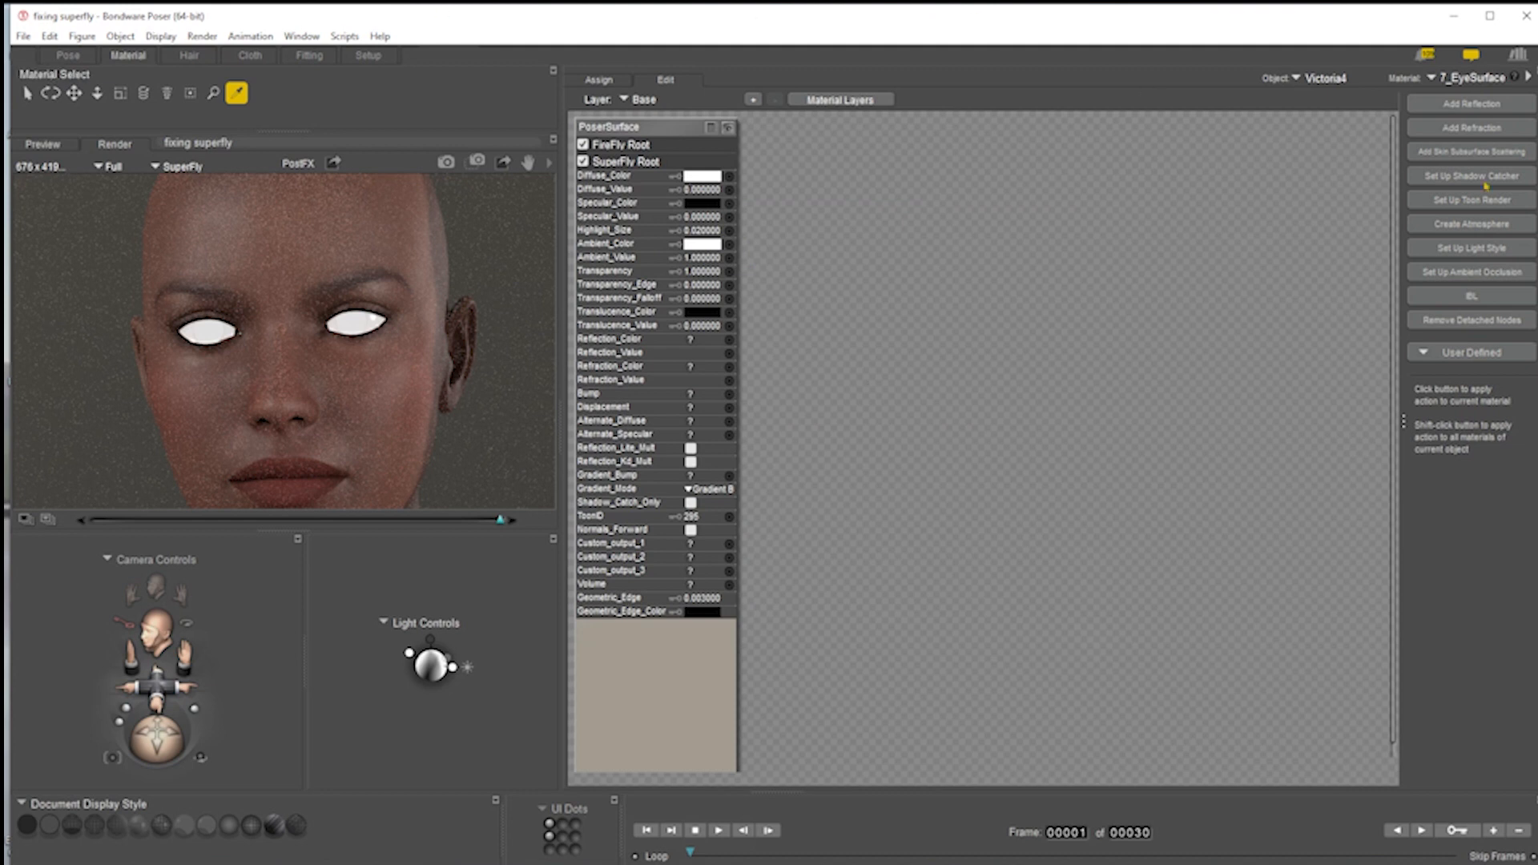
- Spread out and delete the Color_Math, Glossy and Image_Map nodes of the 5_Cornea material, and render the face
left_click(1458, 76)
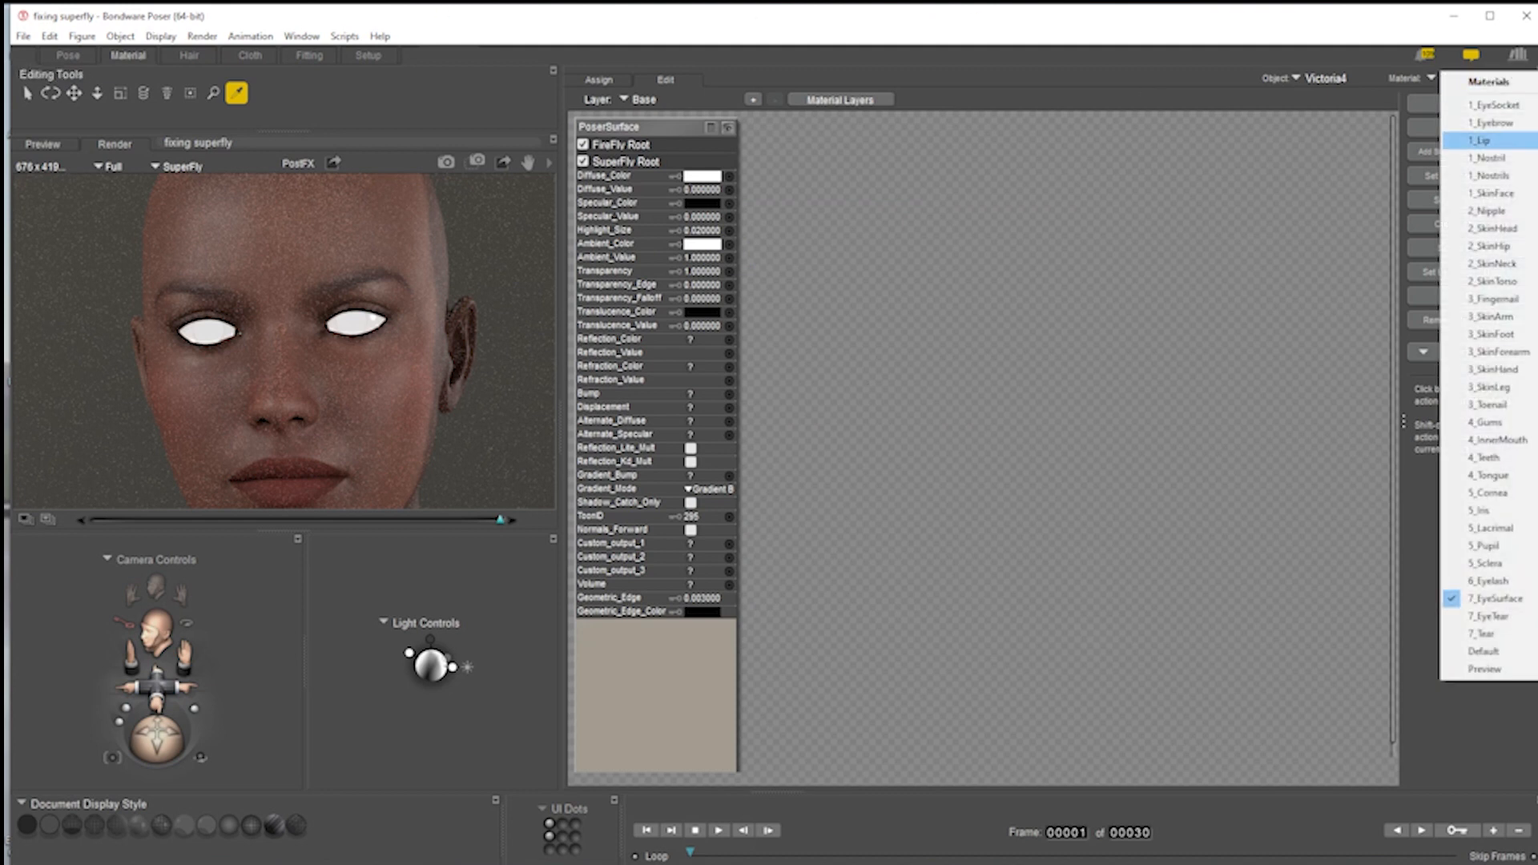
left_click(1512, 492)
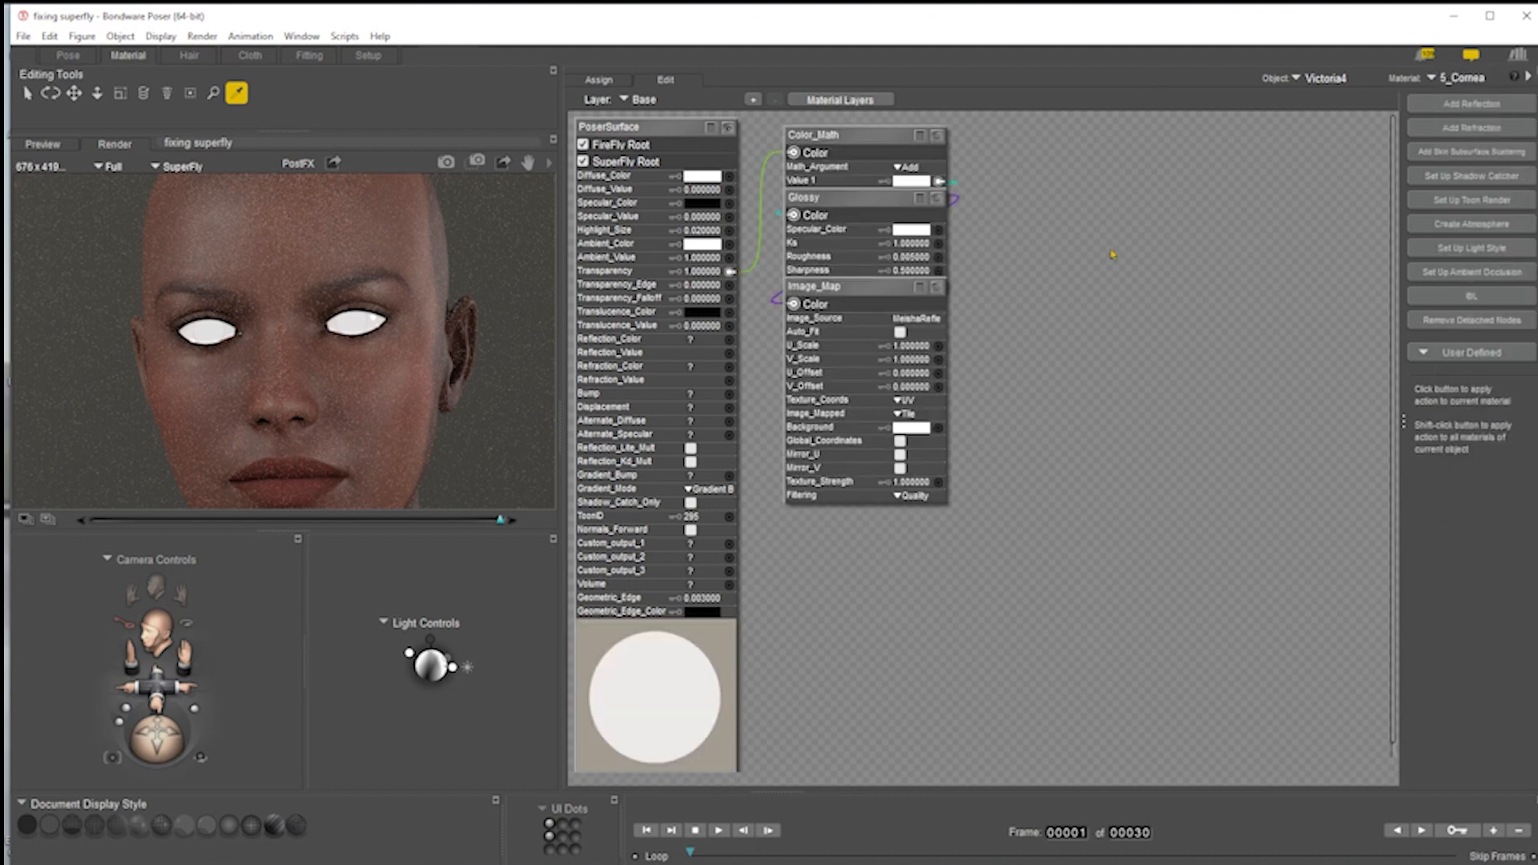
left_click(849, 215)
left_click_drag(853, 199, 1200, 186)
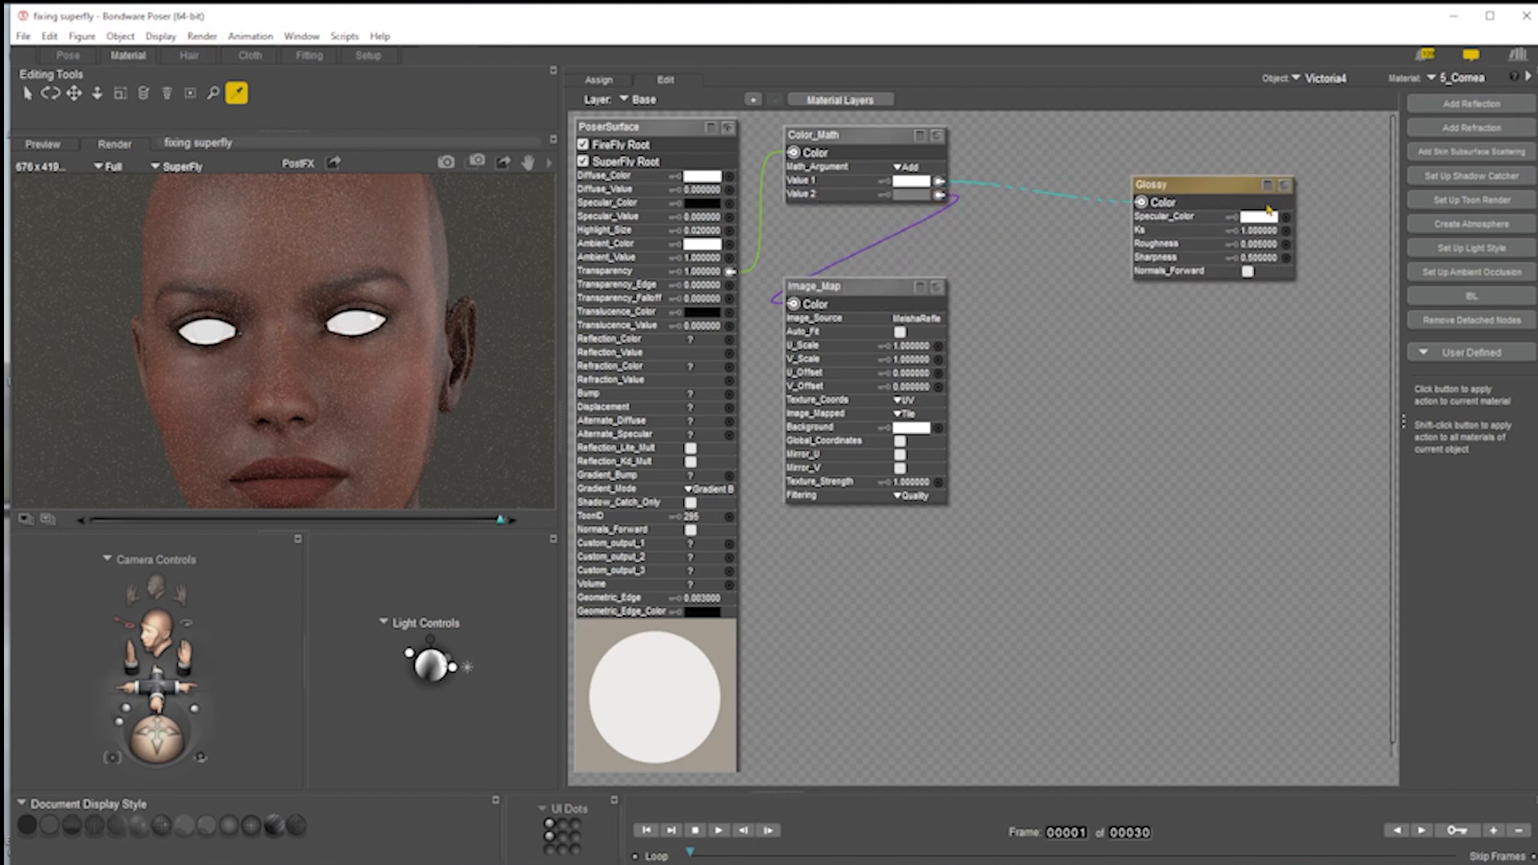
left_click_drag(855, 293, 1134, 350)
left_click(1214, 346)
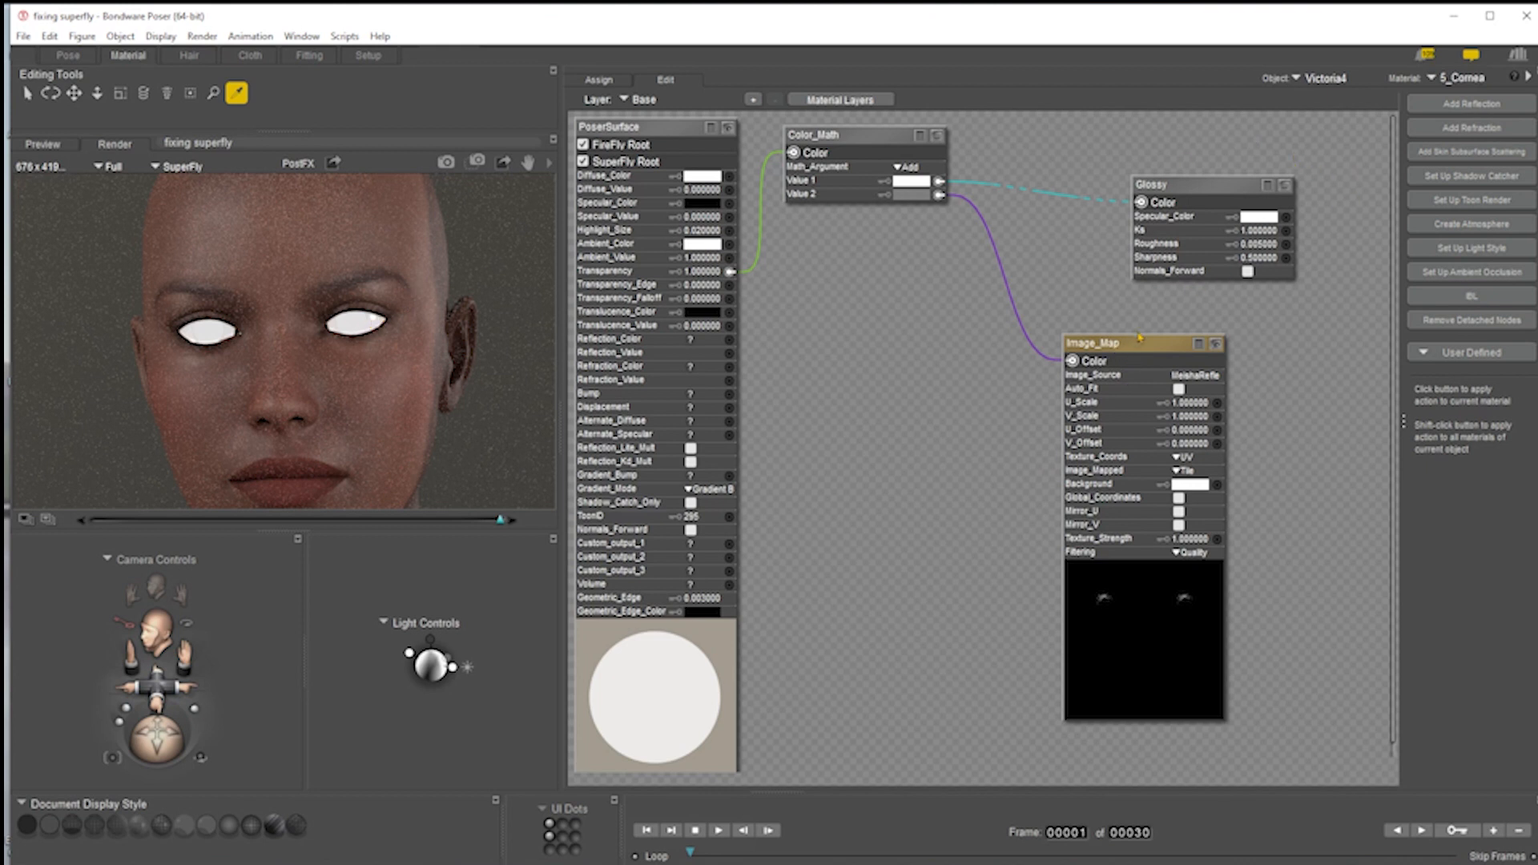
left_click_drag(1235, 126, 816, 493)
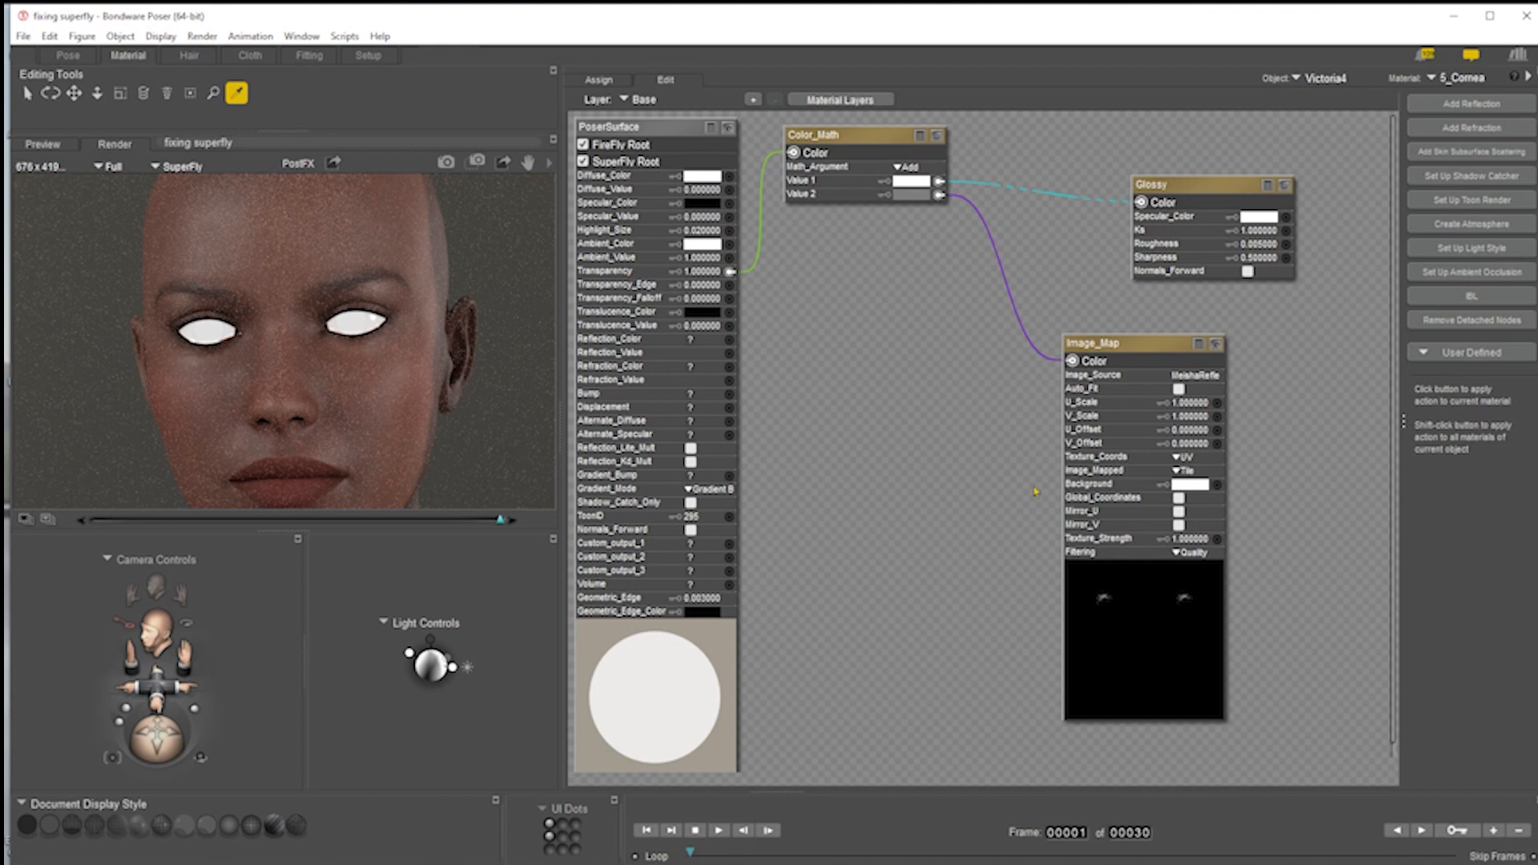
key("Delete")
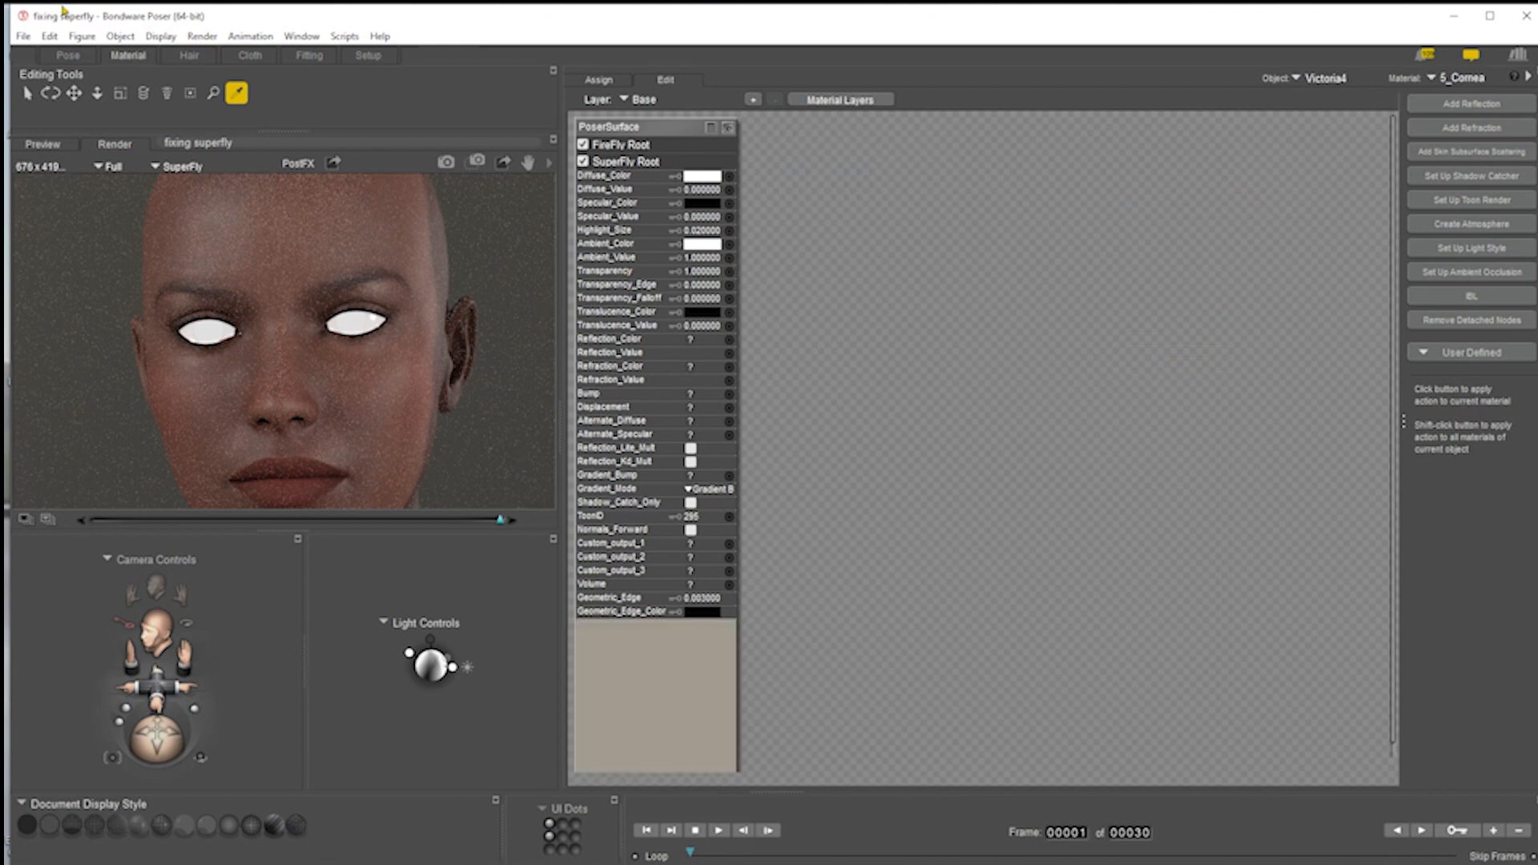
left_click(446, 164)
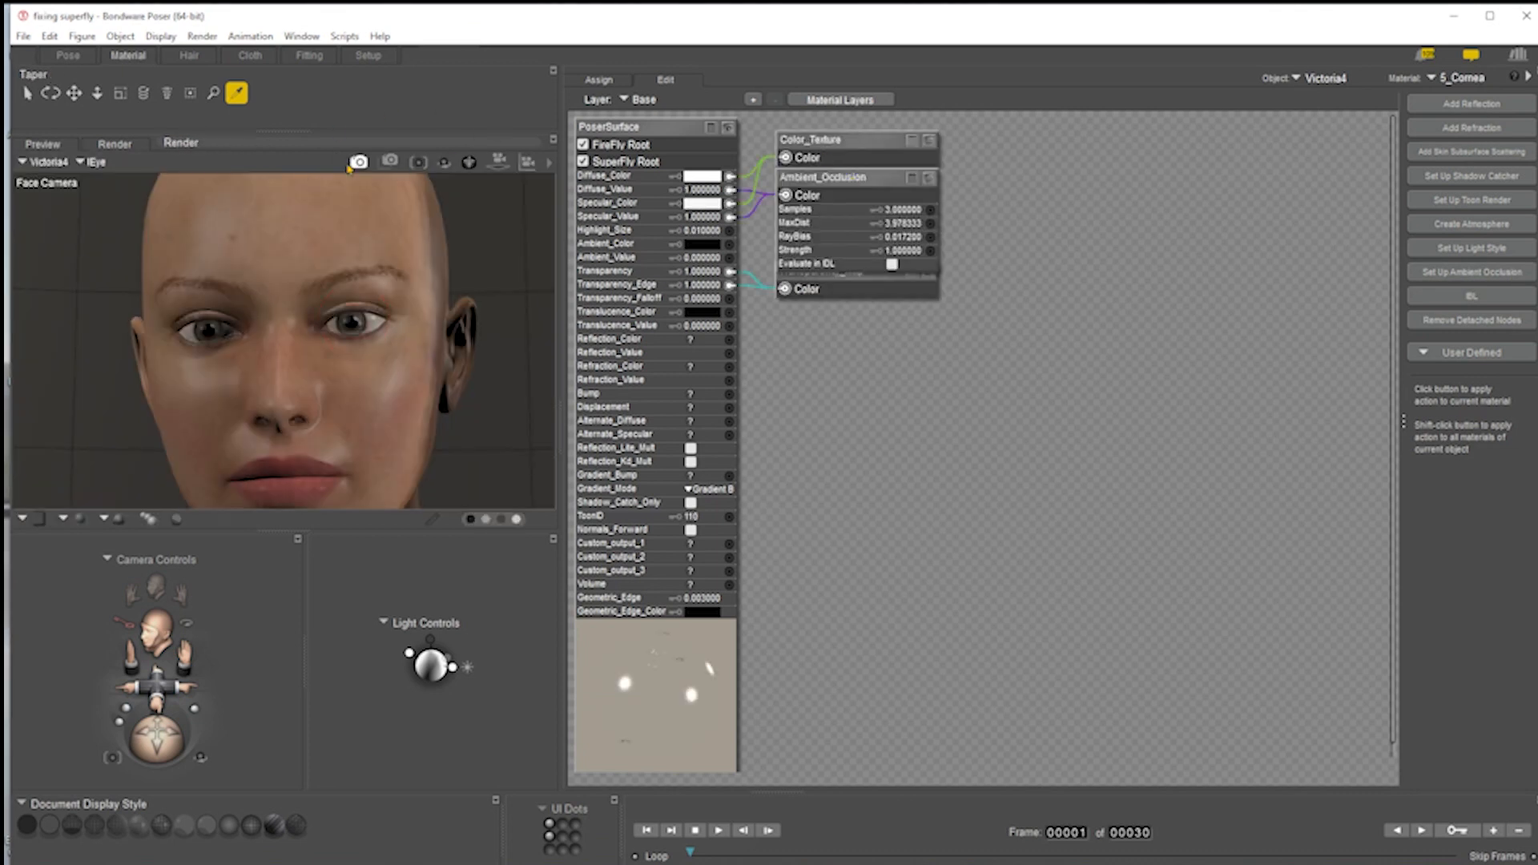
- Render the face with the newly applied skin and move 5_Cornea's Ambient_Occlusion node clear to examine its connections
key("ctrl+r")
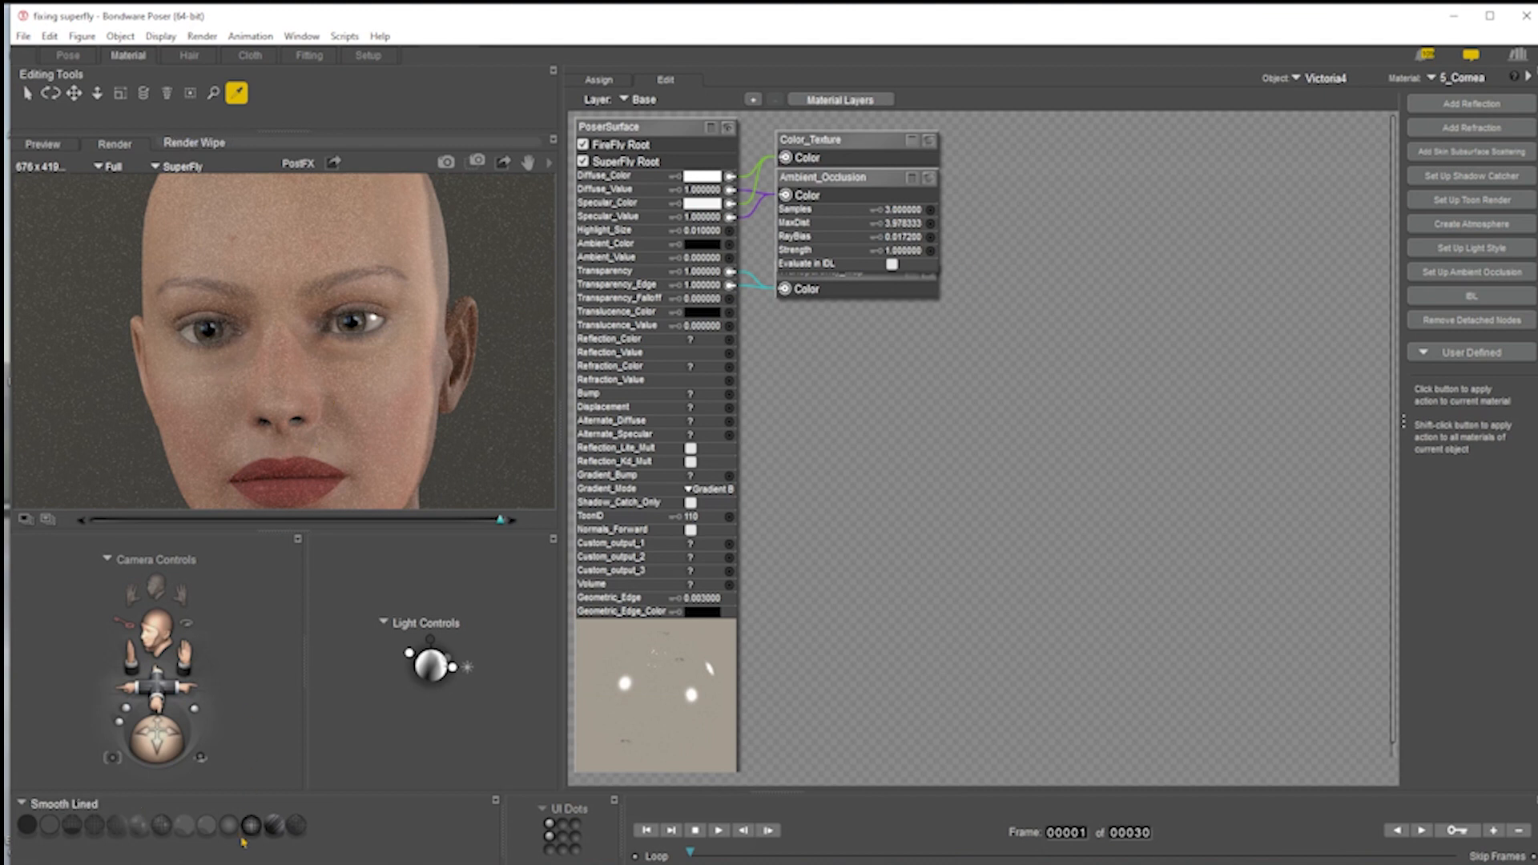
left_click_drag(835, 177, 1178, 181)
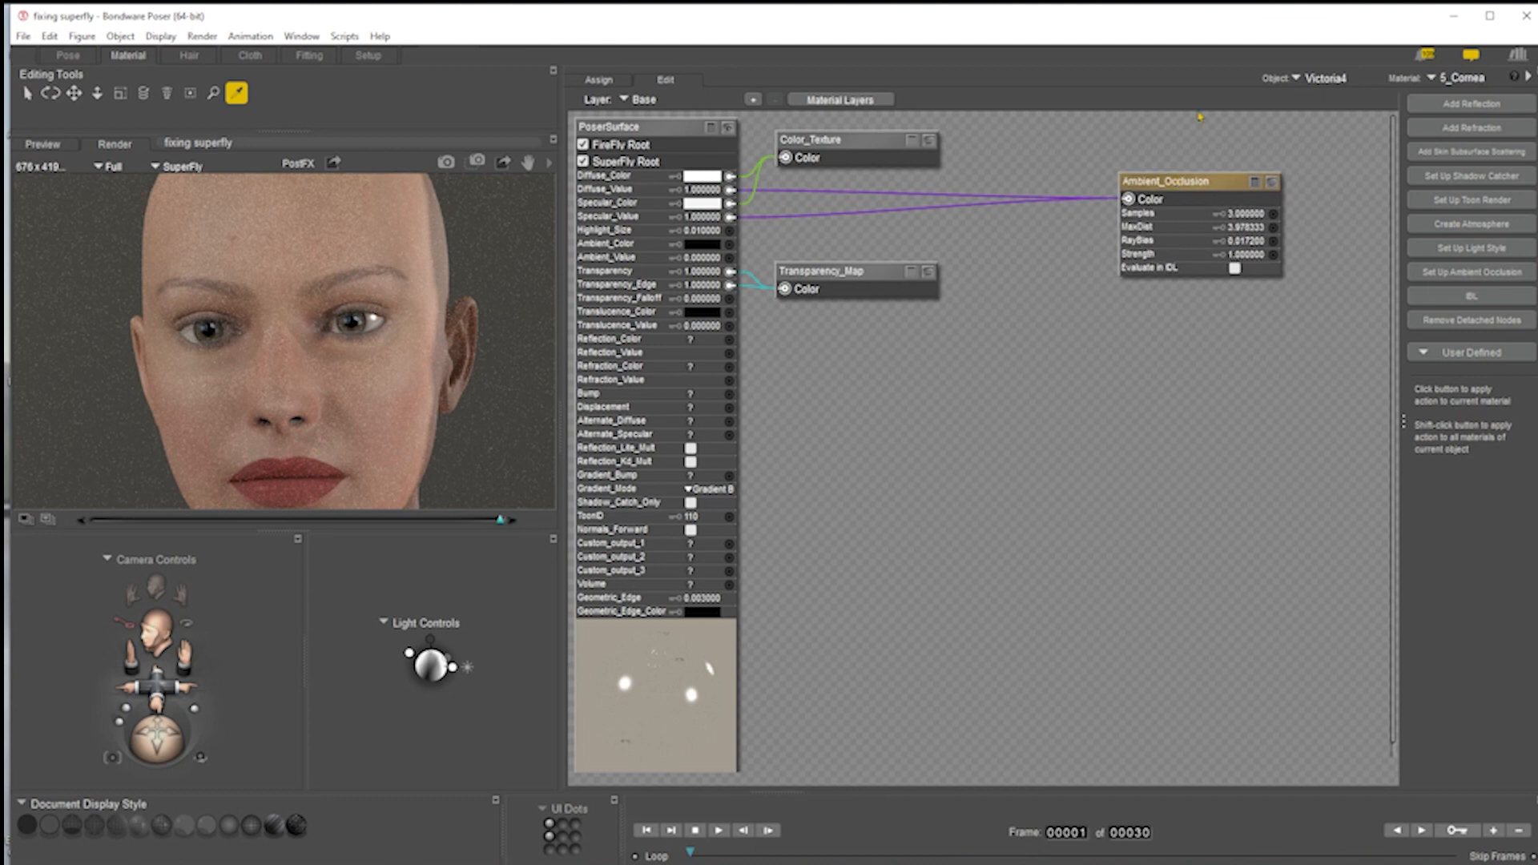
- In the 7_EyeSurface material, move the Transparency_Map node clear and show its preview to examine the map
left_click(1460, 77)
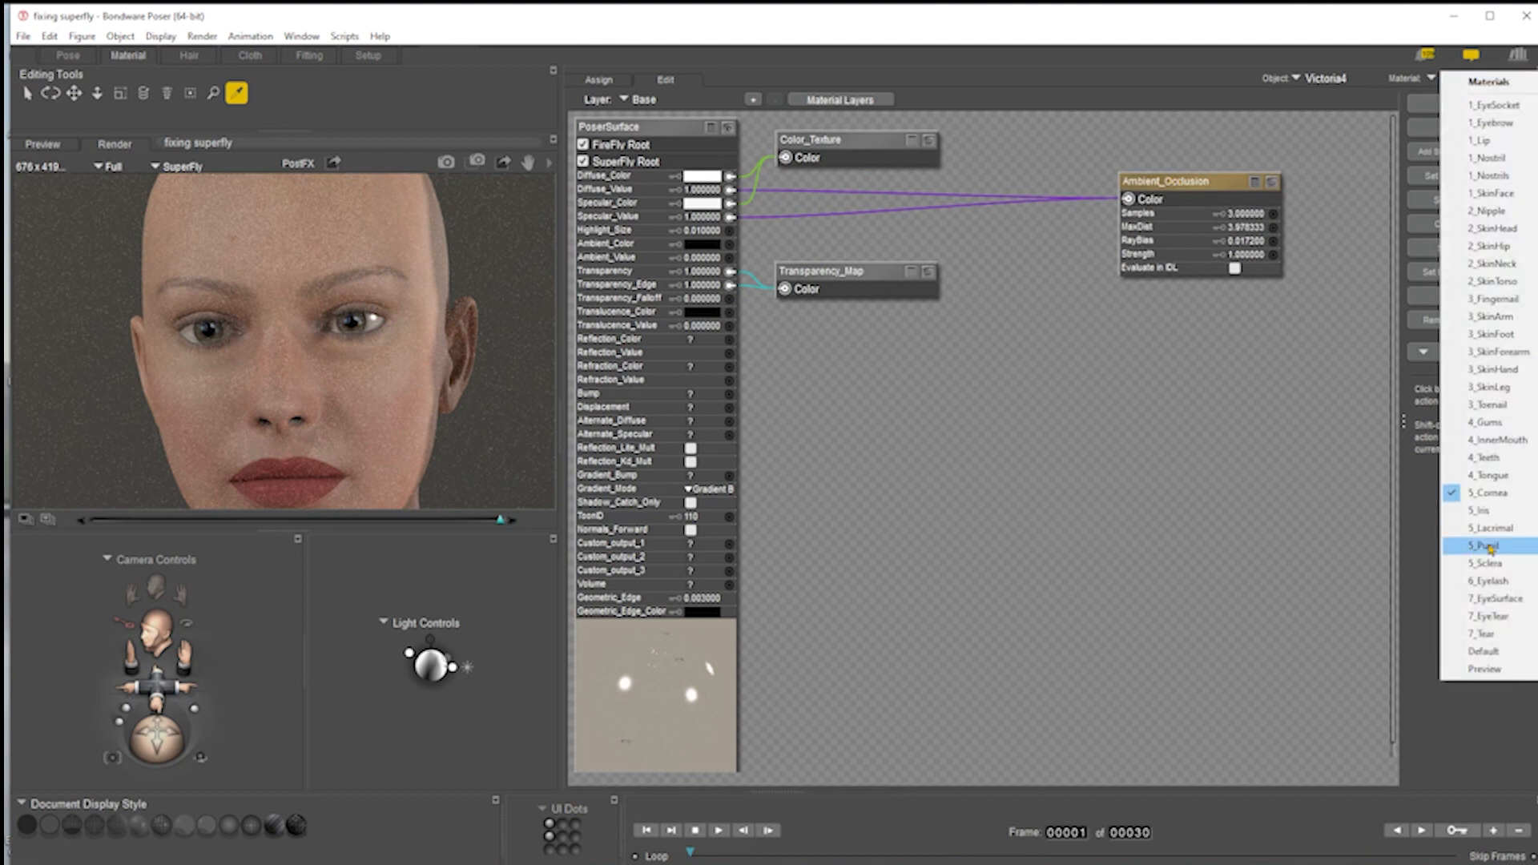
left_click(1497, 598)
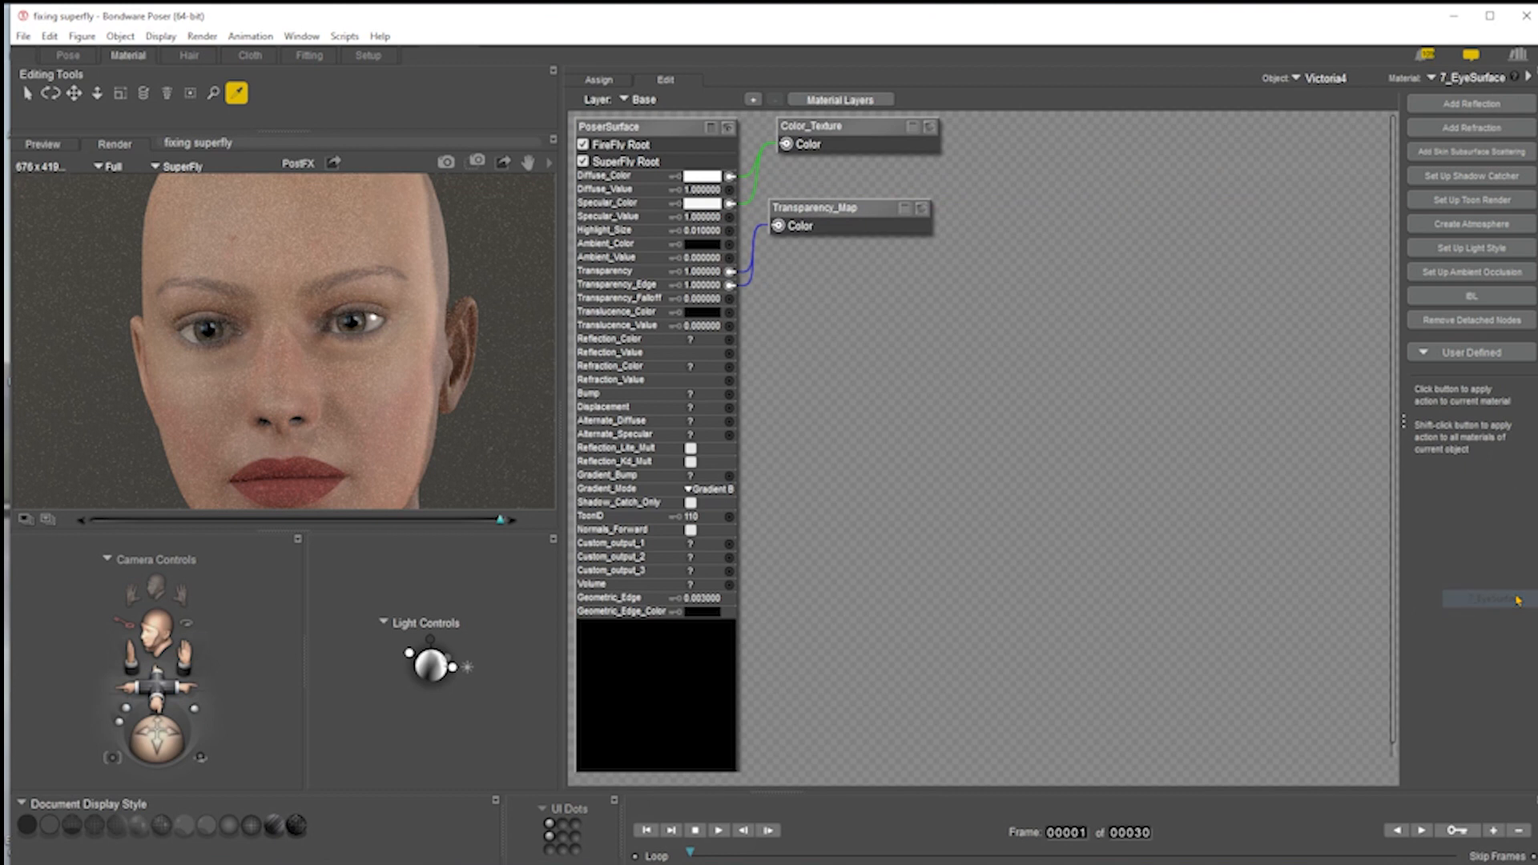
left_click_drag(837, 208, 1069, 294)
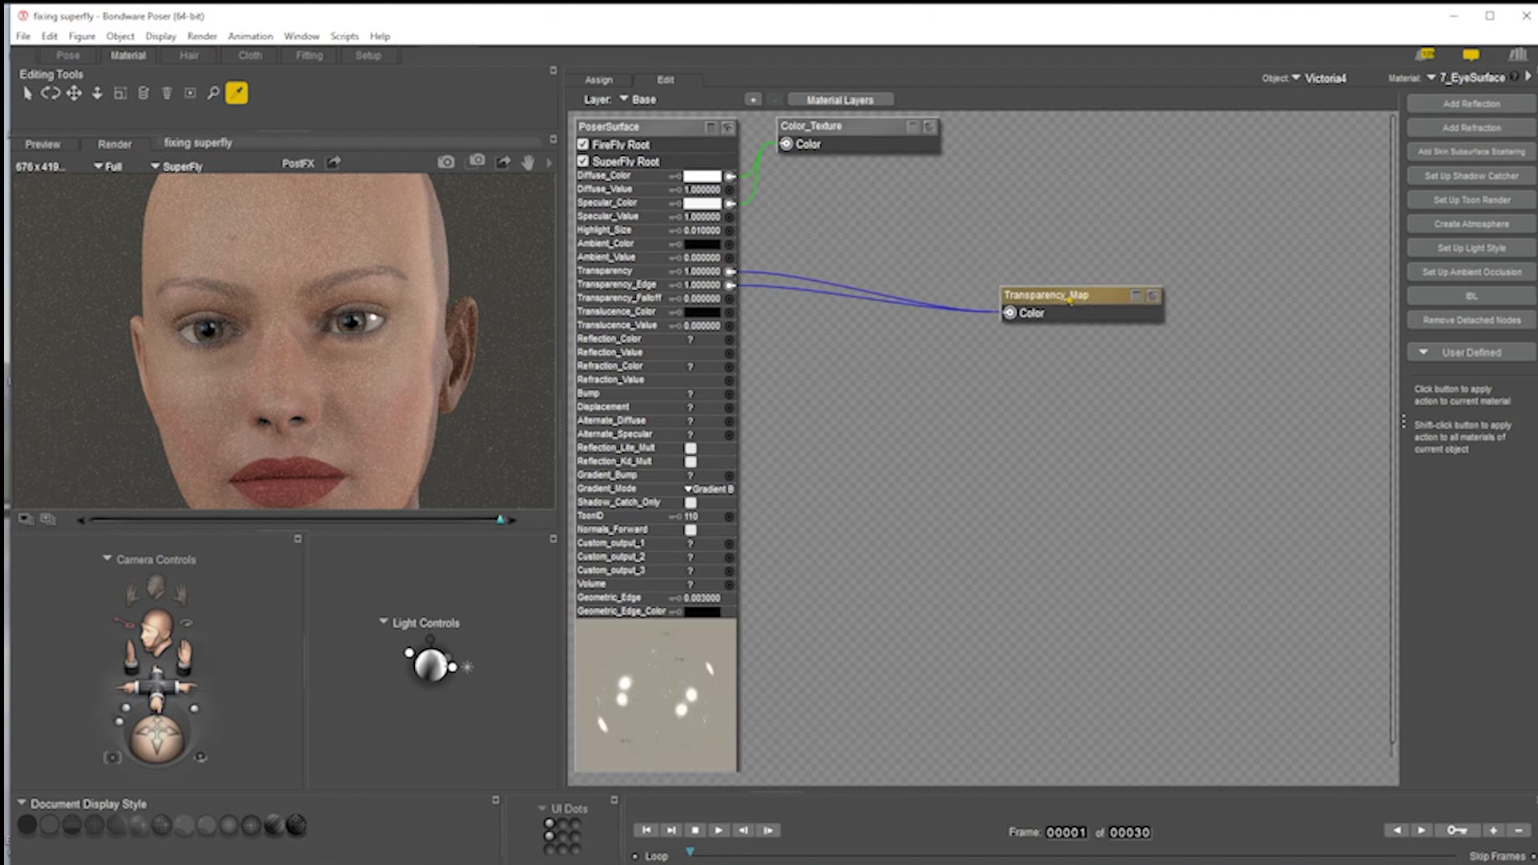
left_click(1155, 297)
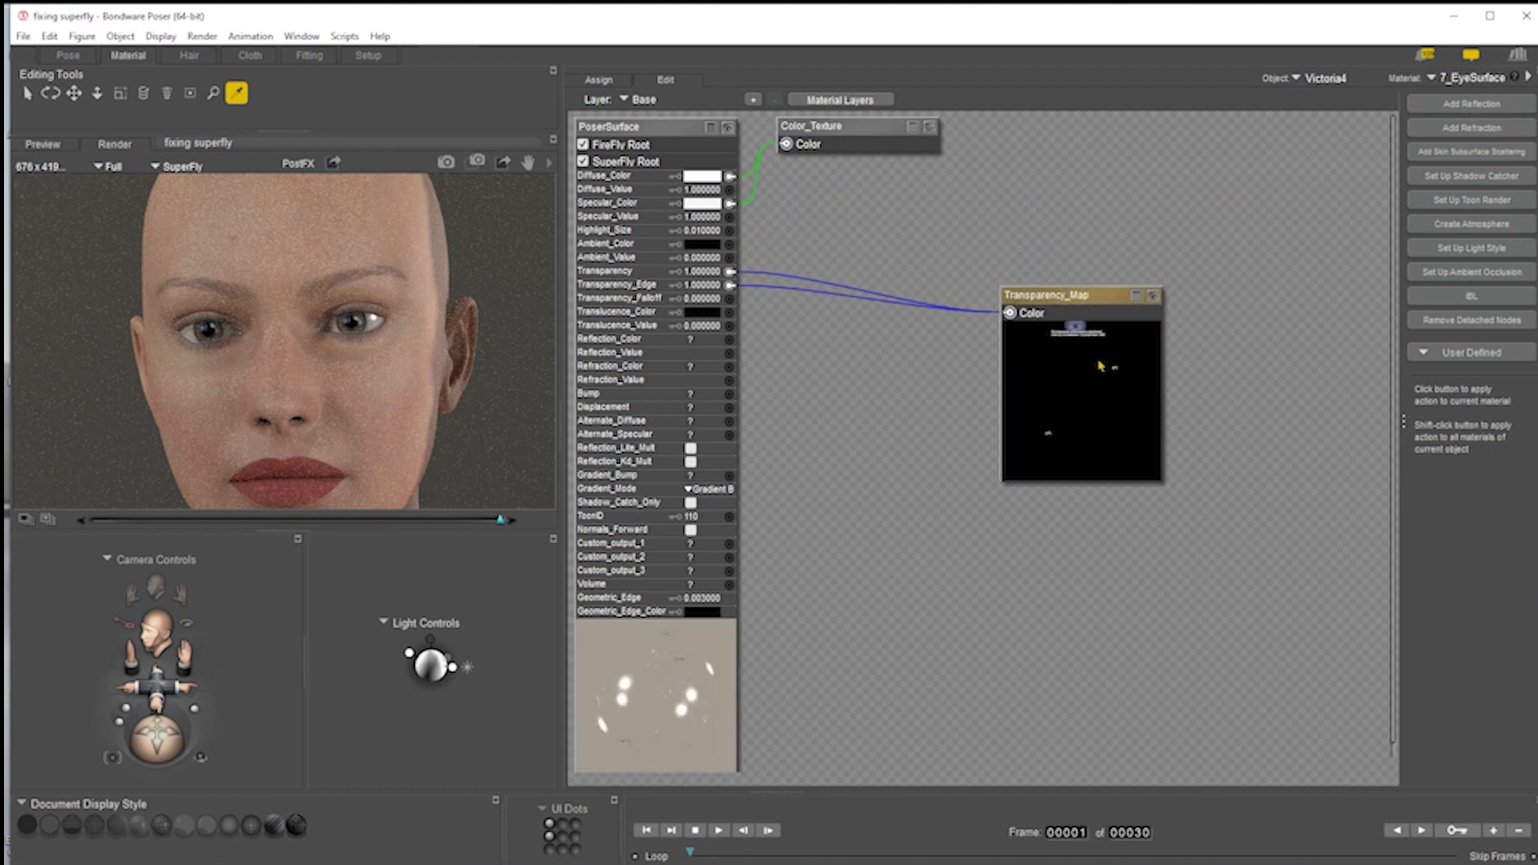
left_click_drag(1082, 295, 1082, 295)
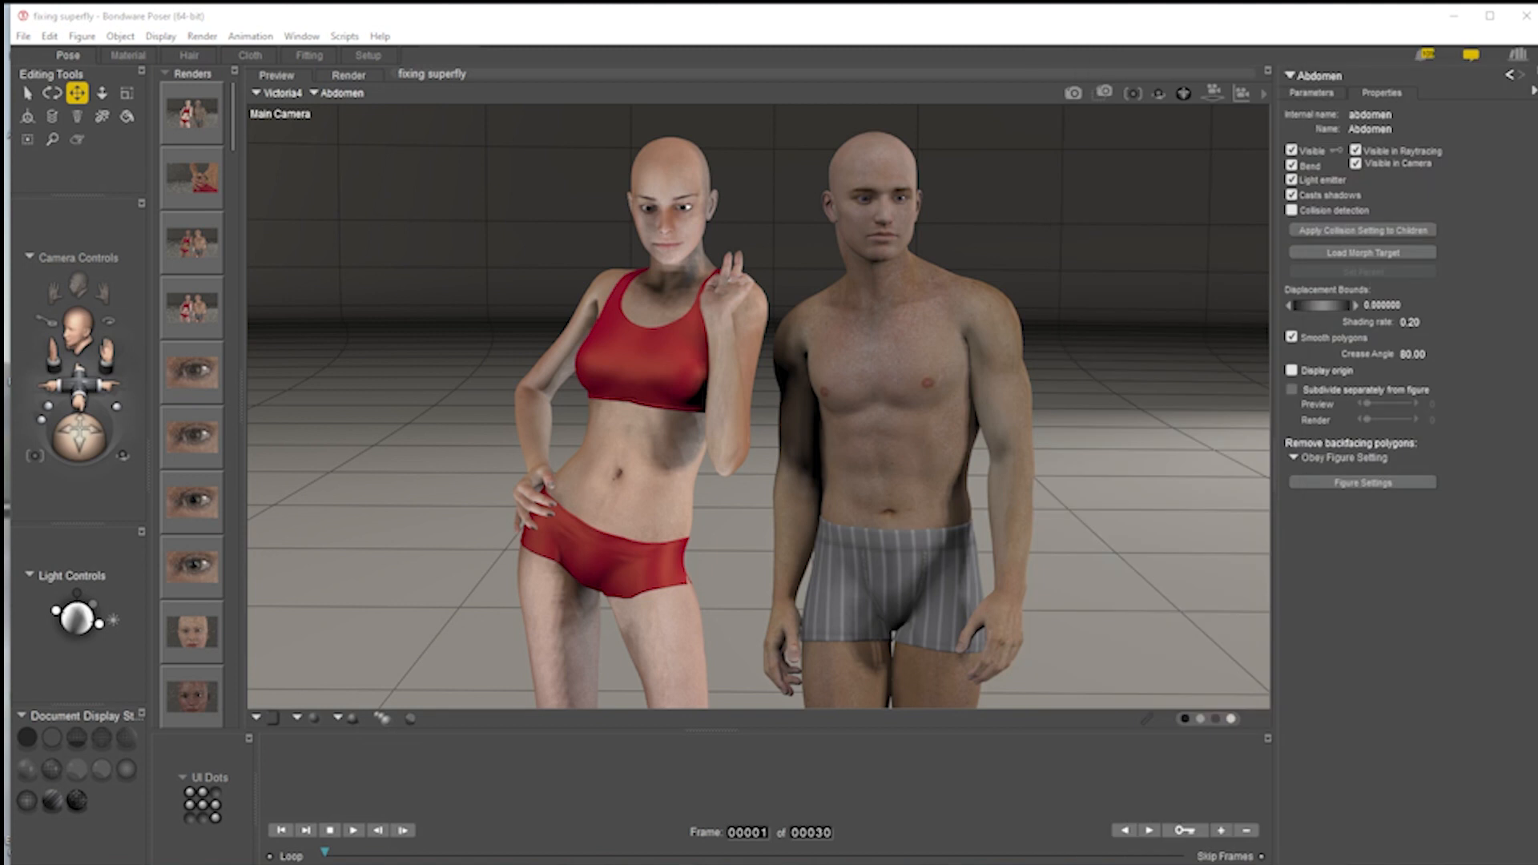
- Save Victoria 4's materials to the temp library folder as a material collection named "new material"
mouse_move(1218, 51)
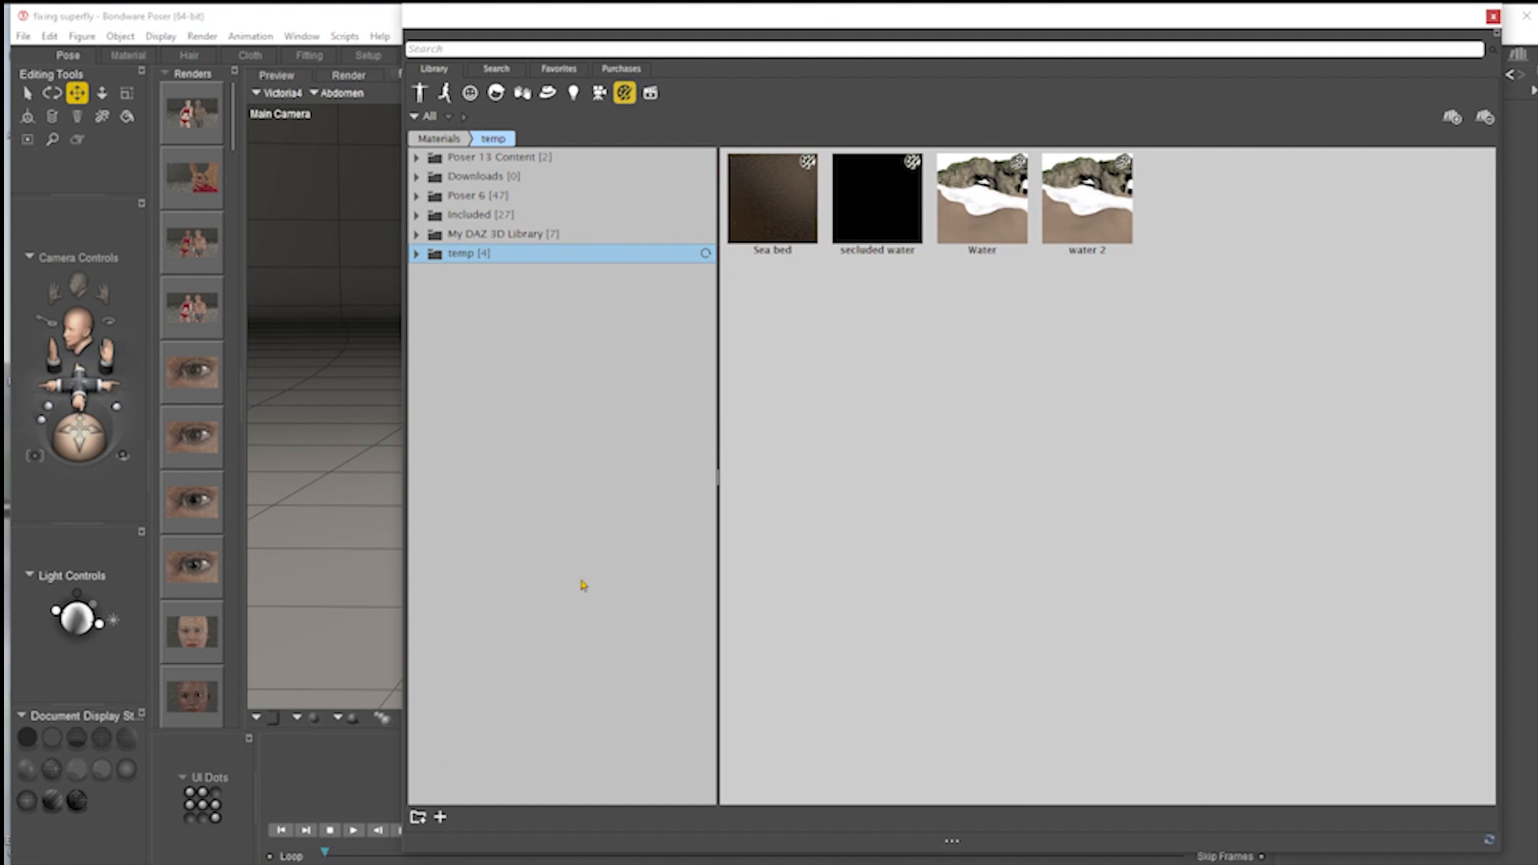
left_click(441, 818)
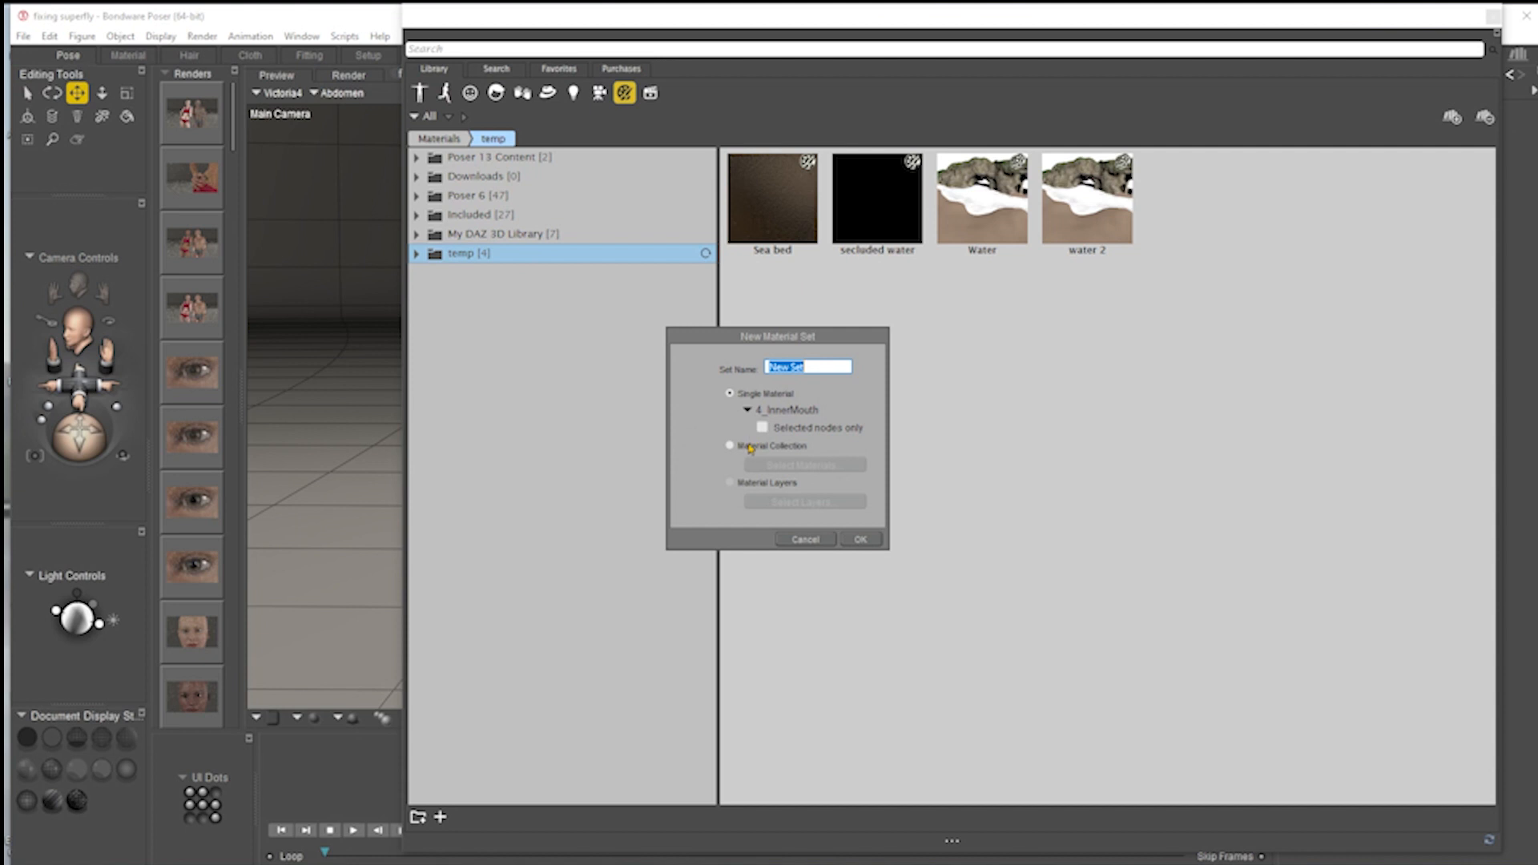
left_click(741, 449)
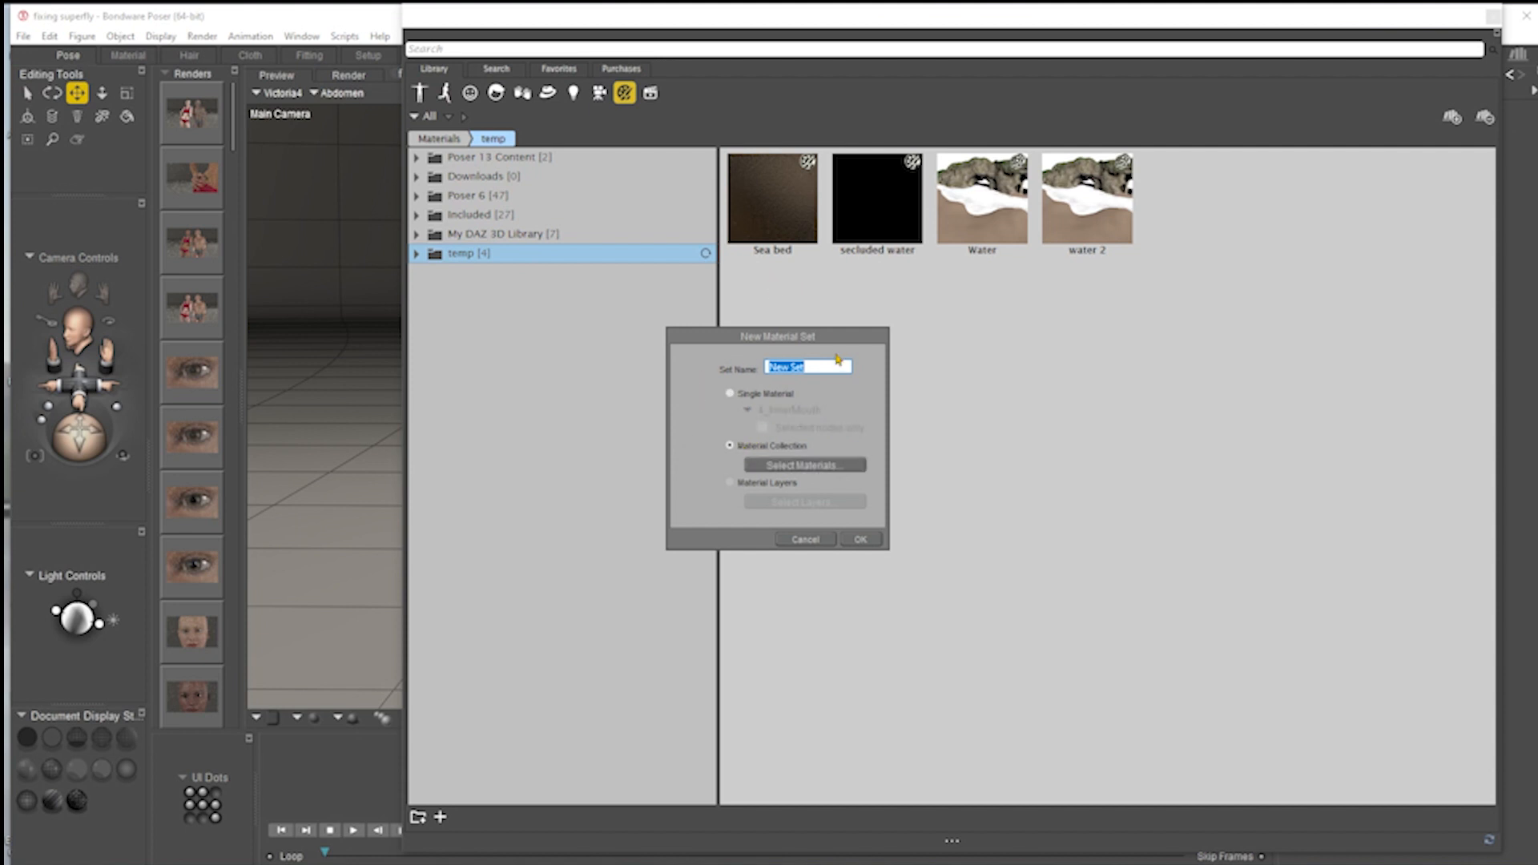
type("new material")
left_click(861, 539)
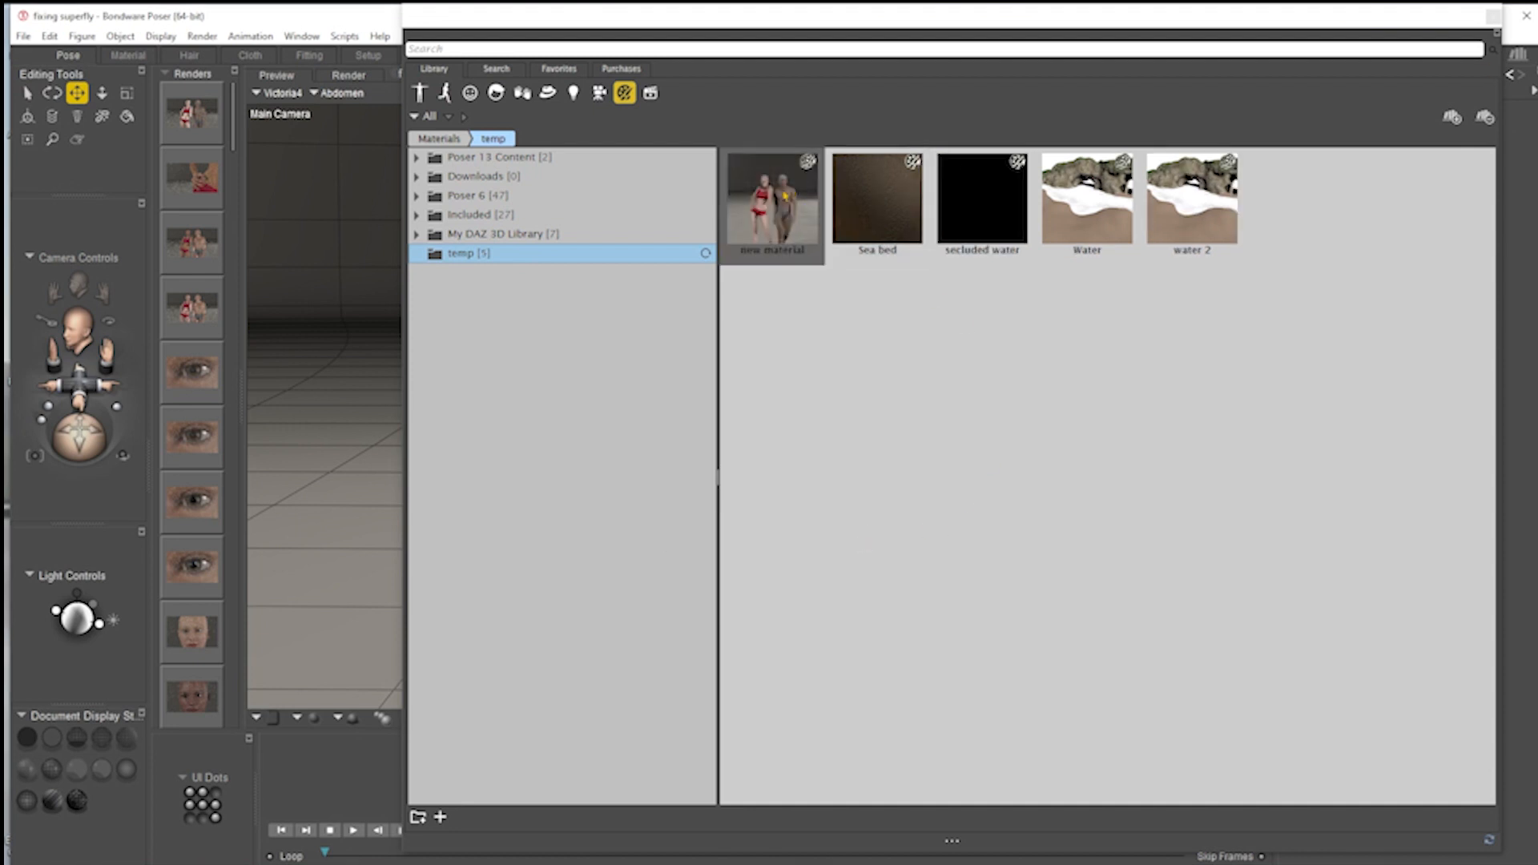
- Select Michael 4's chest and apply the saved material collection to him, allowing the missing materials to be created
left_click_drag(852, 28, 1537, 24)
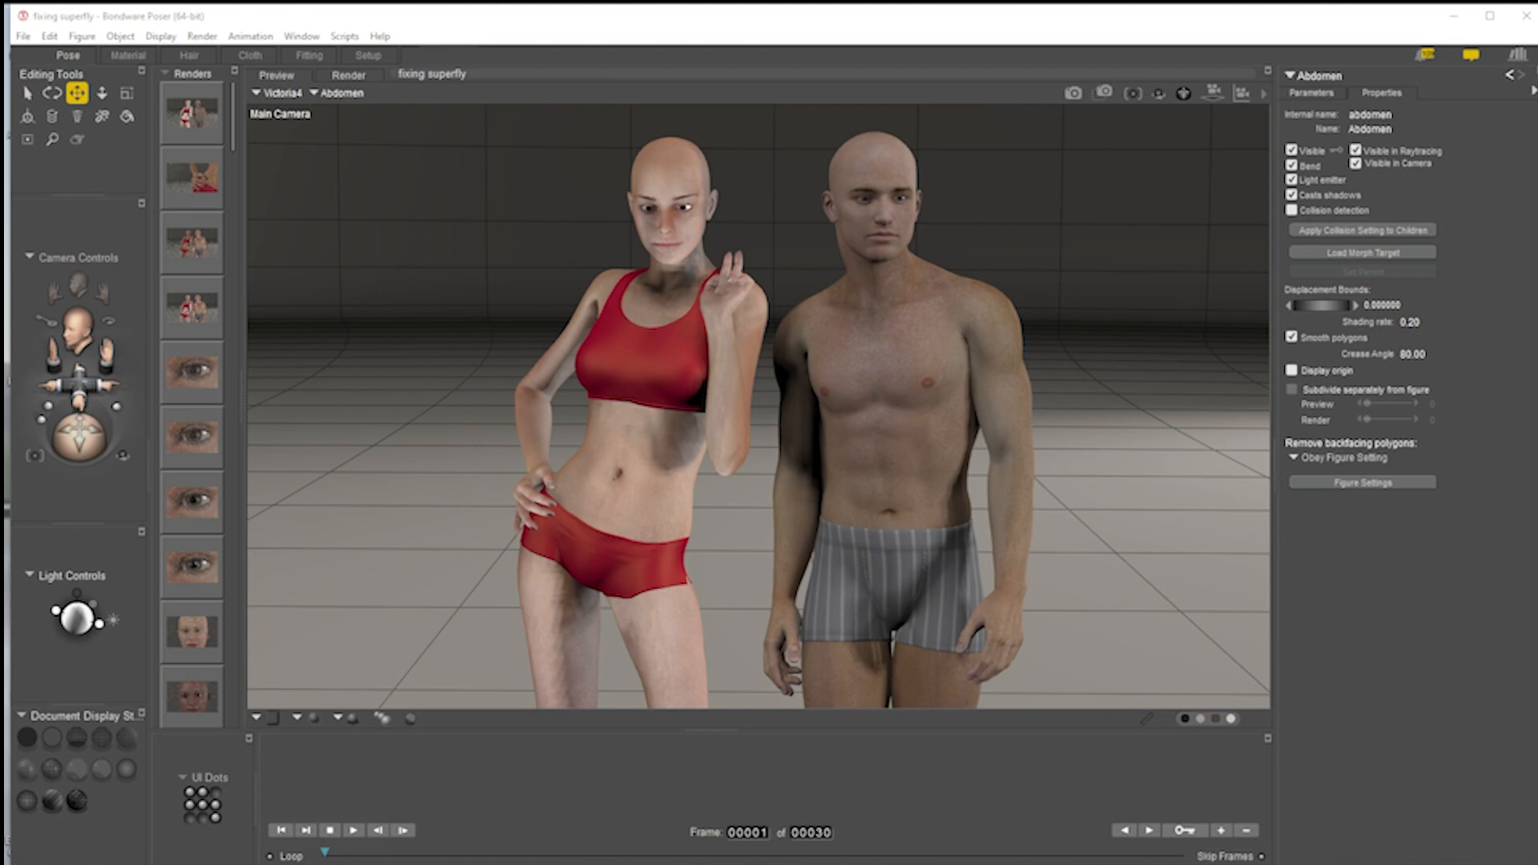
left_click(895, 340)
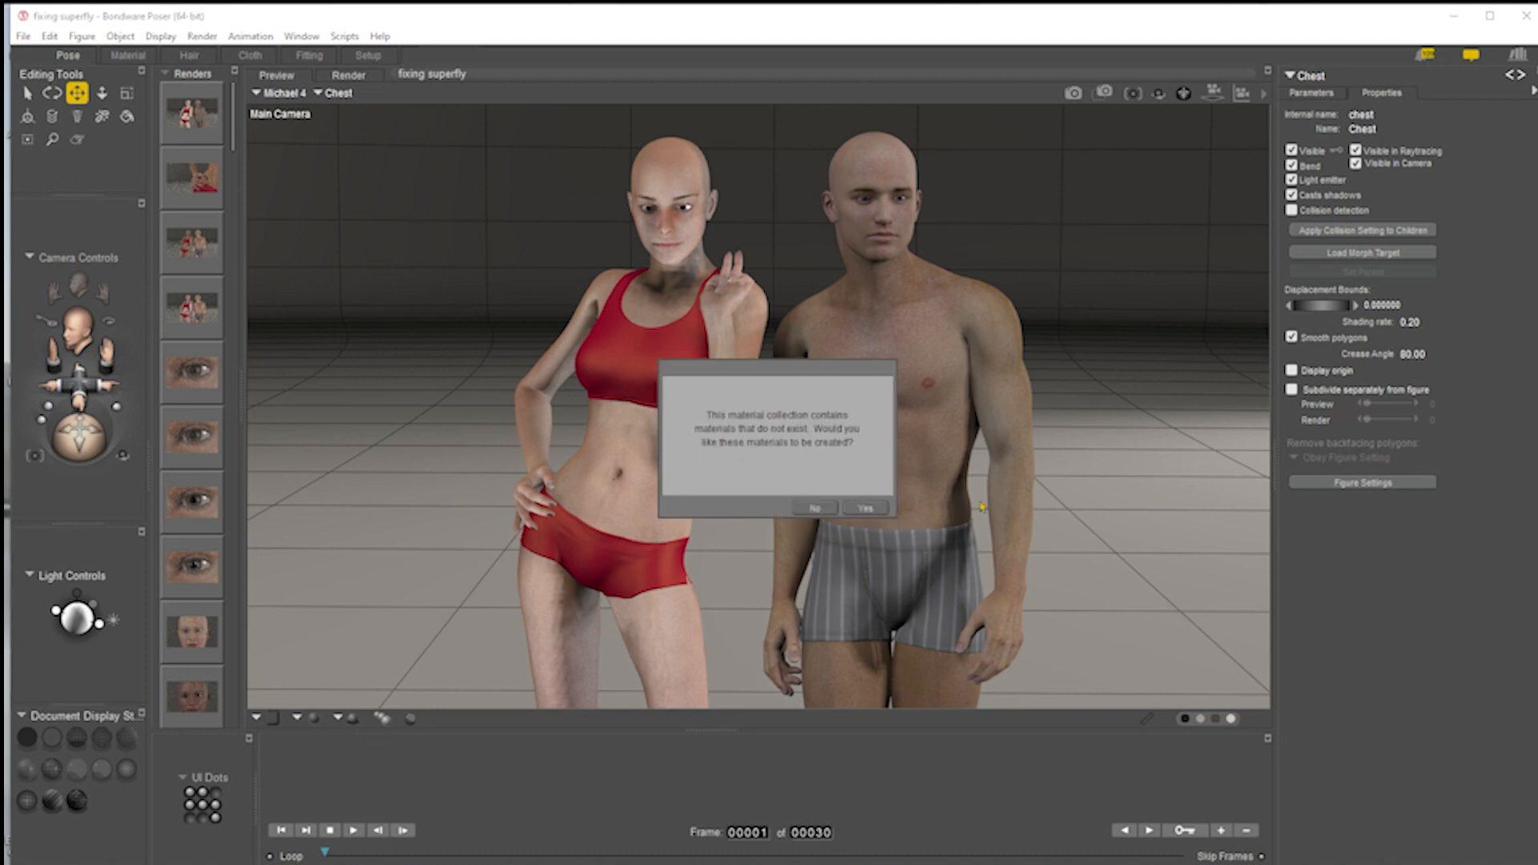
left_click(863, 508)
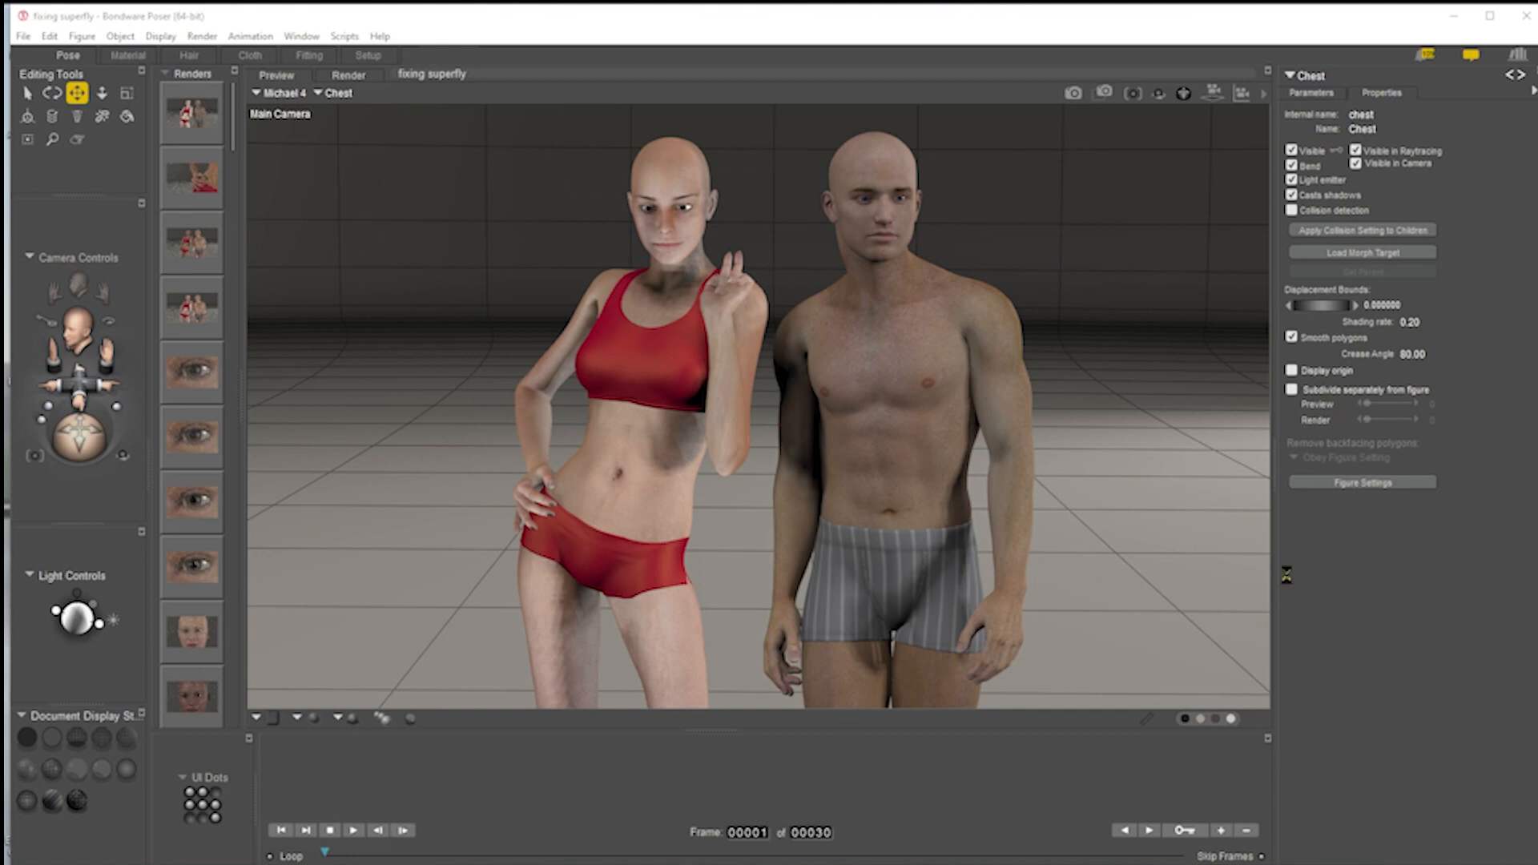
- Open Michael 4's 4_InnerMouth material and examine the available new node types, including the Ray Trace, Lighting, Variables and Specular categories
left_click(128, 55)
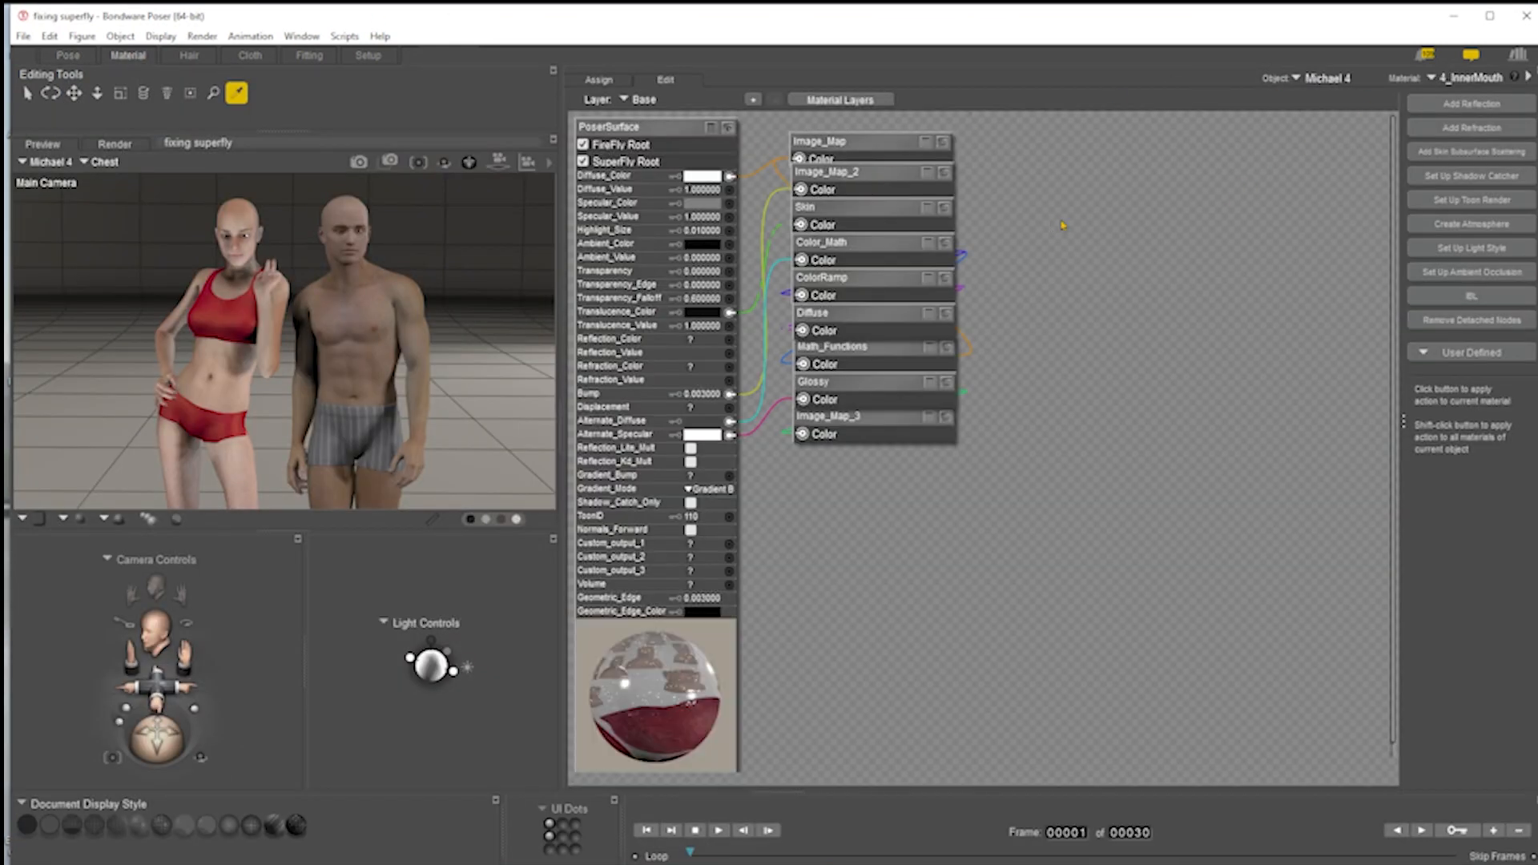
right_click(1079, 216)
mouse_move(1174, 228)
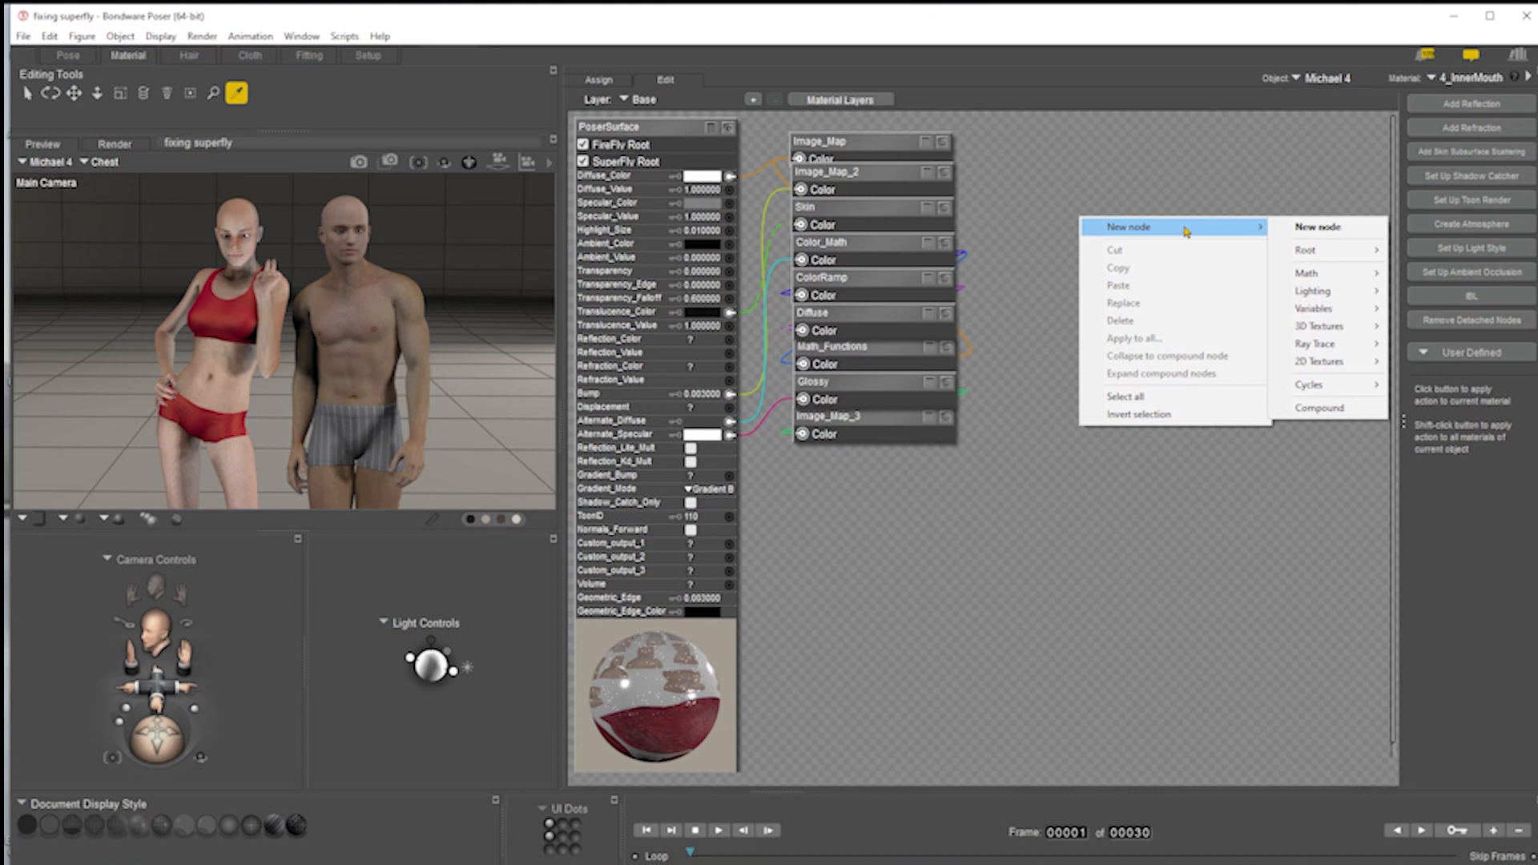
mouse_move(1346, 351)
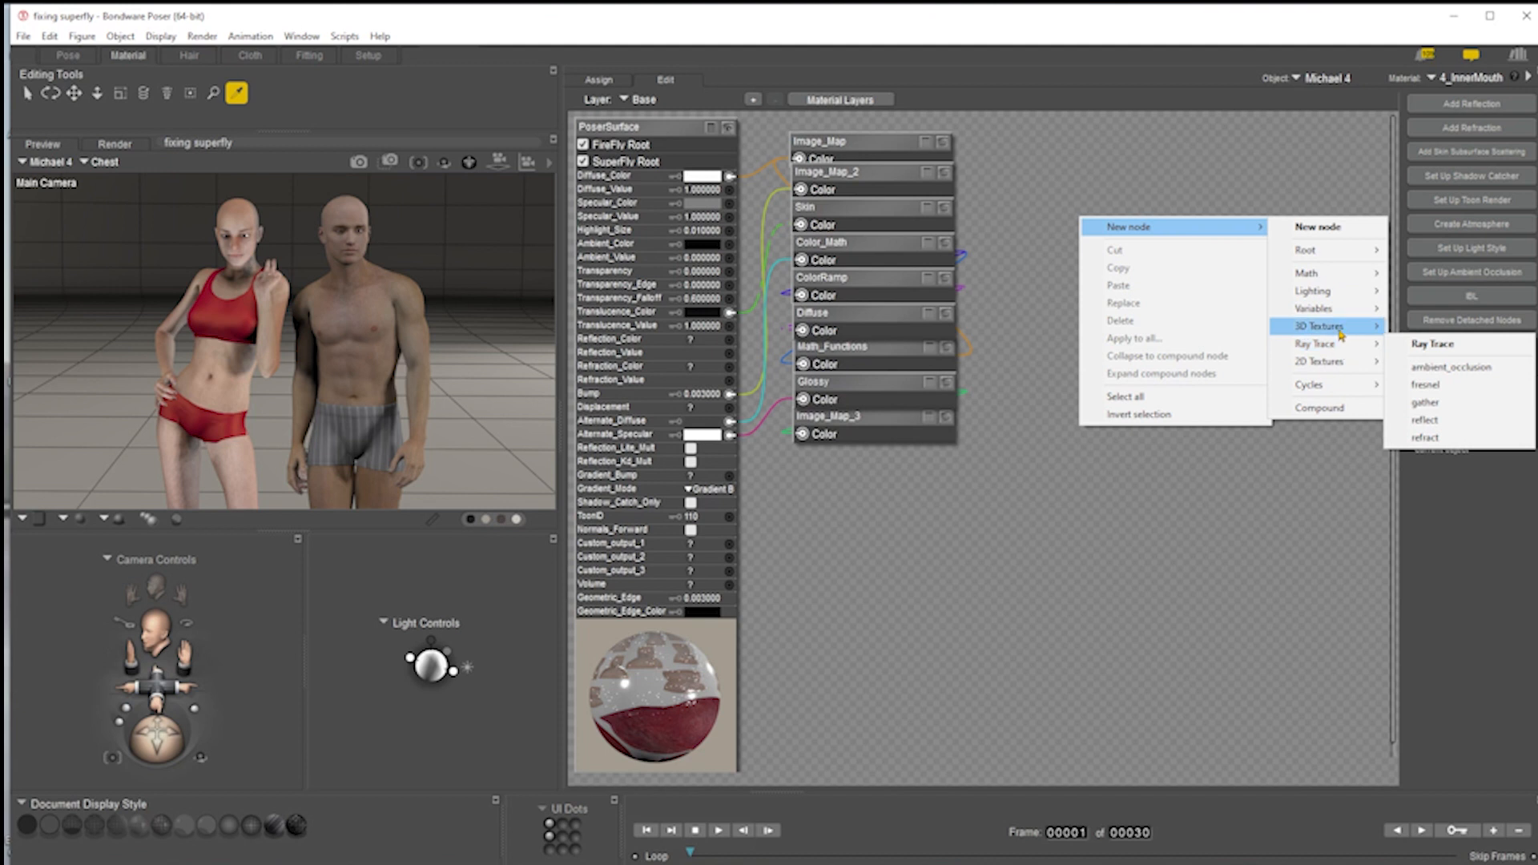
mouse_move(1338, 290)
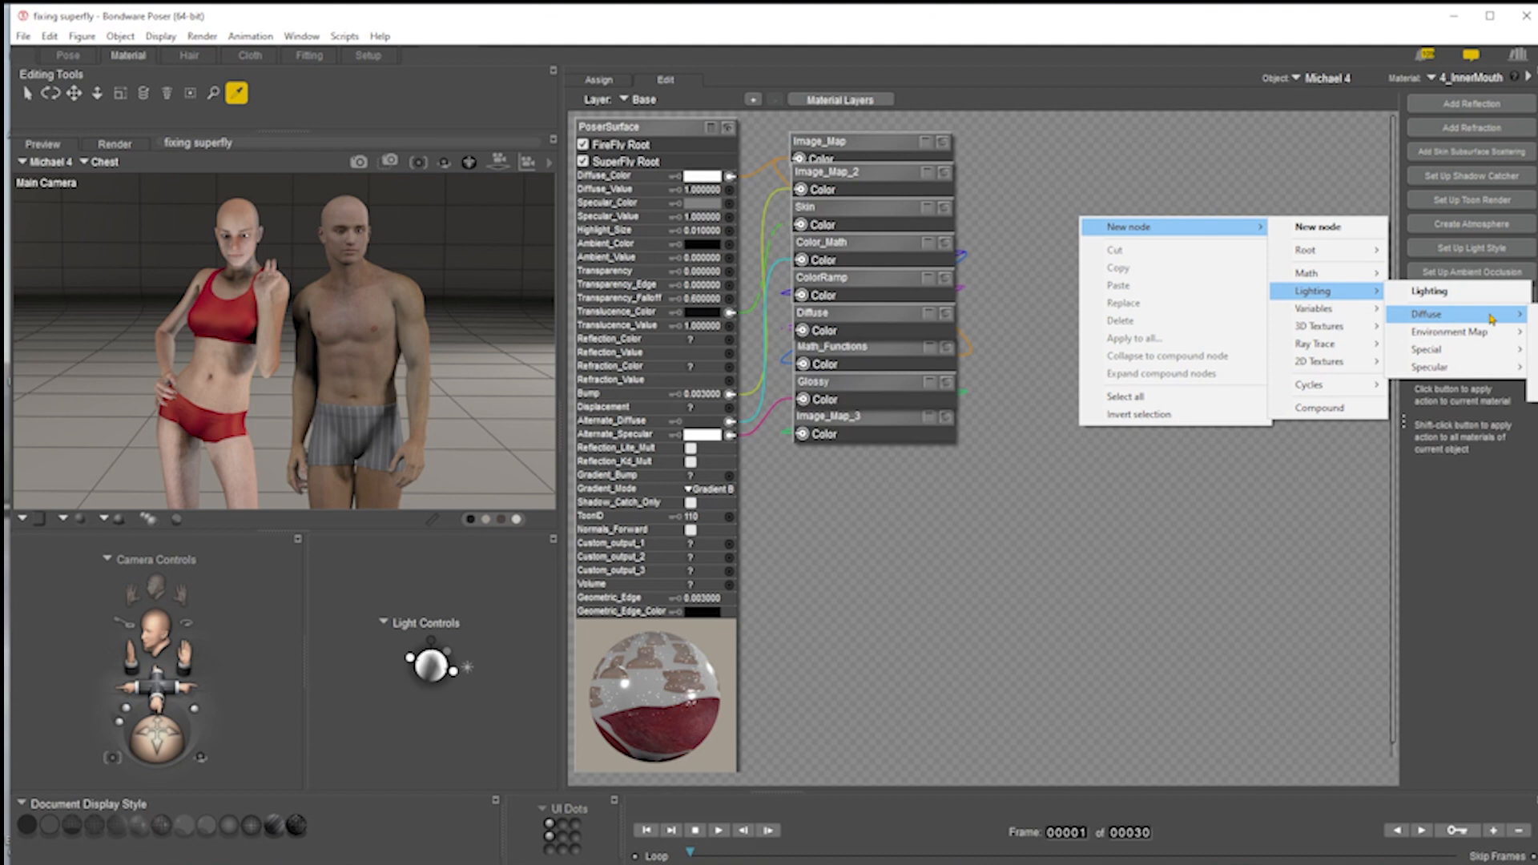
mouse_move(1499, 342)
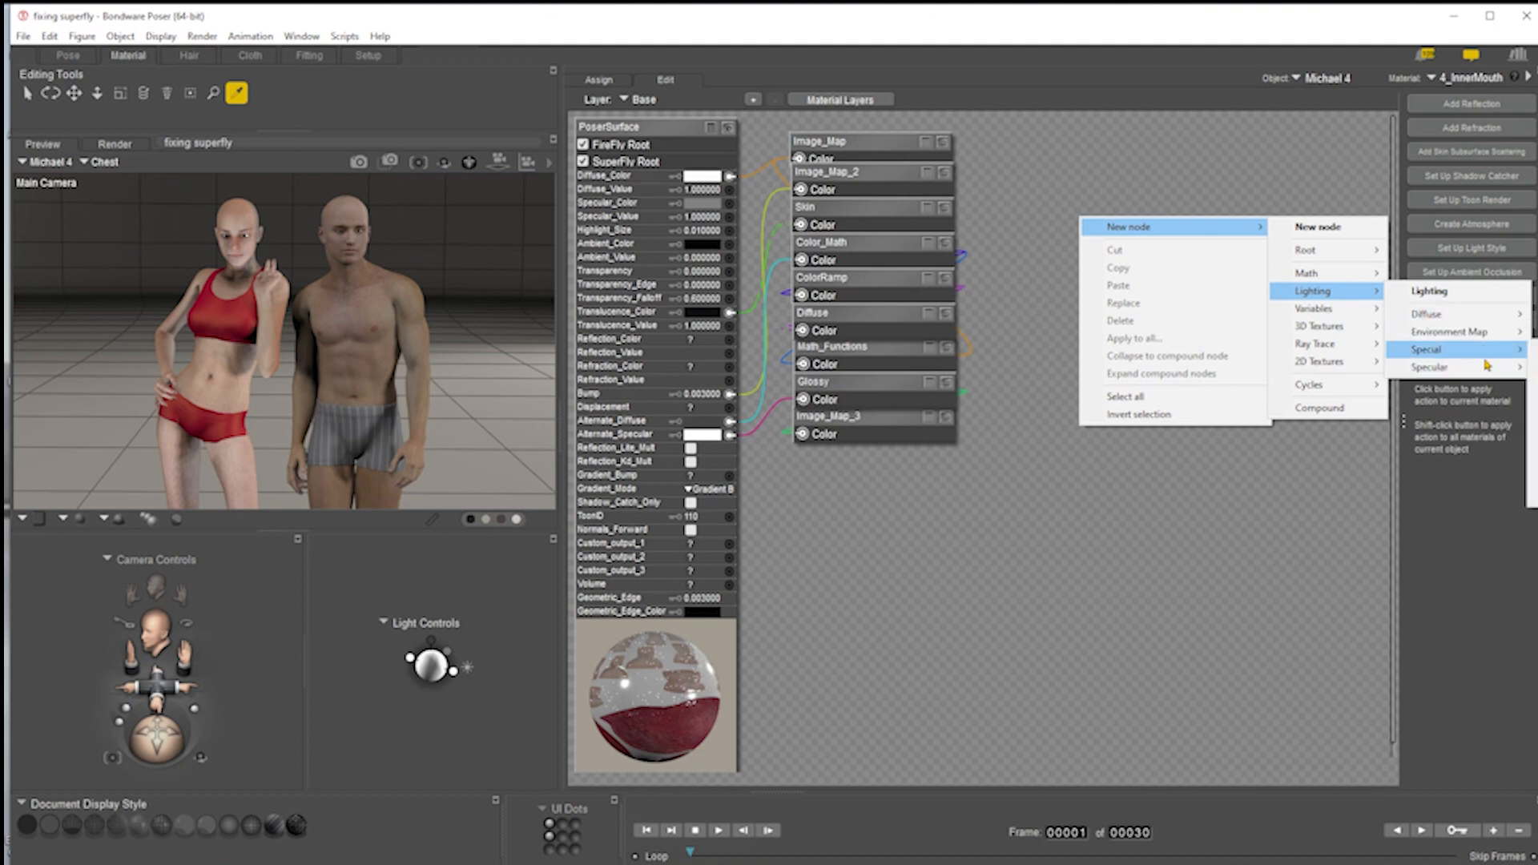
mouse_move(1480, 376)
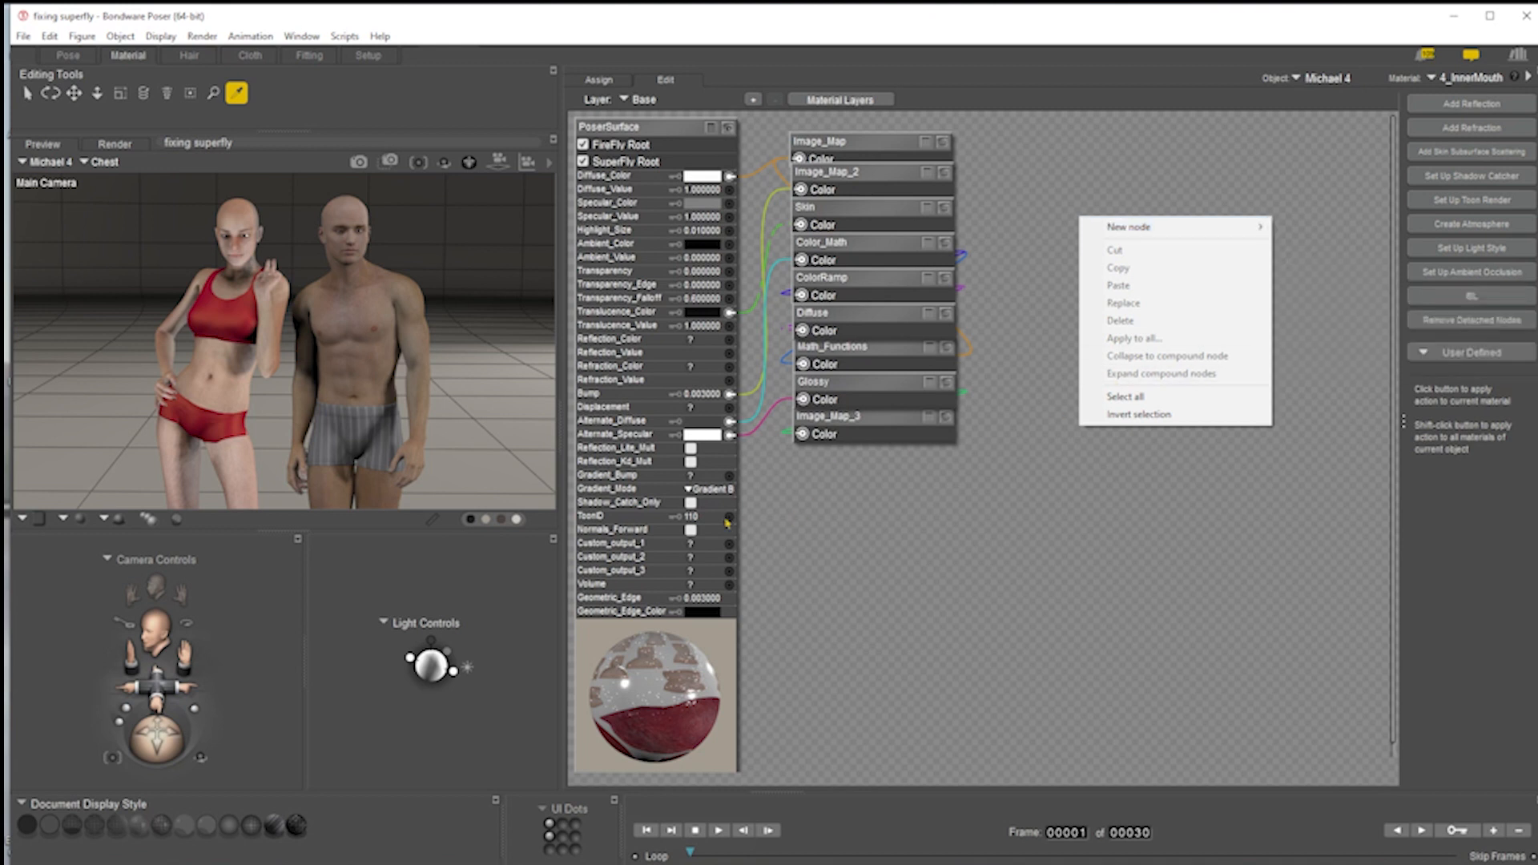
right_click(775, 481)
mouse_move(832, 488)
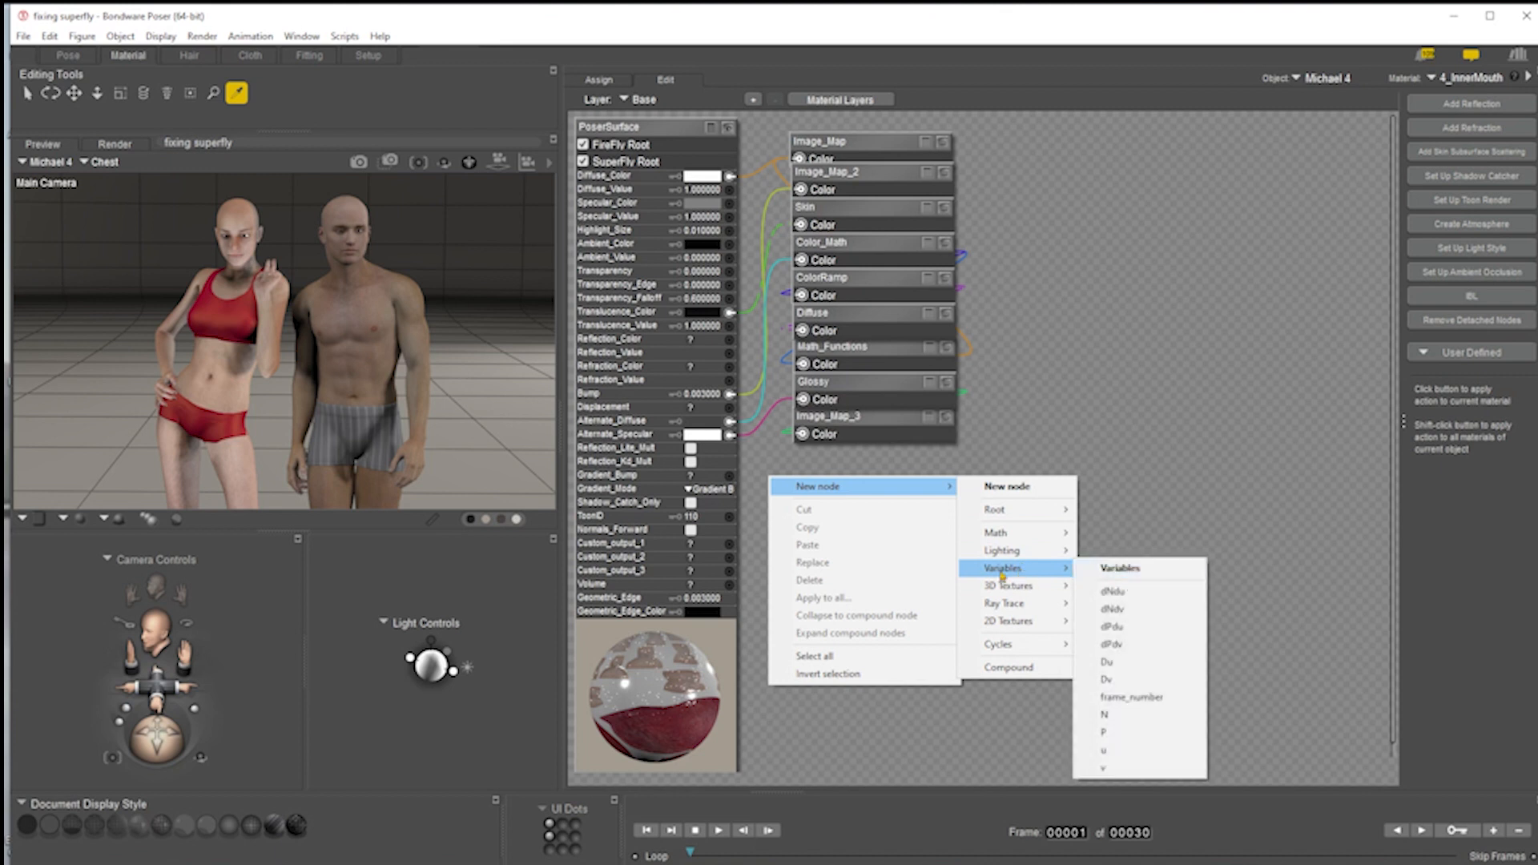
mouse_move(1009, 553)
mouse_move(1130, 629)
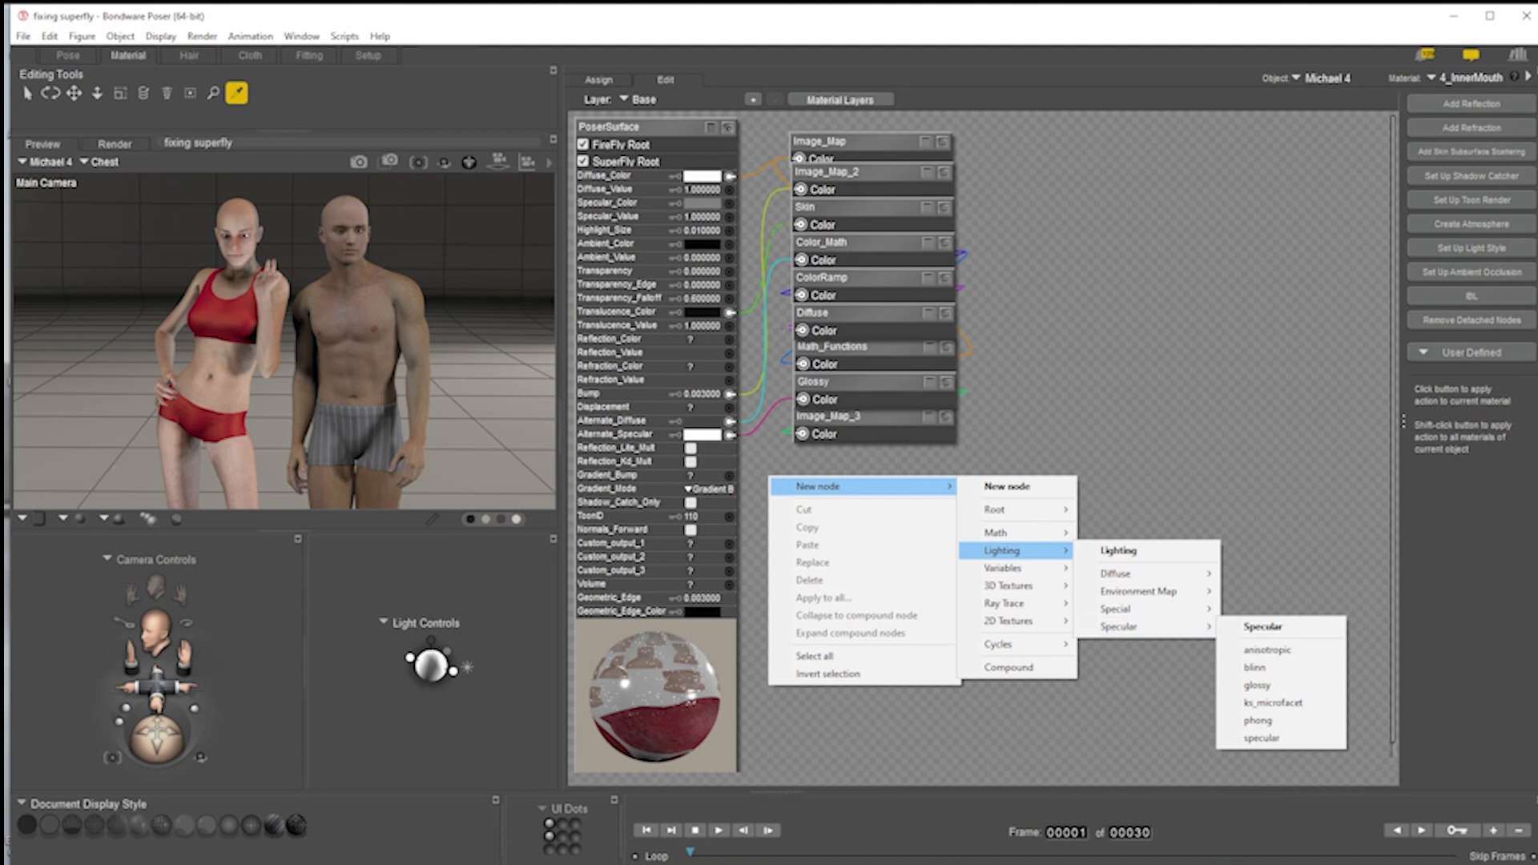
key("Escape")
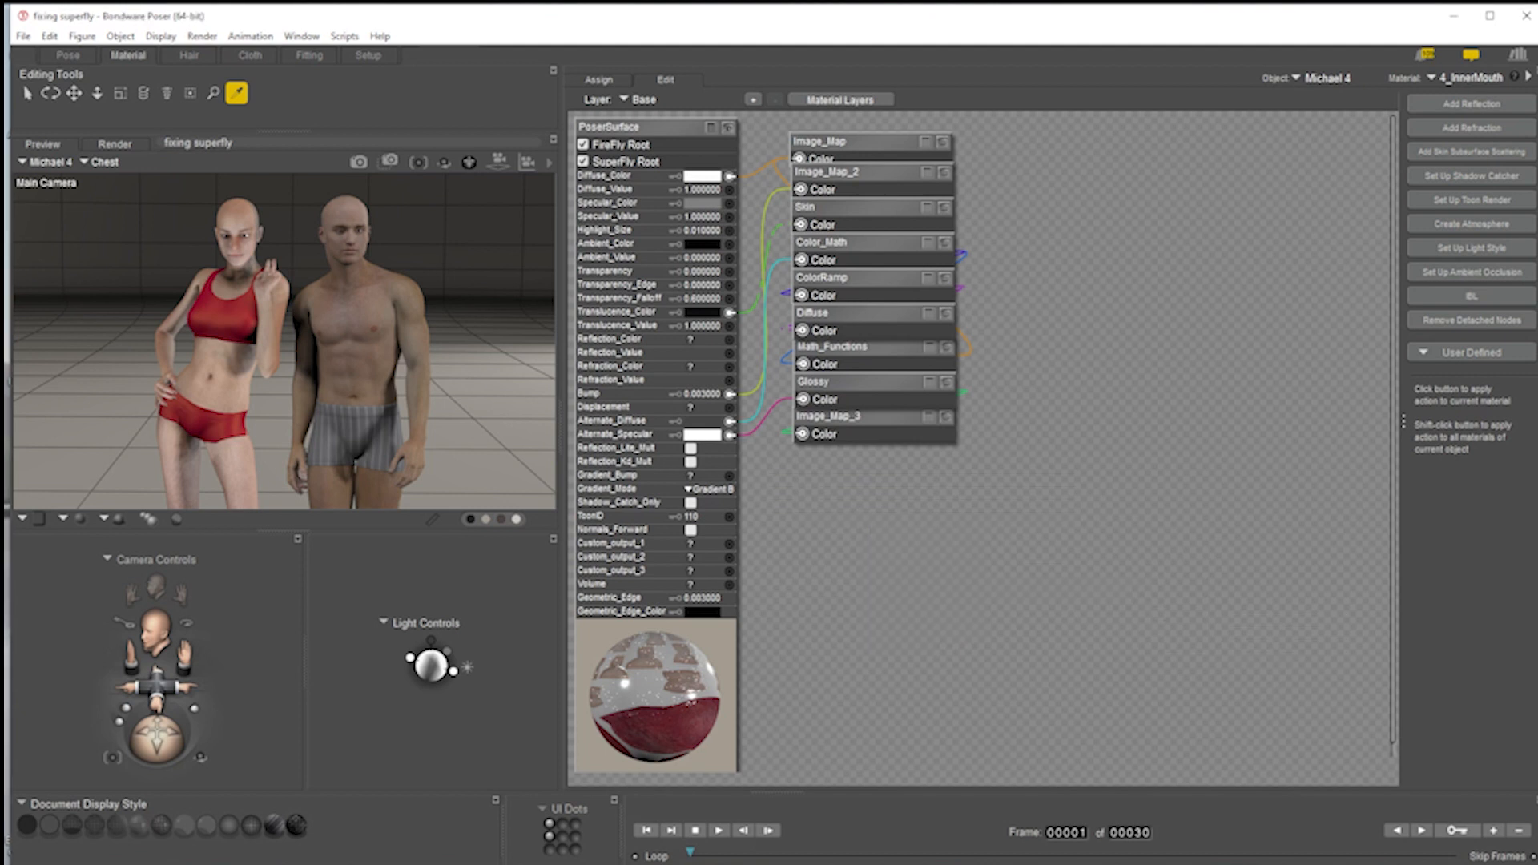